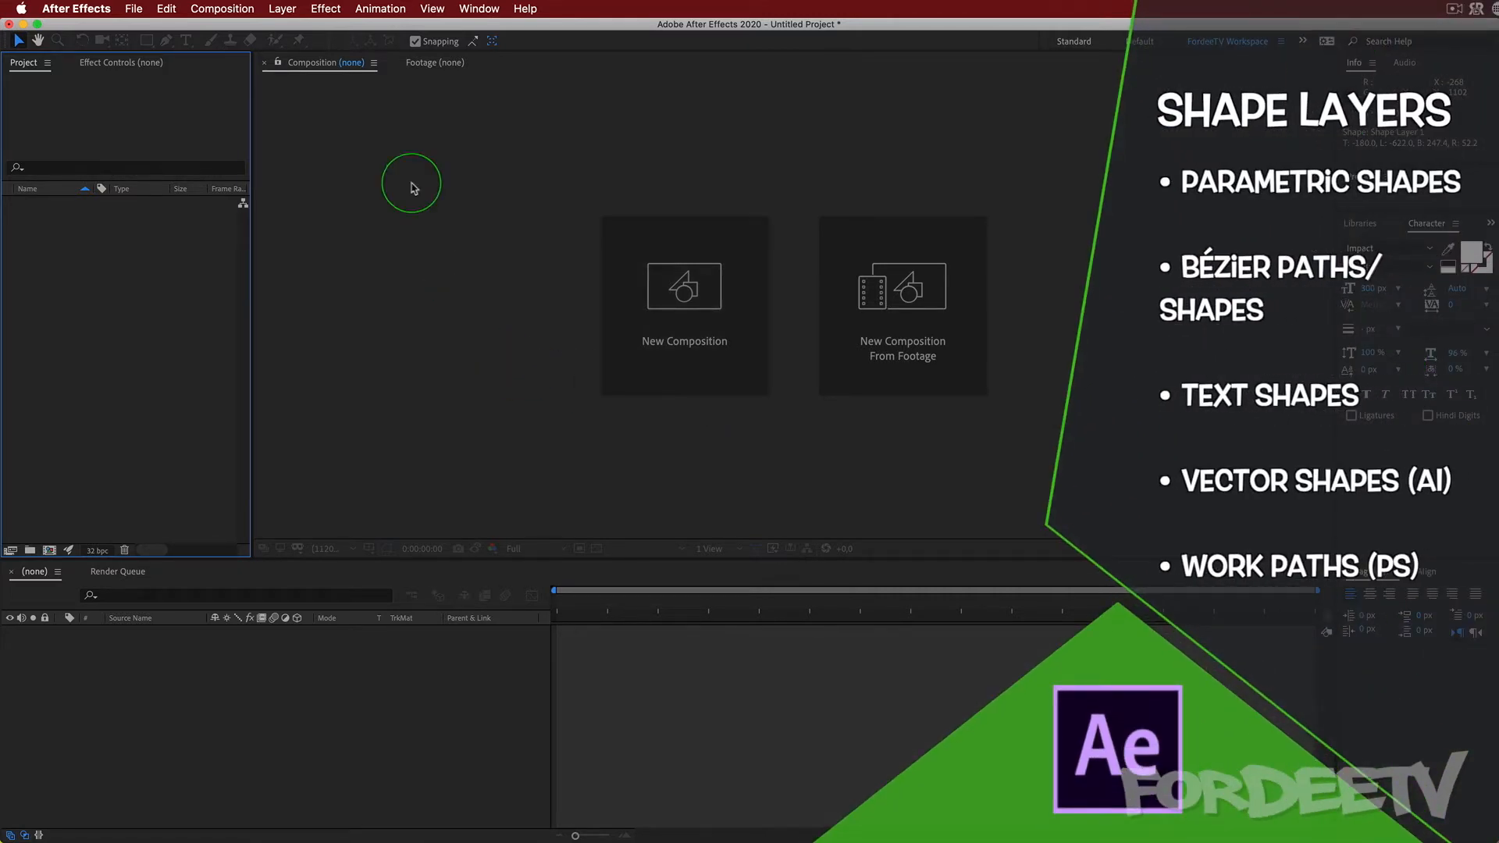
# - Create a new 1920 x 1080 composition named Comp 1 at 30 fps with a 10-second duration
pyautogui.click(49, 549)
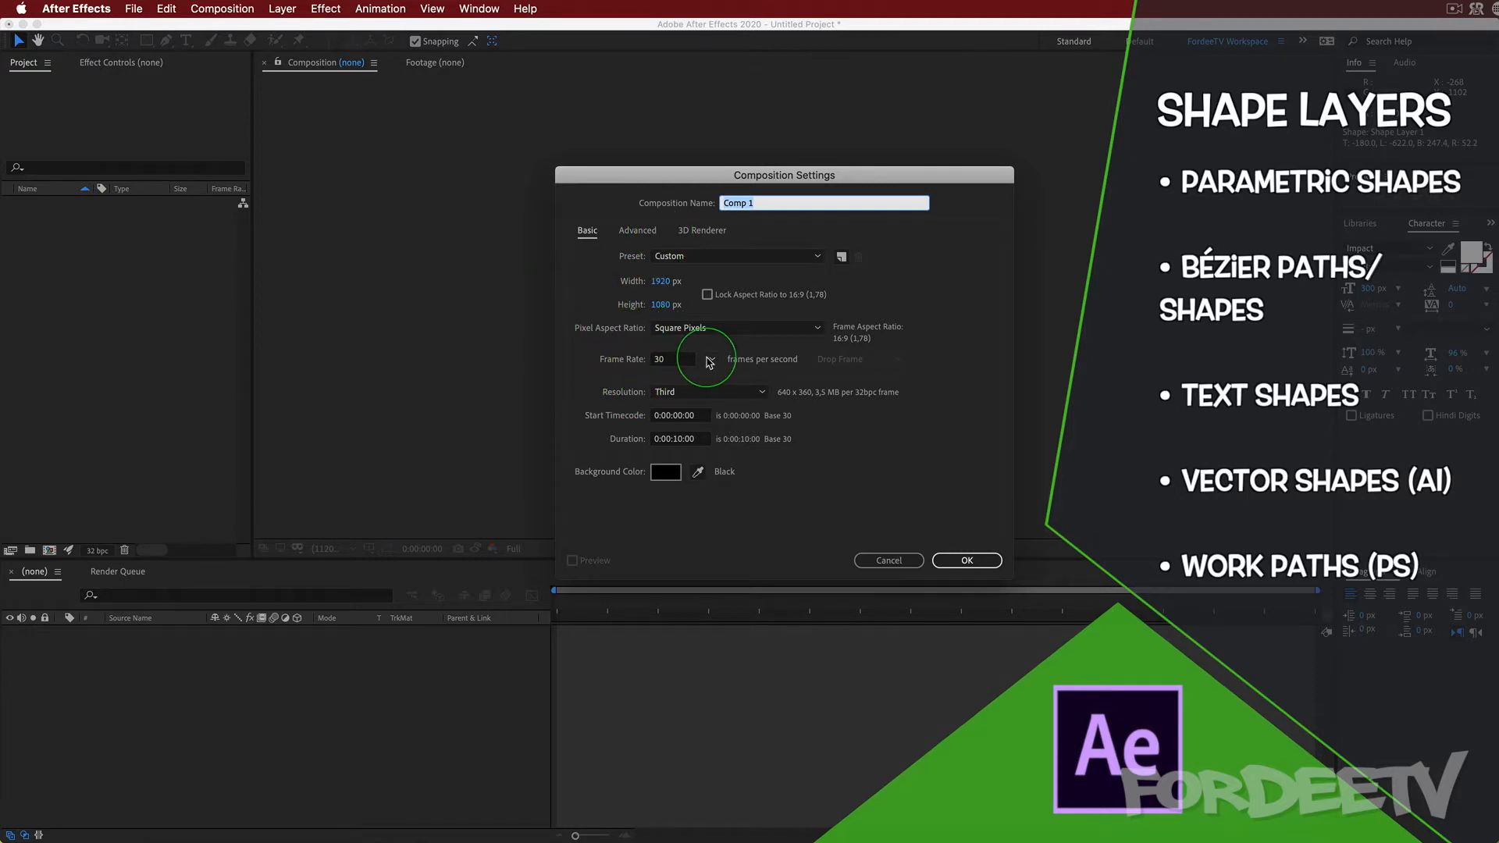
pyautogui.click(967, 560)
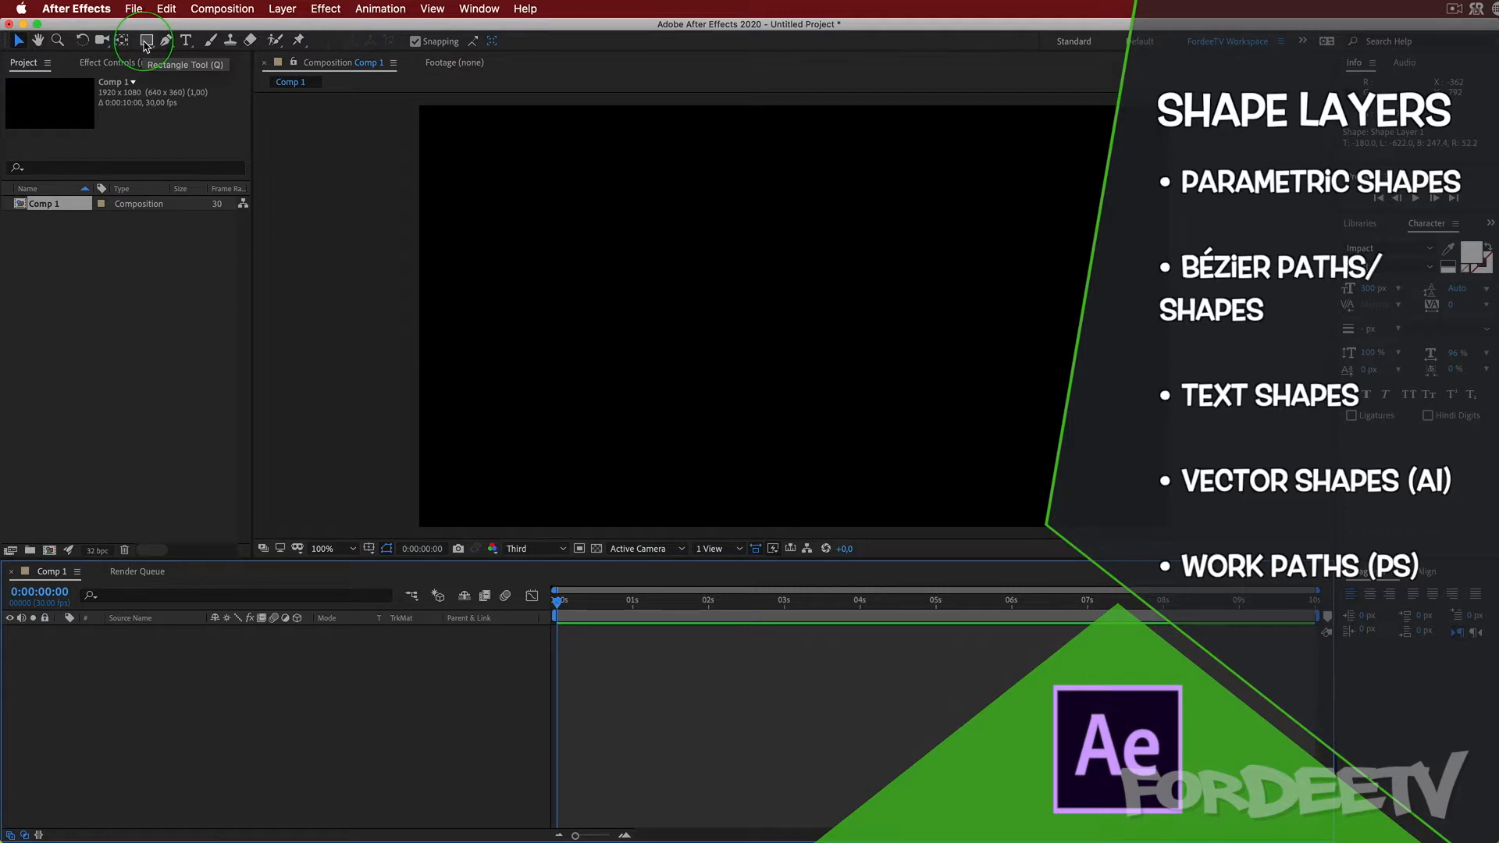
# - Draw a rectangle about 600 x 356 px with green fill and 17 px white stroke, above and to the left of the composition's centre
pyautogui.click(147, 40)
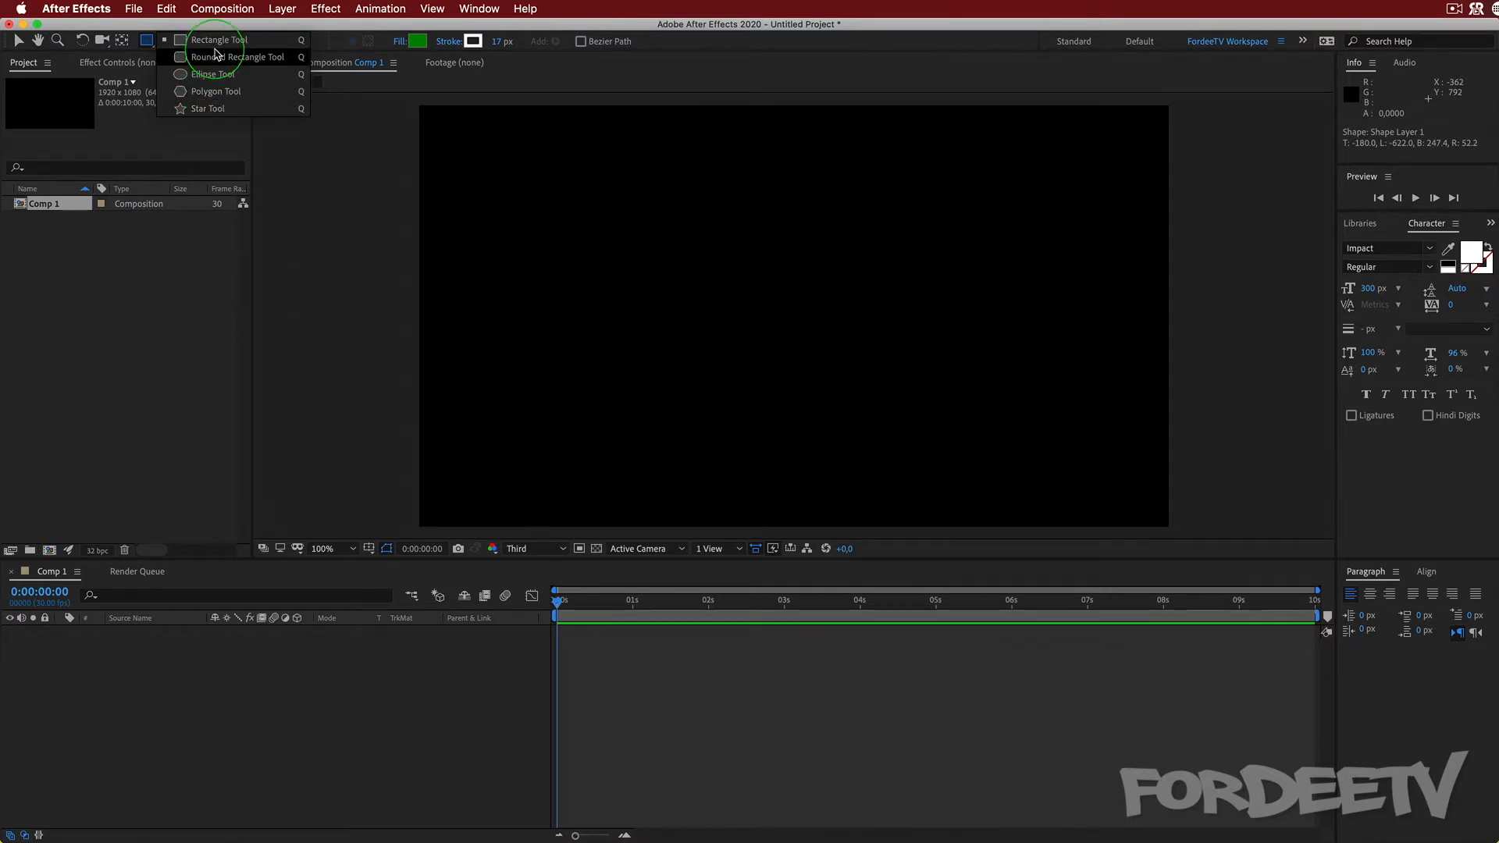
pyautogui.click(215, 42)
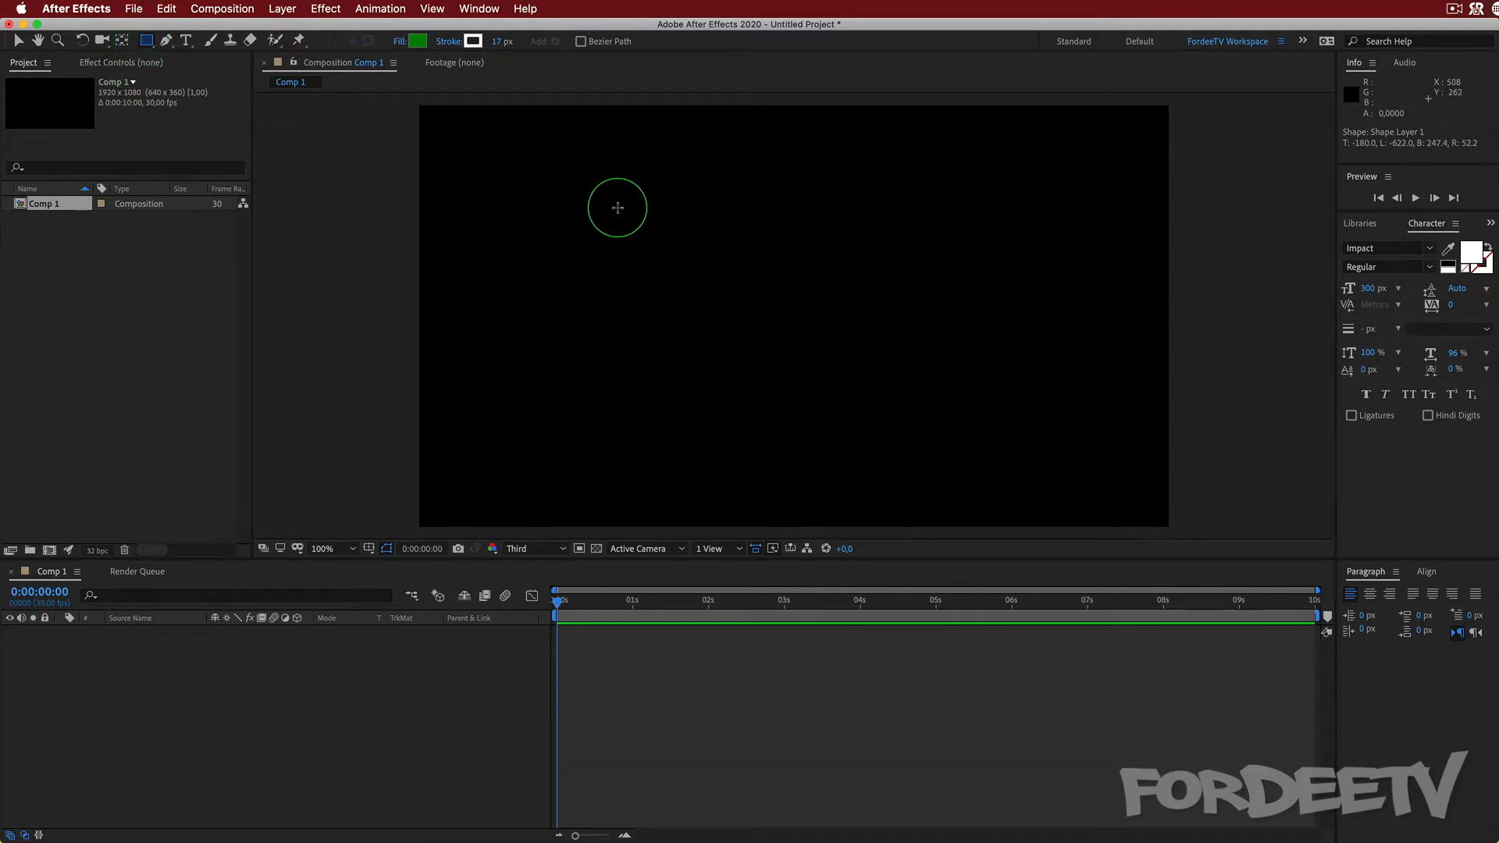
pyautogui.moveTo(616, 206); pyautogui.dragTo(852, 345)
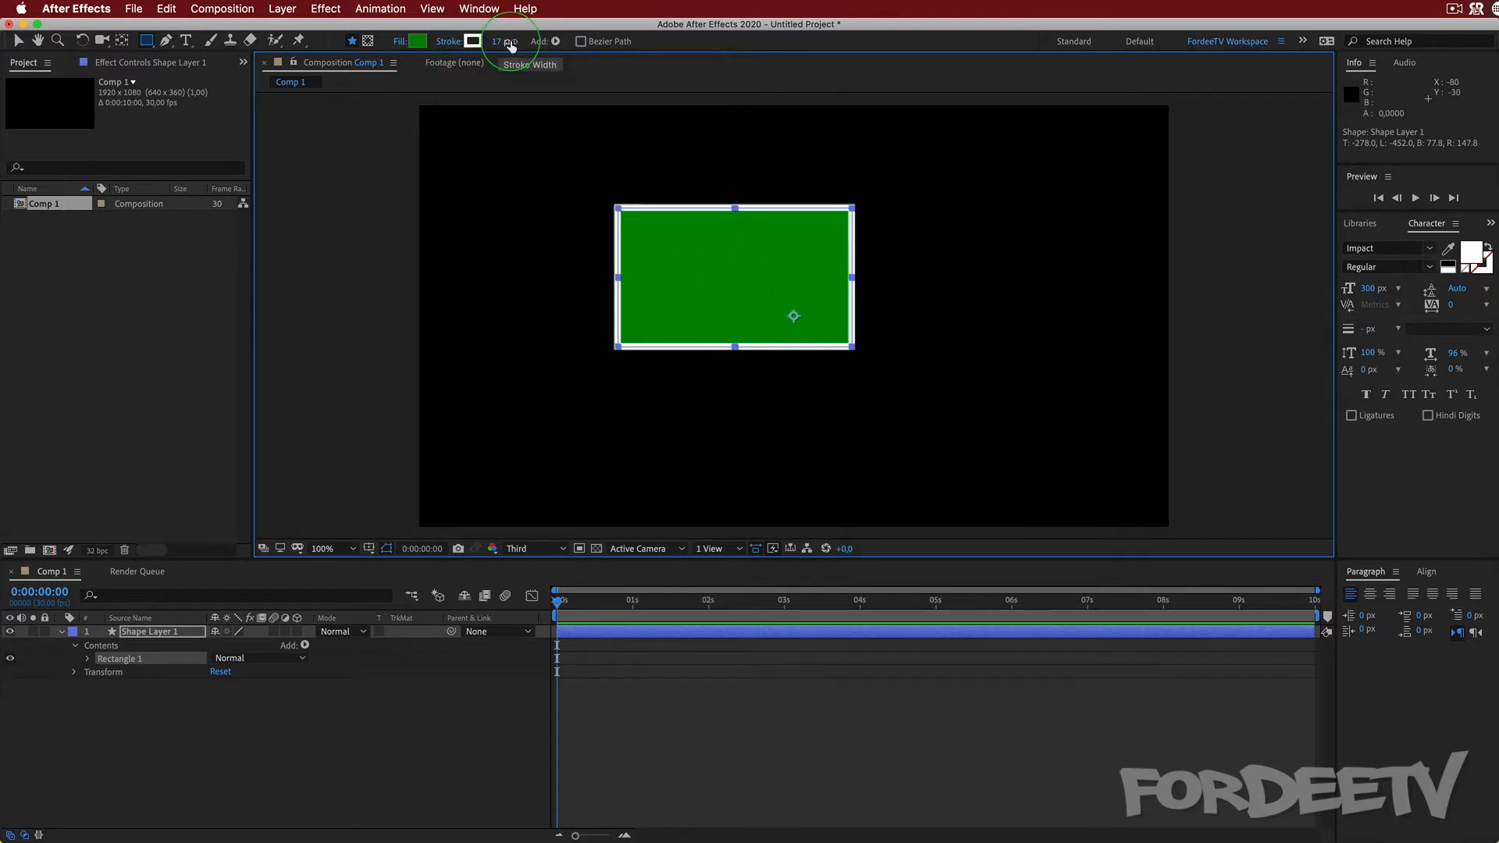
pyautogui.click(147, 44)
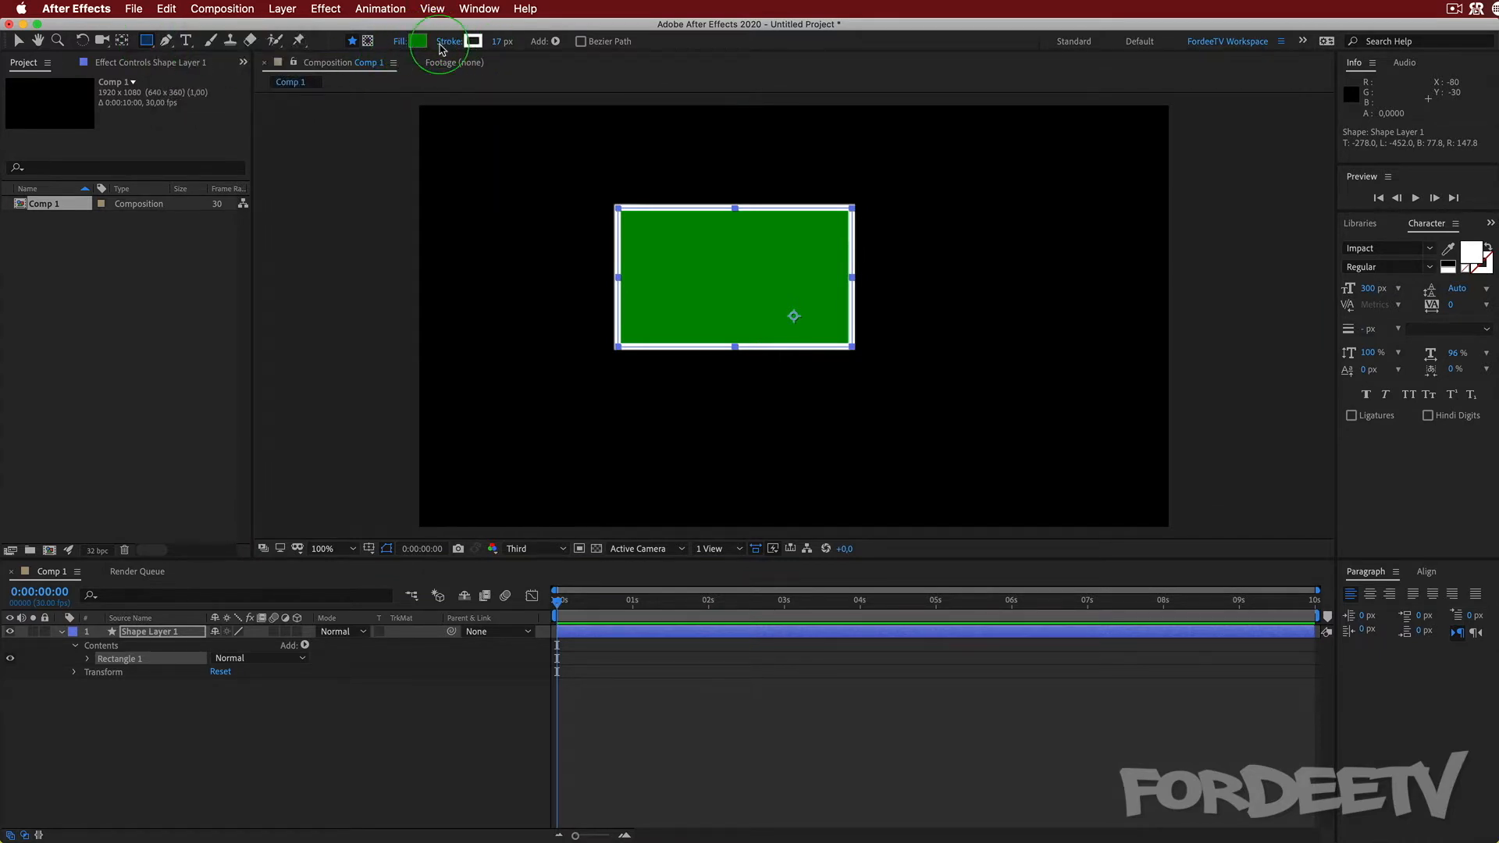
# - Try the None, Linear Gradient and Radial Gradient stroke types on the rectangle, then restore Solid Color
pyautogui.click(449, 42)
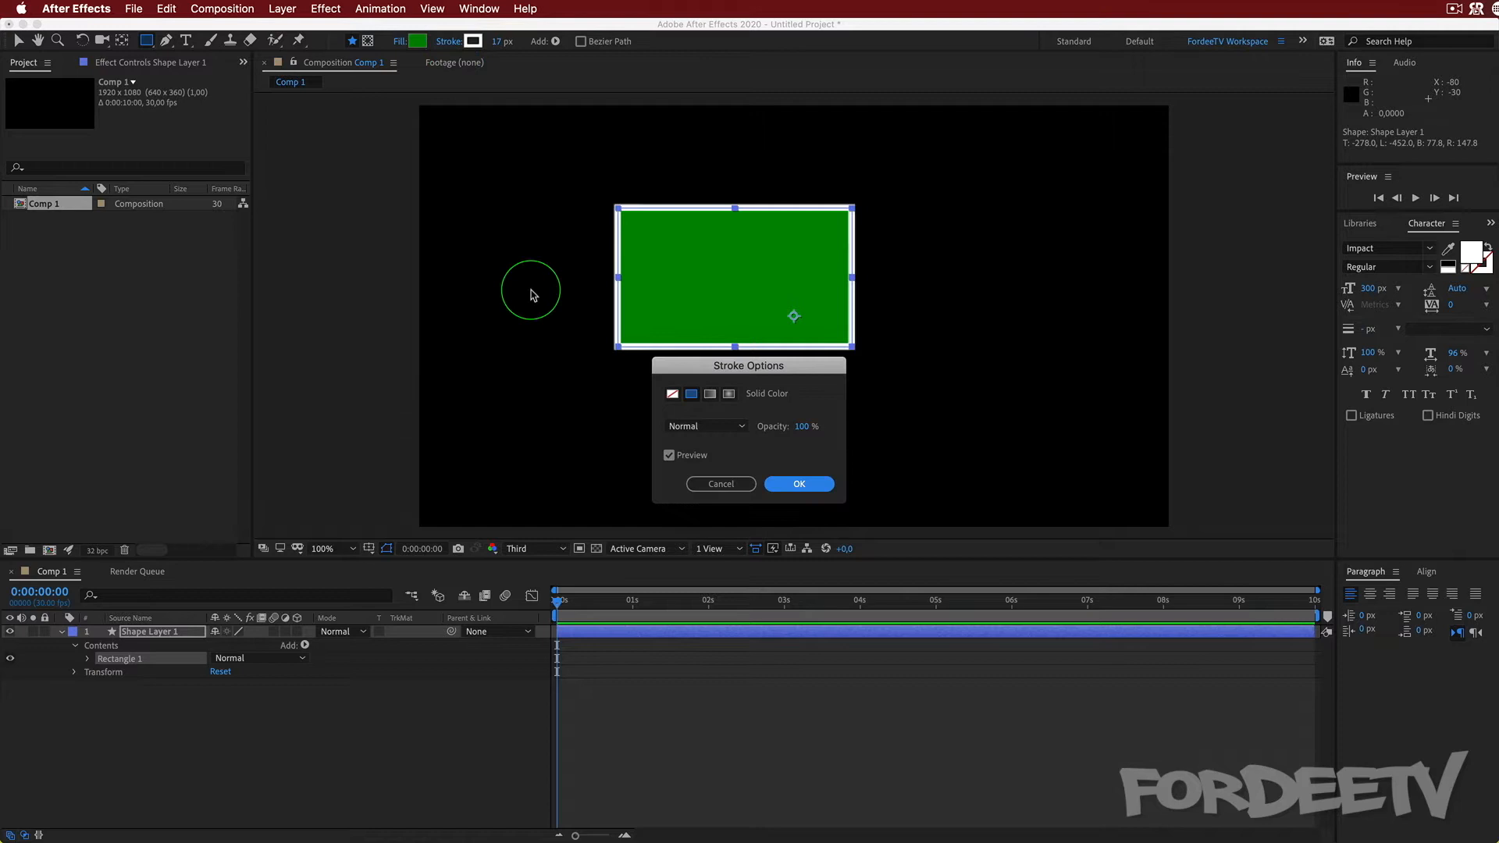
pyautogui.click(673, 394)
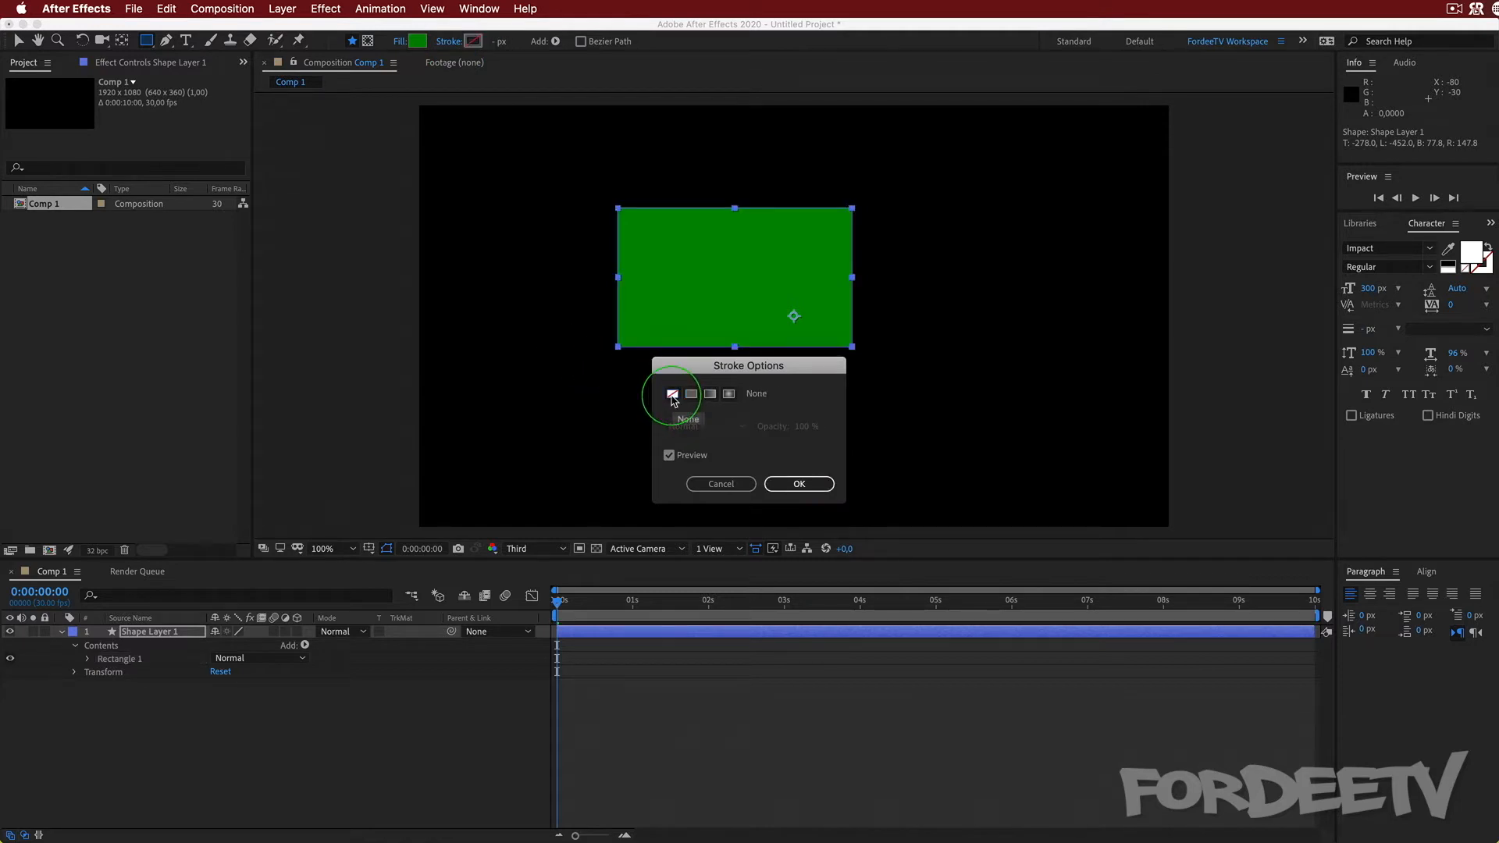
pyautogui.click(691, 394)
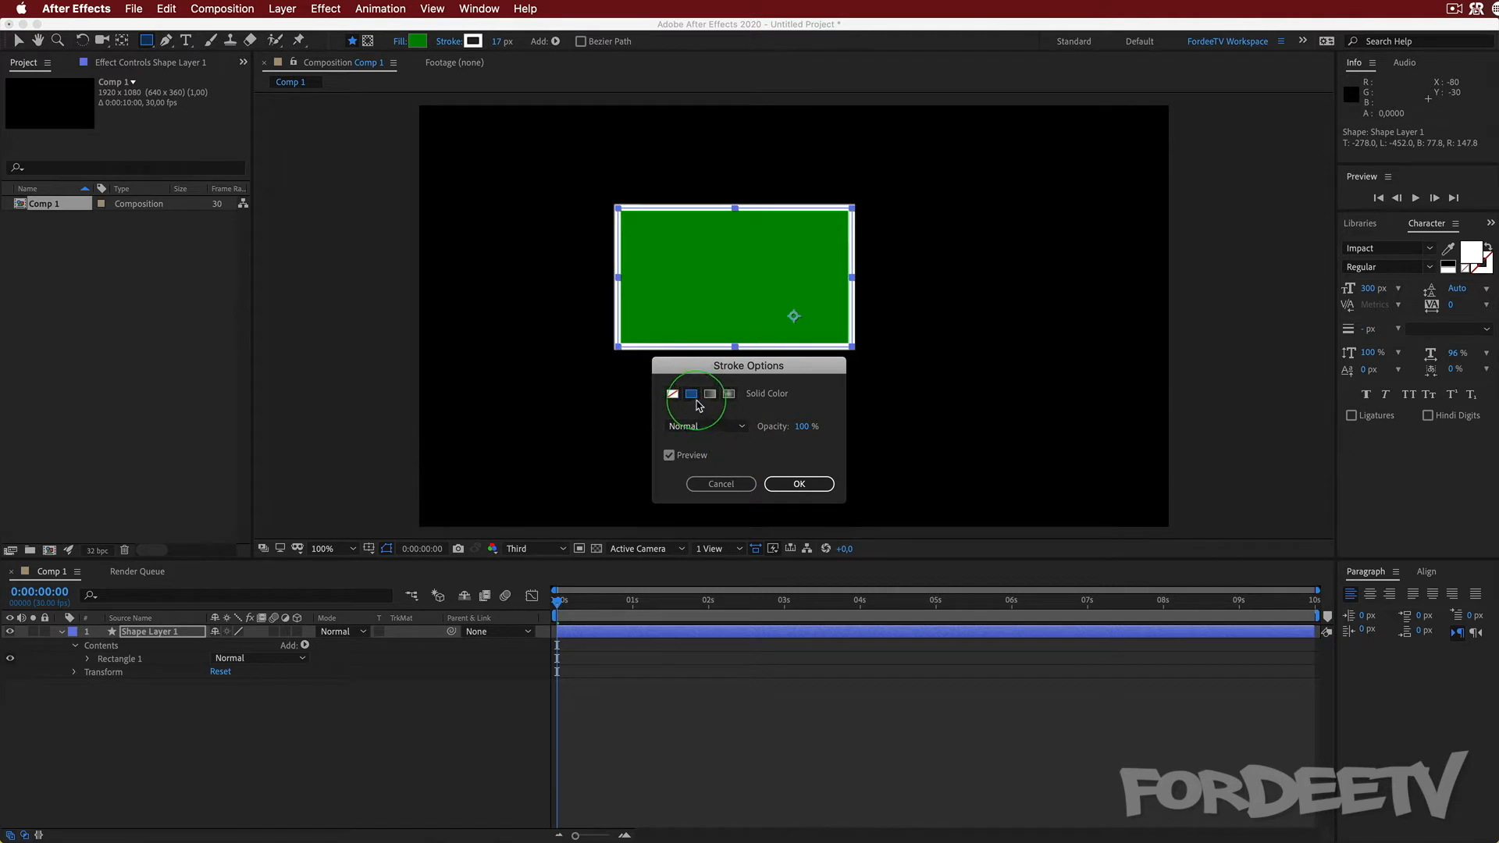
pyautogui.click(709, 393)
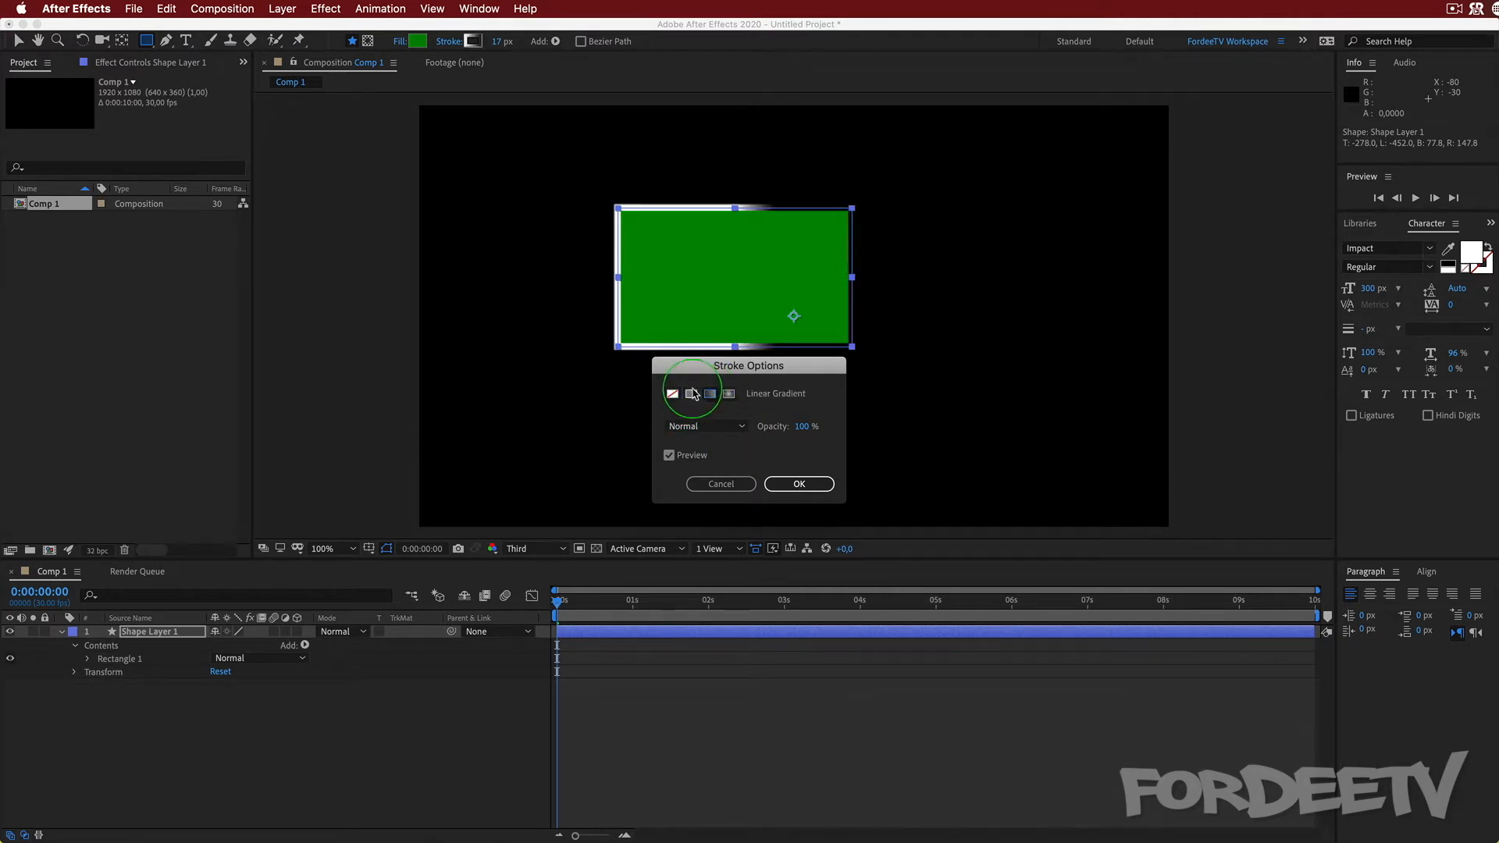
pyautogui.click(728, 394)
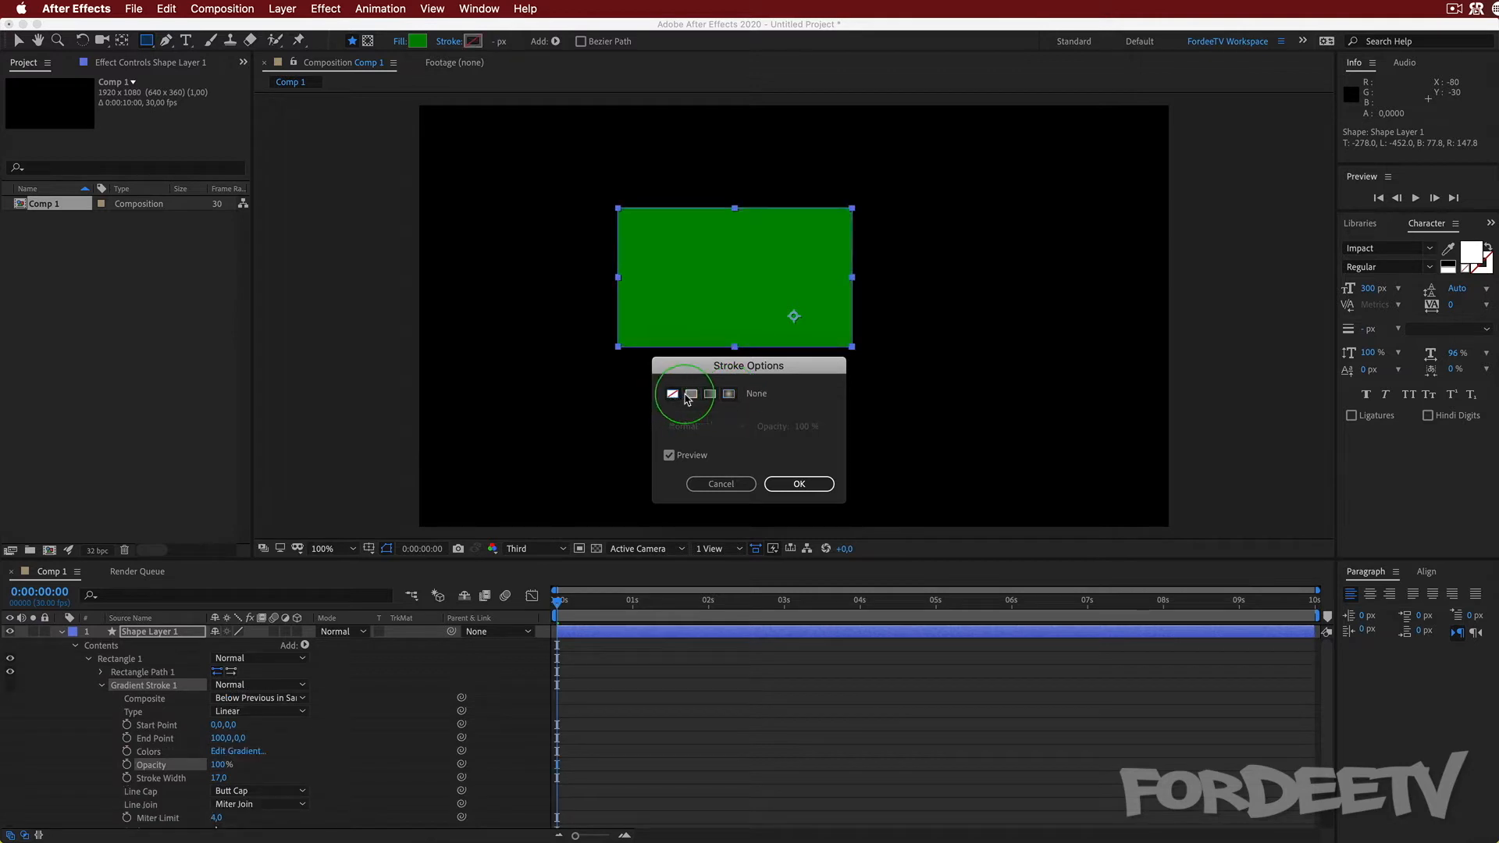
pyautogui.click(691, 394)
pyautogui.click(800, 486)
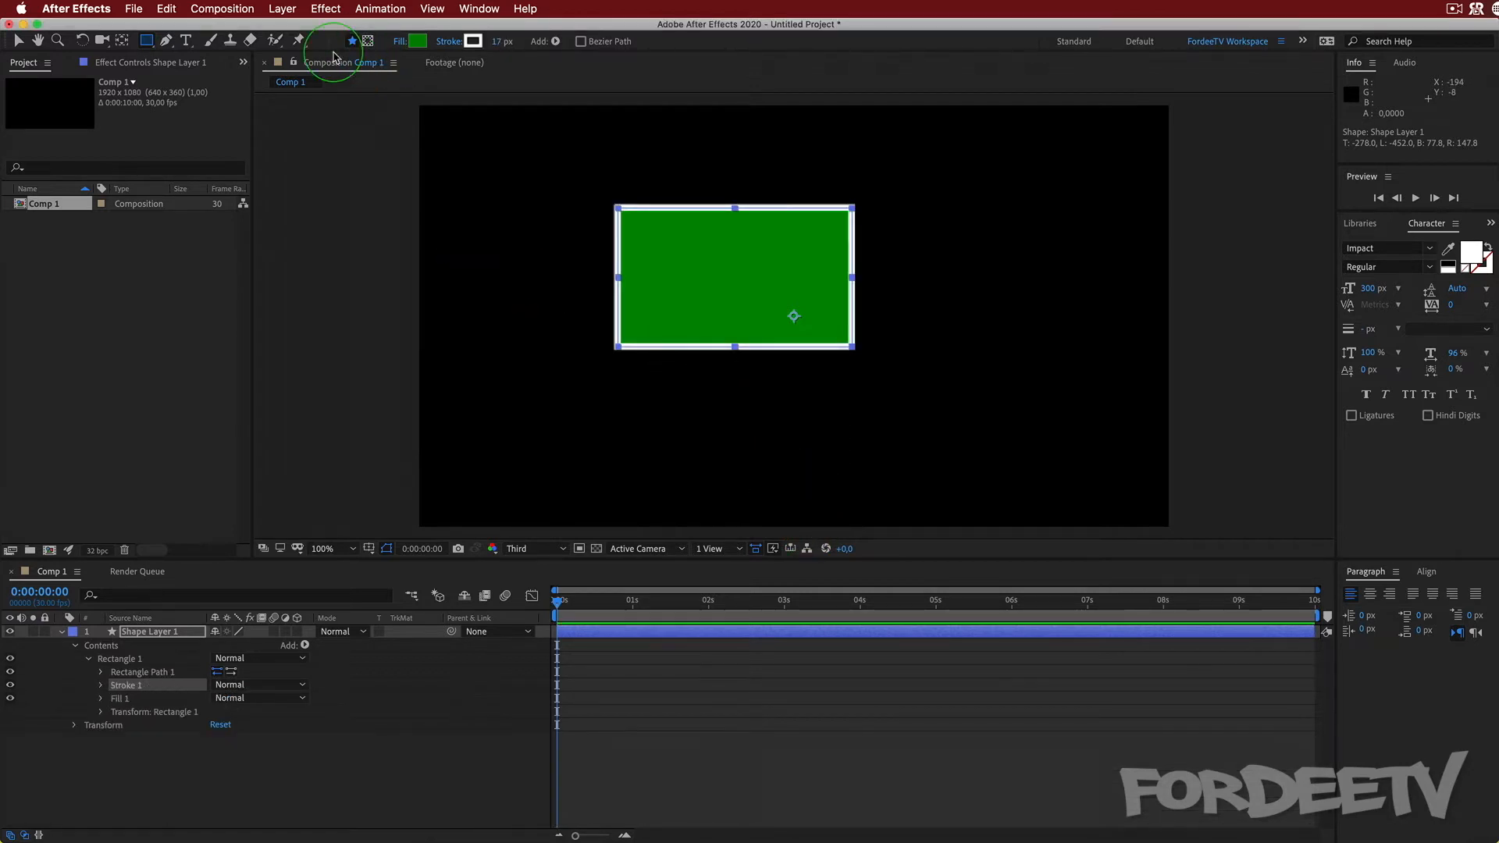
# - Try the Linear Gradient and Radial Gradient fill types on the rectangle, then restore Solid Color
pyautogui.click(401, 42)
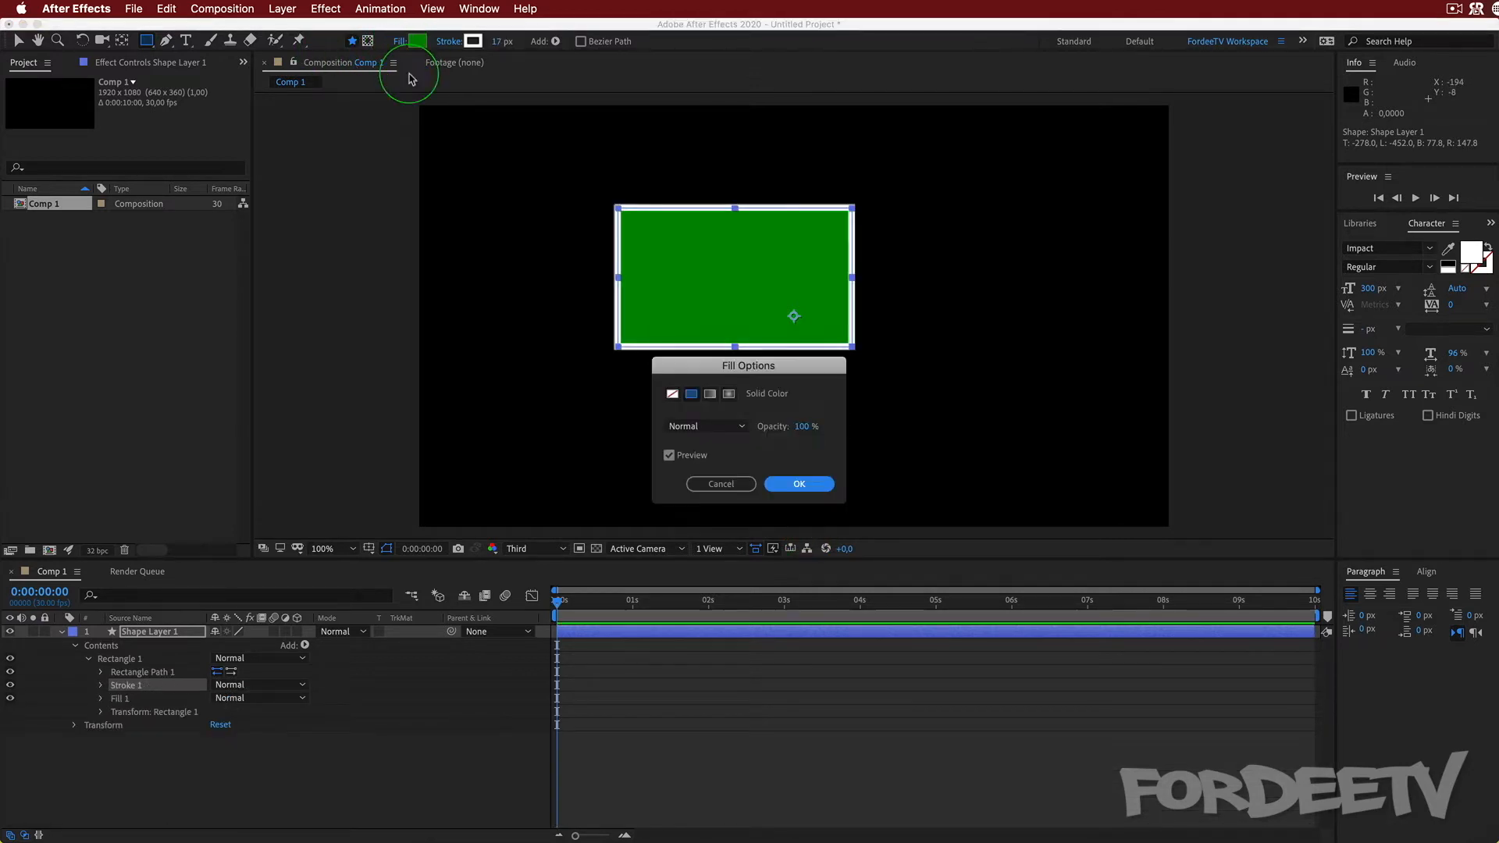
pyautogui.click(710, 394)
pyautogui.click(728, 394)
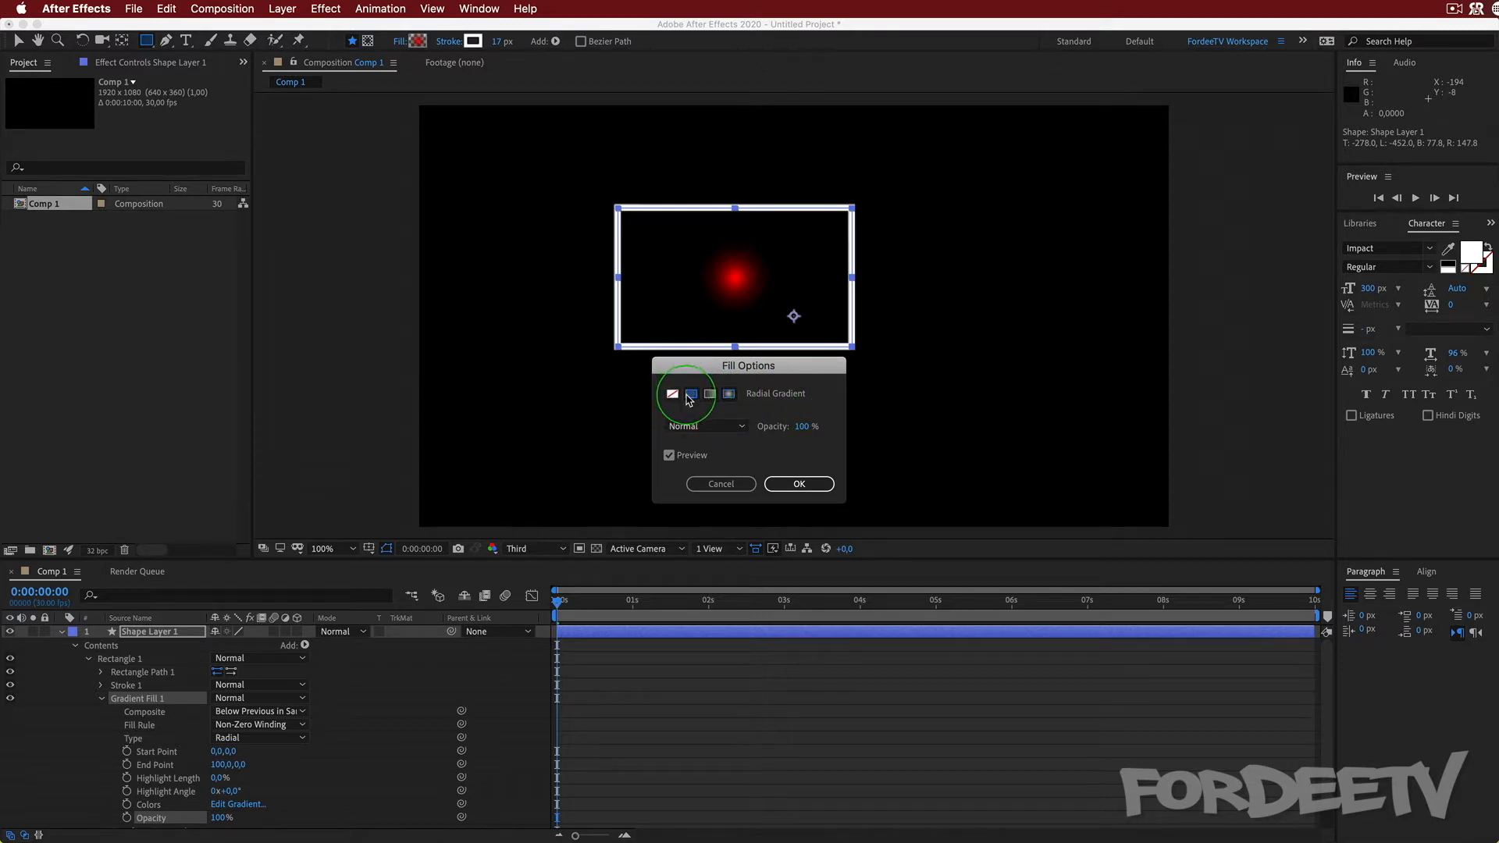
pyautogui.click(691, 391)
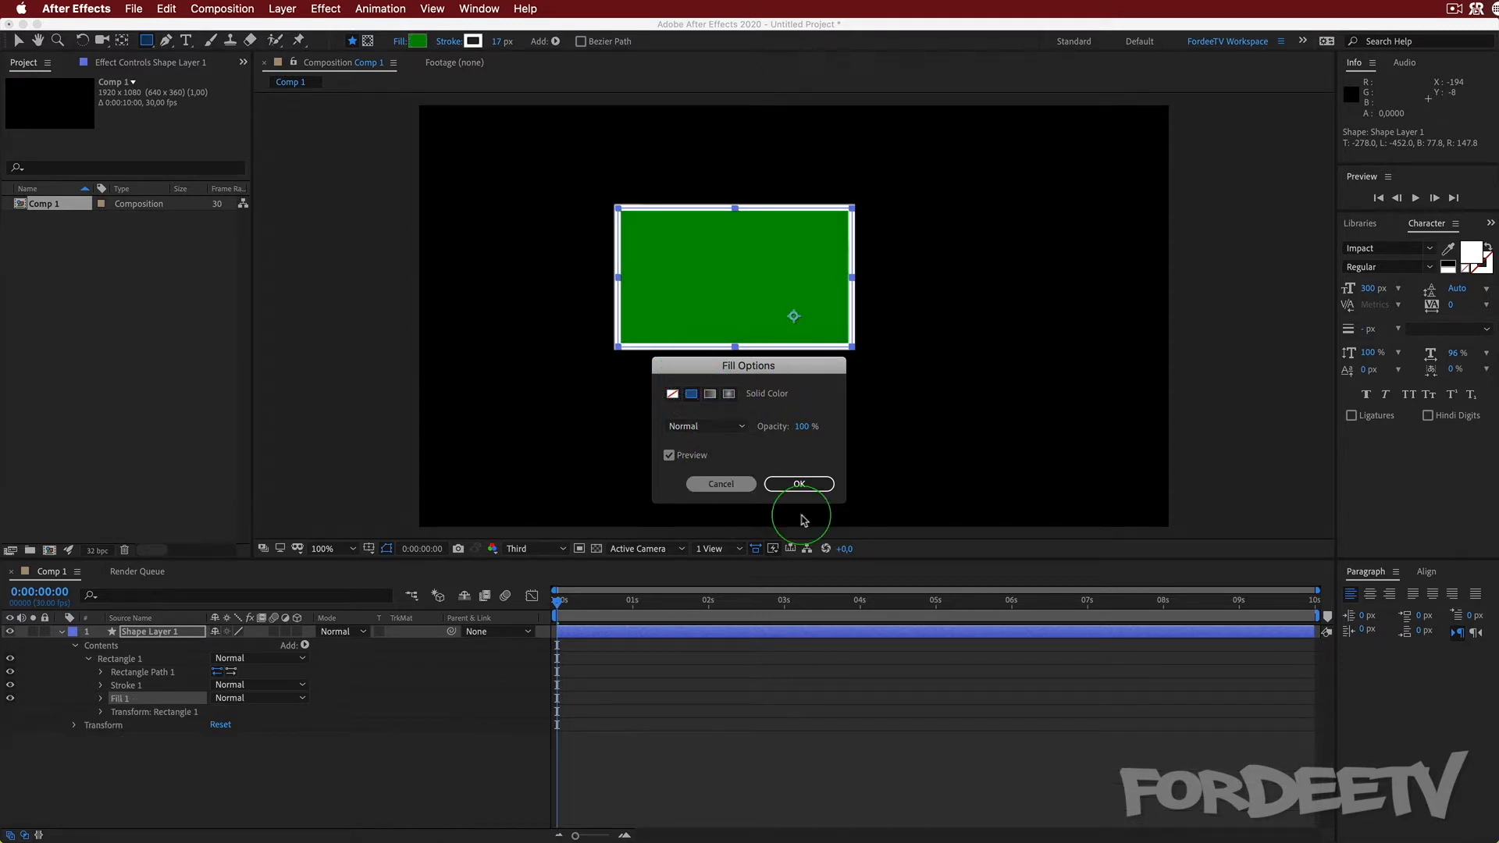
pyautogui.click(795, 483)
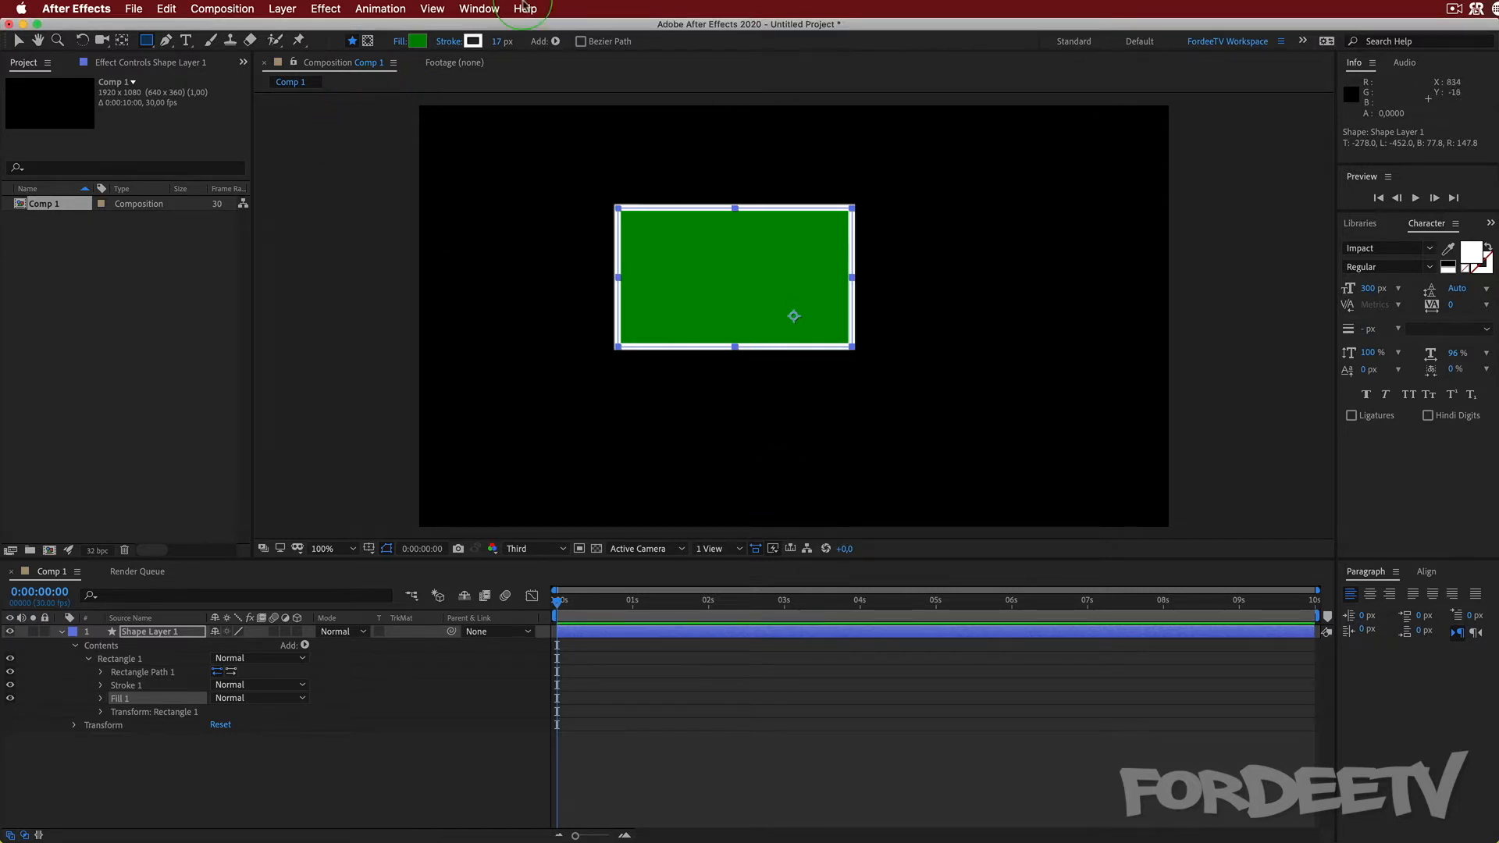
# - Expand Shape Layer 1's contents down to the Rectangle Path properties and try out the Roundness value
pyautogui.click(82, 647)
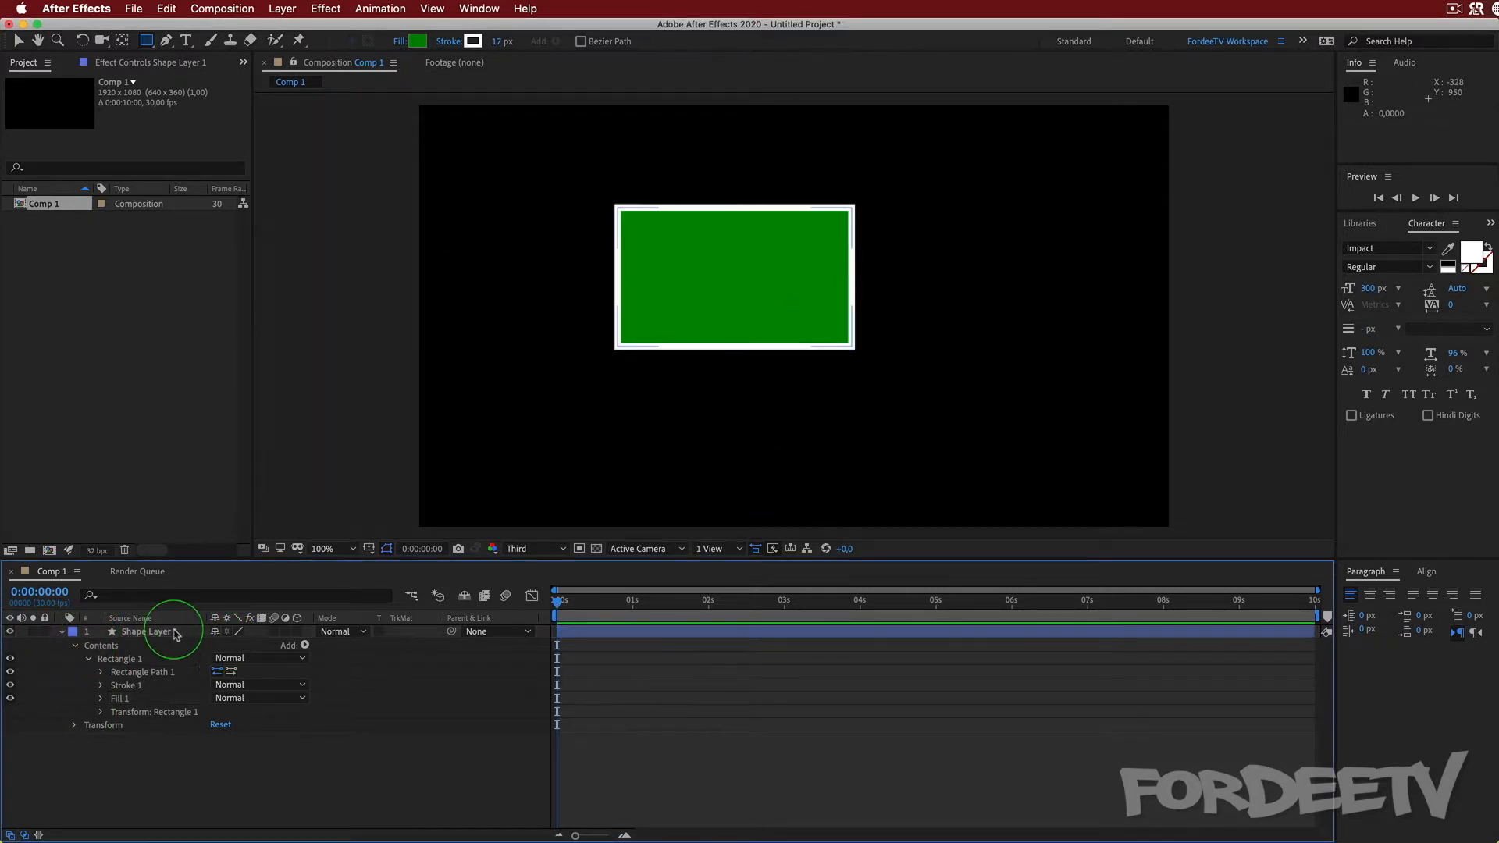
pyautogui.click(75, 645)
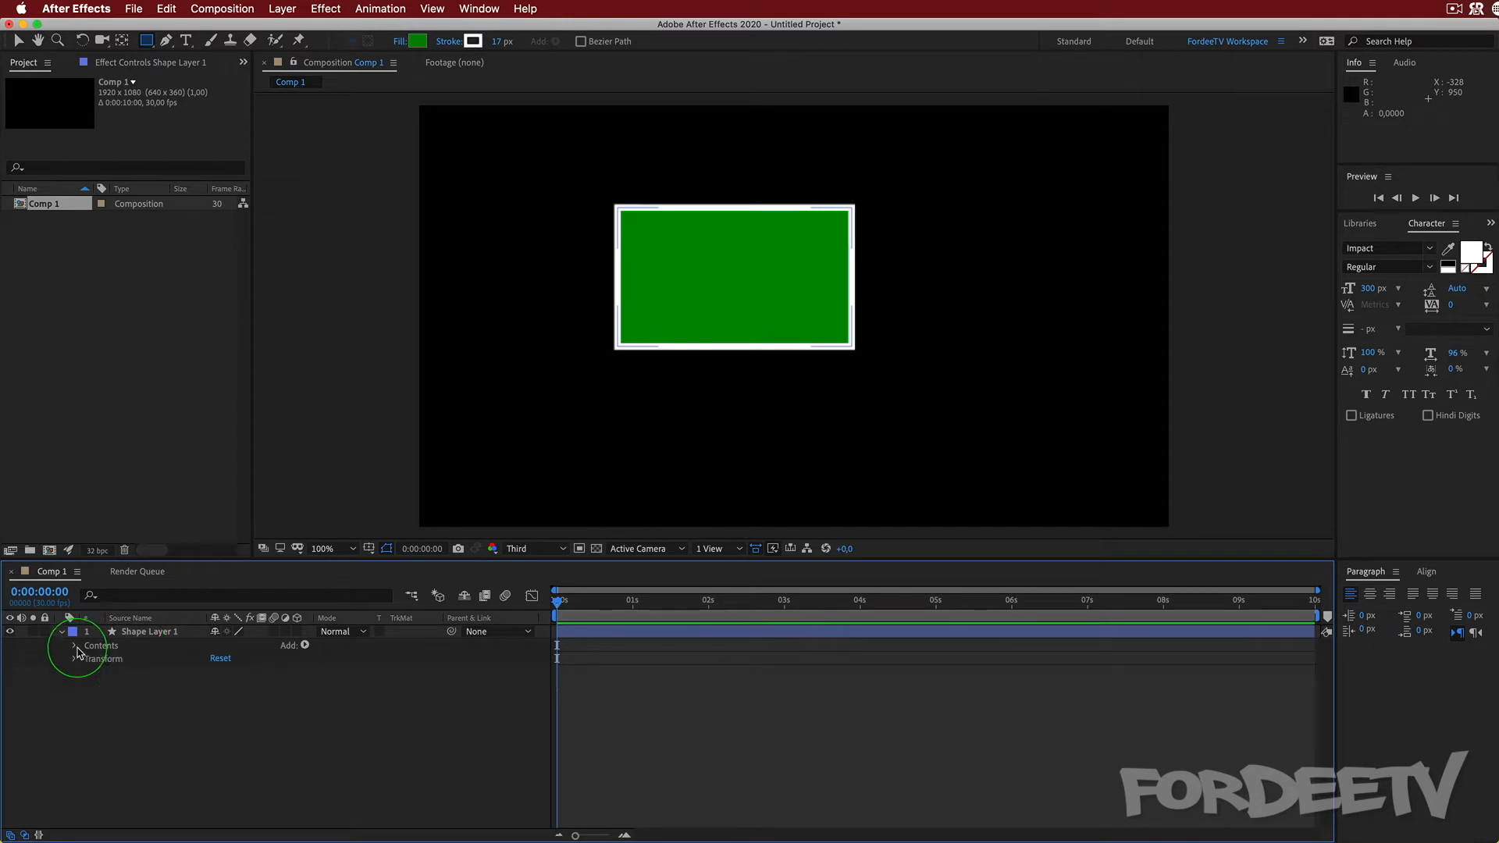
pyautogui.click(75, 646)
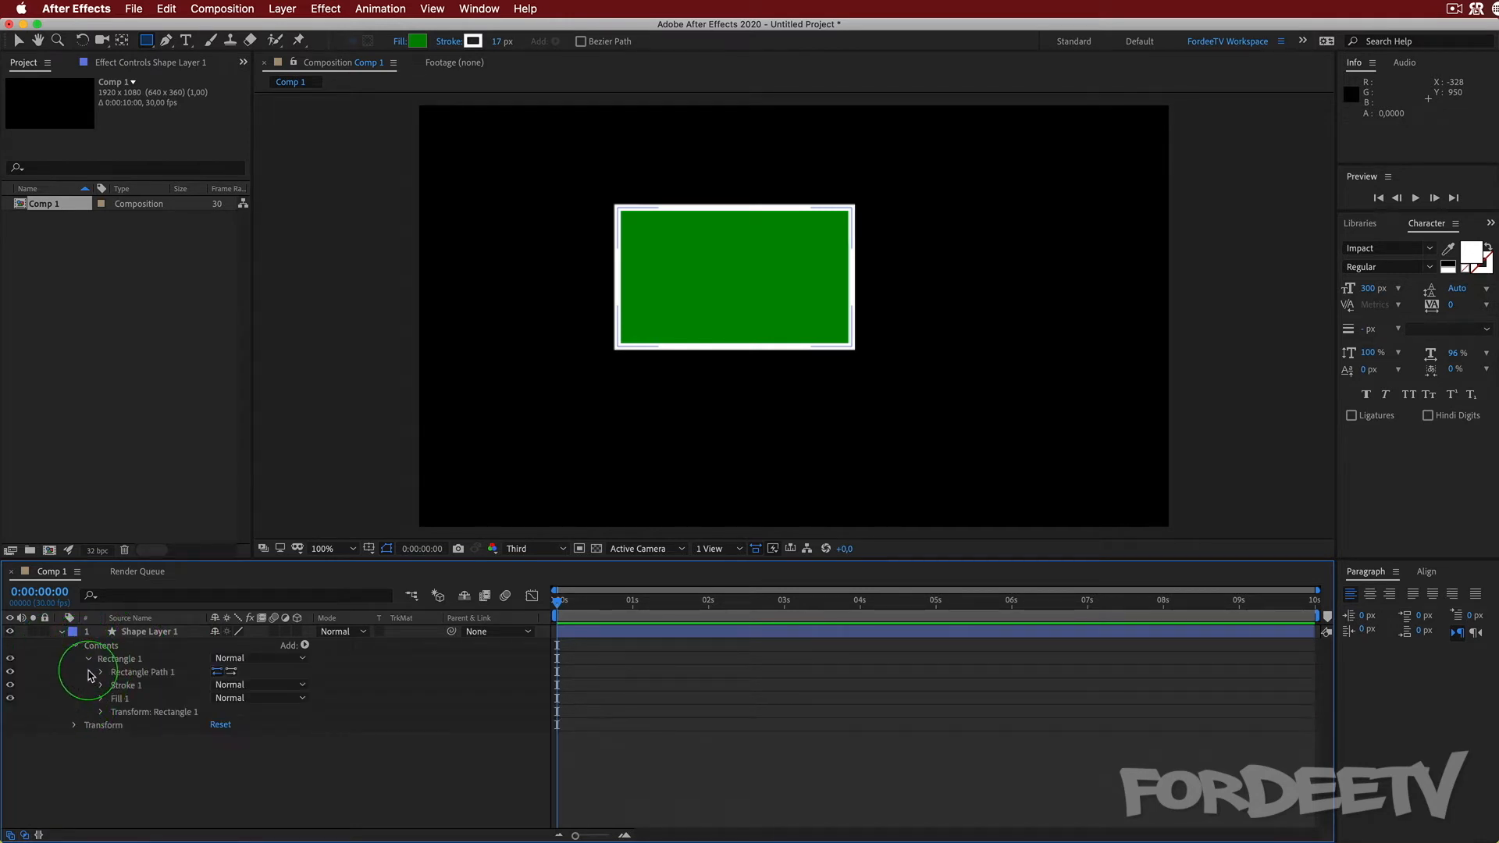
pyautogui.click(86, 659)
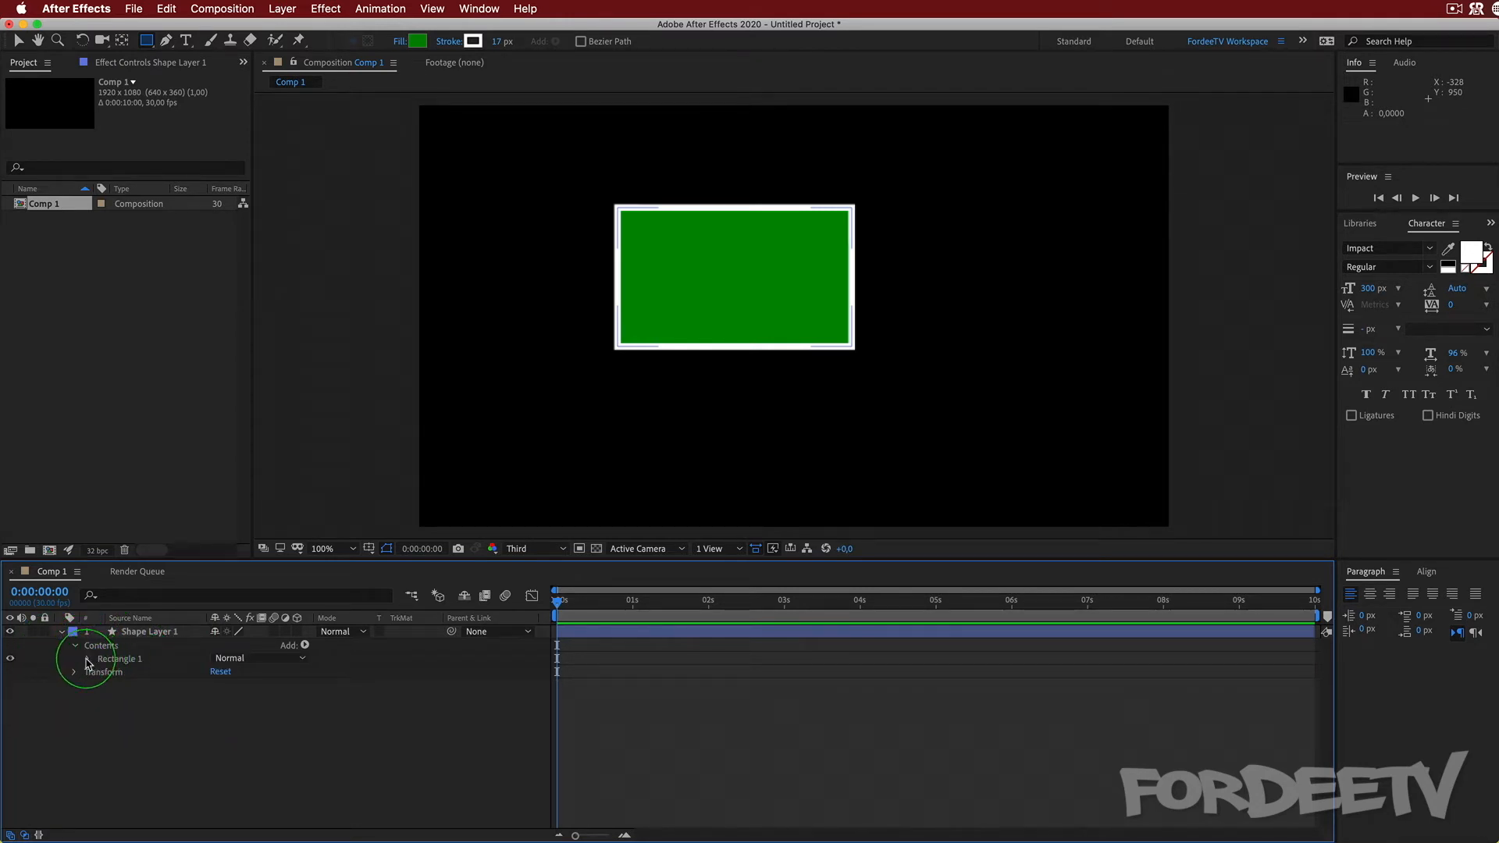
pyautogui.click(86, 659)
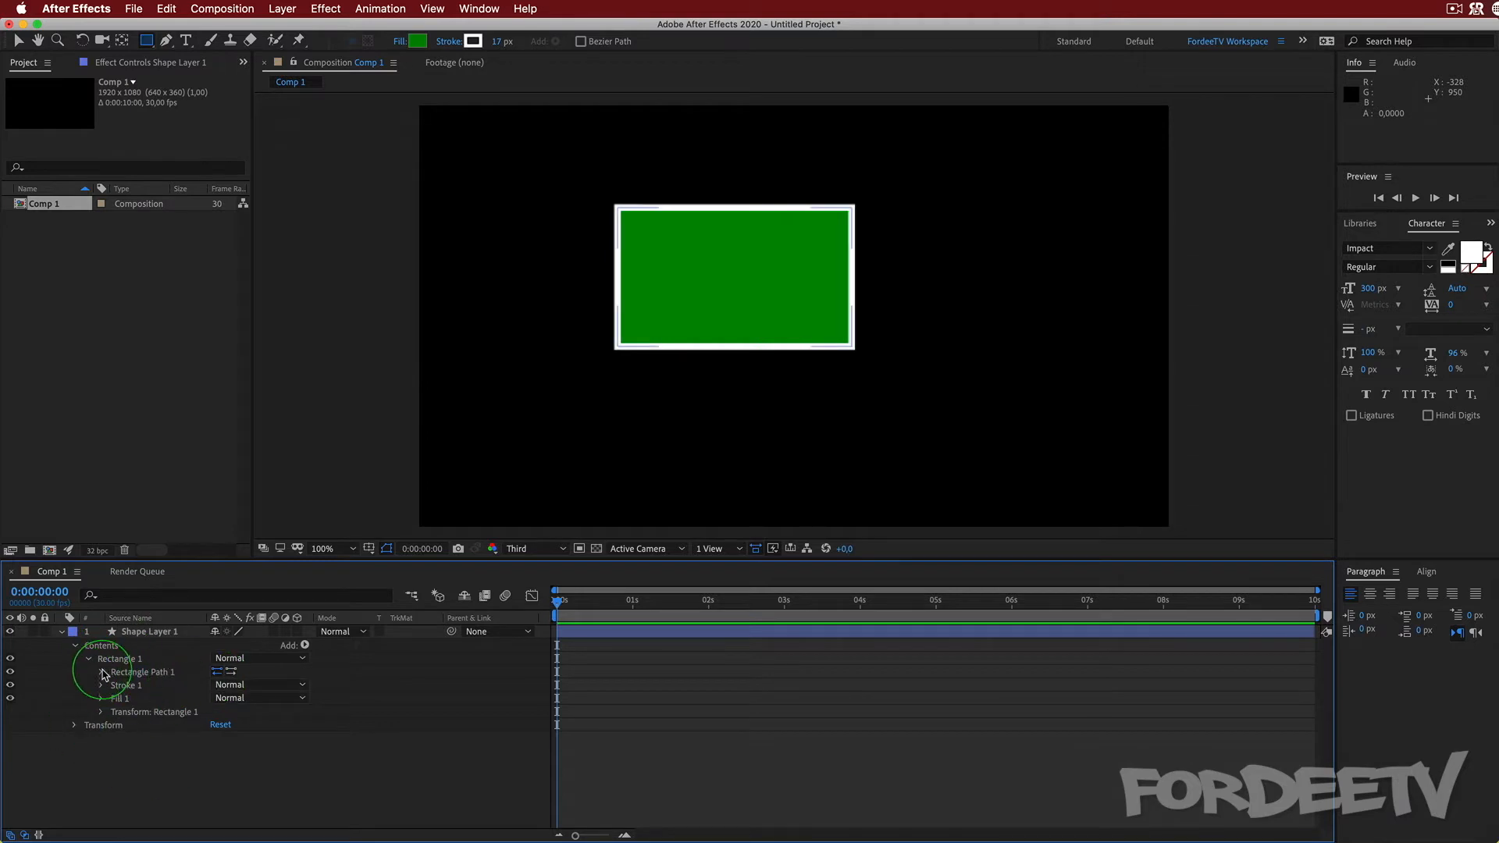
pyautogui.click(101, 673)
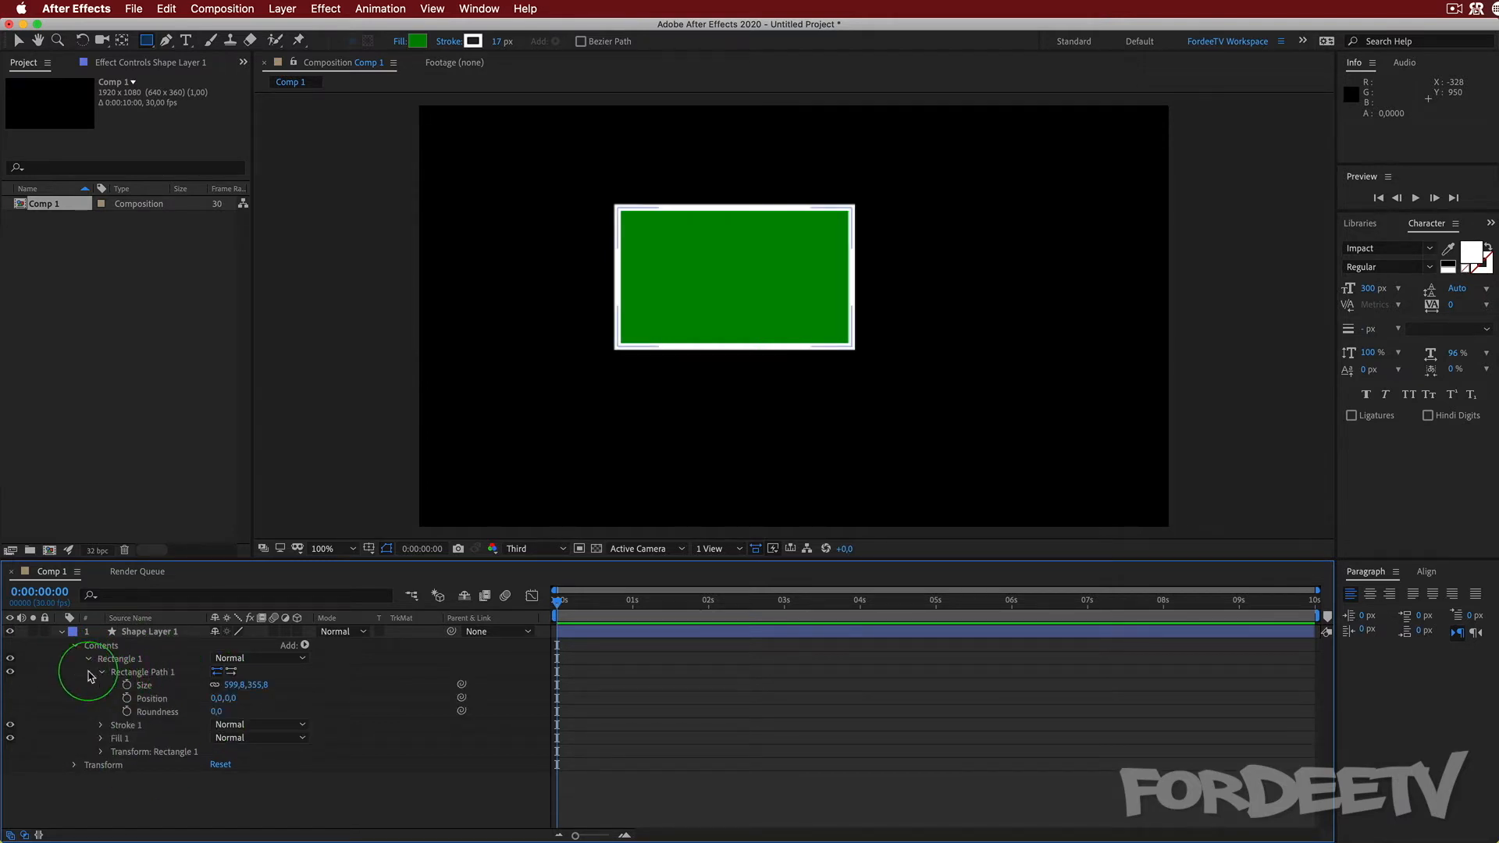
pyautogui.moveTo(219, 713)
pyautogui.mouseDown()
pyautogui.moveTo(767, 750)
pyautogui.moveTo(227, 714)
pyautogui.mouseUp()
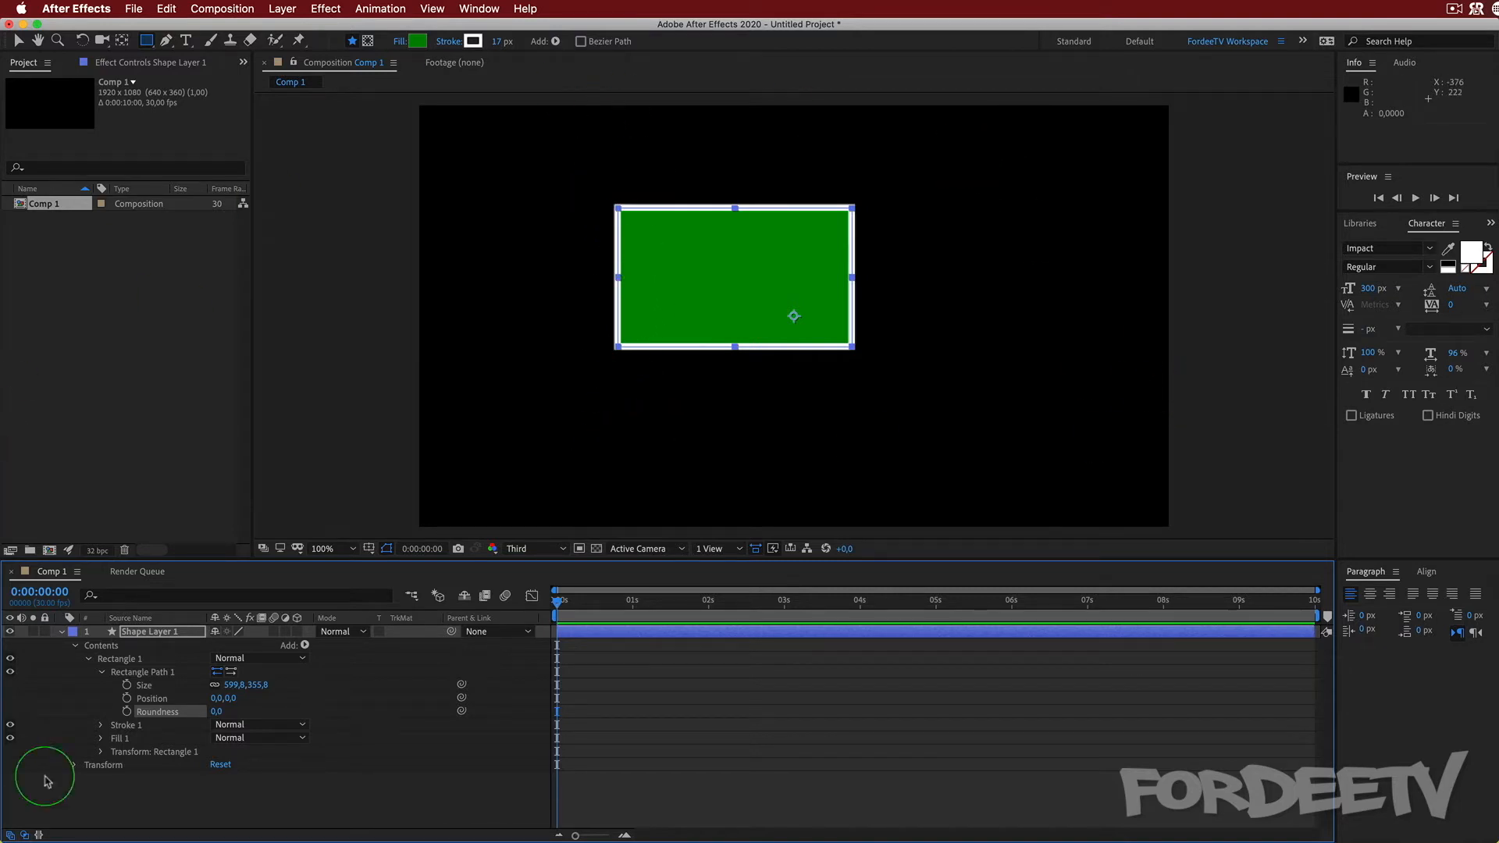
# - Collapse the Rectangle Path properties and expand the Stroke 1 properties of the rectangle
pyautogui.click(107, 677)
pyautogui.click(98, 673)
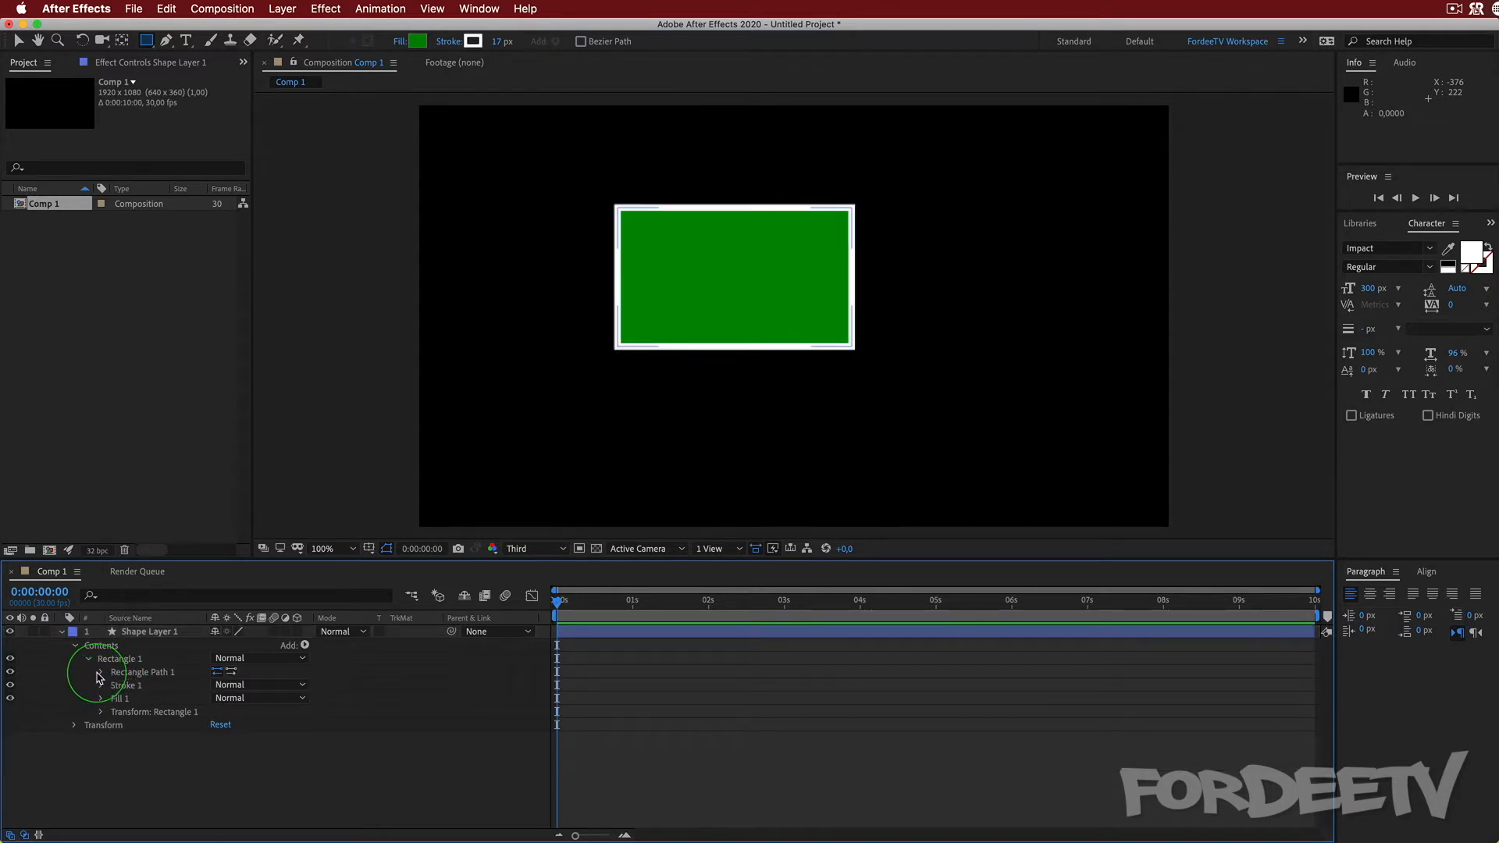
pyautogui.click(102, 686)
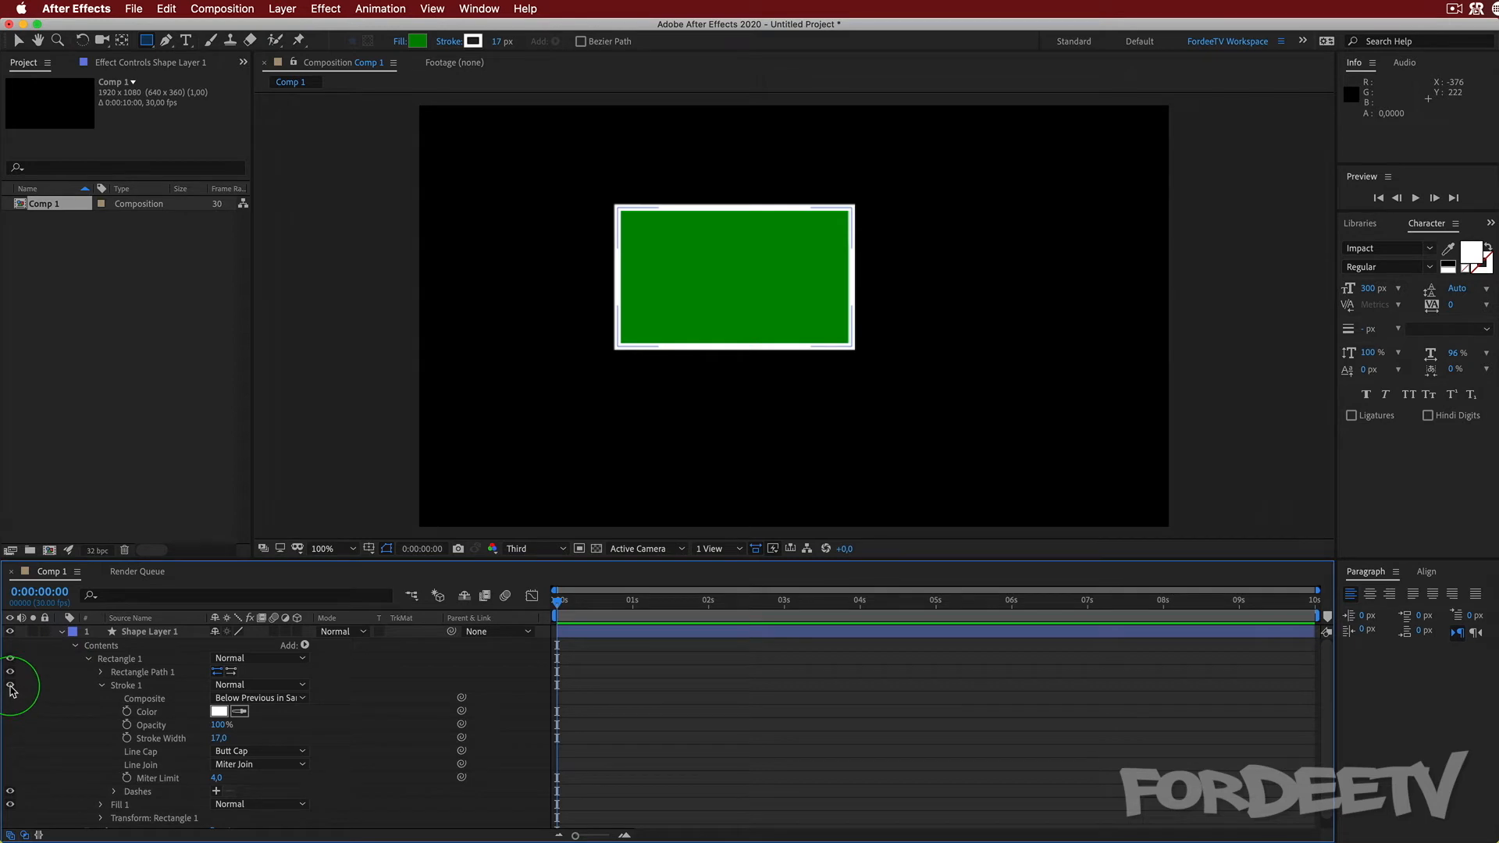
# - Hide Stroke 1, try the None stroke type before restoring Solid Color, and show the stroke again
pyautogui.click(11, 686)
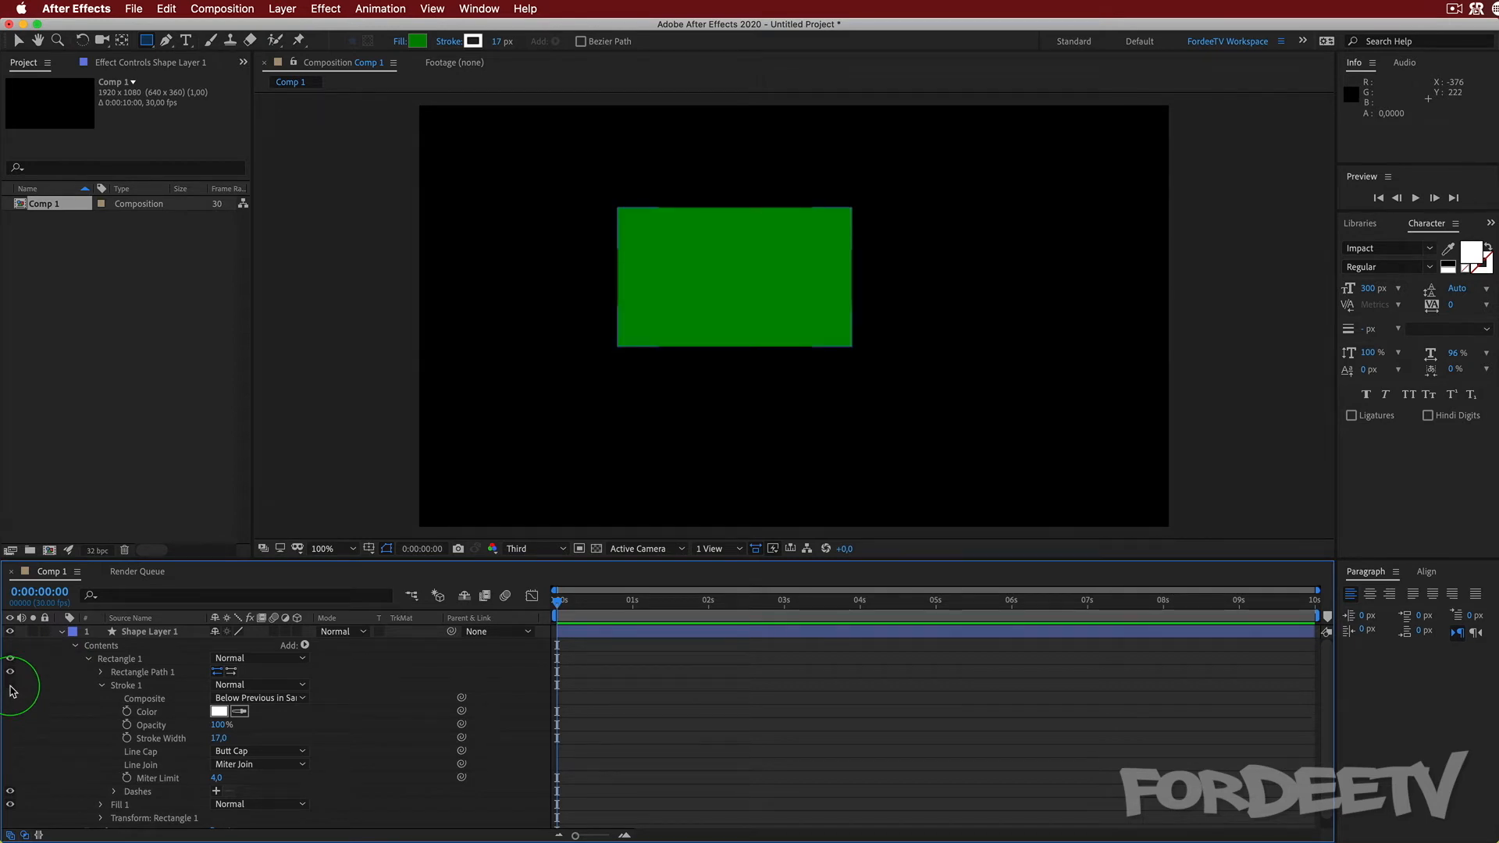
pyautogui.click(445, 42)
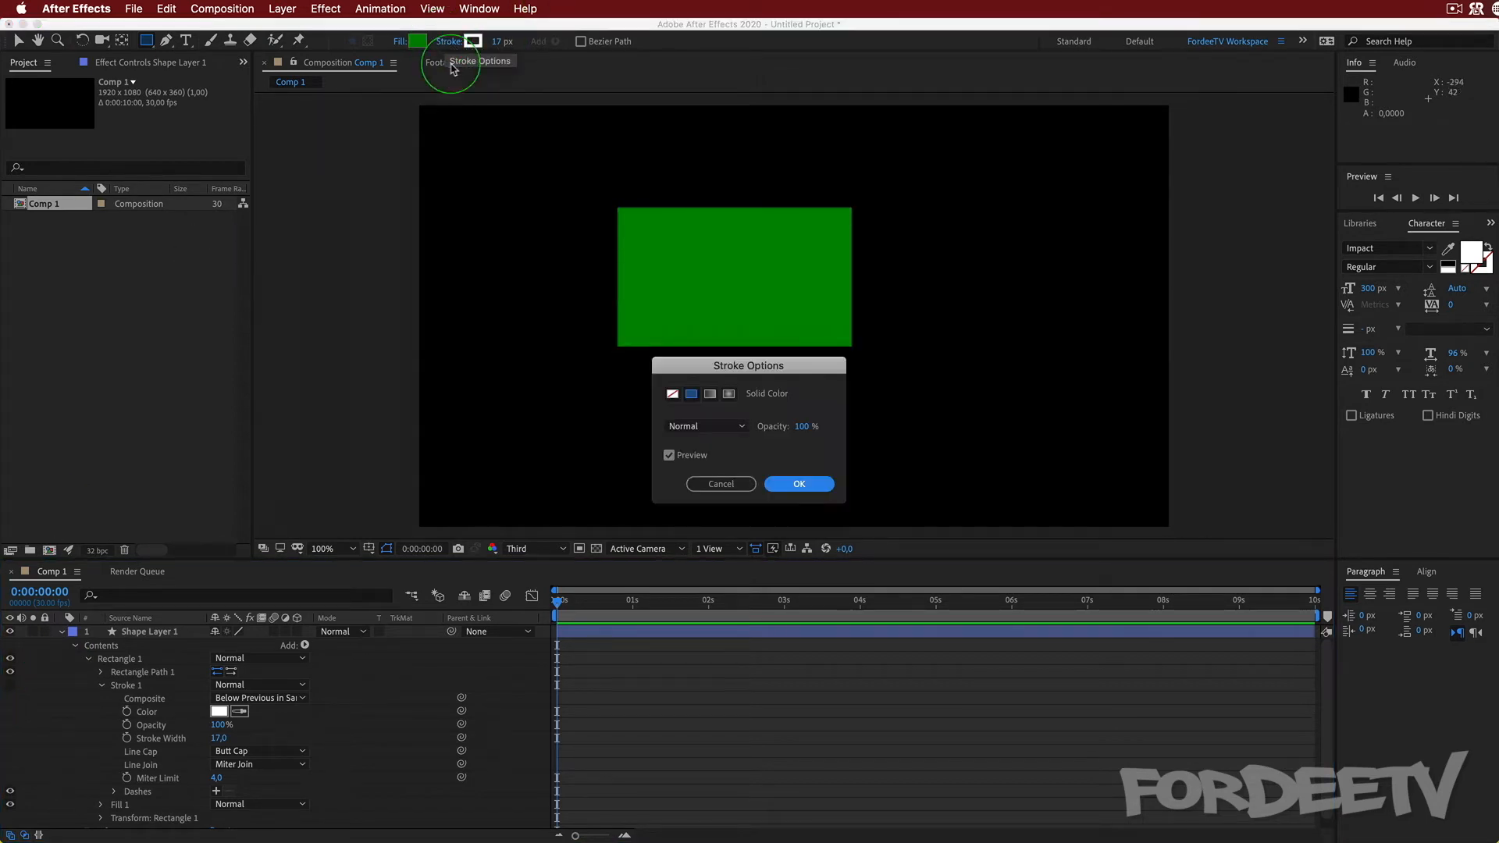
pyautogui.click(673, 393)
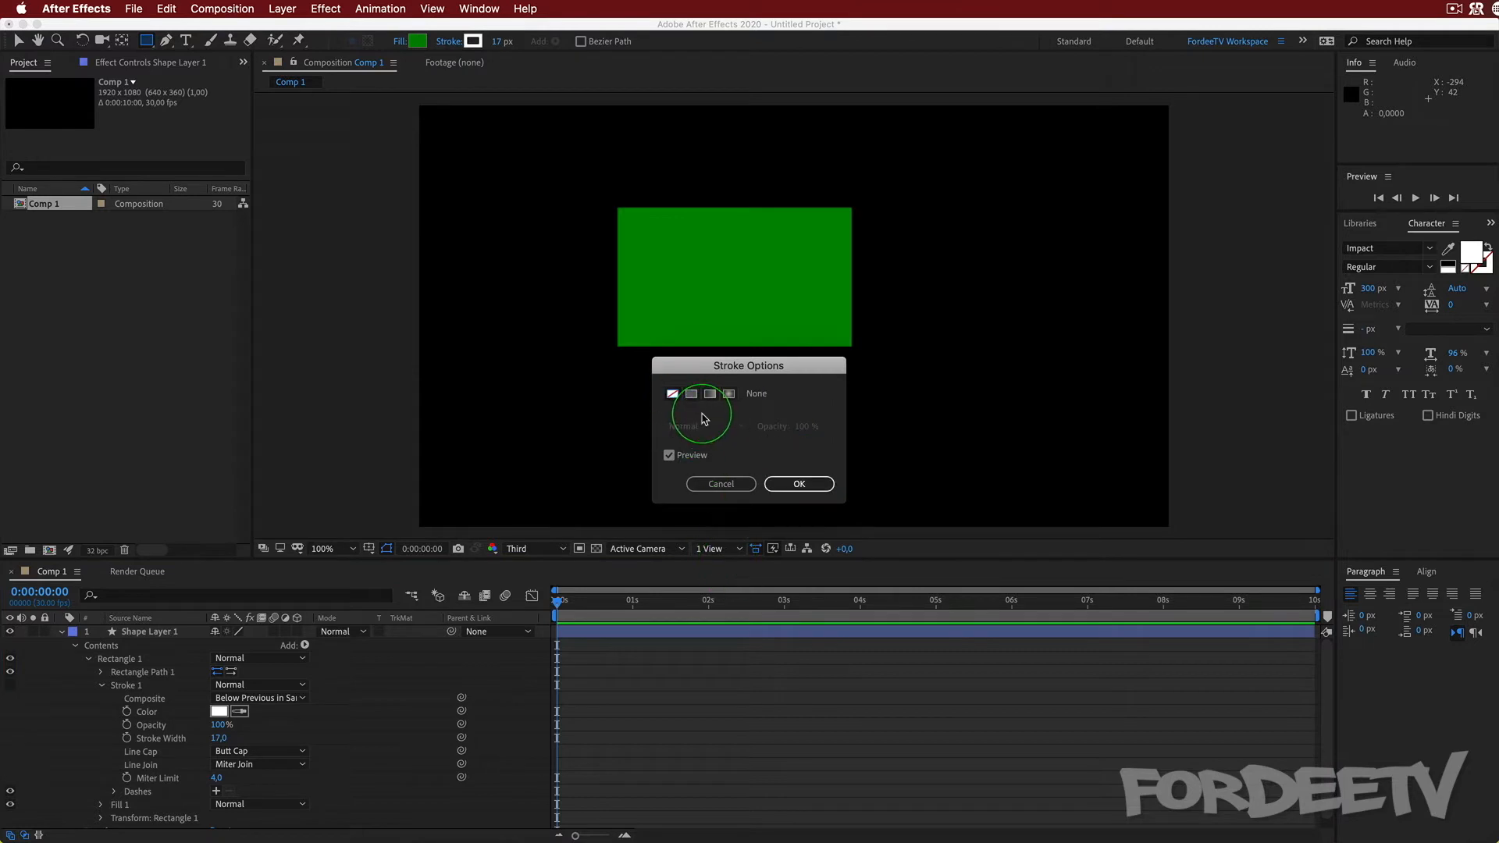
pyautogui.click(691, 394)
pyautogui.click(799, 484)
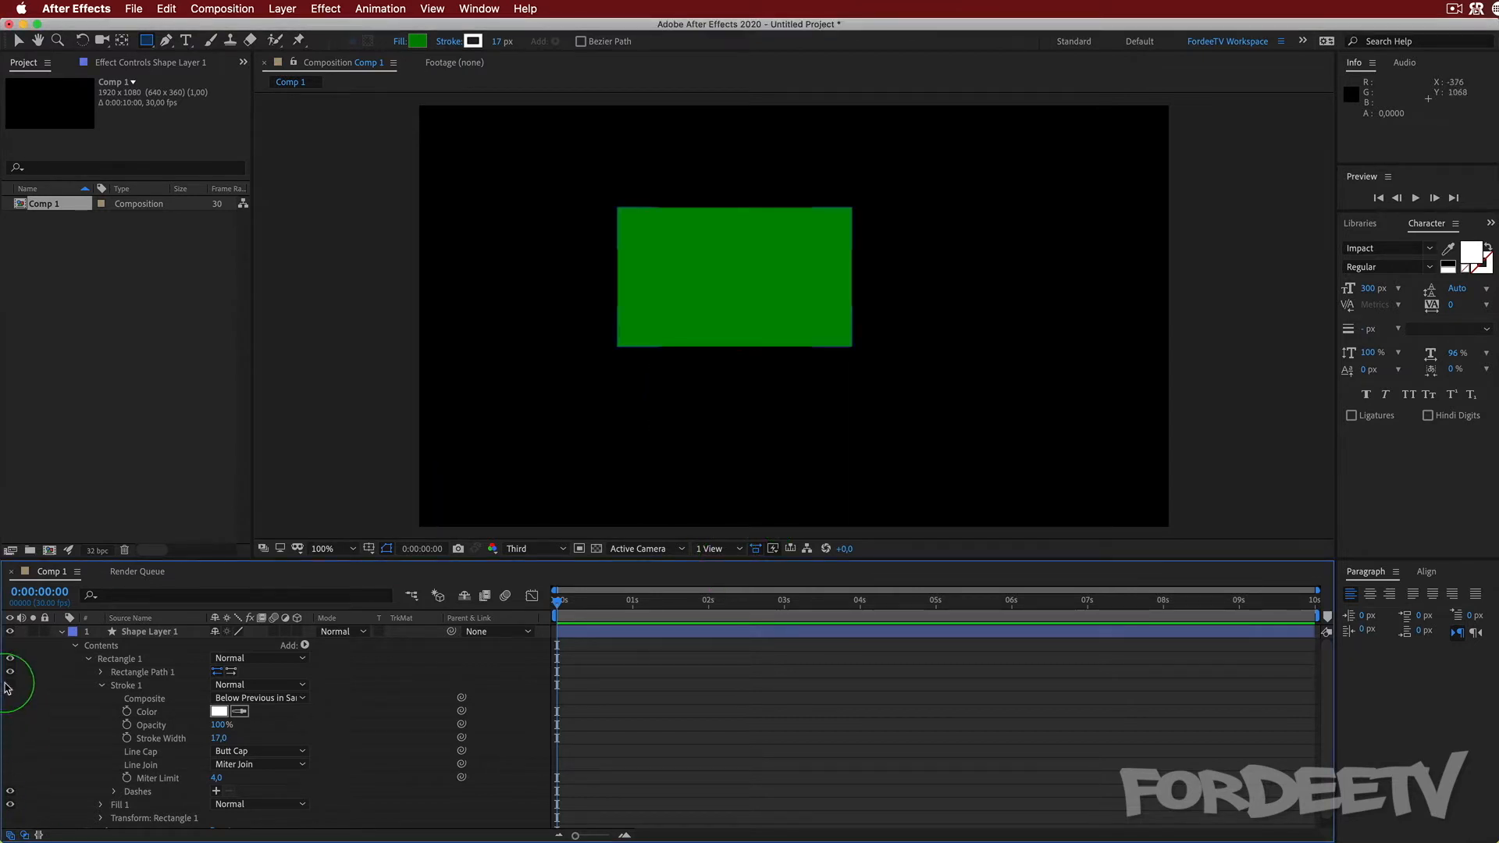
pyautogui.click(13, 686)
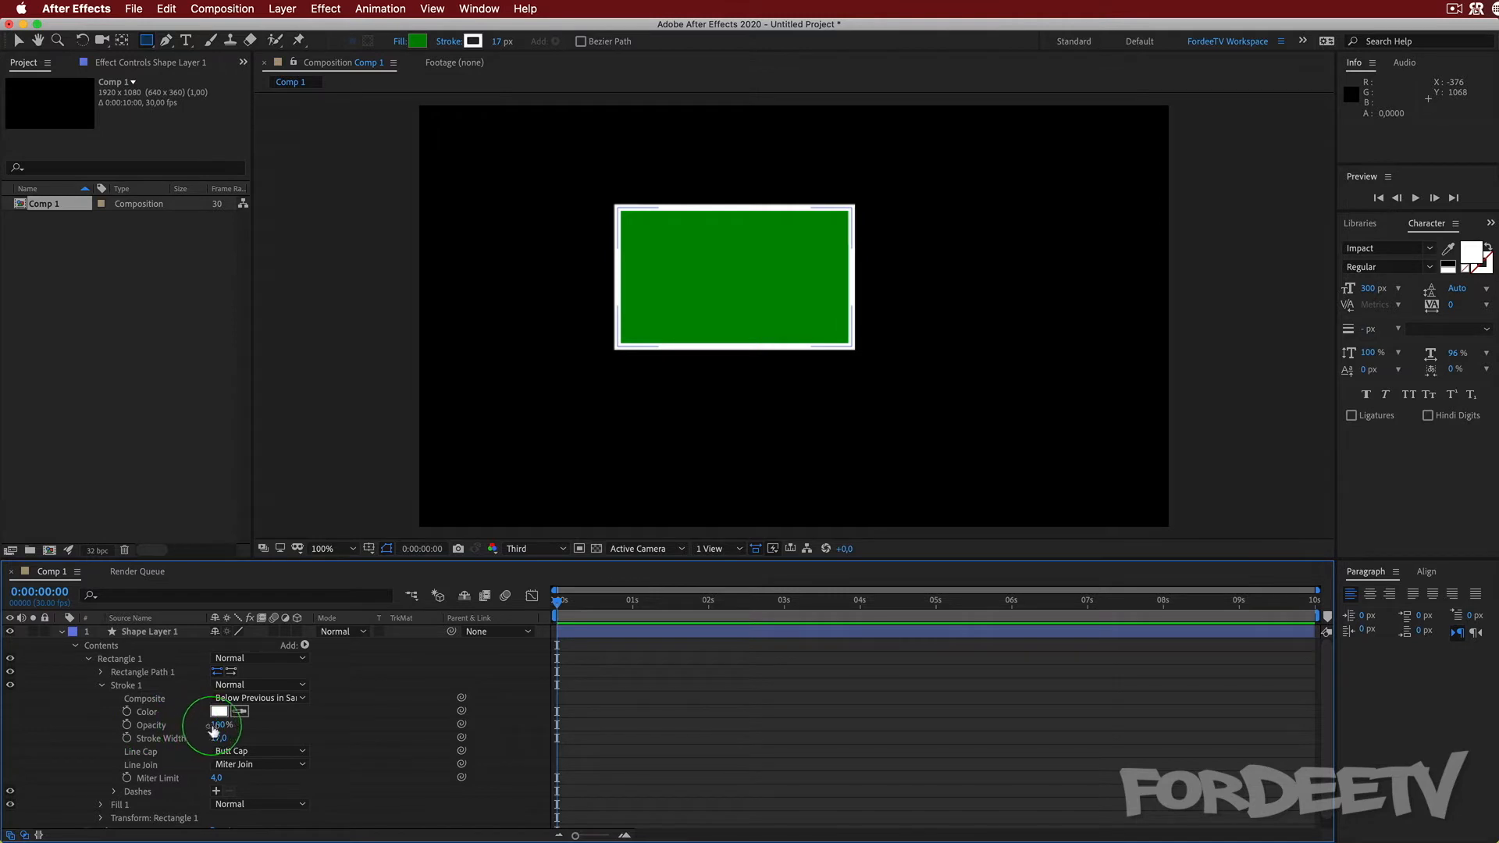
# - Try out Stroke 1's opacity, leaving it at 100%, and set the stroke width to 62
pyautogui.moveTo(218, 725)
pyautogui.mouseDown()
pyautogui.moveTo(167, 726)
pyautogui.moveTo(609, 736)
pyautogui.mouseUp()
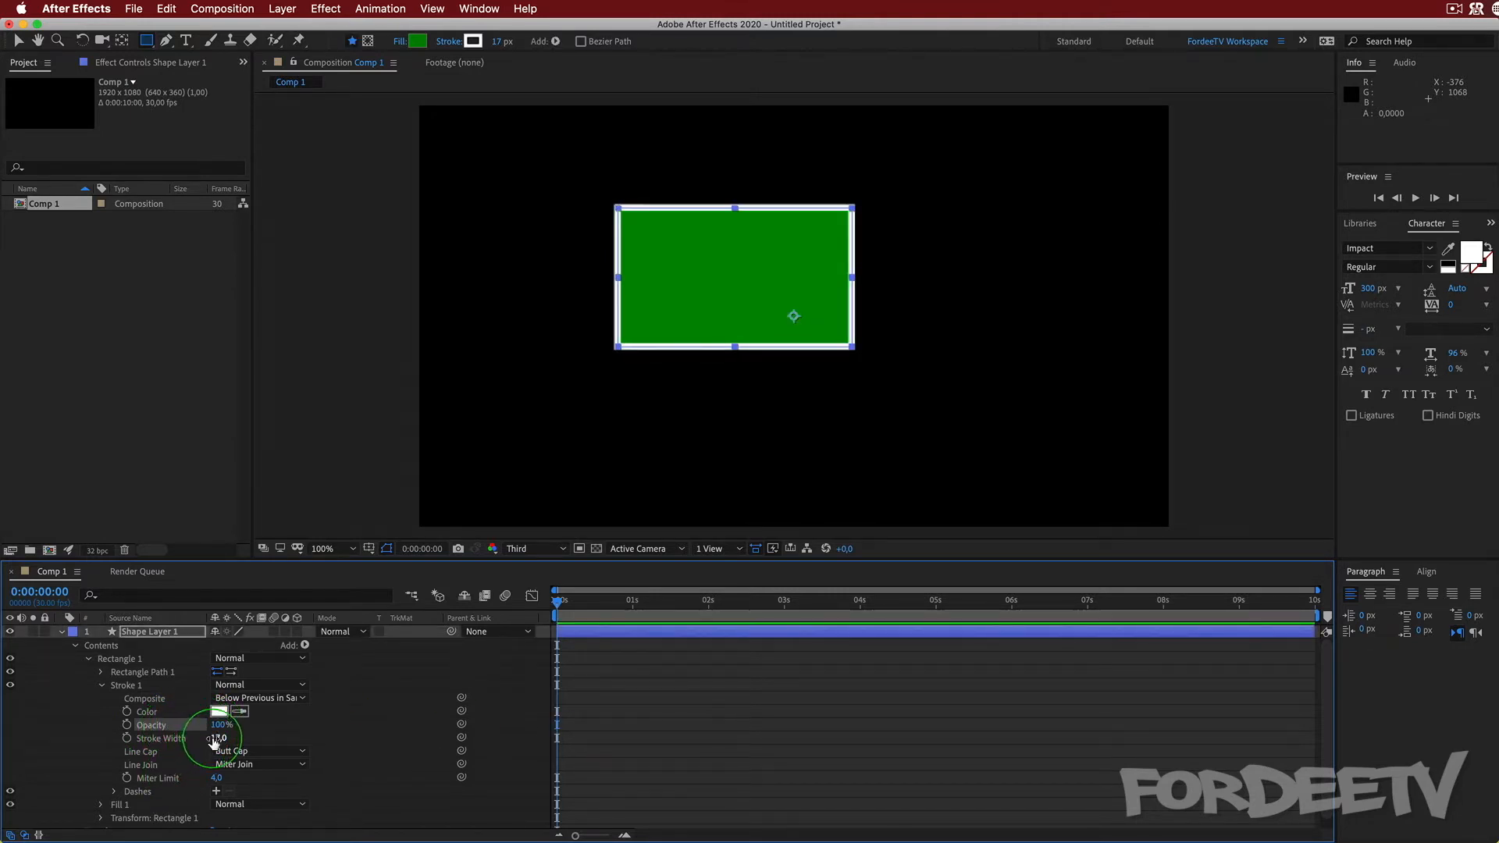
pyautogui.moveTo(218, 739)
pyautogui.mouseDown()
pyautogui.moveTo(459, 751)
pyautogui.moveTo(246, 774)
pyautogui.moveTo(282, 773)
pyautogui.mouseUp()
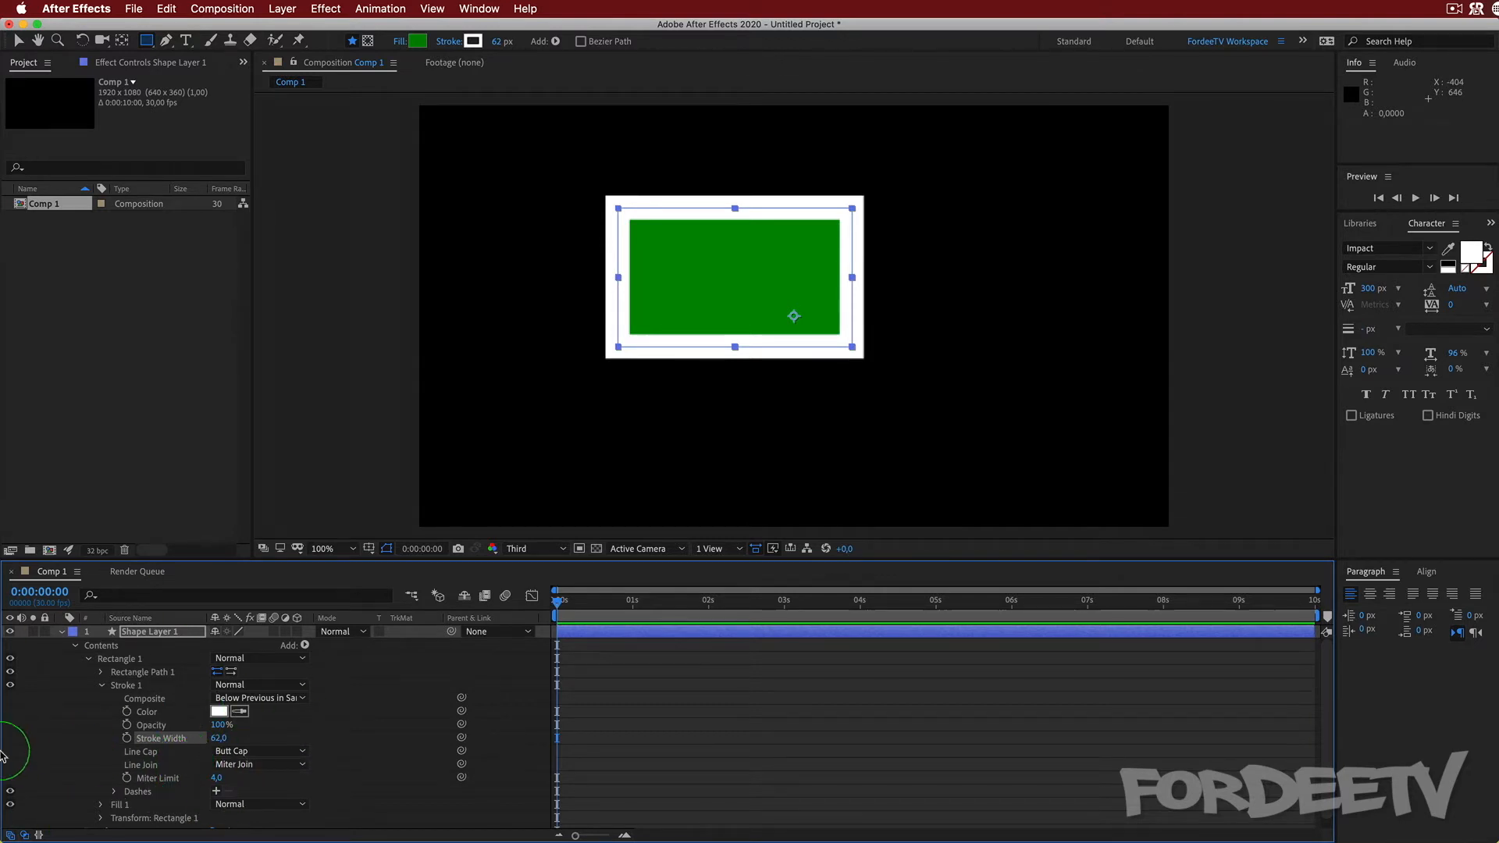
# - Try Round Join for Stroke 1's line join, and switch it to Bevel Join
pyautogui.click(250, 767)
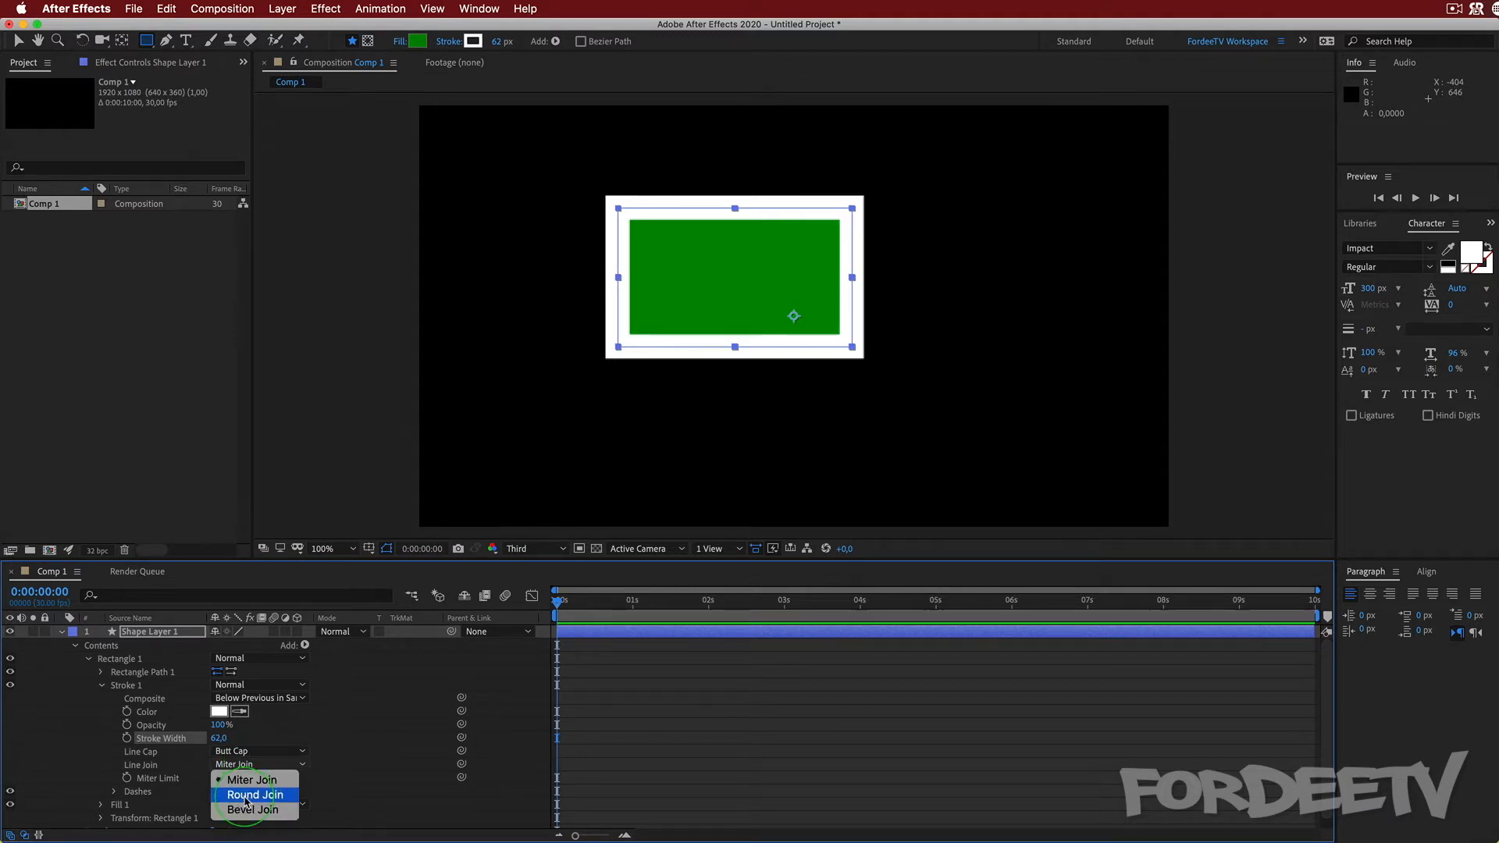
pyautogui.click(246, 795)
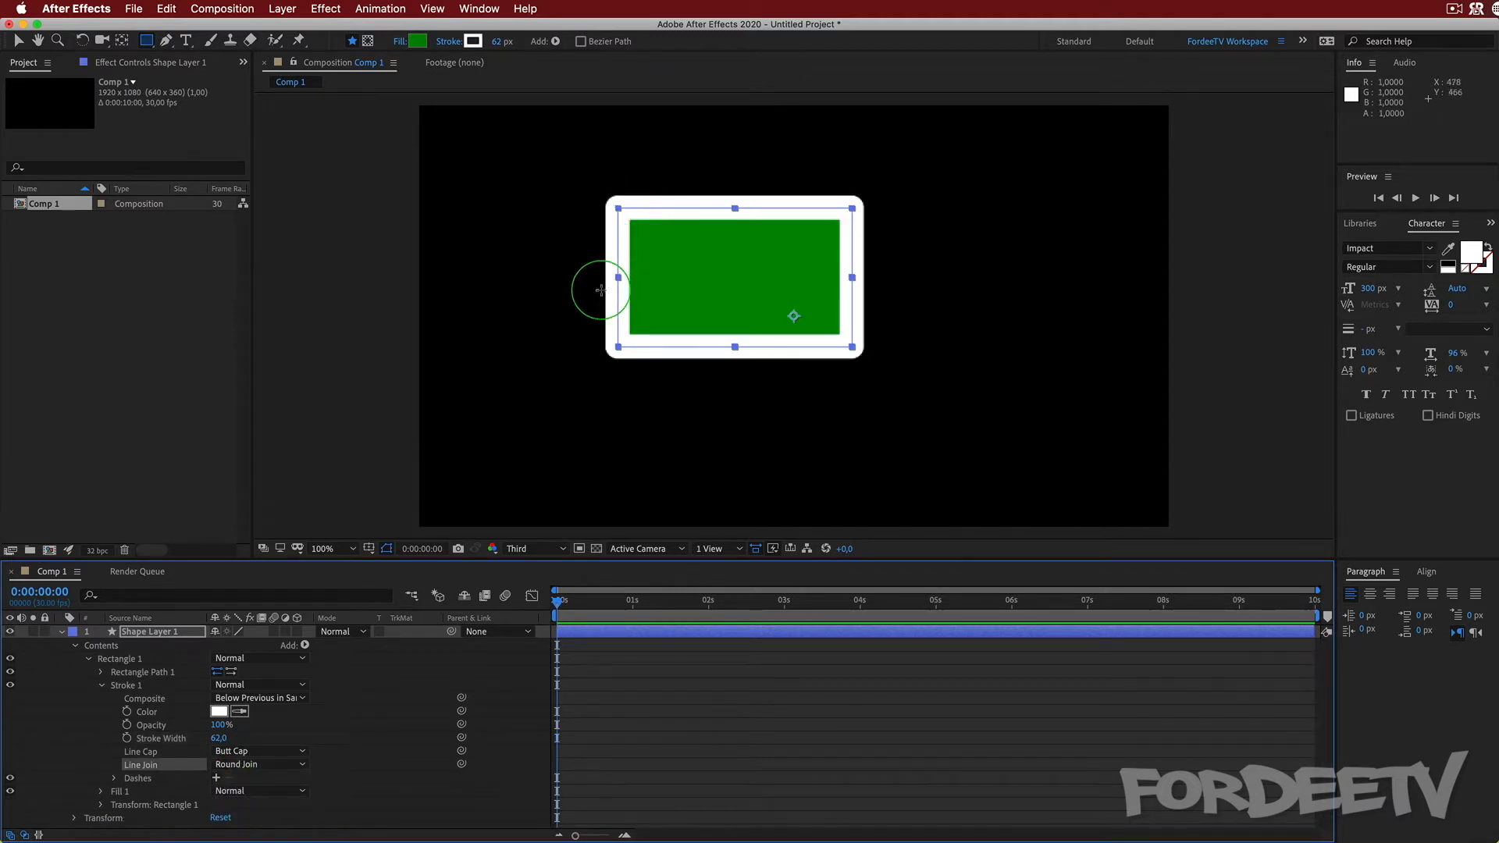
pyautogui.click(278, 773)
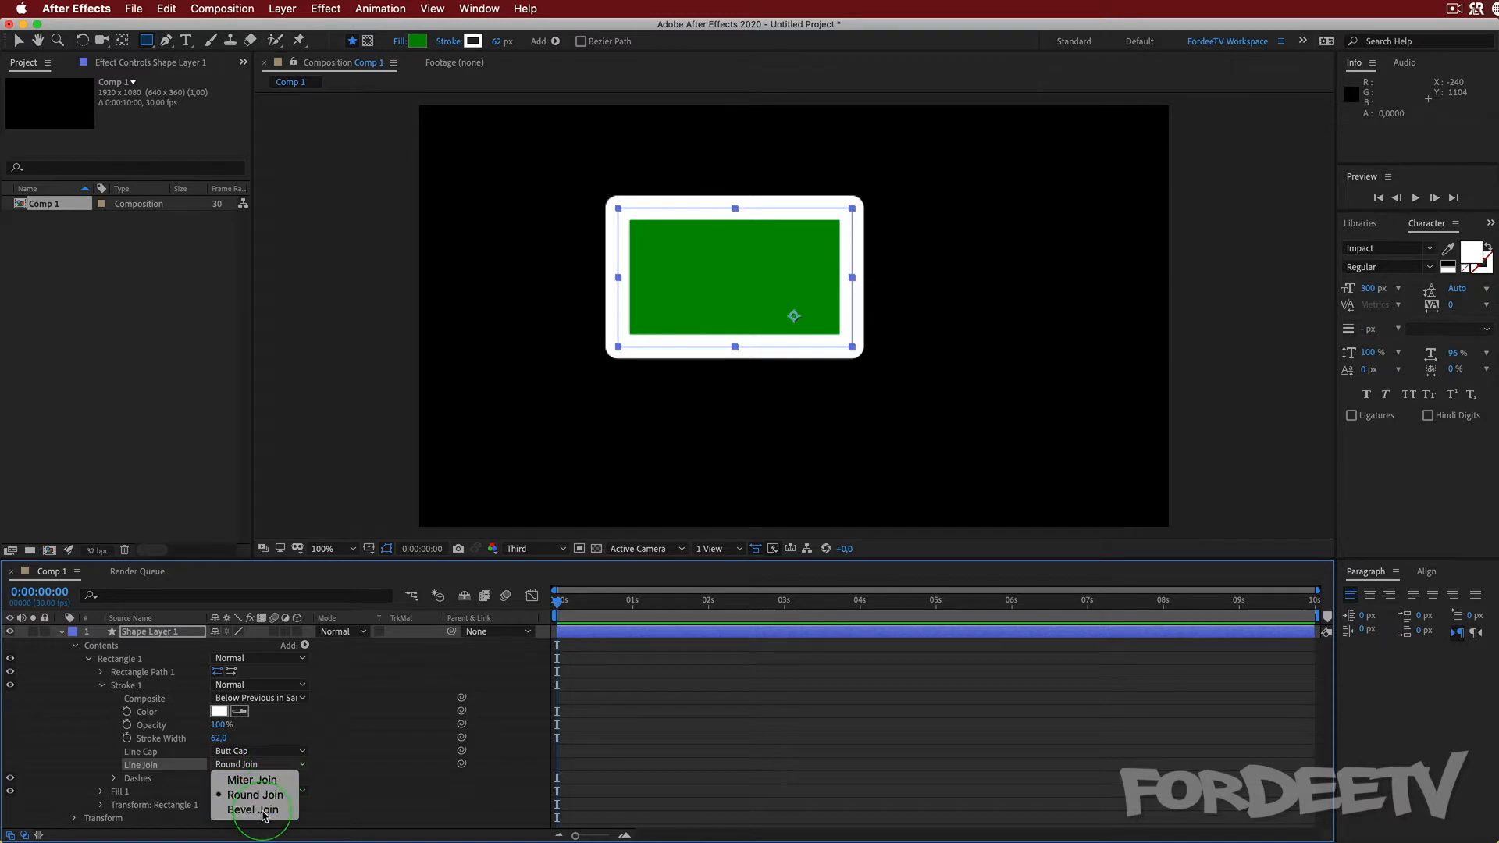
pyautogui.click(258, 809)
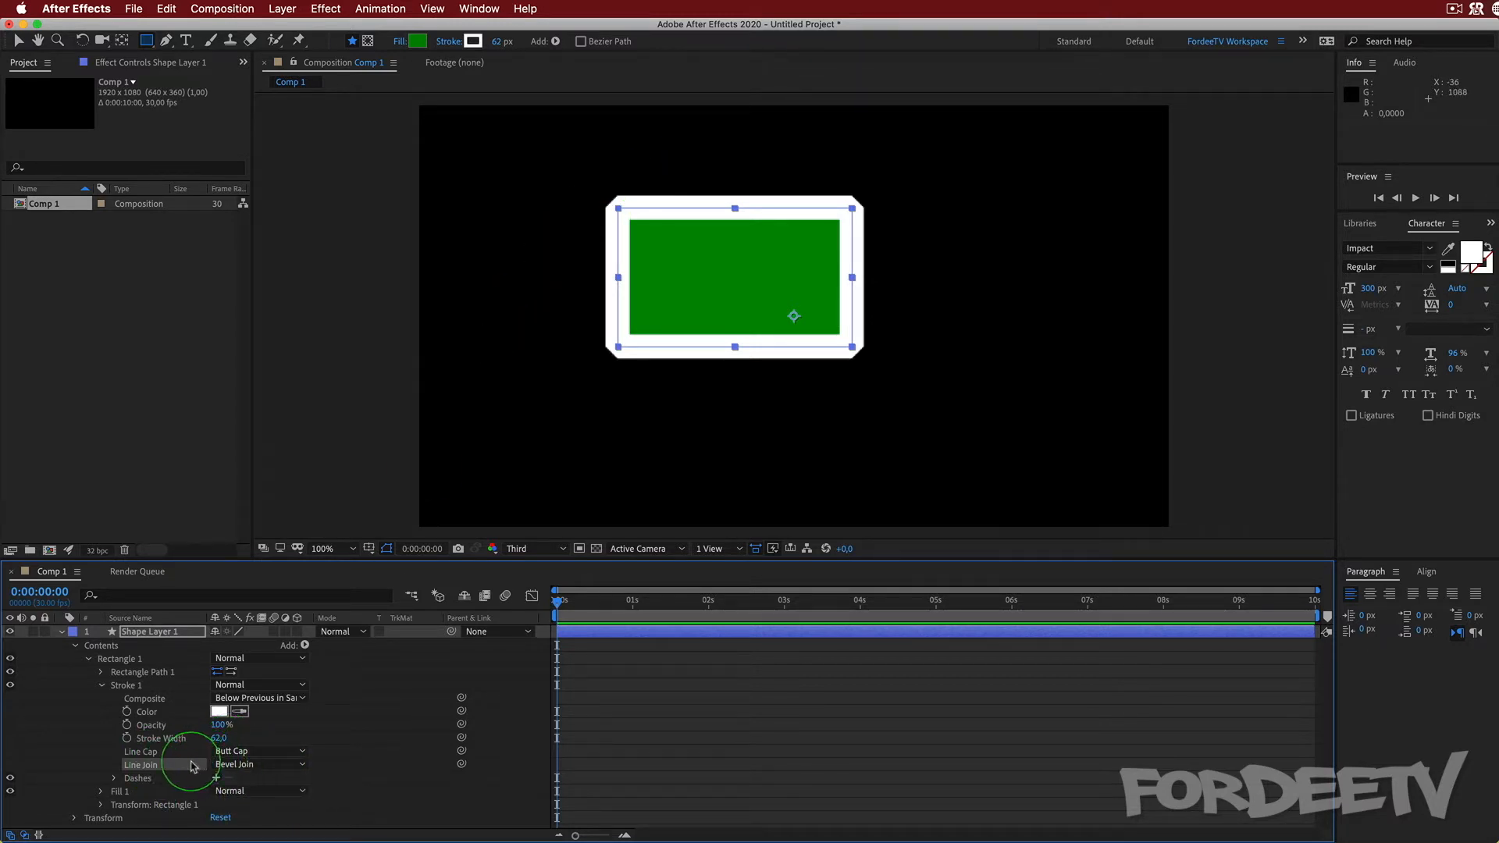
# - Try Round Cap for Stroke 1's line cap and restore Butt Cap
pyautogui.click(218, 751)
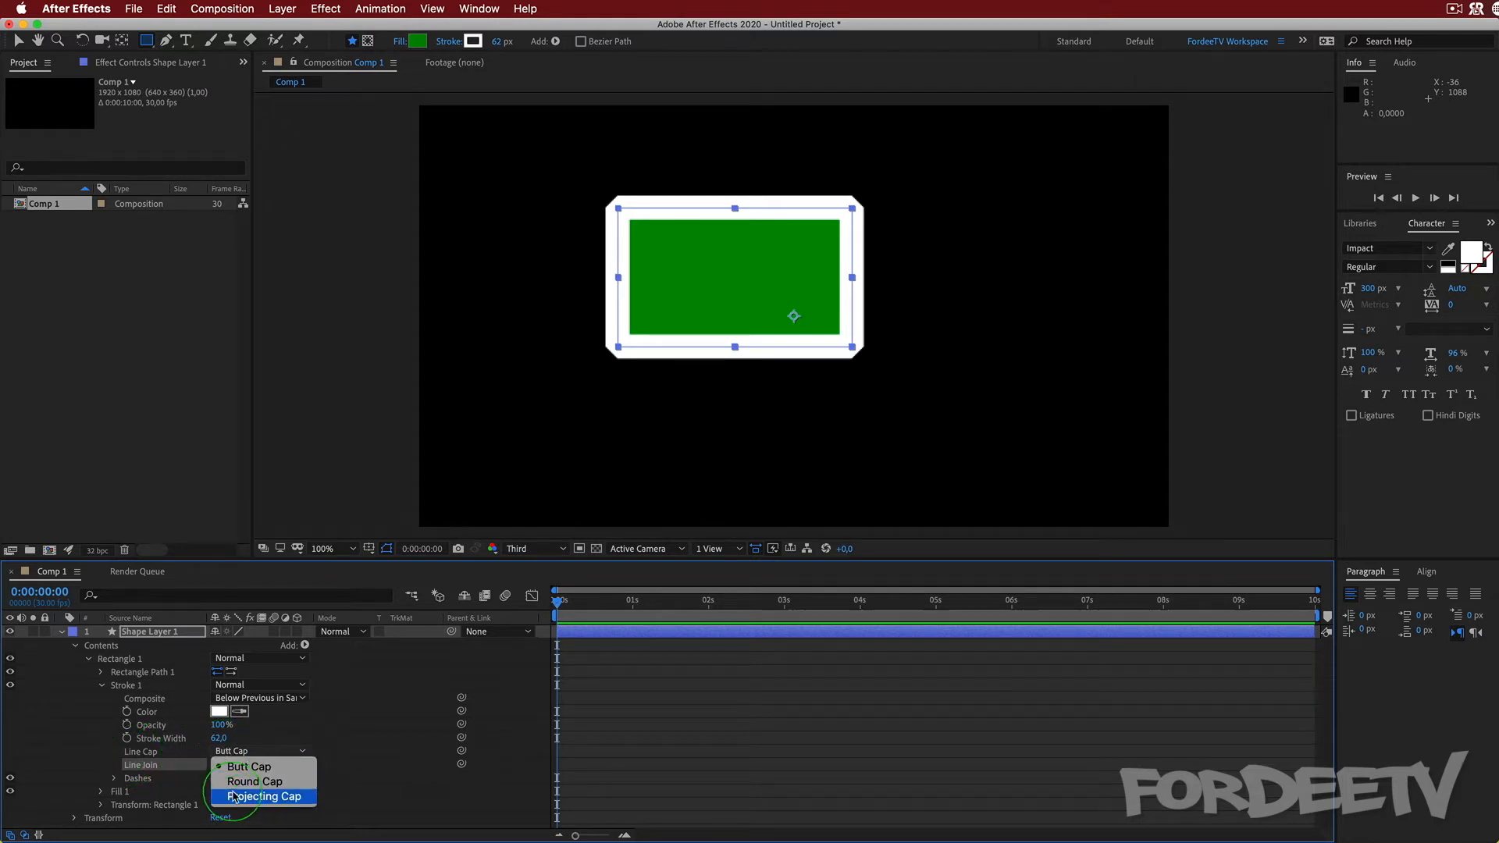
pyautogui.click(257, 783)
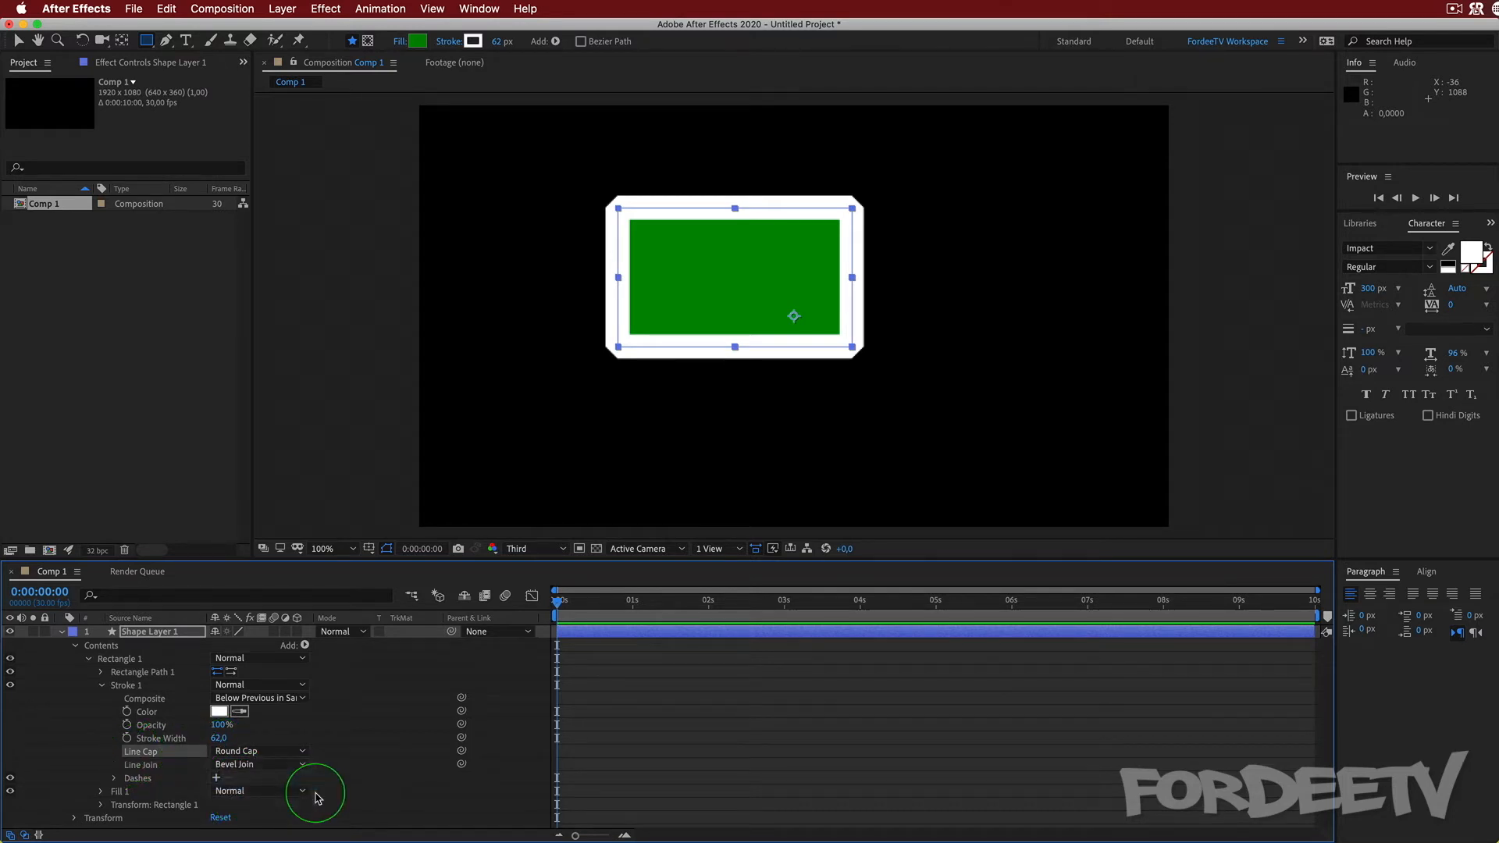
pyautogui.click(230, 751)
pyautogui.click(232, 765)
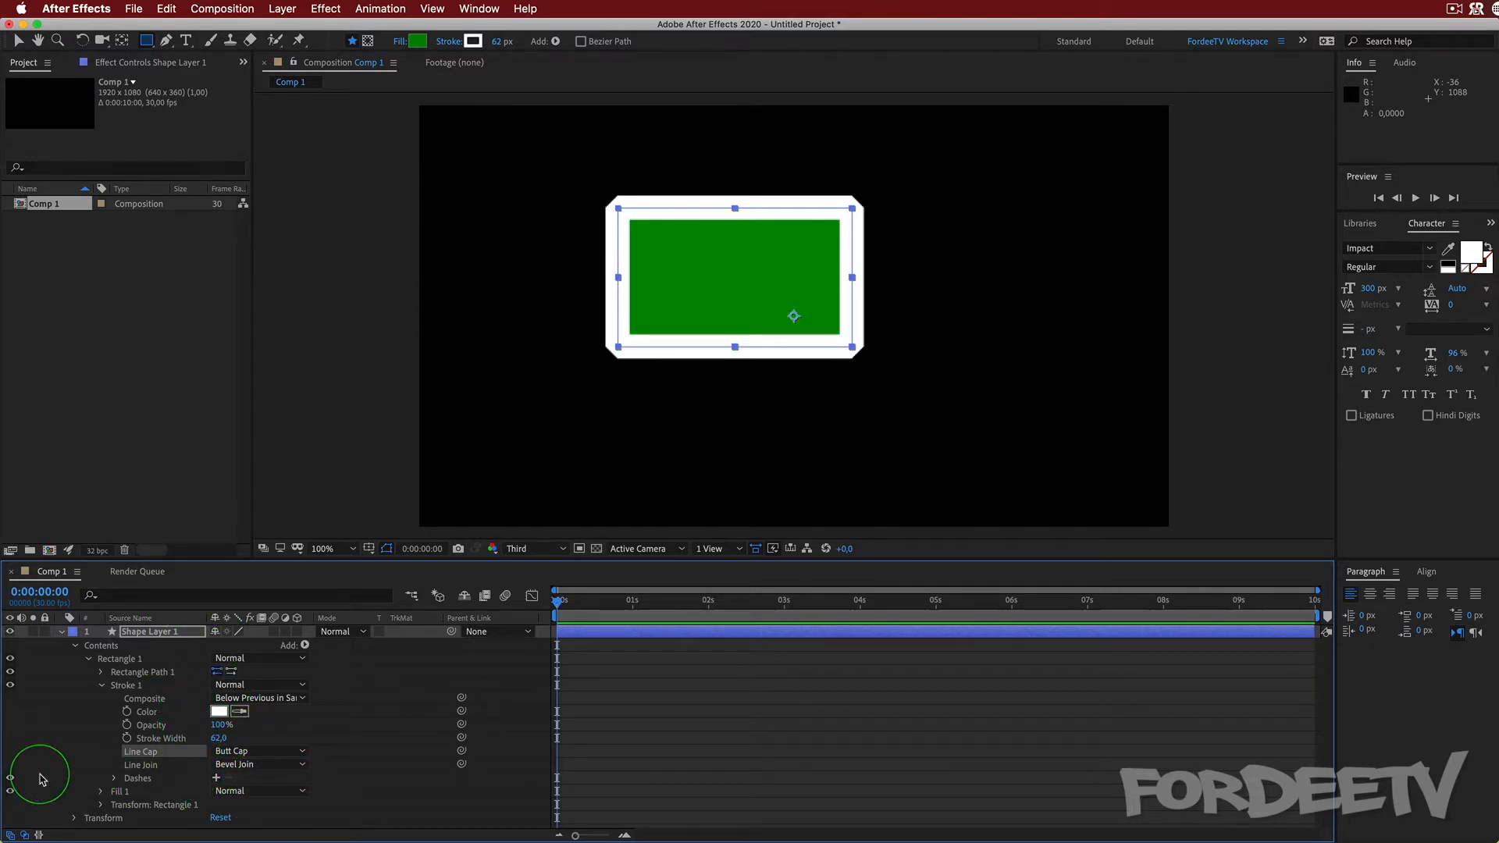
# - Add a dash to Stroke 1 with a dash length of 75 and an offset of 130
pyautogui.click(216, 778)
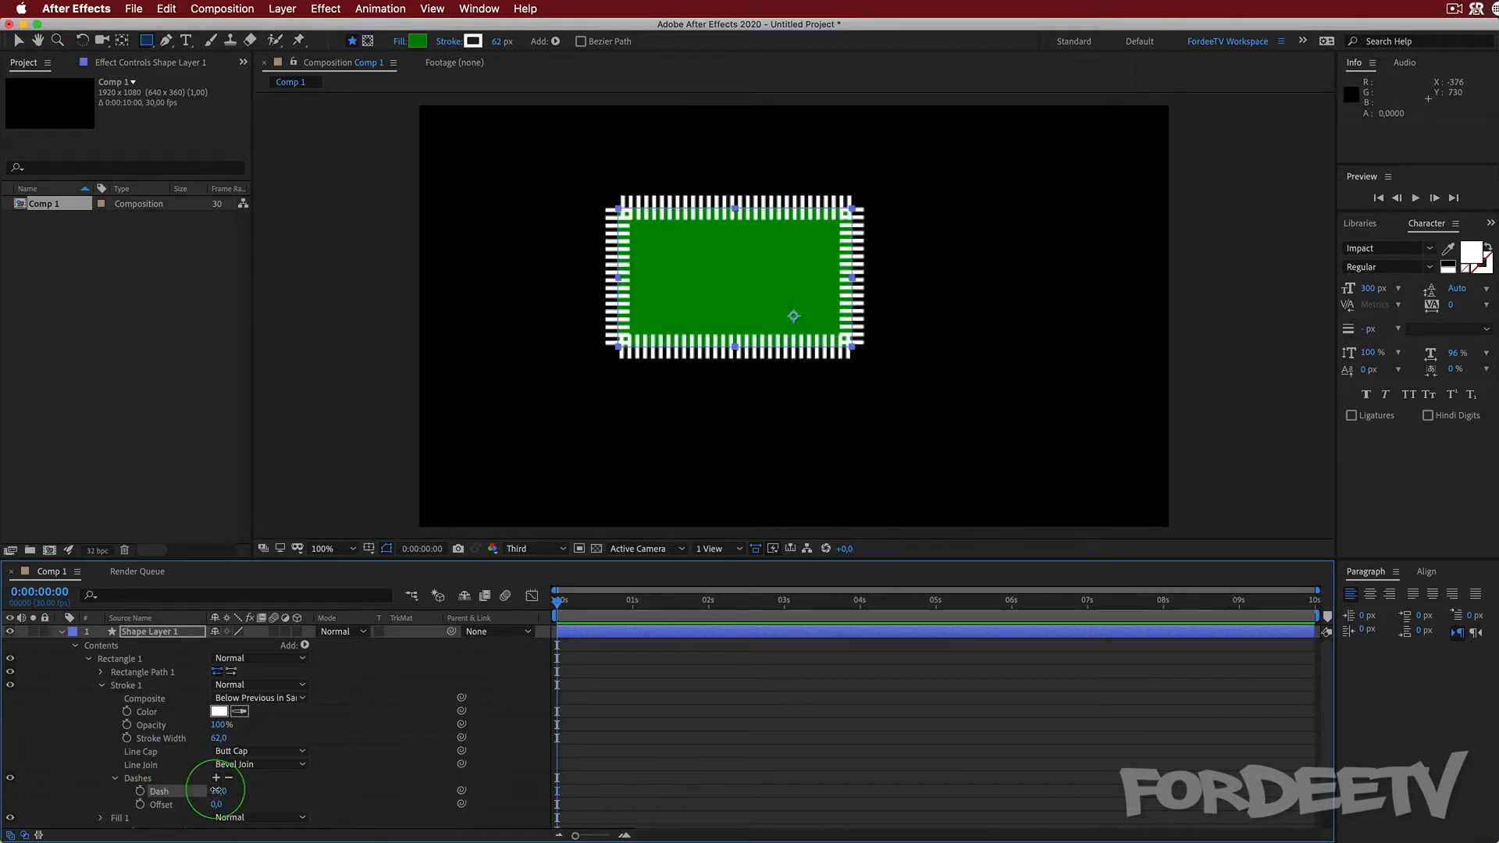
pyautogui.moveTo(216, 791); pyautogui.dragTo(263, 790)
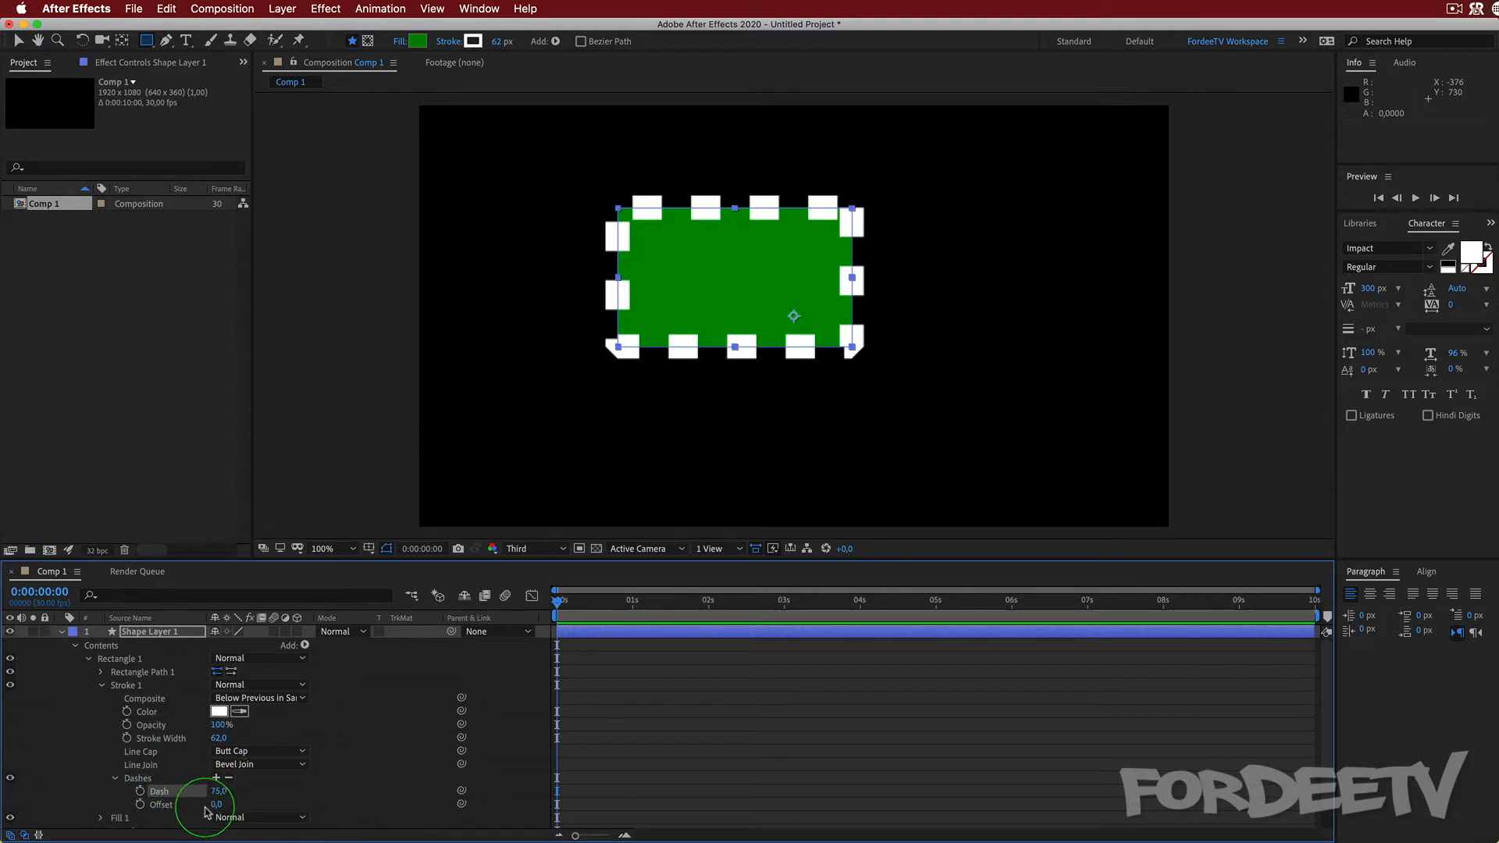
pyautogui.moveTo(216, 804)
pyautogui.mouseDown()
pyautogui.moveTo(833, 790)
pyautogui.moveTo(306, 794)
pyautogui.mouseUp()
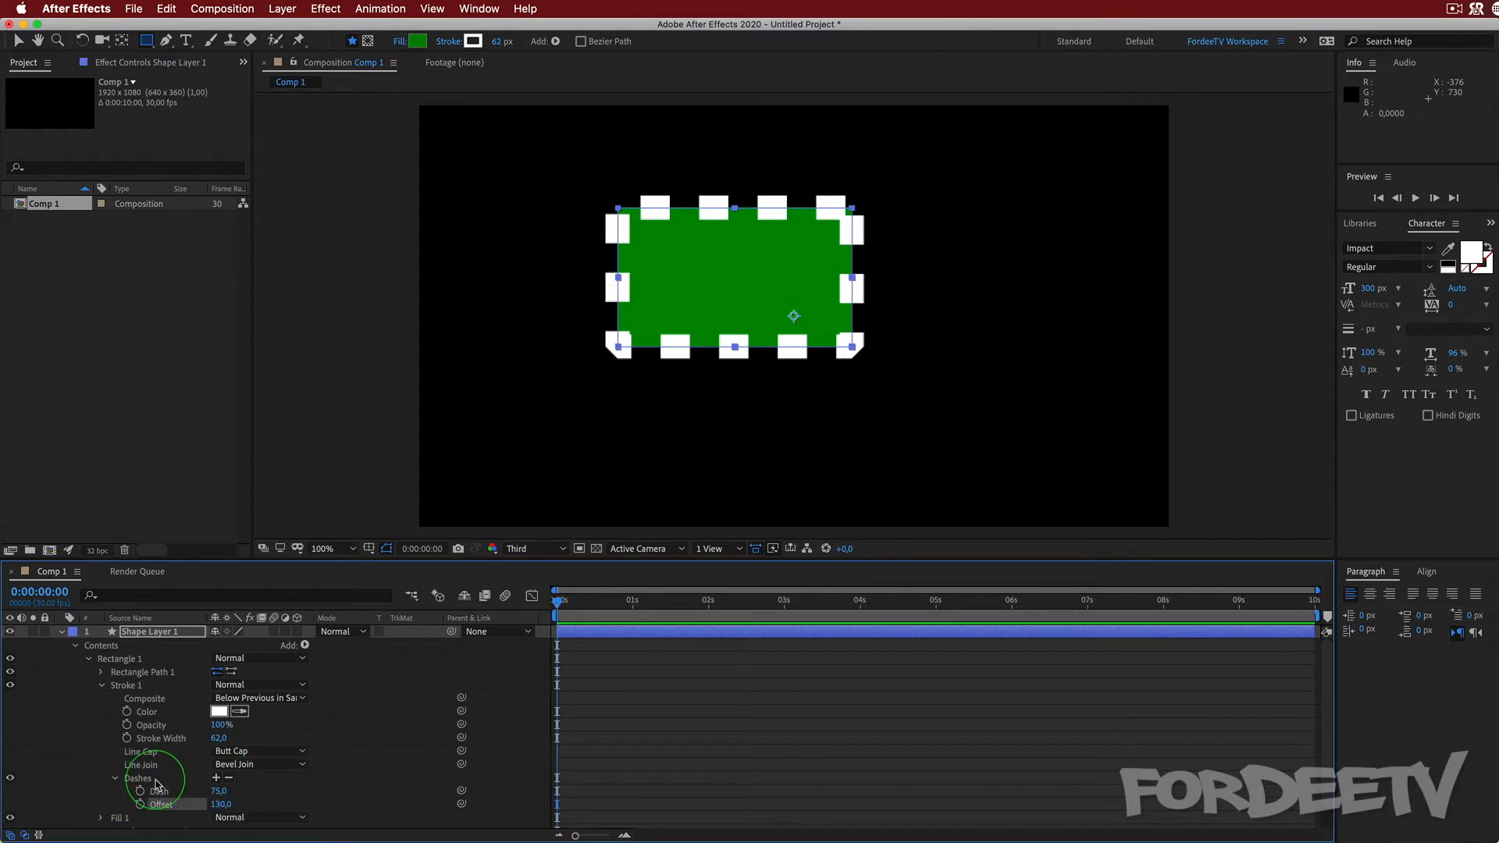
# - Try Round Cap on the dashed stroke, set the line cap to Projecting Cap, and remove the dashes
pyautogui.click(234, 751)
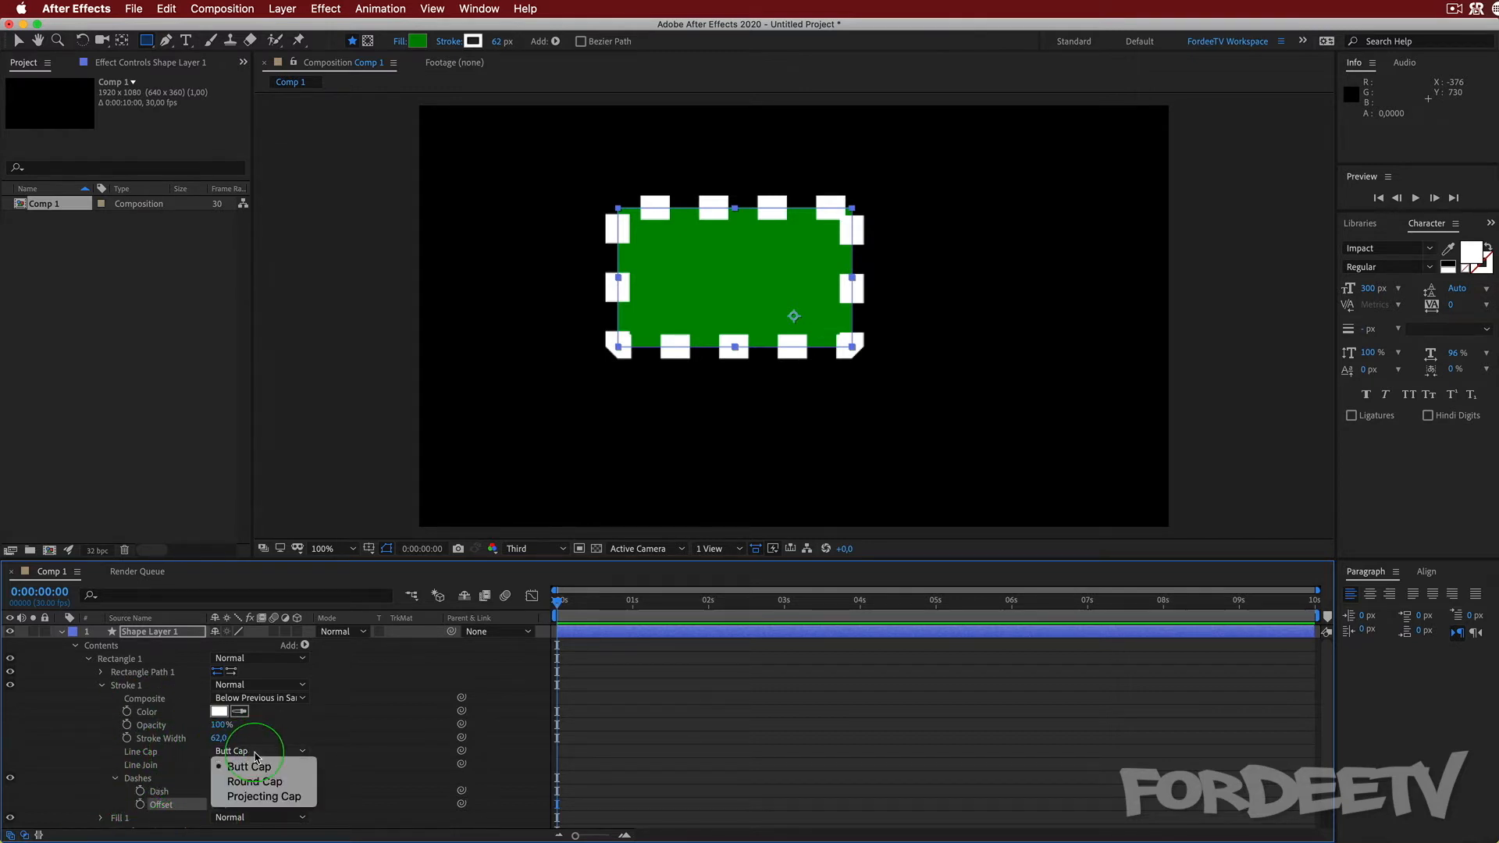
pyautogui.click(235, 781)
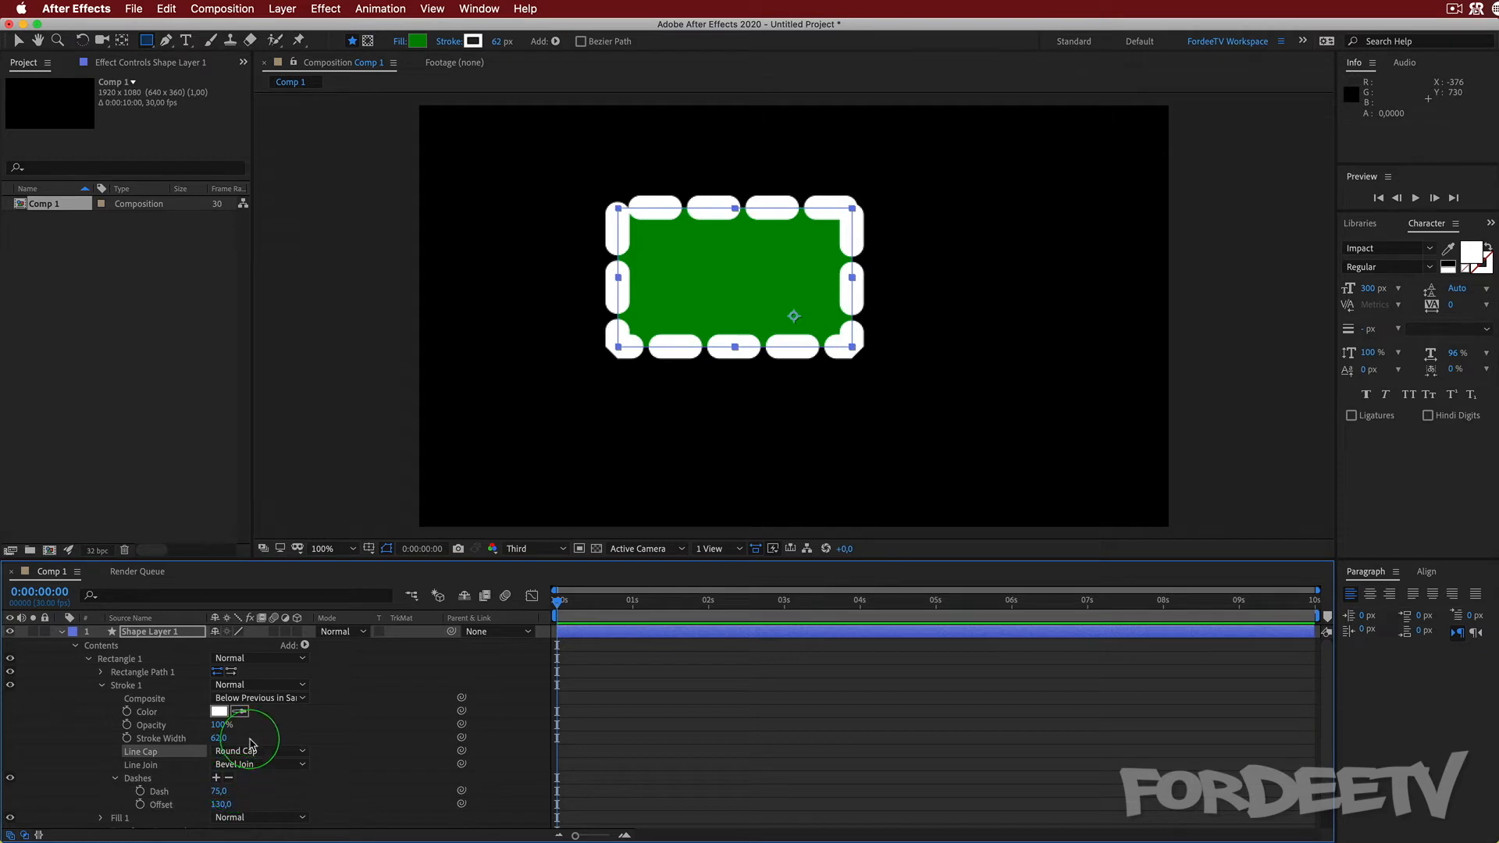
pyautogui.click(245, 751)
pyautogui.click(237, 798)
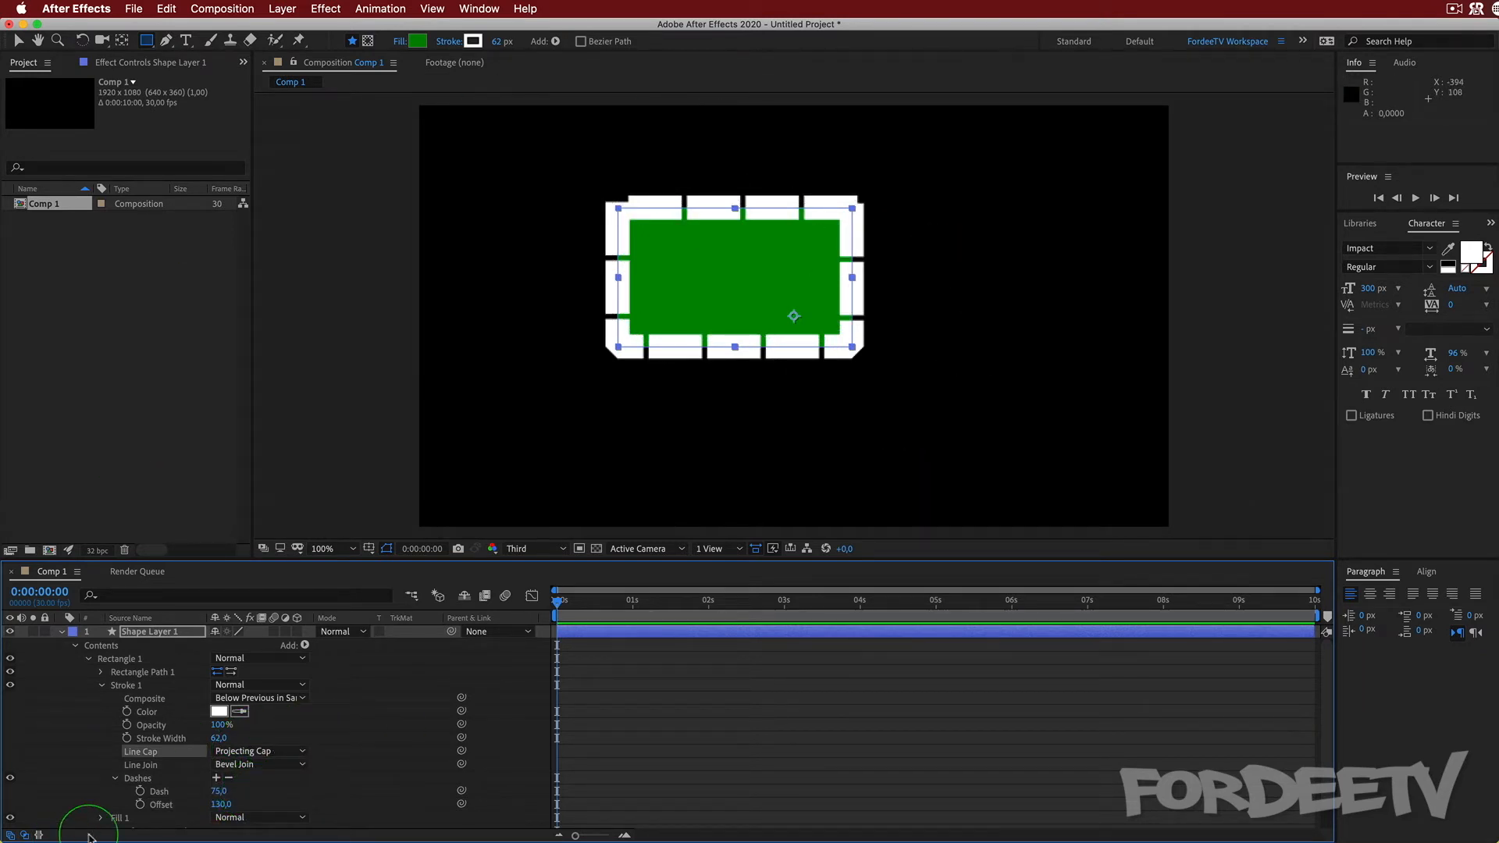
pyautogui.click(230, 779)
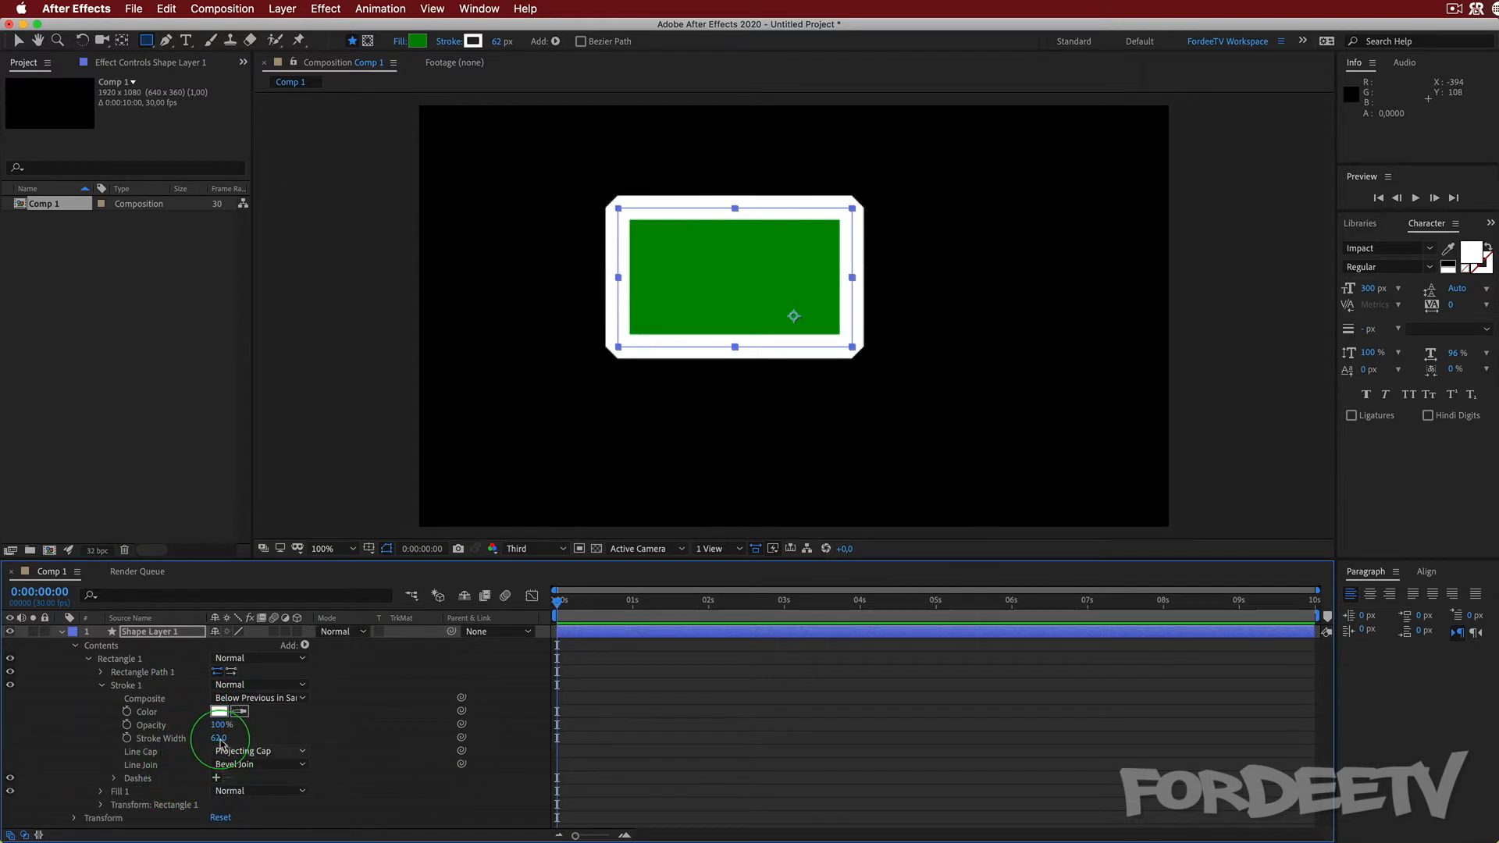
# - Set Stroke 1's width to 29 and its line join to Miter Join
pyautogui.moveTo(219, 739); pyautogui.dragTo(199, 742)
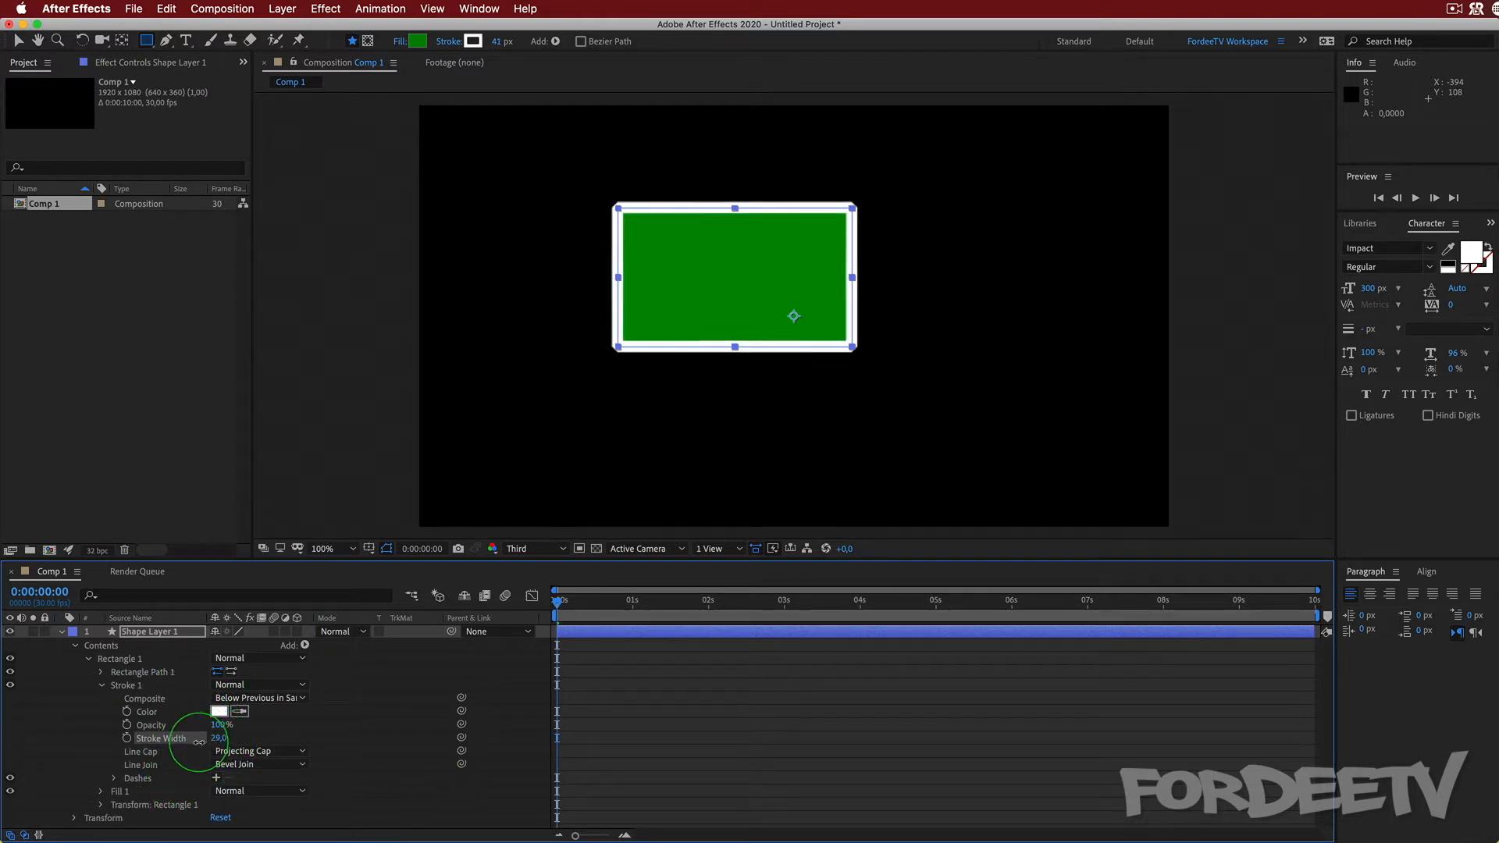
pyautogui.click(234, 766)
pyautogui.click(250, 780)
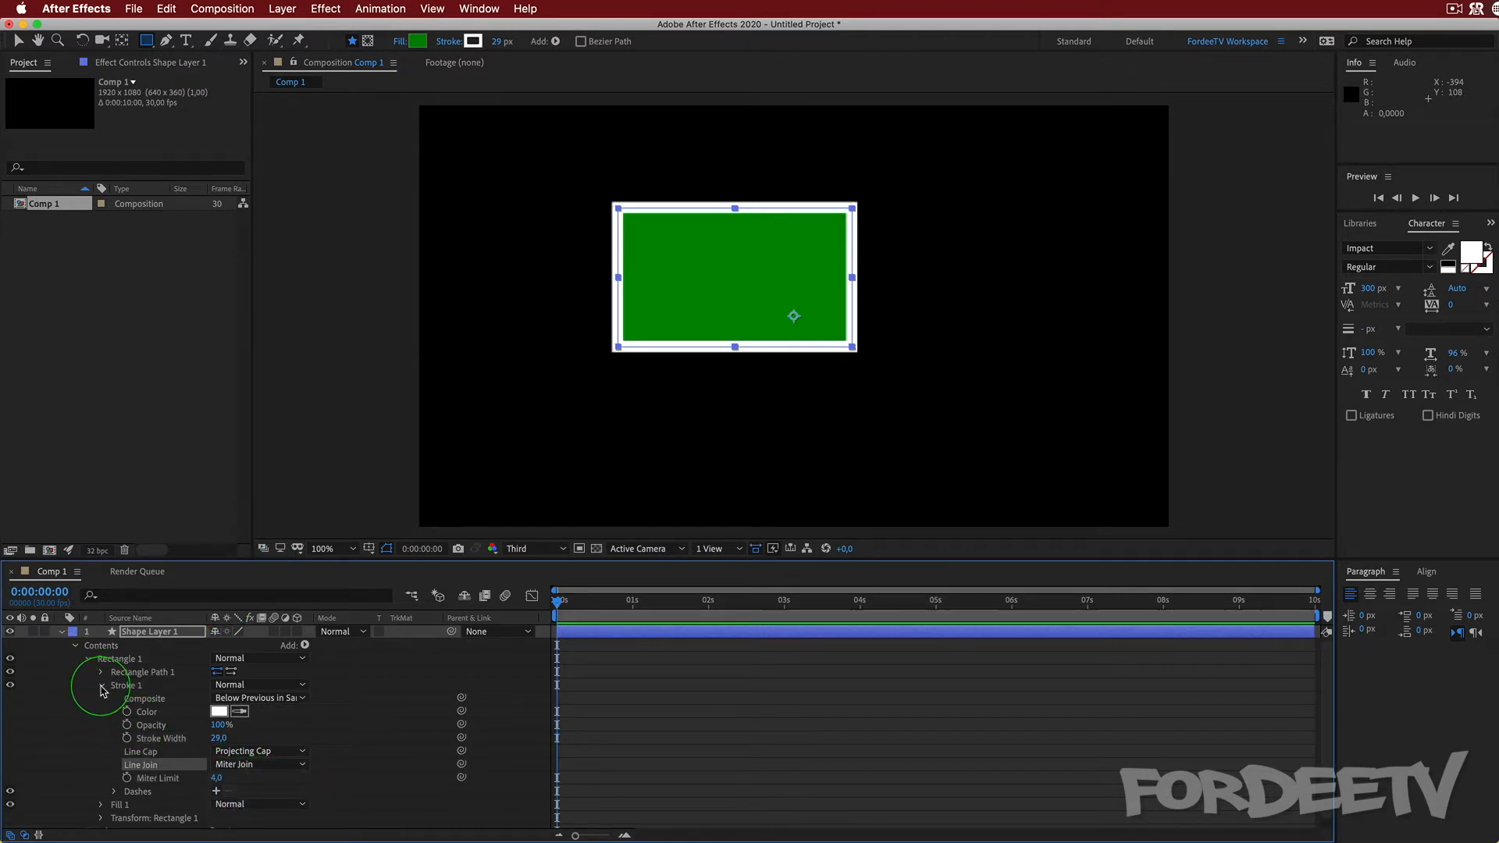
# - Collapse the Stroke 1 properties, expand Fill 1, and toggle the fill's visibility, leaving it hidden
pyautogui.click(102, 687)
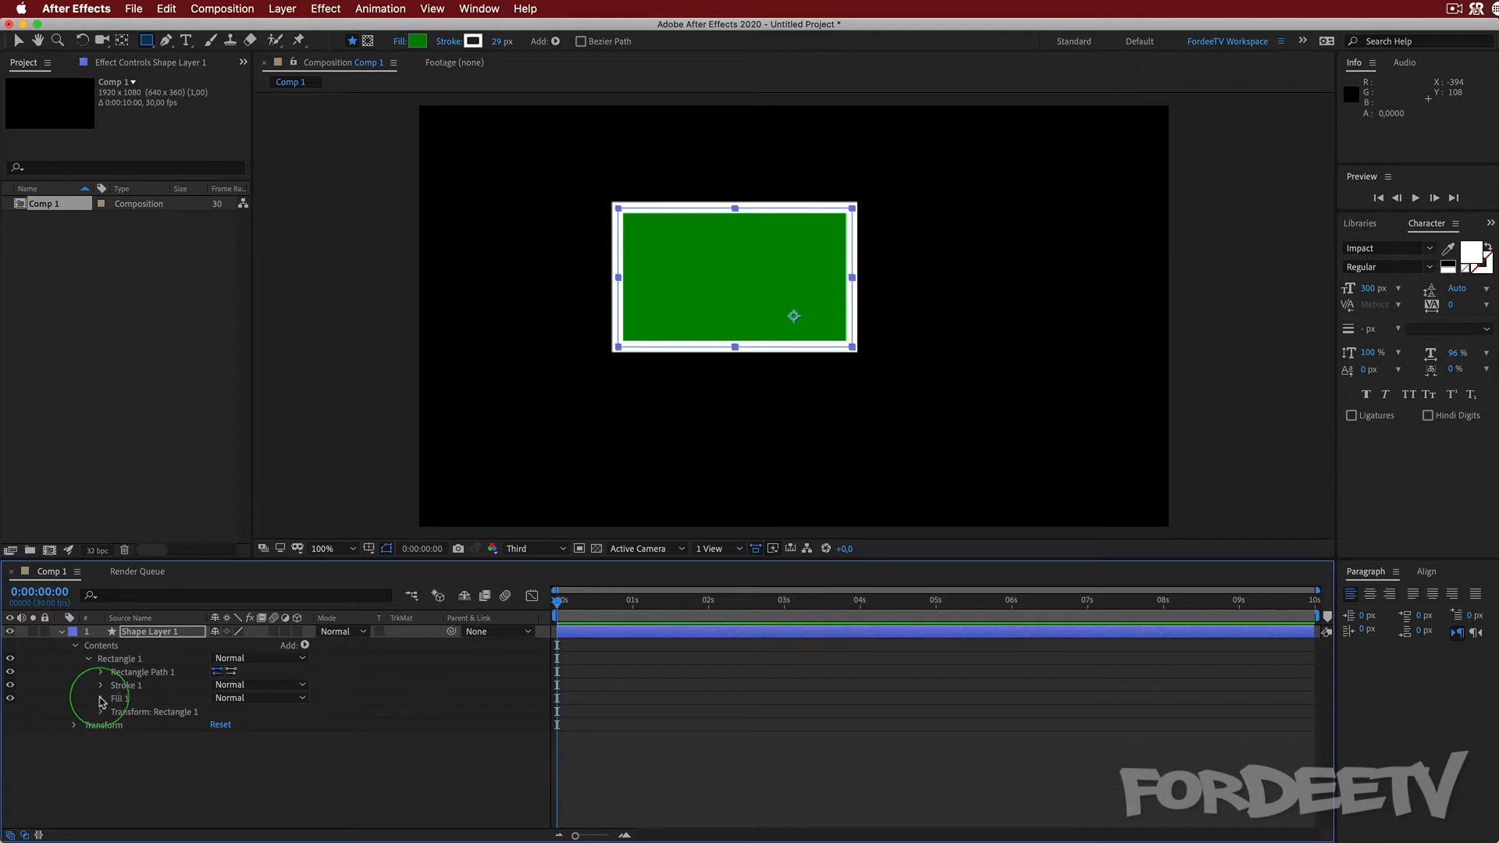
pyautogui.click(102, 699)
pyautogui.click(11, 699)
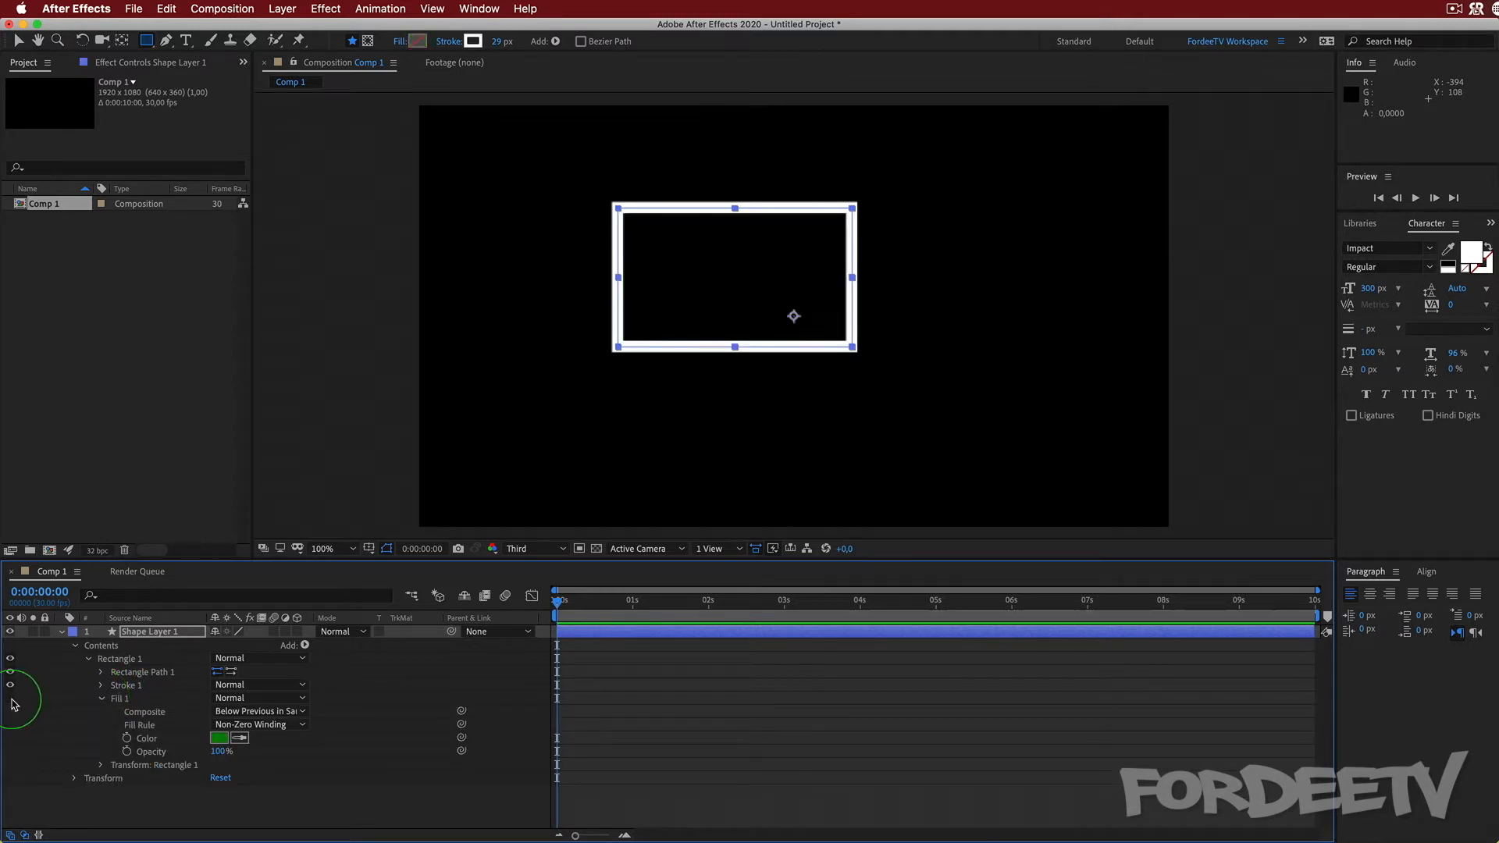
pyautogui.click(11, 699)
pyautogui.click(11, 700)
# - Restore the rectangle's fill with the Solid Color fill type and try out Fill 1's opacity, leaving it at 100%
pyautogui.click(399, 41)
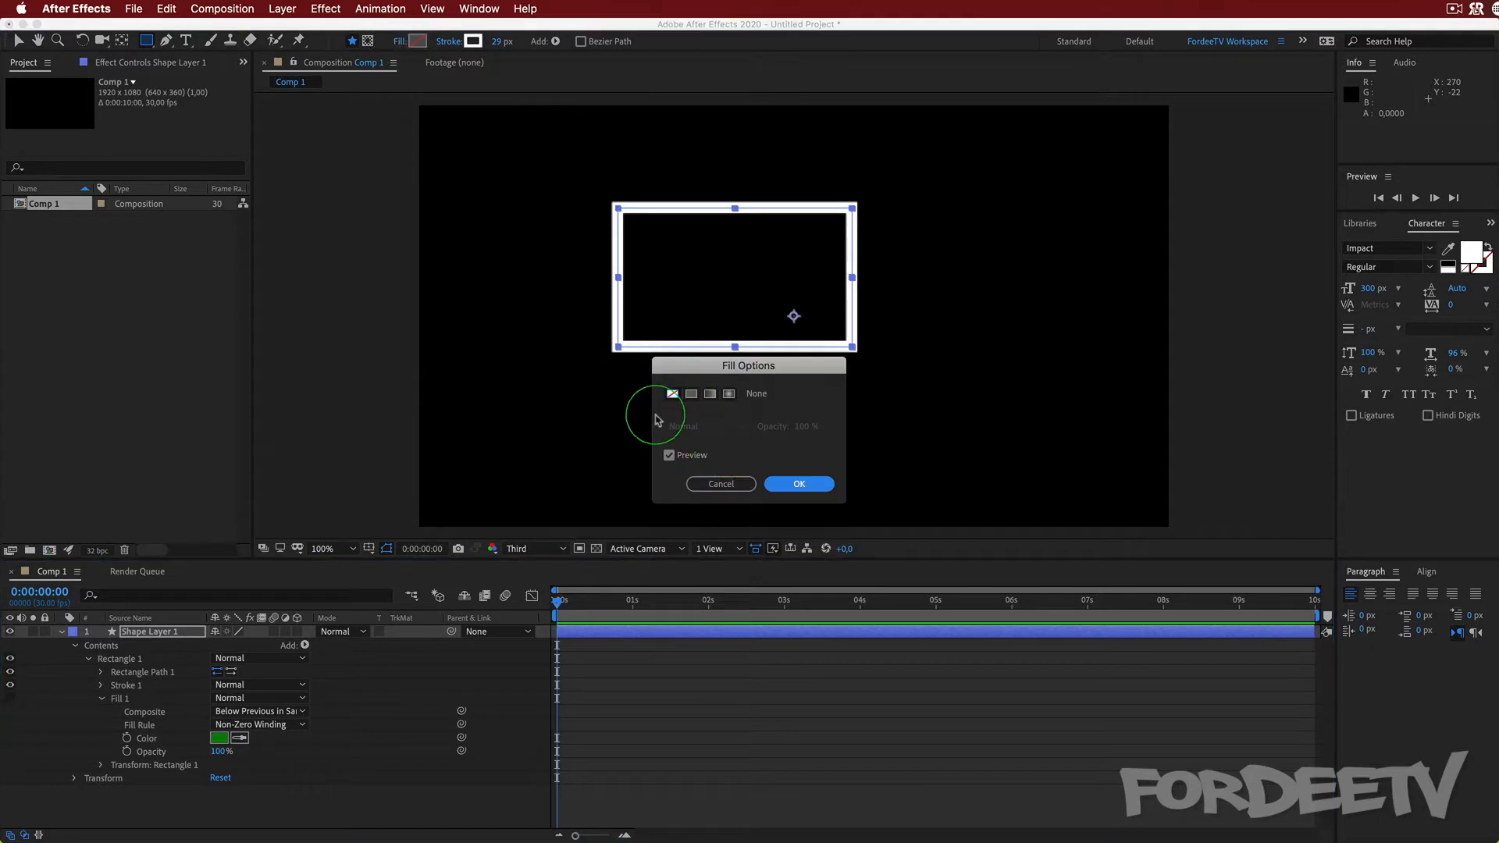
pyautogui.click(691, 393)
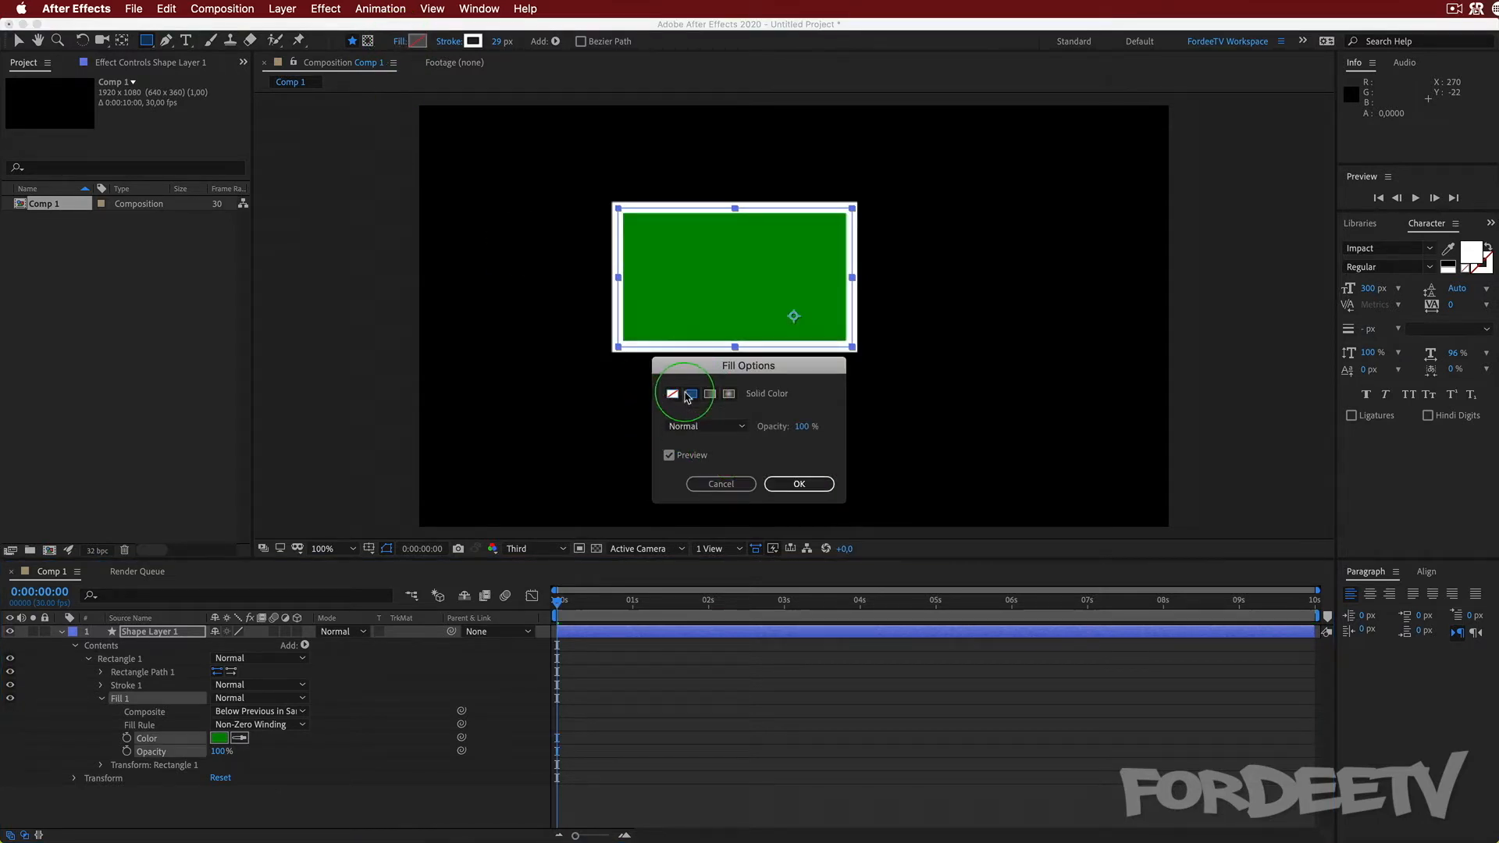
pyautogui.click(784, 490)
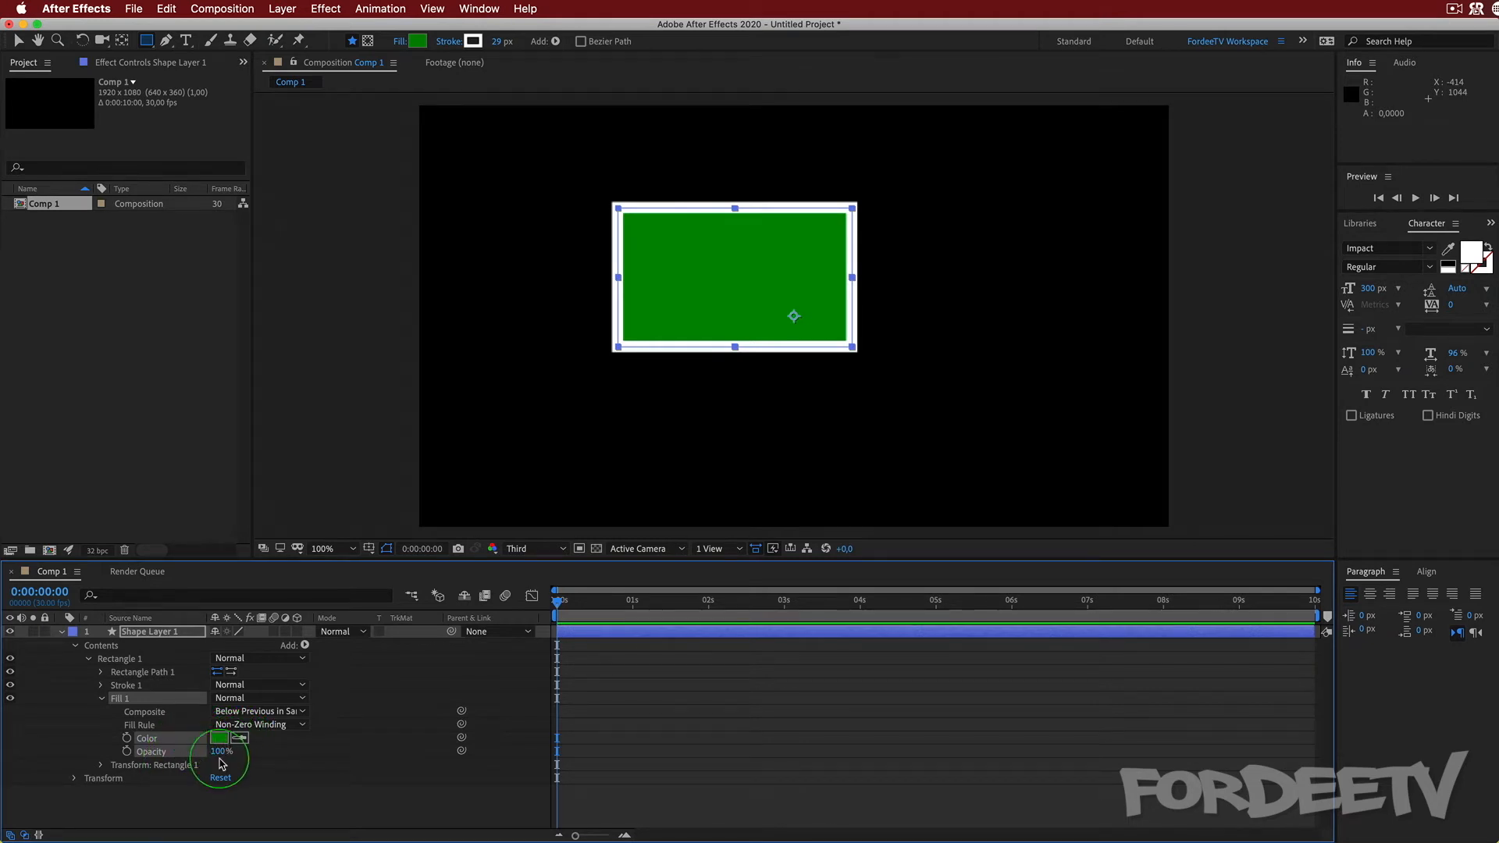
pyautogui.moveTo(212, 753); pyautogui.dragTo(482, 743)
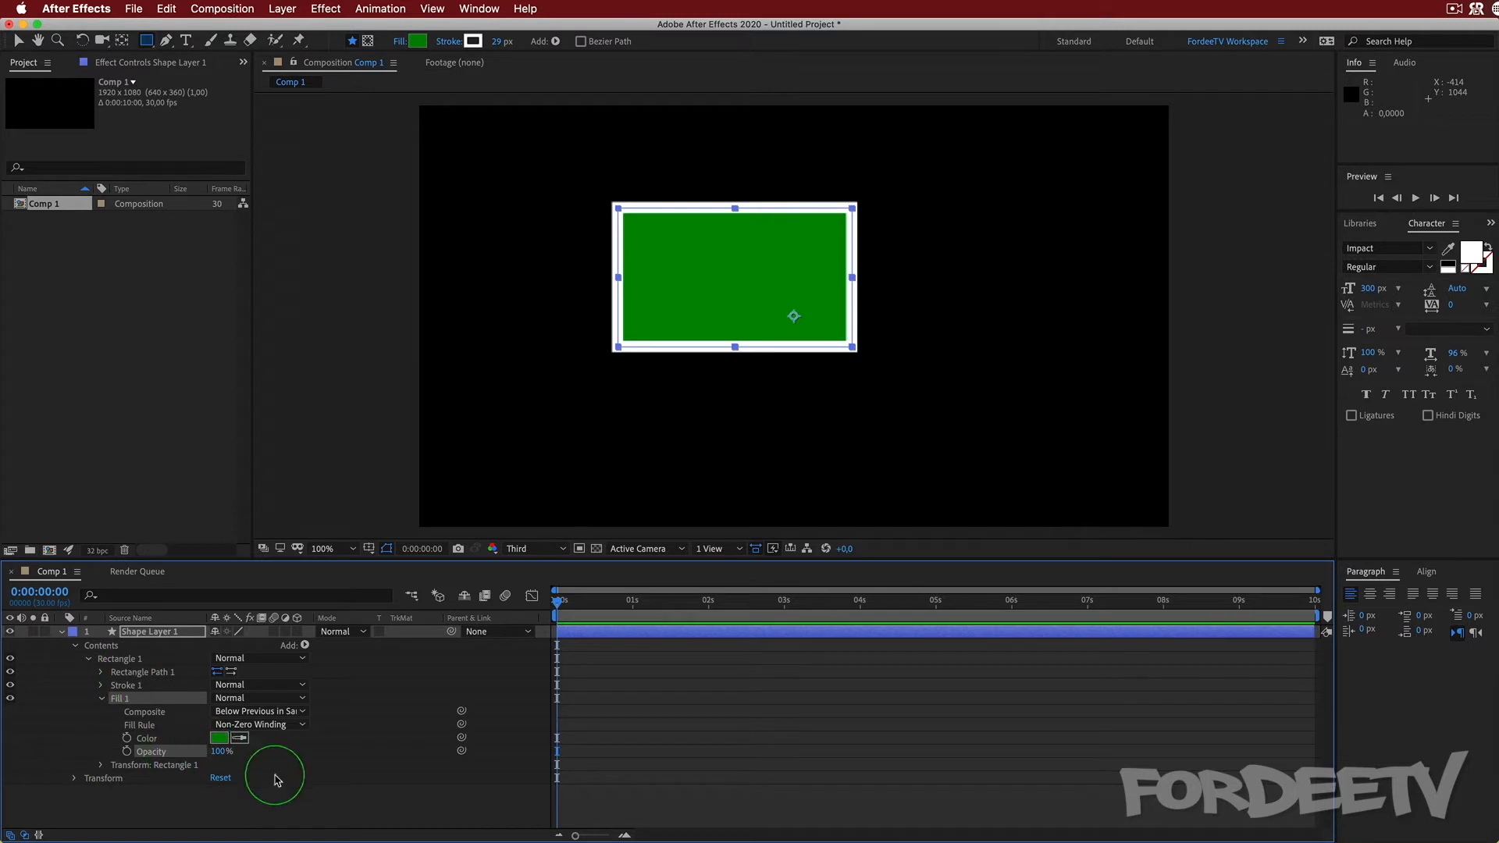
# - Change the rectangle's fill type to Linear Gradient and expand the Gradient Fill 1 properties
pyautogui.click(397, 44)
pyautogui.click(706, 393)
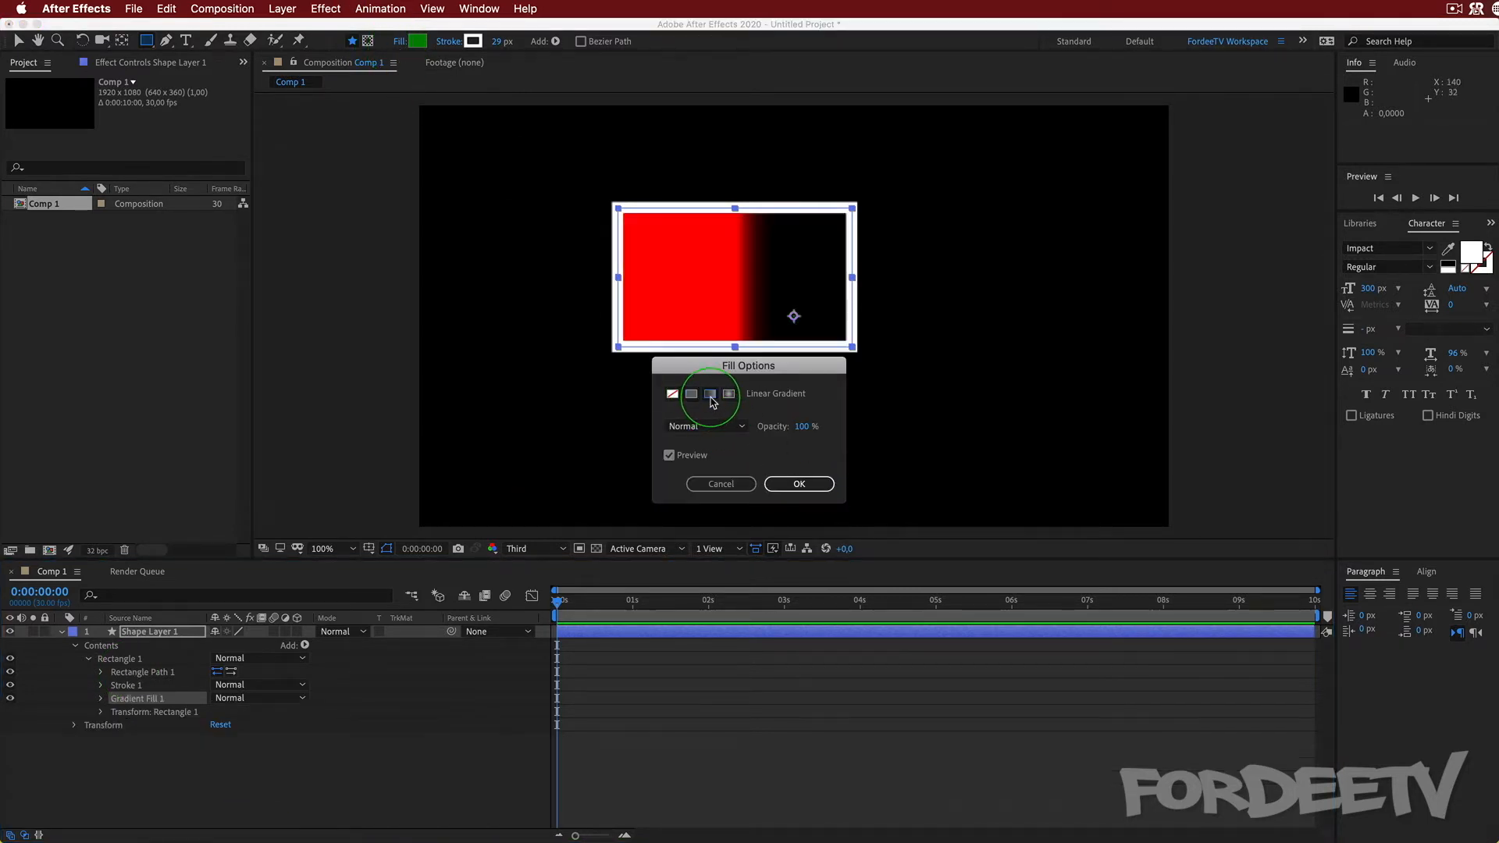
pyautogui.click(799, 485)
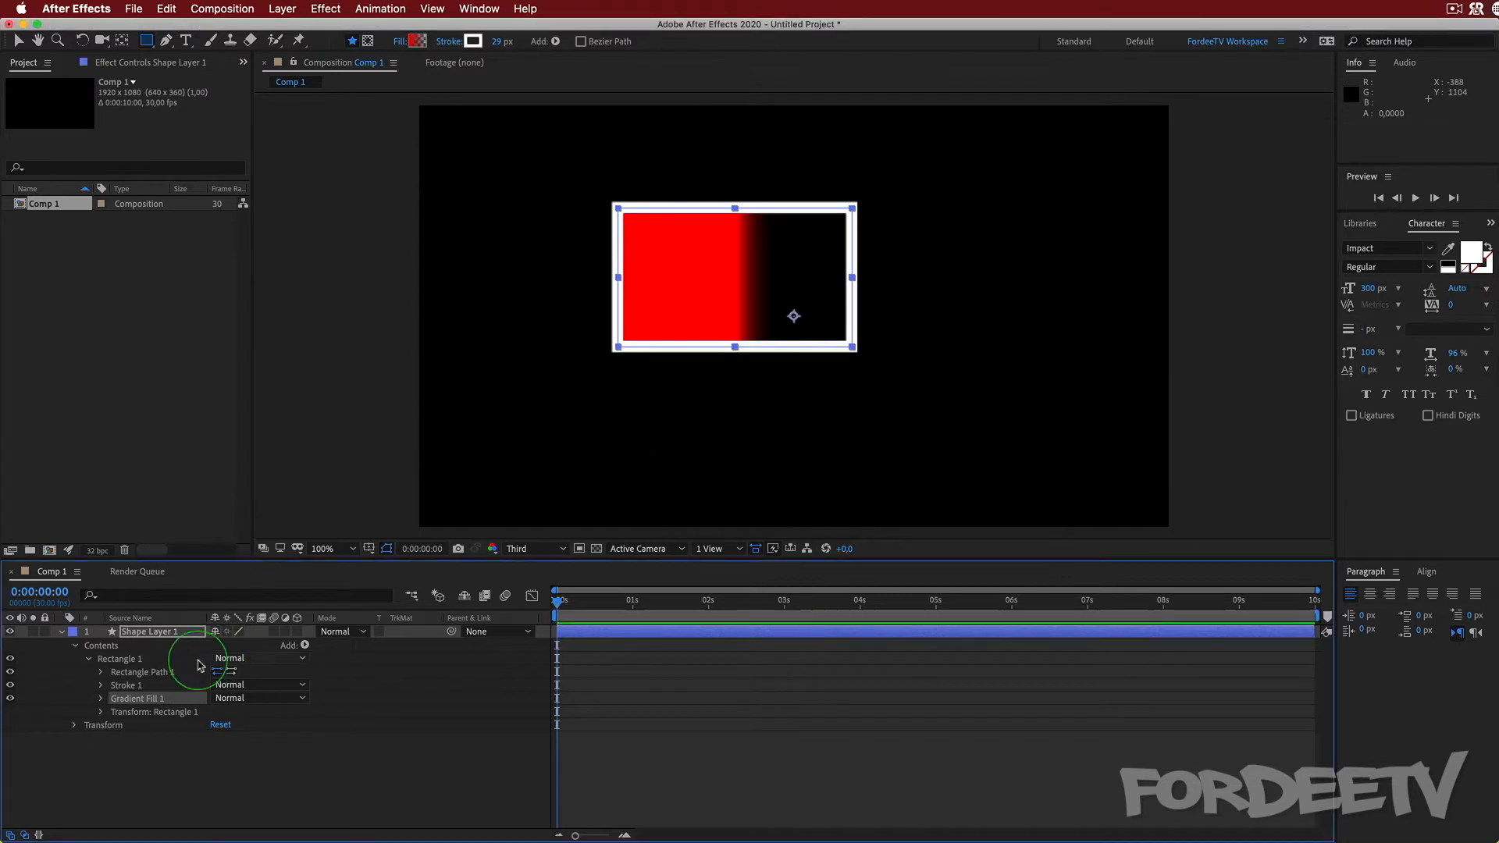
pyautogui.click(101, 699)
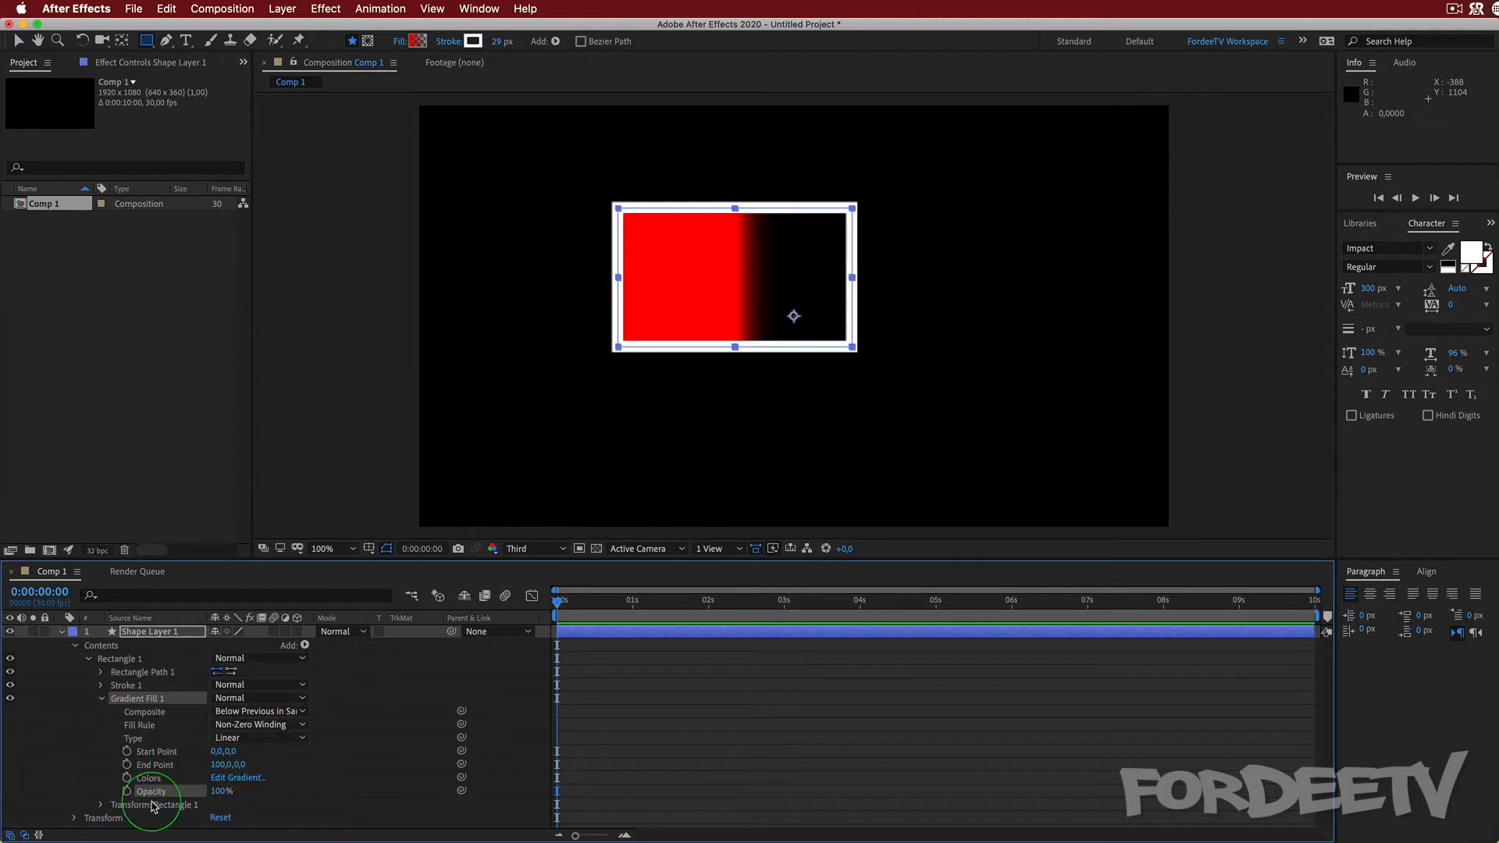
# - Open Gradient Fill 1's colors for editing and set the end opacity stop to 100%
pyautogui.click(240, 778)
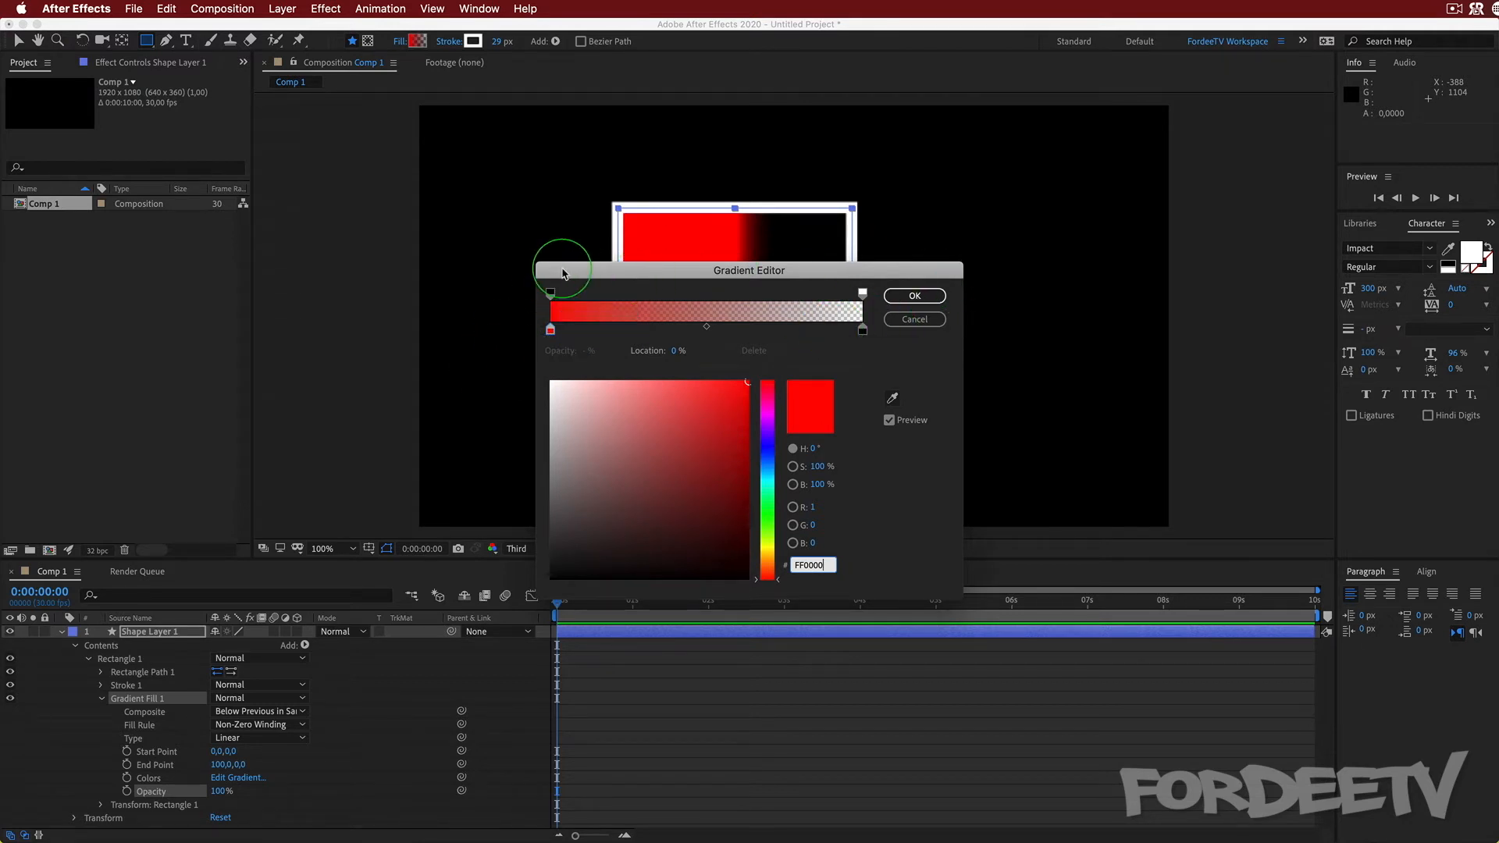
pyautogui.click(863, 293)
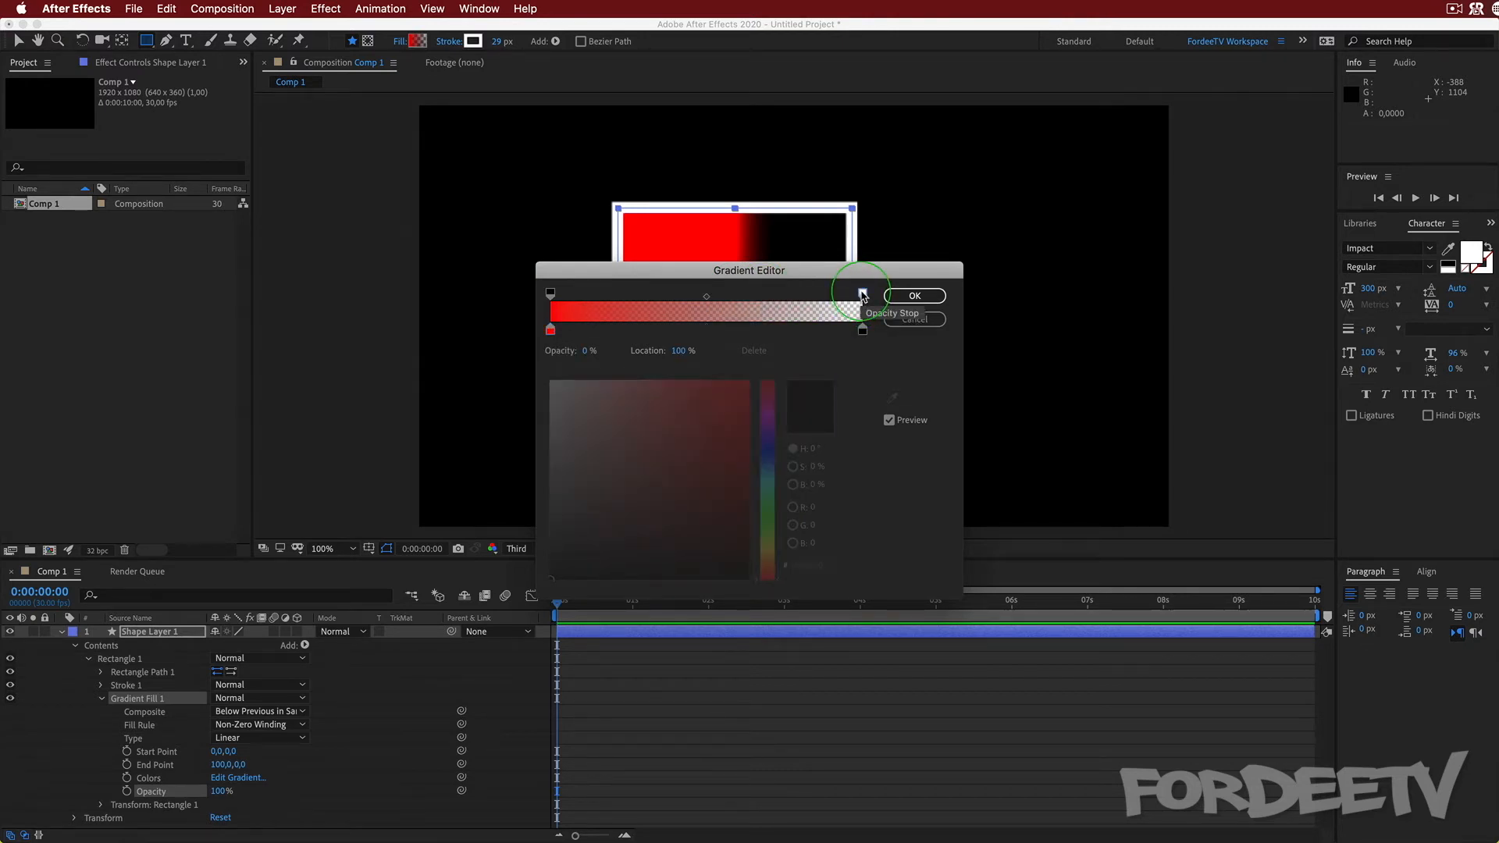
pyautogui.moveTo(589, 351); pyautogui.dragTo(1171, 404)
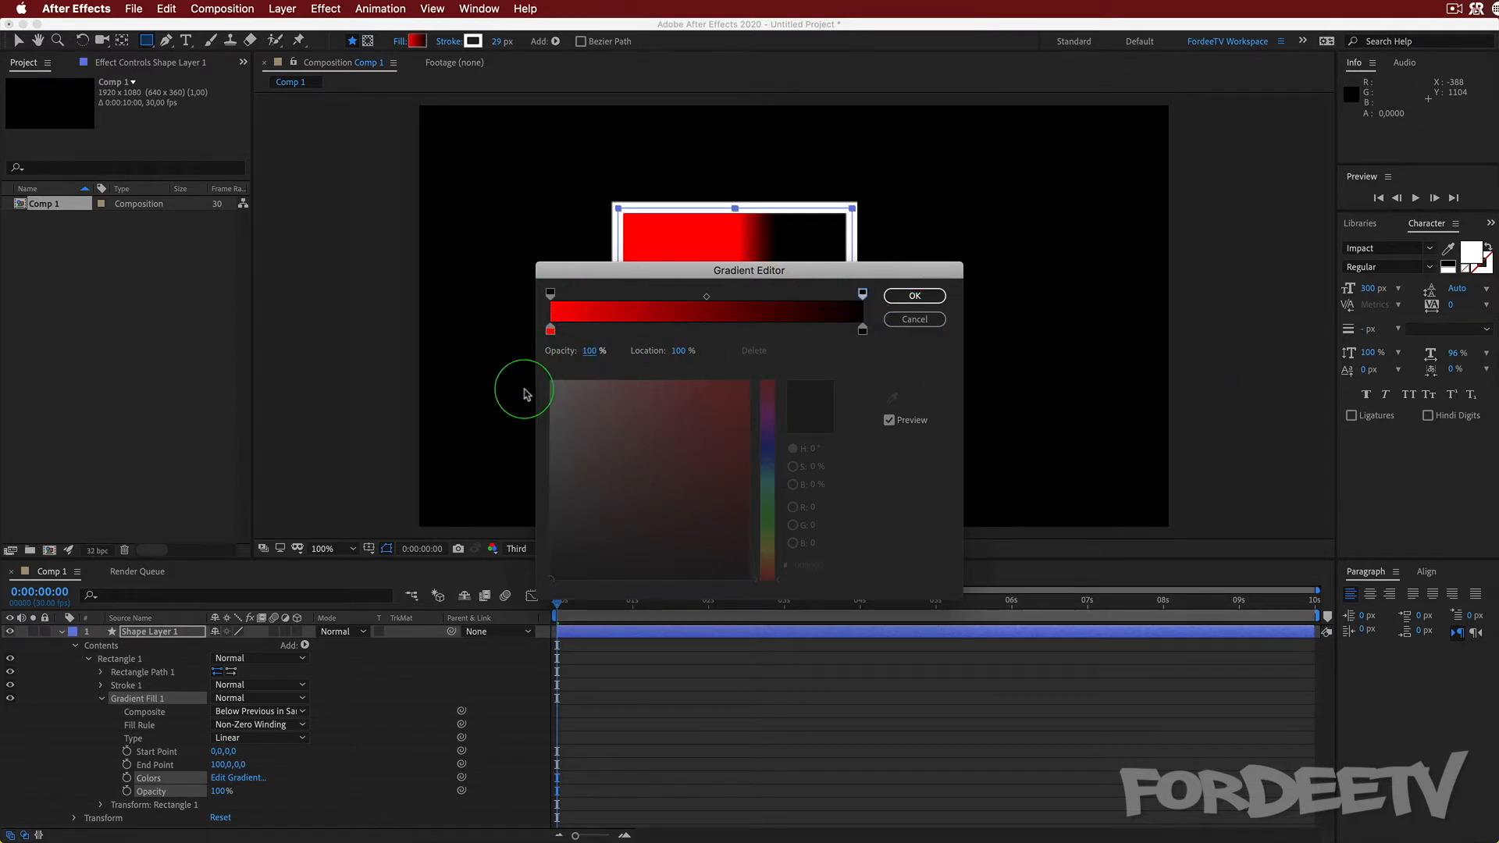
# - Recolor the gradient's end color stop to bright green 02FF00 and shift the color midpoint to 51.4%
pyautogui.click(863, 329)
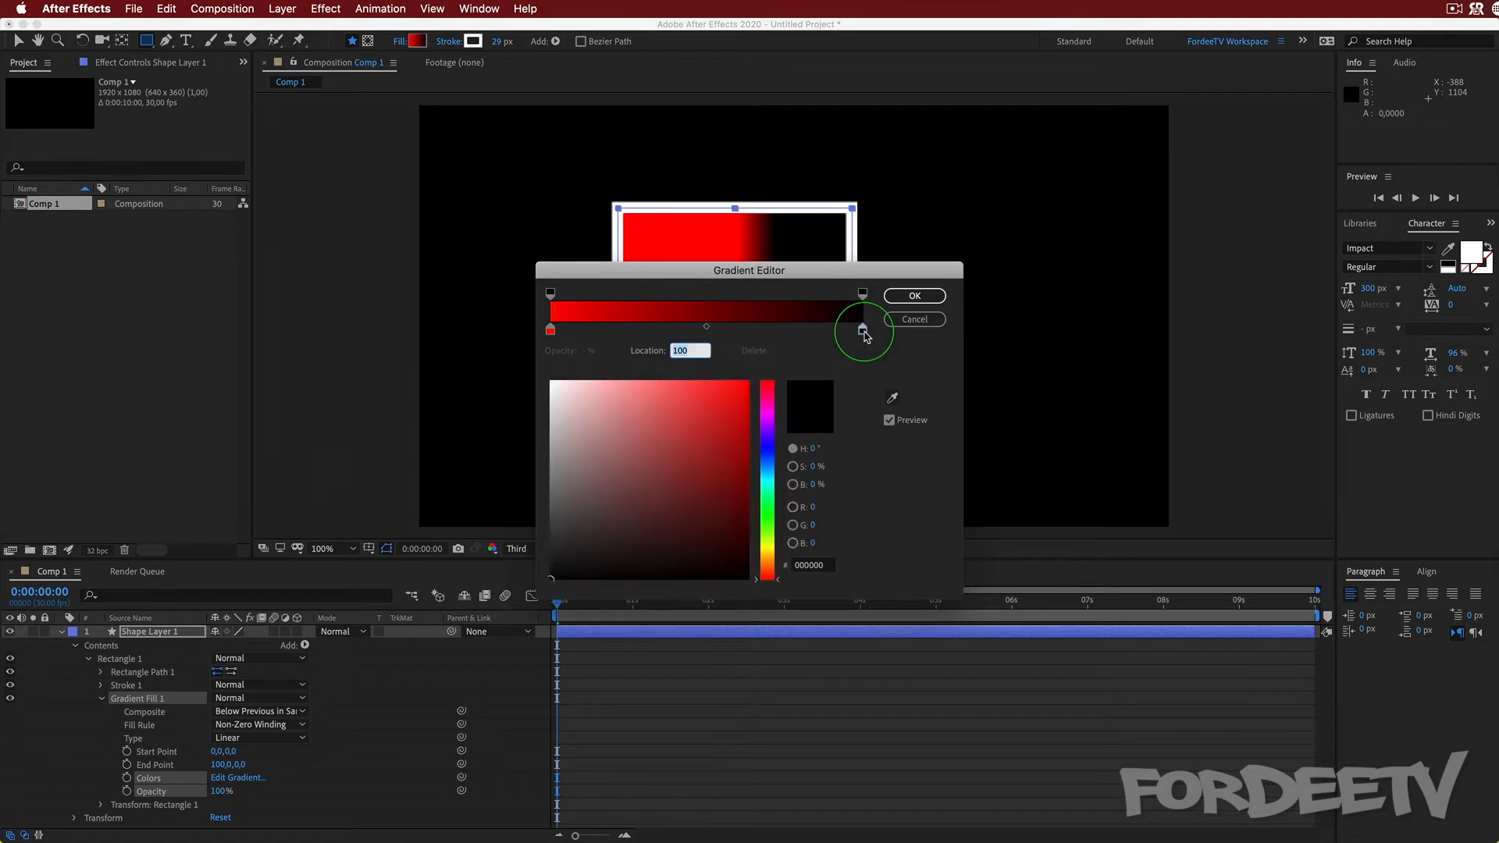
pyautogui.click(768, 513)
pyautogui.moveTo(707, 486); pyautogui.dragTo(954, 60)
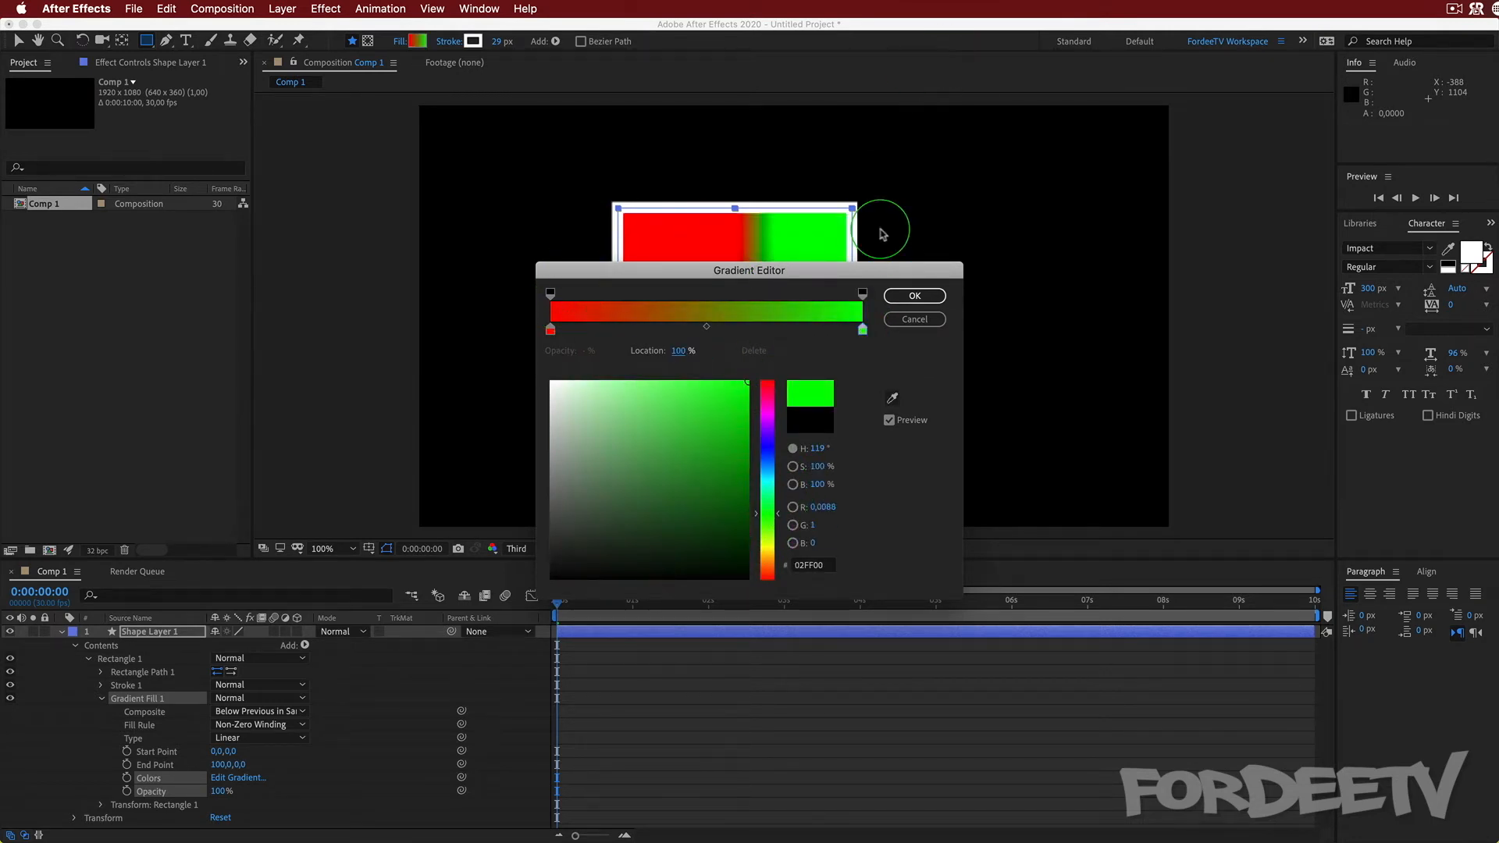
pyautogui.click(707, 329)
pyautogui.moveTo(692, 329)
pyautogui.mouseDown()
pyautogui.moveTo(641, 332)
pyautogui.moveTo(776, 327)
pyautogui.moveTo(461, 334)
pyautogui.moveTo(961, 346)
pyautogui.moveTo(152, 318)
pyautogui.moveTo(667, 324)
pyautogui.moveTo(706, 340)
pyautogui.moveTo(708, 328)
pyautogui.mouseUp()
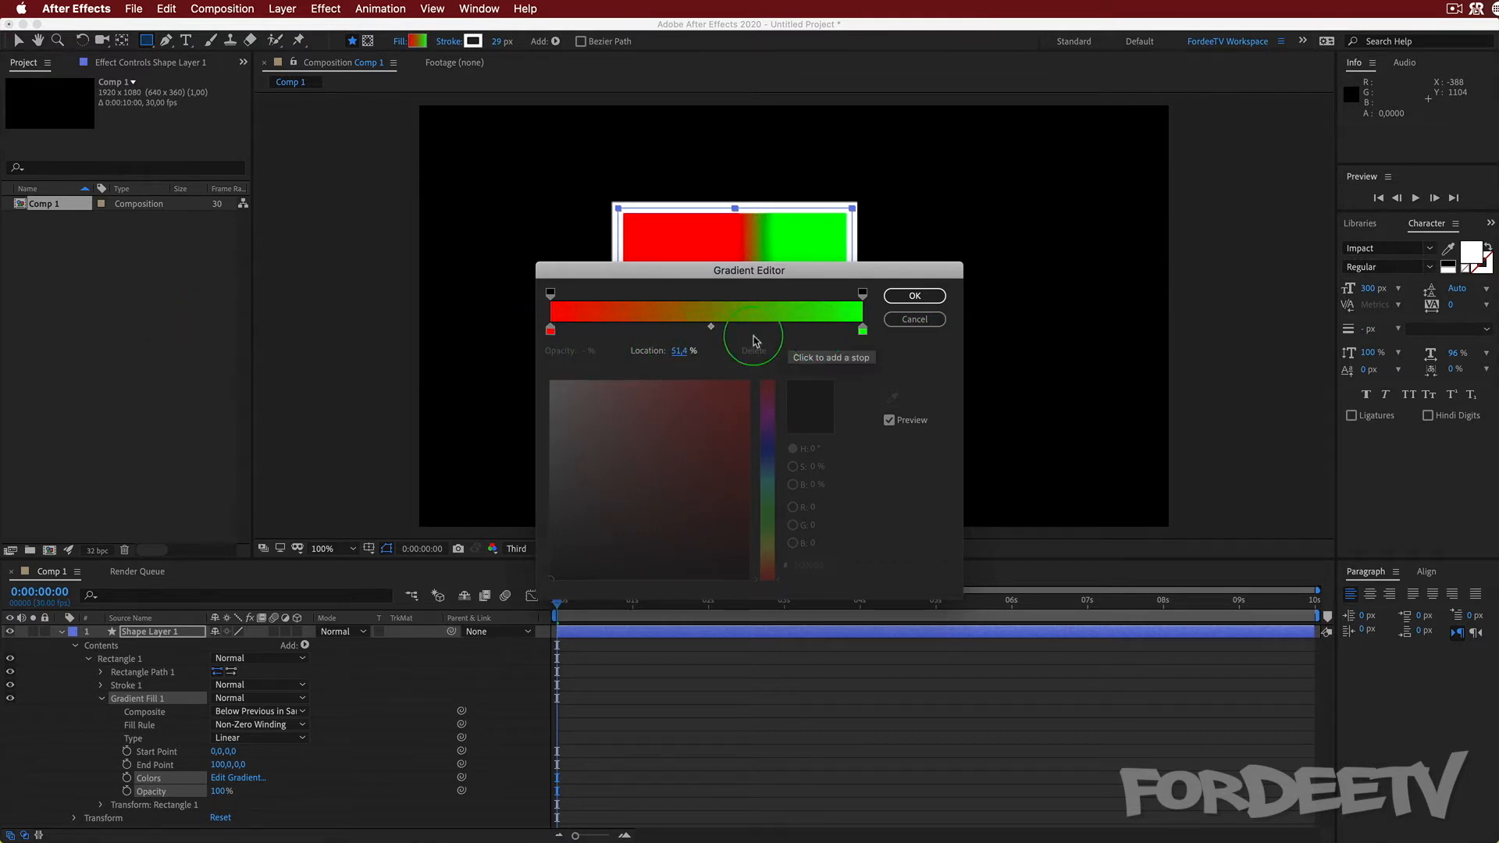
# - Try an added orange FF7600 color stop, shift it along the gradient, and discard the gradient edits
pyautogui.click(624, 329)
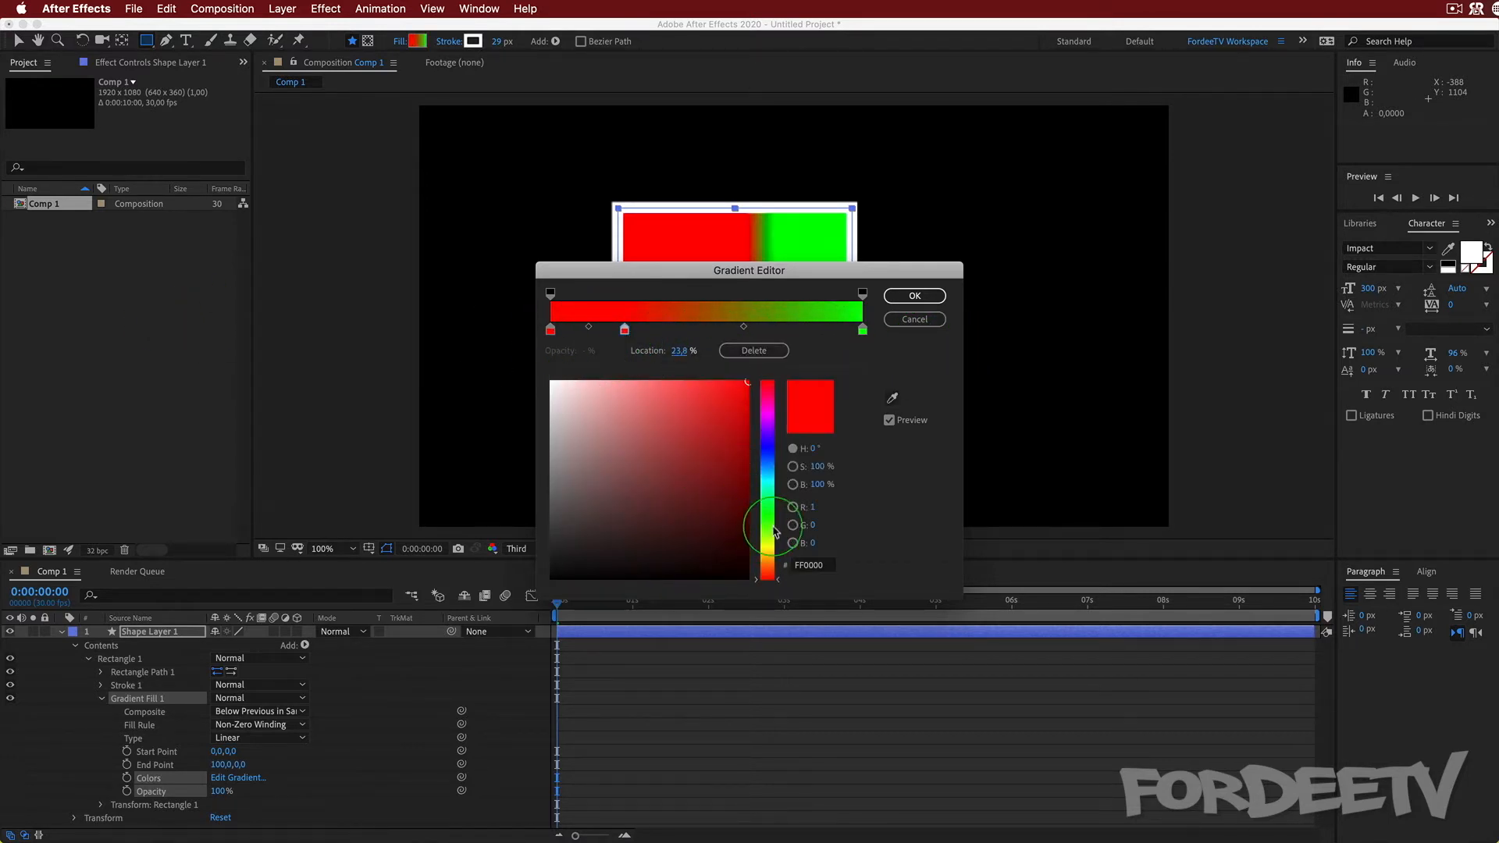
pyautogui.moveTo(768, 515); pyautogui.dragTo(770, 567)
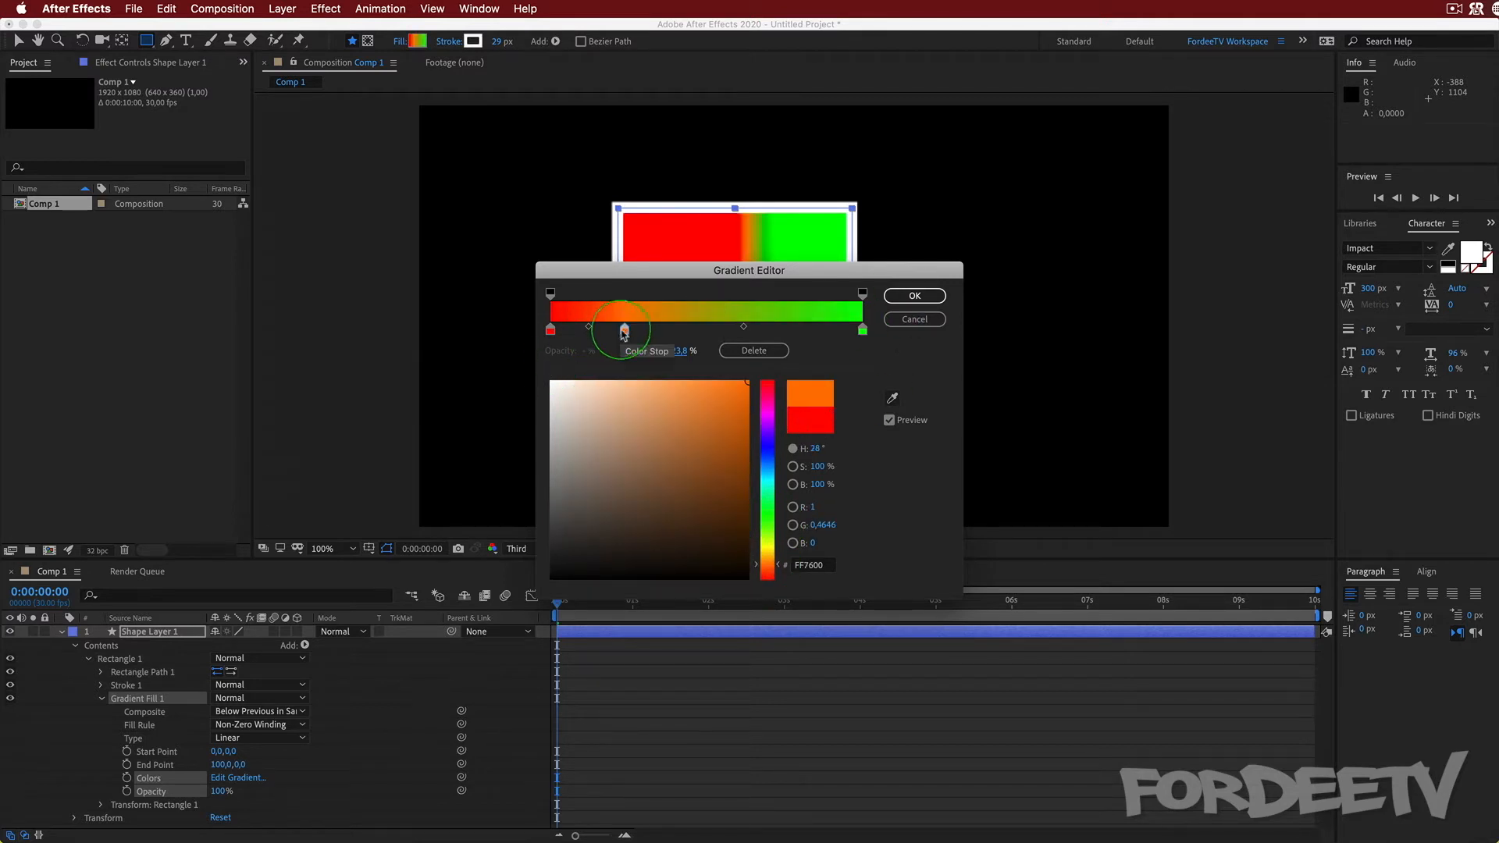
pyautogui.moveTo(625, 330)
pyautogui.mouseDown()
pyautogui.moveTo(659, 332)
pyautogui.moveTo(508, 351)
pyautogui.moveTo(600, 333)
pyautogui.mouseUp()
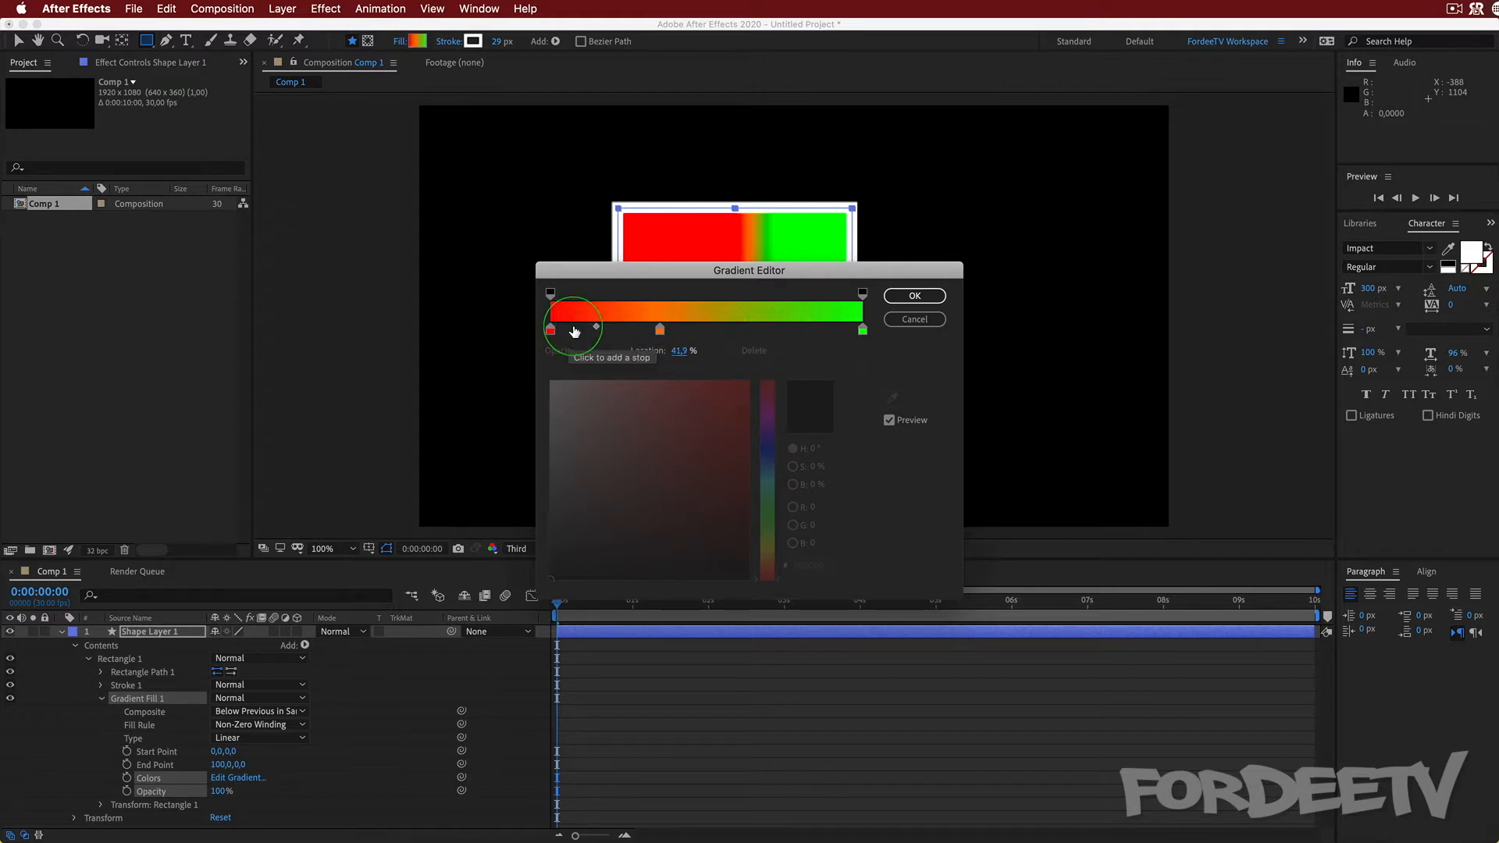
pyautogui.click(893, 319)
pyautogui.click(122, 715)
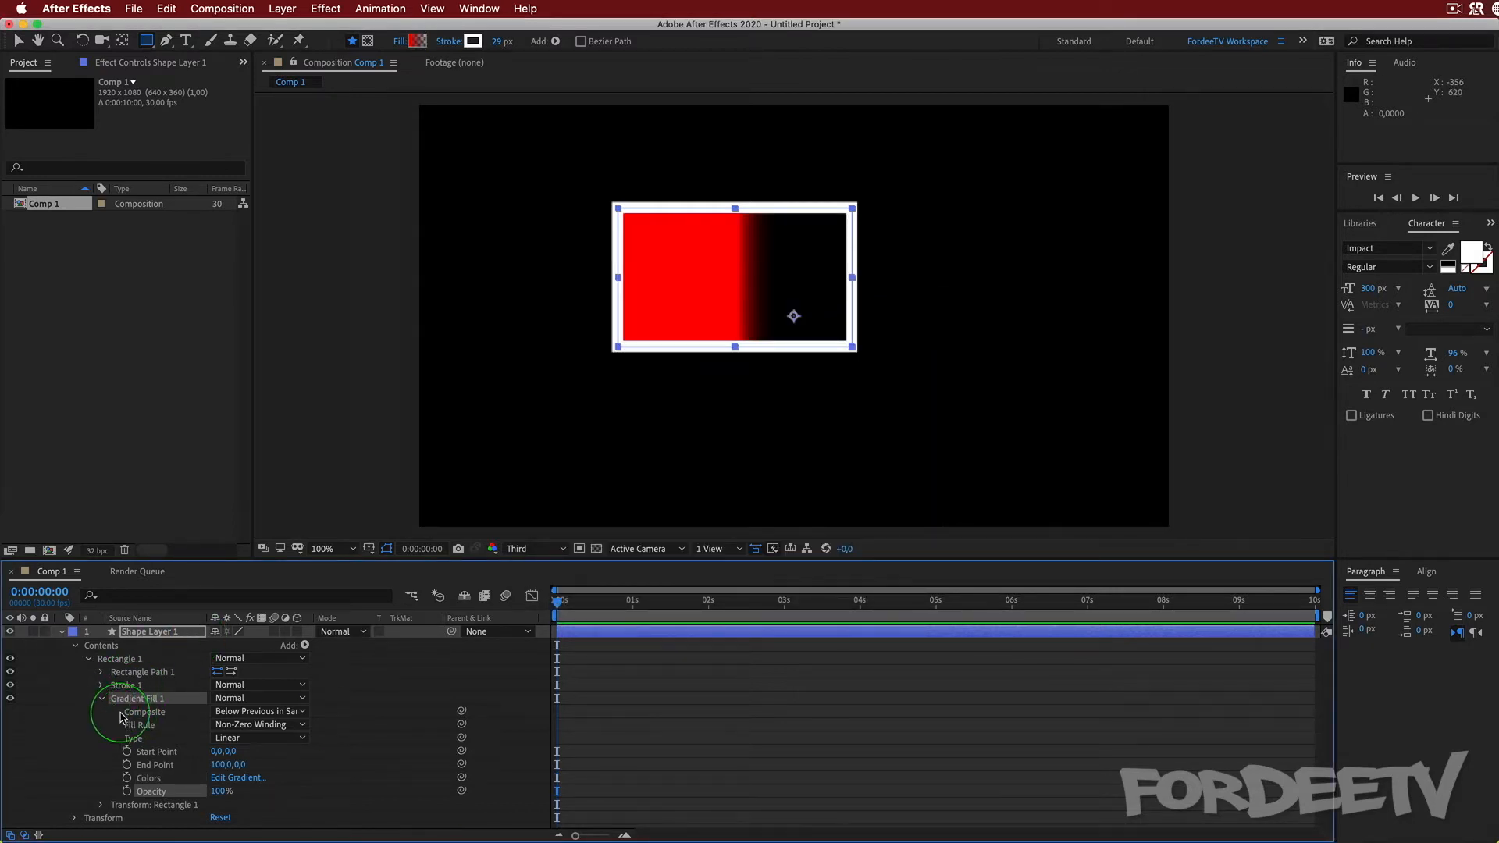
# - Collapse Gradient Fill 1 and look over the shape layer's own Transform properties
pyautogui.click(100, 698)
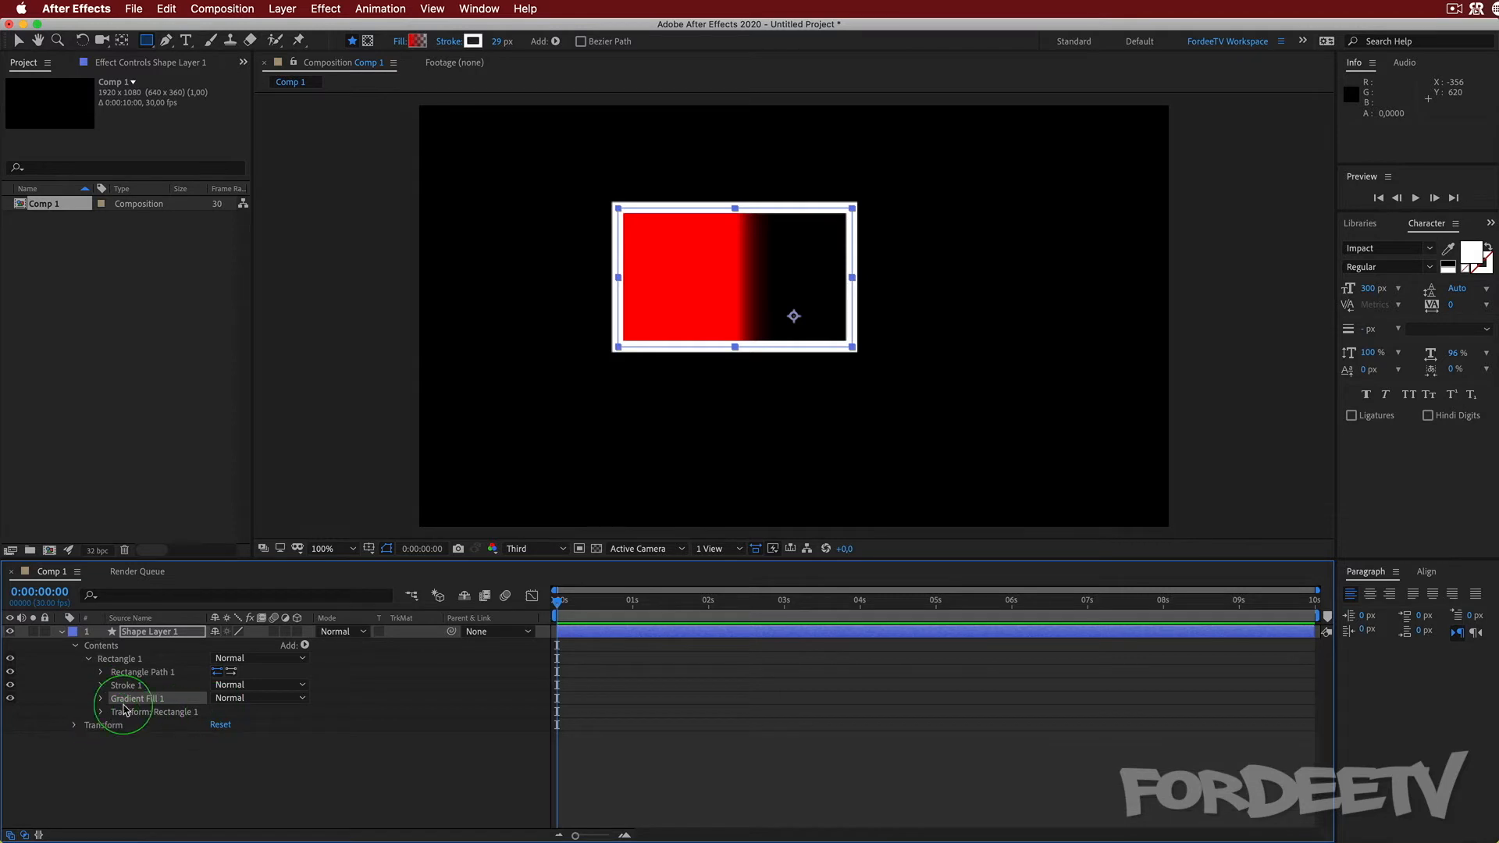
pyautogui.click(75, 726)
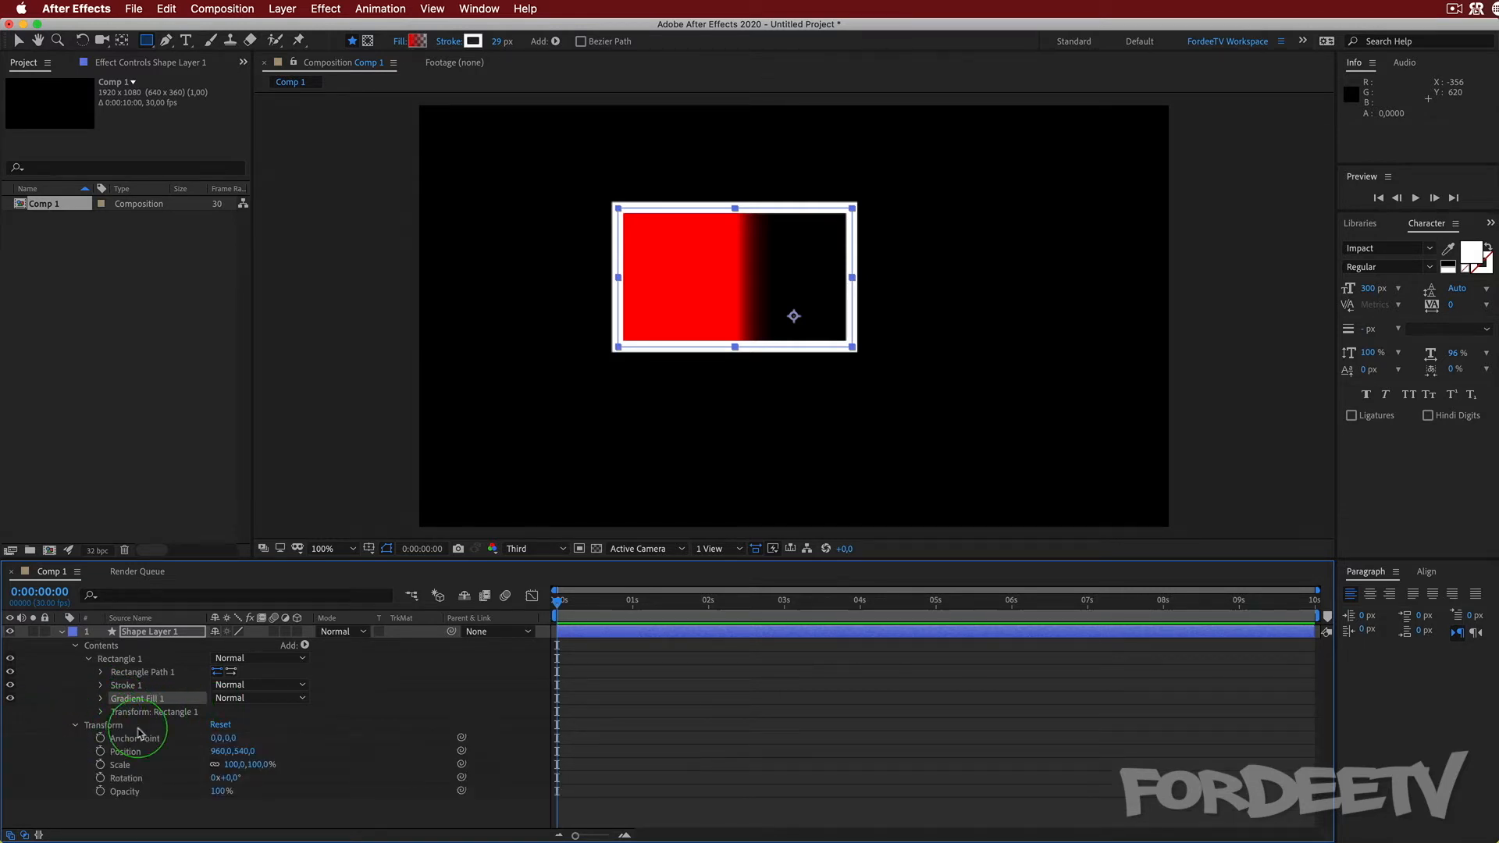
pyautogui.click(75, 725)
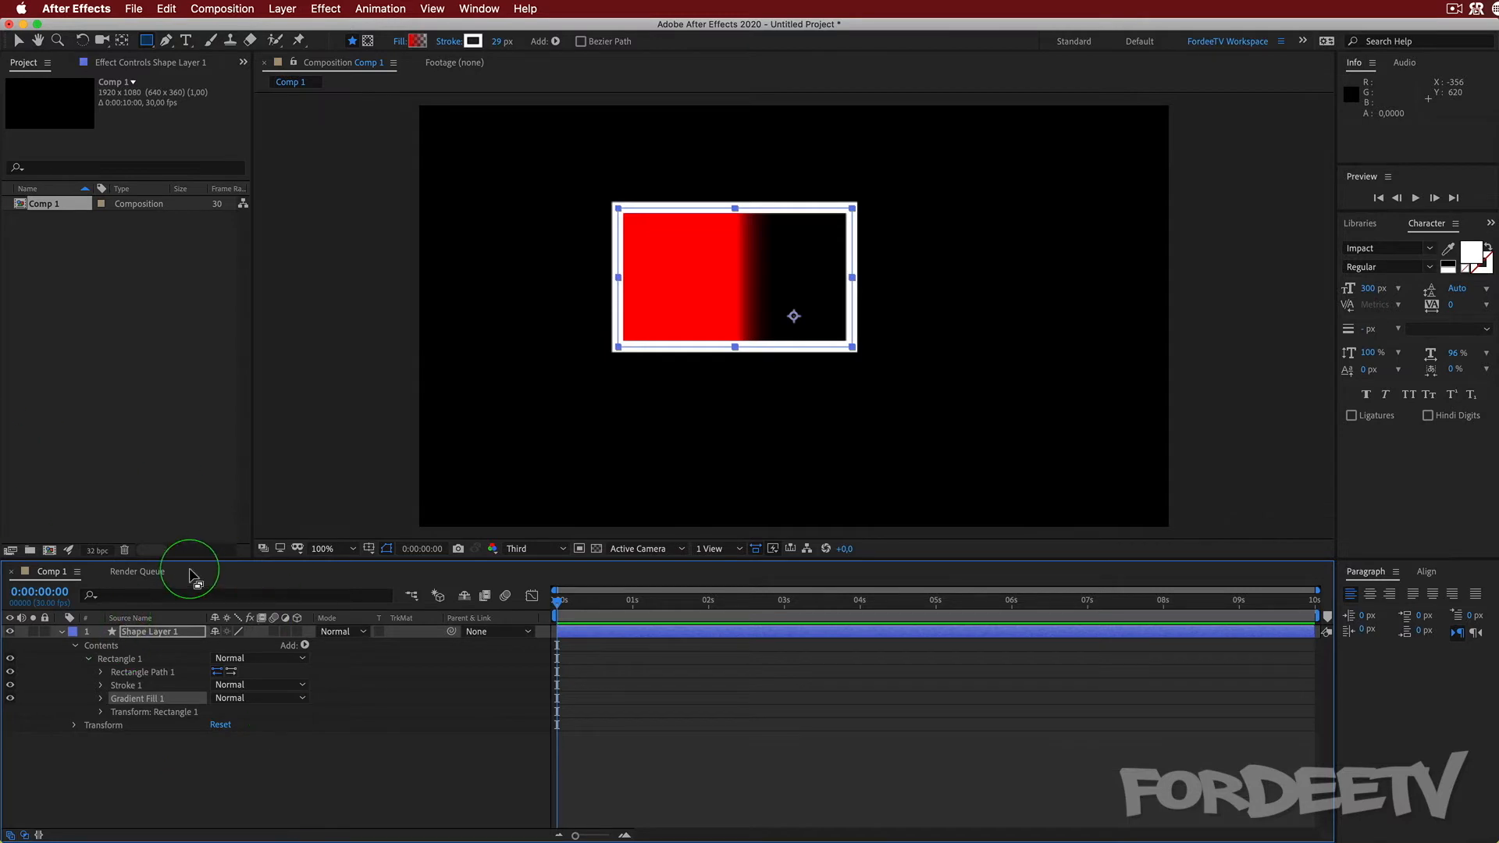
# - Change the rectangle's fill type back to Solid Color
pyautogui.click(398, 42)
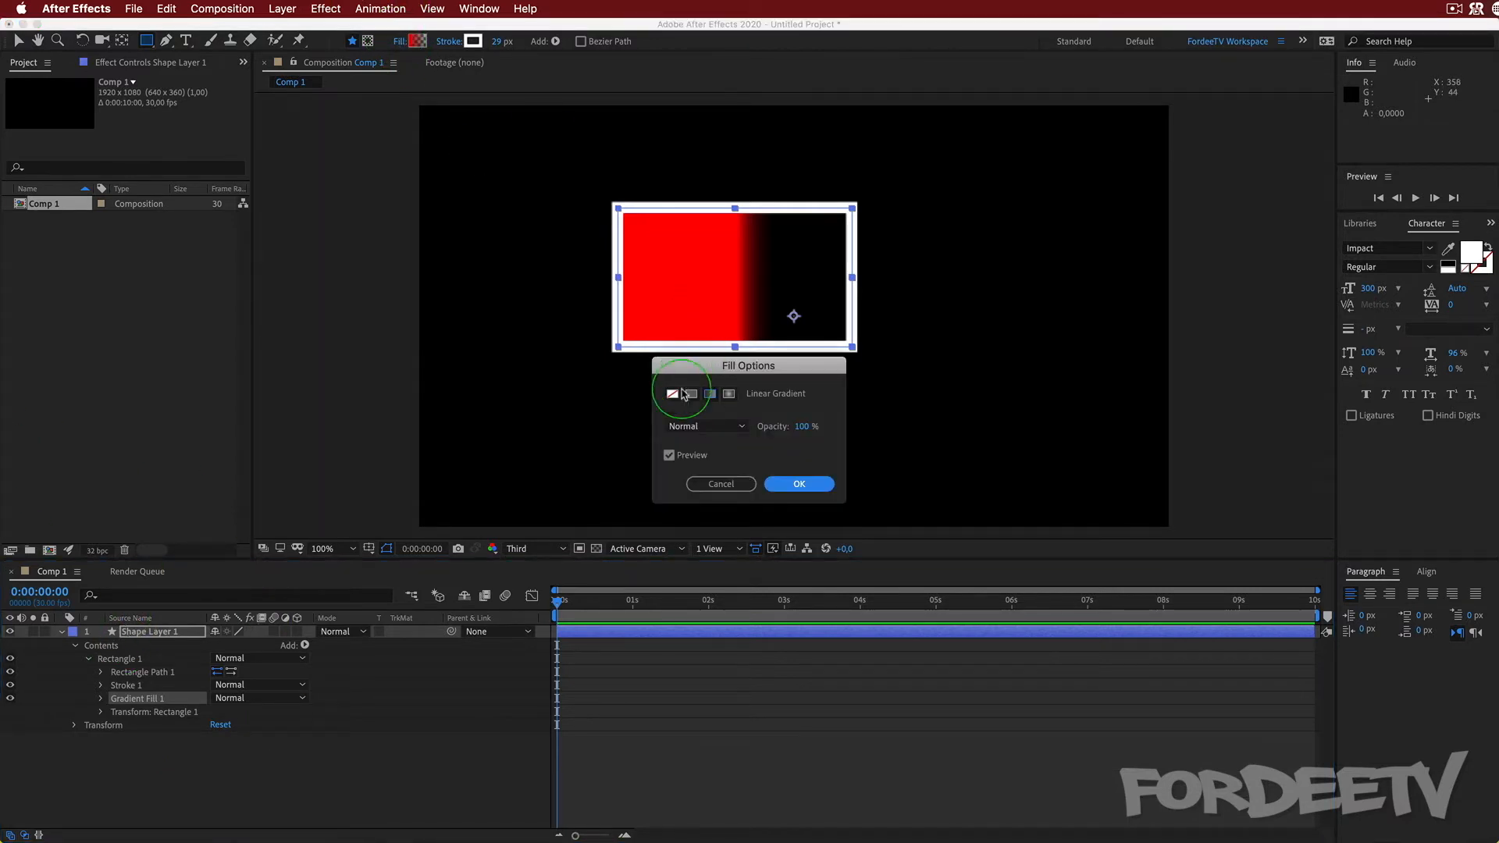
pyautogui.click(690, 394)
pyautogui.click(801, 485)
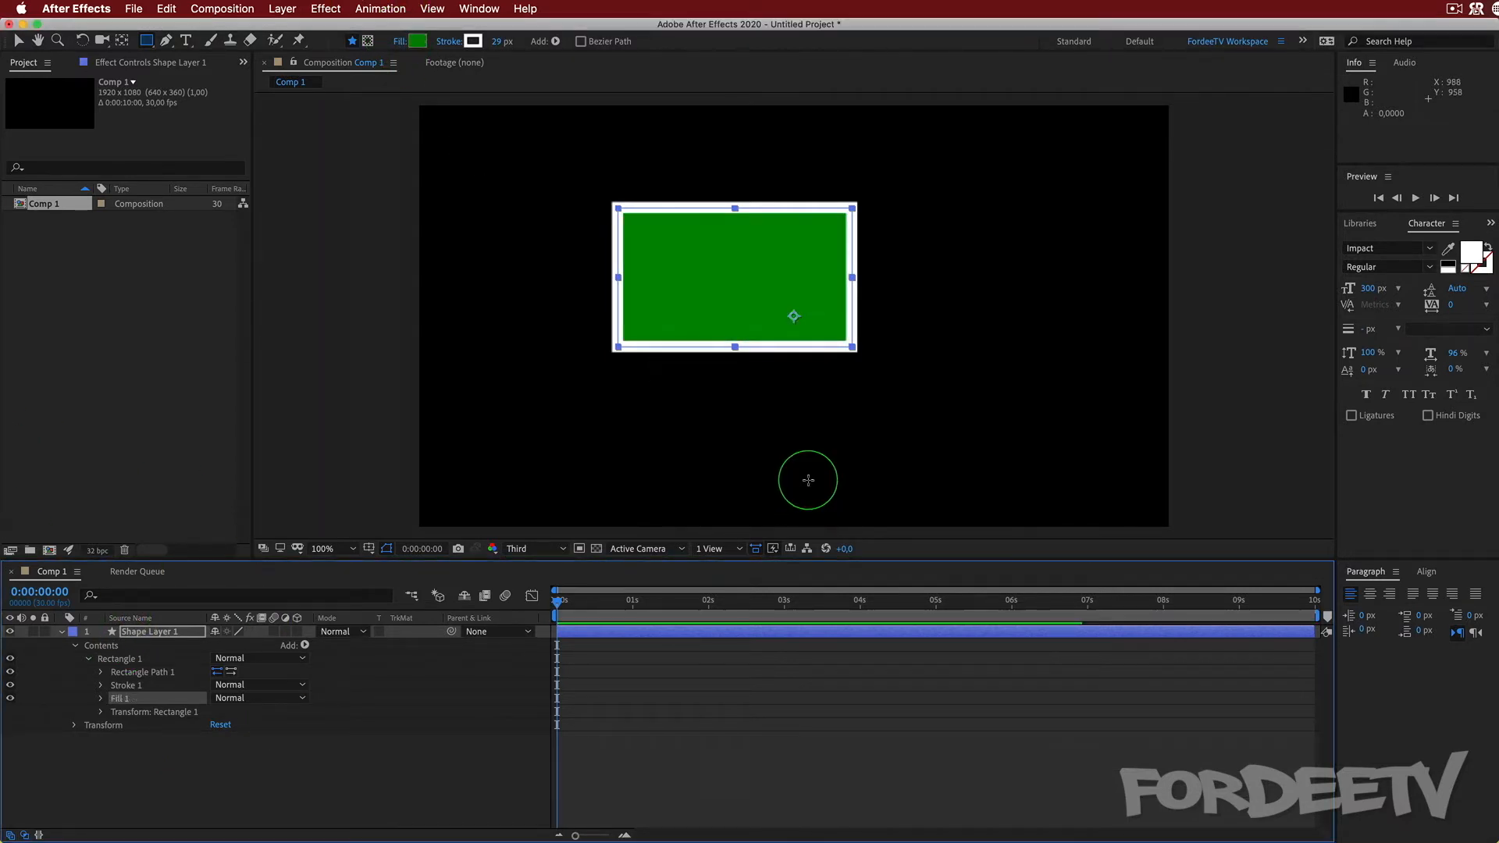
# - In Transform: Rectangle 1, set the X position to -77.1, try a skew of 39, and undo the skew
pyautogui.click(100, 712)
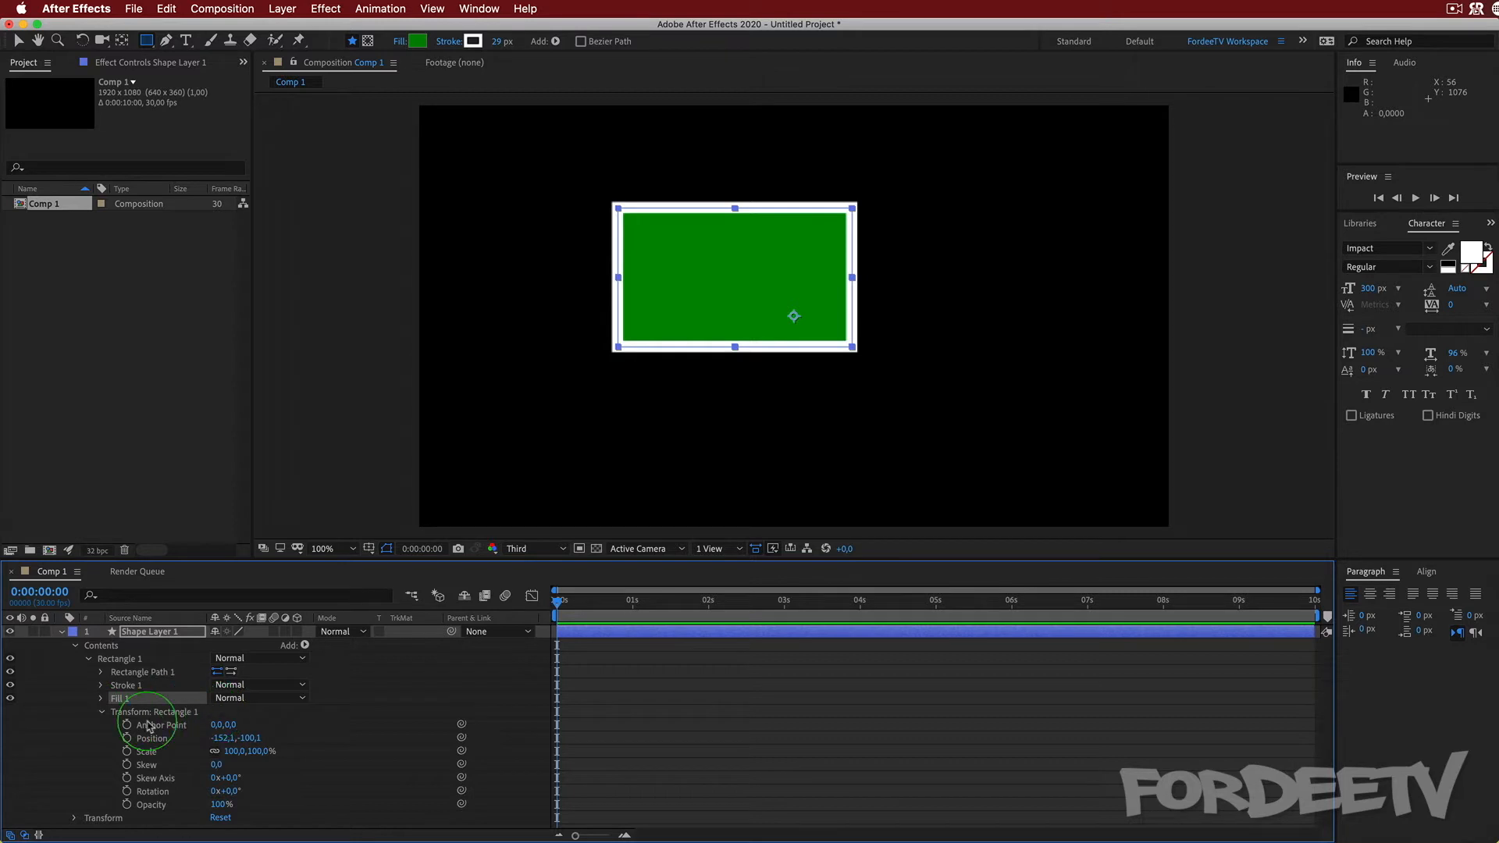
pyautogui.moveTo(256, 754)
pyautogui.mouseDown()
pyautogui.moveTo(209, 738)
pyautogui.moveTo(277, 738)
pyautogui.moveTo(243, 765)
pyautogui.mouseUp()
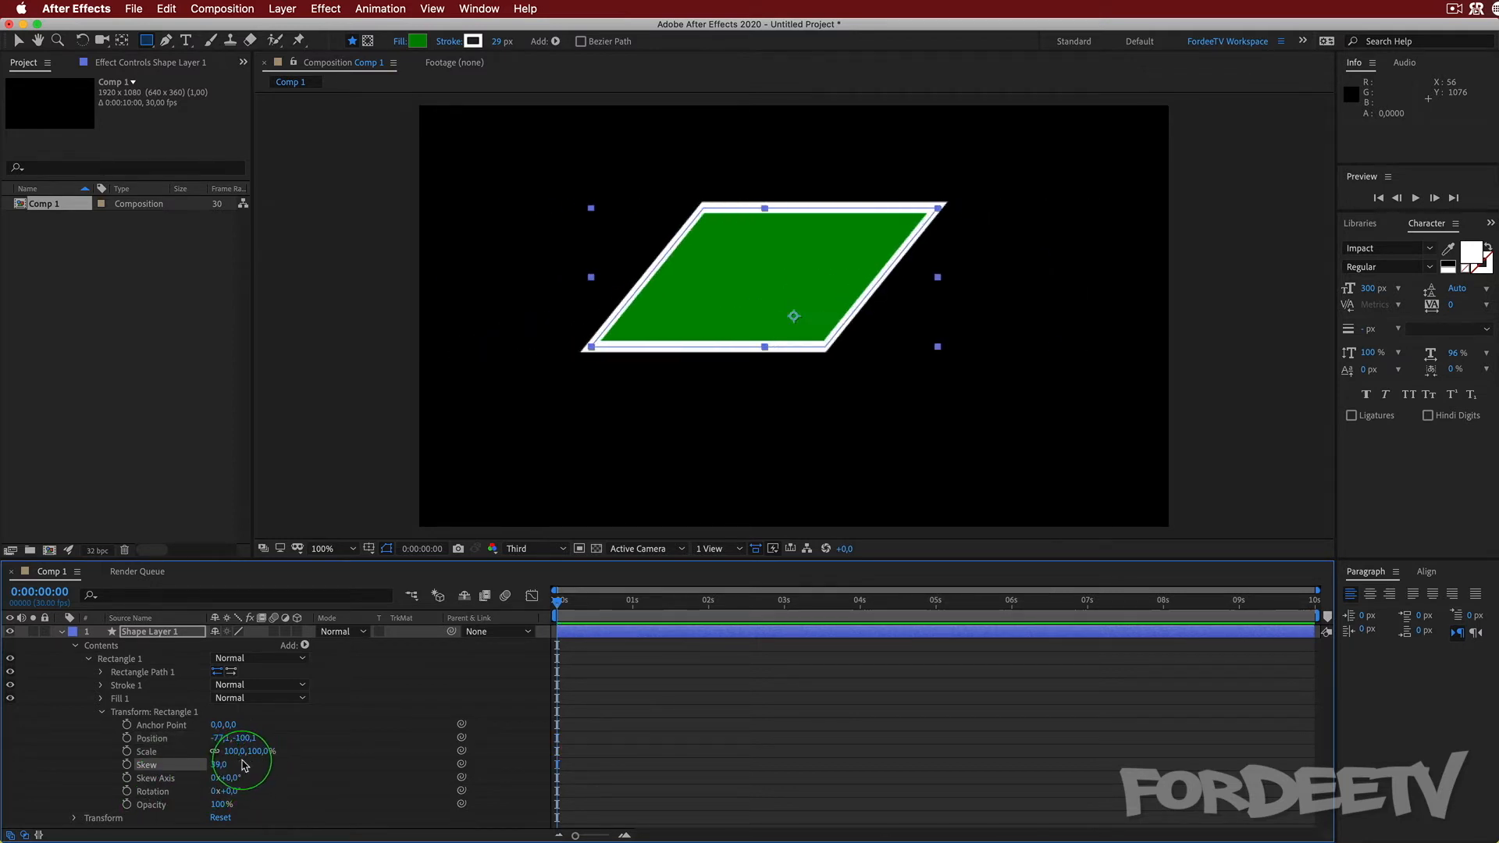
pyautogui.press('super+z')
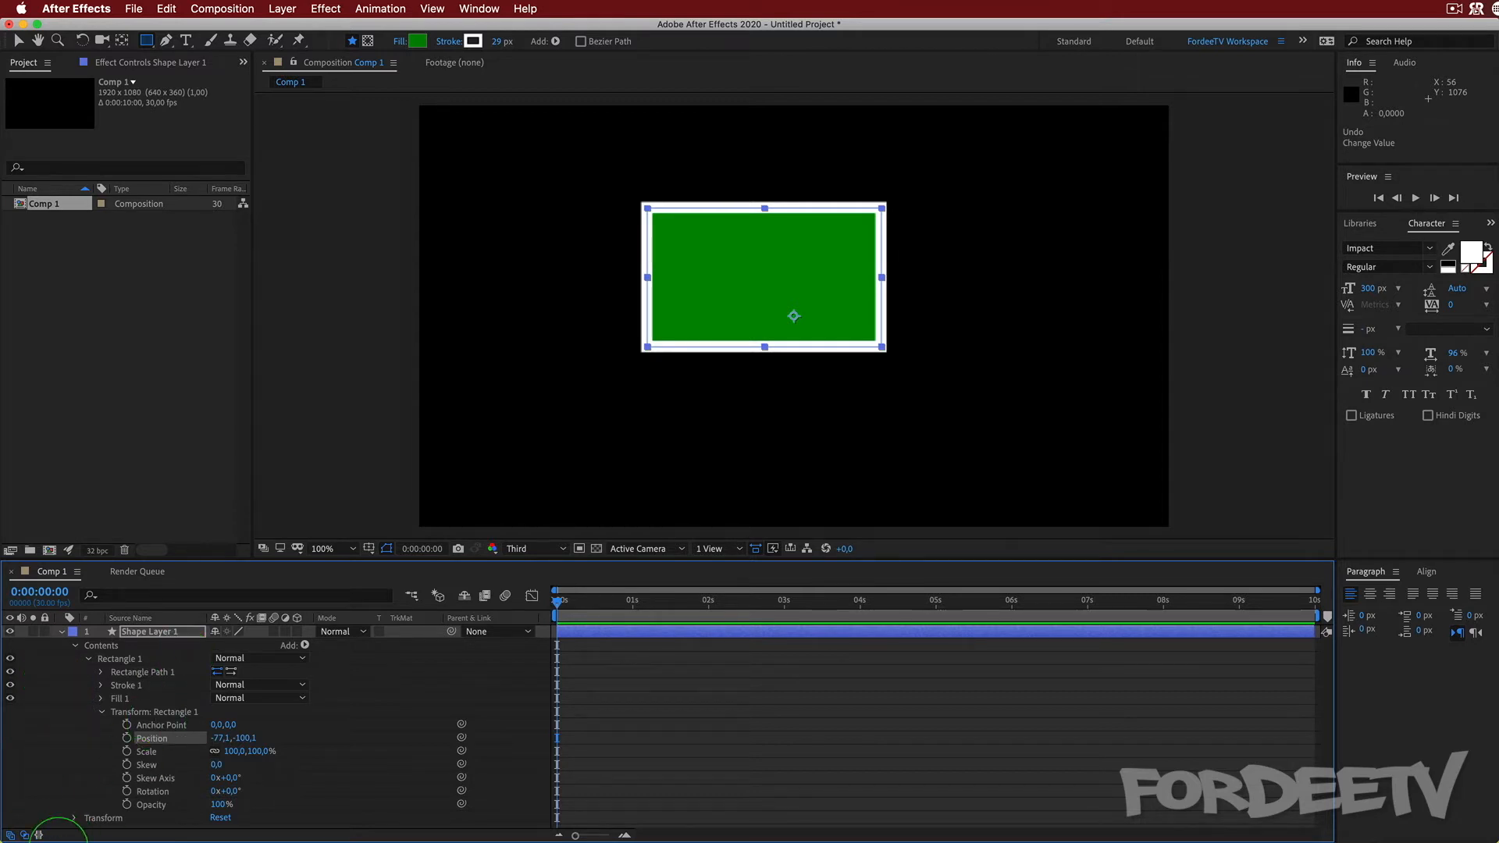
# - Add a second rectangle of about 752 × 134 px to the same shape layer and set Rectangle 1's scale to 94%
pyautogui.click(156, 634)
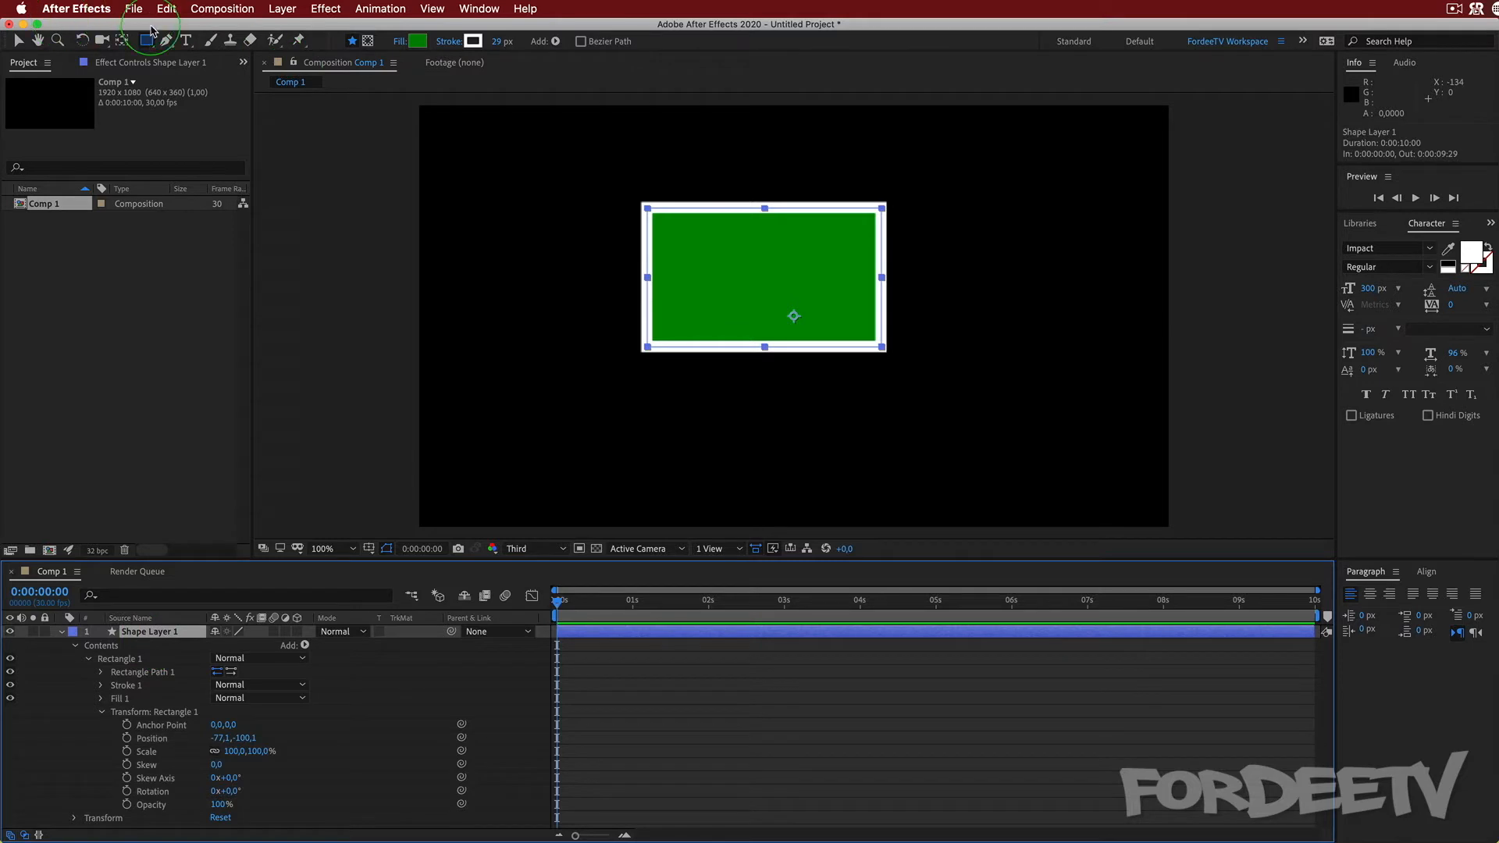
pyautogui.moveTo(1043, 378); pyautogui.dragTo(748, 431)
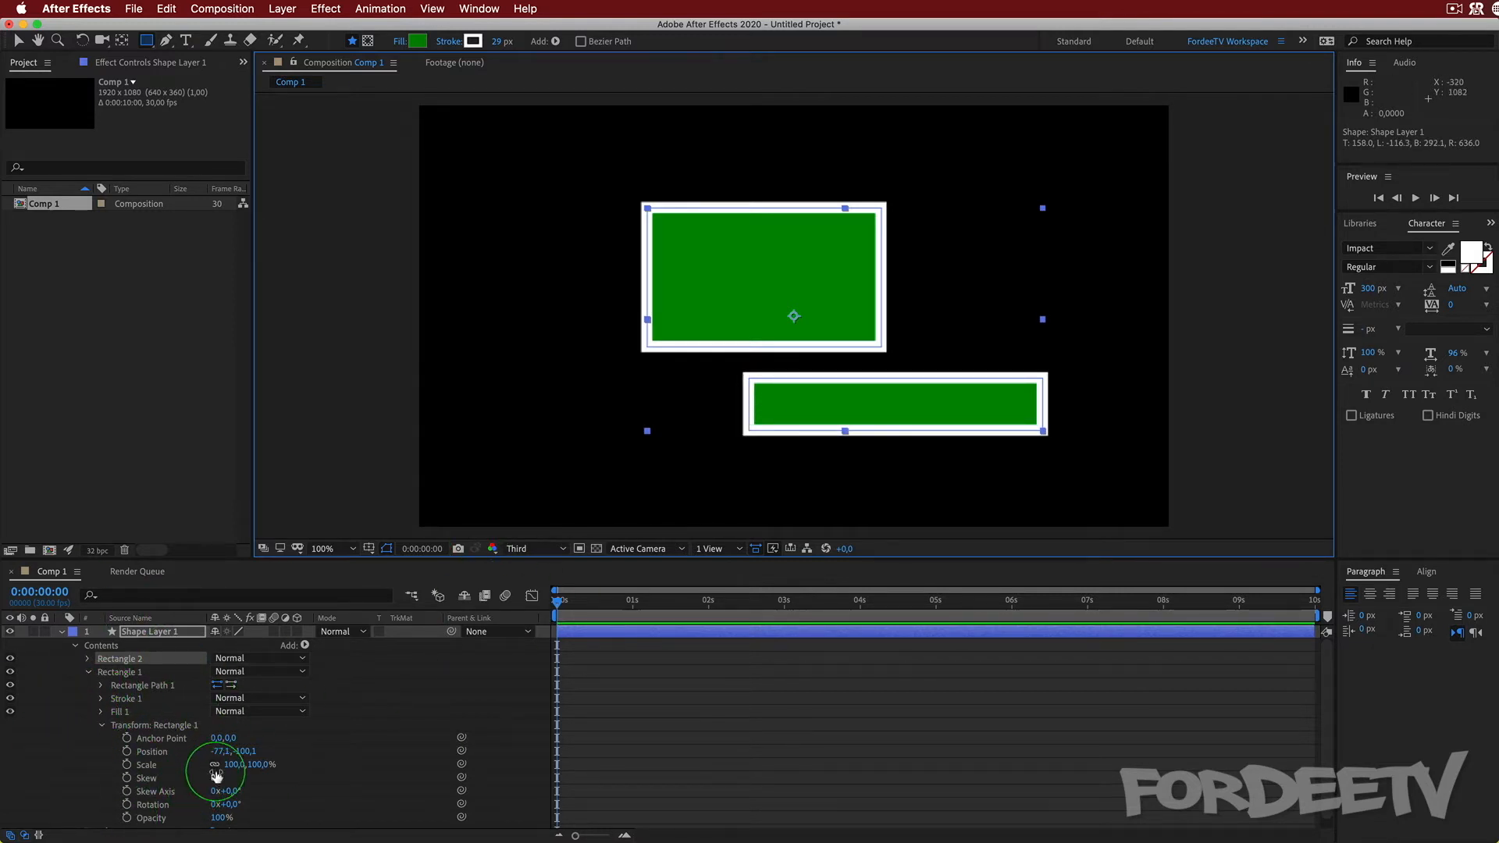
pyautogui.moveTo(226, 764)
pyautogui.mouseDown()
pyautogui.moveTo(207, 765)
pyautogui.moveTo(224, 765)
pyautogui.mouseUp()
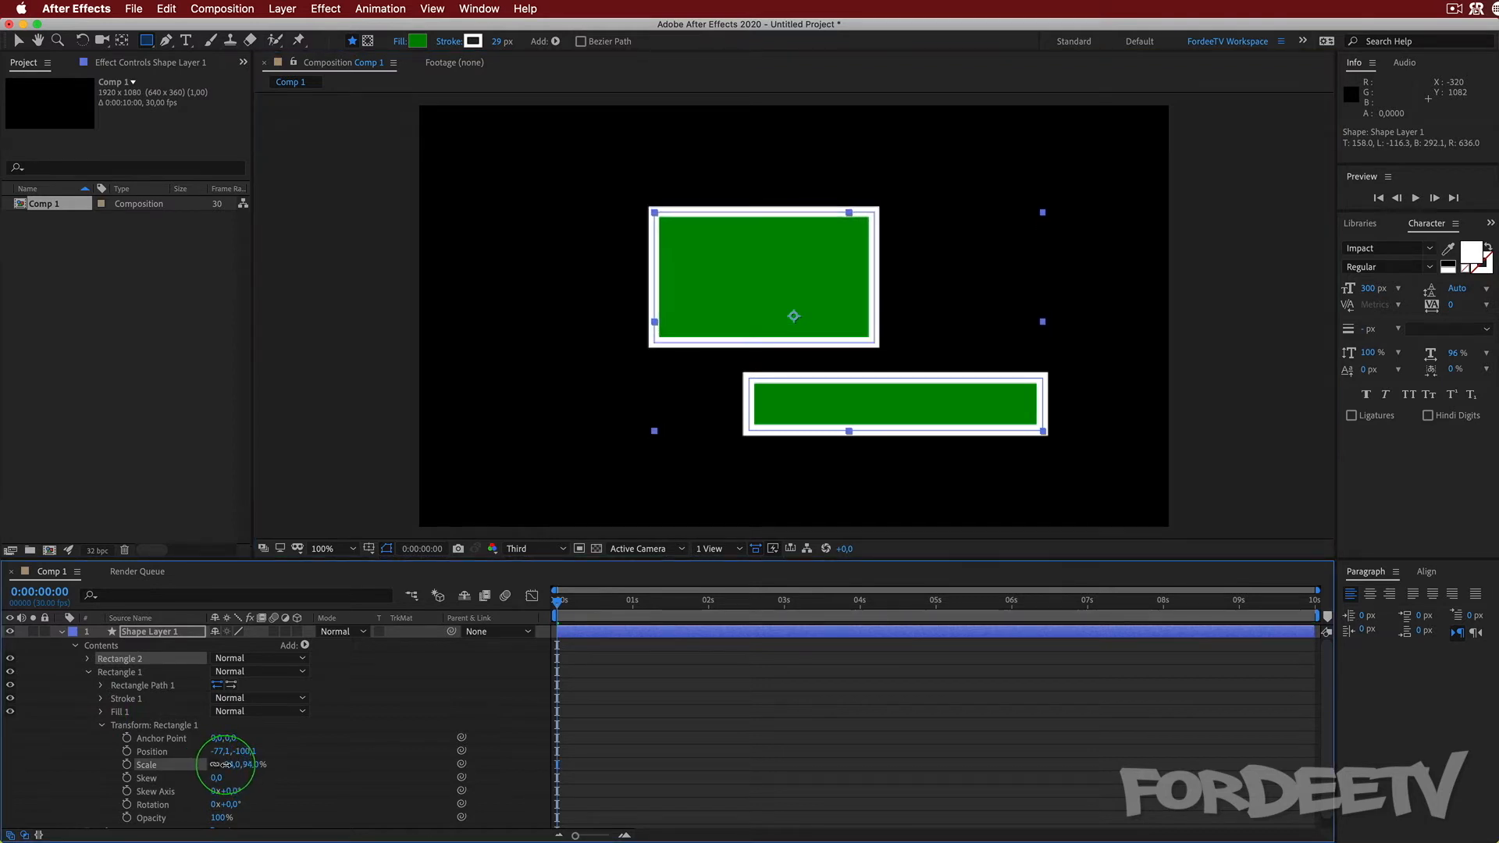
# - Set the whole shape layer's scale to 98% in its layer-level Transform properties
pyautogui.click(102, 725)
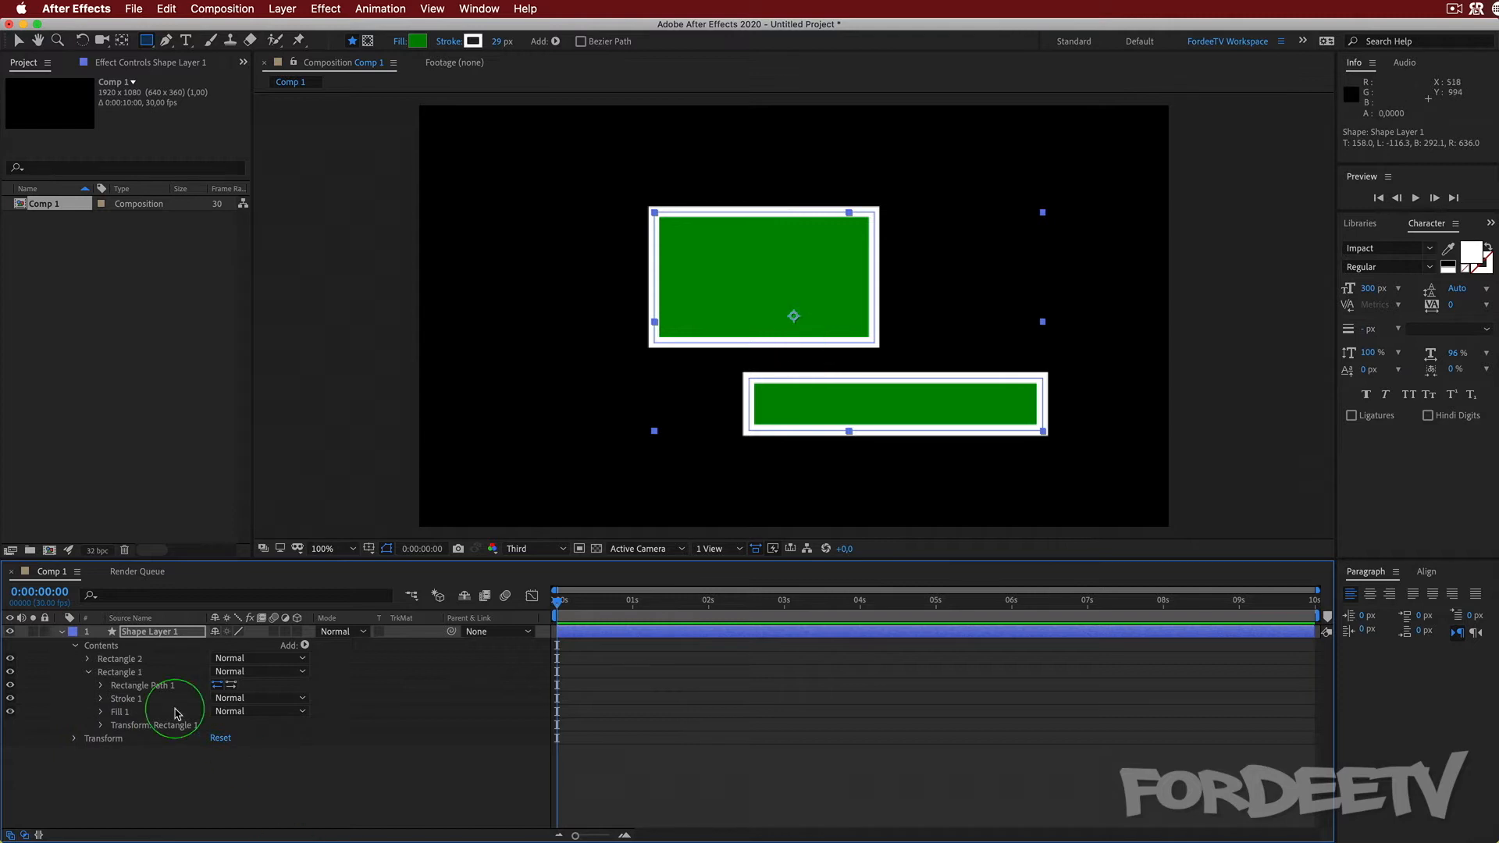
pyautogui.click(74, 740)
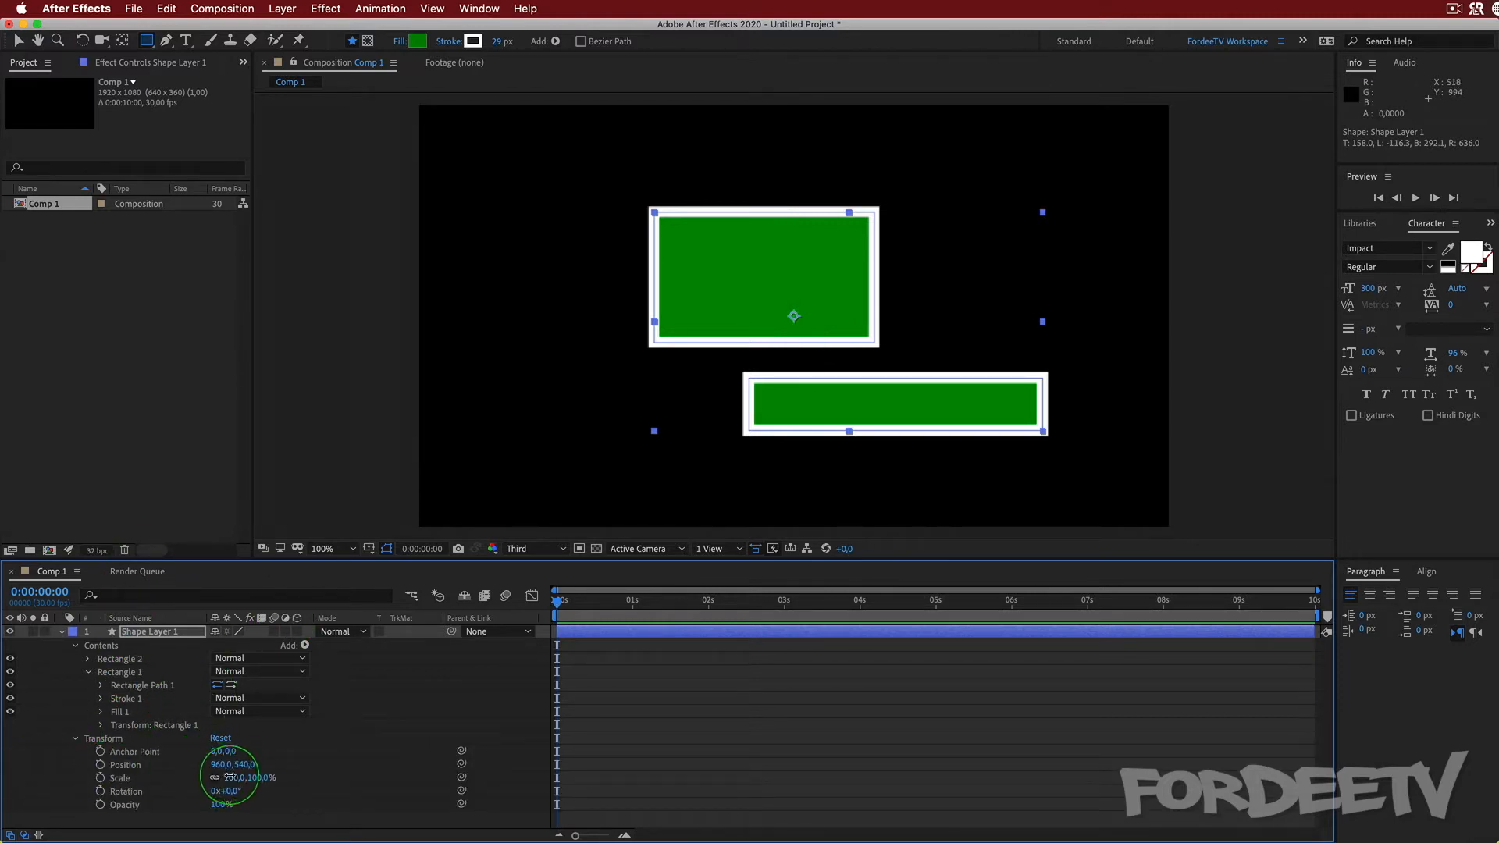
pyautogui.moveTo(231, 776)
pyautogui.mouseDown()
pyautogui.moveTo(157, 777)
pyautogui.moveTo(298, 777)
pyautogui.moveTo(210, 777)
pyautogui.moveTo(234, 783)
pyautogui.mouseUp()
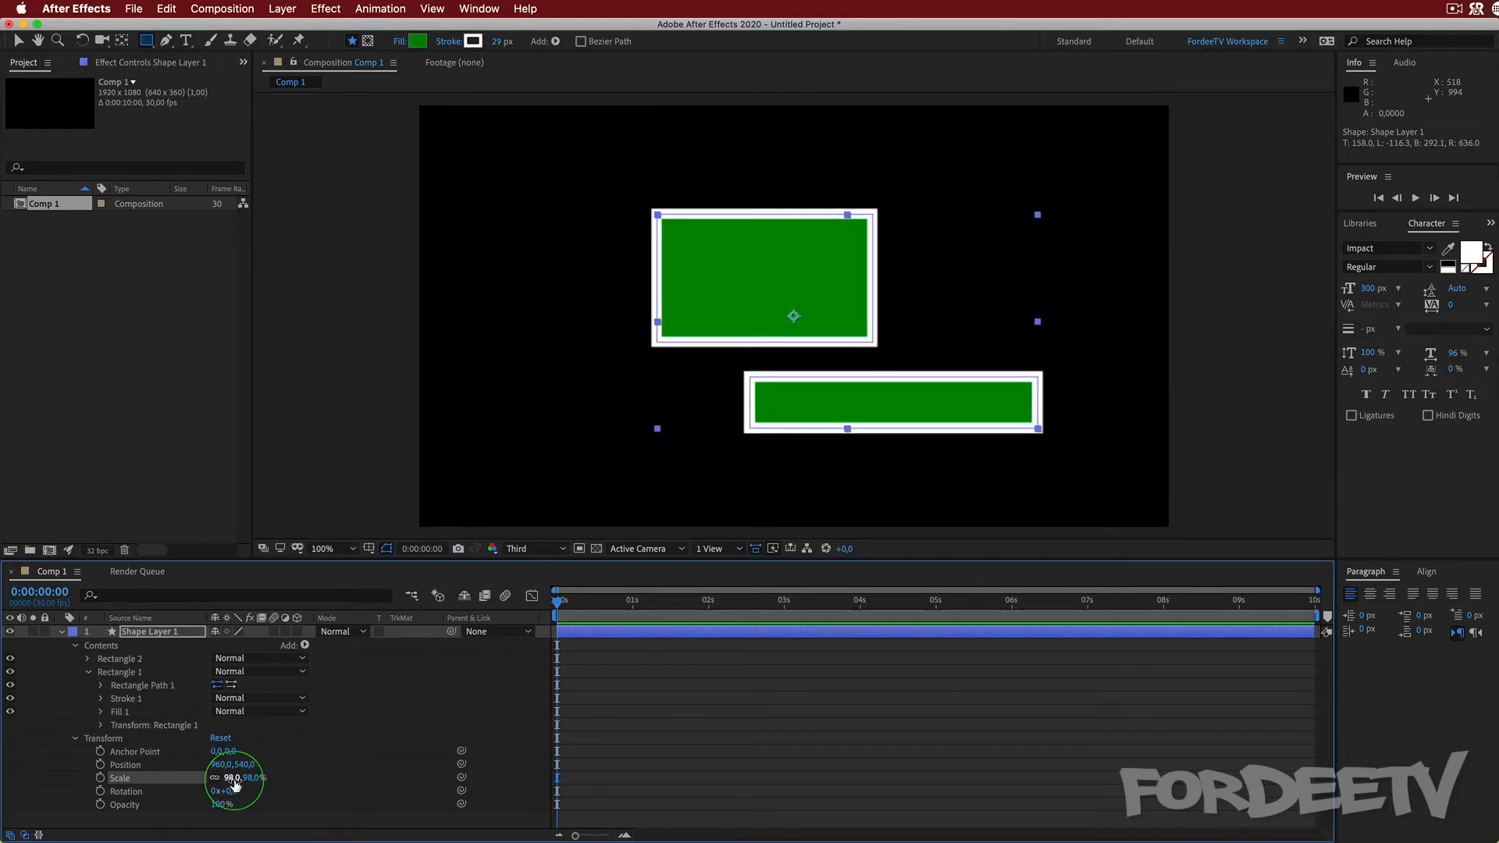
# - Delete the shape layer and draw a circle about 423 px across with the Ellipse tool in the composition's upper-left area
pyautogui.click(130, 633)
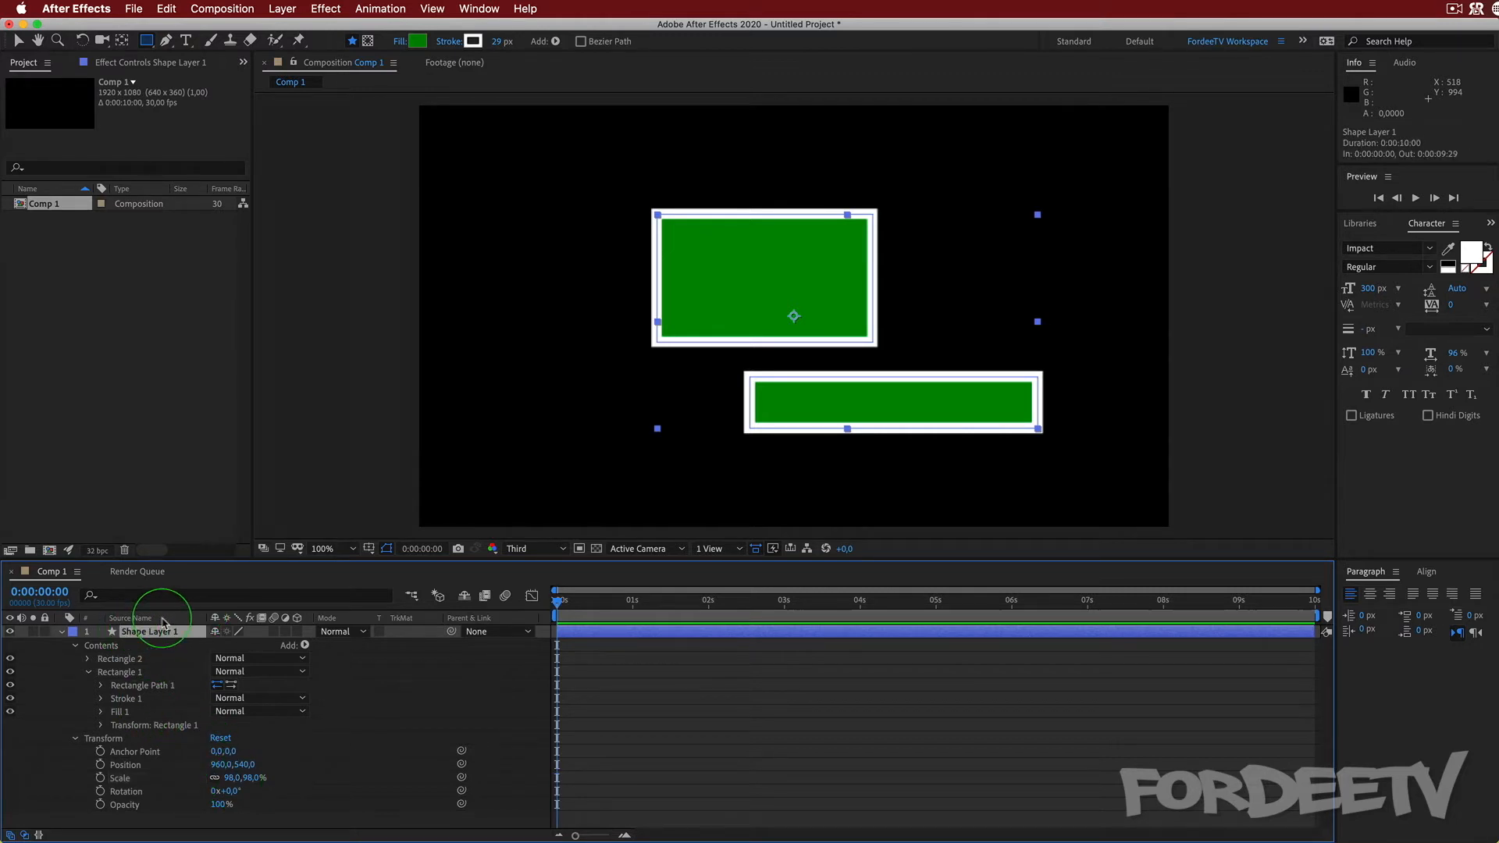
pyautogui.press('Delete')
pyautogui.click(147, 41)
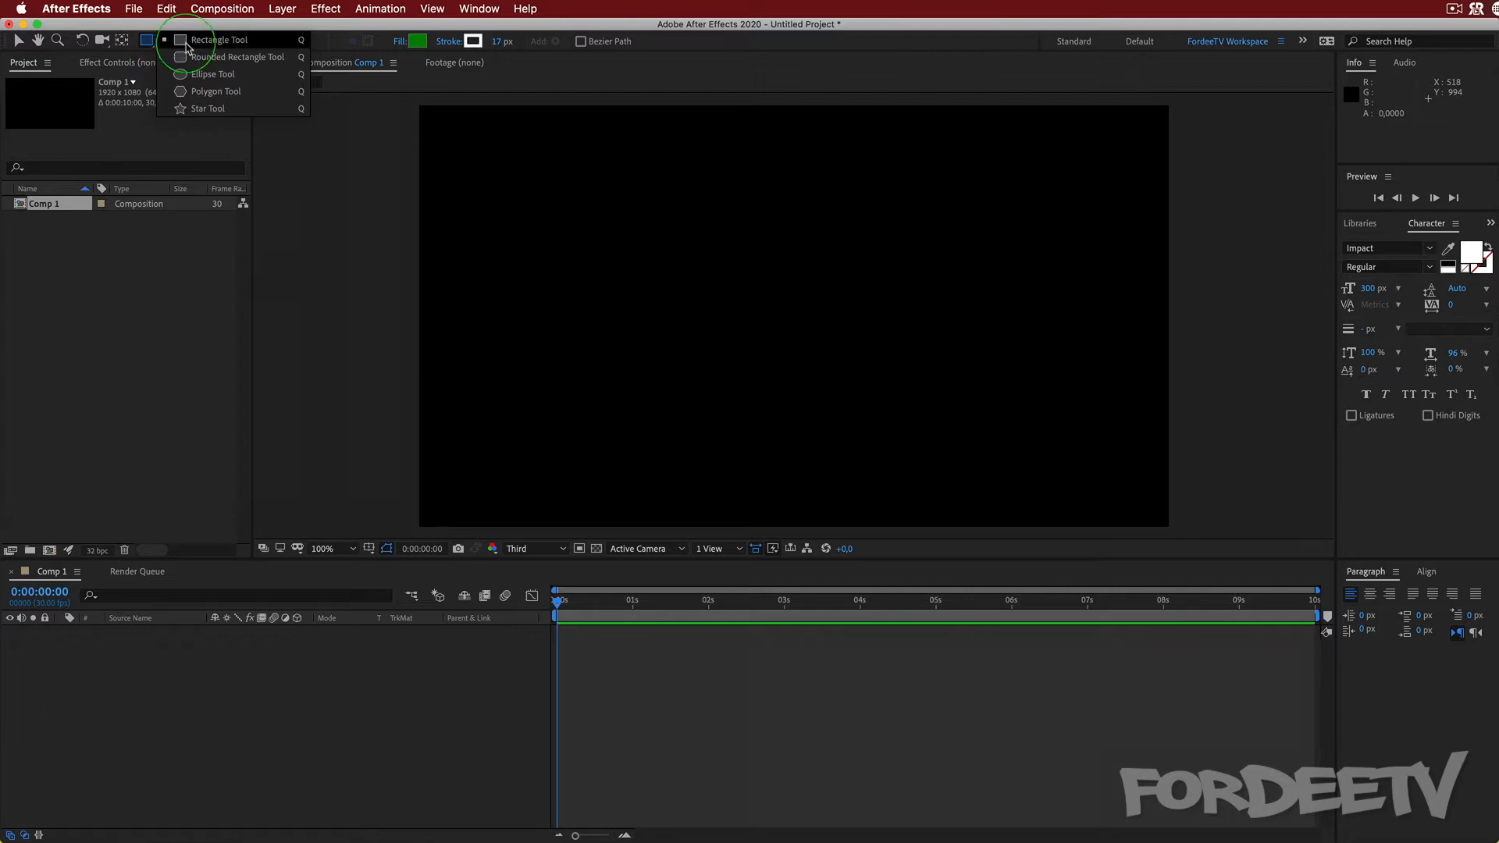
pyautogui.click(193, 71)
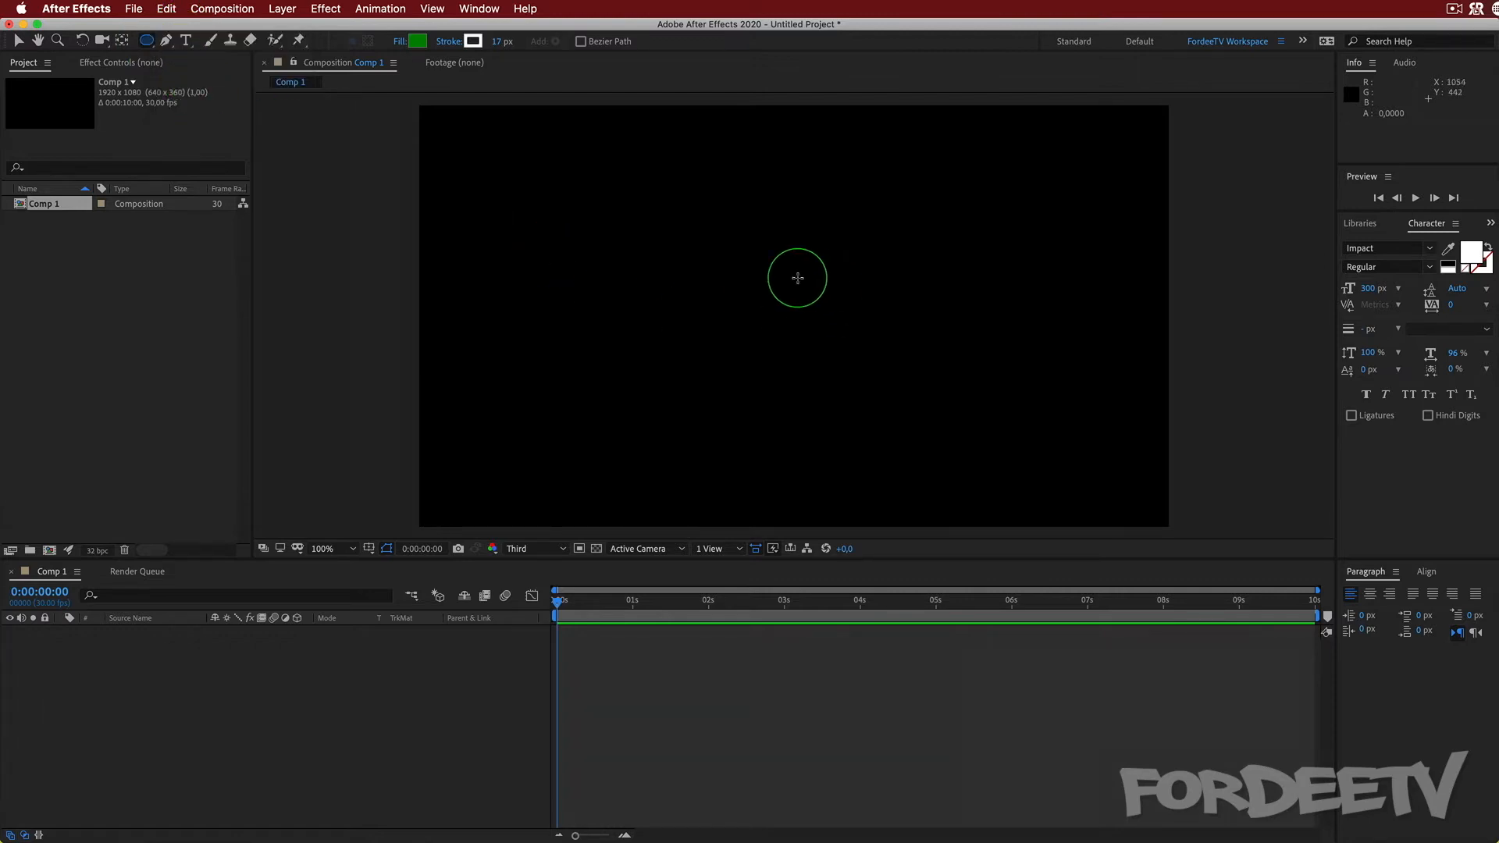
pyautogui.click(592, 175)
pyautogui.moveTo(592, 174); pyautogui.dragTo(679, 435)
pyautogui.moveTo(724, 366); pyautogui.dragTo(756, 283)
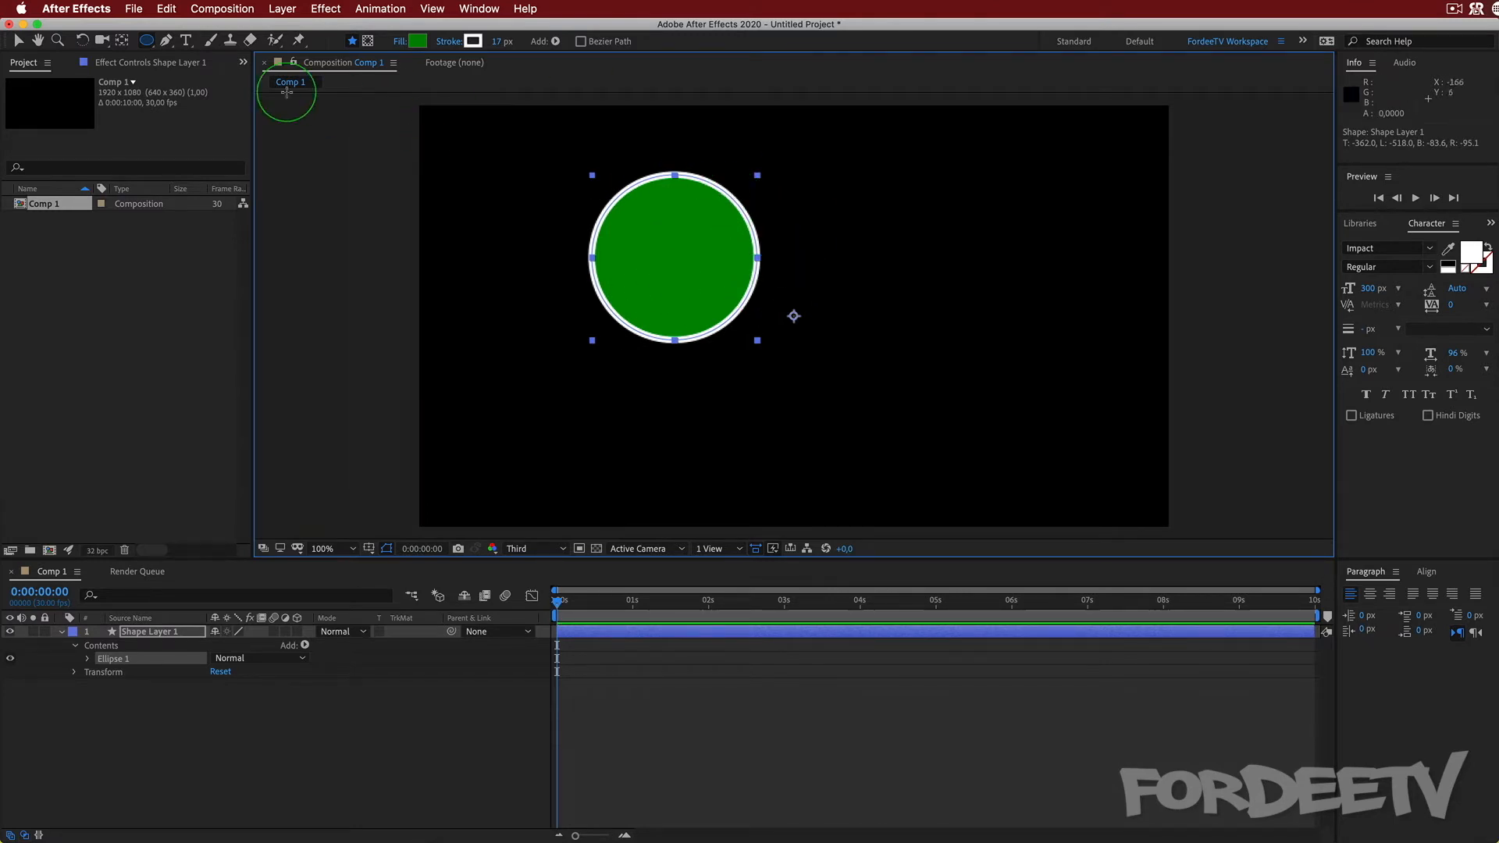
# - Try adding a rectangle beside the circle, undo it, and return to the Ellipse tool
pyautogui.moveTo(146, 40)
pyautogui.mouseDown()
pyautogui.moveTo(229, 63)
pyautogui.moveTo(218, 40)
pyautogui.mouseUp()
pyautogui.moveTo(847, 170)
pyautogui.mouseDown()
pyautogui.moveTo(986, 310)
pyautogui.moveTo(1065, 348)
pyautogui.moveTo(947, 288)
pyautogui.moveTo(1111, 431)
pyautogui.moveTo(959, 282)
pyautogui.mouseUp()
pyautogui.hotkey('ctrl', 'z')
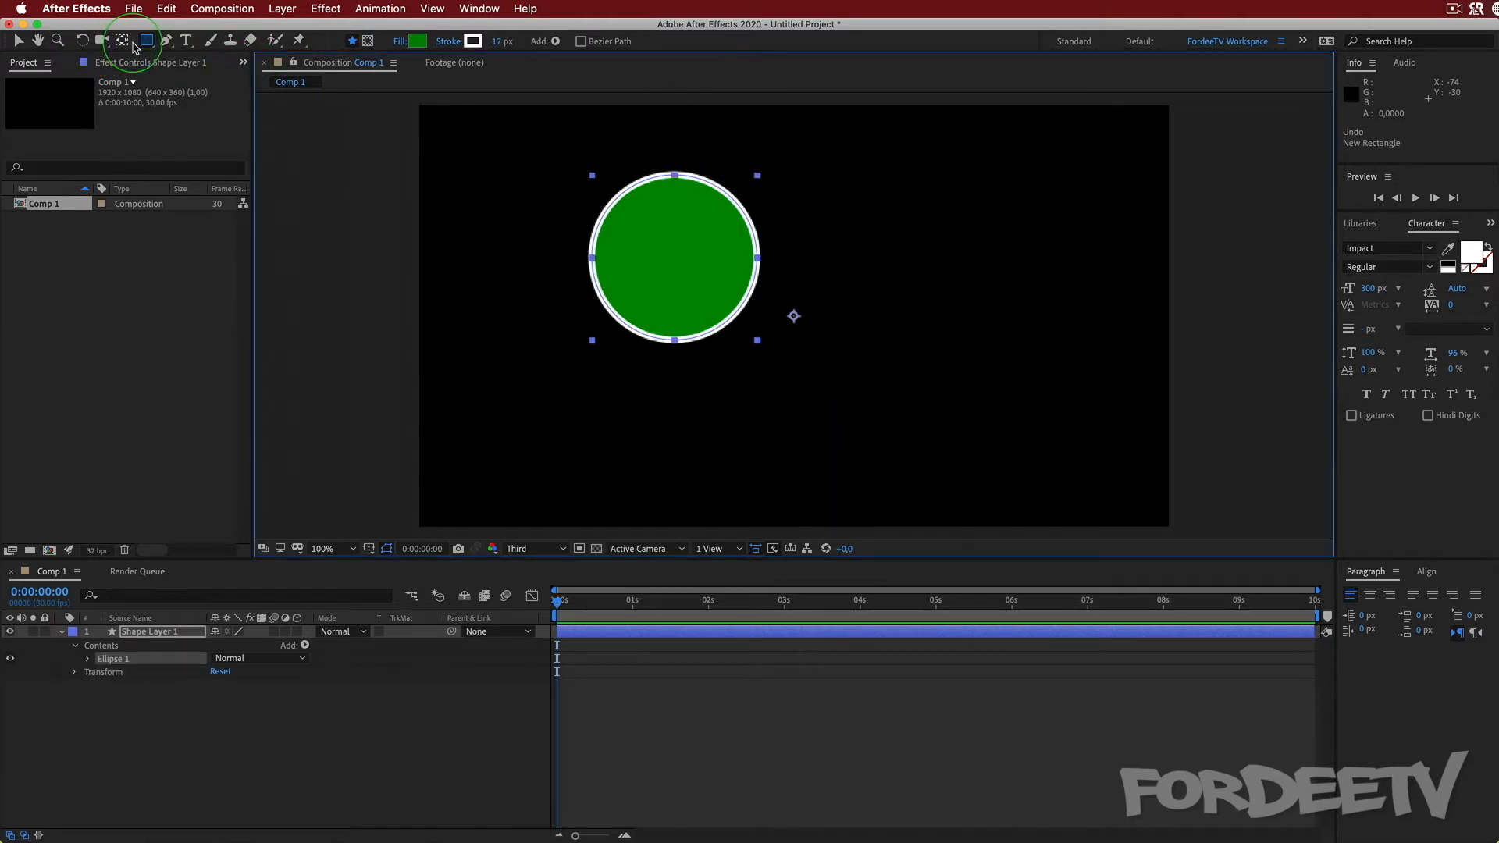
pyautogui.moveTo(134, 46); pyautogui.dragTo(195, 77)
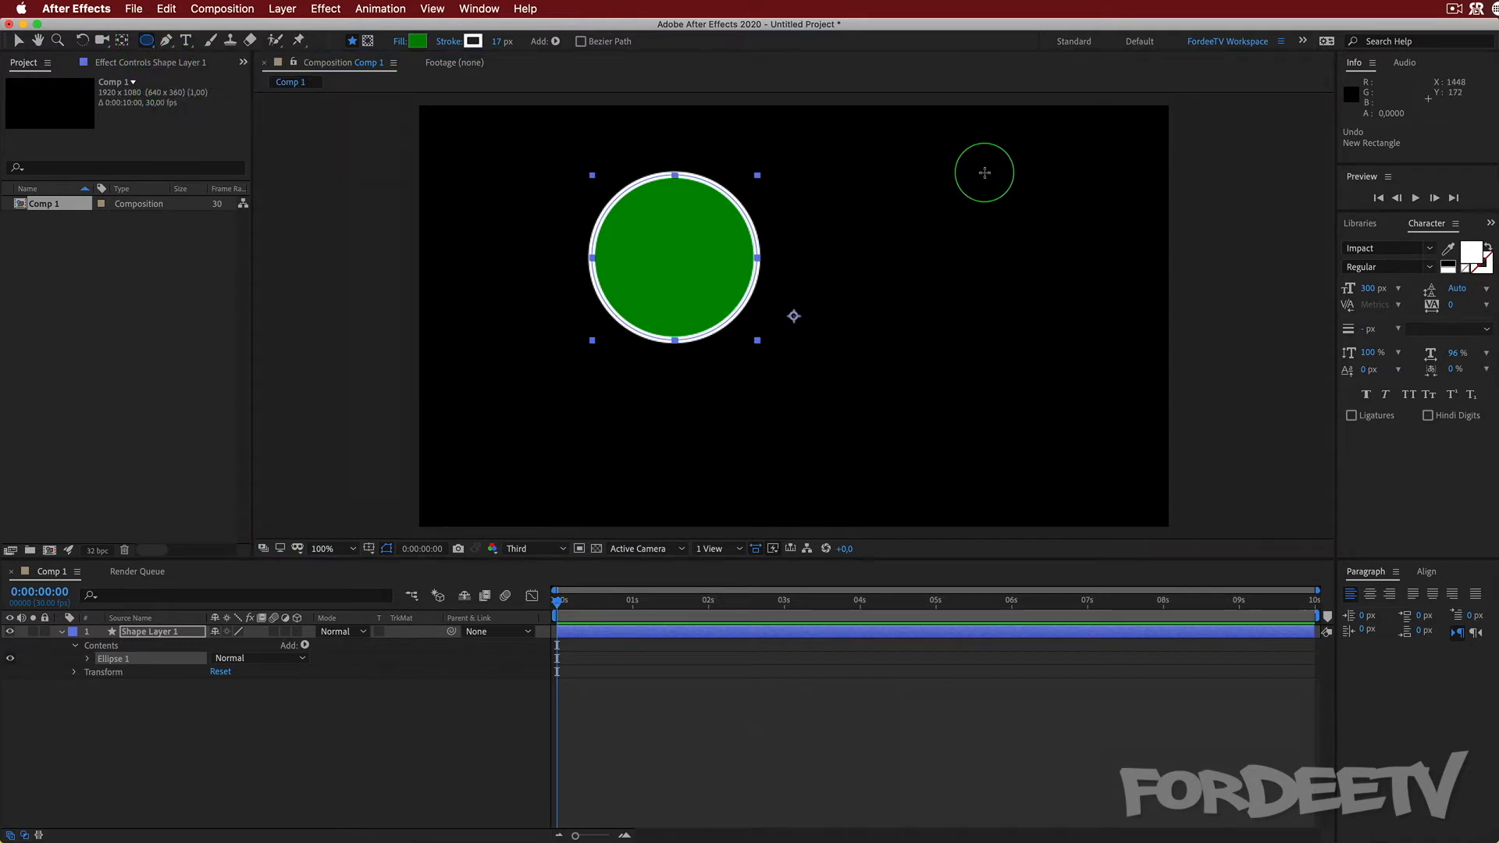
# - Delete the existing ellipse and draw a replacement circle in the composition's upper-left area within the same shape layer
pyautogui.click(100, 664)
pyautogui.press('Delete')
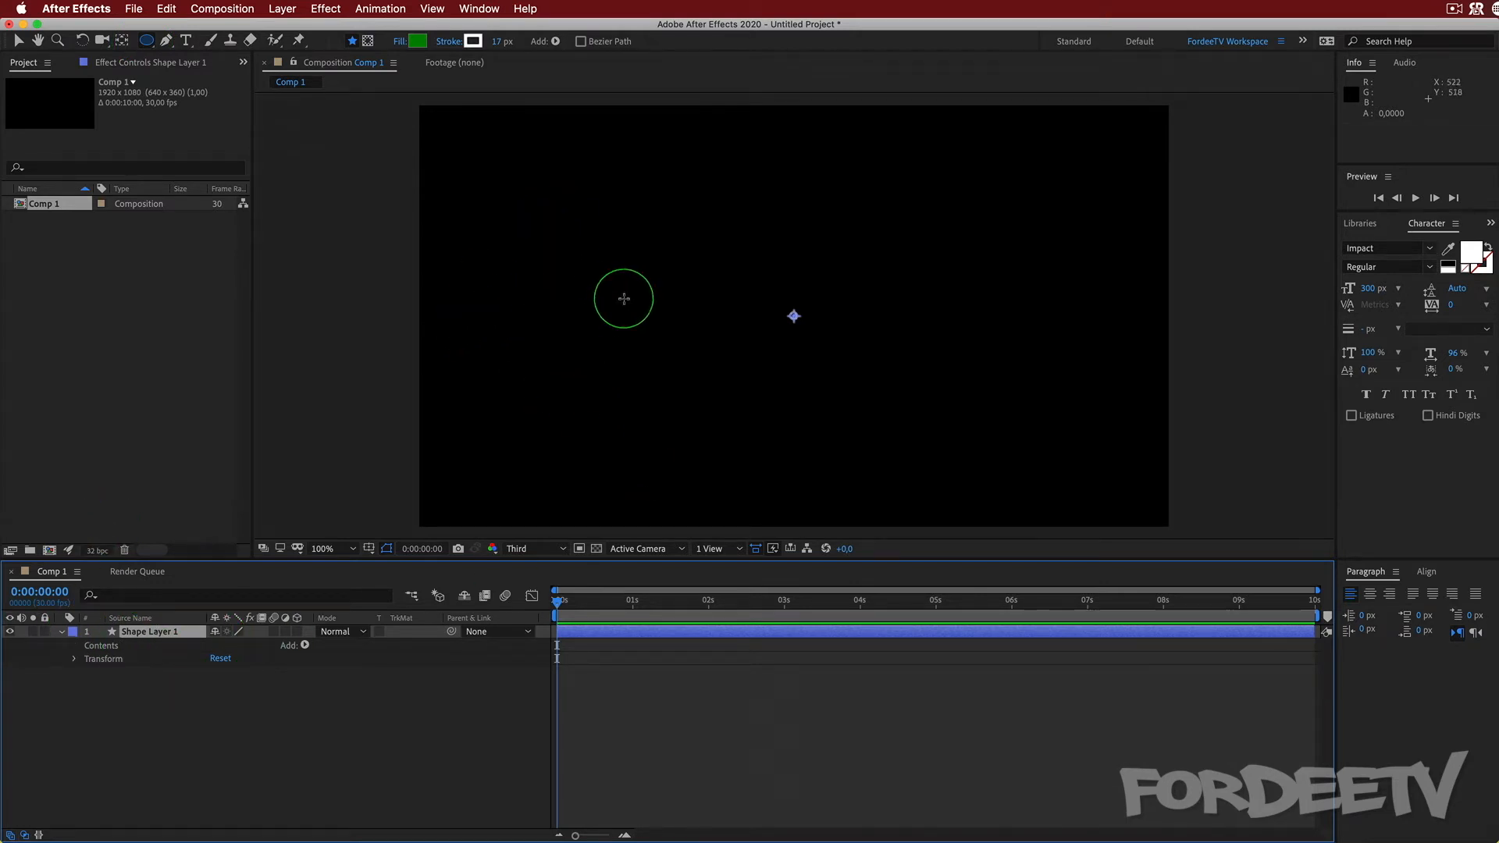
pyautogui.moveTo(652, 268); pyautogui.dragTo(795, 412)
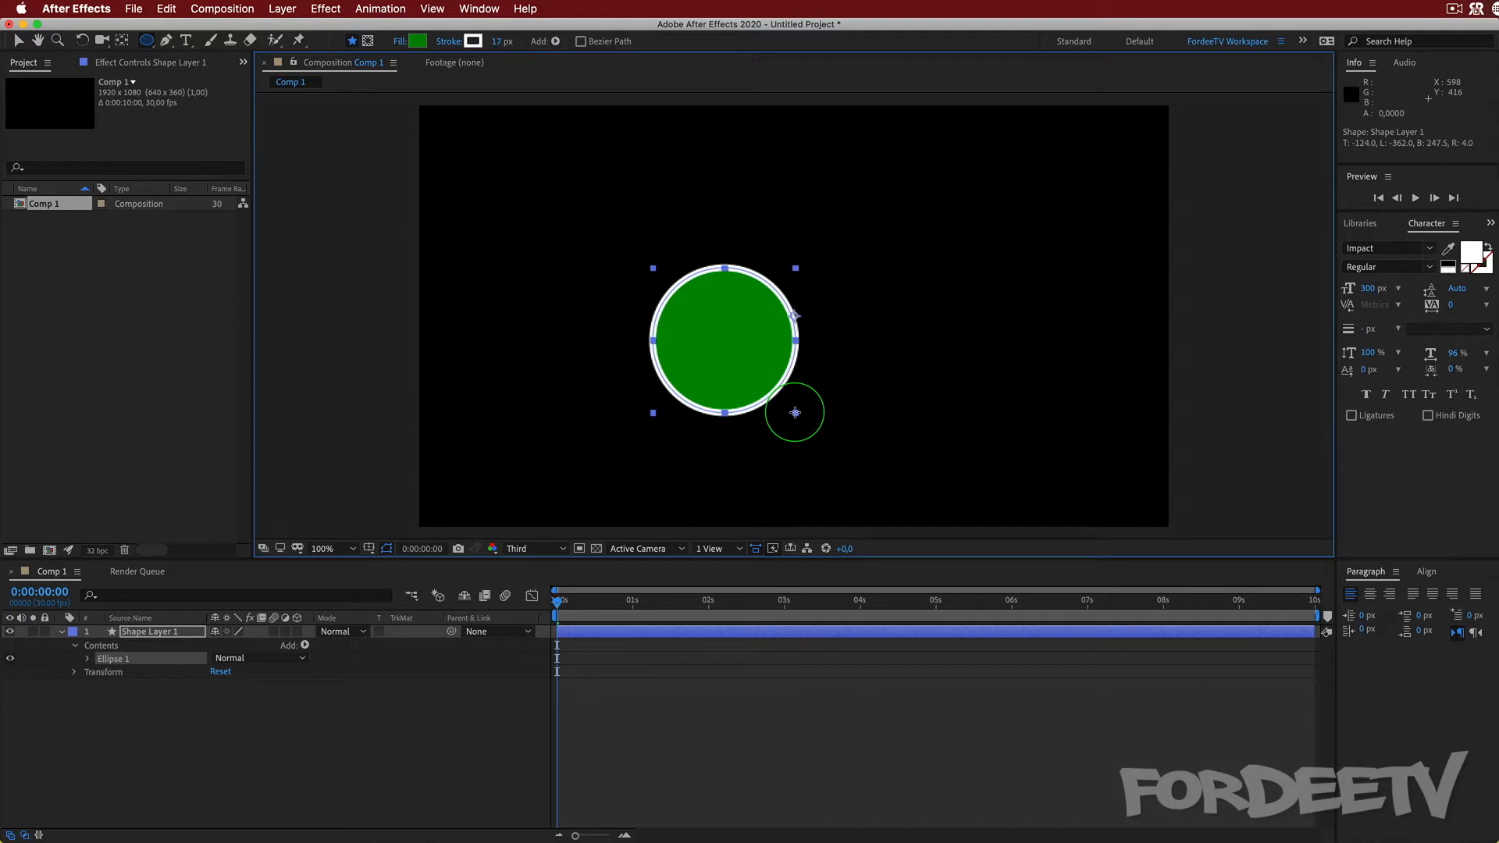
pyautogui.moveTo(795, 412)
pyautogui.mouseDown()
pyautogui.moveTo(653, 268)
pyautogui.moveTo(827, 419)
pyautogui.moveTo(743, 310)
pyautogui.mouseUp()
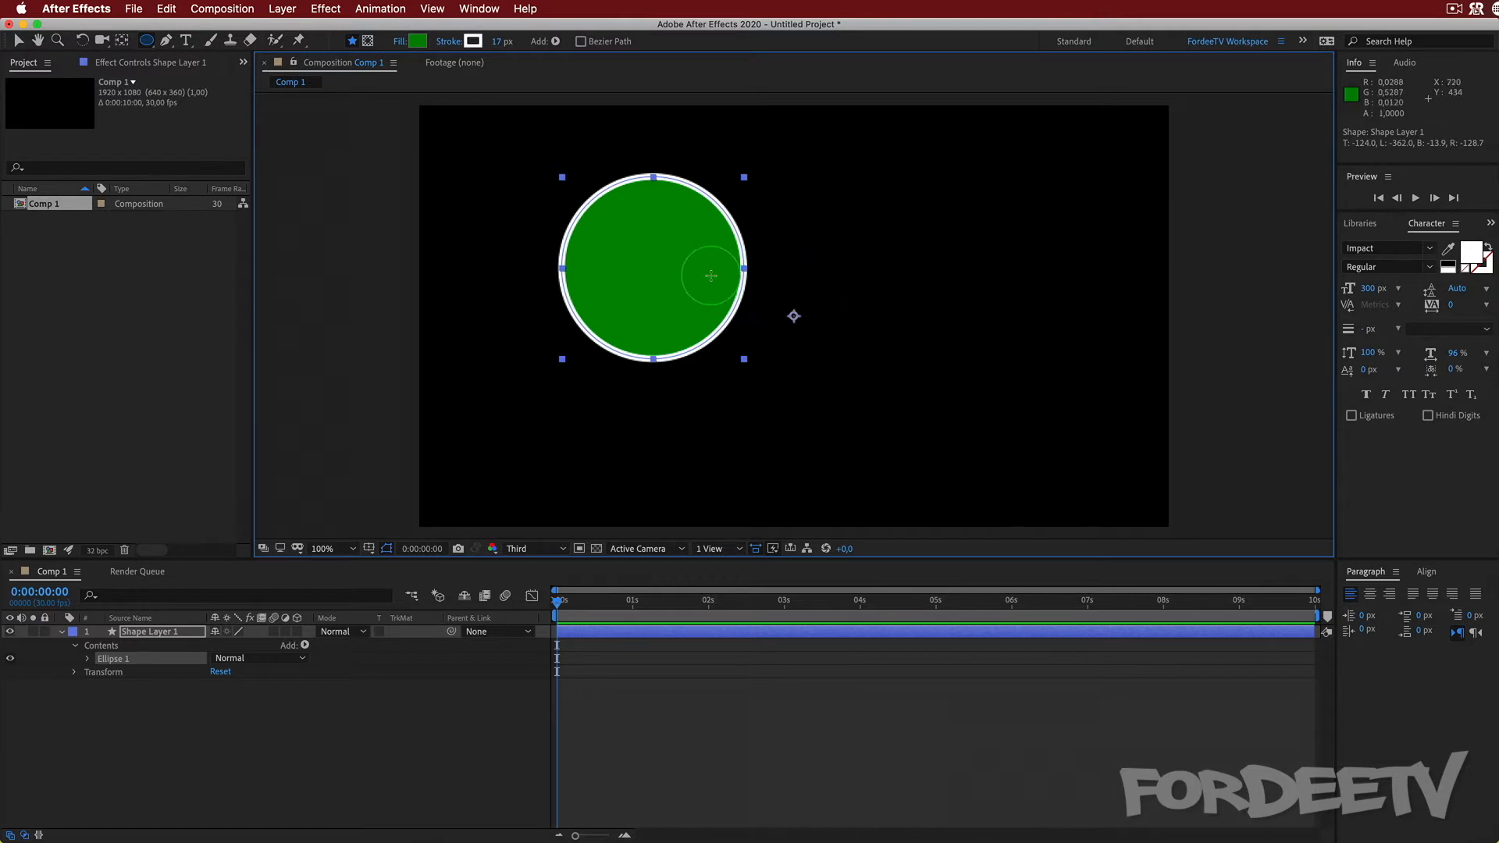
# - Add four more ellipses of varied sizes around the first circle in the same shape layer
pyautogui.moveTo(859, 265); pyautogui.dragTo(1068, 453)
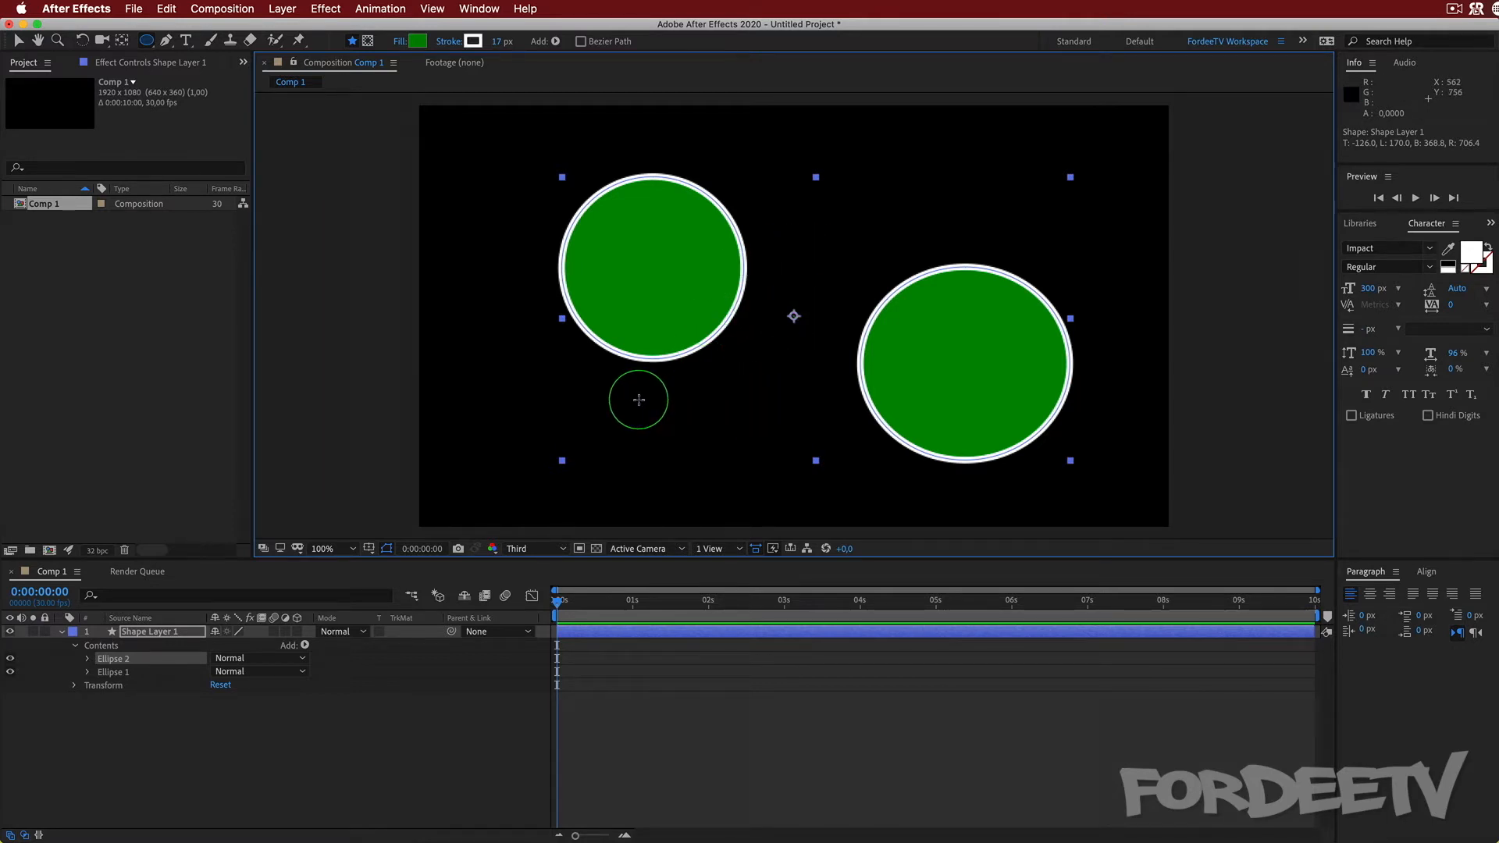
pyautogui.moveTo(636, 399)
pyautogui.mouseDown()
pyautogui.moveTo(742, 475)
pyautogui.moveTo(615, 480)
pyautogui.moveTo(1004, 154)
pyautogui.moveTo(680, 435)
pyautogui.moveTo(815, 265)
pyautogui.moveTo(696, 505)
pyautogui.moveTo(890, 208)
pyautogui.moveTo(901, 241)
pyautogui.mouseUp()
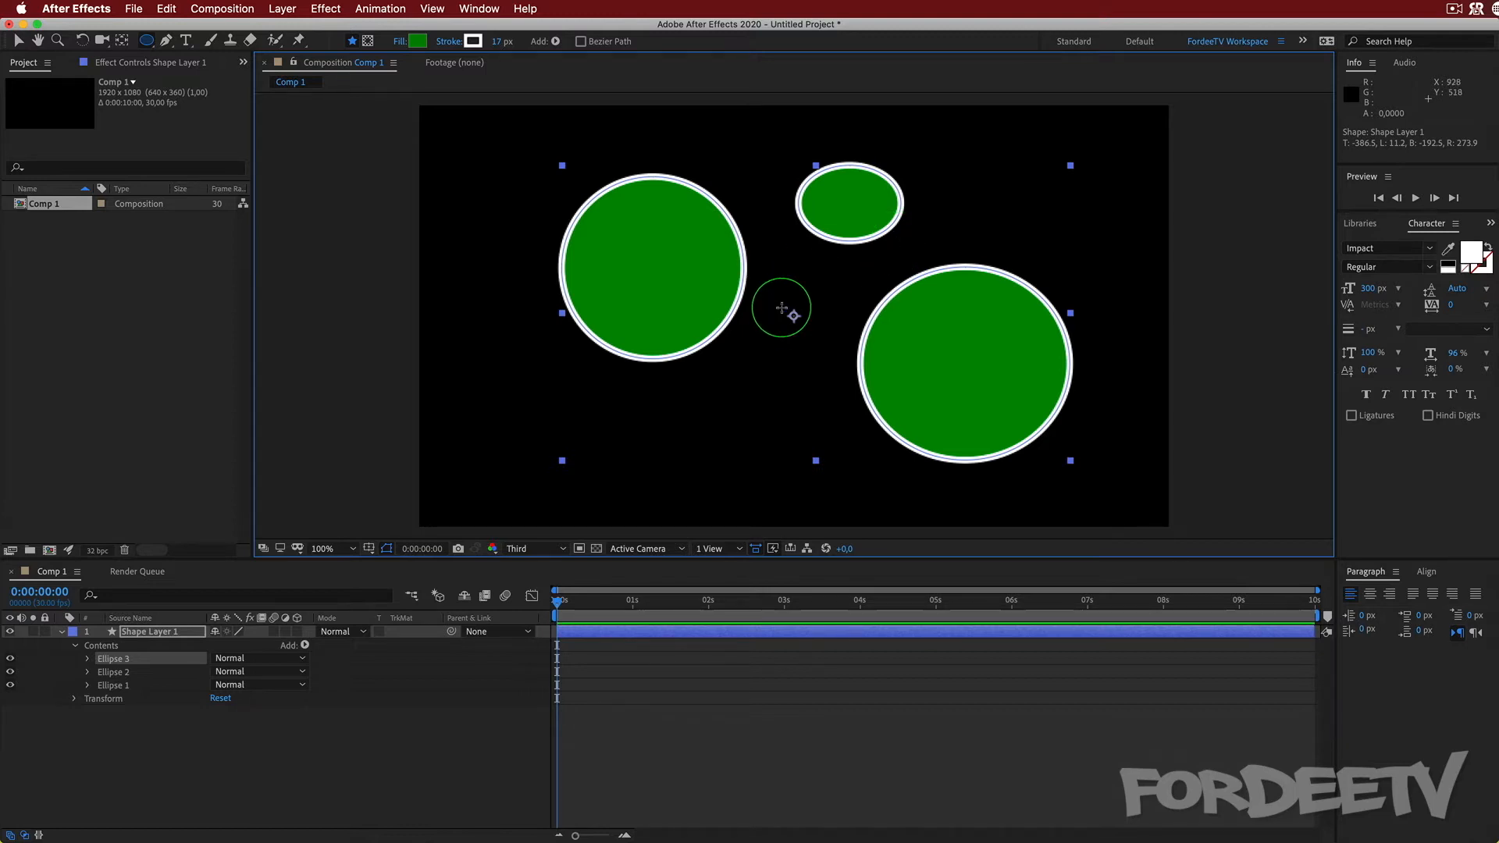
pyautogui.moveTo(781, 308)
pyautogui.mouseDown()
pyautogui.moveTo(625, 418)
pyautogui.moveTo(492, 377)
pyautogui.moveTo(479, 334)
pyautogui.moveTo(570, 425)
pyautogui.mouseUp()
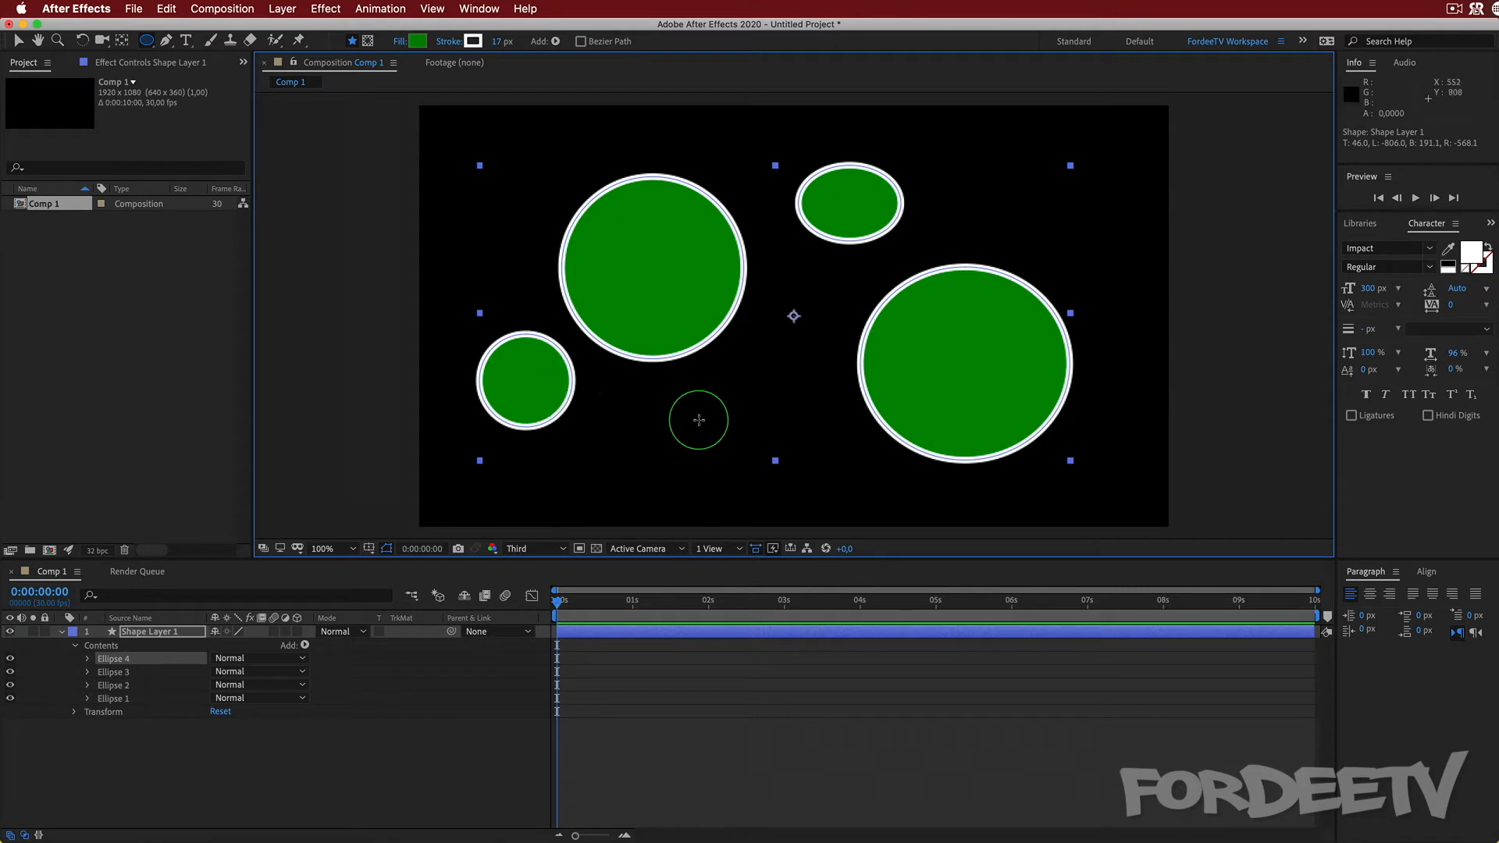
pyautogui.moveTo(703, 368); pyautogui.dragTo(836, 495)
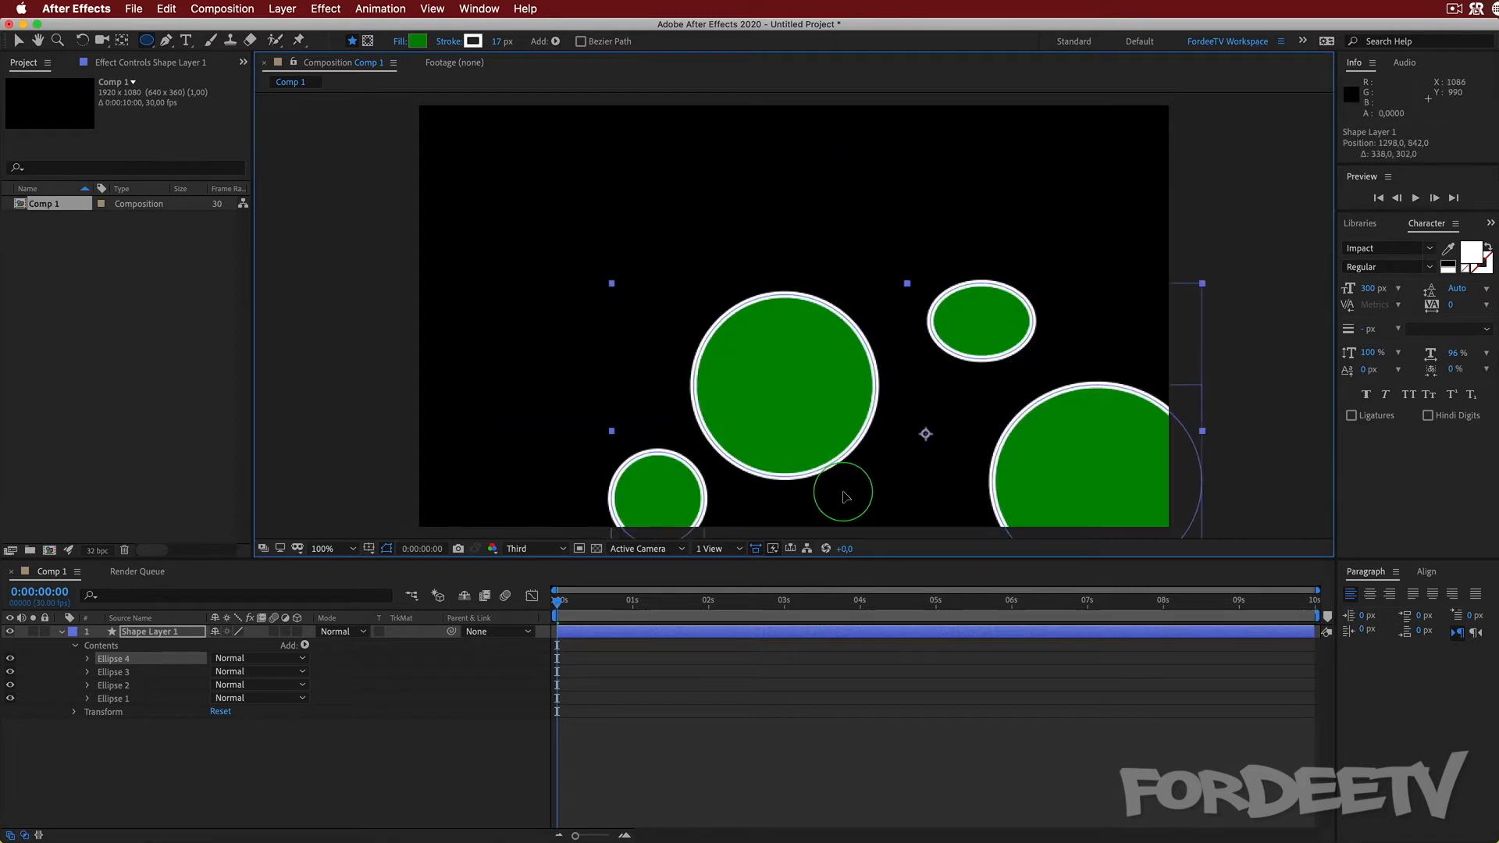
pyautogui.press('super+z')
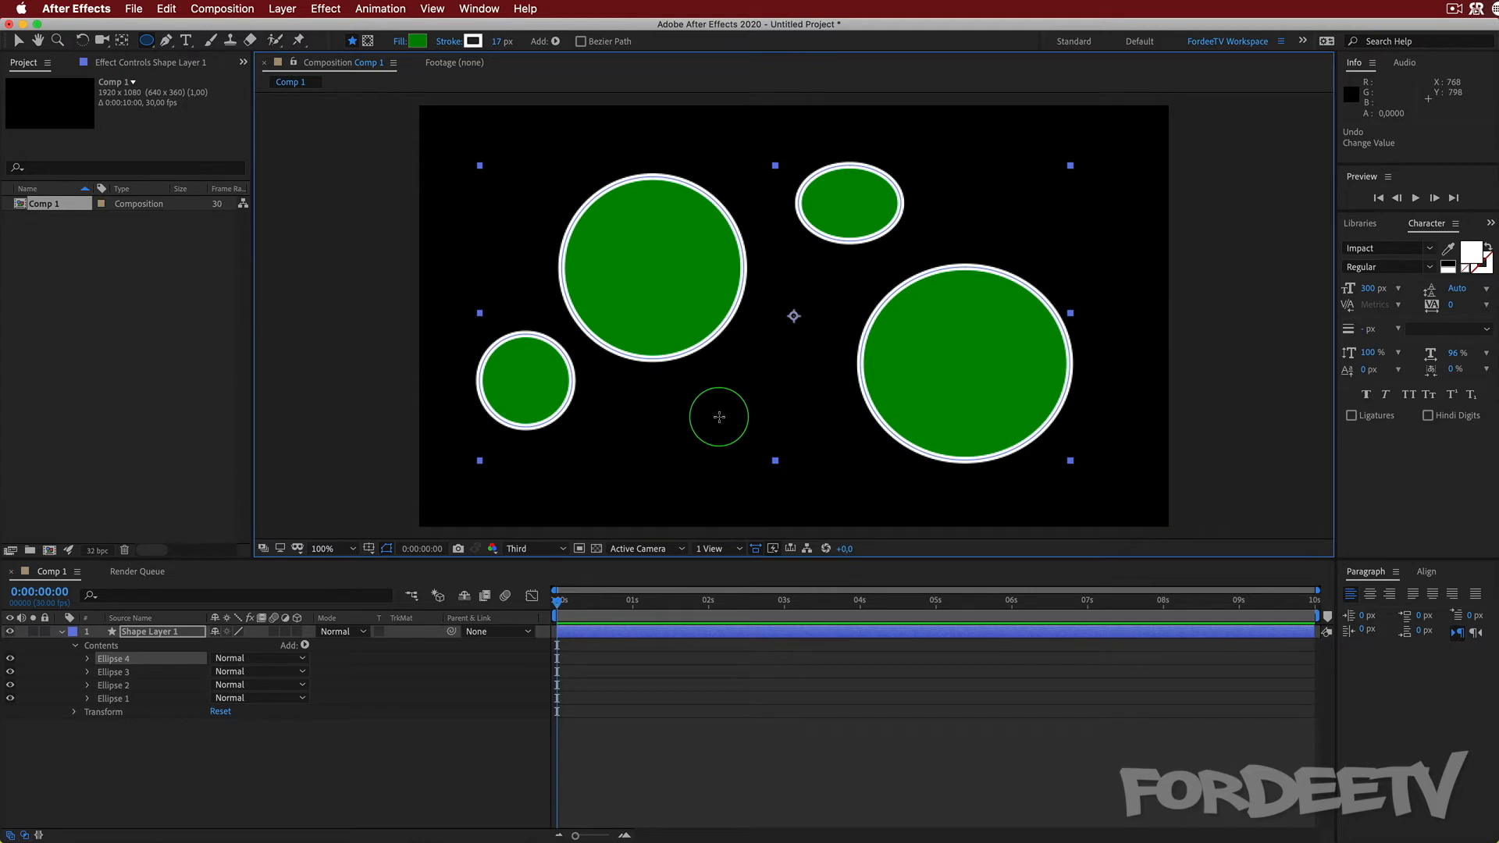
pyautogui.moveTo(719, 417)
pyautogui.mouseDown()
pyautogui.moveTo(692, 423)
pyautogui.moveTo(716, 387)
pyautogui.moveTo(776, 410)
pyautogui.moveTo(833, 471)
pyautogui.moveTo(746, 424)
pyautogui.moveTo(806, 454)
pyautogui.mouseUp()
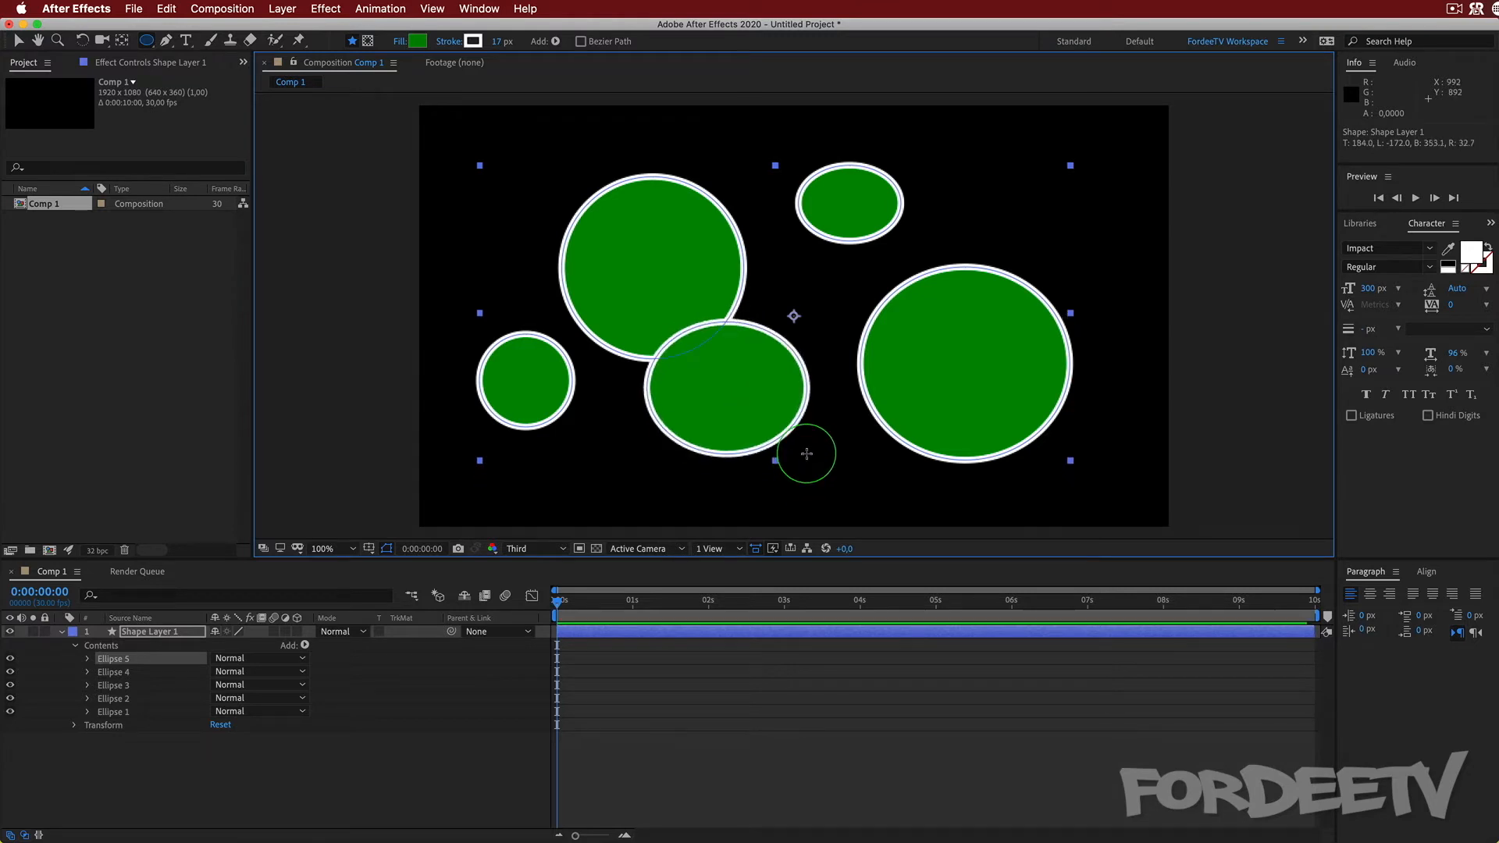
# - Delete the shape layer and draw a new circle about 471 px across at the composition's center
pyautogui.click(146, 635)
pyautogui.press('Delete')
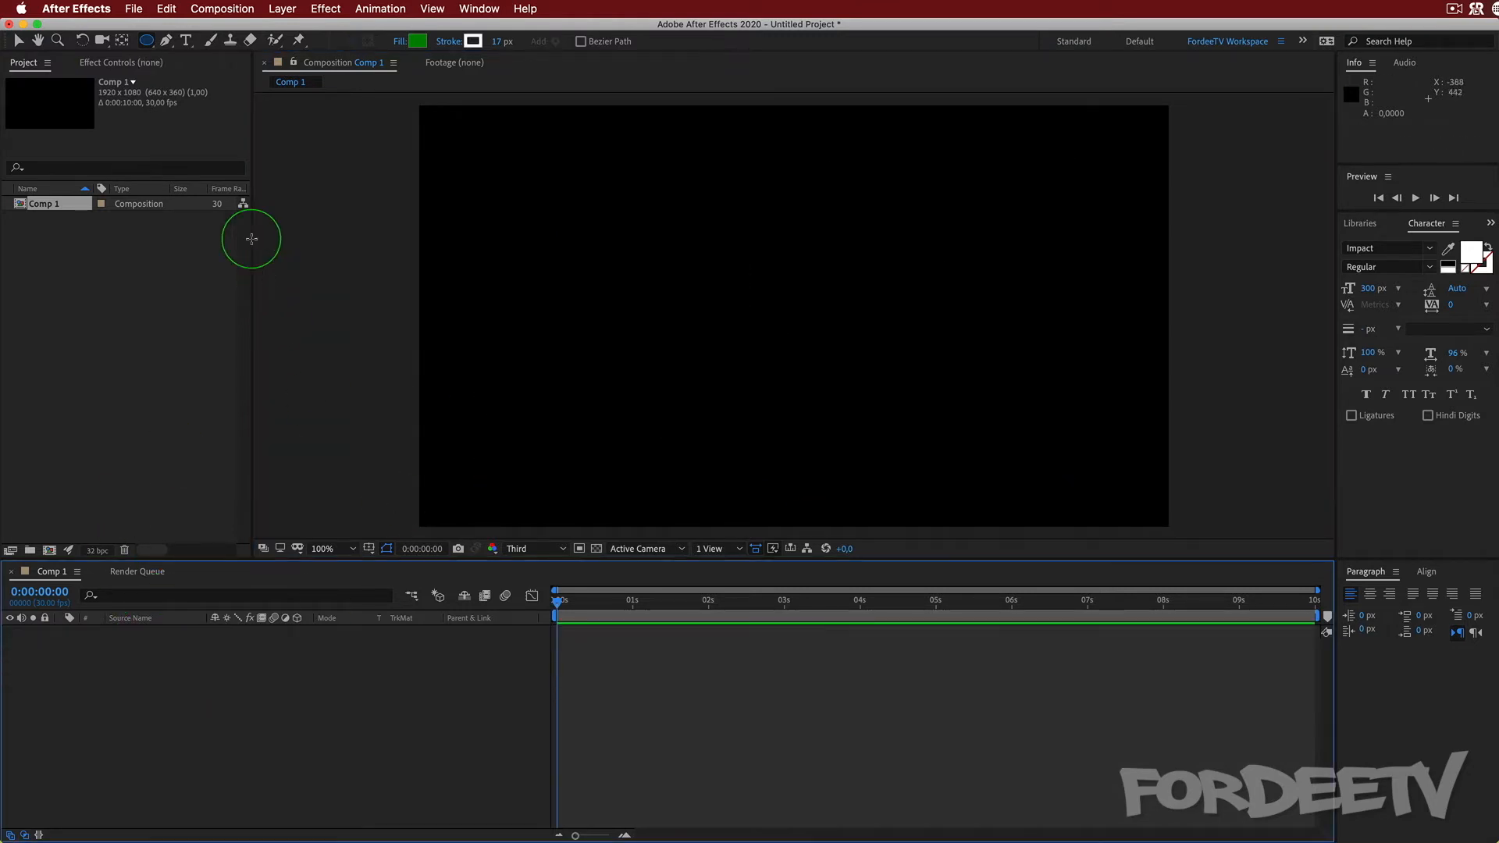
pyautogui.moveTo(740, 235)
pyautogui.mouseDown()
pyautogui.moveTo(888, 369)
pyautogui.moveTo(910, 419)
pyautogui.moveTo(874, 405)
pyautogui.mouseUp()
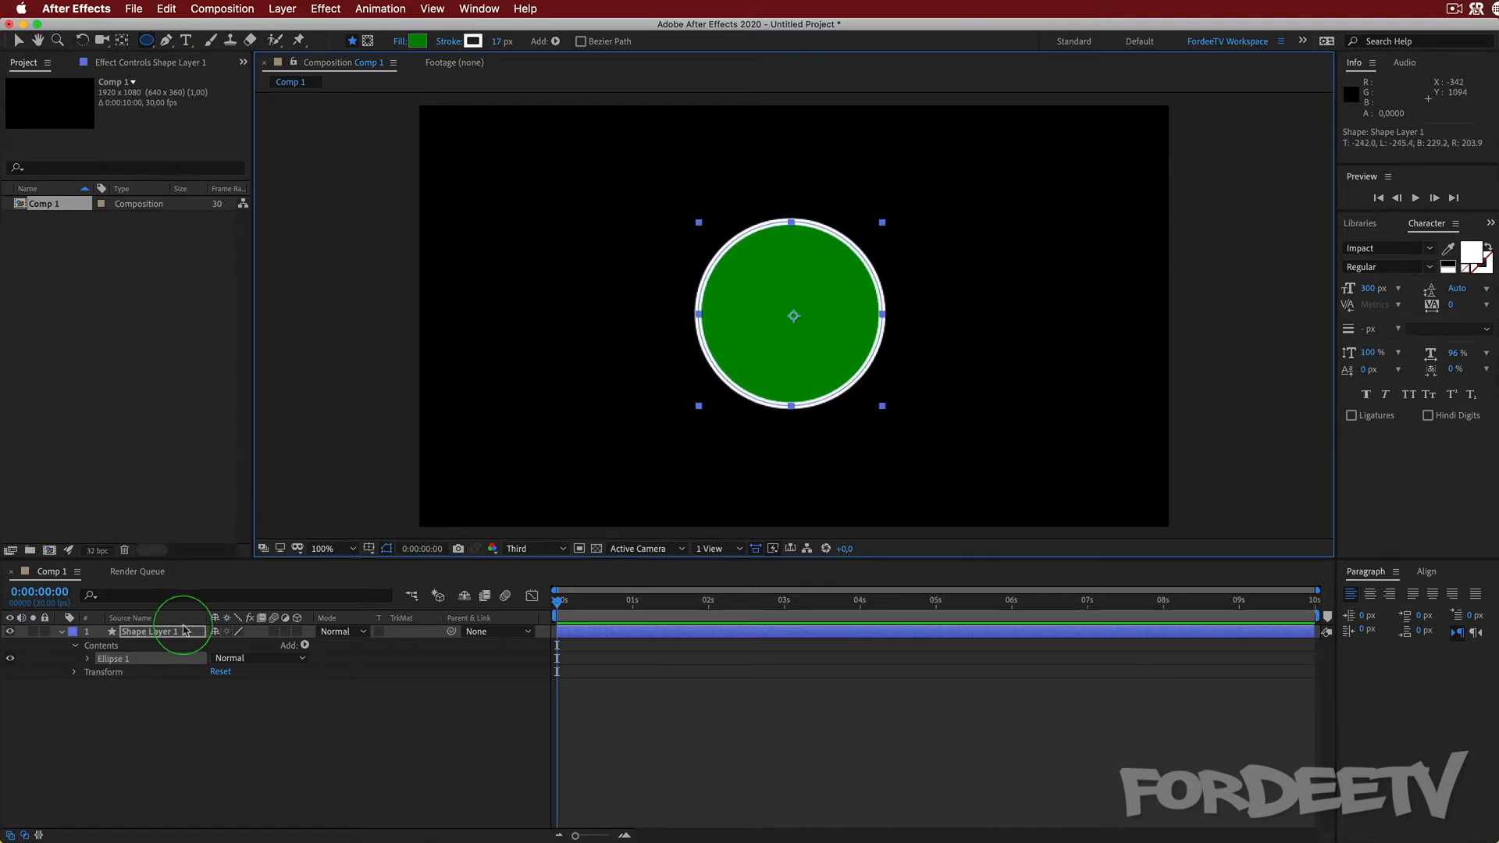
# - Expand Ellipse 1's path and transform properties and set the ellipse's skew to about 49
pyautogui.click(87, 661)
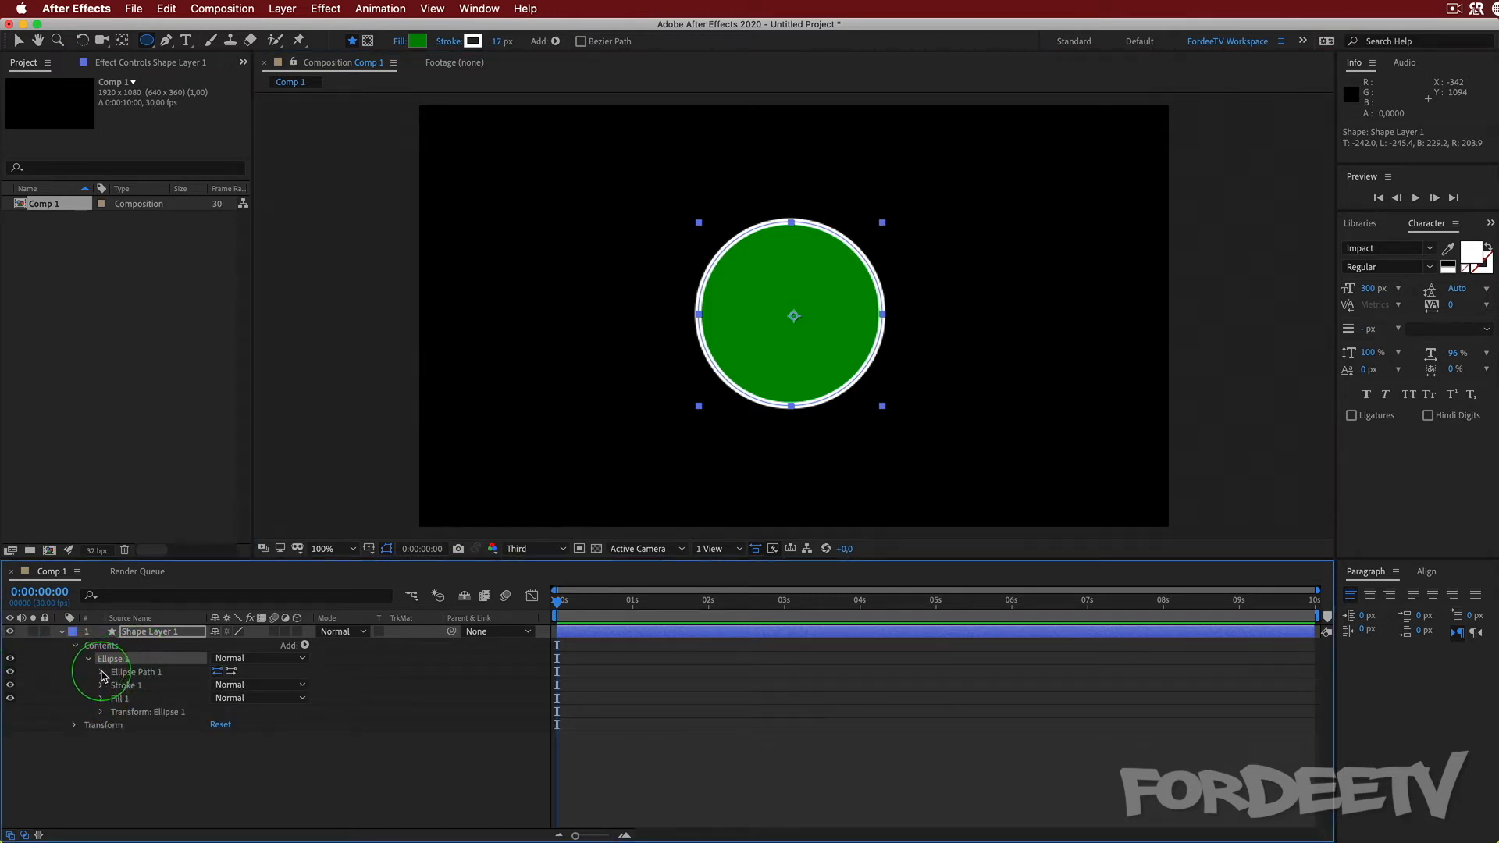
pyautogui.click(102, 673)
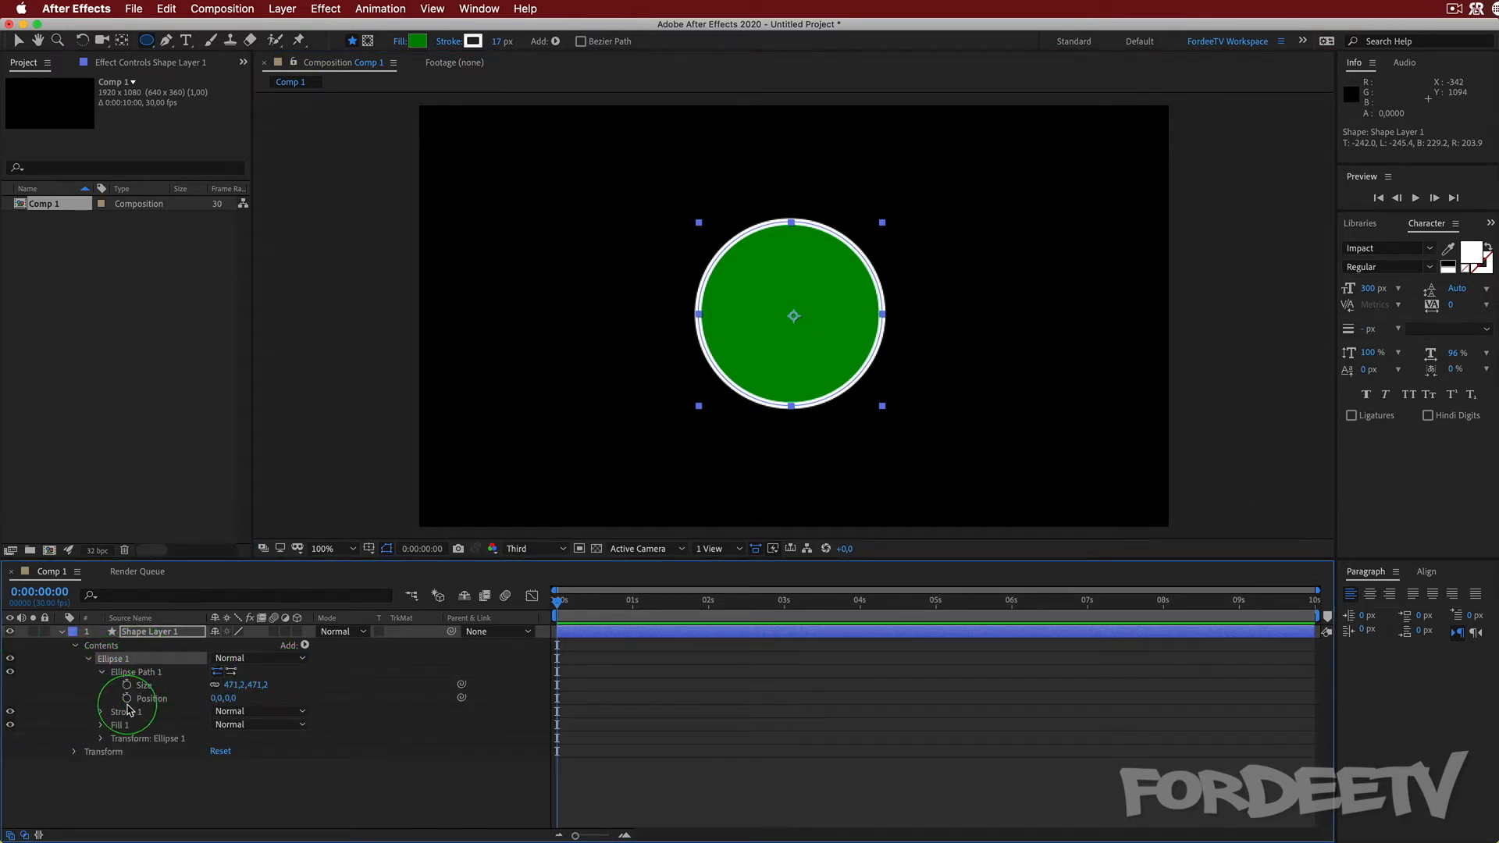
pyautogui.click(102, 738)
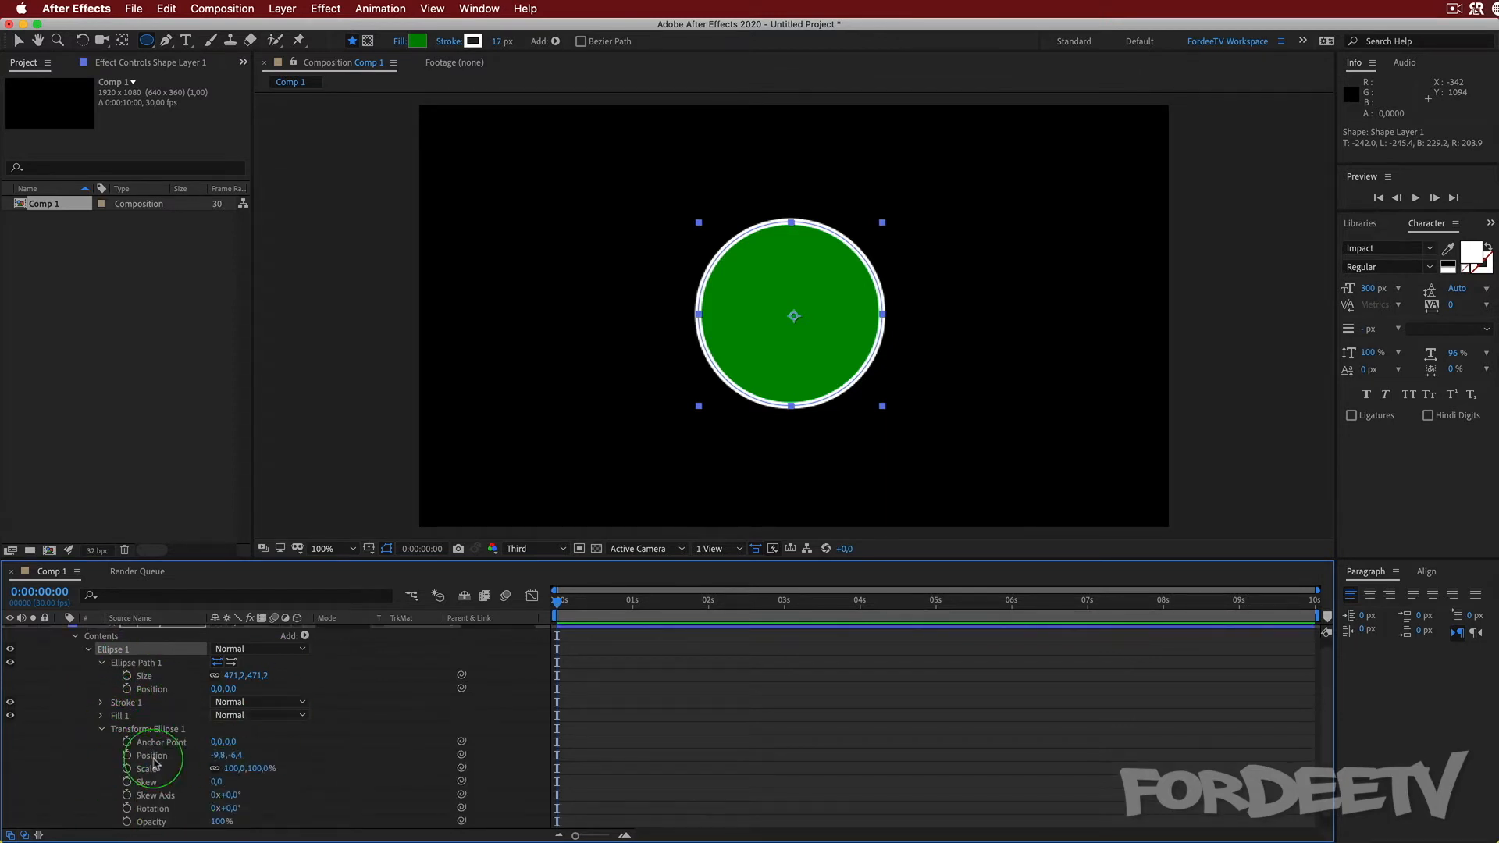
pyautogui.moveTo(217, 781); pyautogui.dragTo(254, 783)
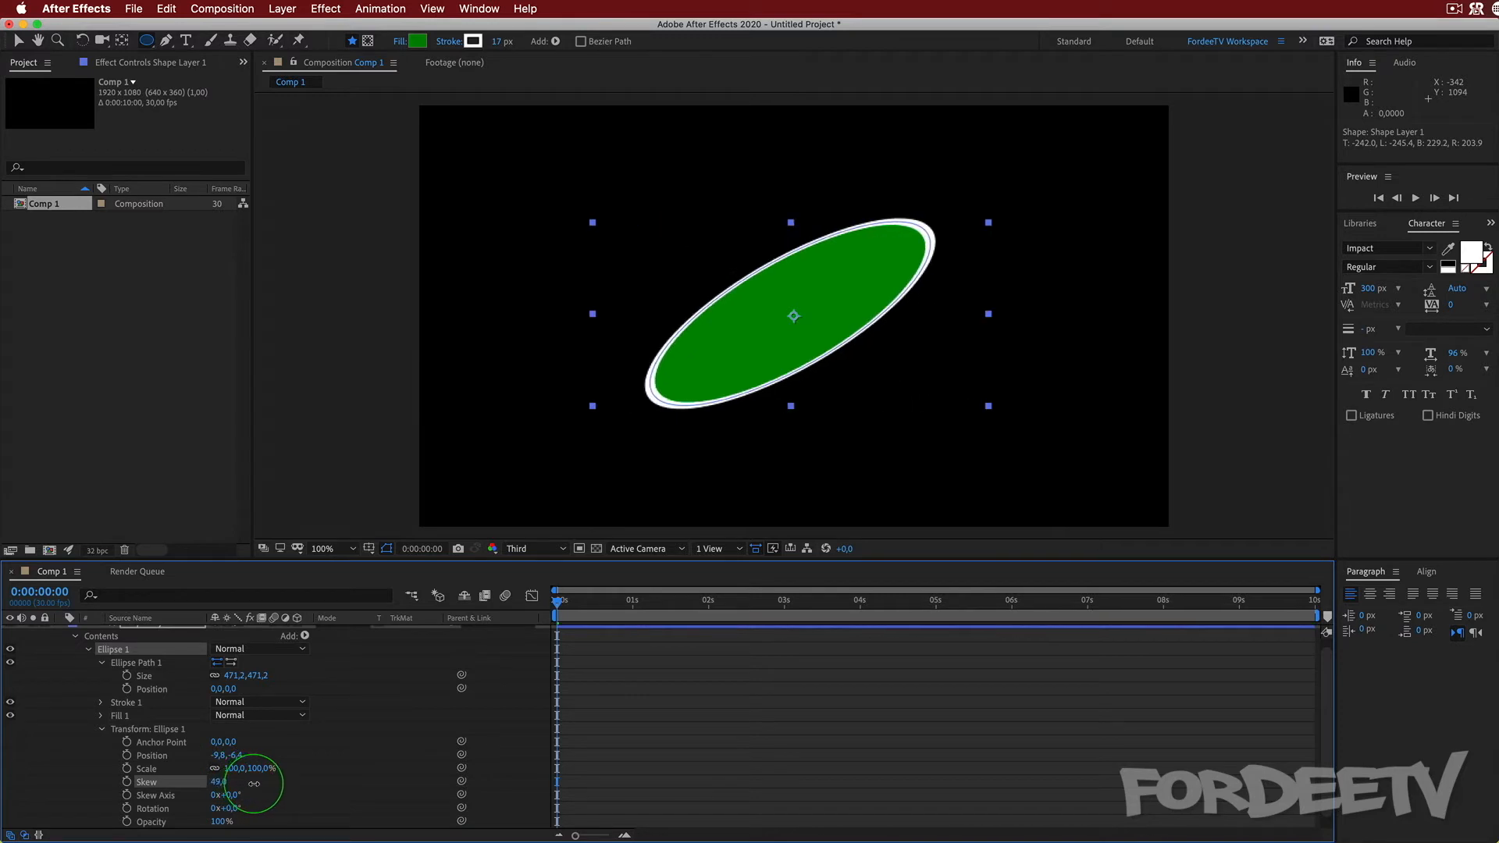
# - Undo the skew change on the ellipse and delete the shape layer
pyautogui.press('super+z')
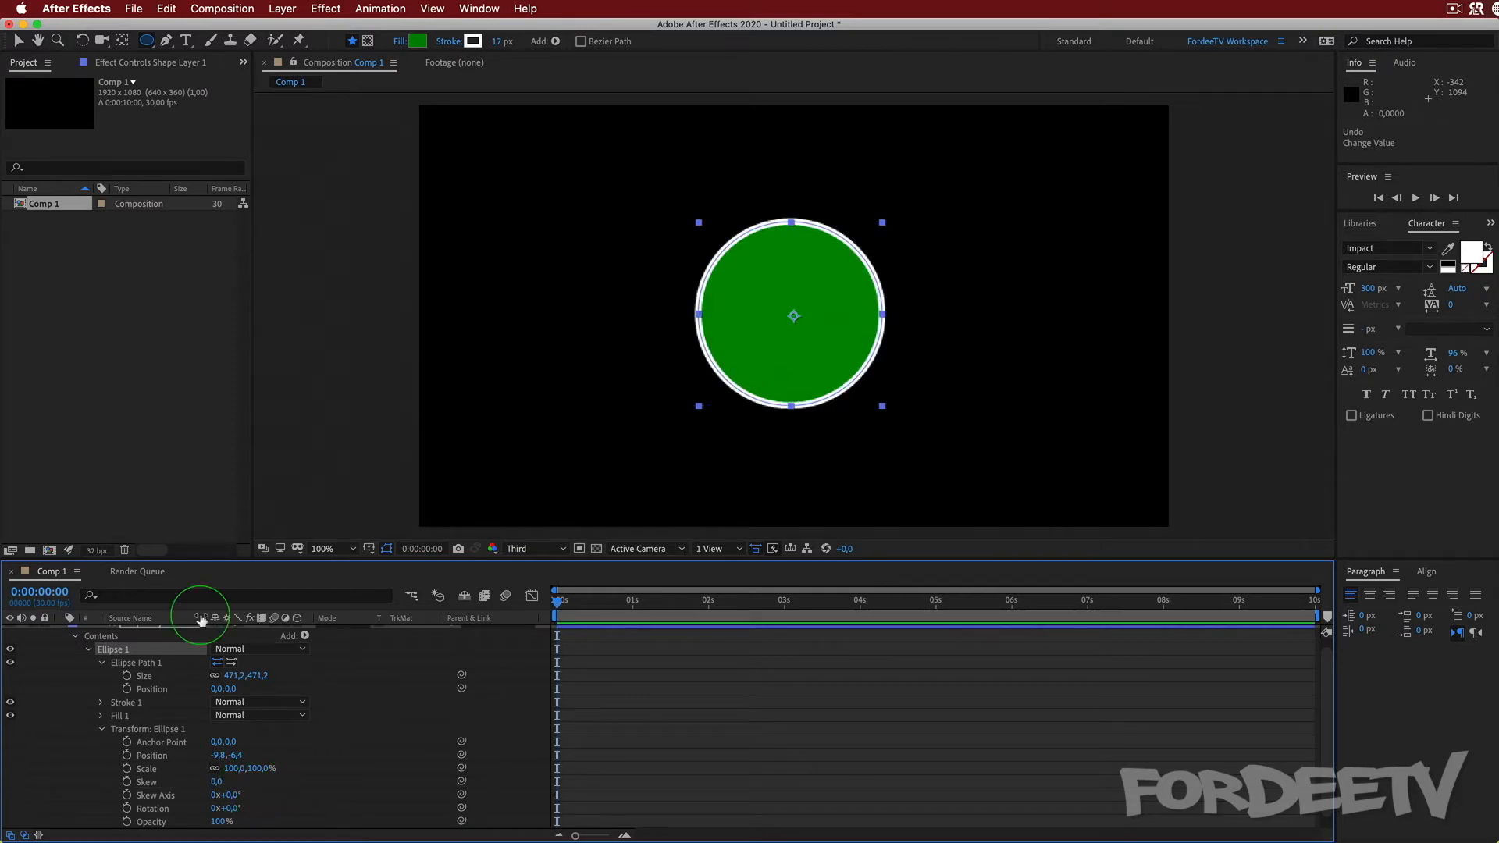
pyautogui.scroll(1, 125, 671)
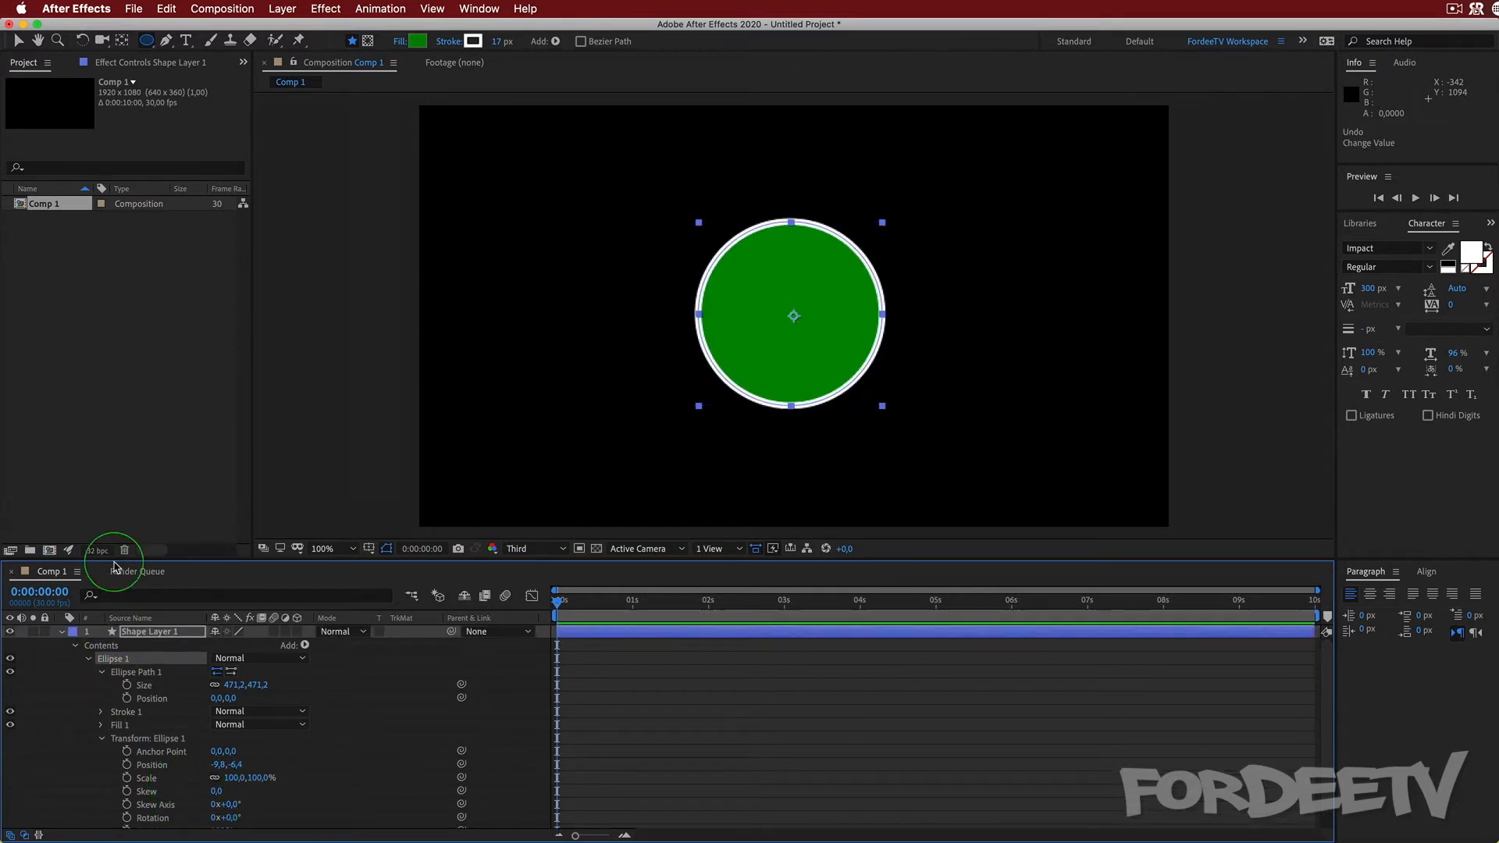
pyautogui.click(130, 636)
pyautogui.press('Delete')
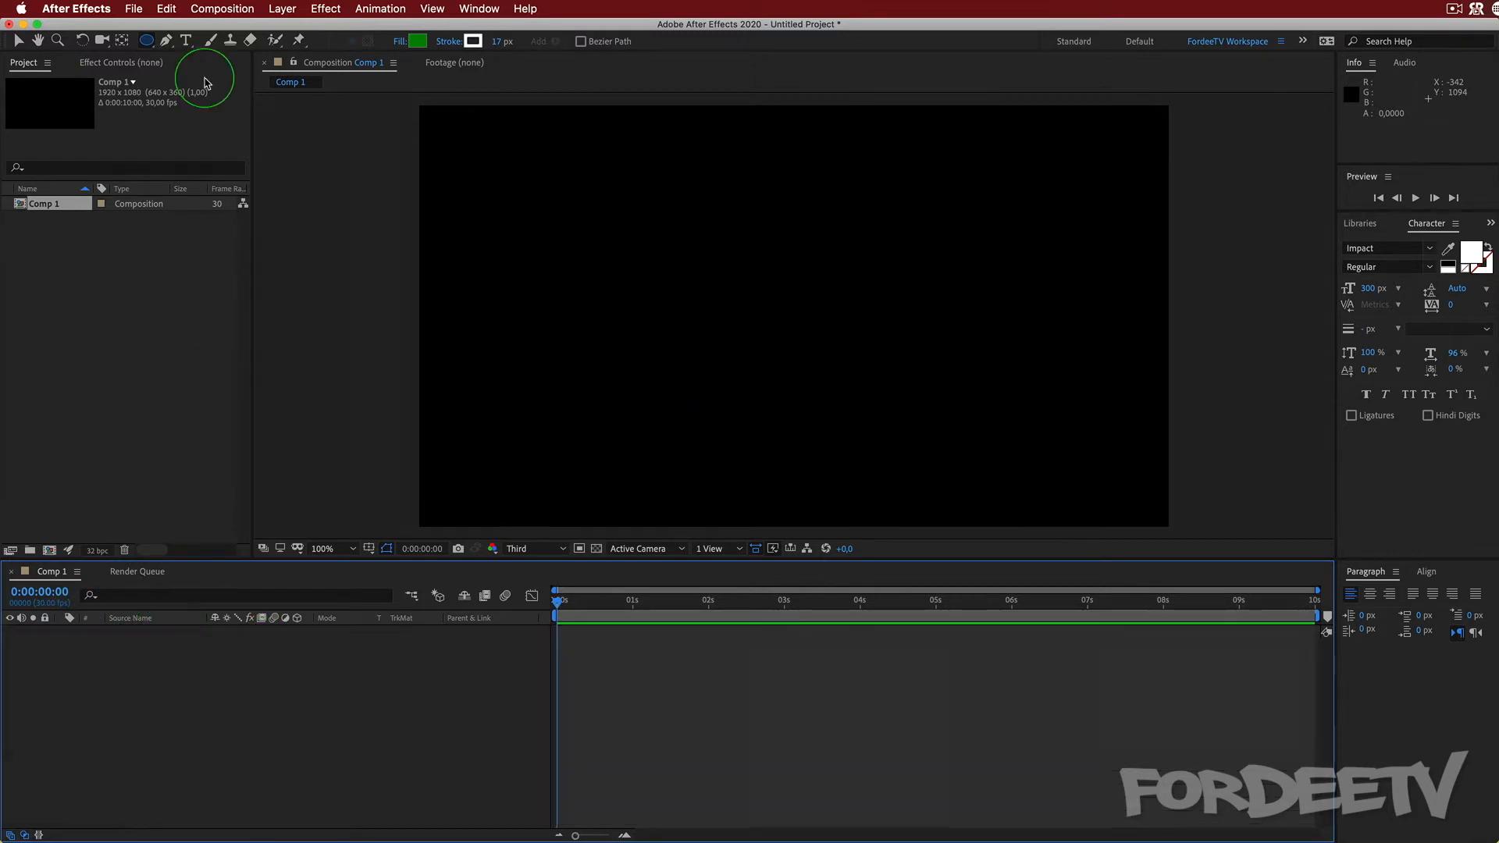
# - Draw a polygon with an outer radius of about 236 px at the composition's center, raising and lowering its number of sides while drawing
pyautogui.click(146, 41)
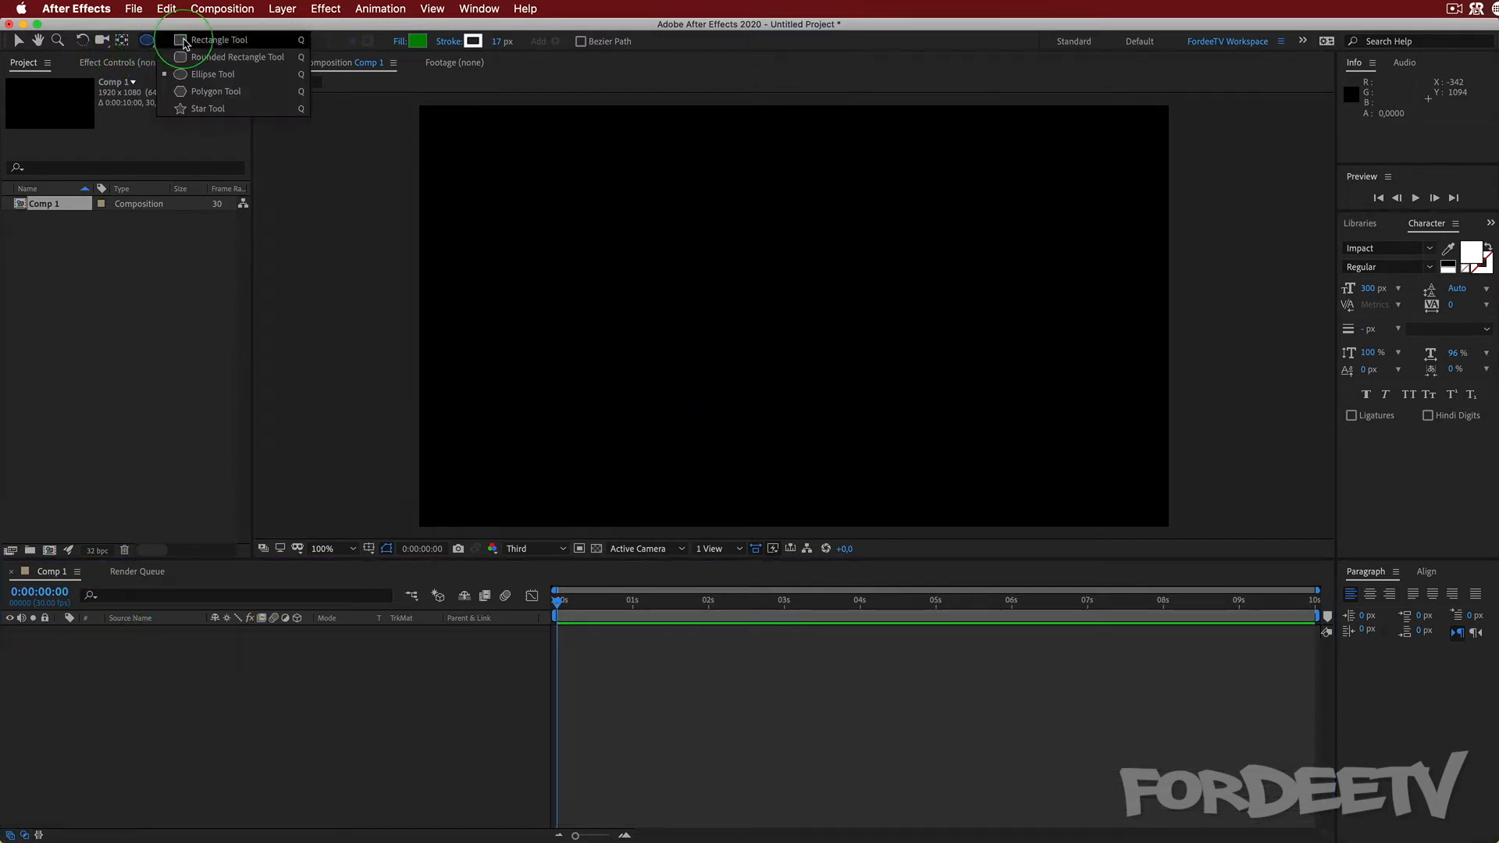
pyautogui.click(206, 91)
pyautogui.moveTo(710, 250)
pyautogui.mouseDown()
pyautogui.moveTo(831, 352)
pyautogui.moveTo(792, 286)
pyautogui.moveTo(898, 382)
pyautogui.moveTo(872, 360)
pyautogui.mouseUp()
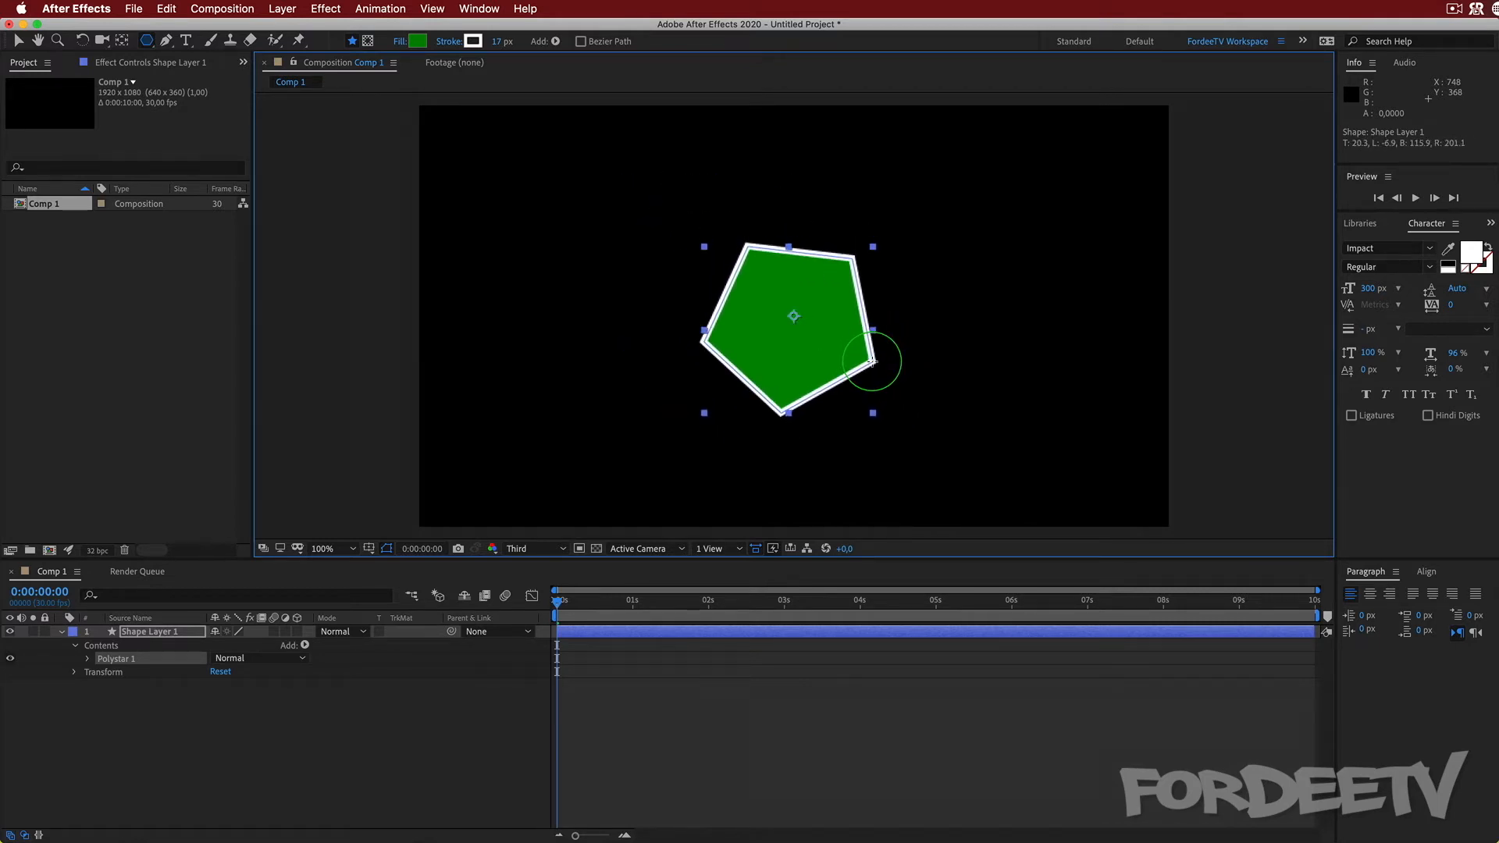
pyautogui.press('Up')
pyautogui.press('Up')
pyautogui.moveTo(872, 361); pyautogui.dragTo(872, 367)
pyautogui.press('Down')
pyautogui.press('Down')
pyautogui.press('Down')
pyautogui.press('Up')
pyautogui.press('Up')
pyautogui.press('Up')
pyautogui.press('Down')
pyautogui.press('Down')
pyautogui.press('Down')
pyautogui.press('Down')
pyautogui.press('Up')
pyautogui.press('Up')
pyautogui.press('Up')
pyautogui.press('Up')
pyautogui.press('Up')
pyautogui.press('Up')
pyautogui.press('Up')
pyautogui.press('Up')
pyautogui.press('Up')
pyautogui.press('Up')
pyautogui.press('Up')
pyautogui.press('Up')
pyautogui.press('Up')
pyautogui.press('Up')
pyautogui.press('Up')
pyautogui.press('Up')
pyautogui.press('Up')
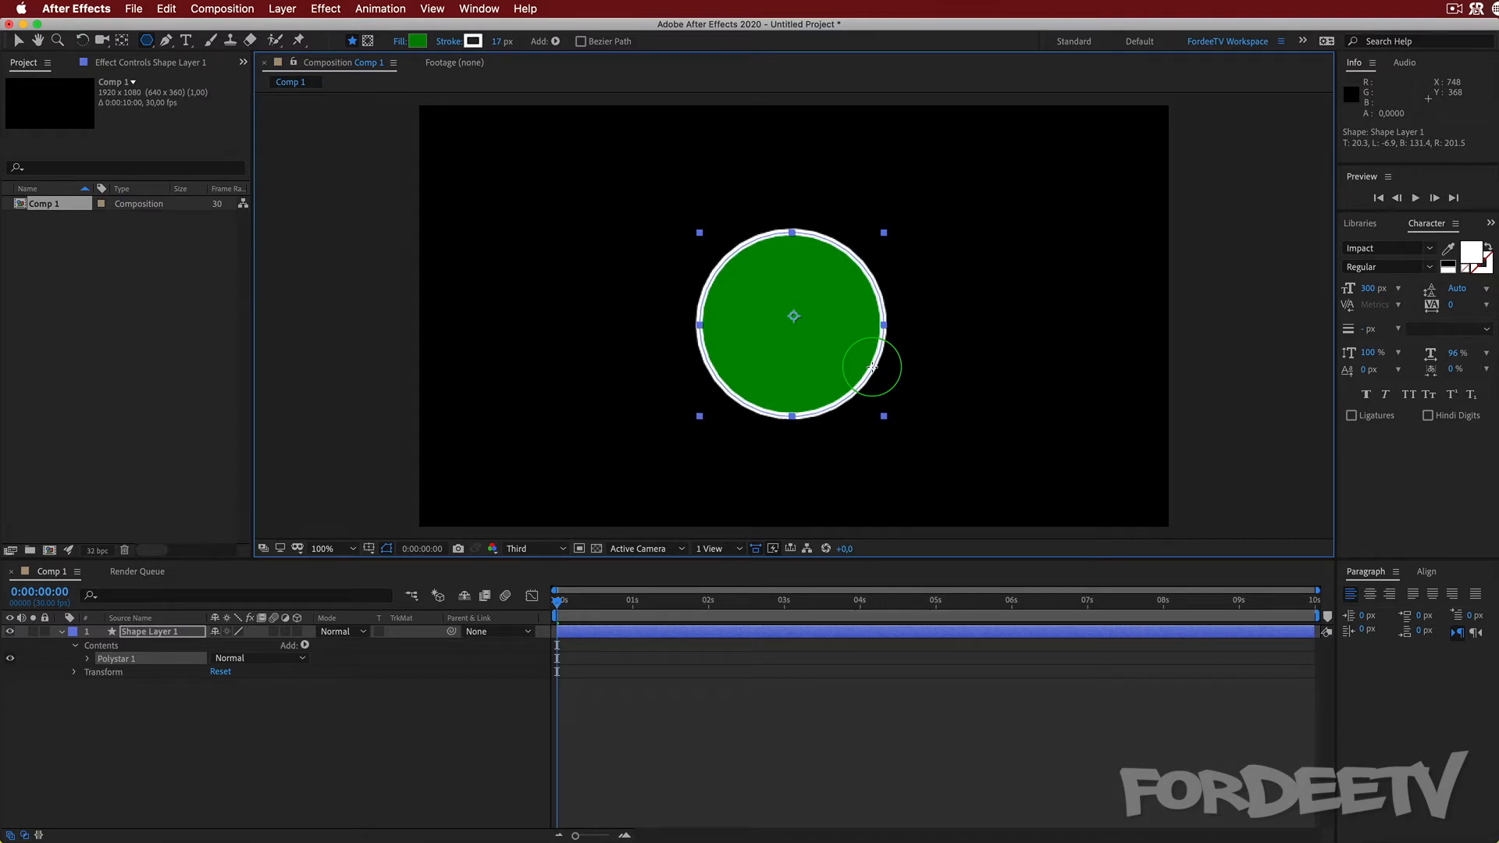
pyautogui.press('Down')
pyautogui.press('Down')
pyautogui.press('Down')
pyautogui.press('Down')
pyautogui.press('Down')
pyautogui.press('Down')
pyautogui.press('Down')
pyautogui.press('Down')
pyautogui.press('Down')
pyautogui.press('Down')
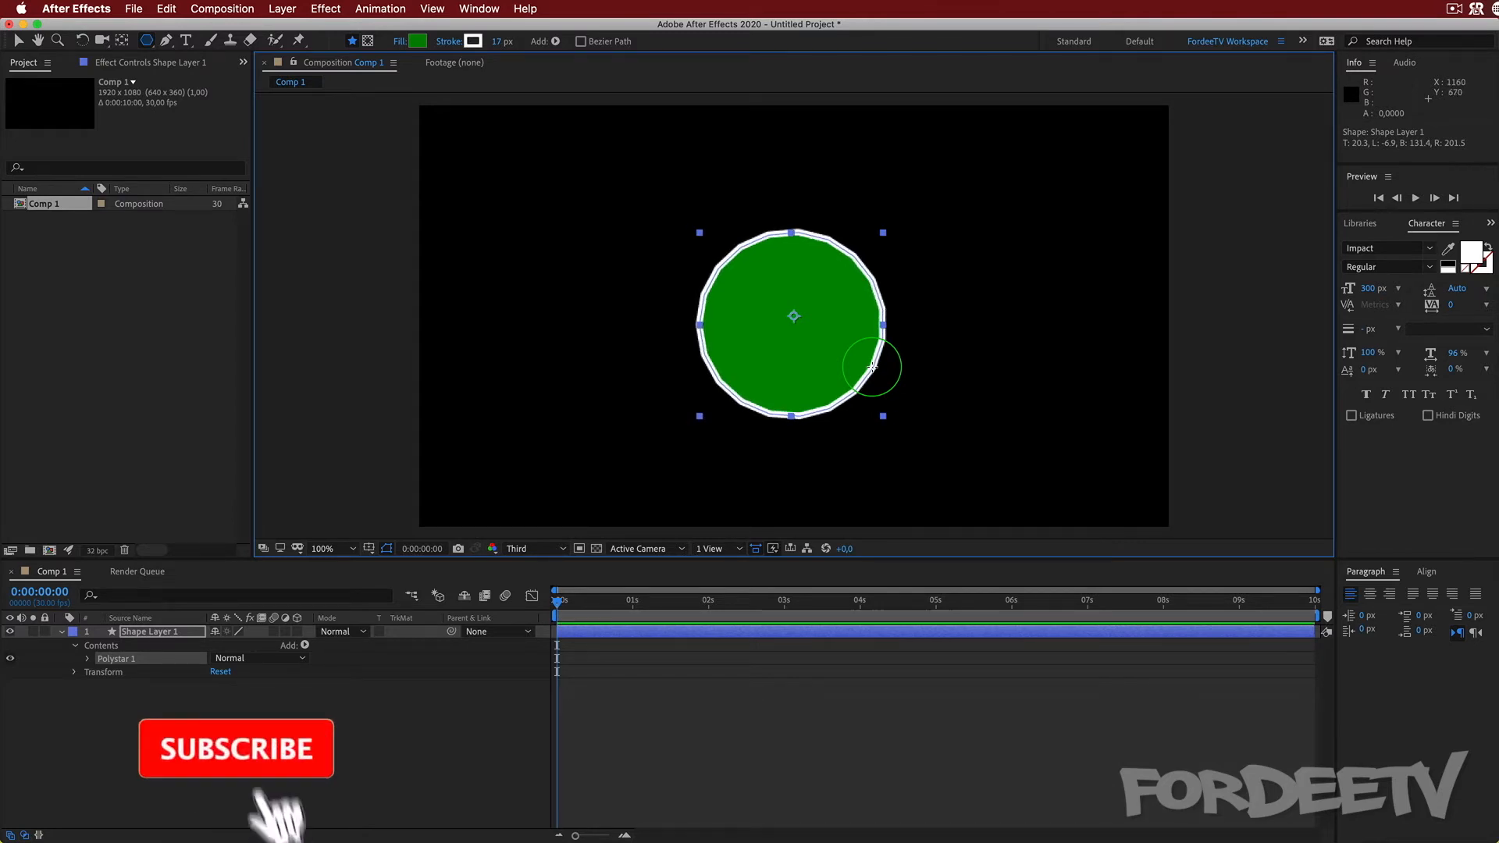
# - Expand Polystar 1's path properties and set the polygon's points to 7
pyautogui.click(88, 658)
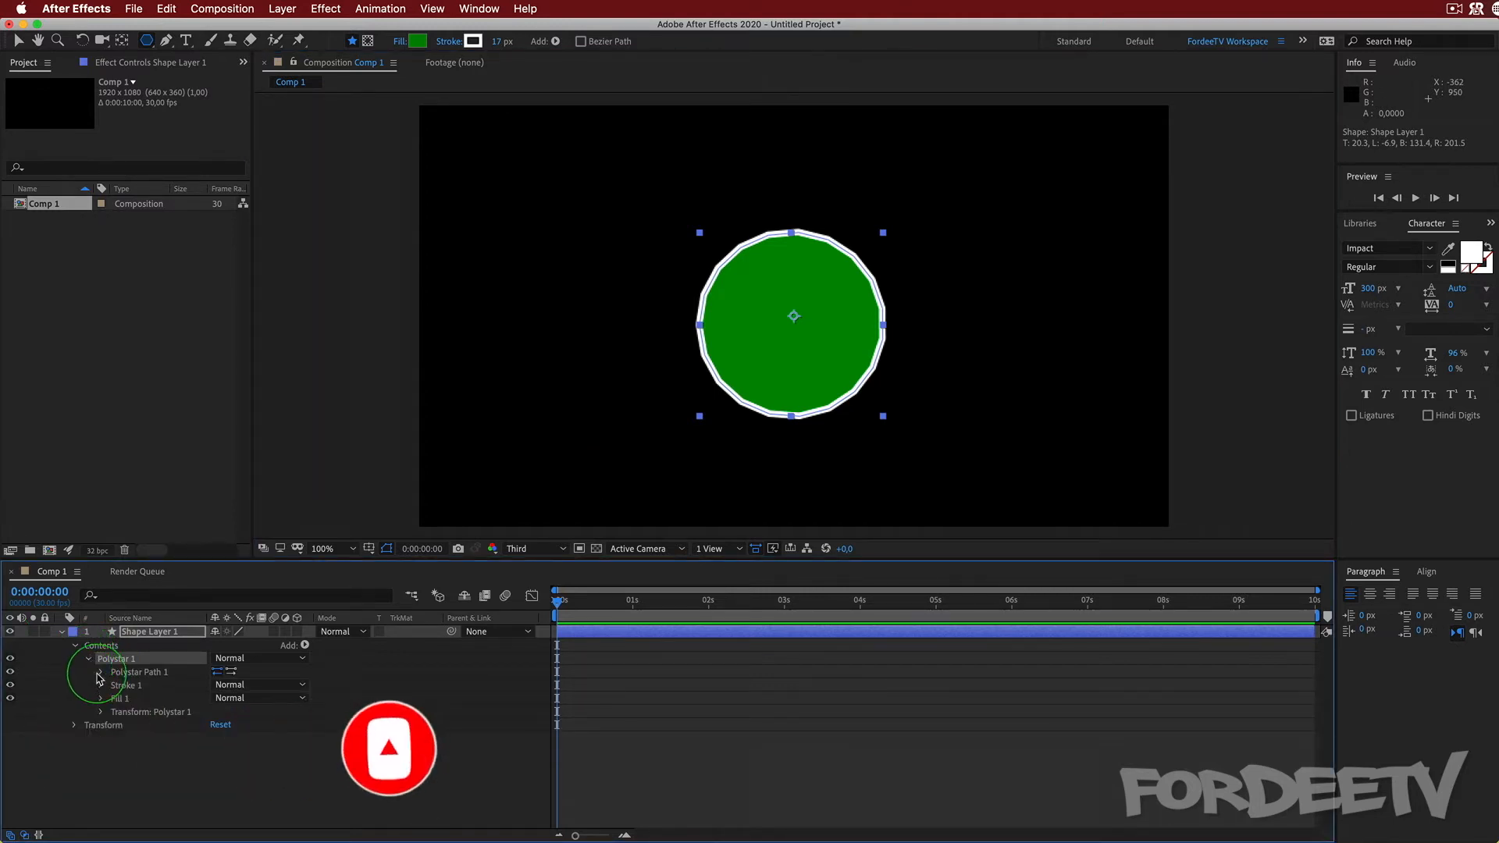
pyautogui.click(100, 672)
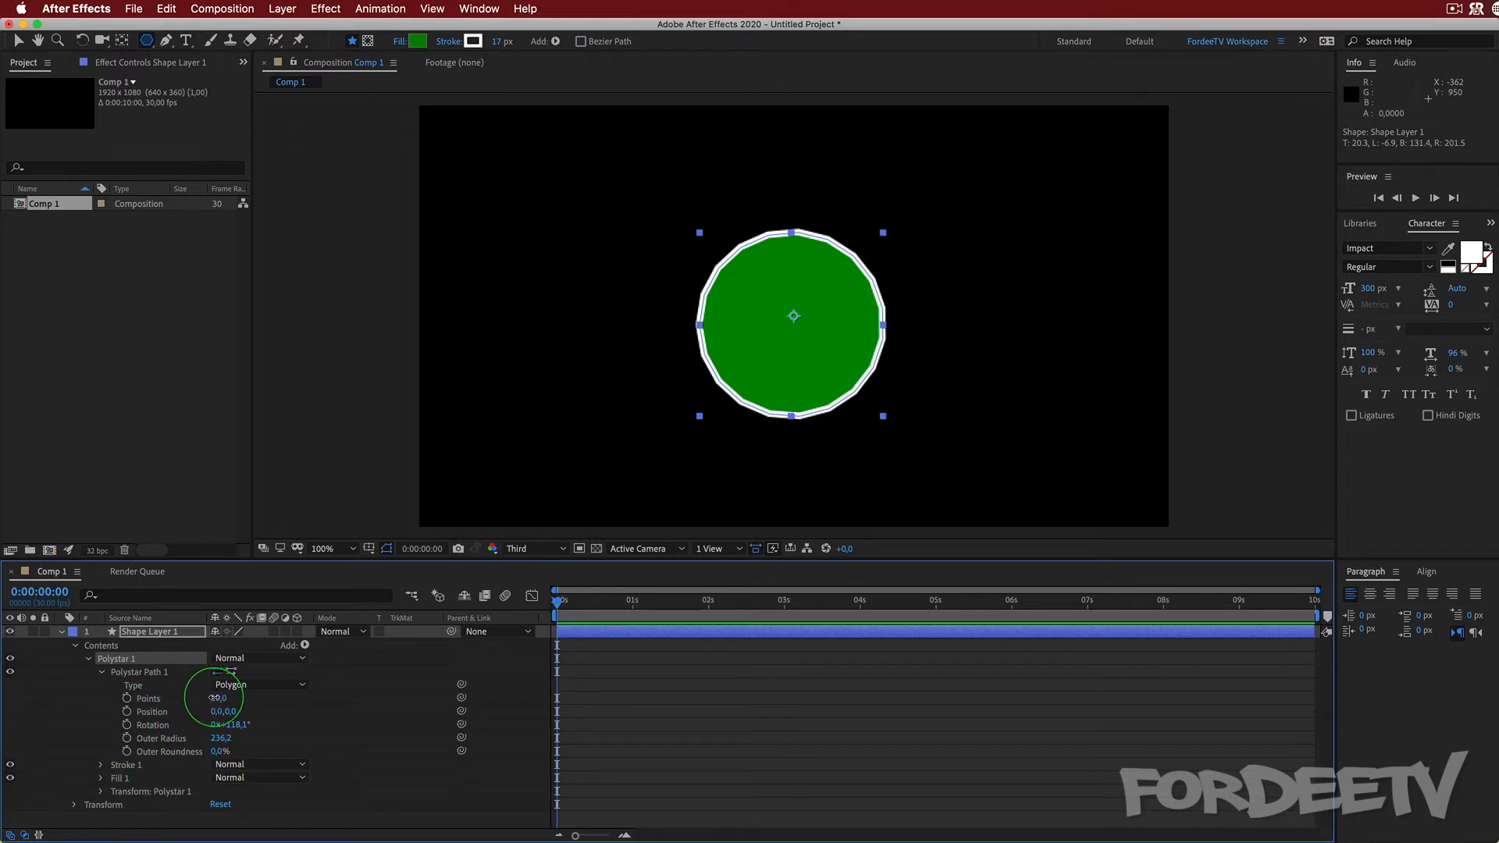
pyautogui.moveTo(214, 698); pyautogui.dragTo(170, 696)
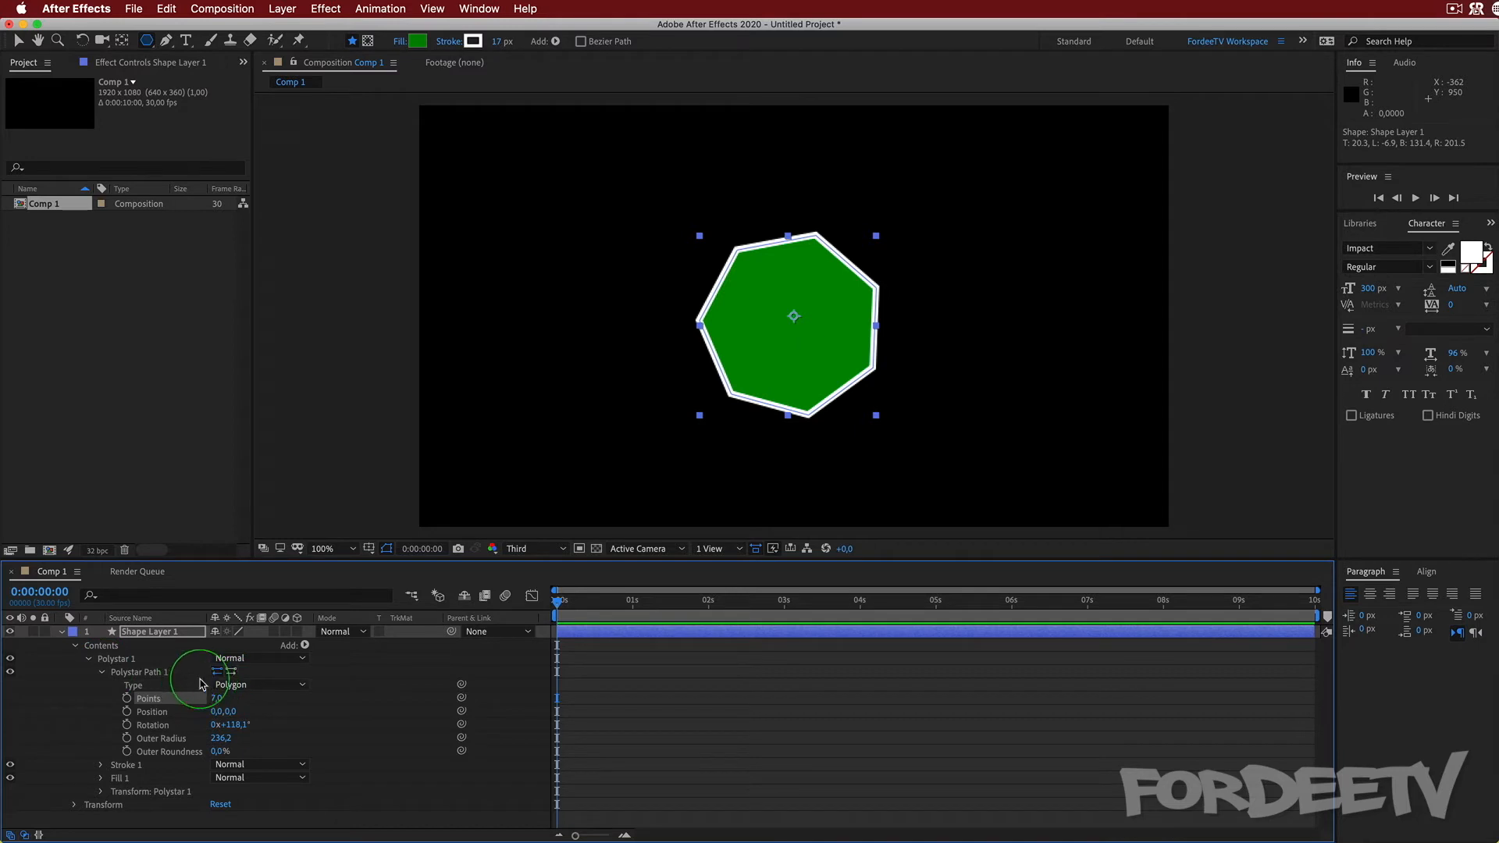
# - Switch the polystar path's type to Star and back to Polygon
pyautogui.click(285, 686)
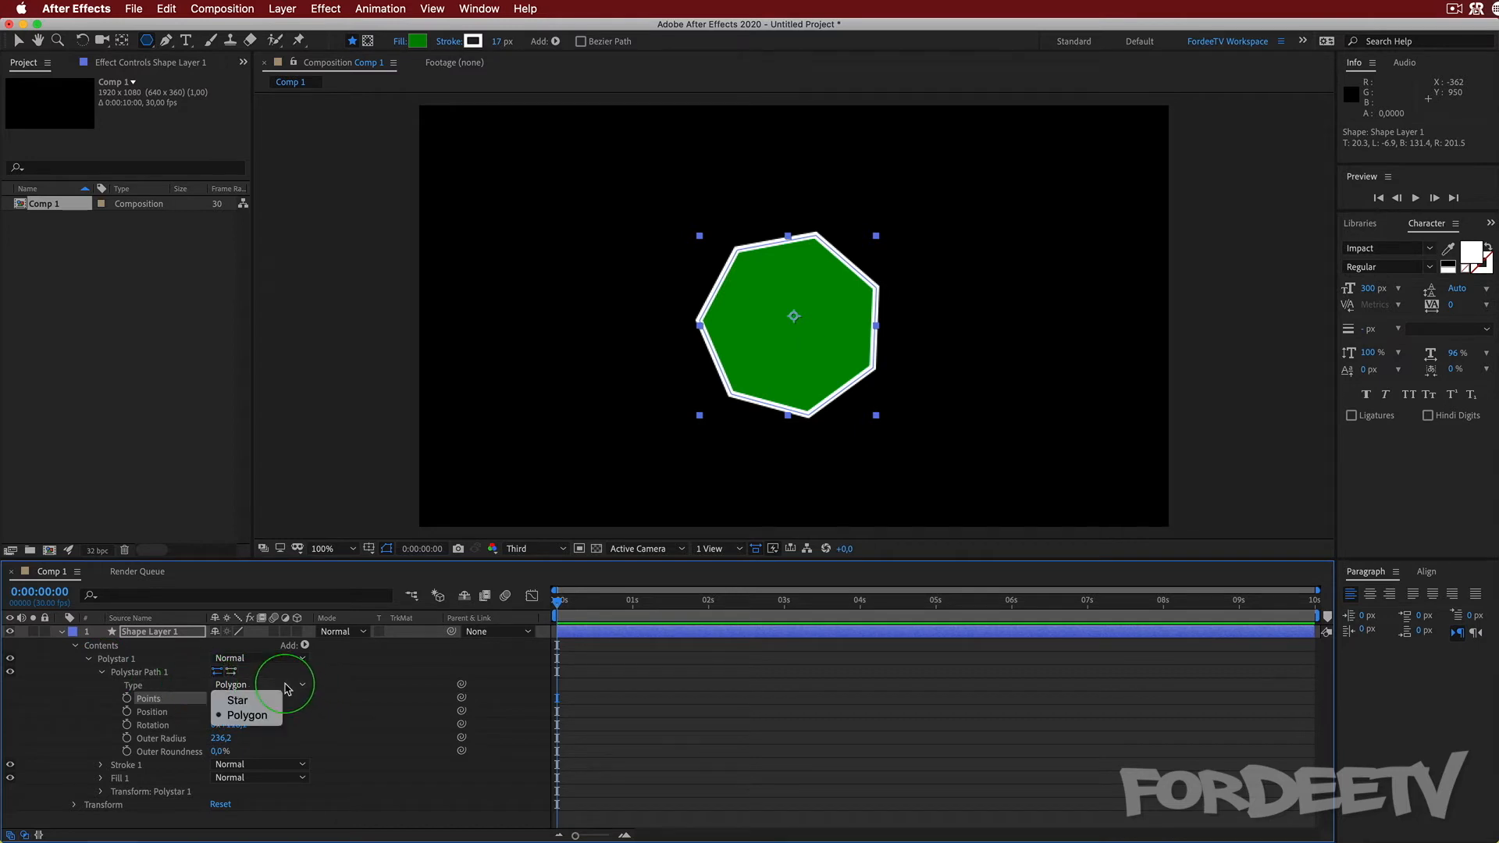
pyautogui.click(239, 701)
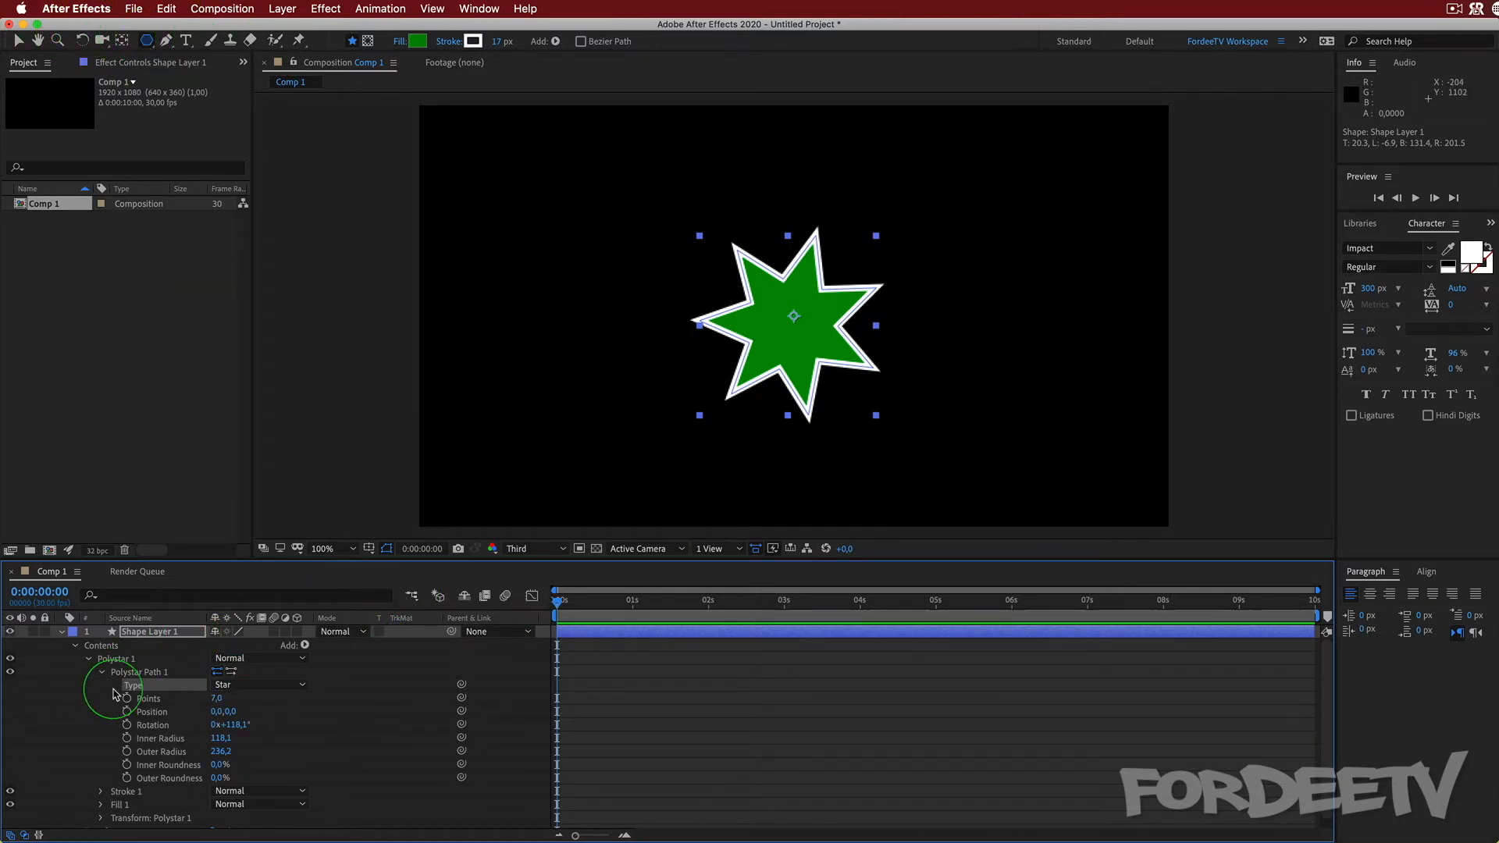
pyautogui.click(234, 685)
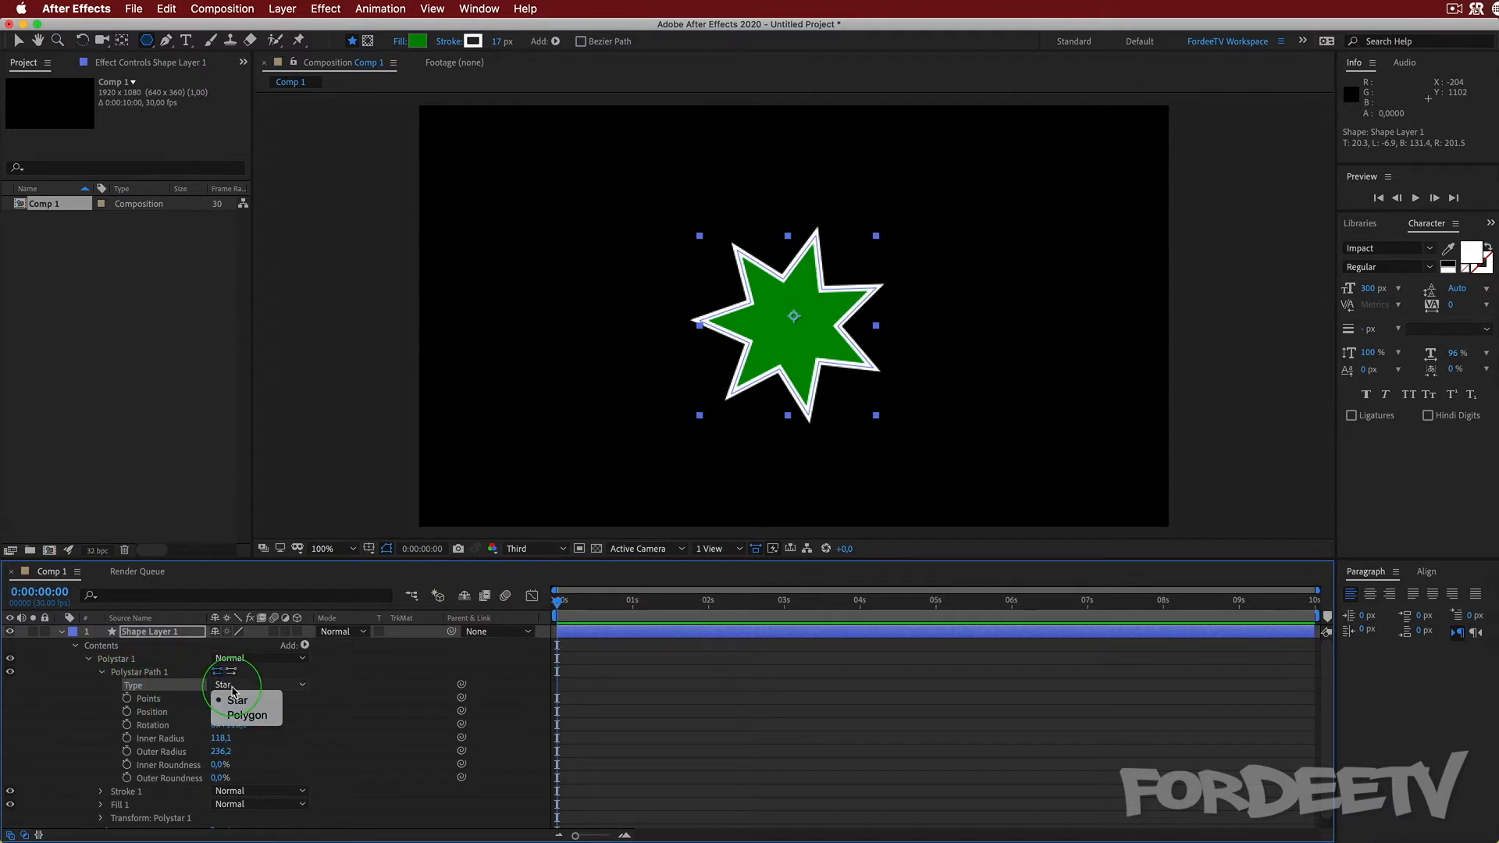
pyautogui.click(232, 717)
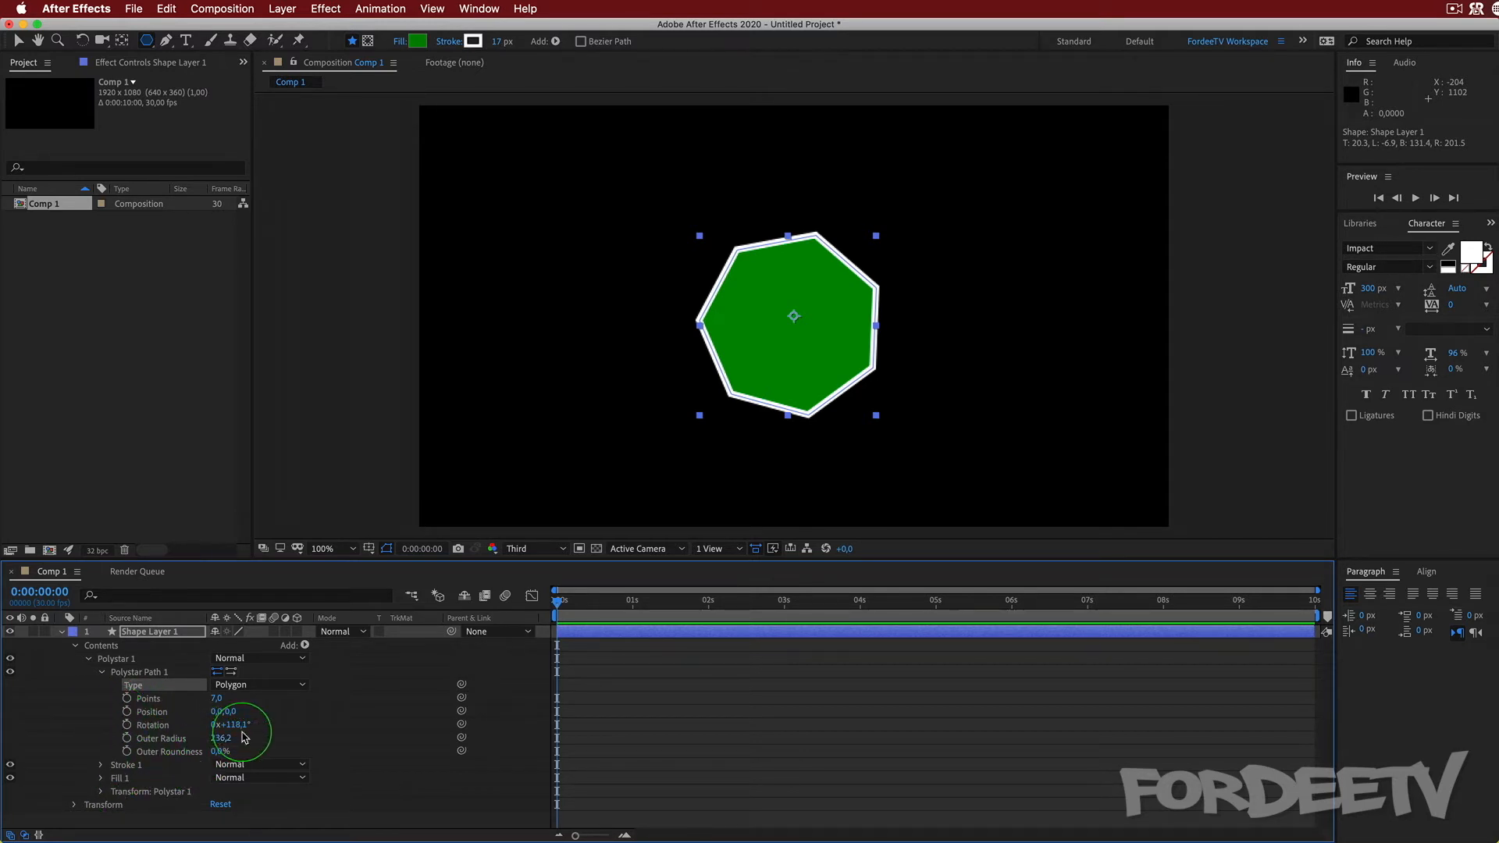
# - Set the polygon's outer radius to 246.2
pyautogui.moveTo(218, 738); pyautogui.dragTo(263, 751)
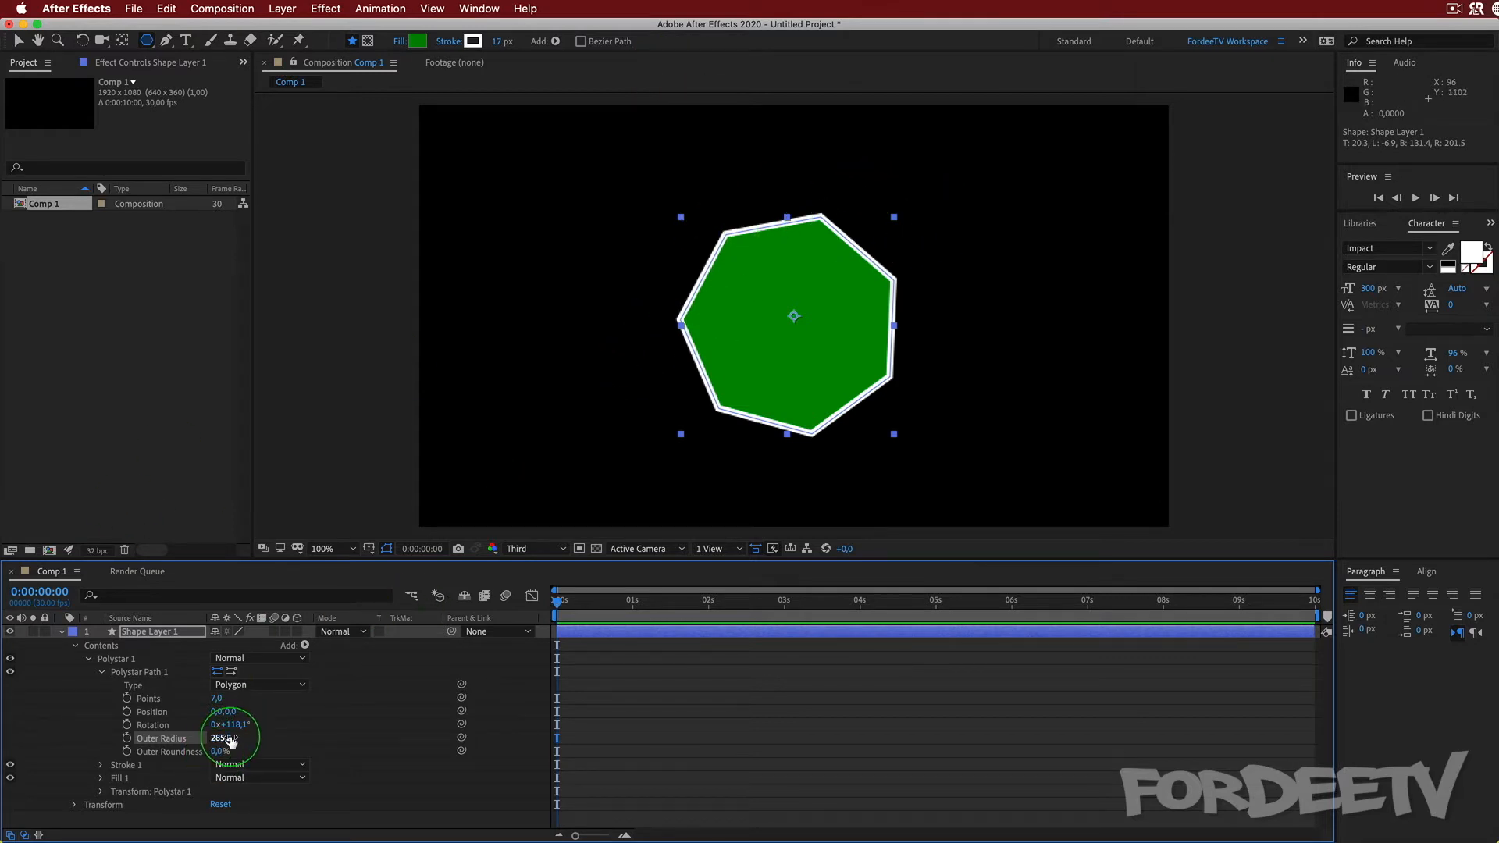
pyautogui.moveTo(221, 738)
pyautogui.mouseDown()
pyautogui.moveTo(160, 744)
pyautogui.moveTo(222, 753)
pyautogui.mouseUp()
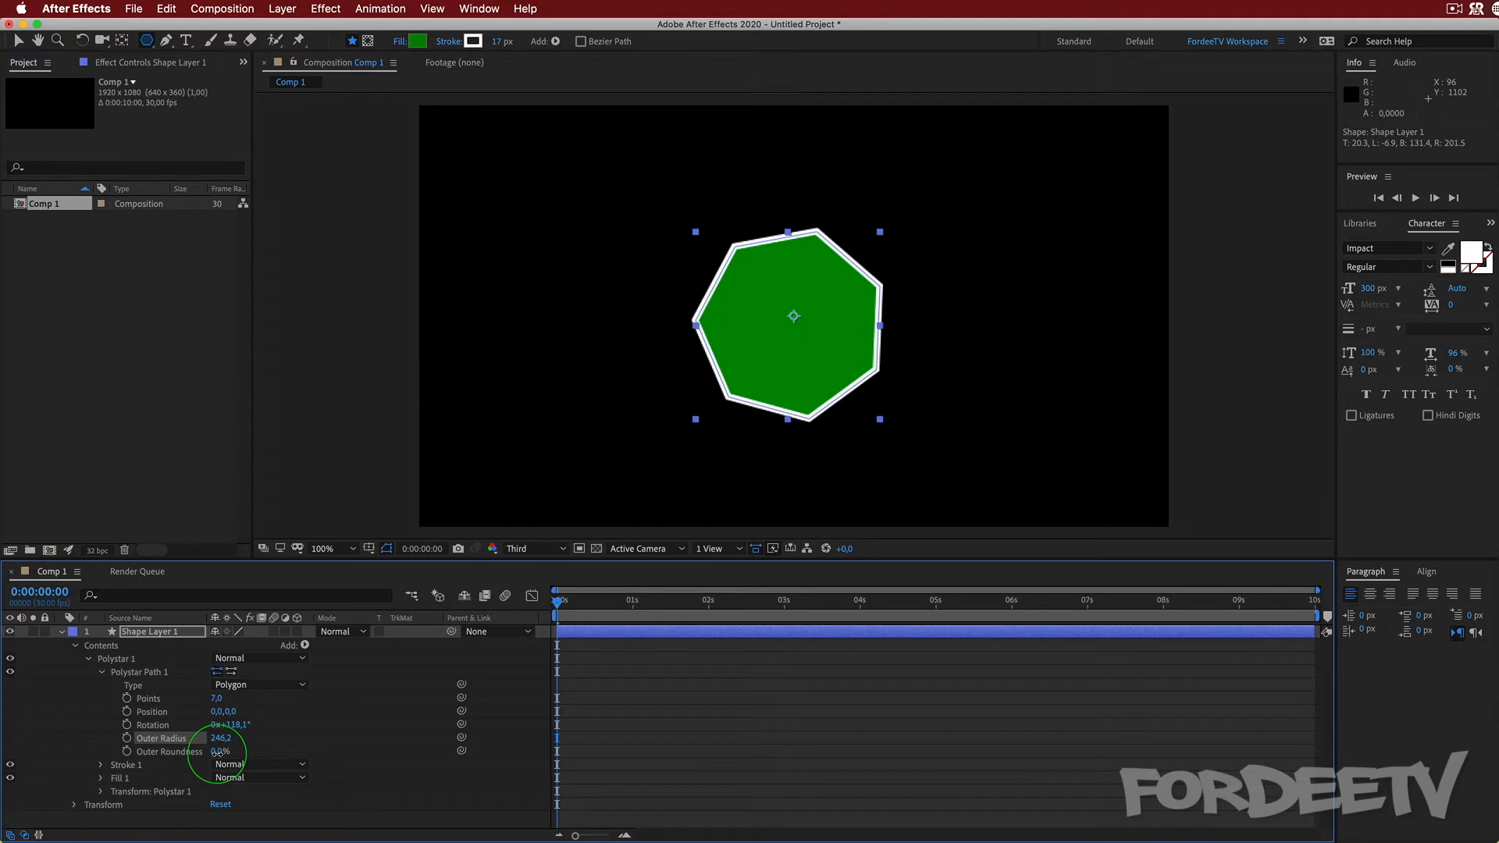
# - Expand Polystar 1's transform properties, try scaling the polygon to 349%, and undo the scale change
pyautogui.click(100, 791)
pyautogui.scroll(-2, 100, 794)
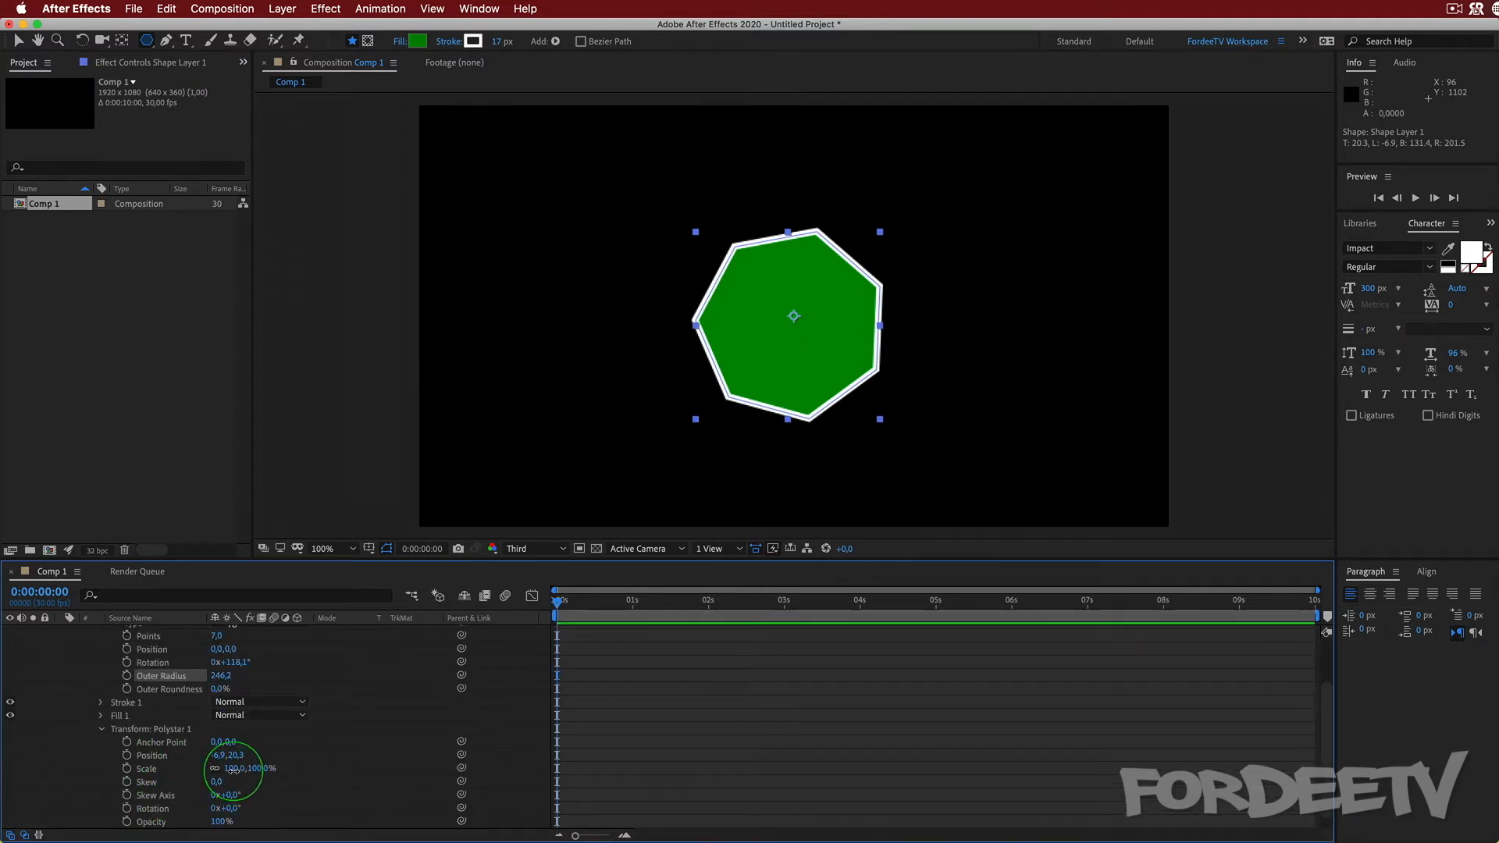
pyautogui.moveTo(233, 770); pyautogui.dragTo(436, 781)
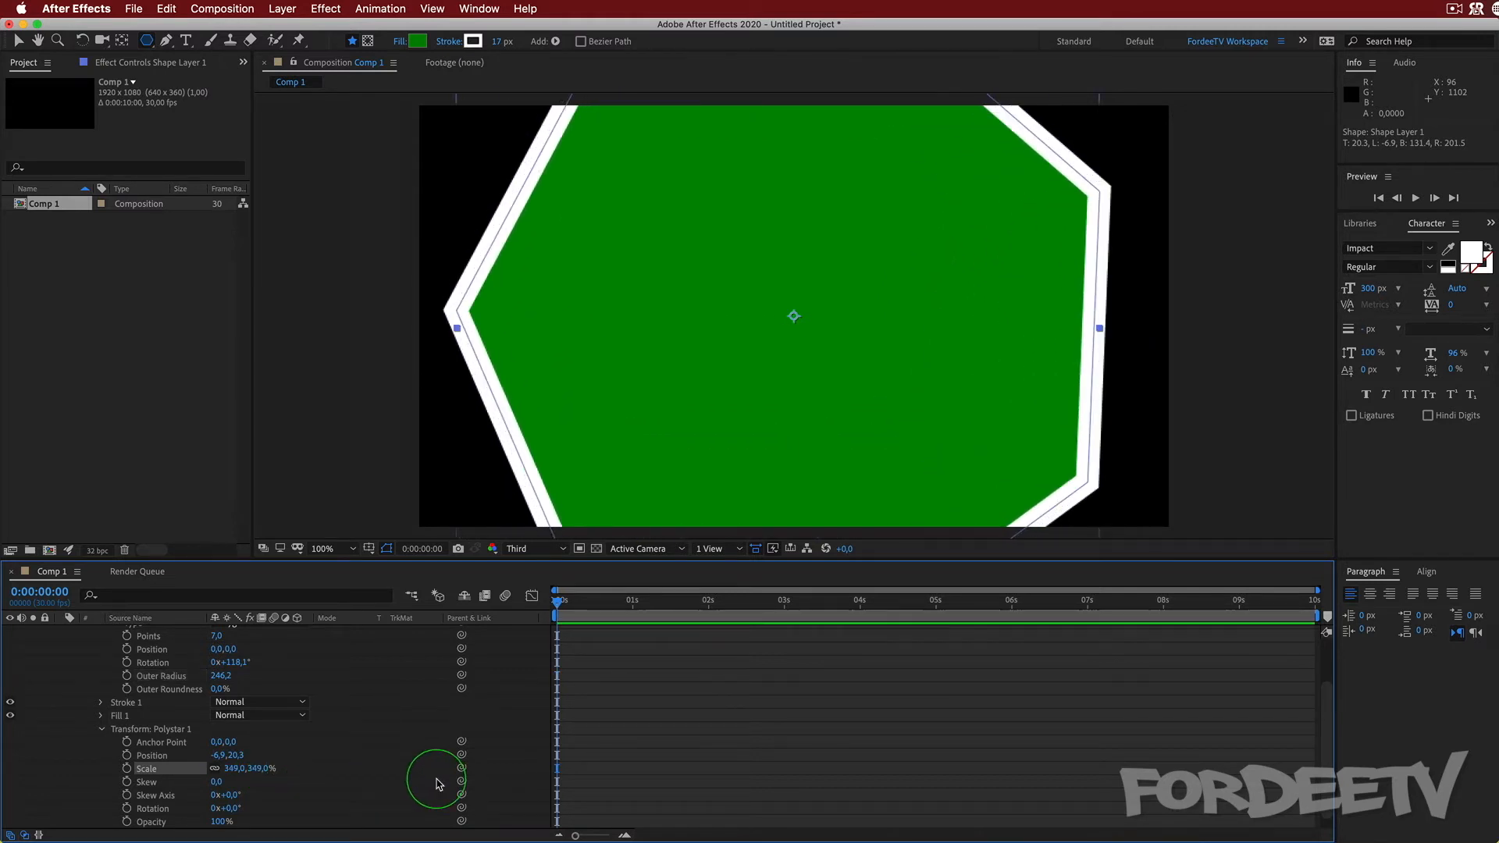
pyautogui.press('super+z')
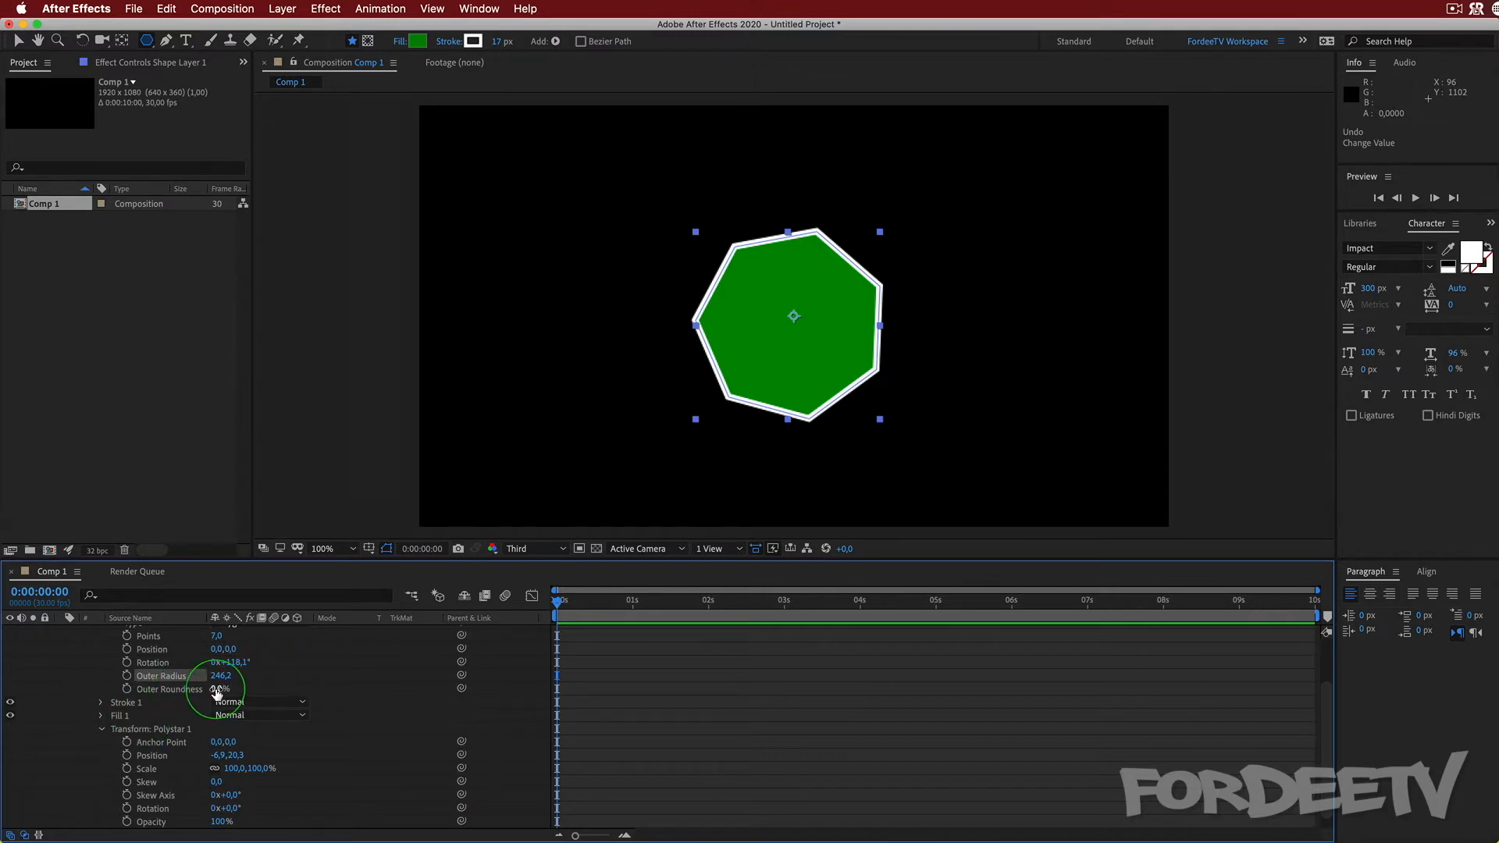
# - Set the polygon's outer roundness to -240%
pyautogui.moveTo(217, 691); pyautogui.dragTo(245, 707)
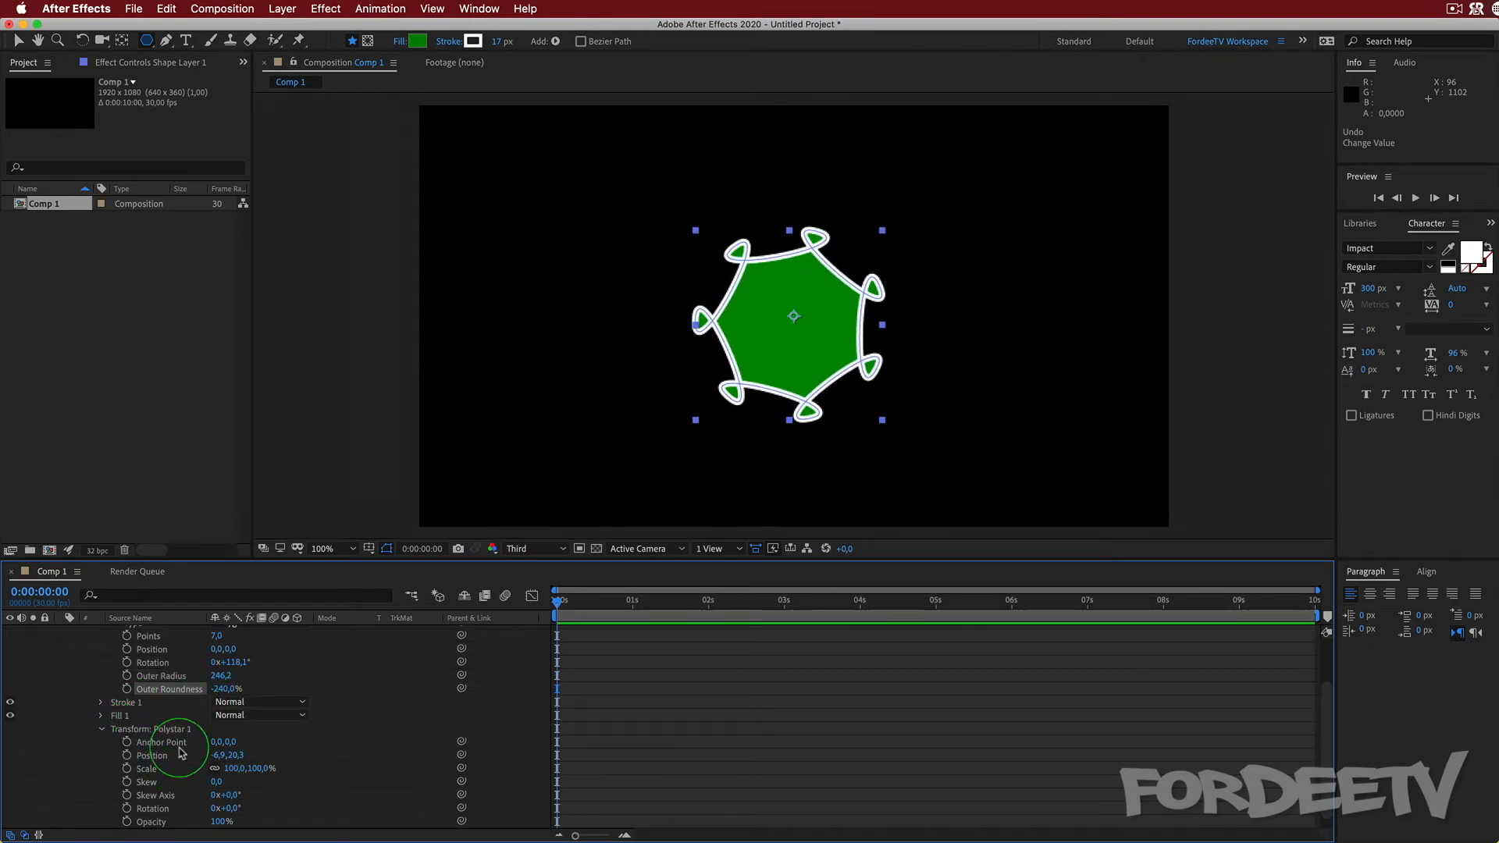
pyautogui.scroll(-1, 157, 748)
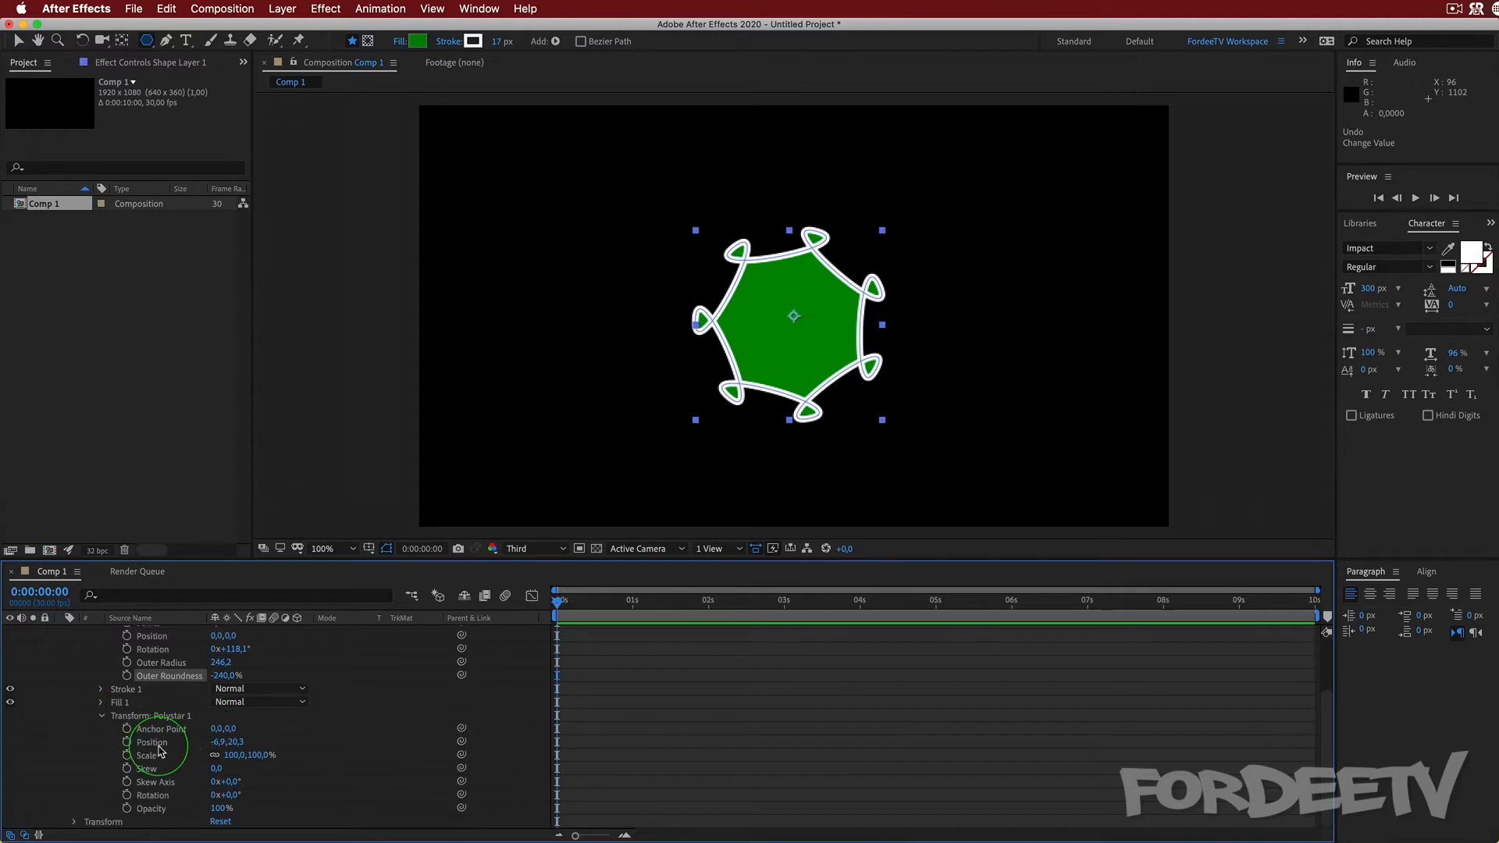
pyautogui.scroll(5, 171, 819)
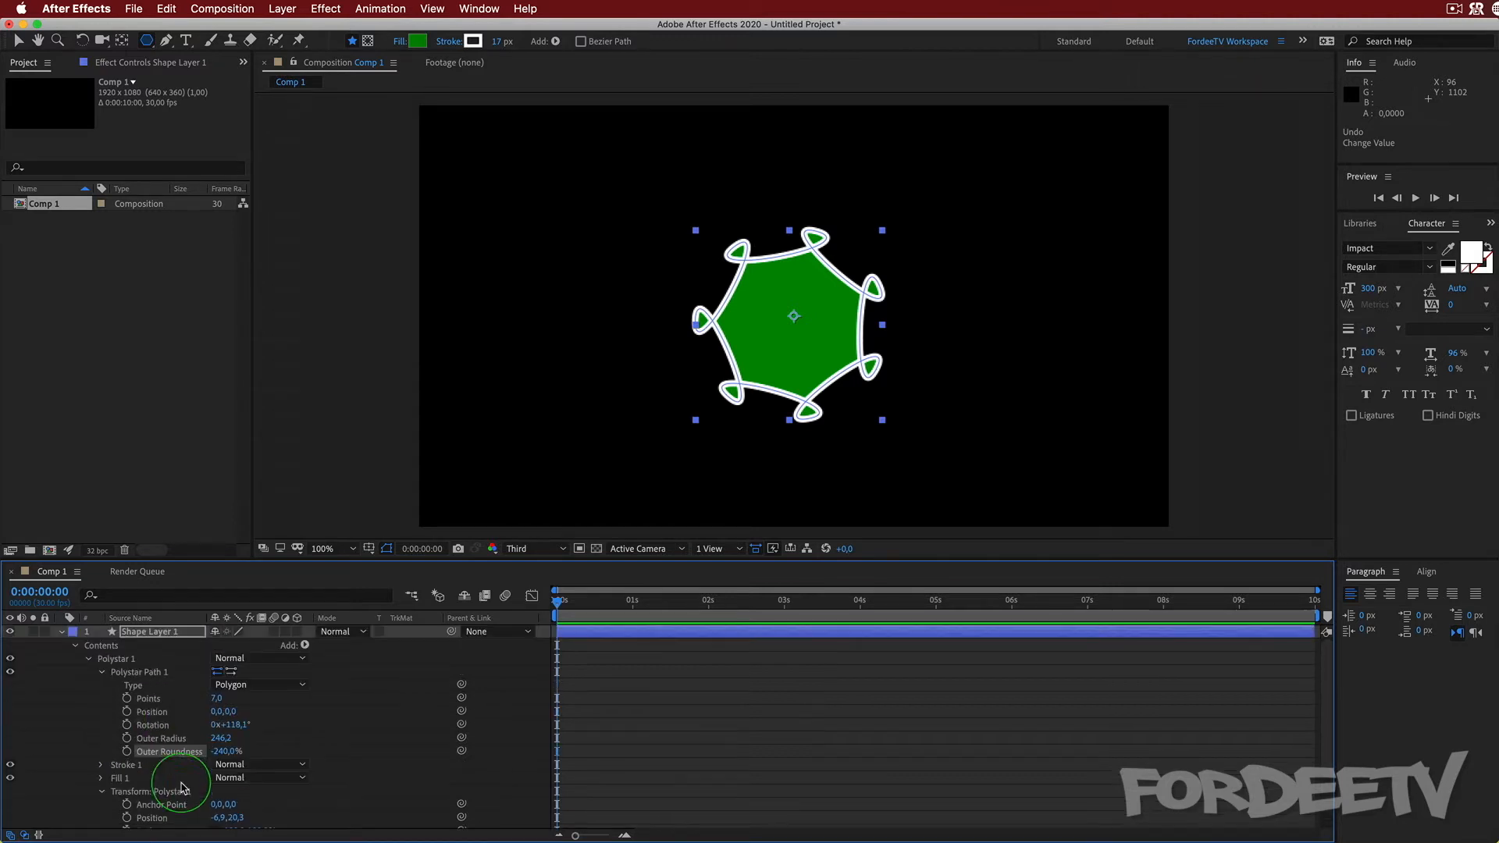
# - Delete Polystar 1 and draw a five-pointed star with an outer radius of about 244 px at the center of the same shape layer
pyautogui.click(116, 660)
pyautogui.press('Delete')
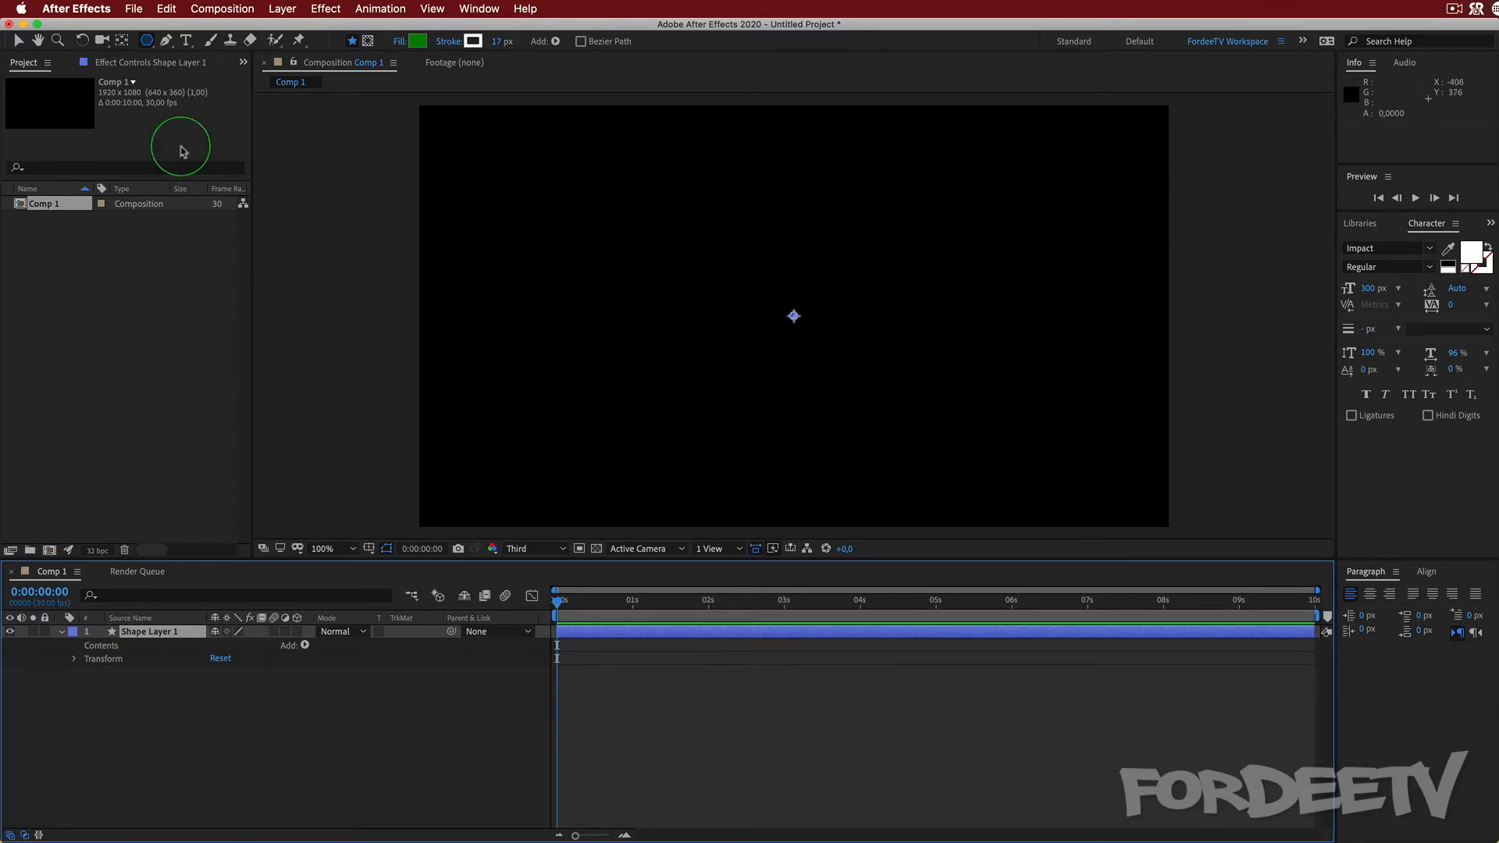
pyautogui.moveTo(143, 47); pyautogui.dragTo(211, 112)
pyautogui.moveTo(680, 260)
pyautogui.mouseDown()
pyautogui.moveTo(776, 345)
pyautogui.moveTo(754, 318)
pyautogui.moveTo(864, 378)
pyautogui.moveTo(877, 418)
pyautogui.mouseUp()
pyautogui.press('Up')
pyautogui.press('Up')
pyautogui.press('Up')
pyautogui.press('Down')
pyautogui.press('Down')
pyautogui.press('Down')
pyautogui.press('Down')
pyautogui.press('Down')
pyautogui.press('Down')
pyautogui.press('Down')
pyautogui.press('Down')
pyautogui.press('Up')
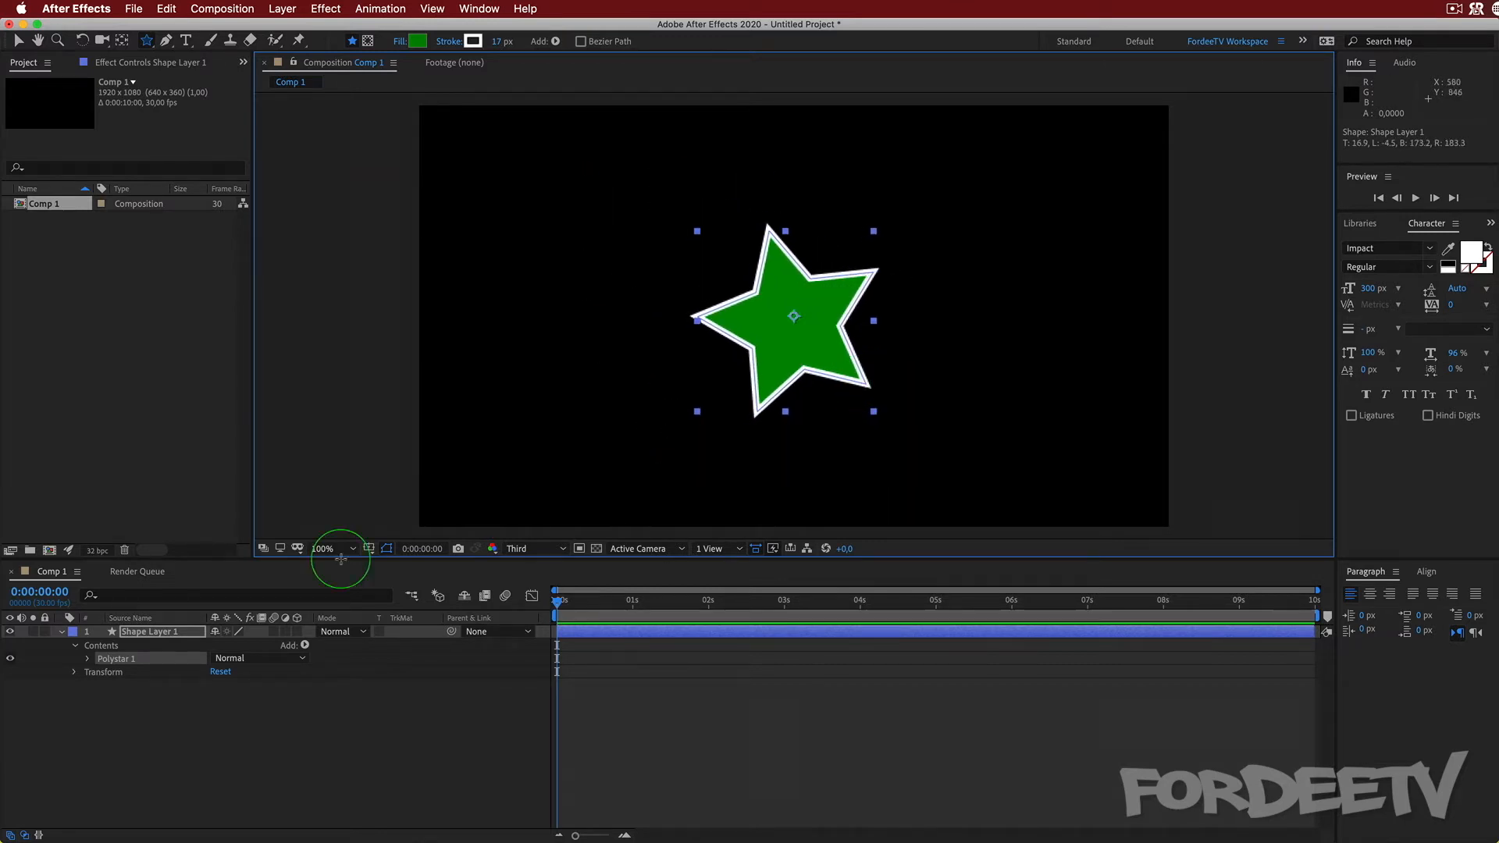
# - Expand the star's path properties and set its outer roundness to 36% and inner roundness to -129%
pyautogui.click(88, 660)
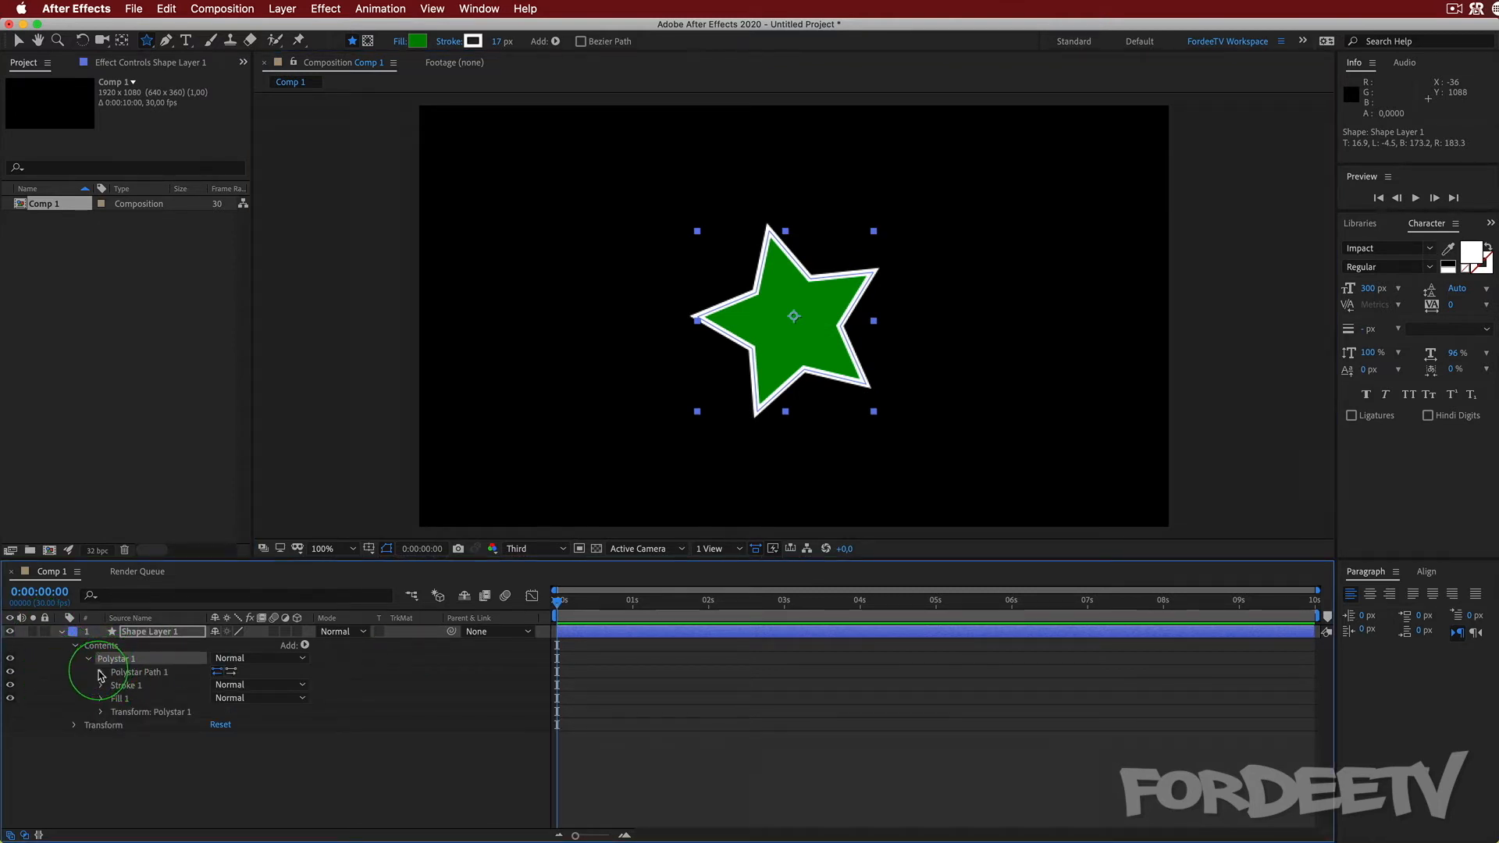
pyautogui.click(101, 672)
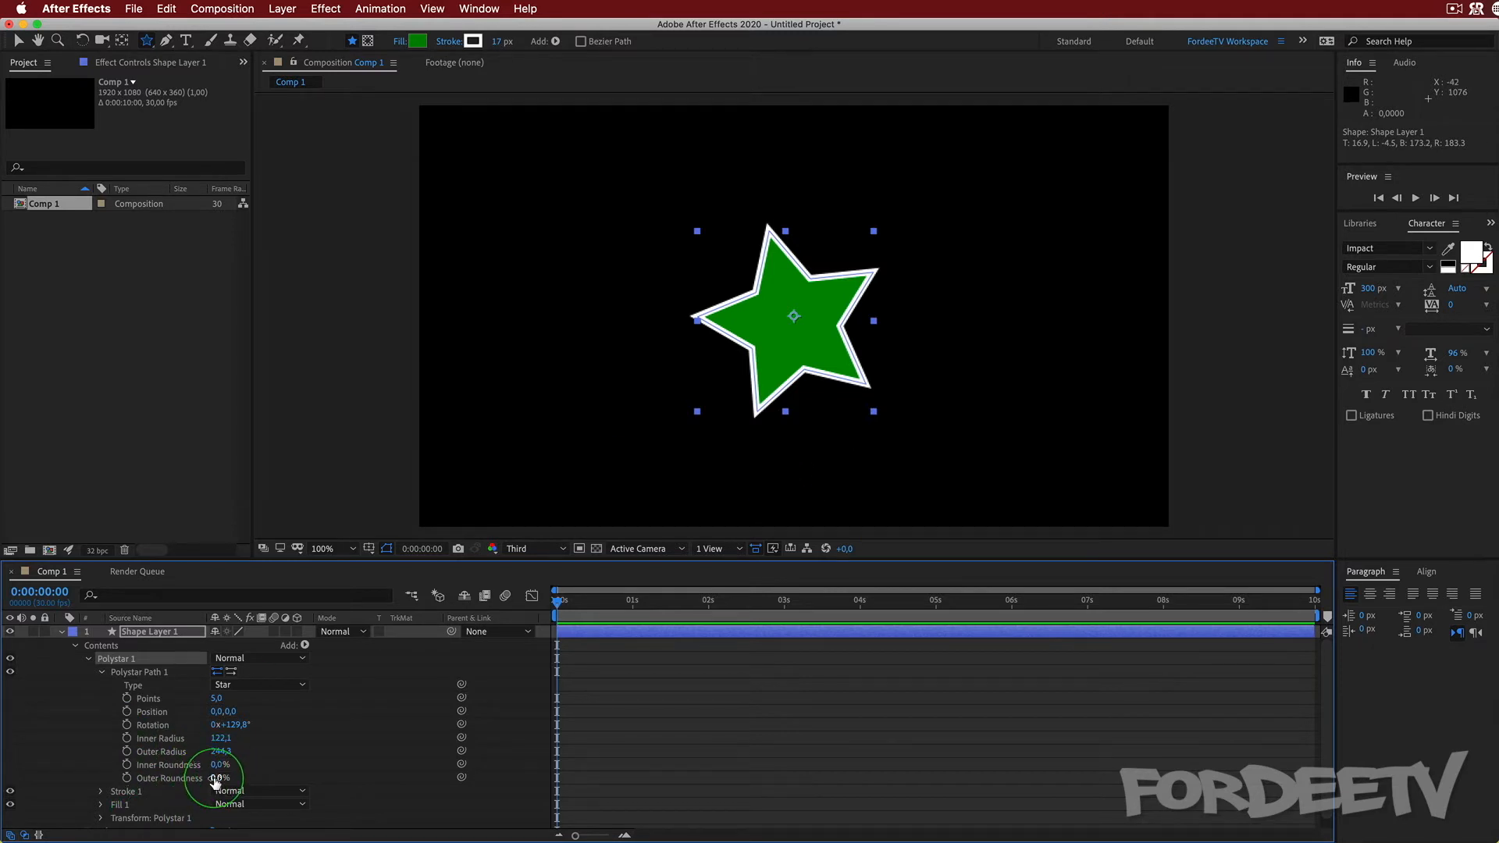
pyautogui.moveTo(216, 779)
pyautogui.mouseDown()
pyautogui.moveTo(257, 778)
pyautogui.moveTo(222, 778)
pyautogui.moveTo(238, 778)
pyautogui.mouseUp()
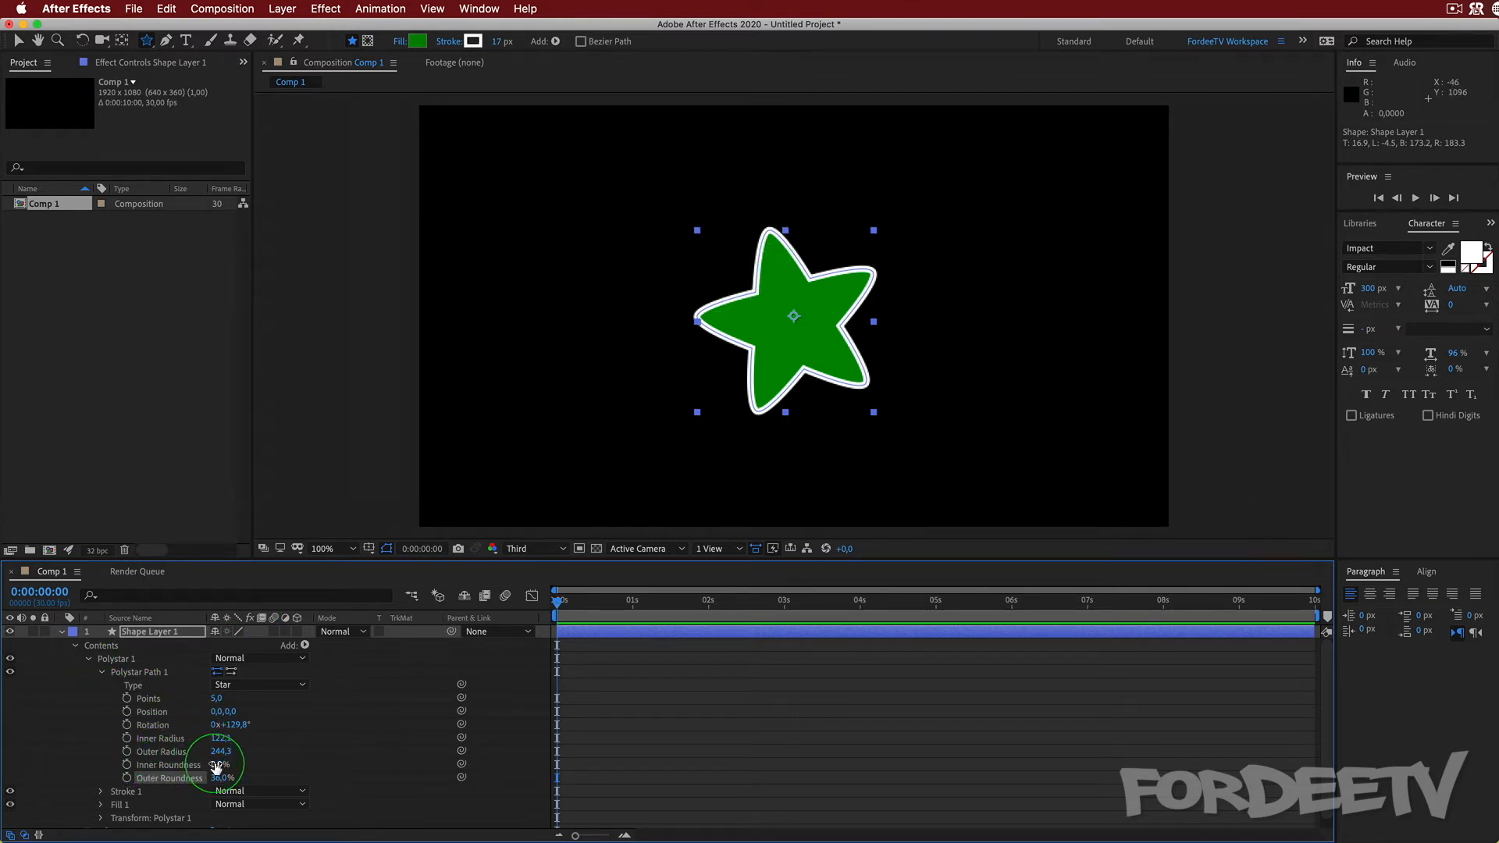
pyautogui.moveTo(216, 767); pyautogui.dragTo(100, 751)
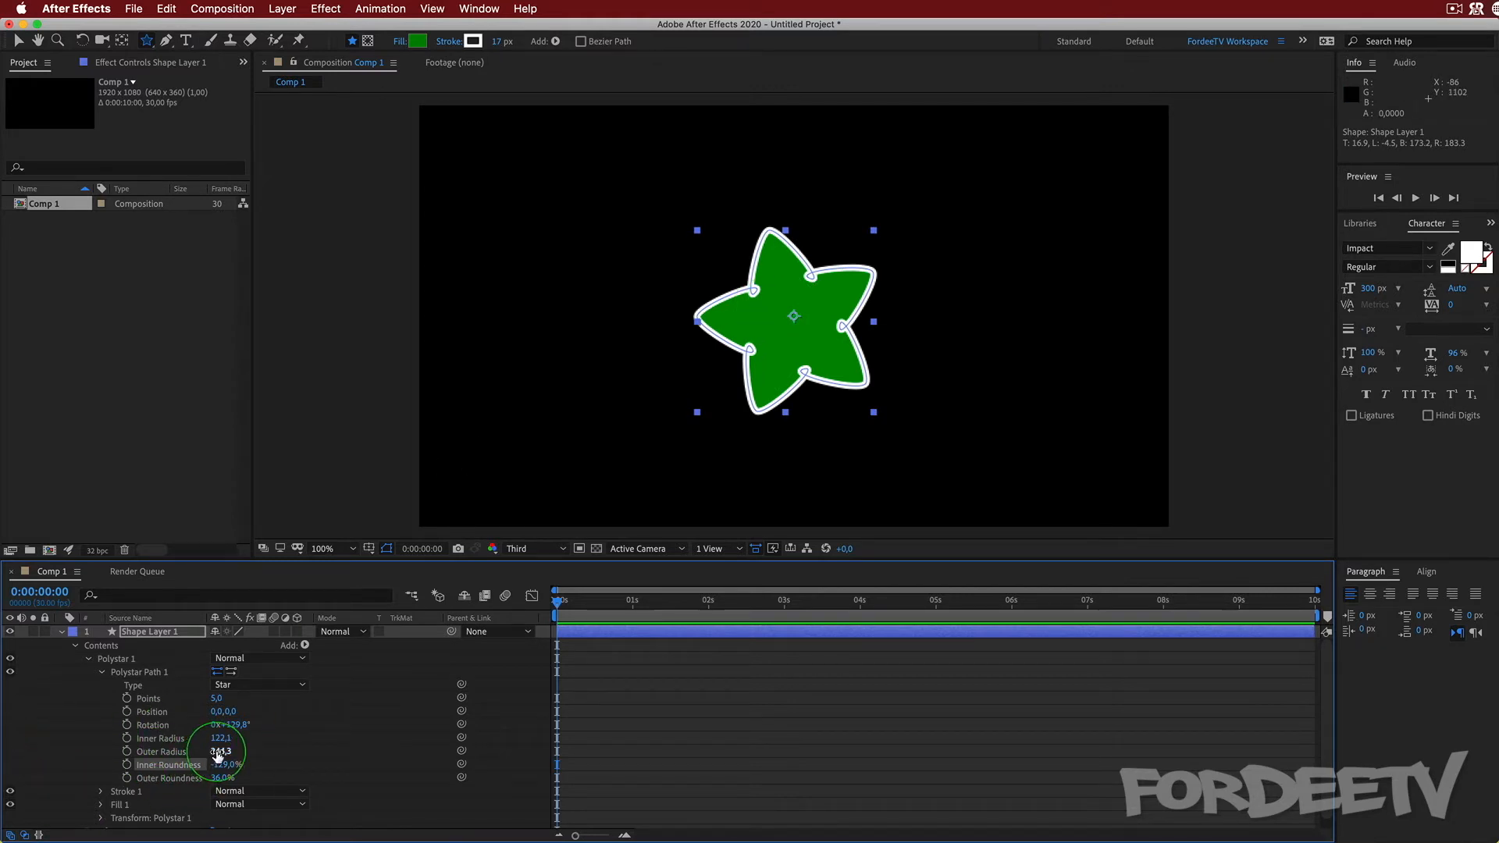
# - Set the star's outer radius to 318.3 and its inner radius to 0
pyautogui.moveTo(218, 753); pyautogui.dragTo(117, 739)
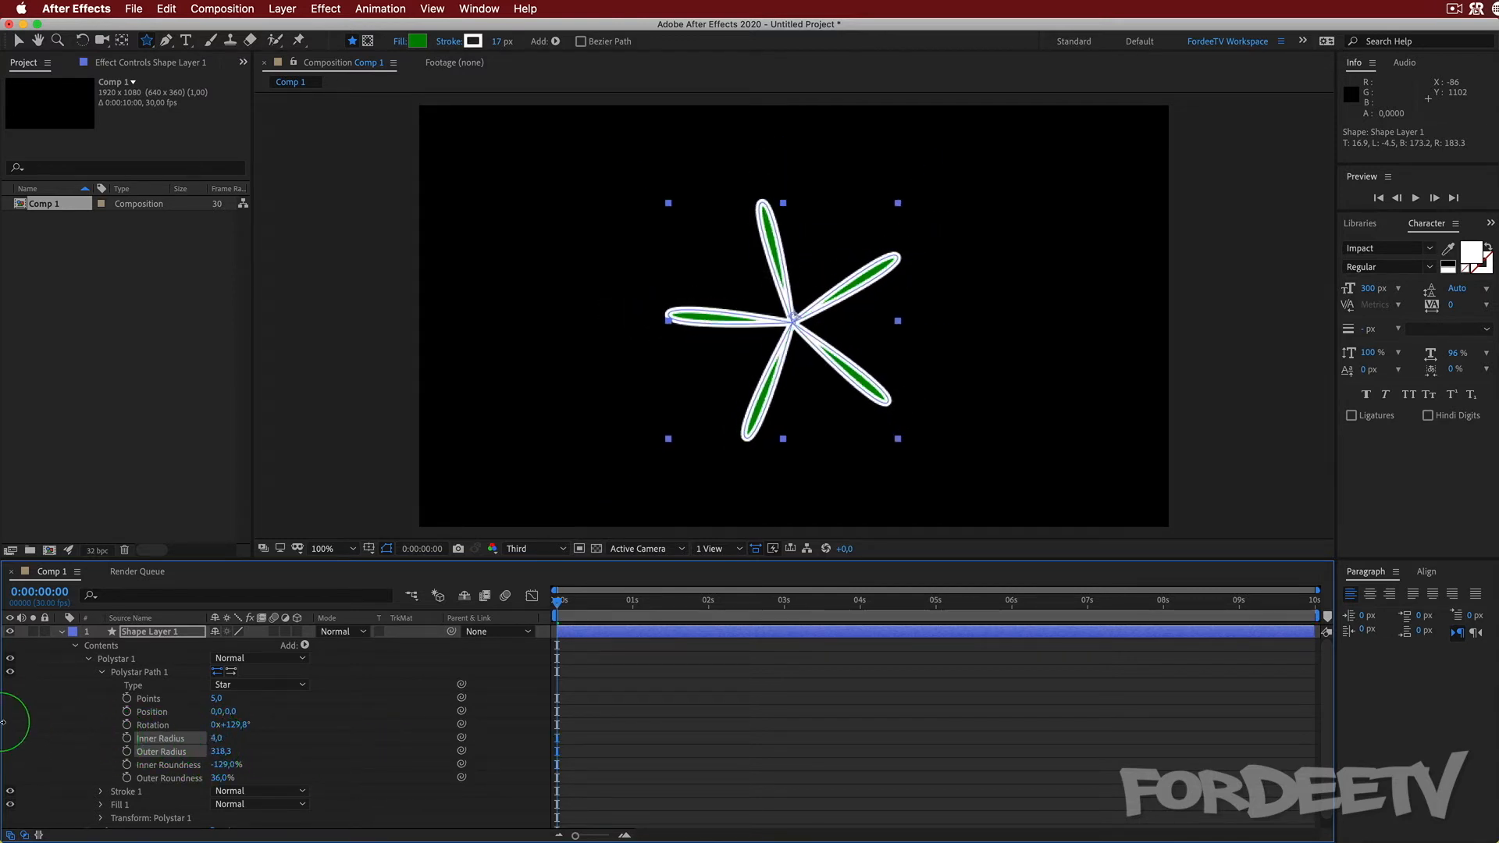
pyautogui.moveTo(4, 722); pyautogui.dragTo(31, 753)
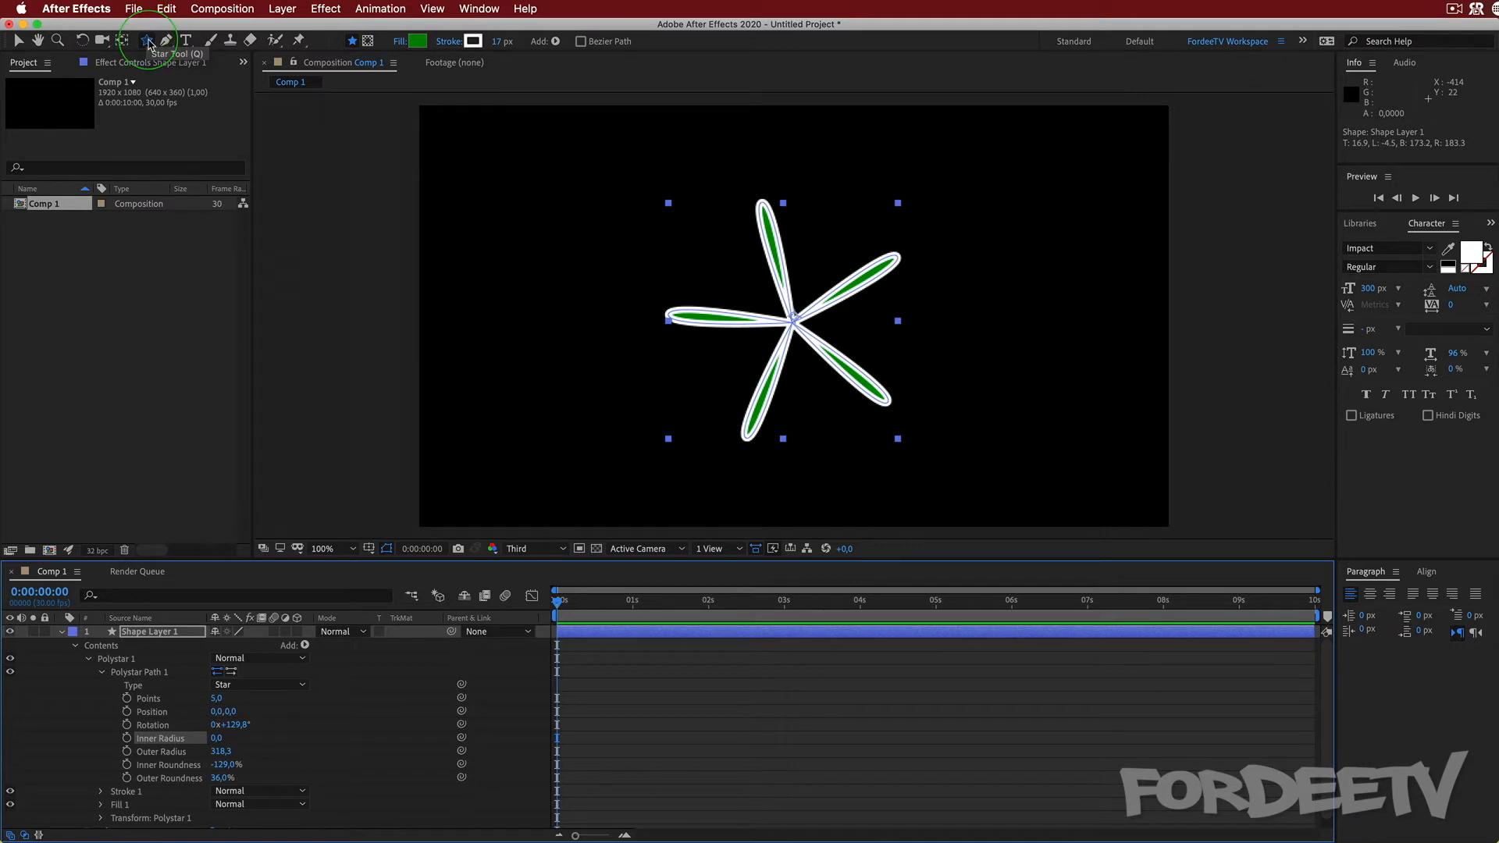
# - Delete the shape layer and create a rectangle that automatically fills the whole composition
pyautogui.click(135, 633)
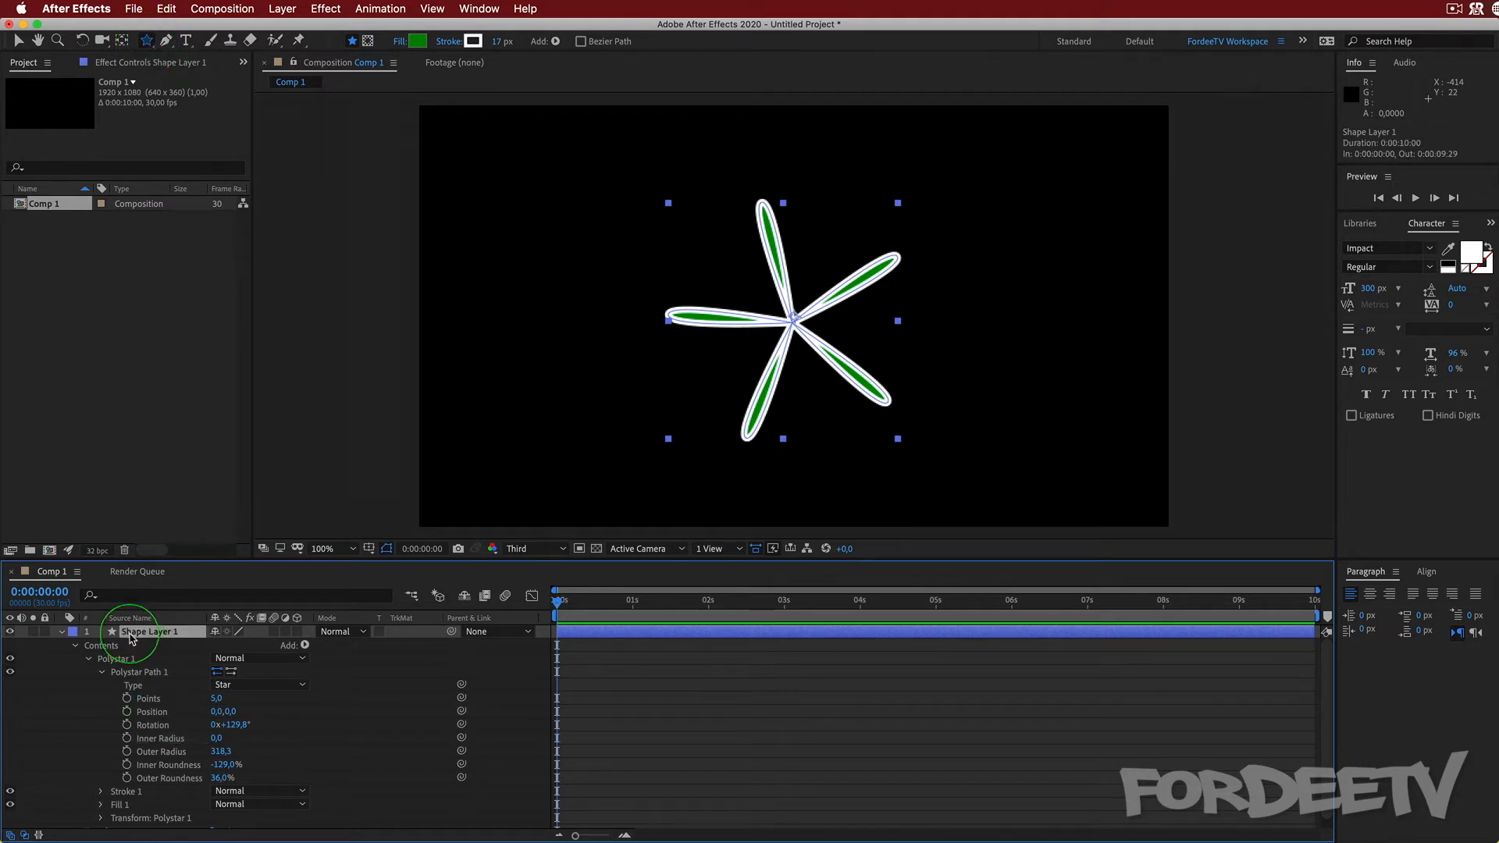
pyautogui.press('Delete')
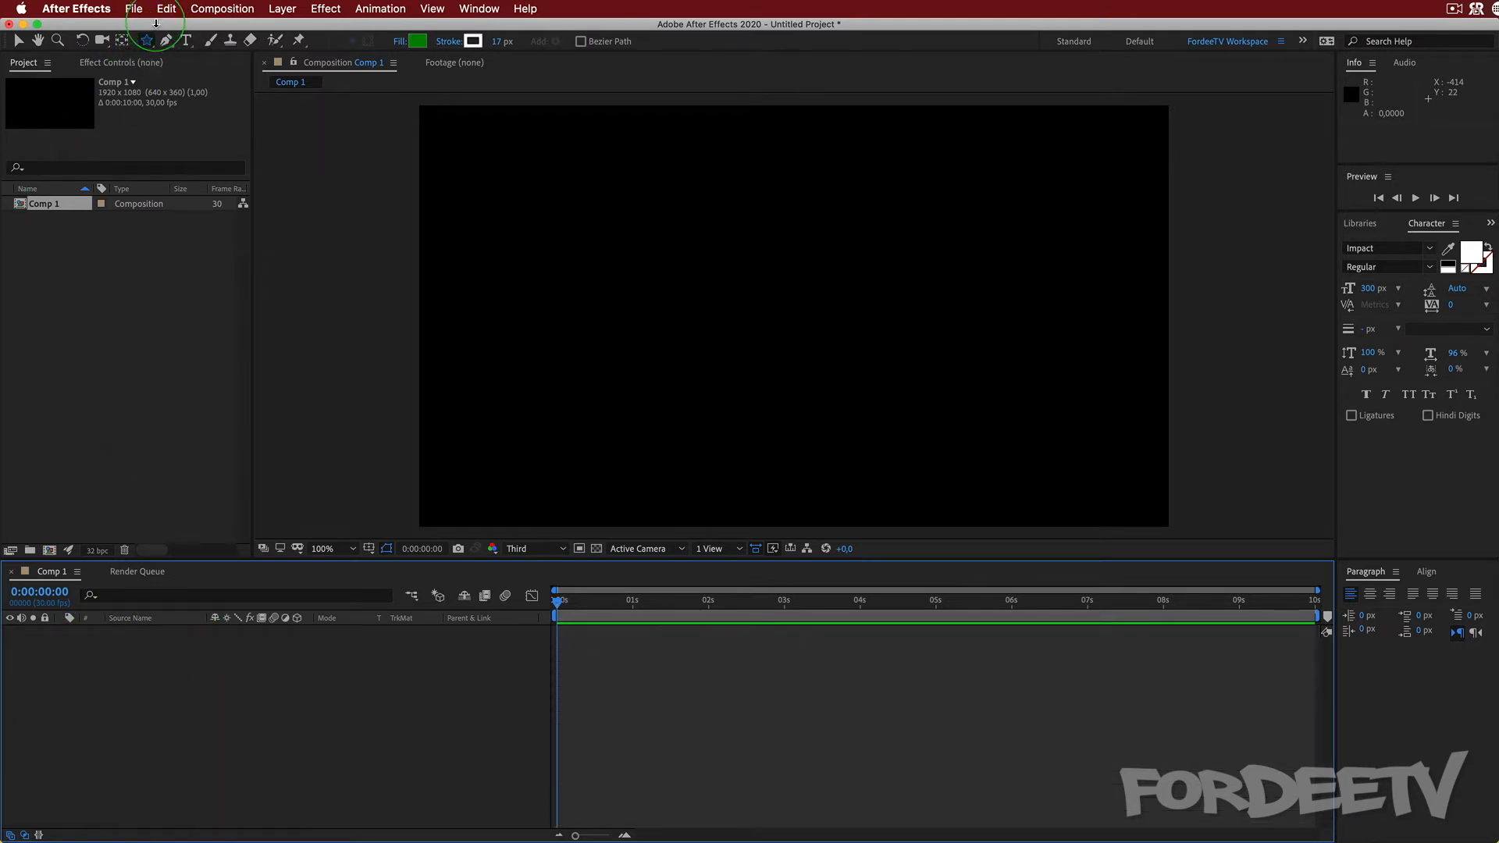
pyautogui.moveTo(146, 40); pyautogui.dragTo(212, 45)
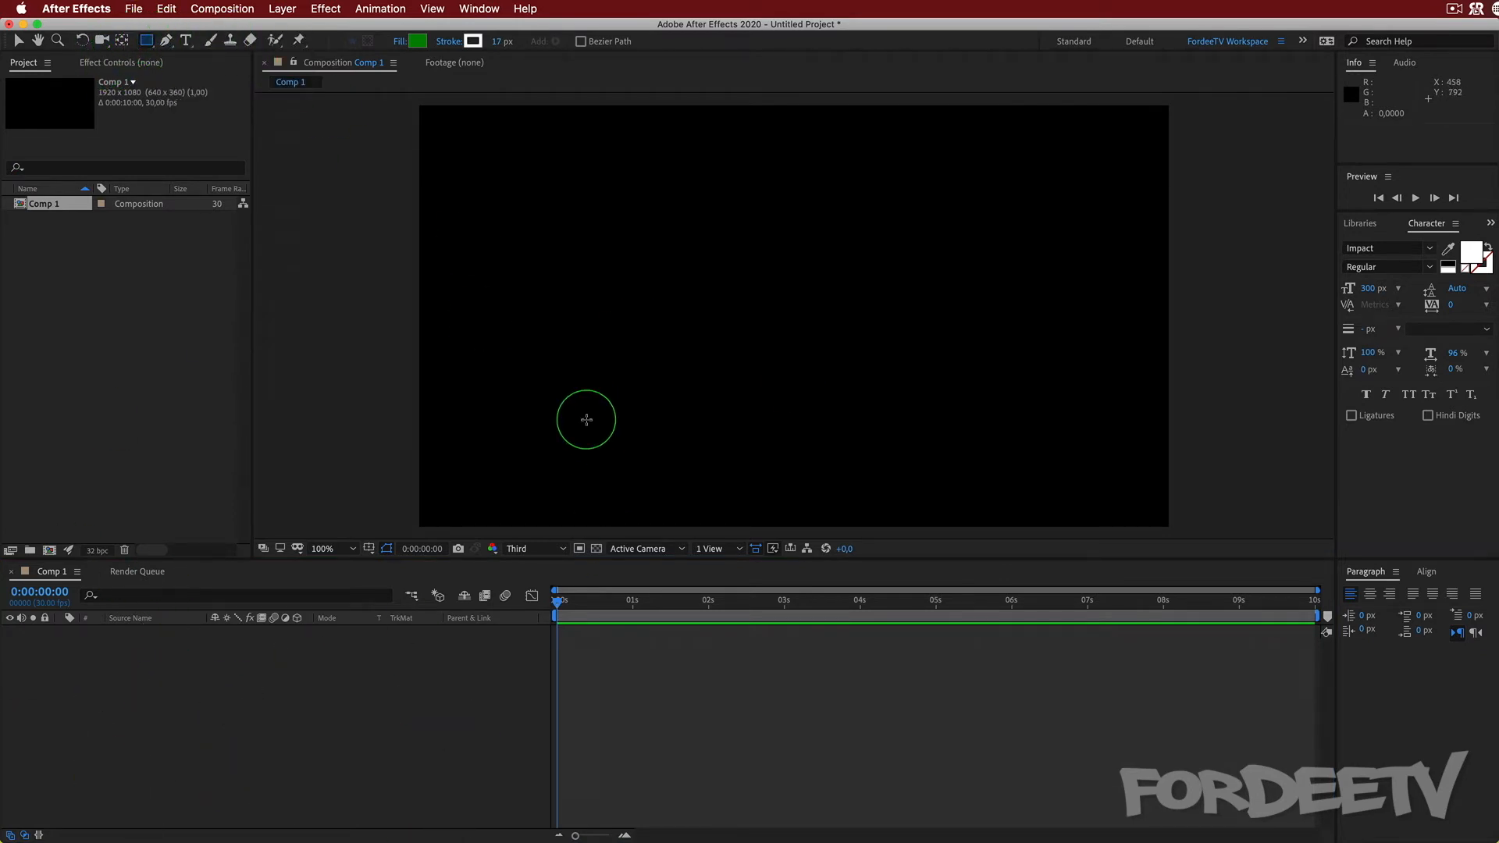
pyautogui.doubleClick(146, 41)
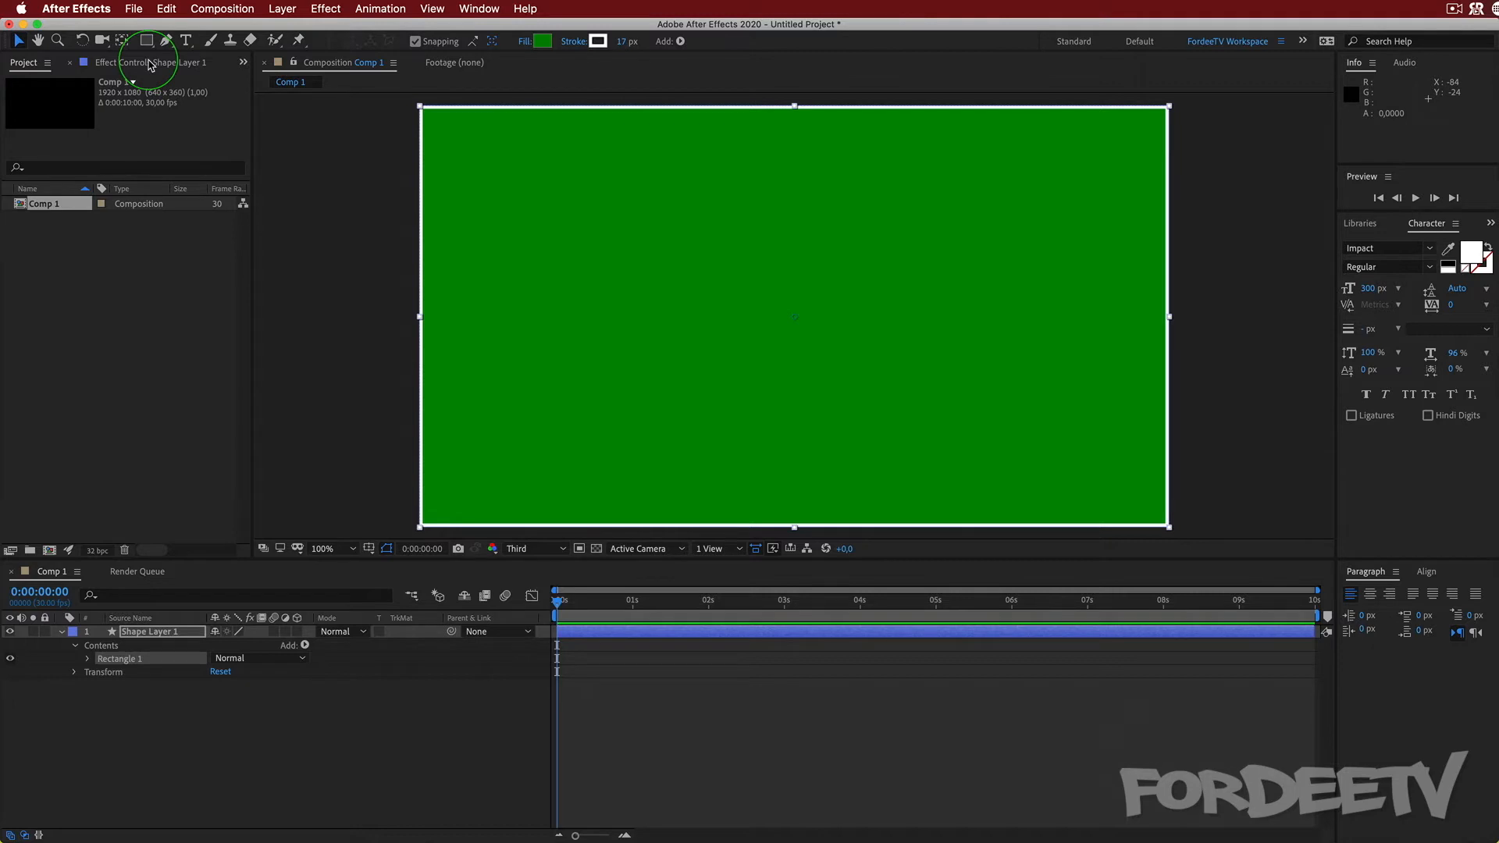
# - Delete the rectangle from the shape layer and replace it with an ellipse that automatically fills the whole composition
pyautogui.press('Delete')
pyautogui.moveTo(146, 46); pyautogui.dragTo(191, 77)
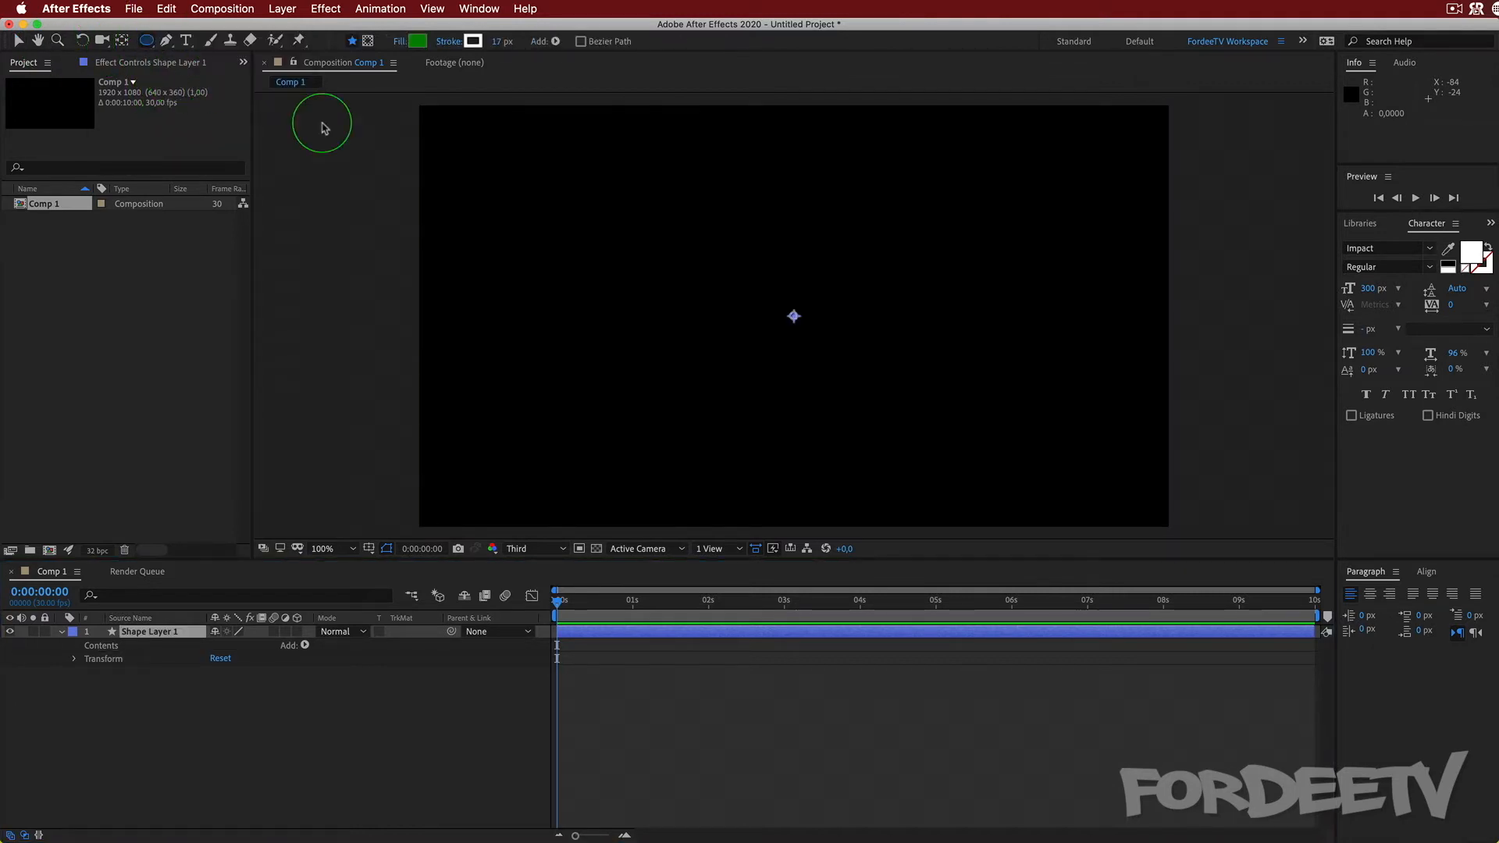
pyautogui.doubleClick(144, 40)
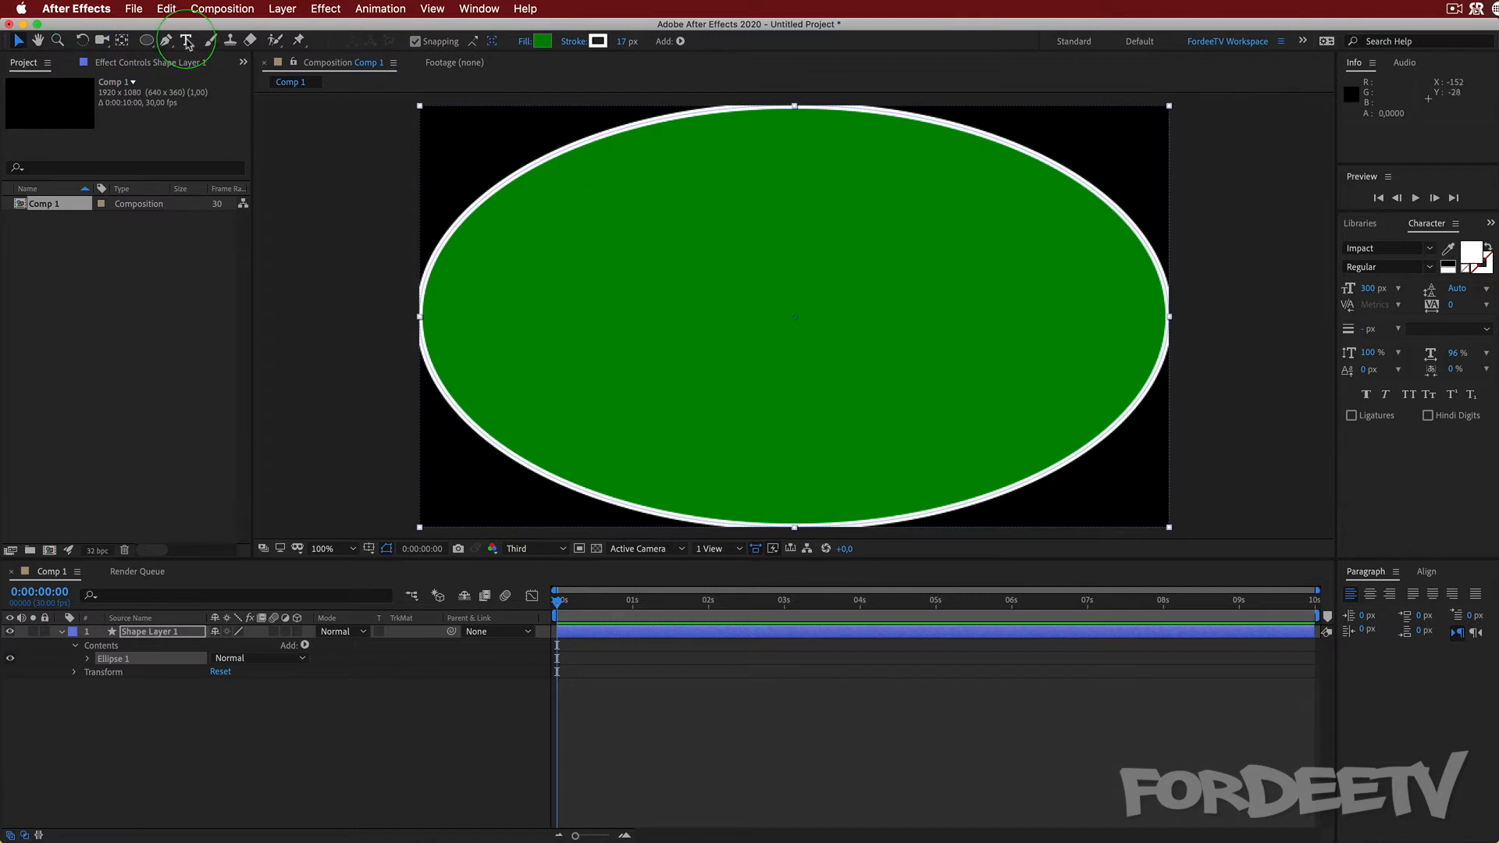
# - Replace the ellipse with an automatically created polygon sized to fit the composition
pyautogui.press('Delete')
pyautogui.click(146, 41)
pyautogui.moveTo(146, 43); pyautogui.dragTo(191, 88)
pyautogui.doubleClick(147, 41)
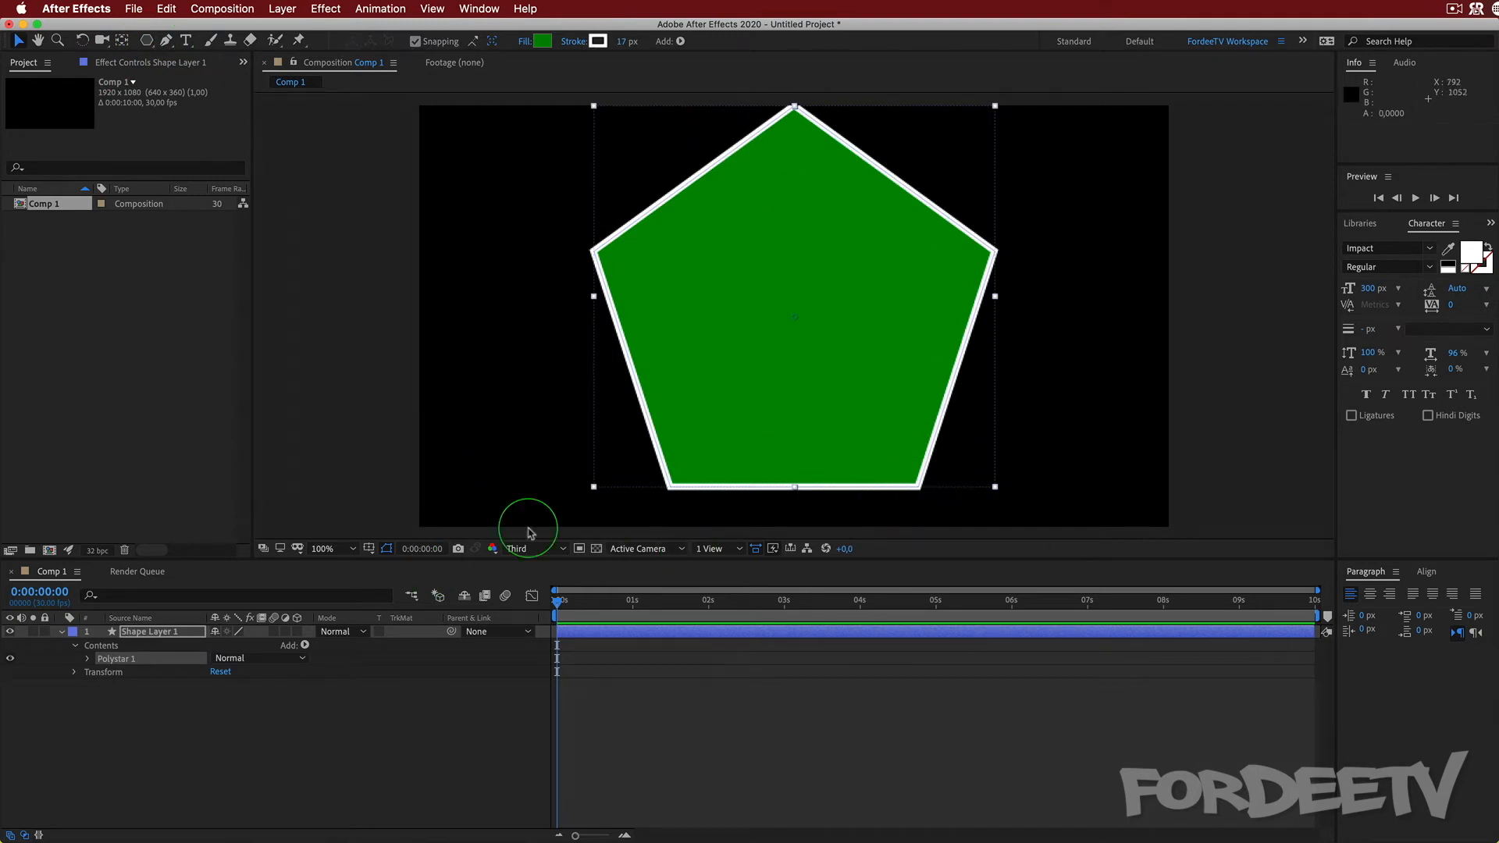
# - Delete the polygon and create a star automatically sized to fit the composition
pyautogui.press('Delete')
pyautogui.moveTo(145, 42); pyautogui.dragTo(175, 110)
pyautogui.doubleClick(145, 41)
# - Delete the star and the empty Shape Layer 1, leaving no layers in the composition
pyautogui.press('Delete')
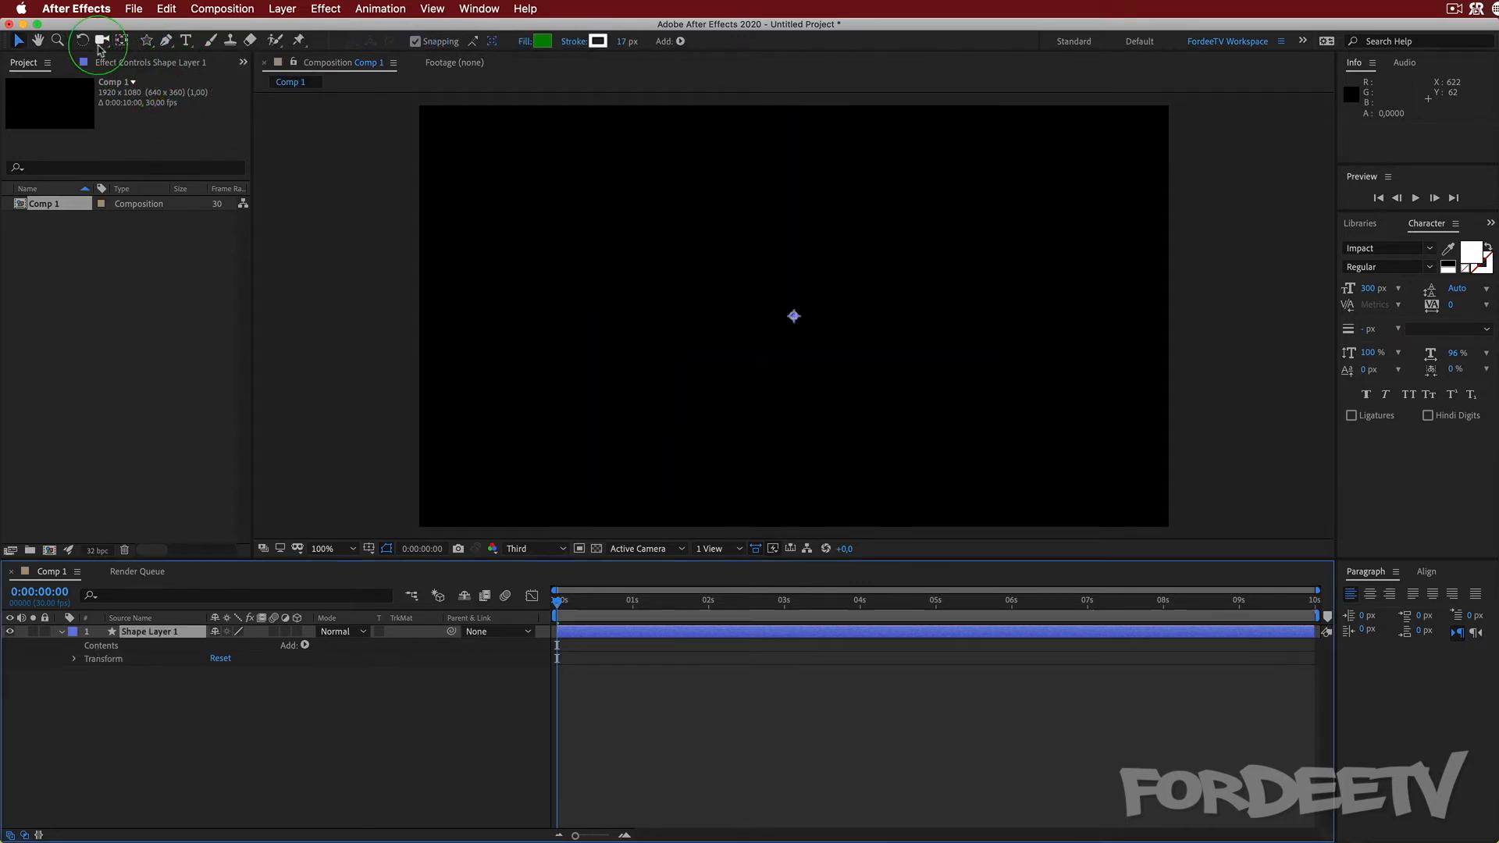
pyautogui.click(164, 410)
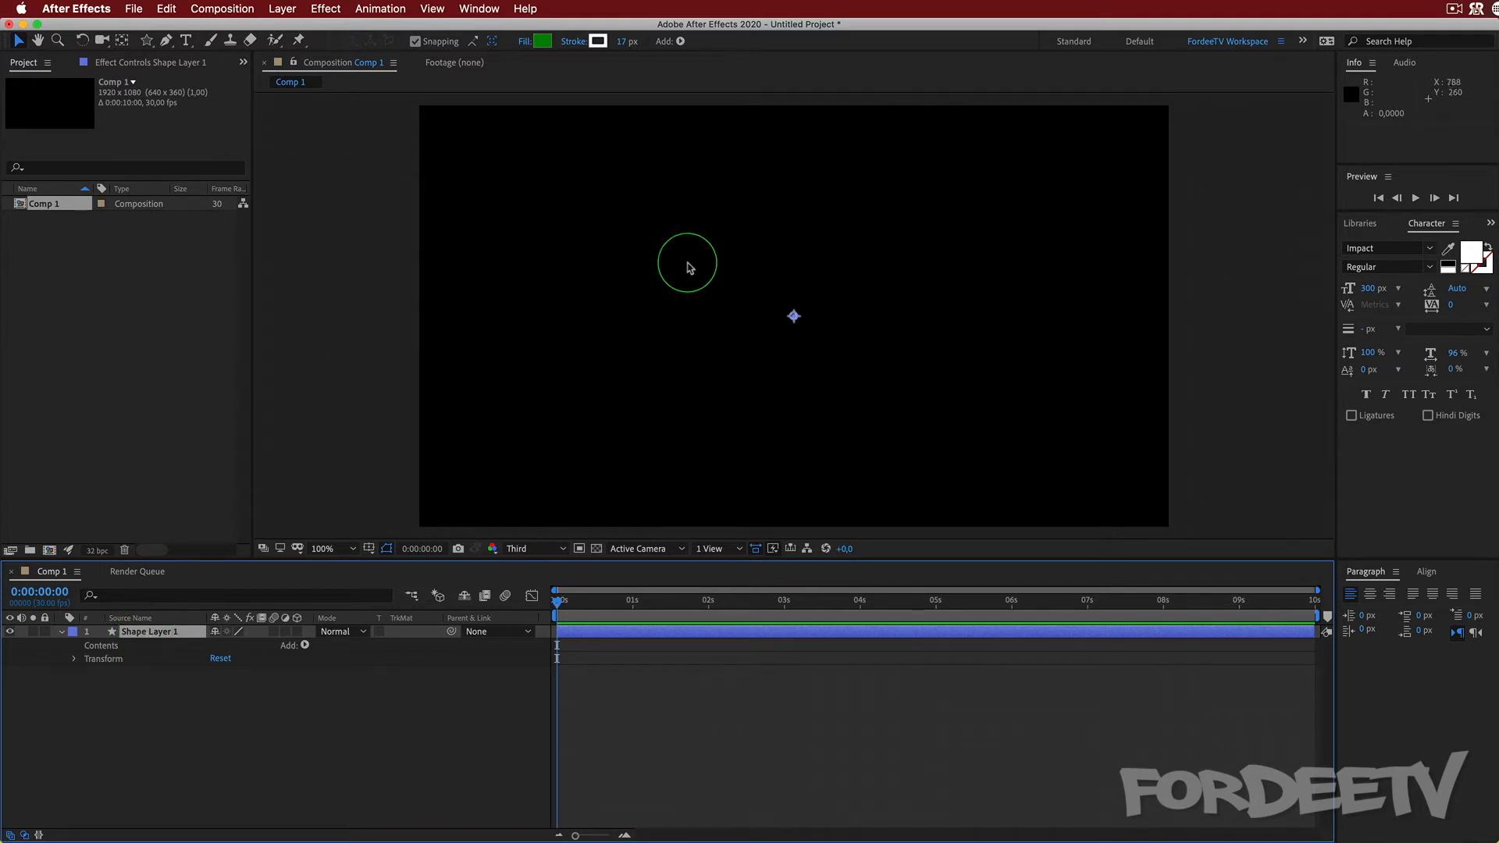
pyautogui.click(139, 631)
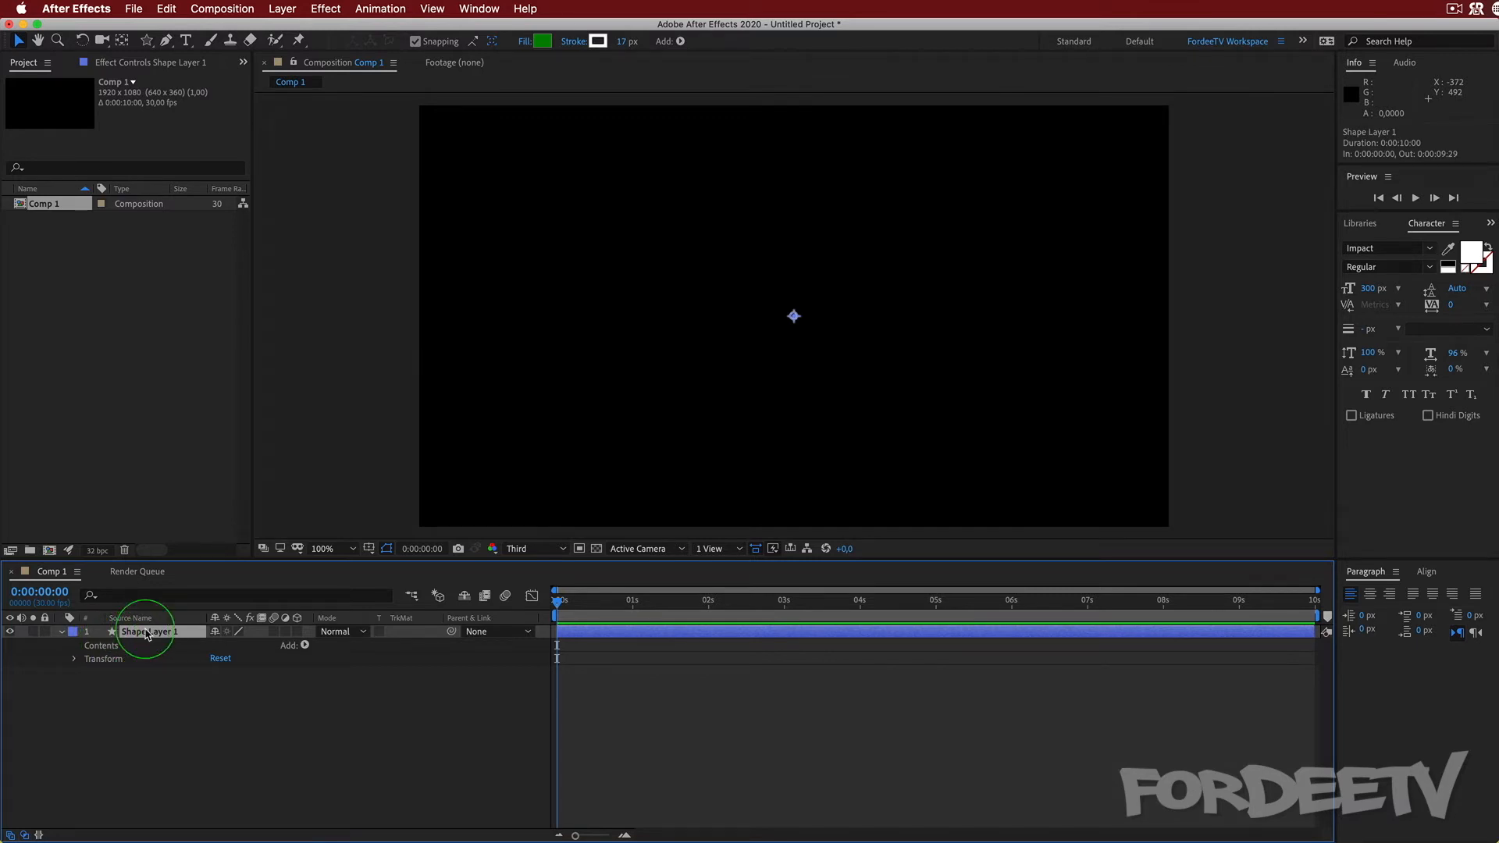
pyautogui.press('Delete')
# - Create a yellow solid layer at composition size, 1920 × 1080 px
pyautogui.rightClick(147, 682)
pyautogui.moveTo(179, 691)
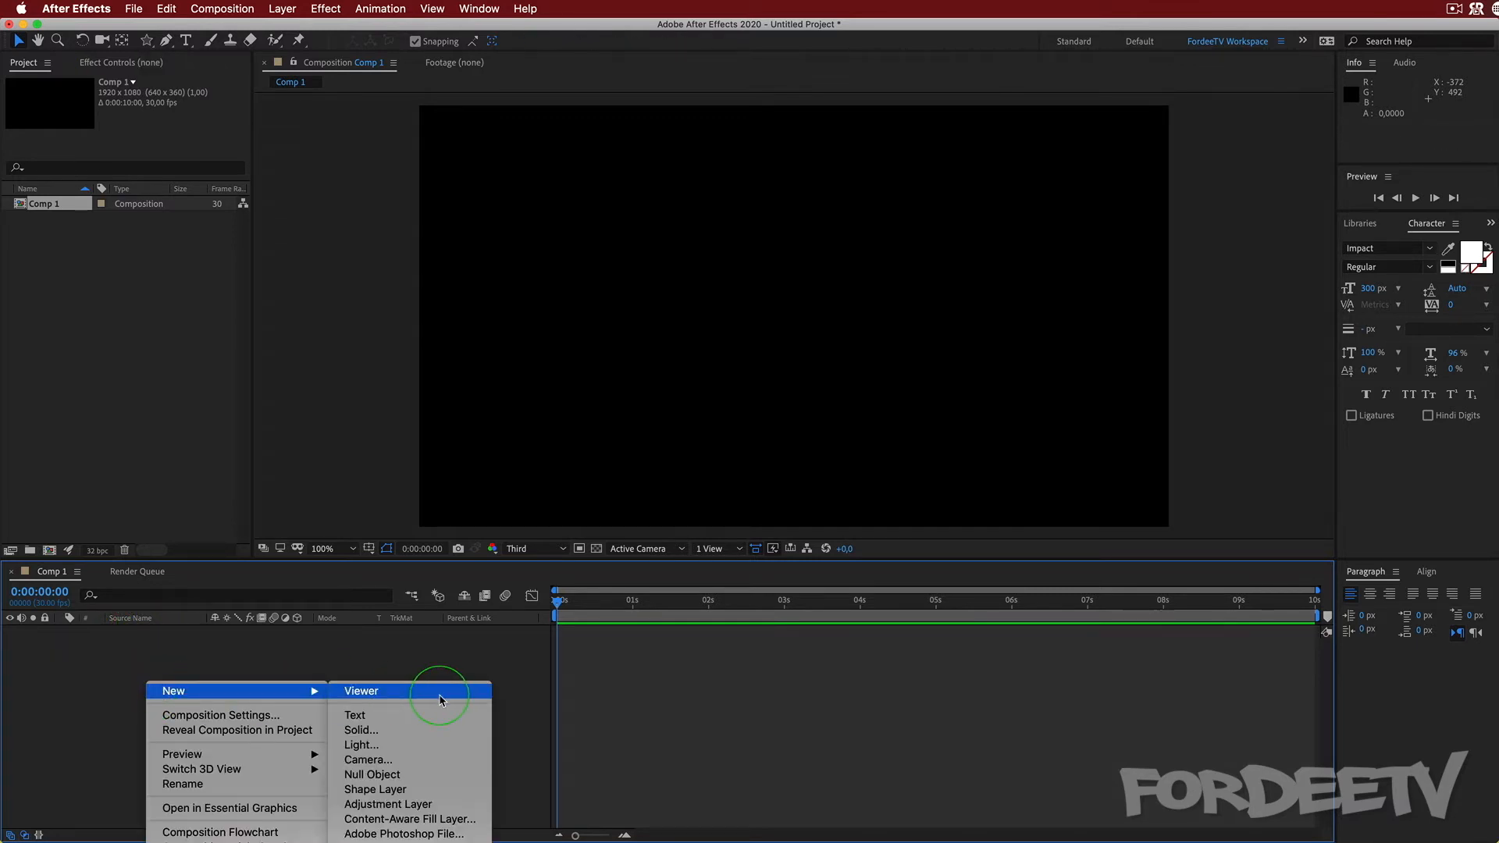
pyautogui.click(423, 733)
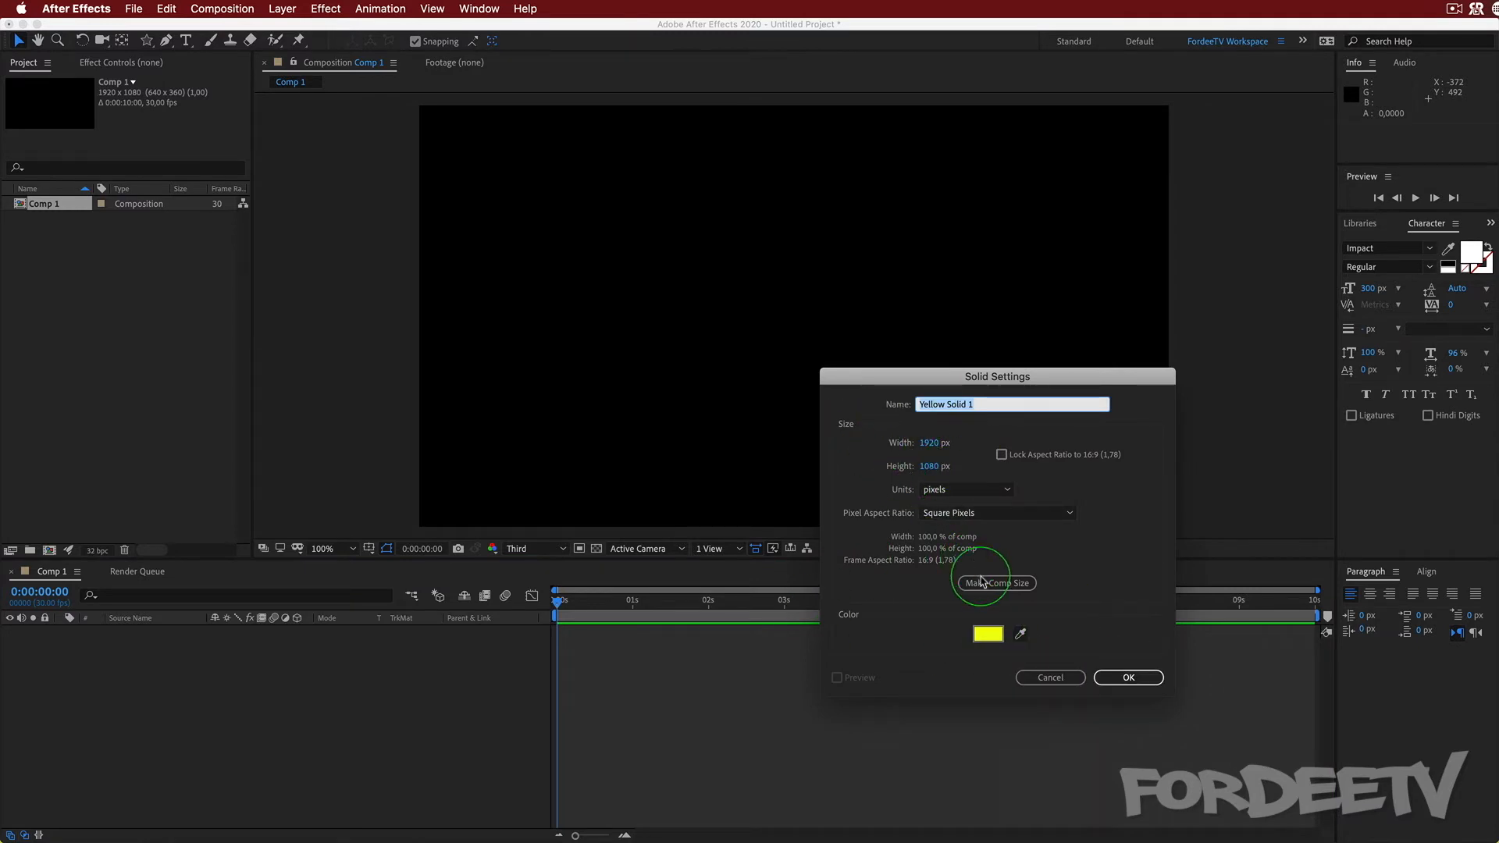
pyautogui.click(981, 582)
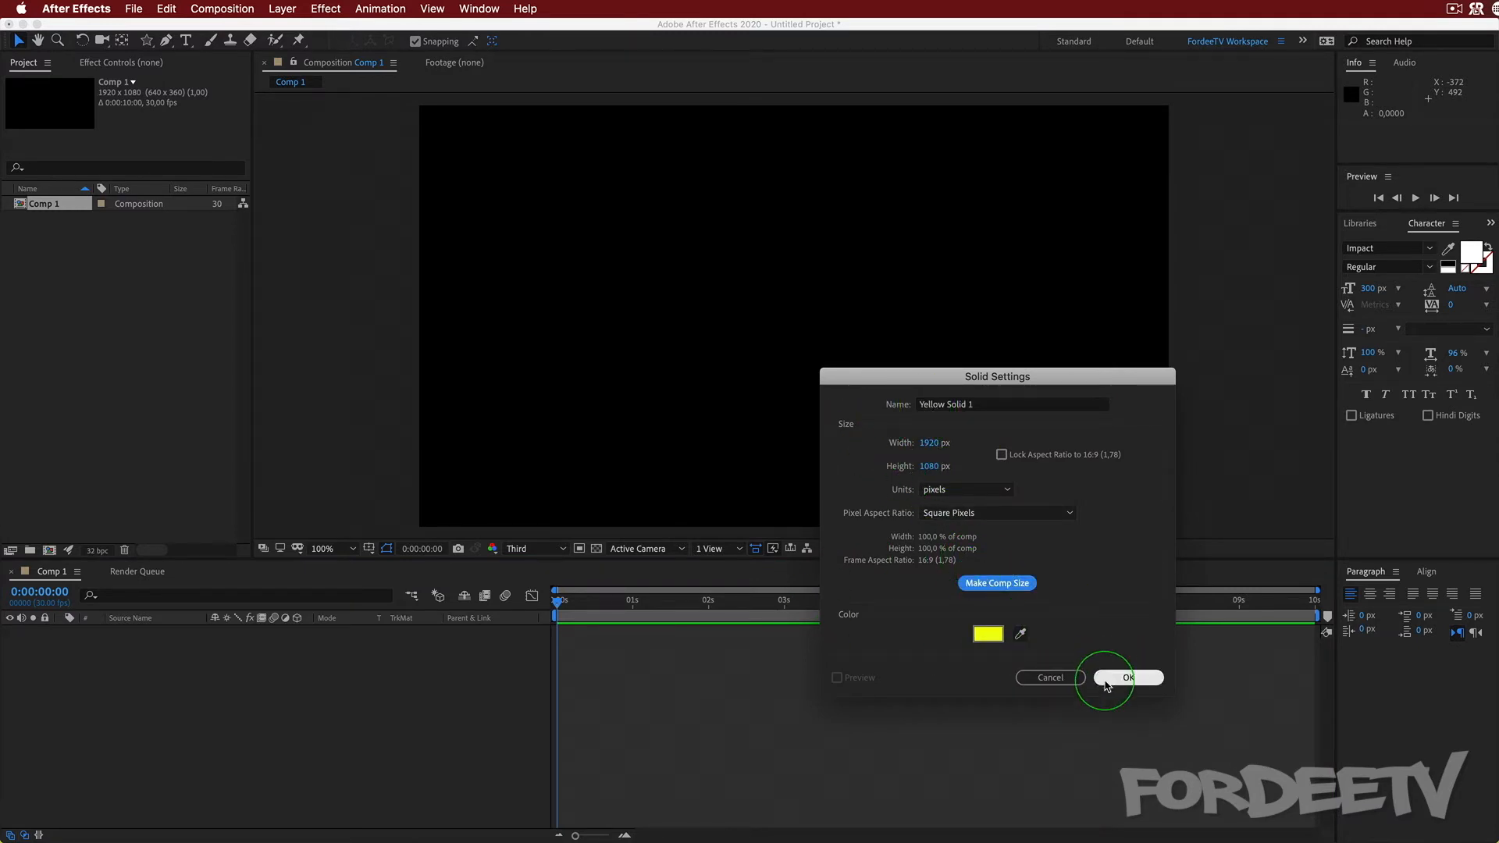
pyautogui.click(1126, 676)
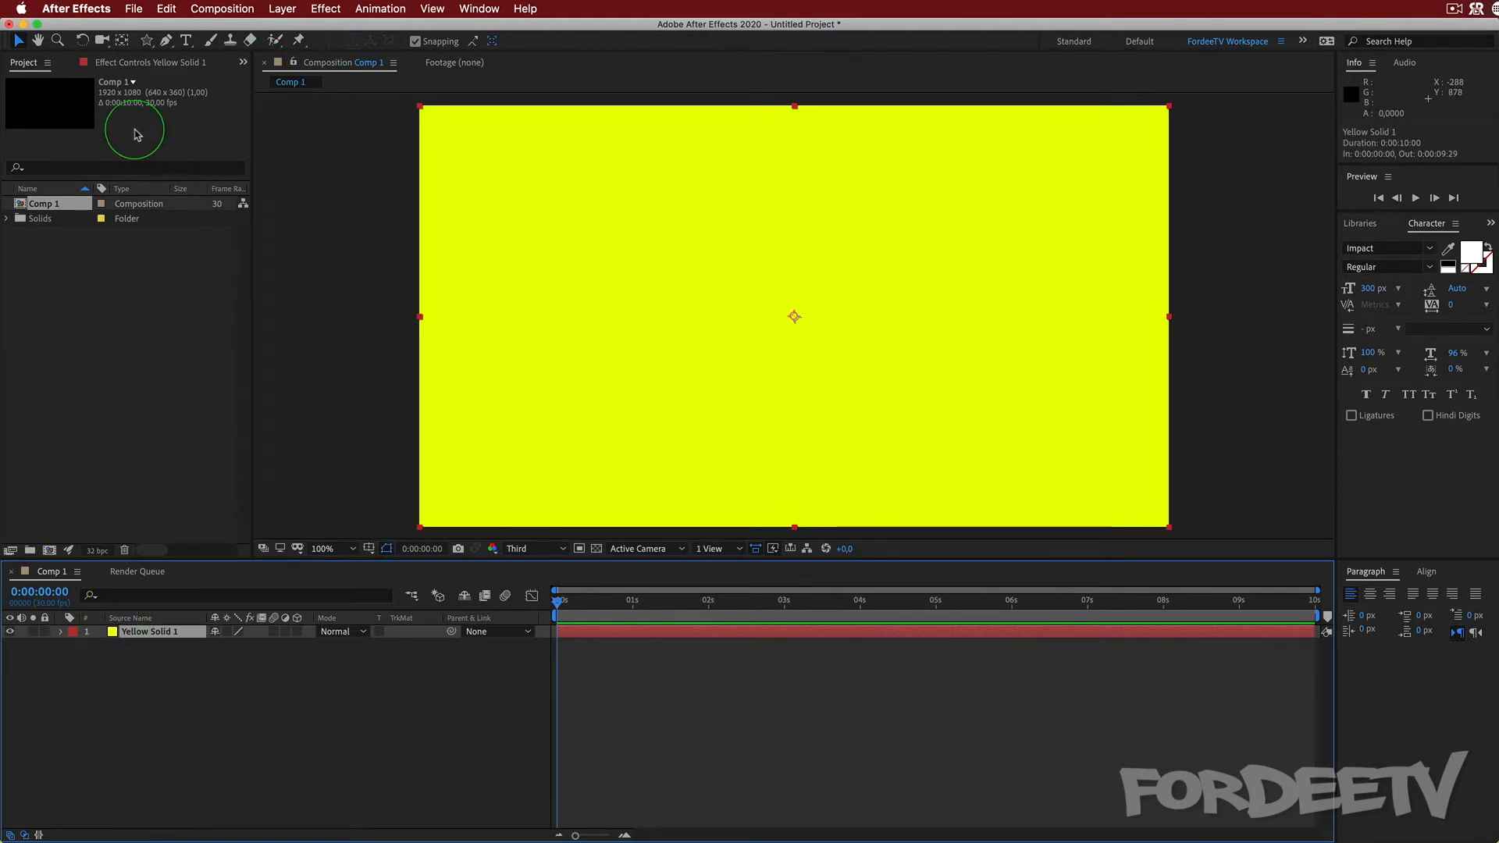
# - Mask the yellow solid with a rectangle of about 798 × 520 px and, with nothing selected, draw a separate rectangle shape of about 792 × 372 px
pyautogui.click(146, 40)
pyautogui.click(195, 44)
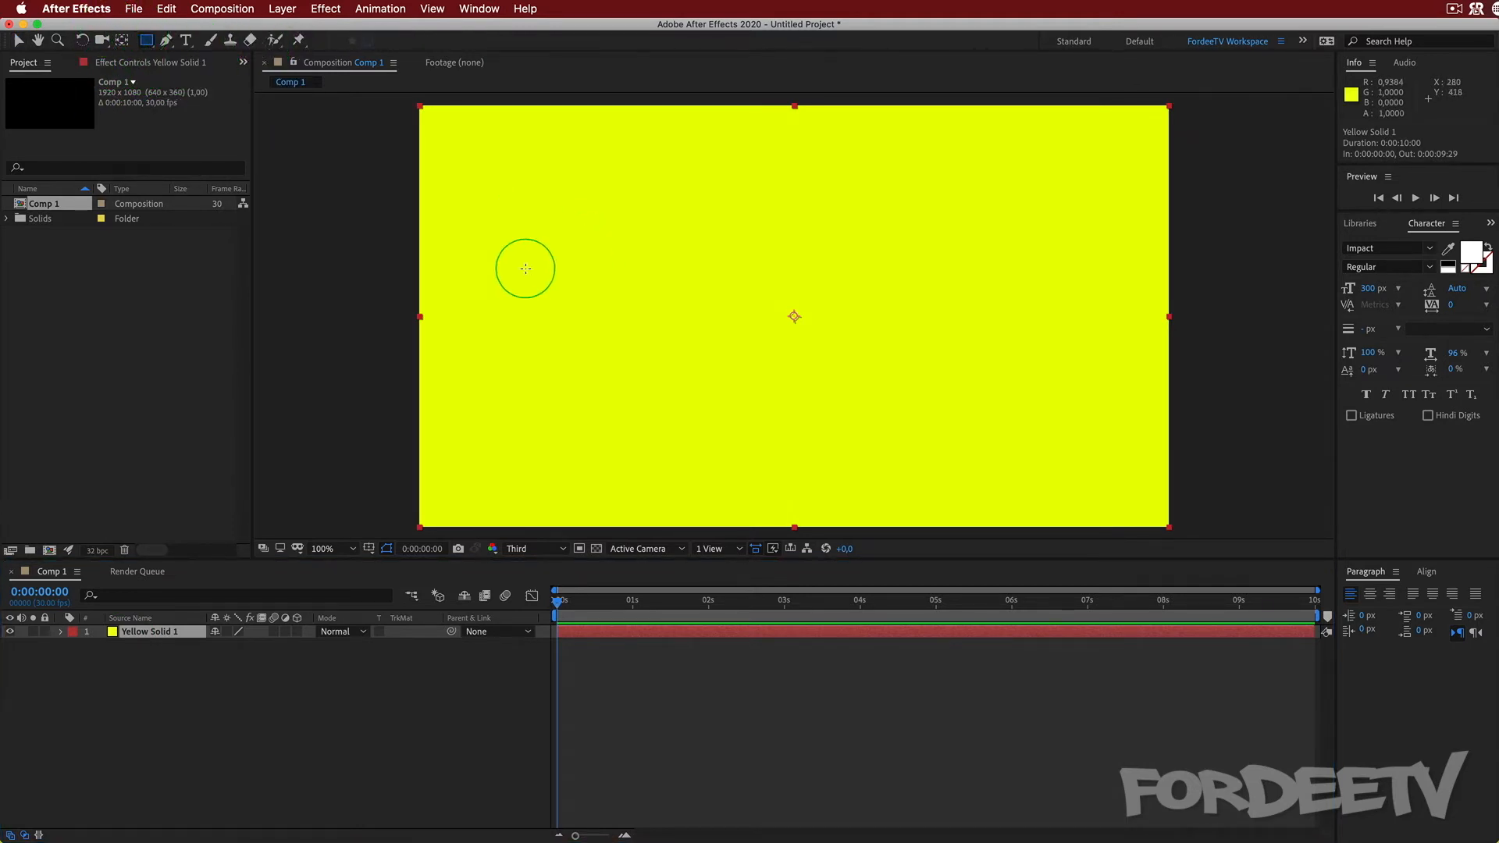
pyautogui.moveTo(545, 193); pyautogui.dragTo(856, 398)
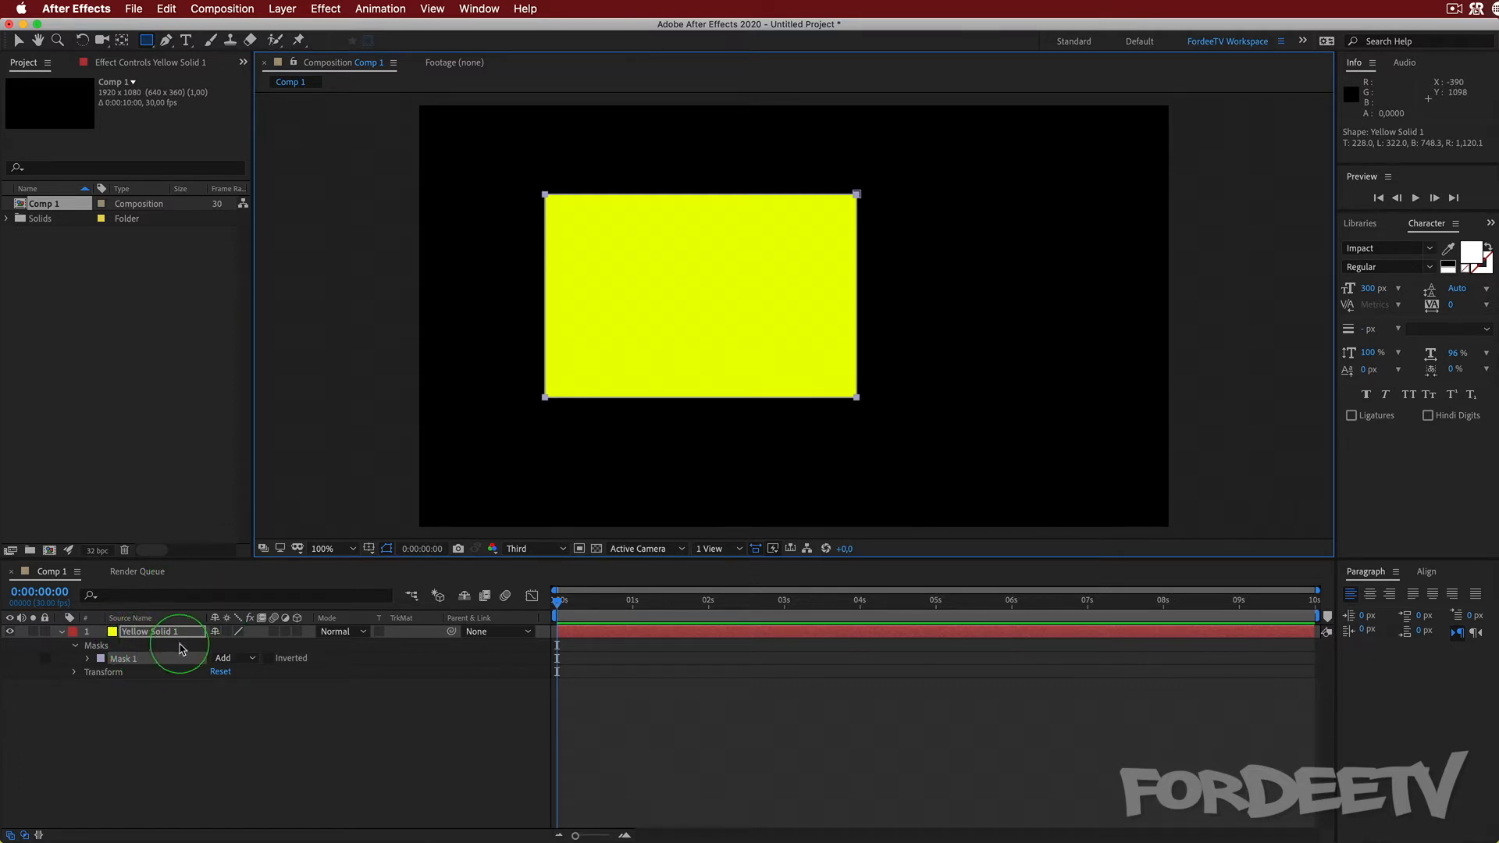
pyautogui.click(185, 716)
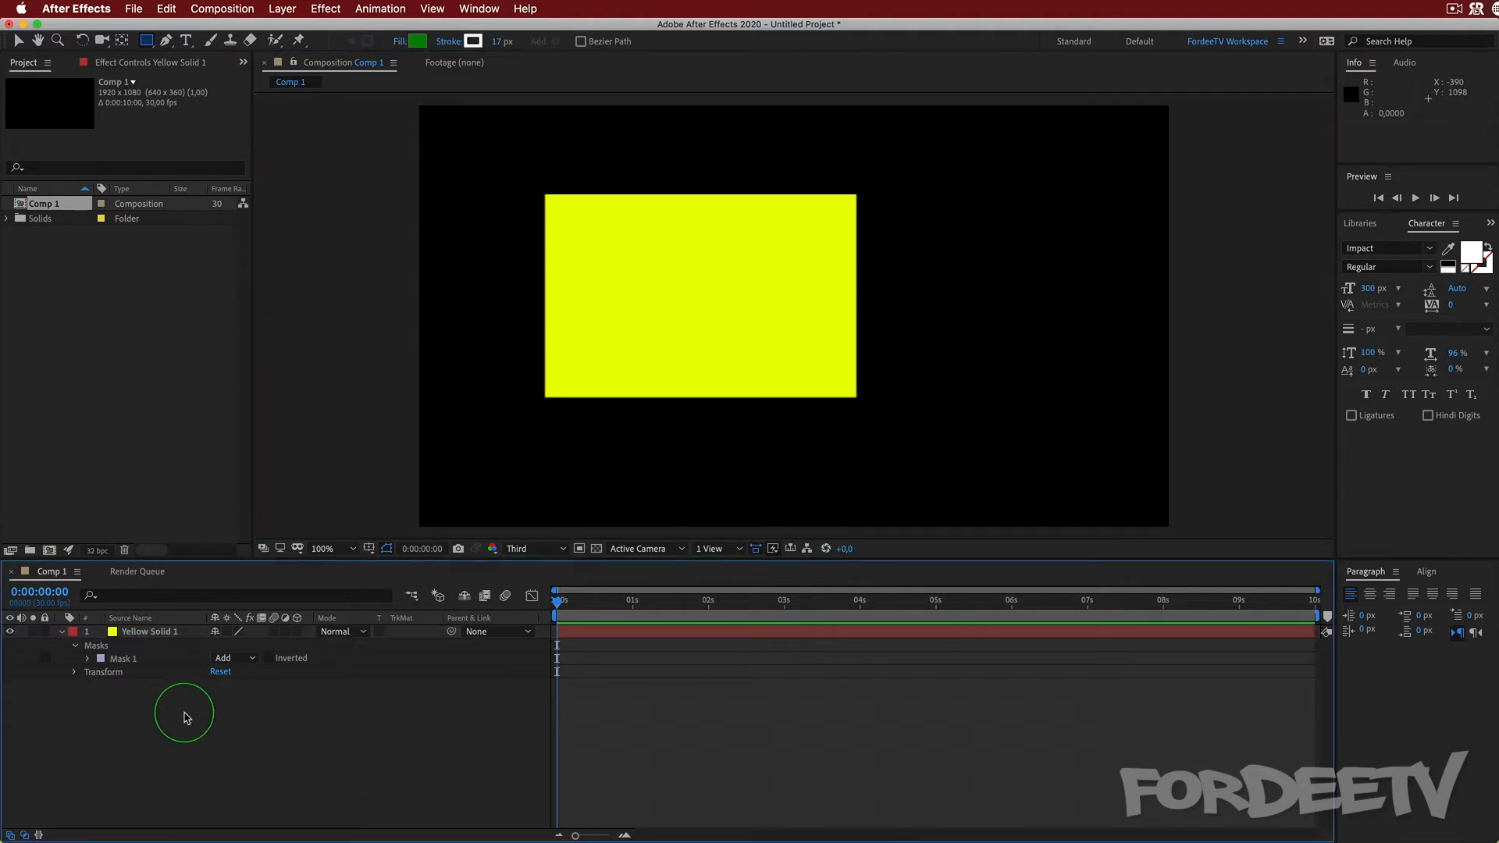
pyautogui.moveTo(1079, 322)
pyautogui.mouseDown()
pyautogui.moveTo(871, 453)
pyautogui.moveTo(770, 468)
pyautogui.mouseUp()
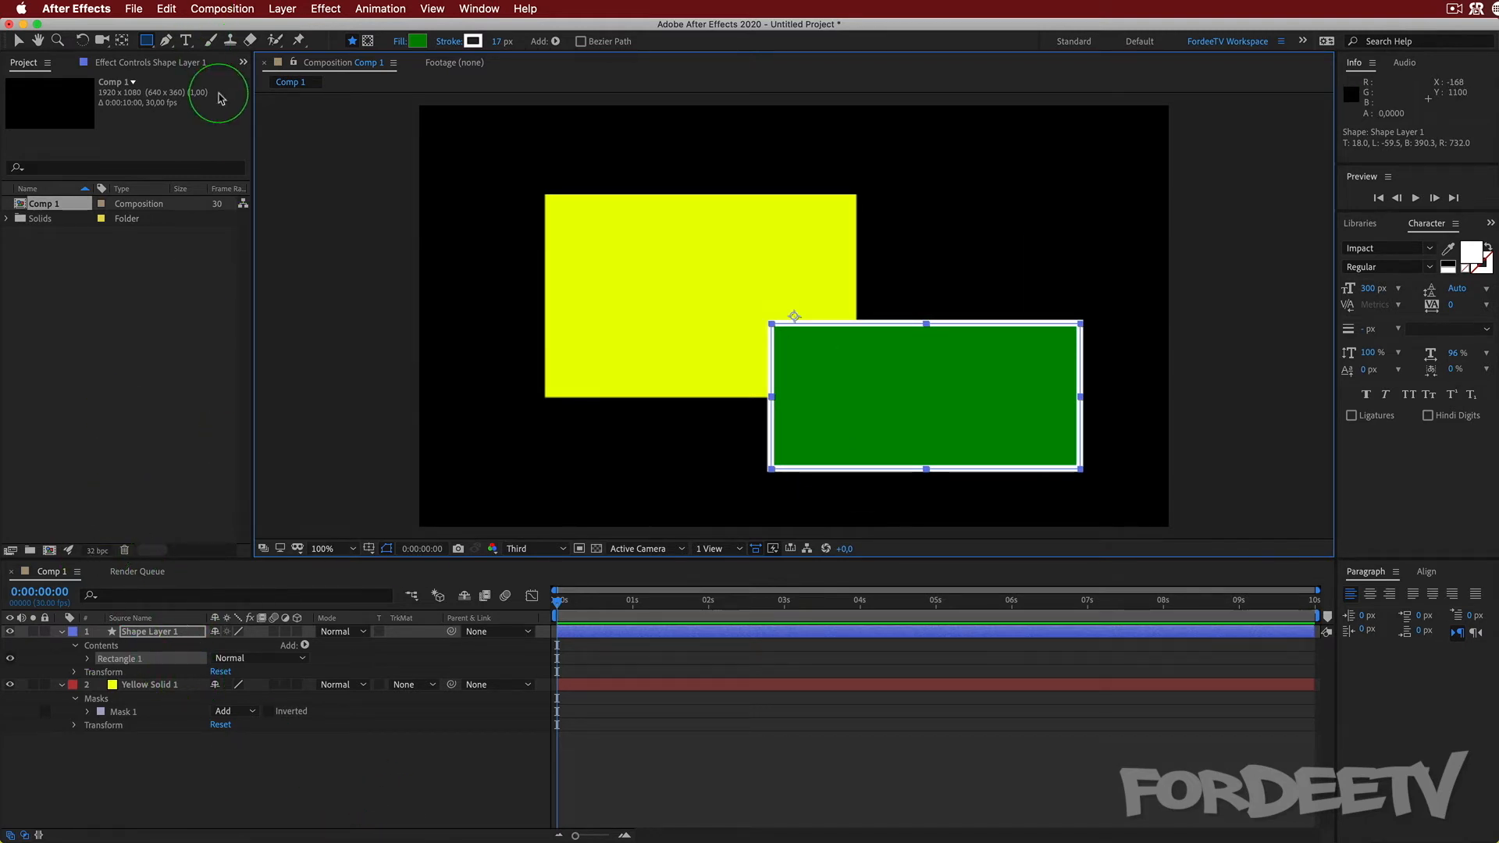
# - Delete the yellow solid layer and the rectangle's shape layer from the composition
pyautogui.click(119, 686)
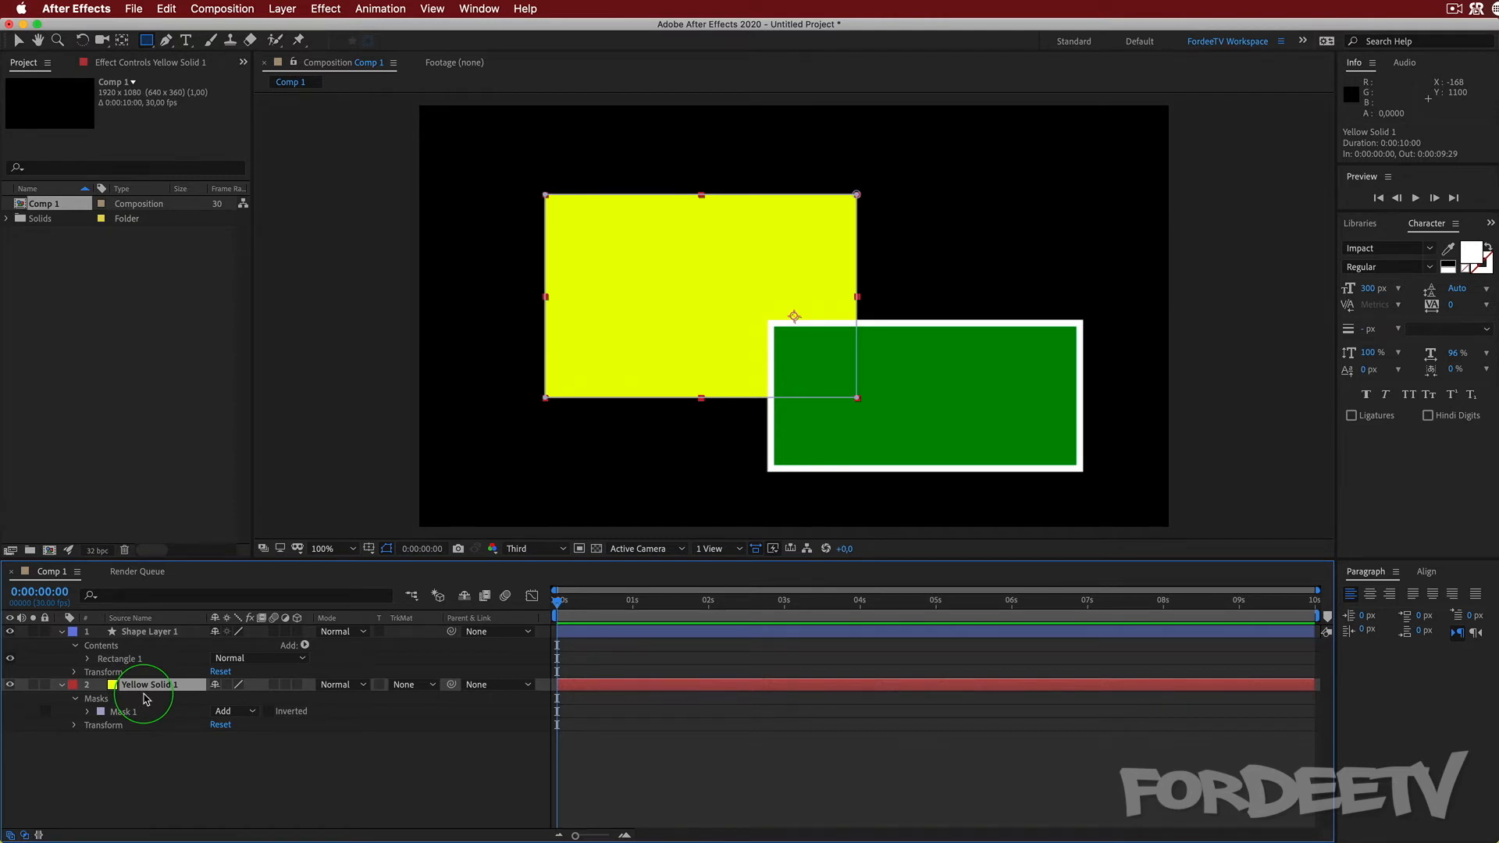
pyautogui.press('Delete')
pyautogui.click(134, 634)
pyautogui.press('Delete')
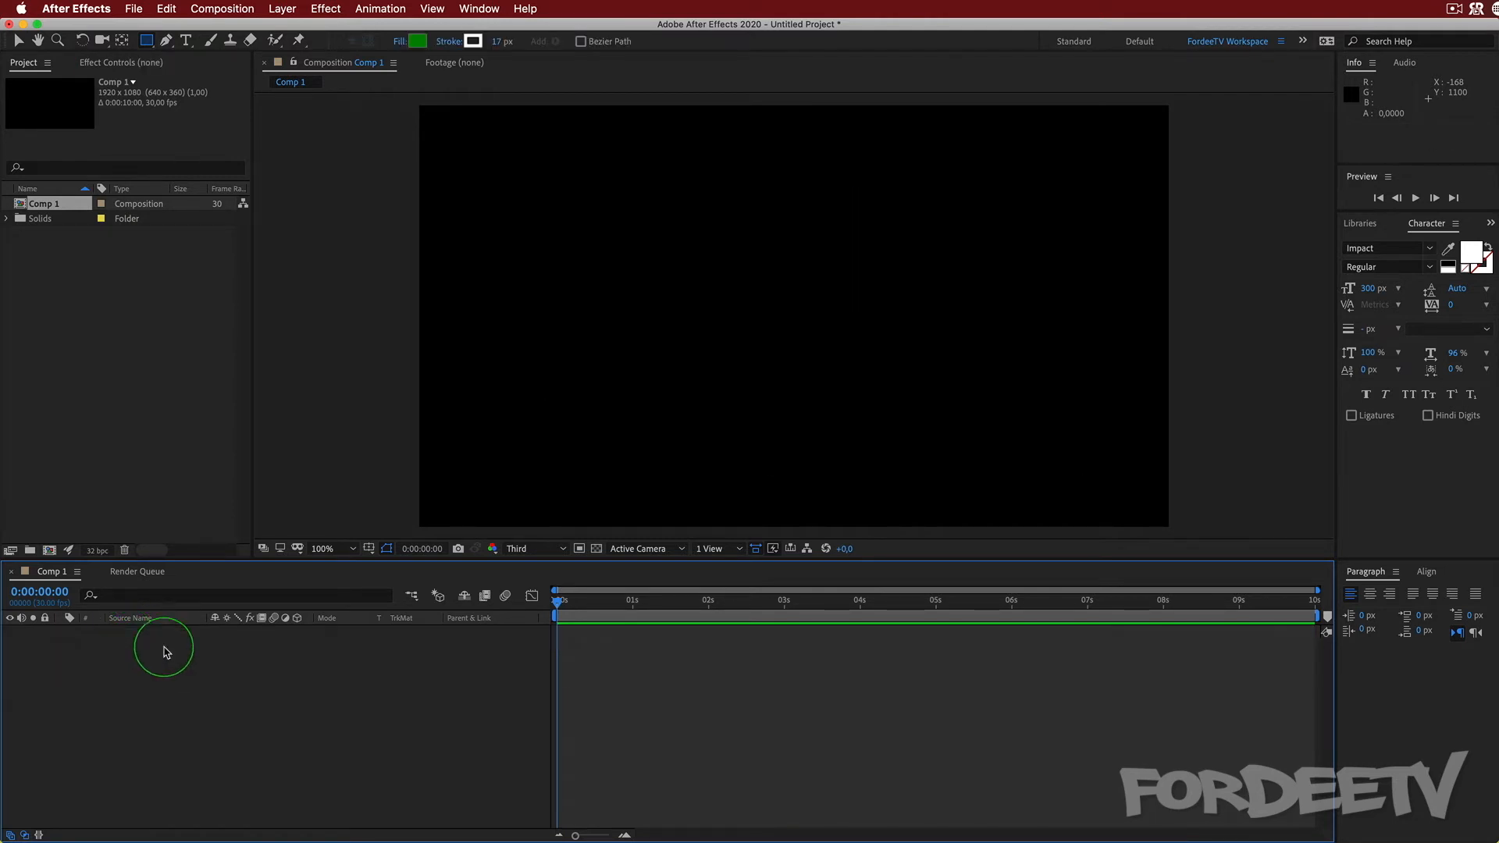
# - Draw an open S-shaped curve with three smooth points across the composition using the Pen tool
pyautogui.click(165, 42)
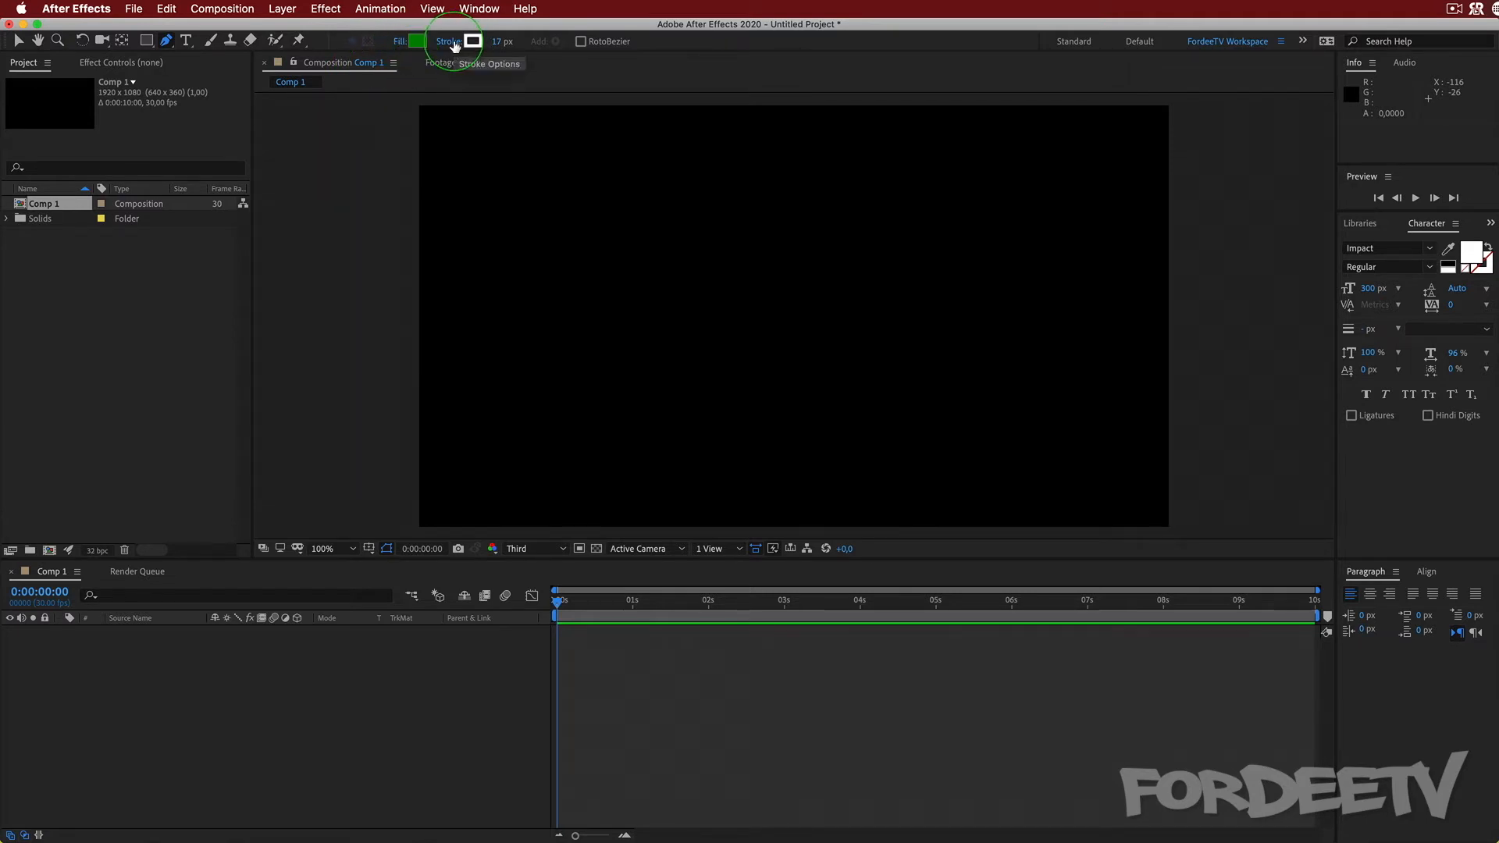
pyautogui.moveTo(544, 353); pyautogui.dragTo(584, 310)
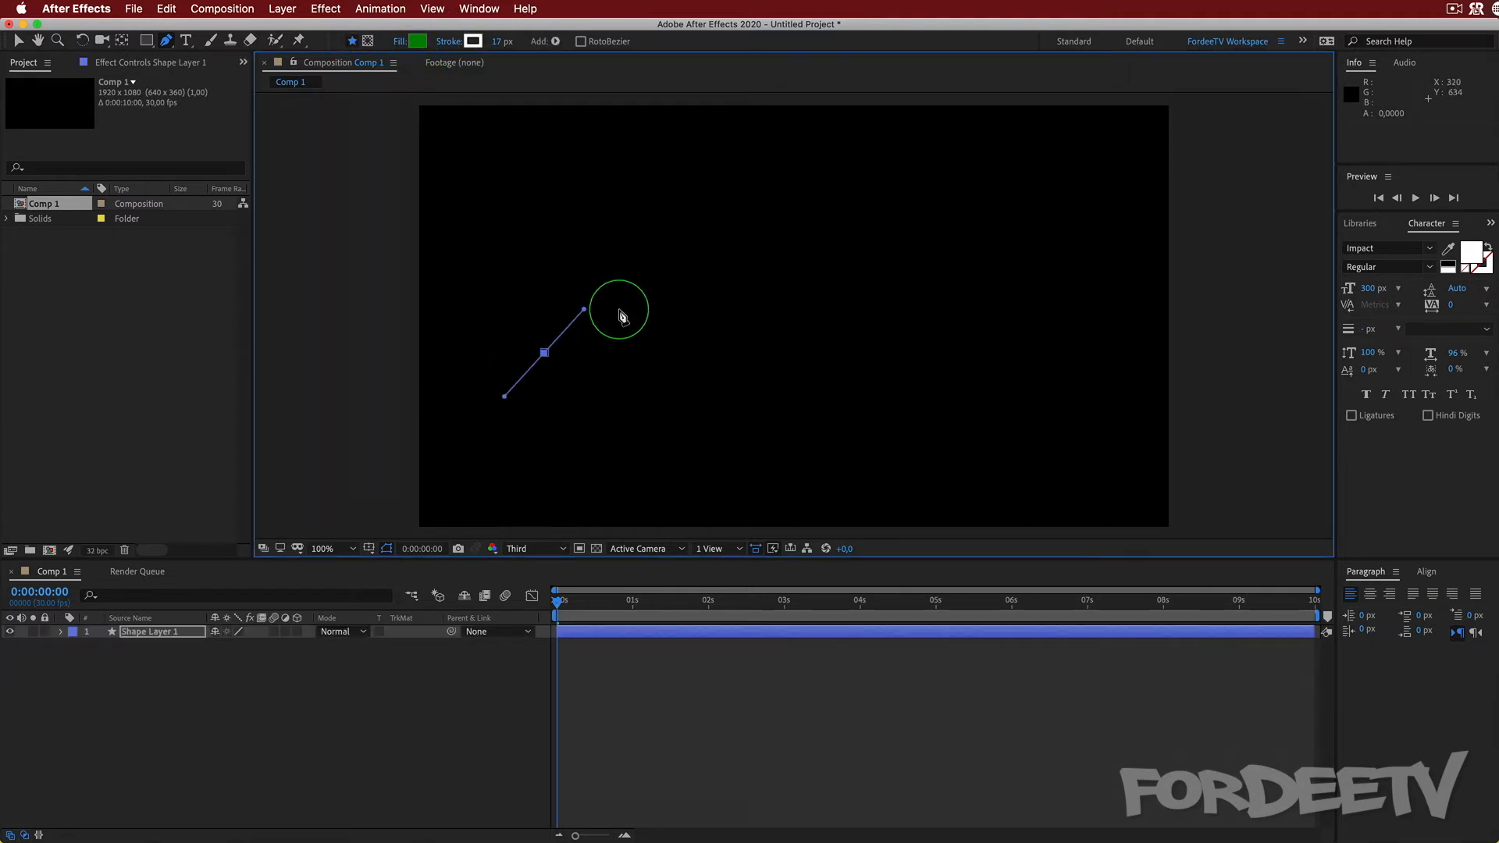
pyautogui.moveTo(779, 279); pyautogui.dragTo(897, 332)
pyautogui.click(1084, 378)
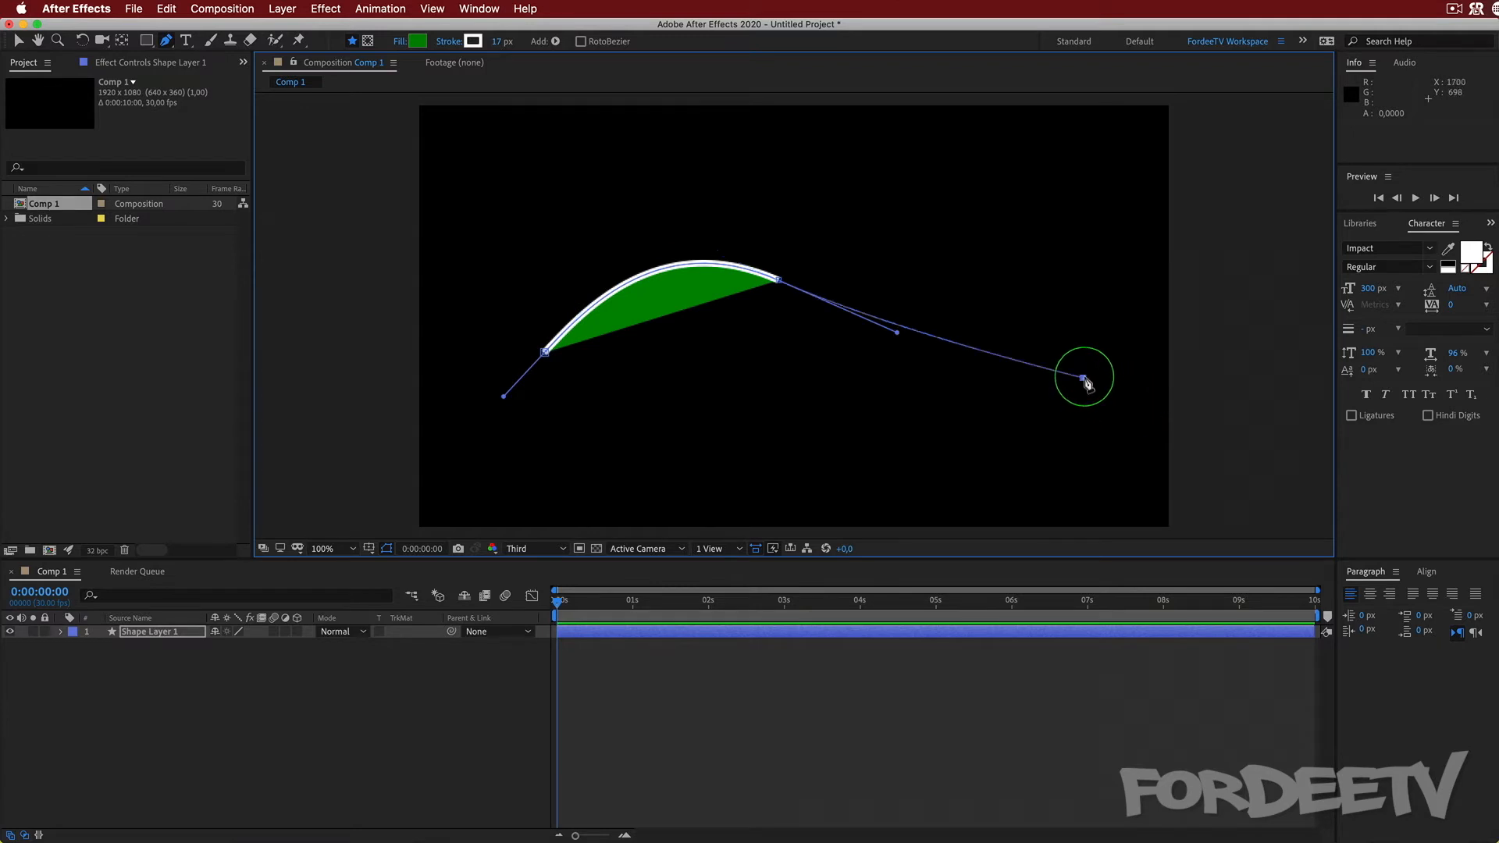
pyautogui.moveTo(1086, 380); pyautogui.dragTo(1175, 268)
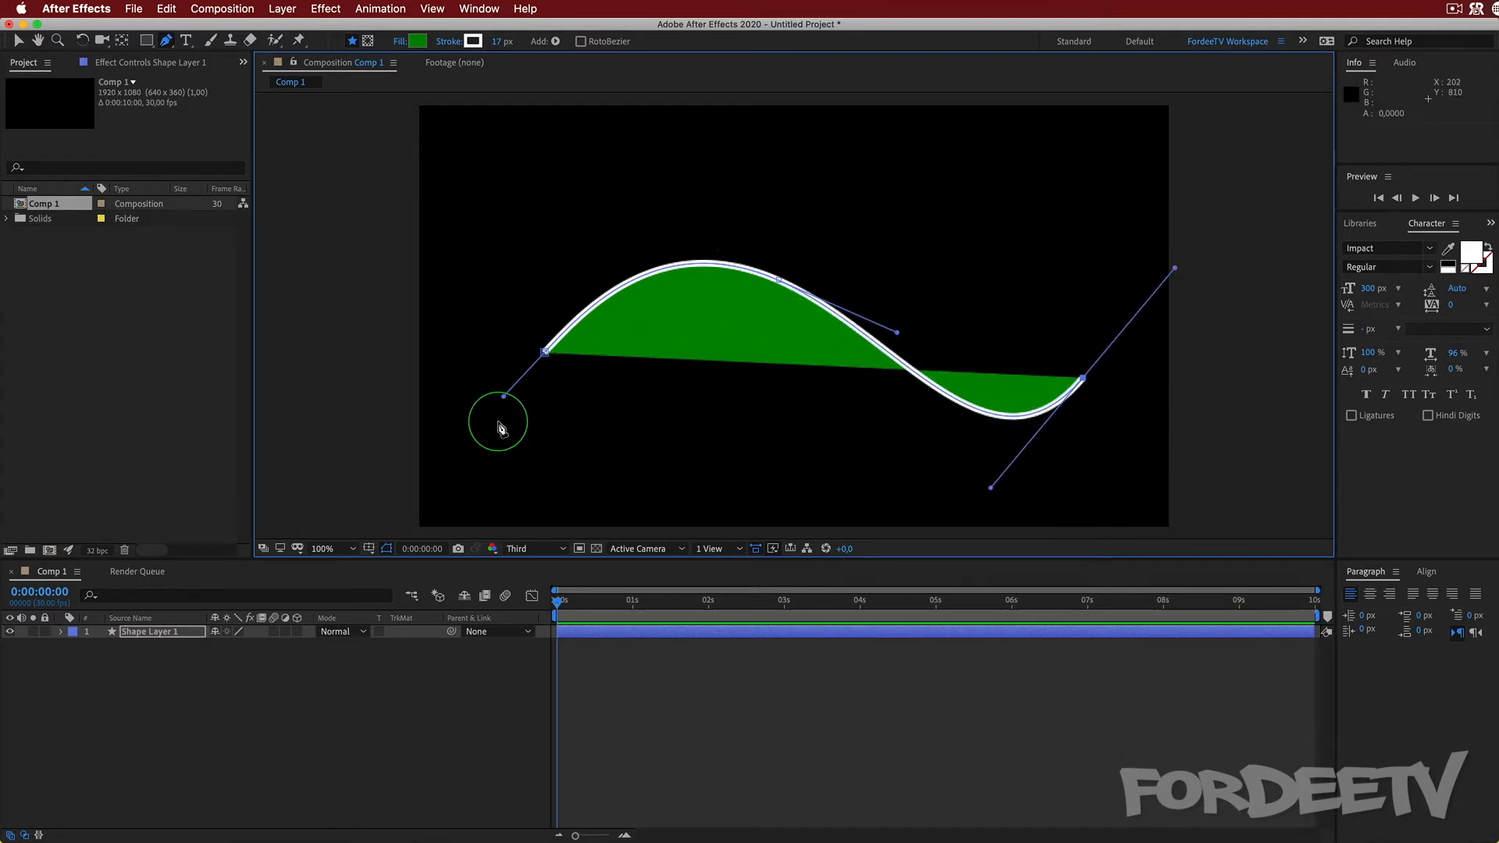
# - Set the curve's fill to None so that only its stroke is drawn
pyautogui.click(396, 43)
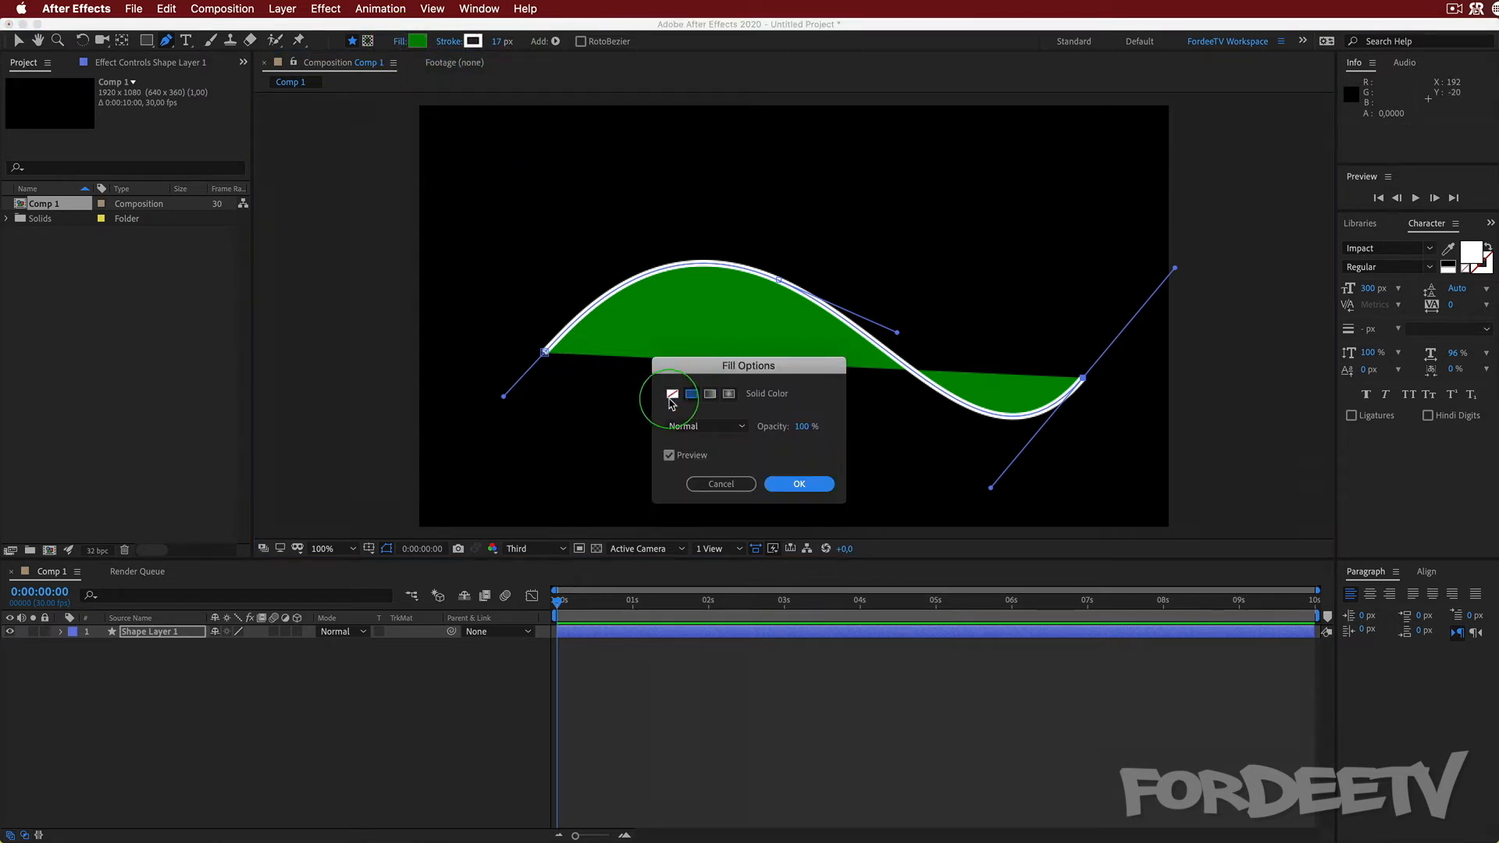
pyautogui.click(672, 395)
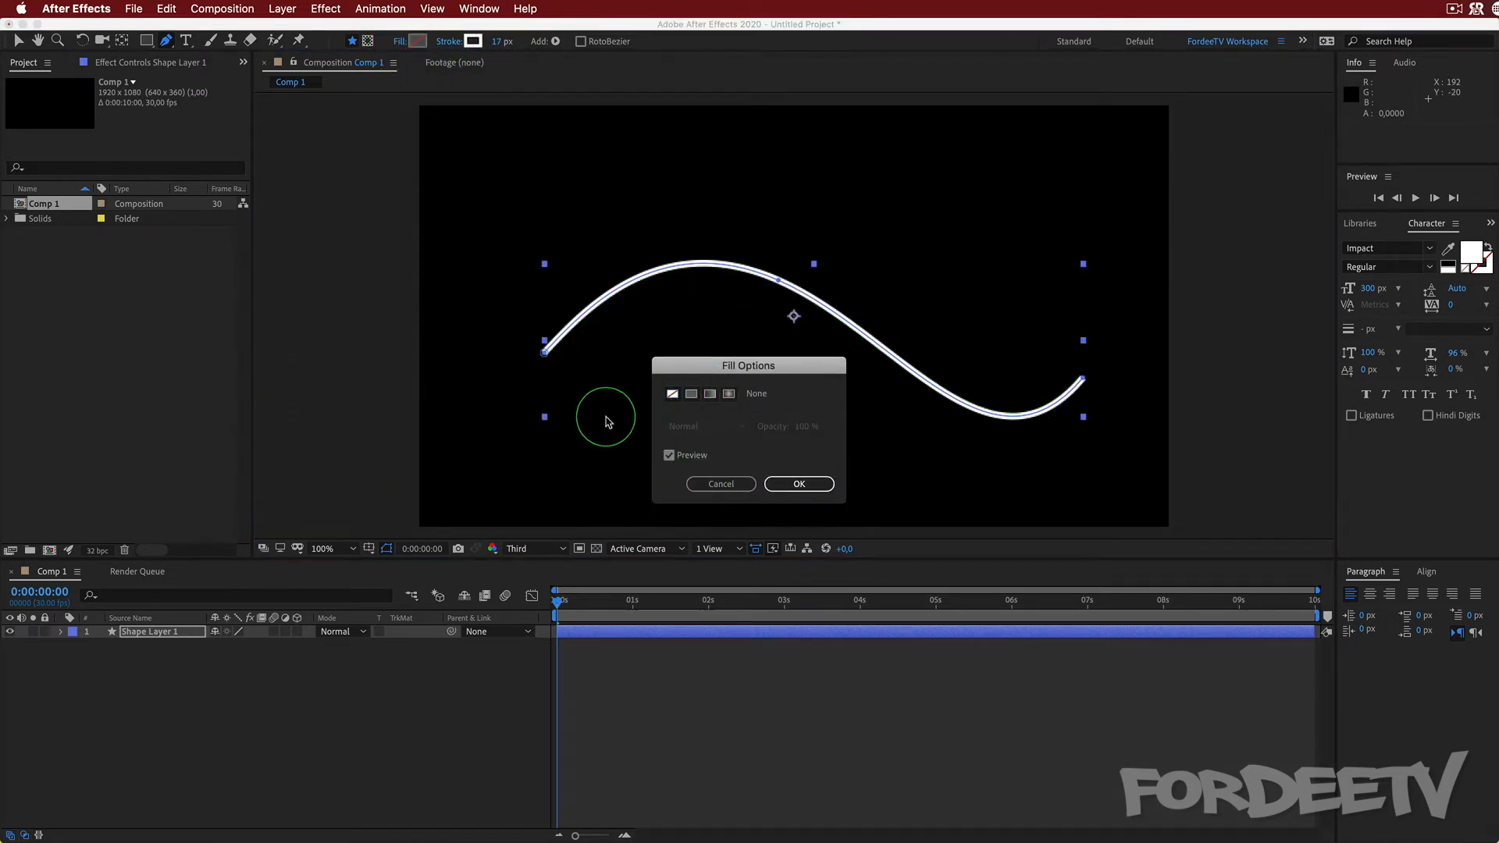
pyautogui.click(789, 484)
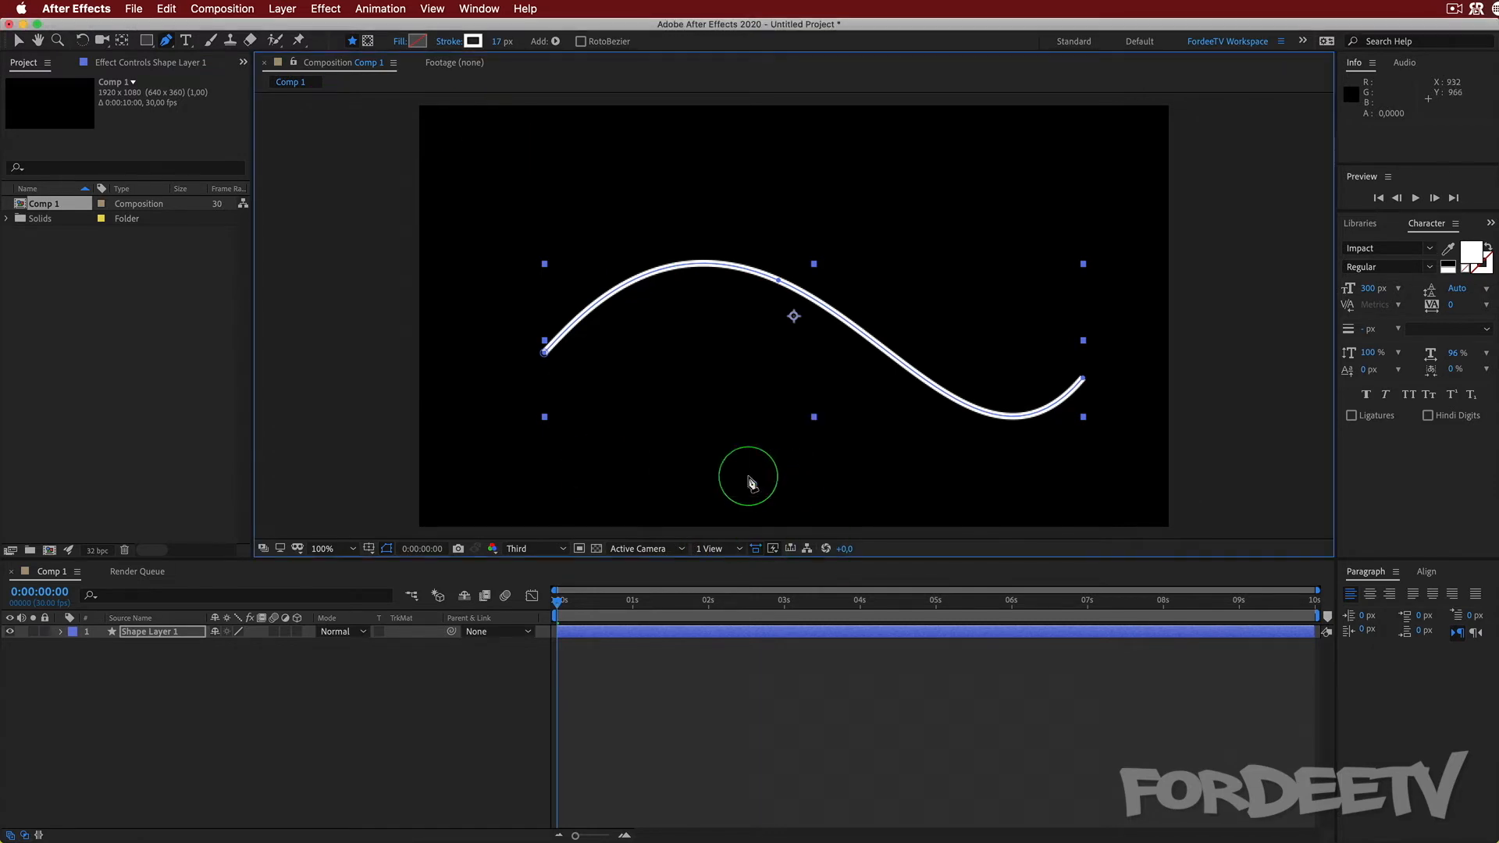
# - Expand the curve's shape contents down to its Stroke 1 properties and check the line cap setting
pyautogui.click(58, 633)
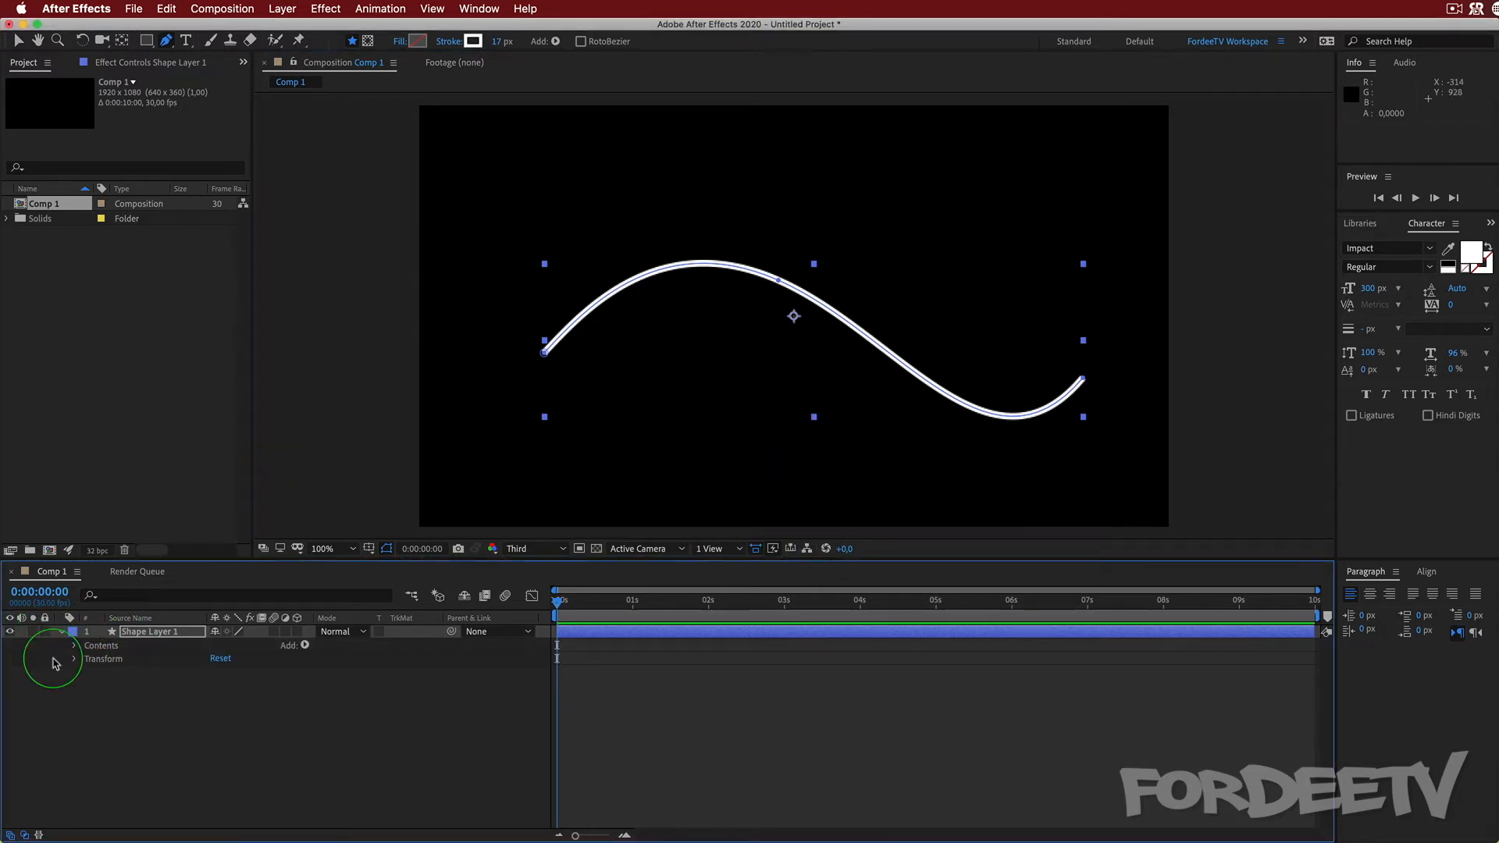
pyautogui.click(87, 660)
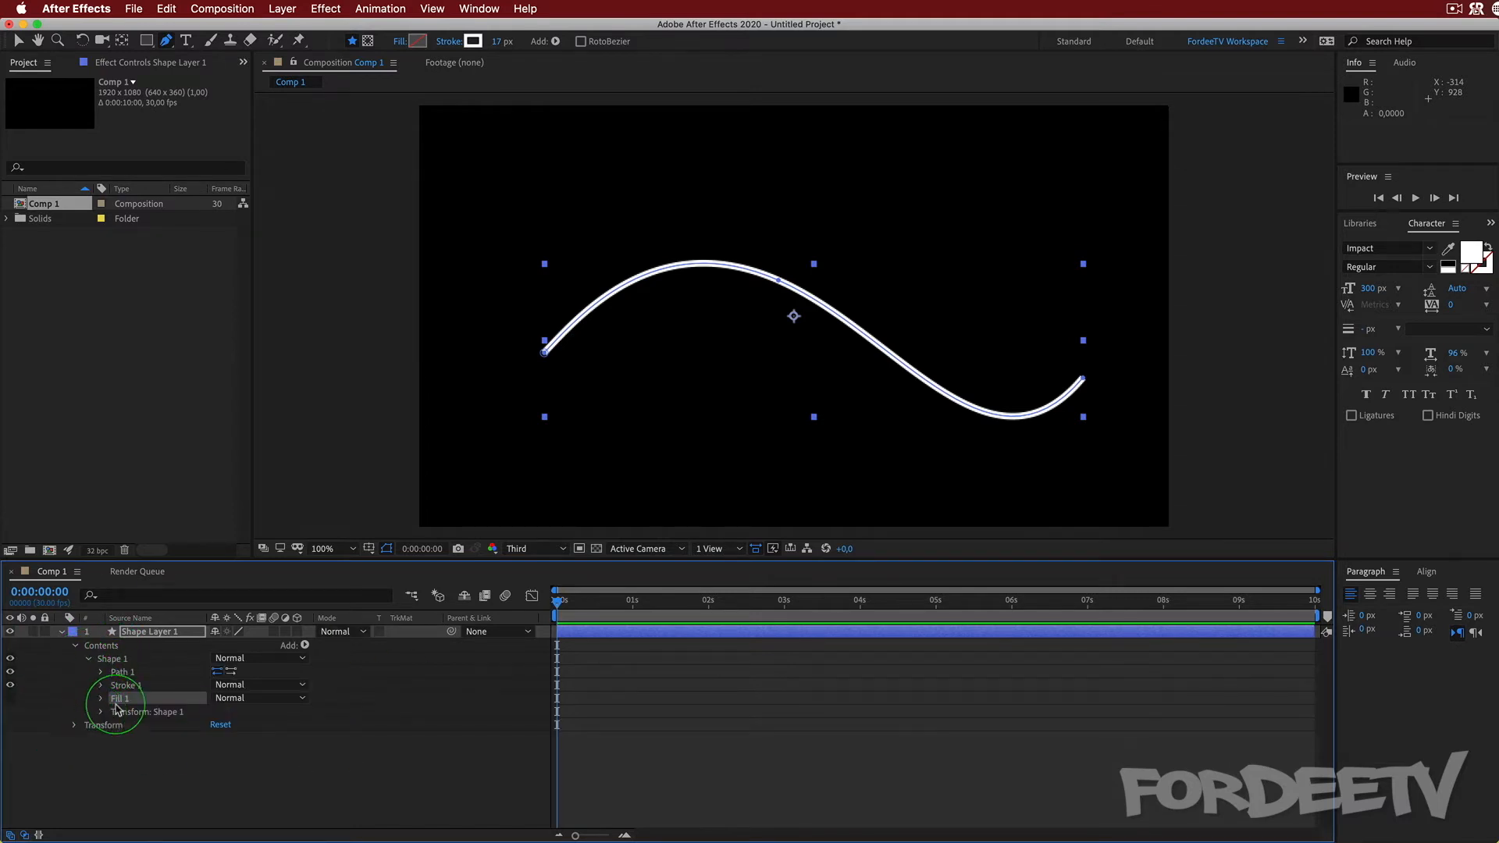
pyautogui.click(102, 685)
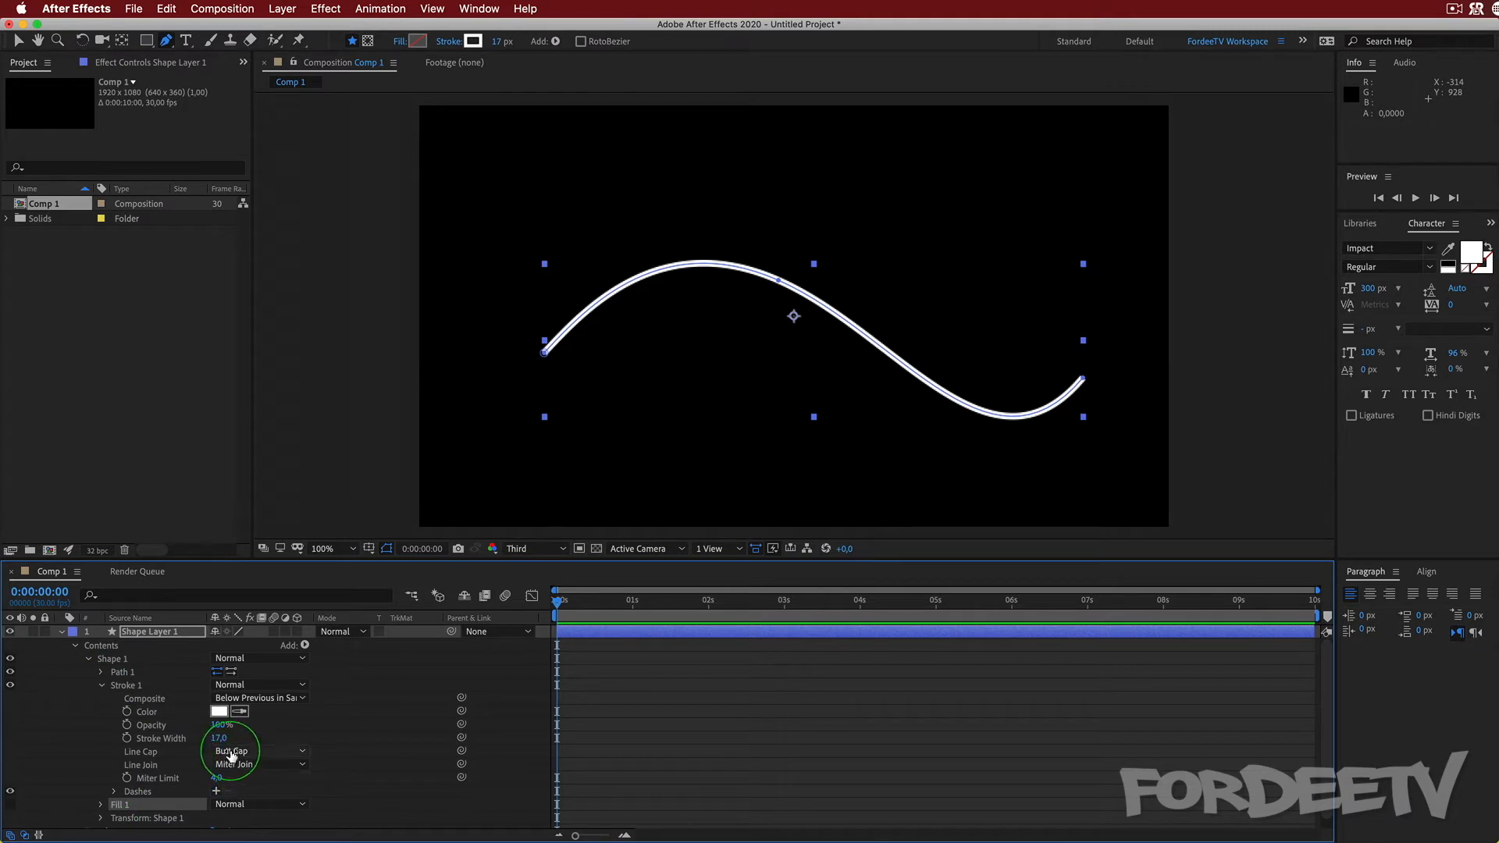
pyautogui.click(232, 753)
pyautogui.click(232, 754)
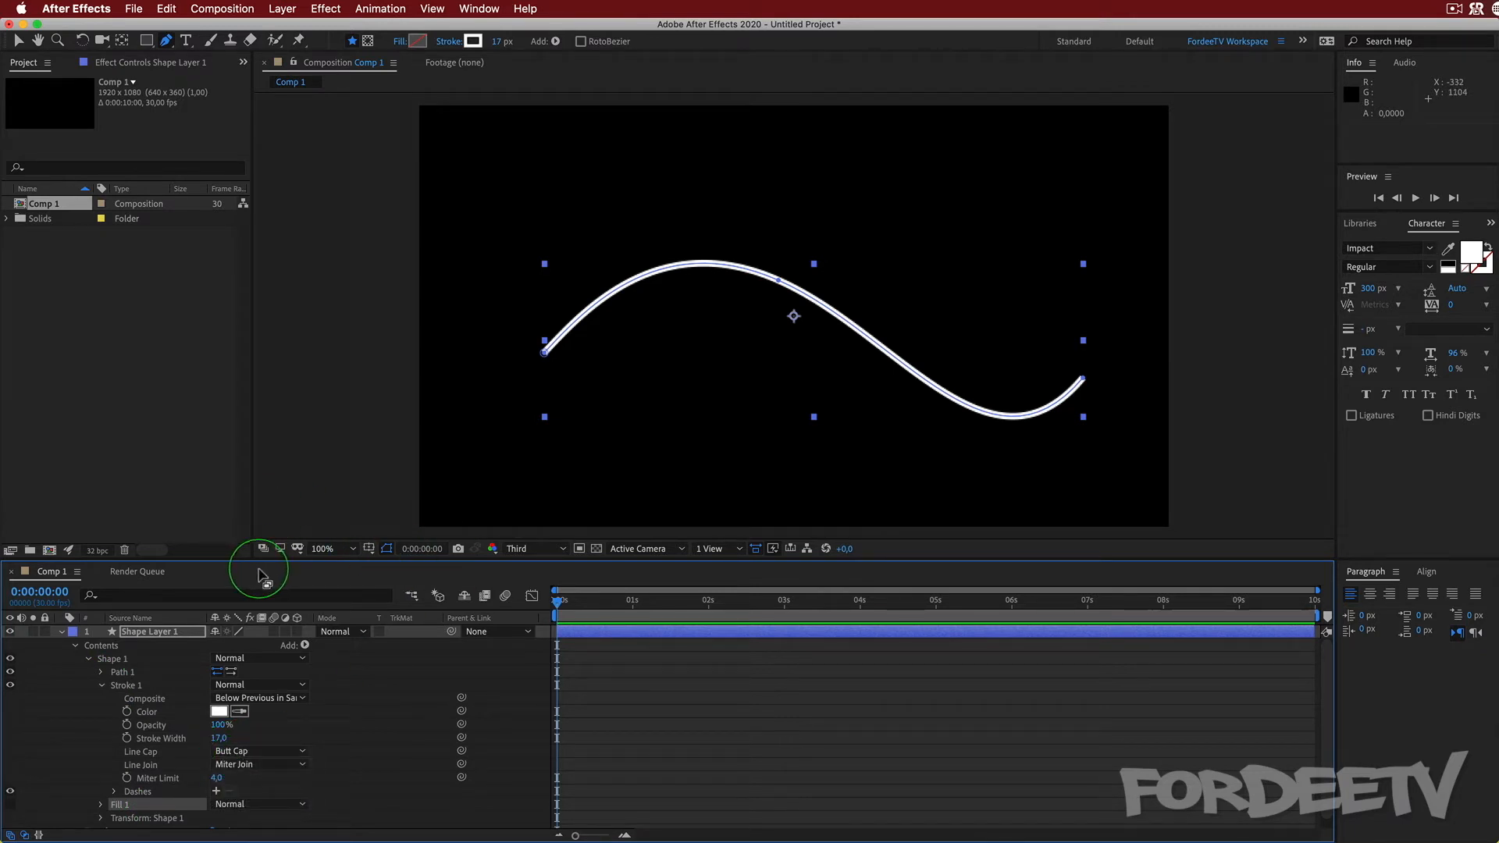
# - Magnify the curve's starting end at 200% and set its line cap to Round Cap
pyautogui.click(336, 550)
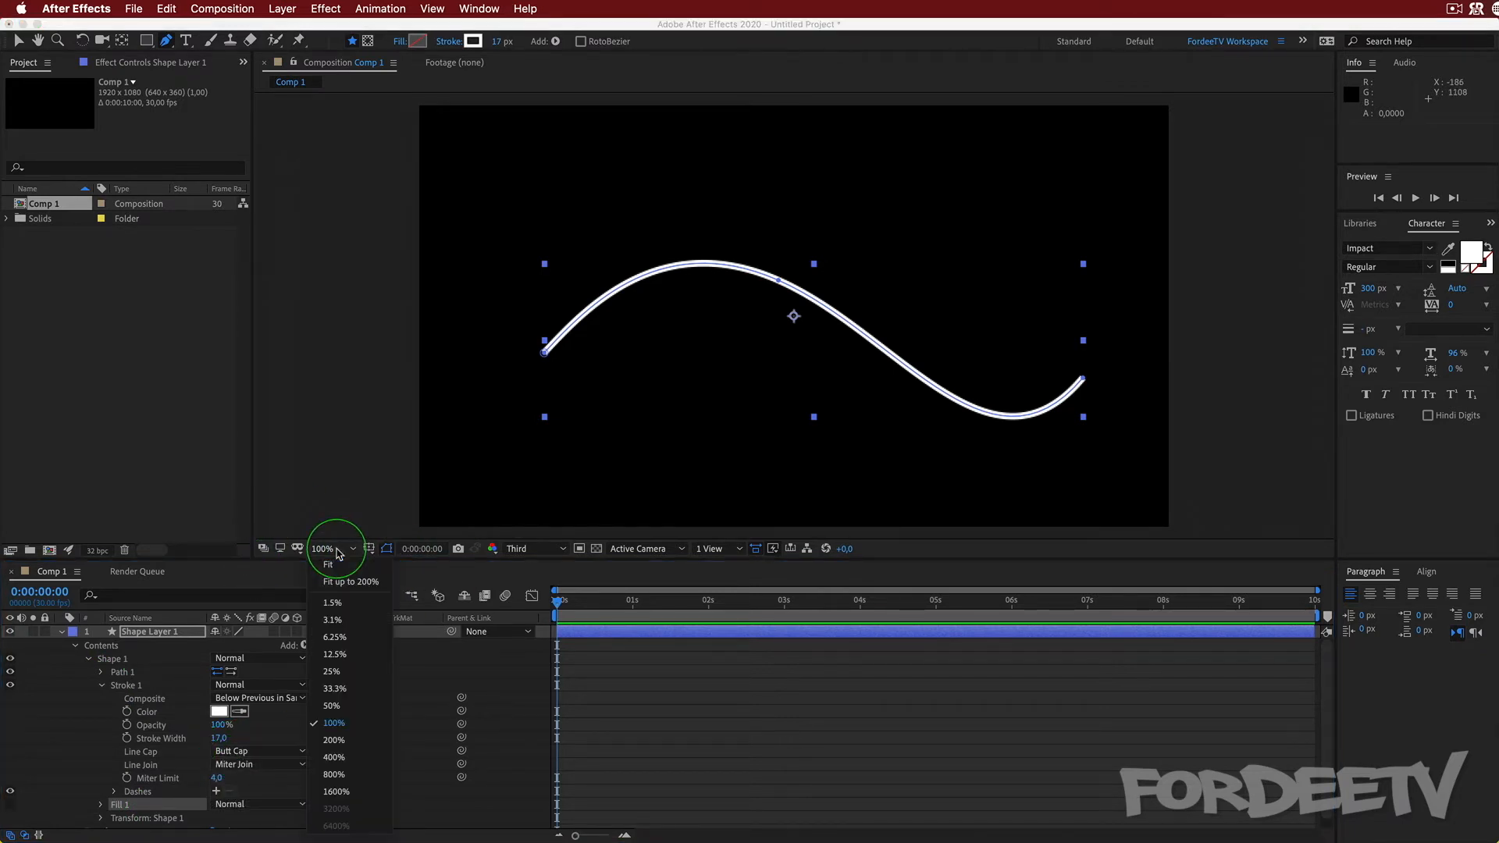
pyautogui.click(334, 740)
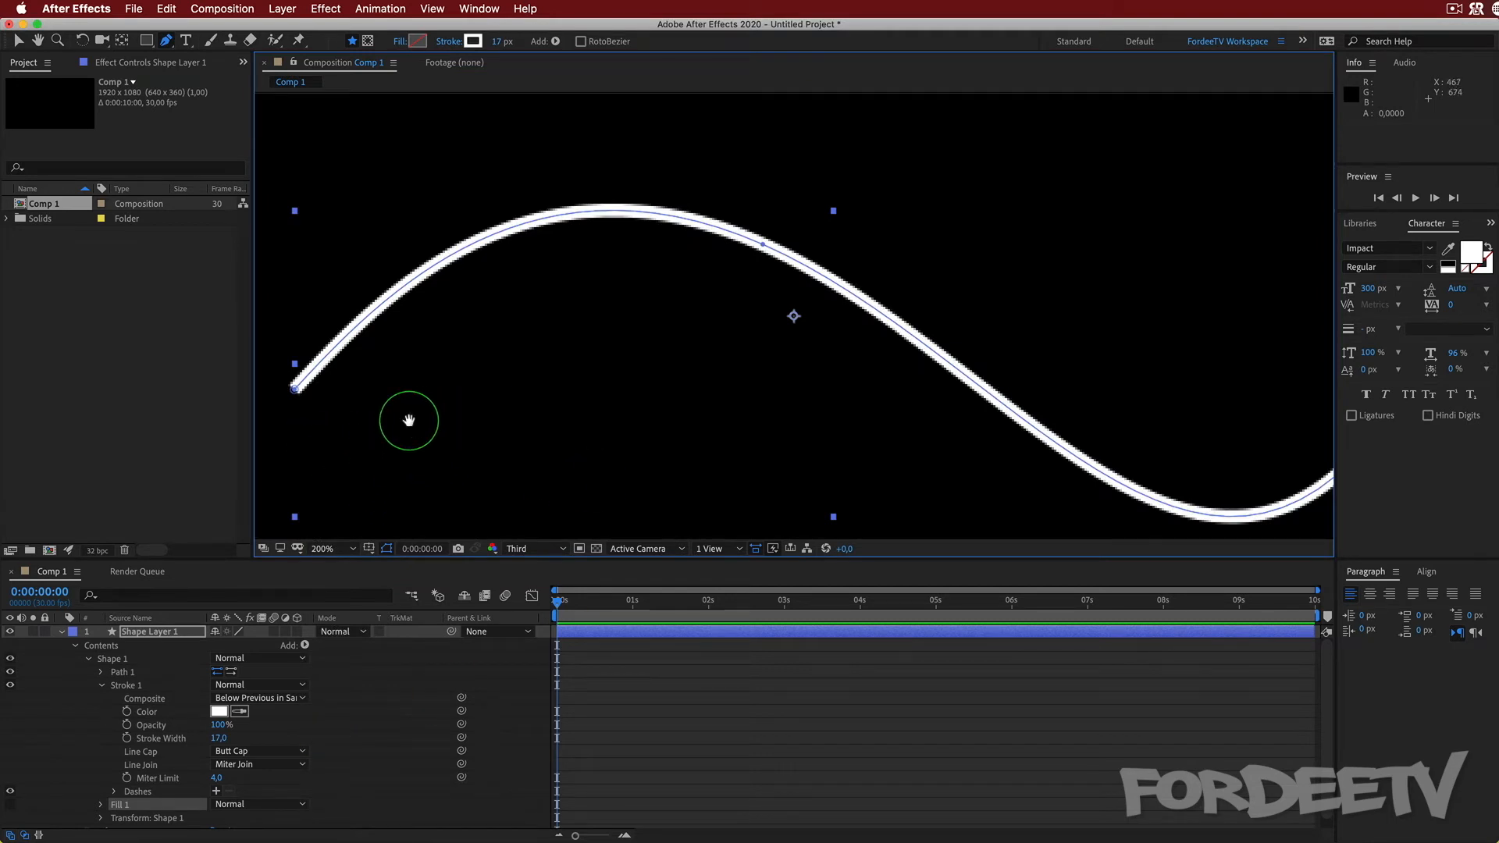
pyautogui.moveTo(406, 422); pyautogui.dragTo(695, 443)
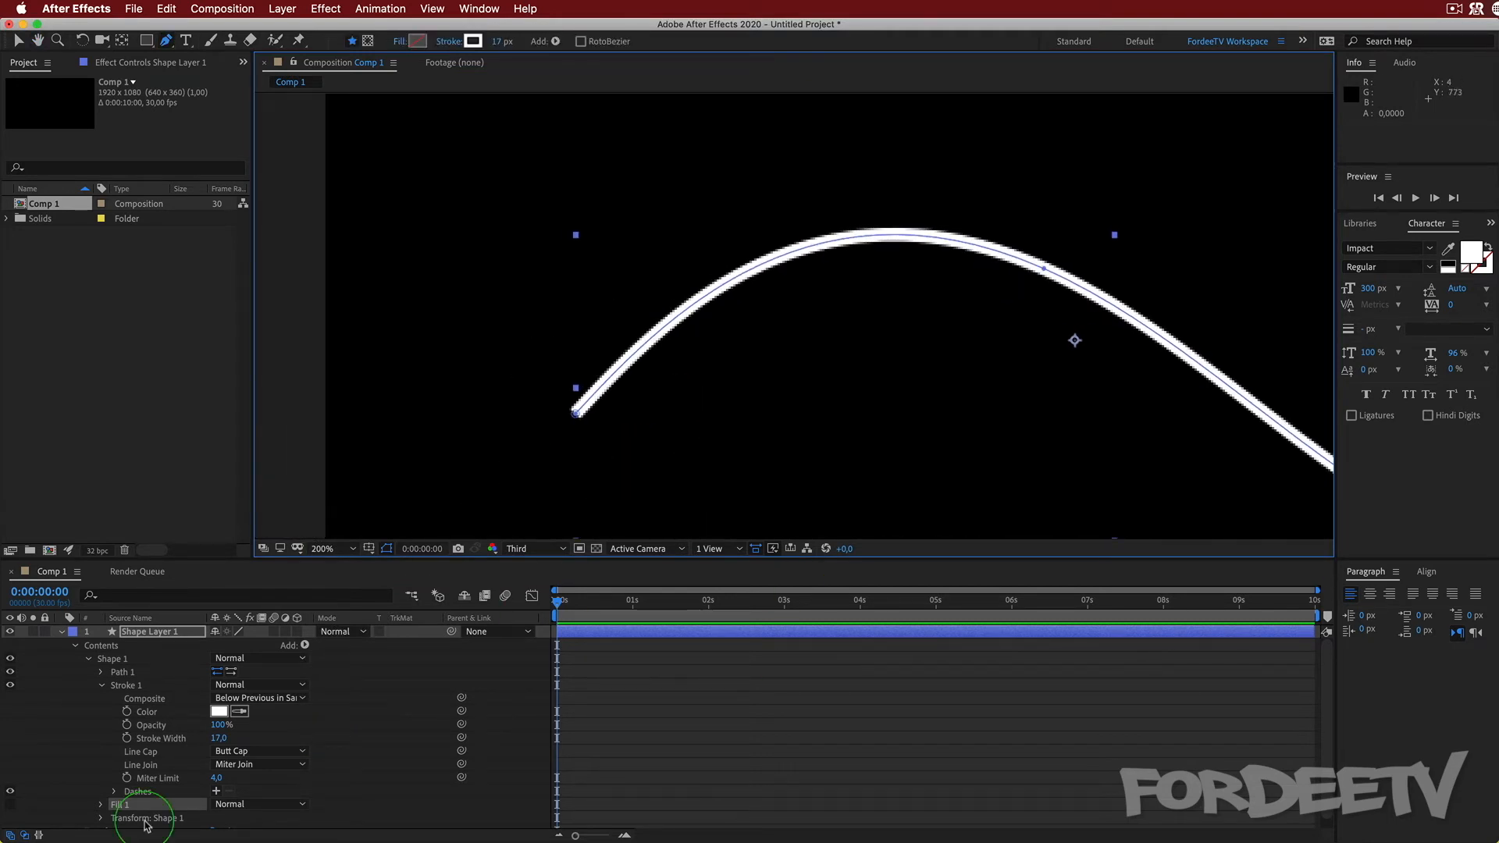
pyautogui.click(270, 754)
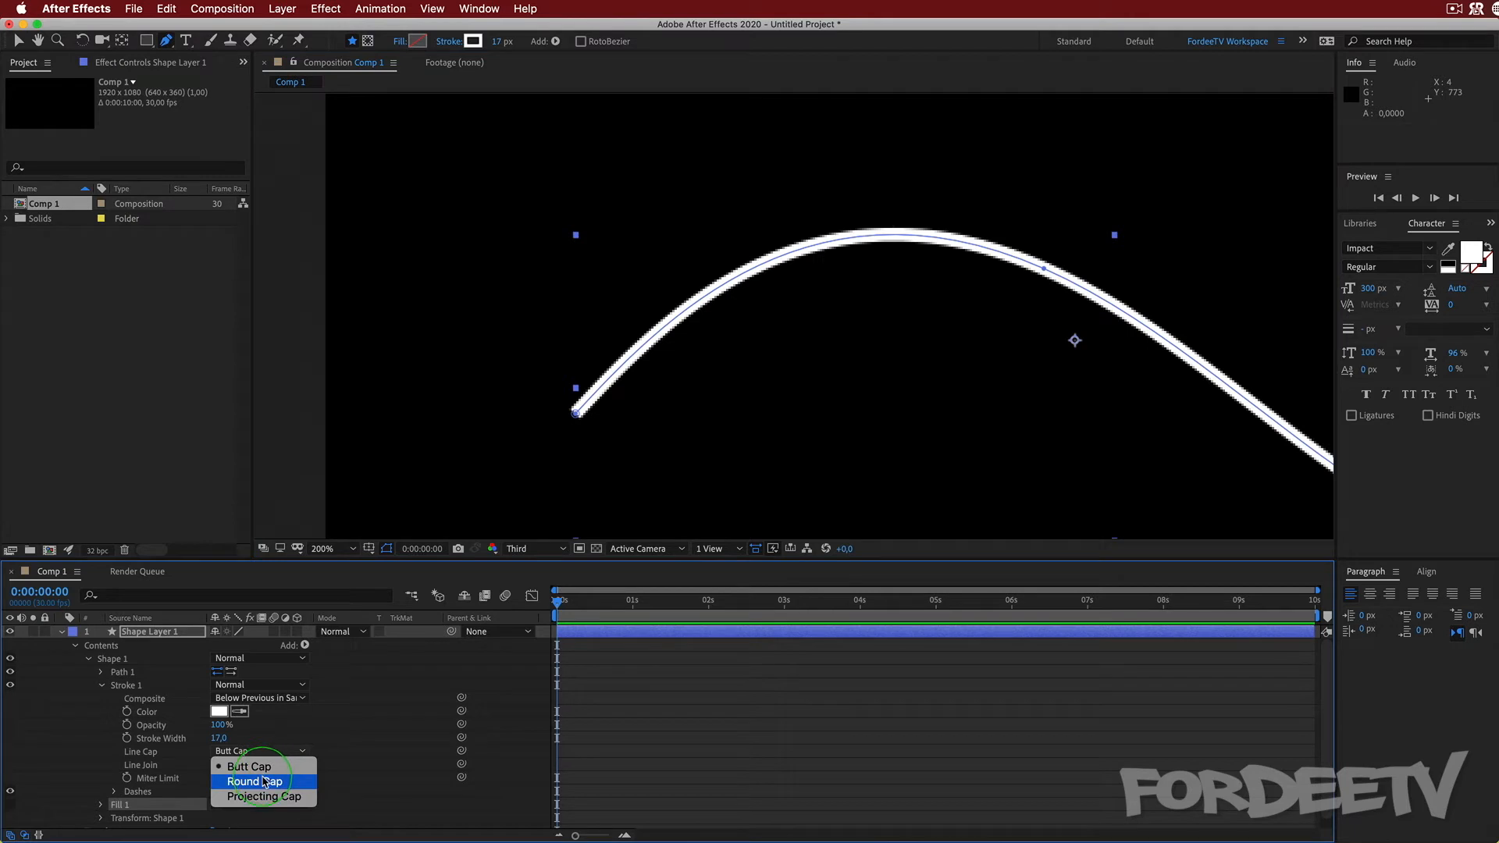
pyautogui.click(263, 782)
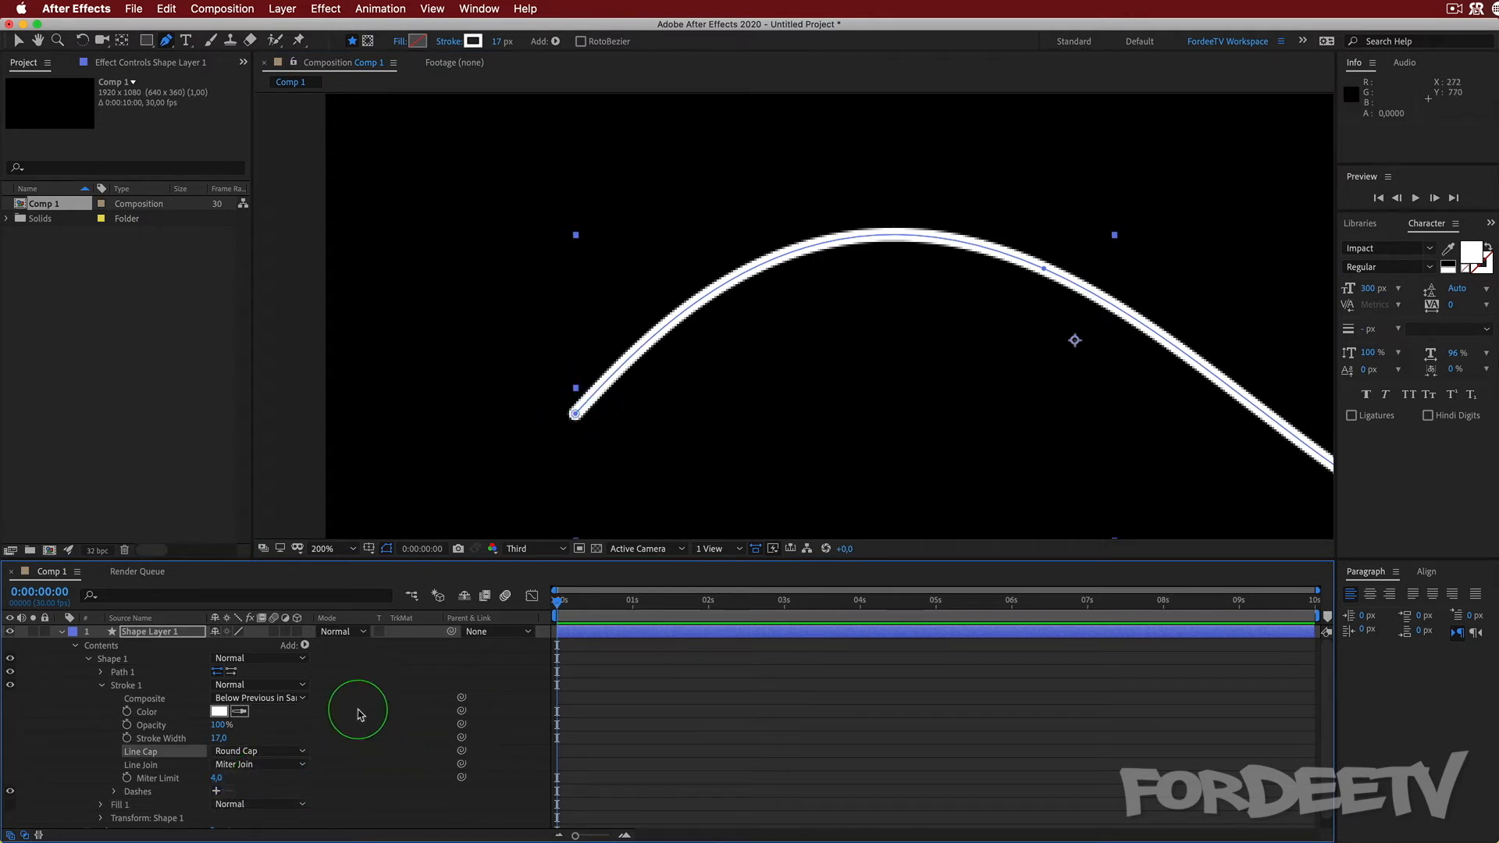
# - Try Projecting Cap as the curve's line cap and return the setting to Butt Cap
pyautogui.click(262, 751)
pyautogui.click(261, 798)
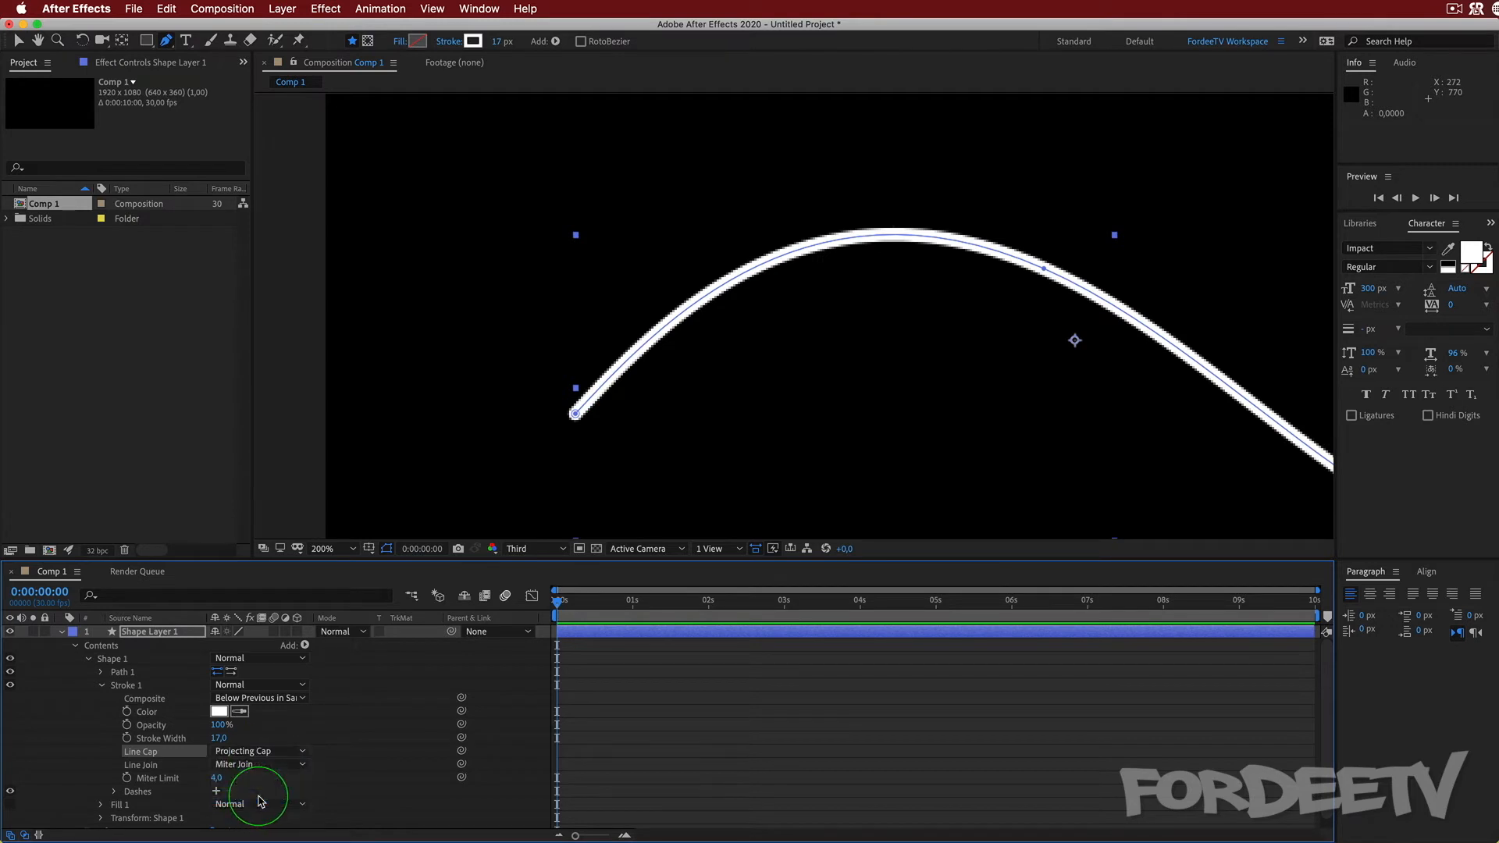
pyautogui.click(275, 751)
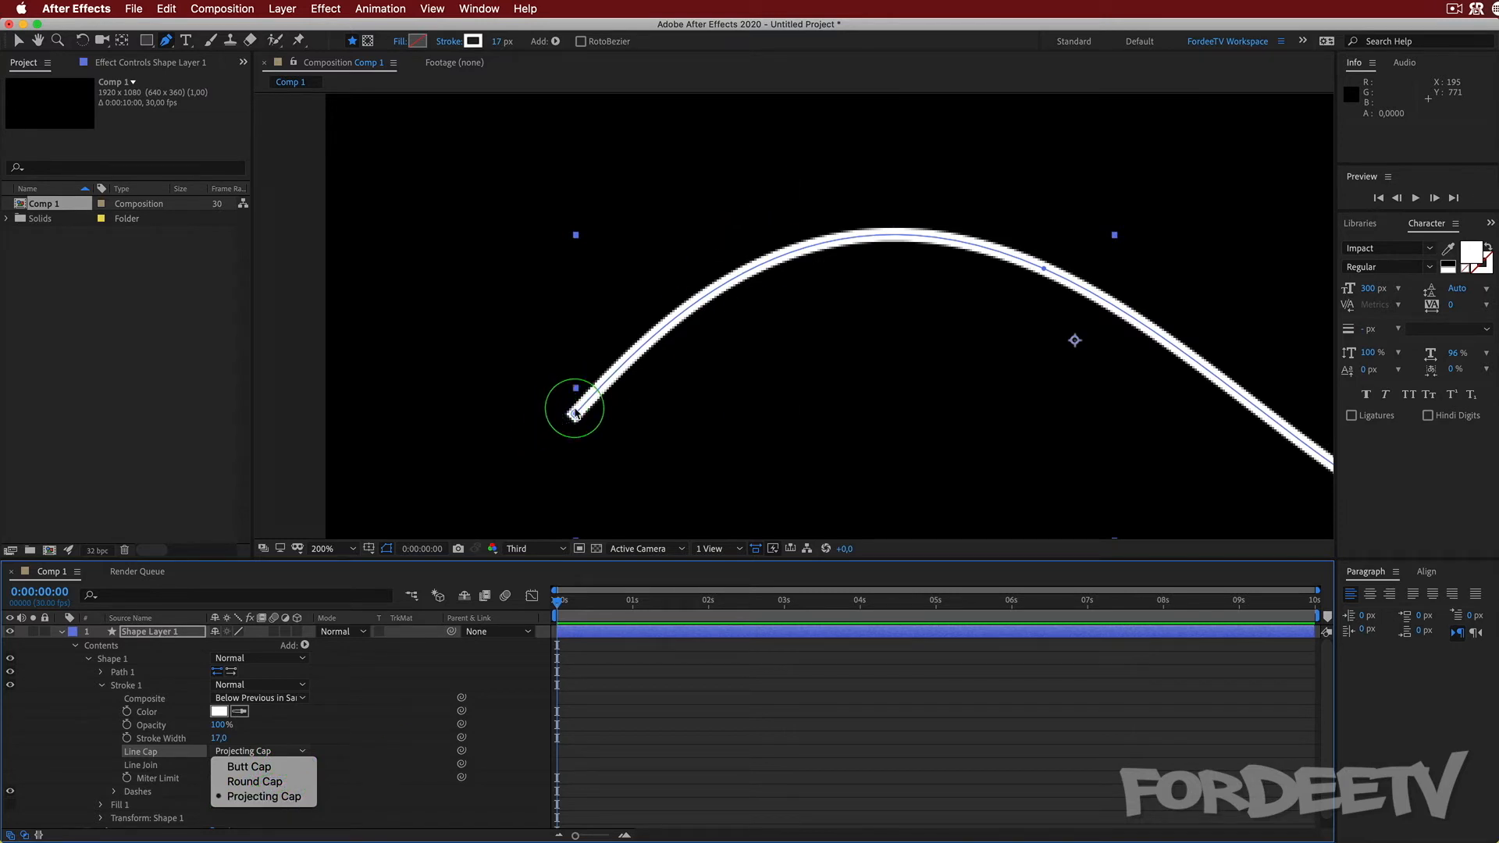
pyautogui.click(248, 767)
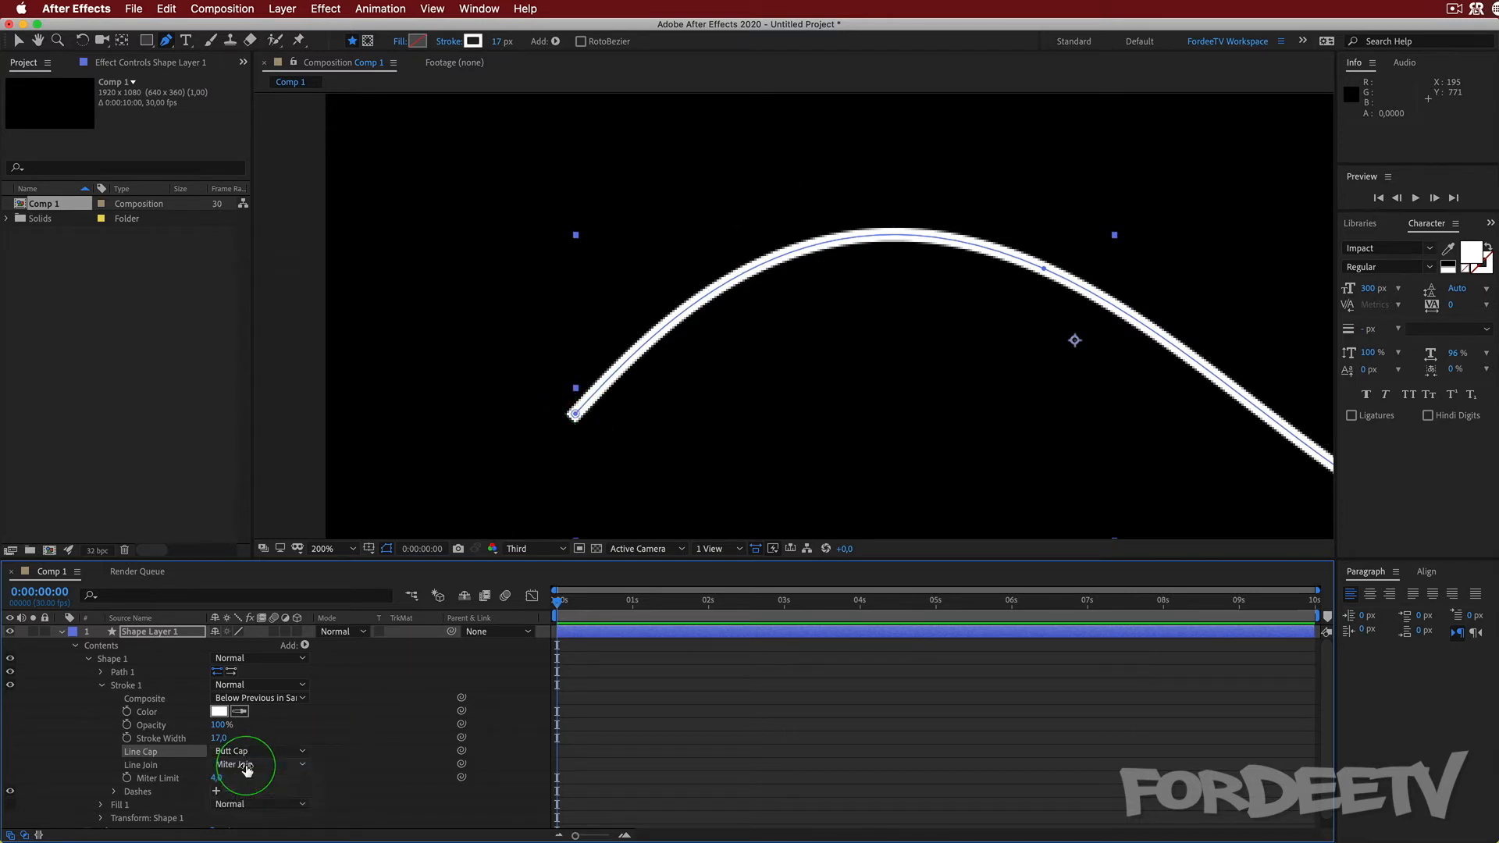
# - Add dashes to the curve's stroke with a dash length of 138, and delete the curve's shape layer
pyautogui.click(217, 792)
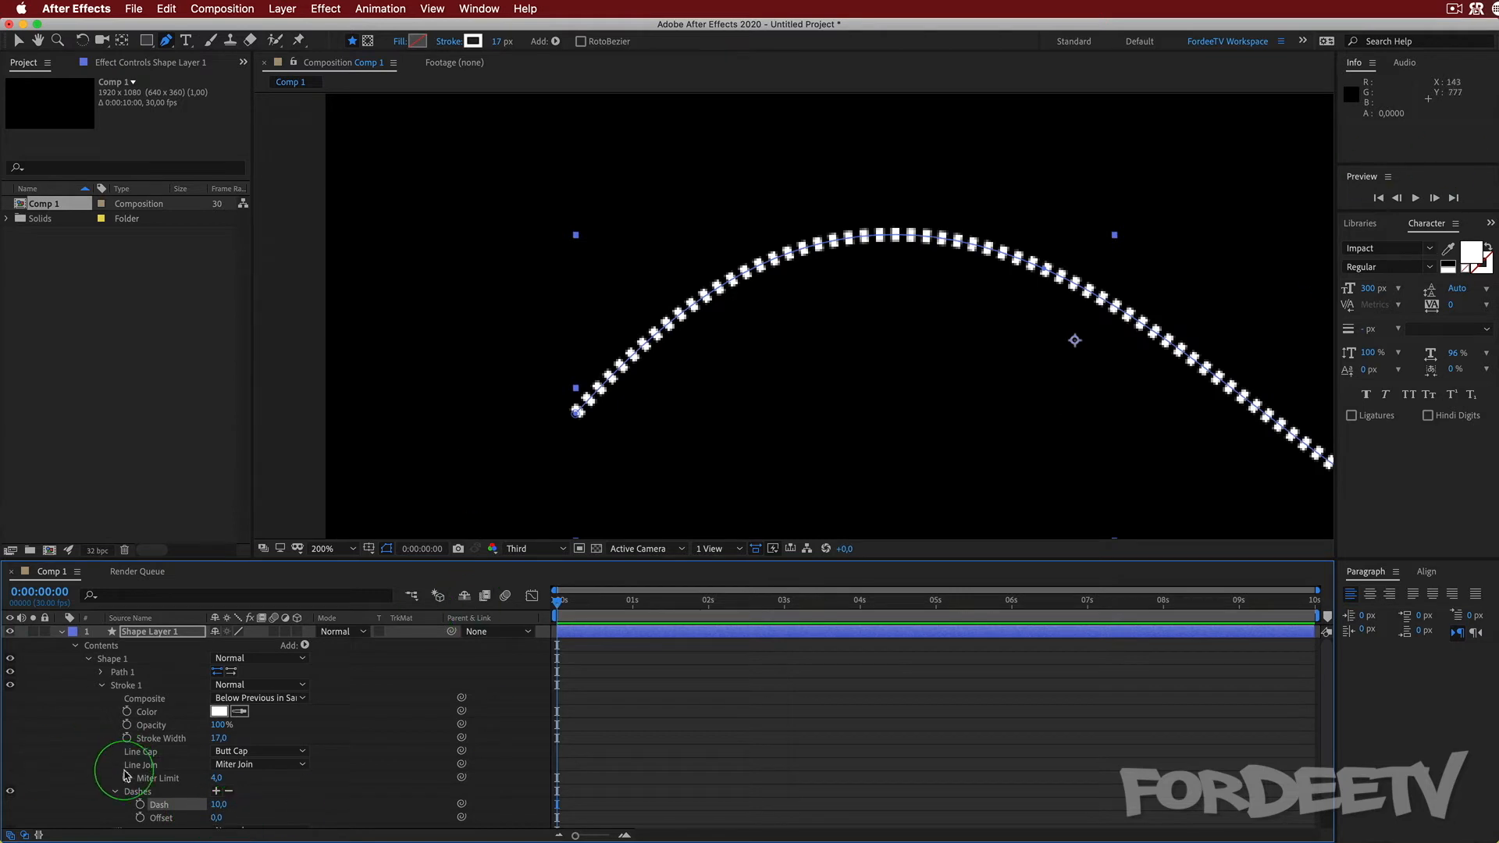
pyautogui.moveTo(227, 804); pyautogui.dragTo(317, 804)
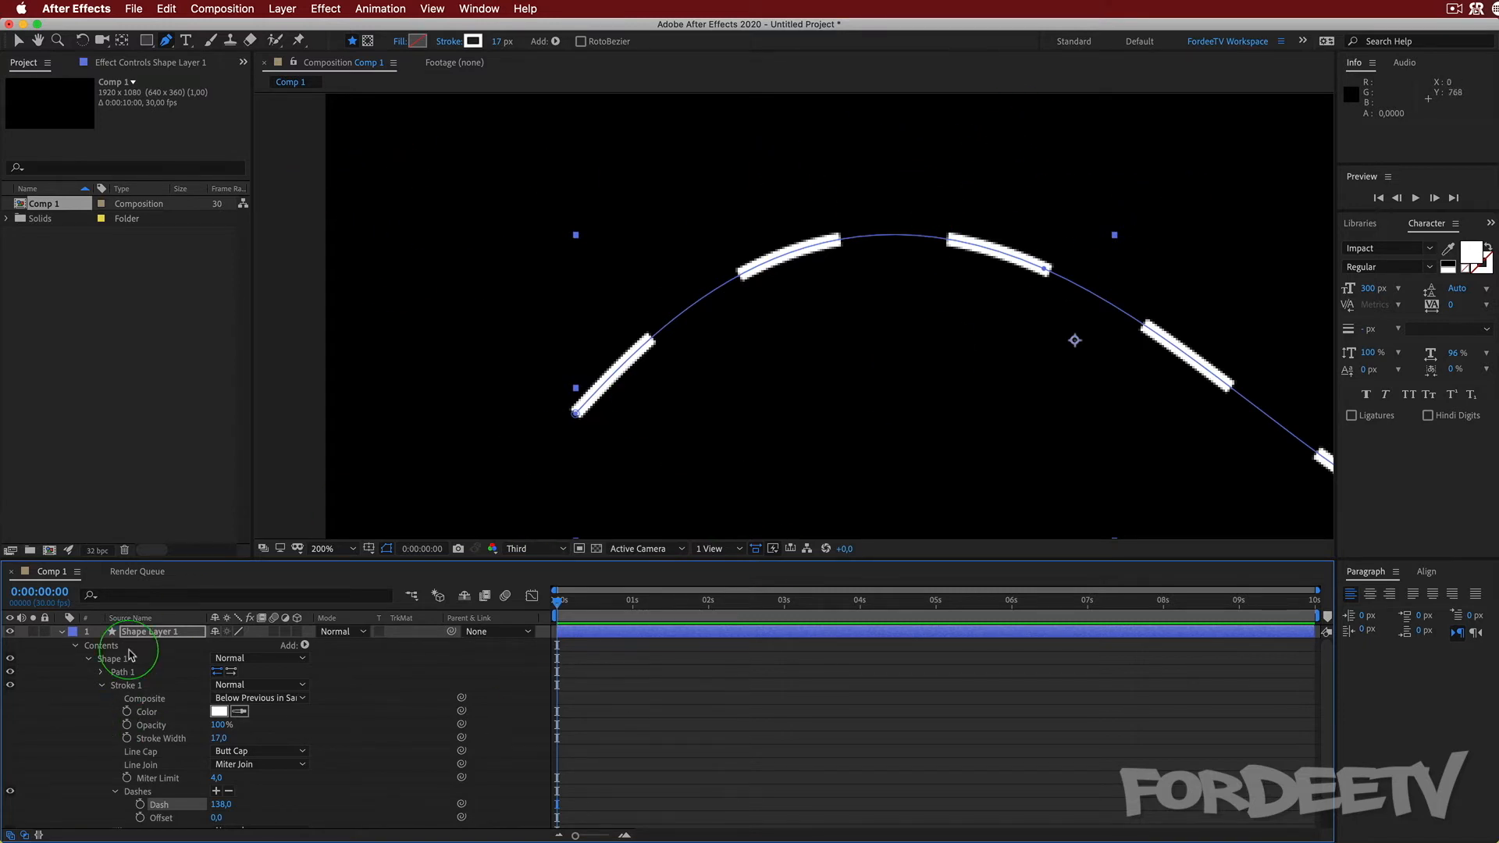
pyautogui.click(156, 631)
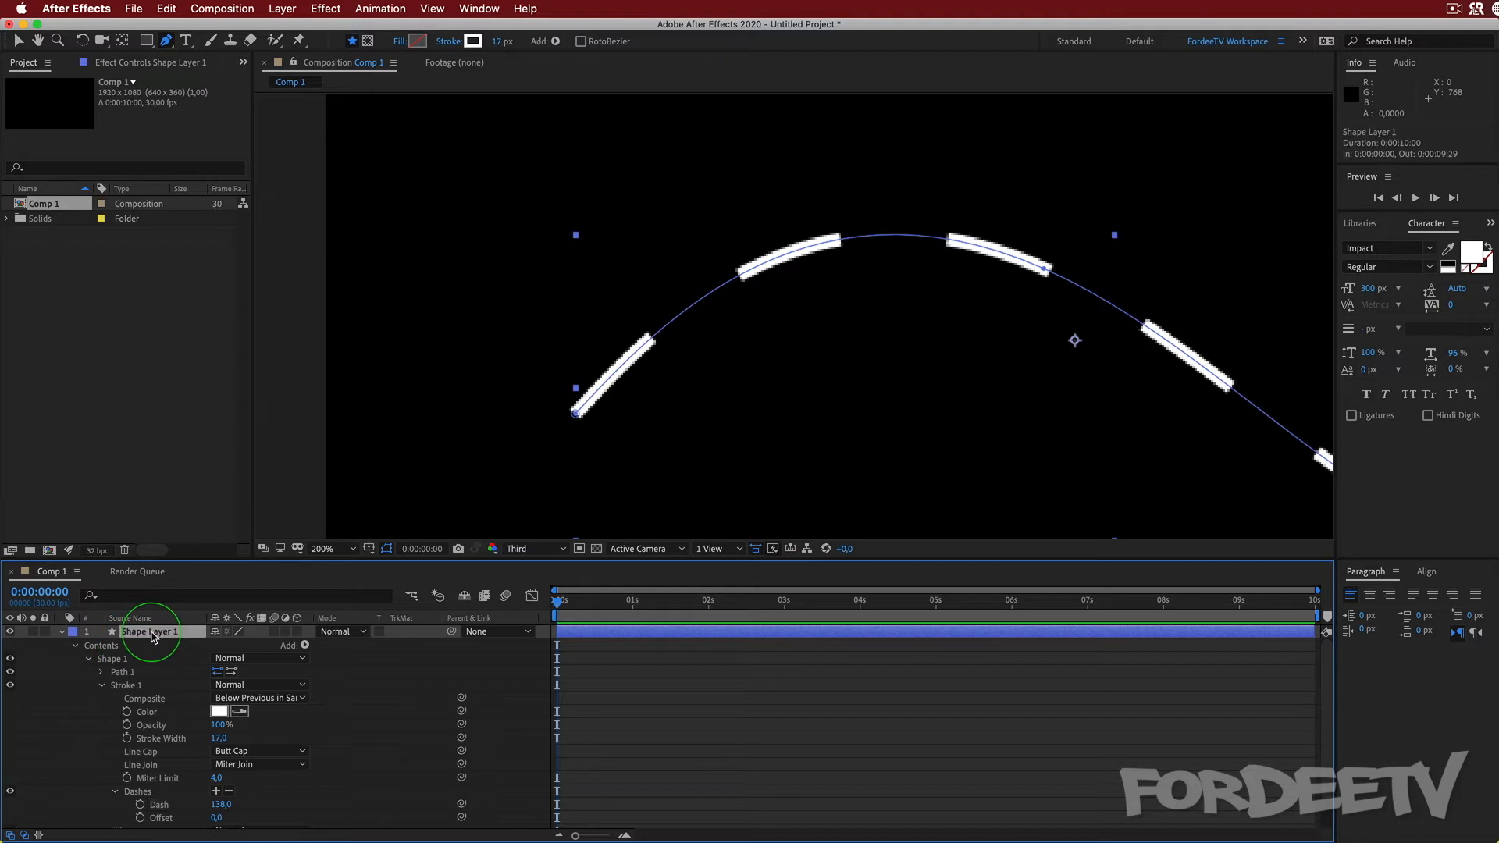
pyautogui.press('Delete')
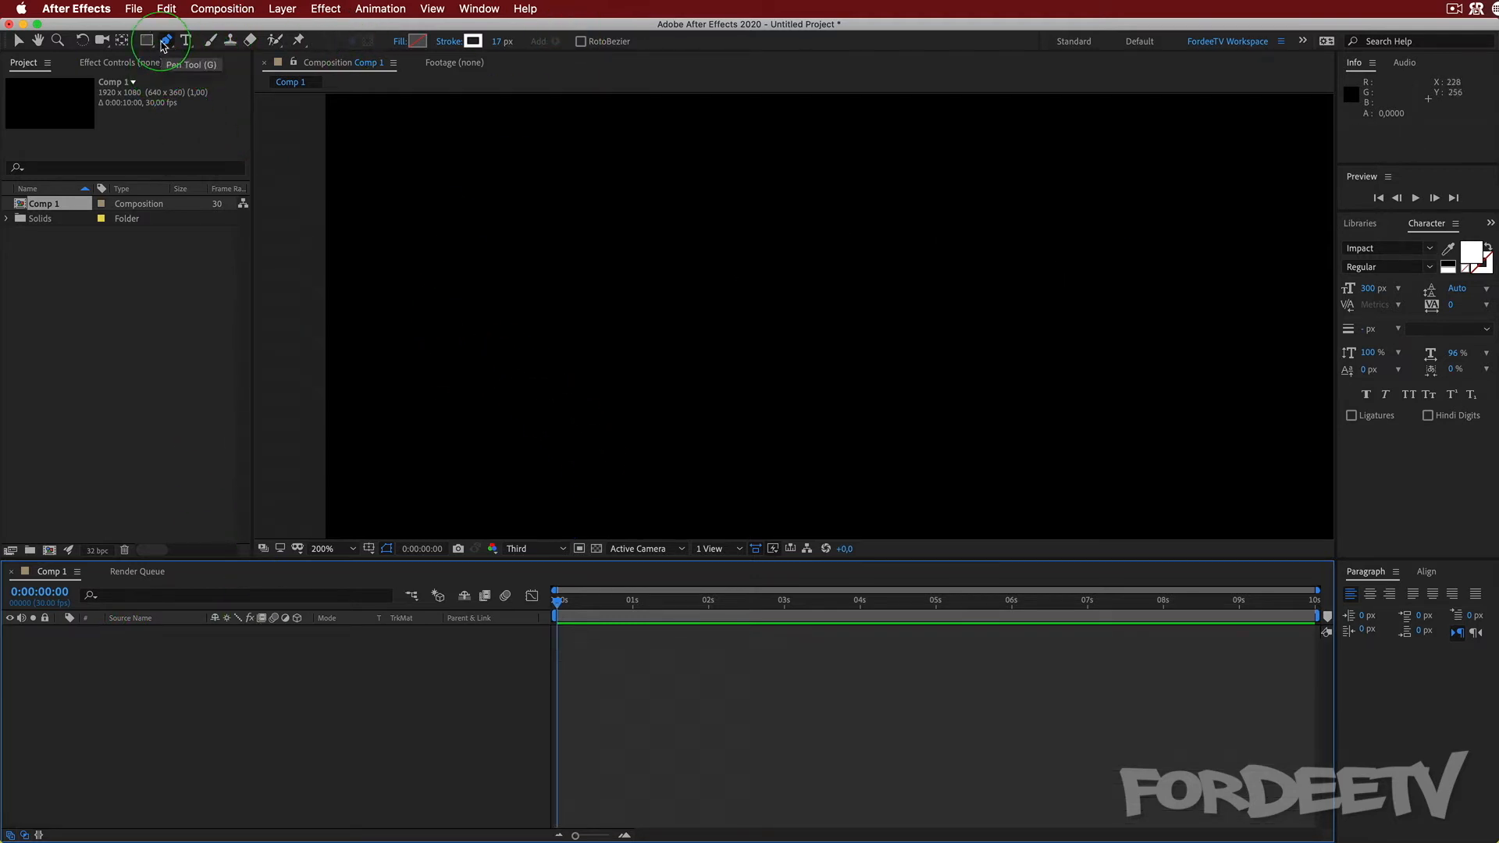
# - Enable RotoBezier for the Pen tool and draw a winding, open nine-point path that loops back beneath its first half
pyautogui.click(581, 42)
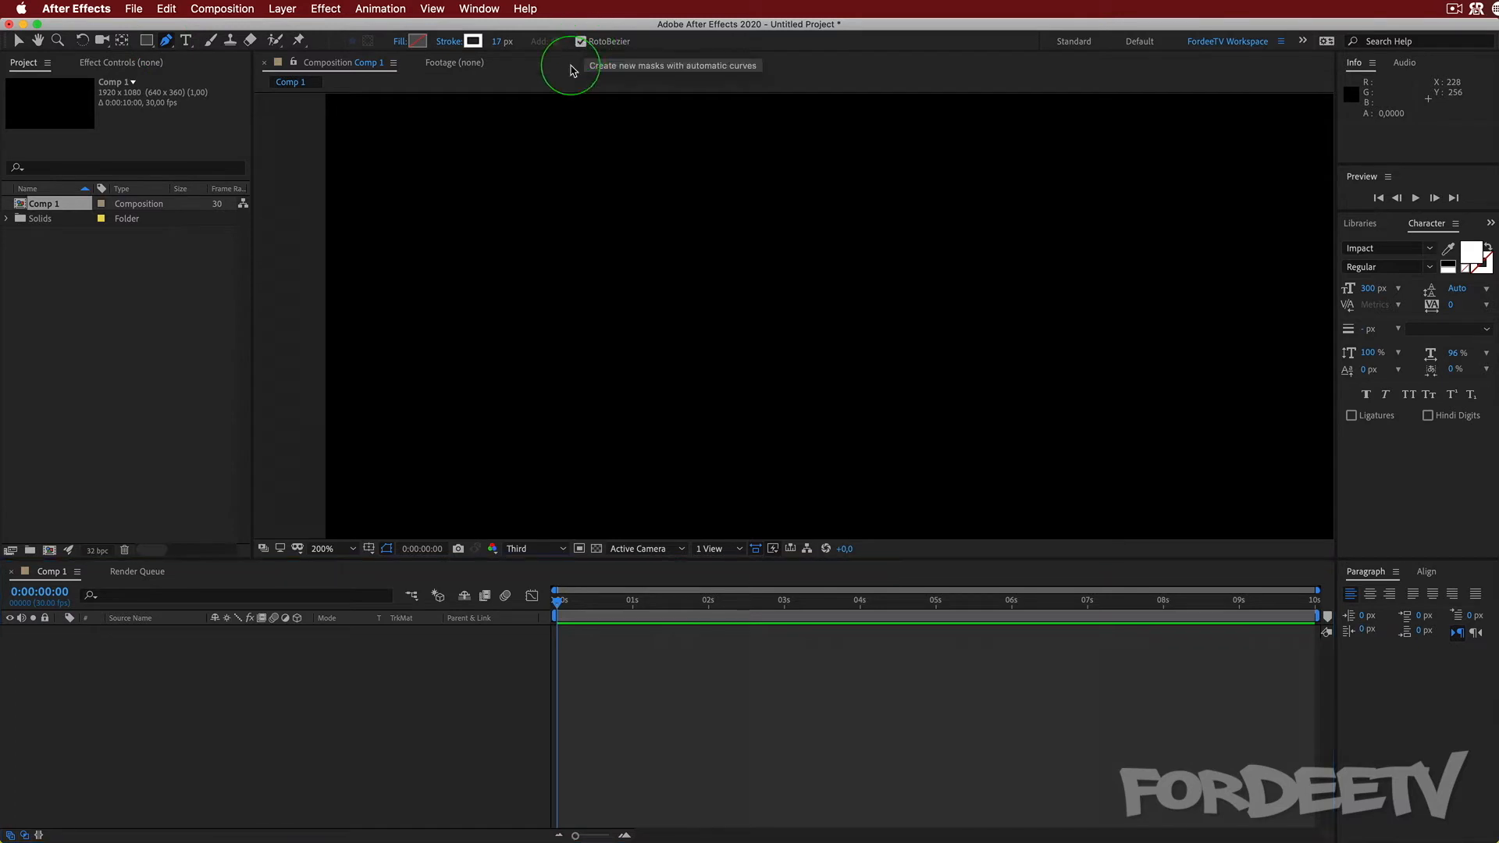
pyautogui.click(494, 297)
pyautogui.click(726, 216)
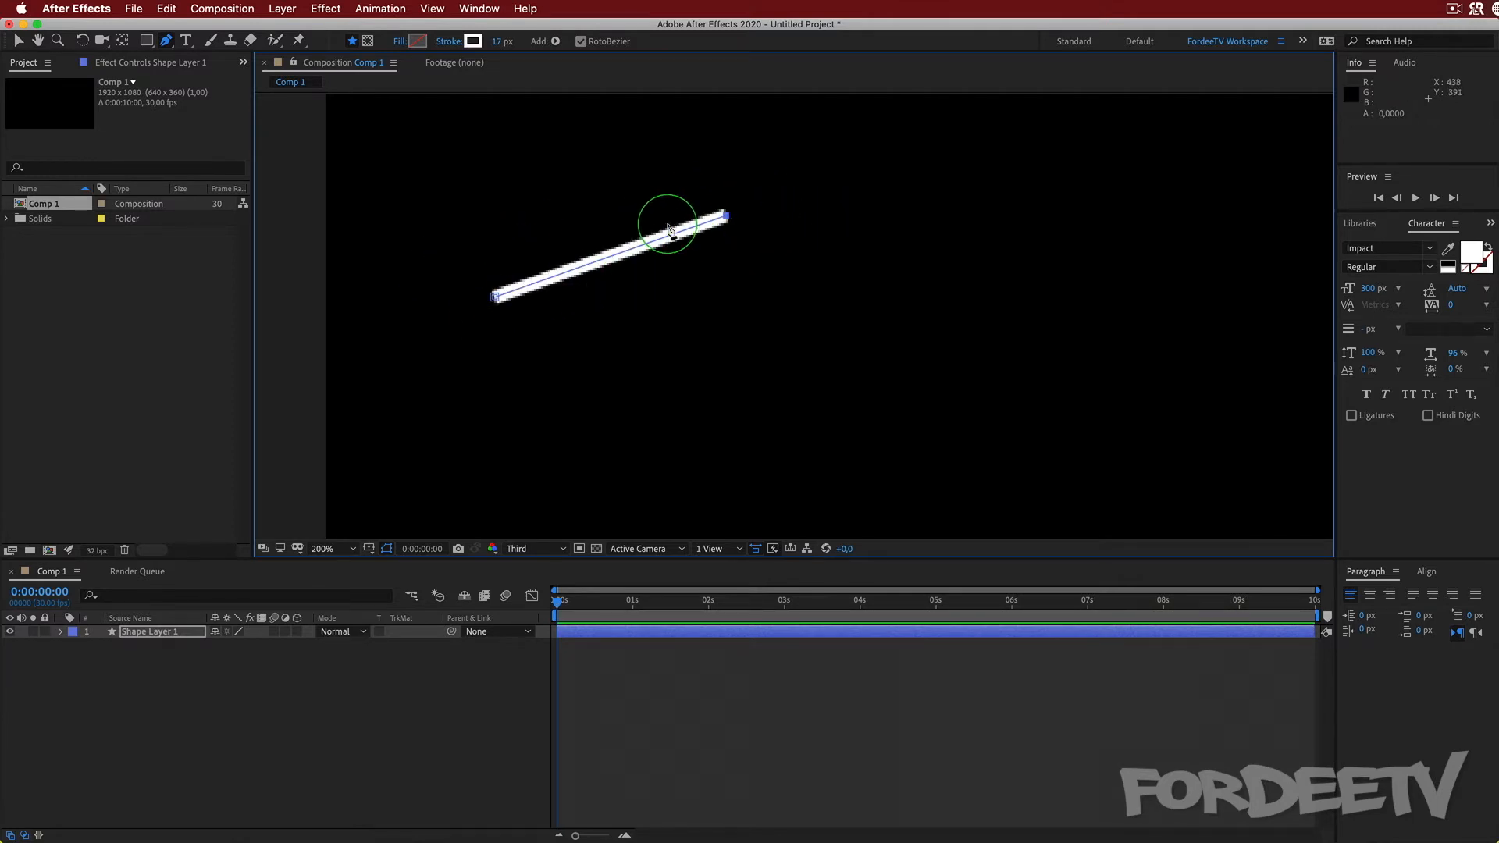
pyautogui.click(965, 359)
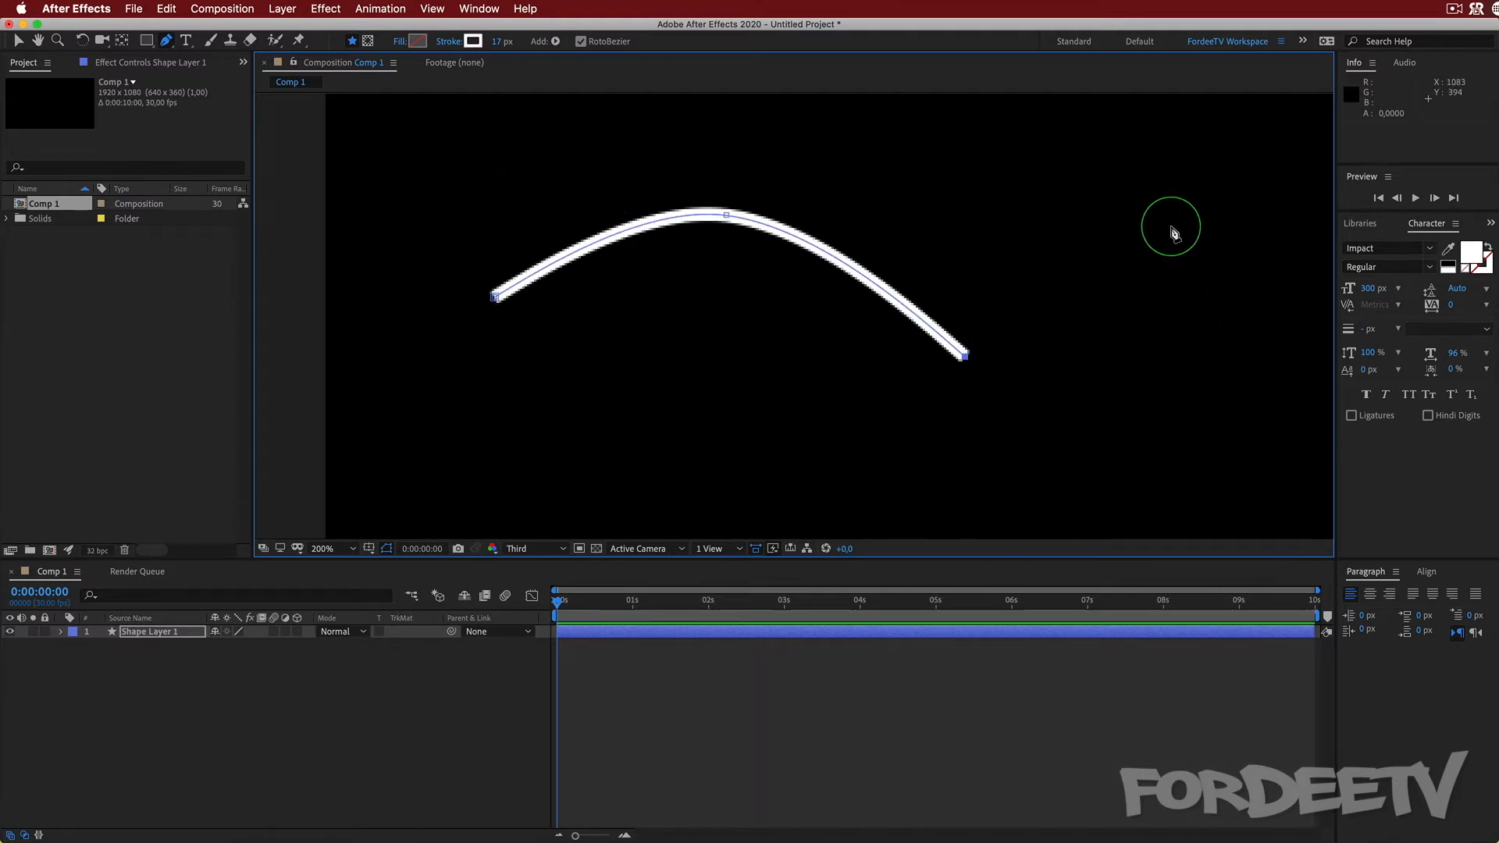
pyautogui.click(1077, 310)
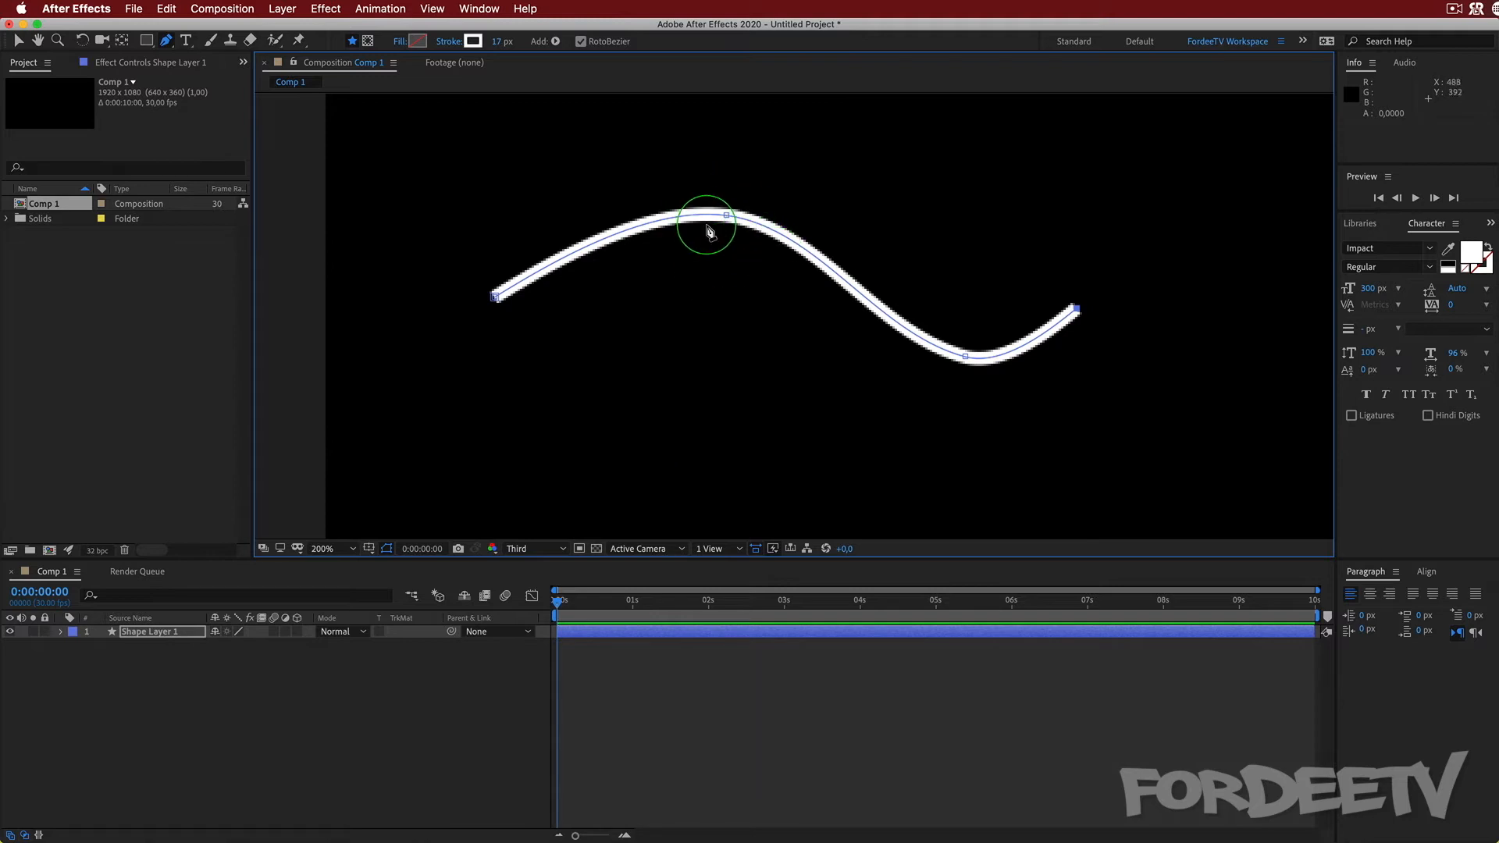
pyautogui.click(1127, 178)
pyautogui.click(1242, 186)
pyautogui.click(1193, 383)
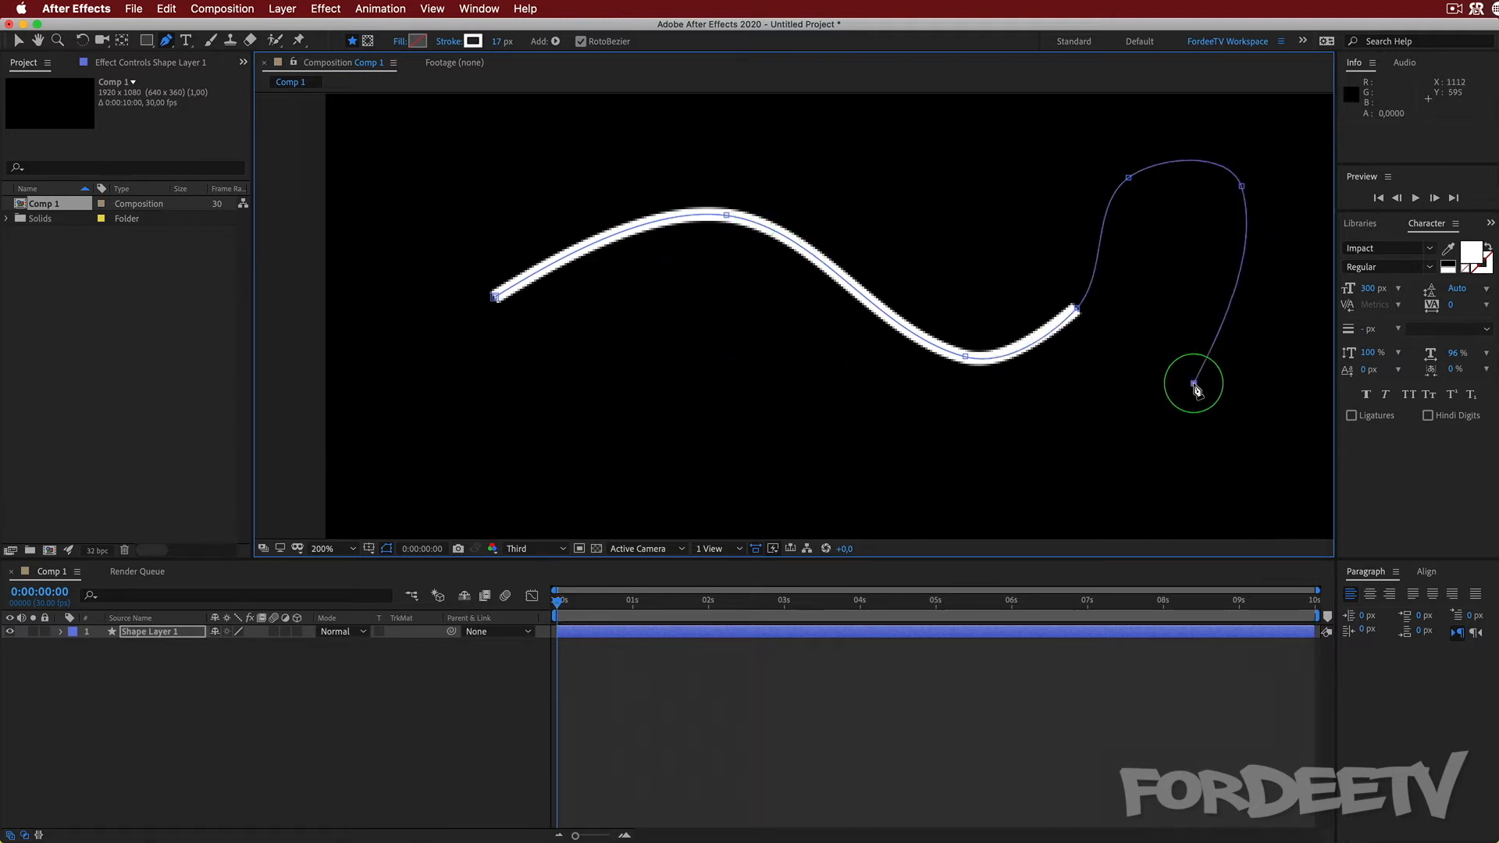
pyautogui.click(1022, 463)
pyautogui.click(687, 385)
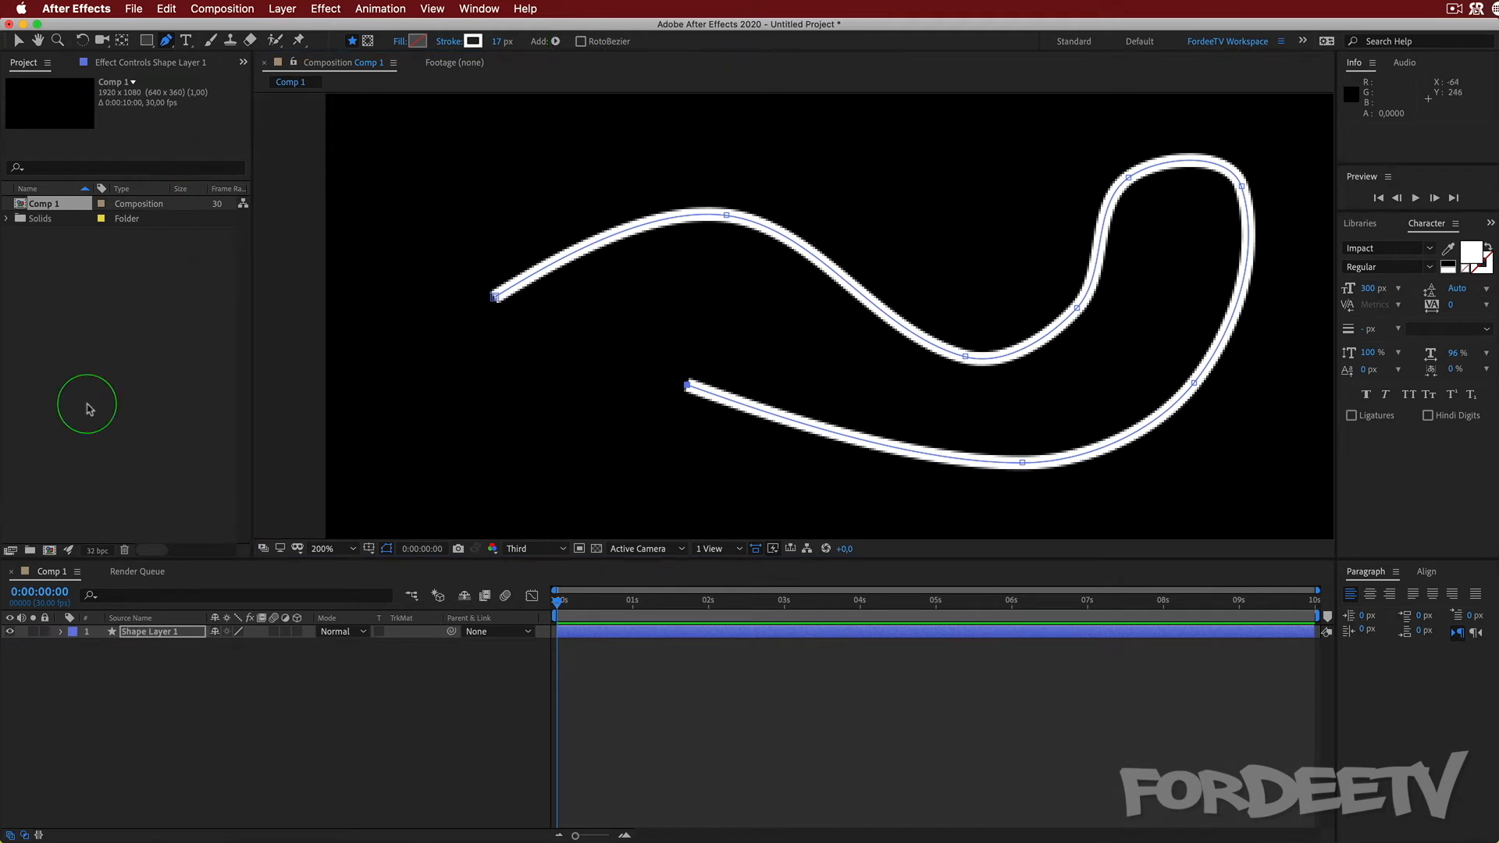
# - With RotoBezier off, draw a three-point curve with manual direction handles on a new shape layer above the winding path
pyautogui.click(133, 790)
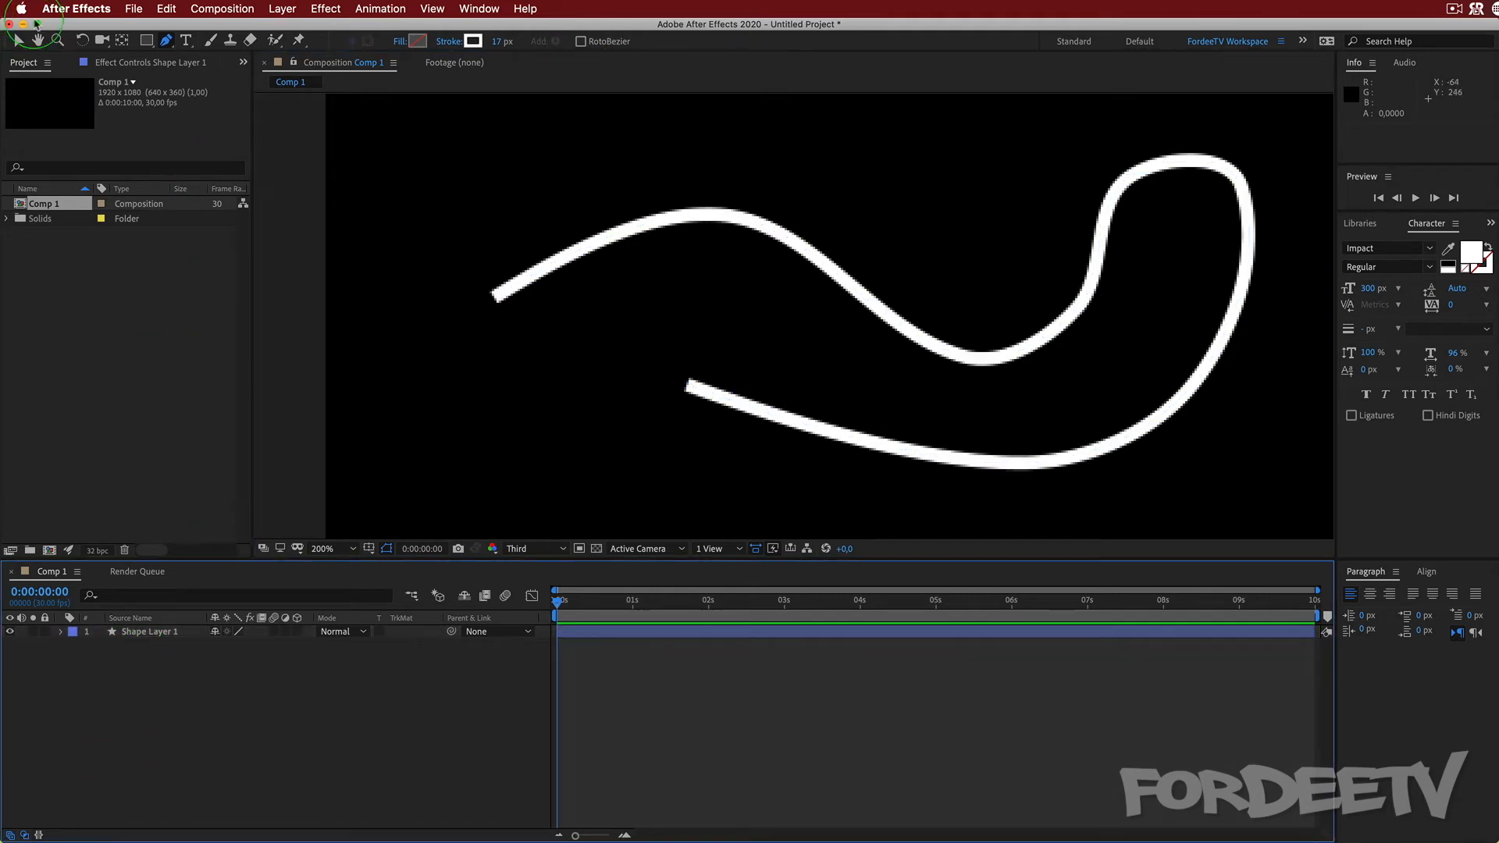
pyautogui.moveTo(440, 239)
pyautogui.mouseDown()
pyautogui.moveTo(518, 191)
pyautogui.moveTo(455, 211)
pyautogui.moveTo(474, 214)
pyautogui.mouseUp()
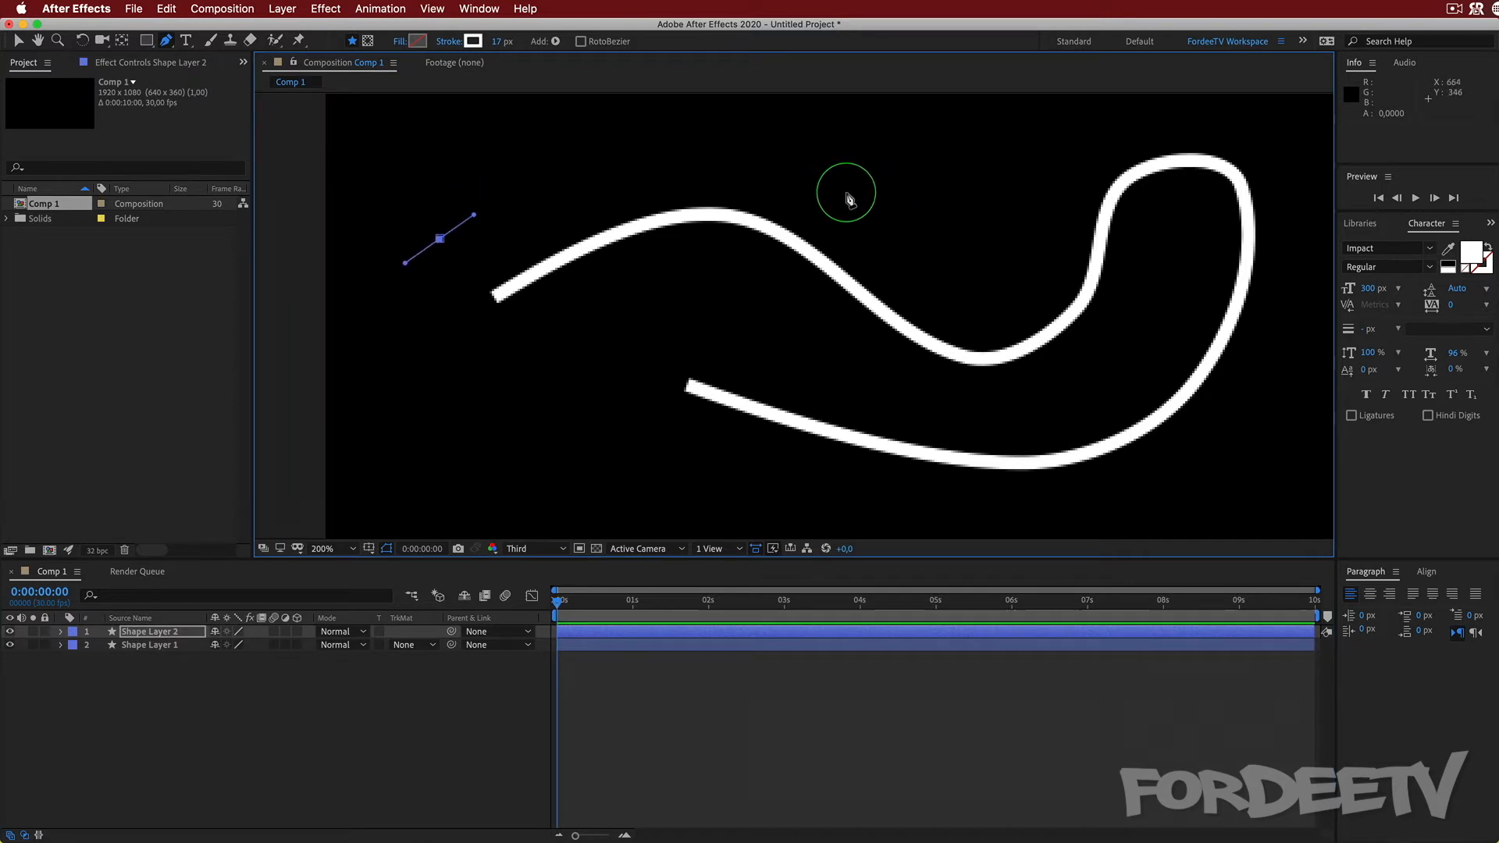
pyautogui.click(910, 265)
pyautogui.moveTo(909, 265); pyautogui.dragTo(1086, 485)
pyautogui.moveTo(1045, 203); pyautogui.dragTo(1013, 369)
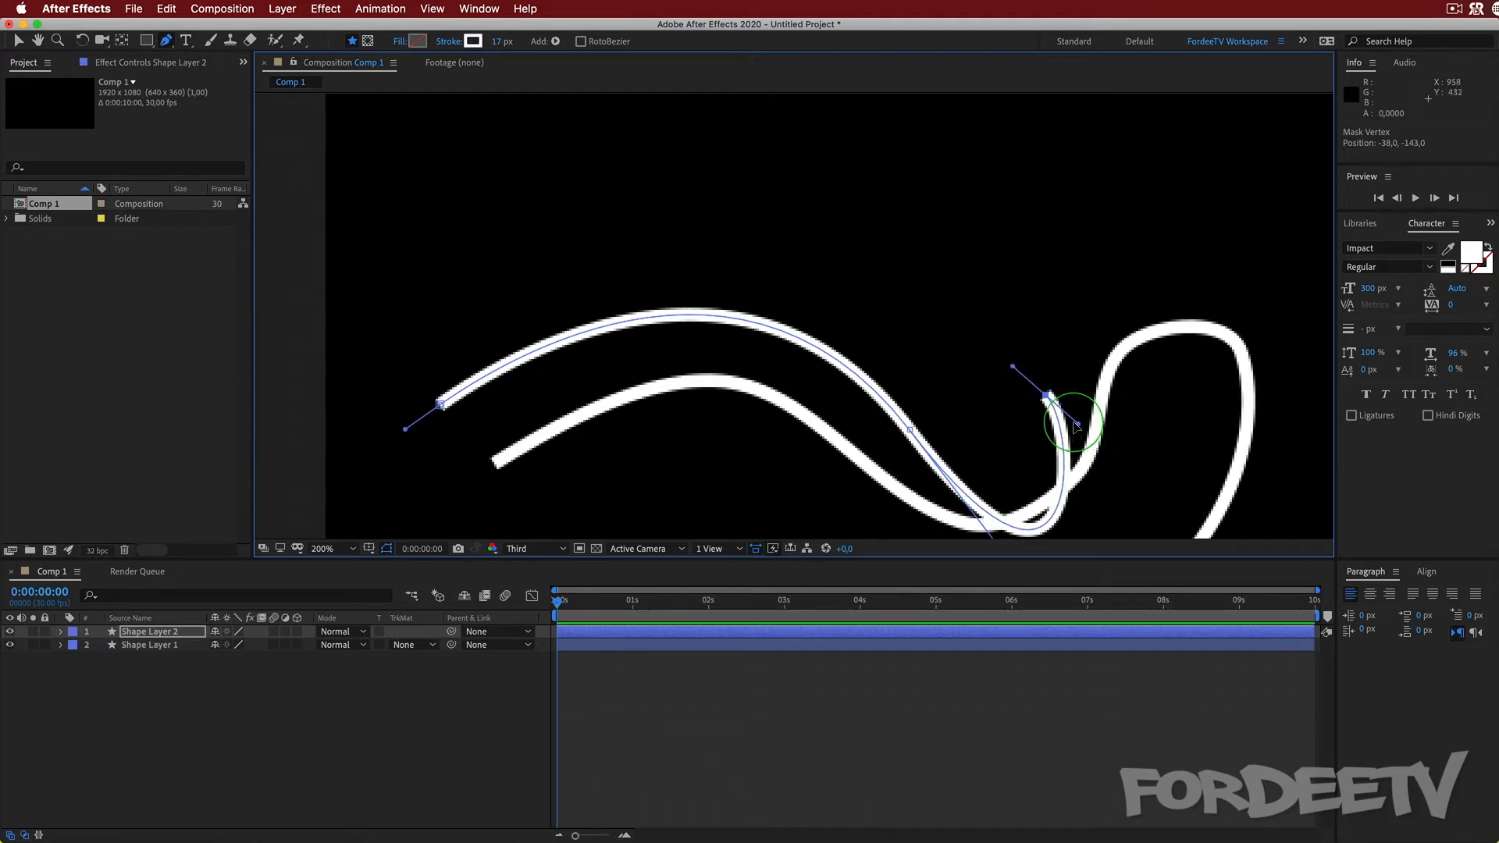
# - Reshape the new curve by angling the end point's incoming handle independently and pulling in the middle point's outgoing handle
pyautogui.moveTo(1080, 427); pyautogui.dragTo(1046, 426)
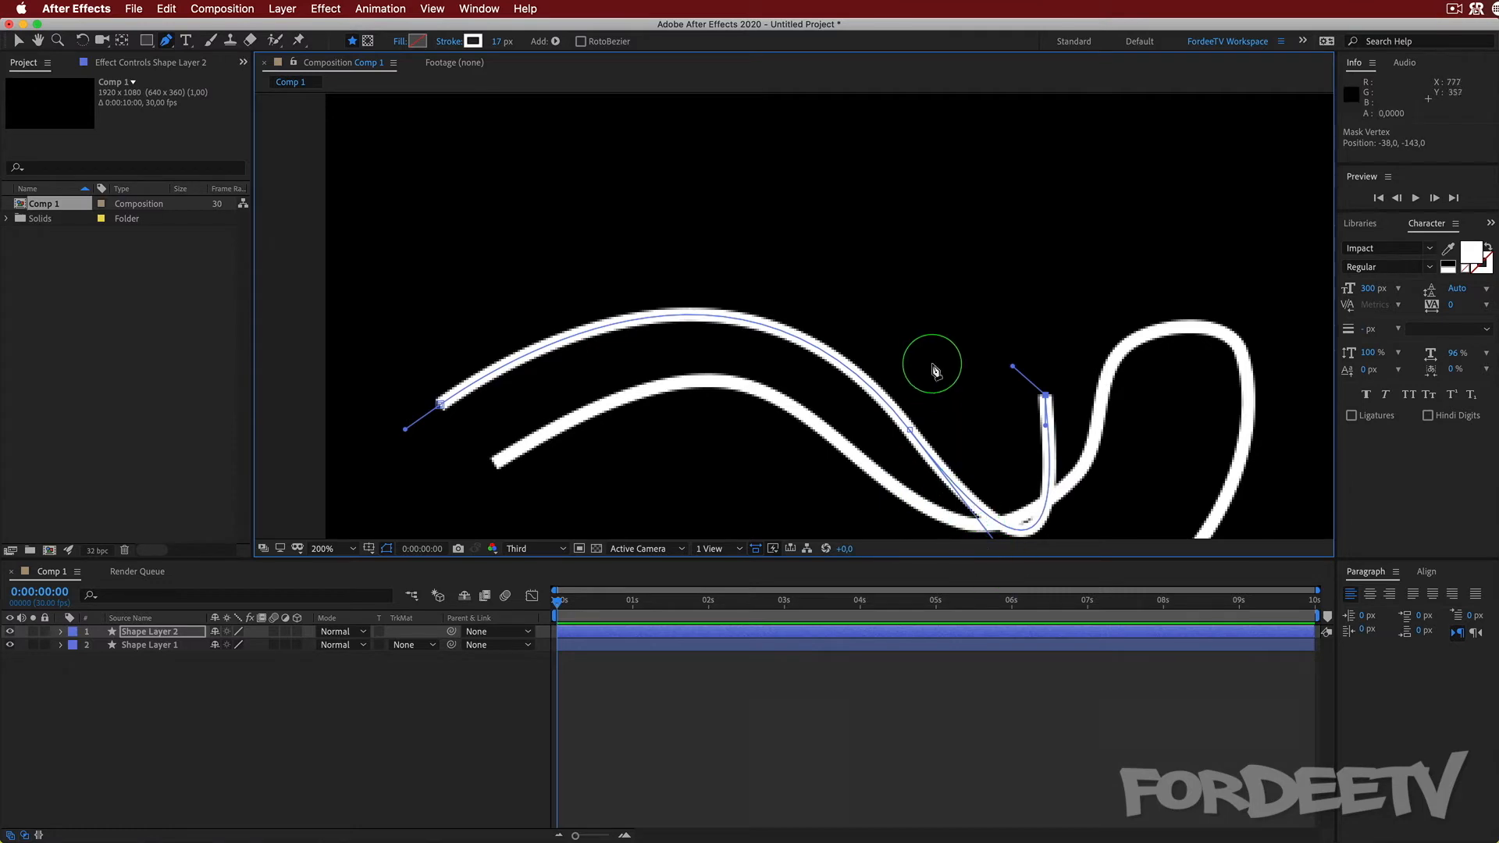
pyautogui.press('space')
pyautogui.moveTo(970, 428); pyautogui.dragTo(959, 291)
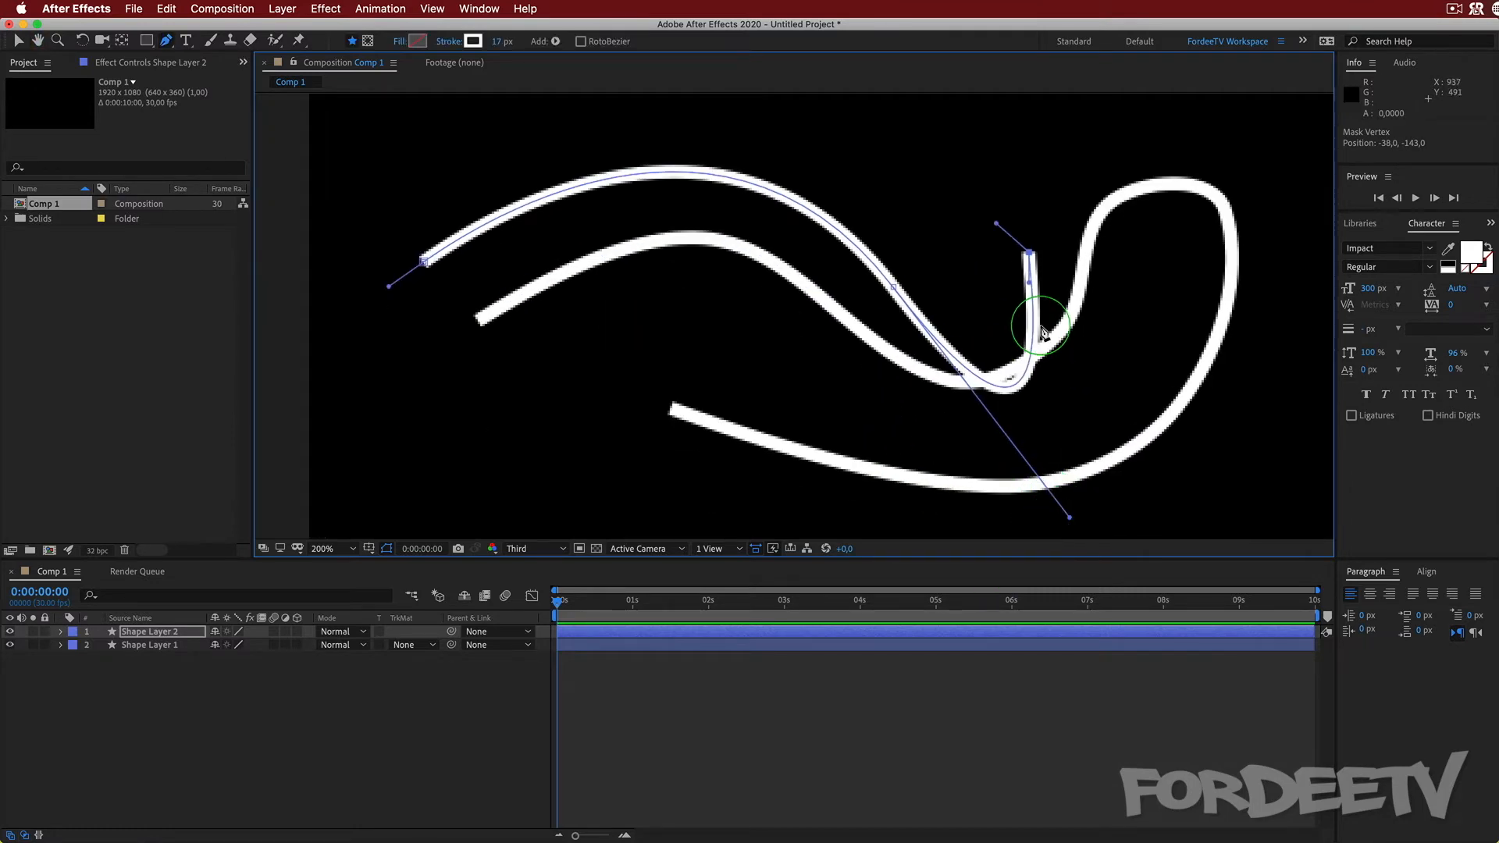
pyautogui.moveTo(1072, 518); pyautogui.dragTo(999, 374)
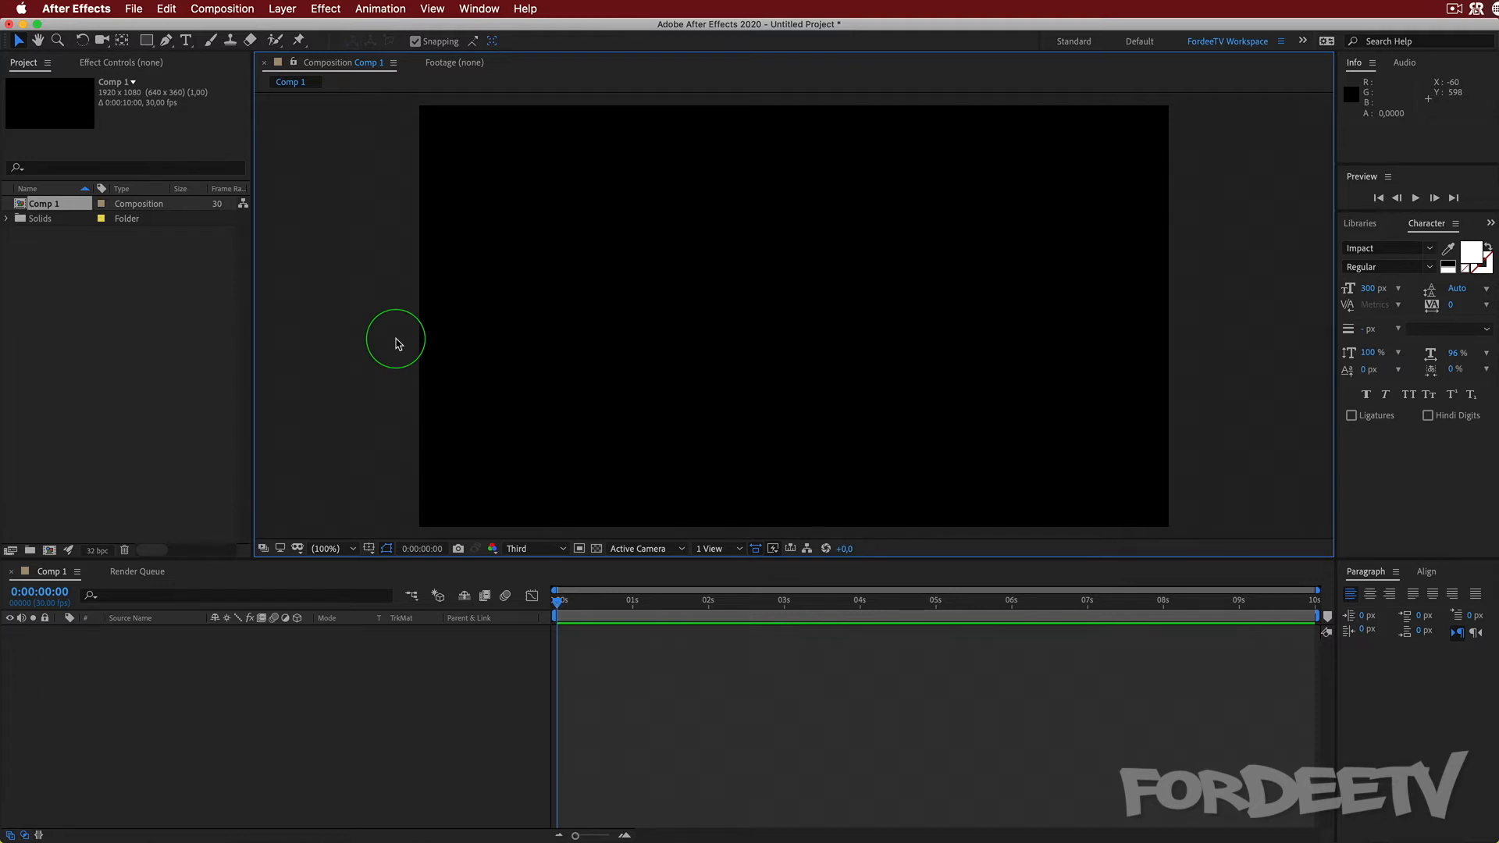
# - Draw a three-point S-shaped curve with smooth handles across the middle of the emptied composition using the Pen tool
pyautogui.click(167, 40)
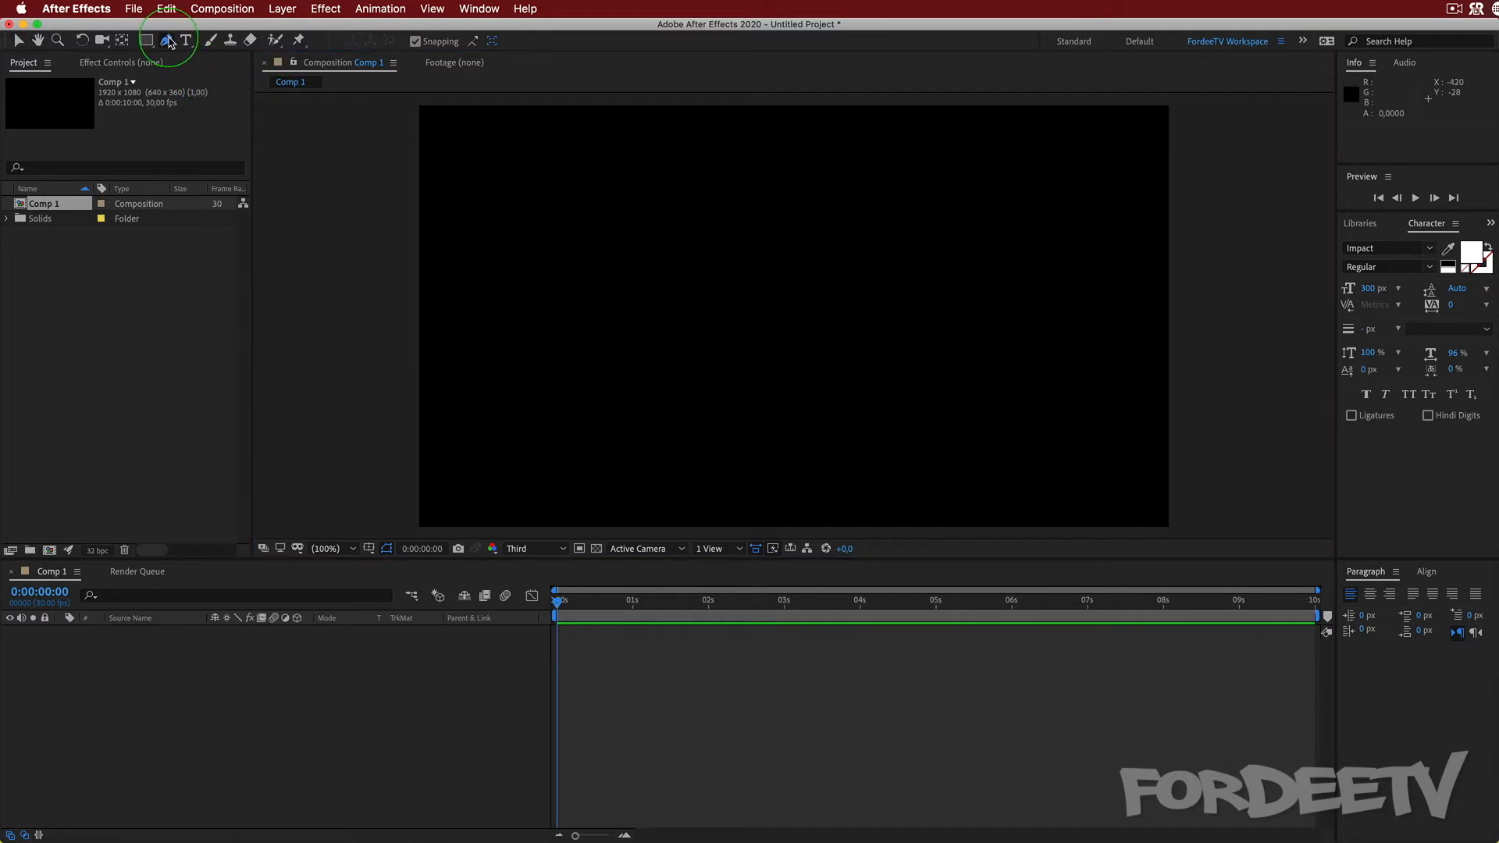
pyautogui.moveTo(525, 346); pyautogui.dragTo(553, 308)
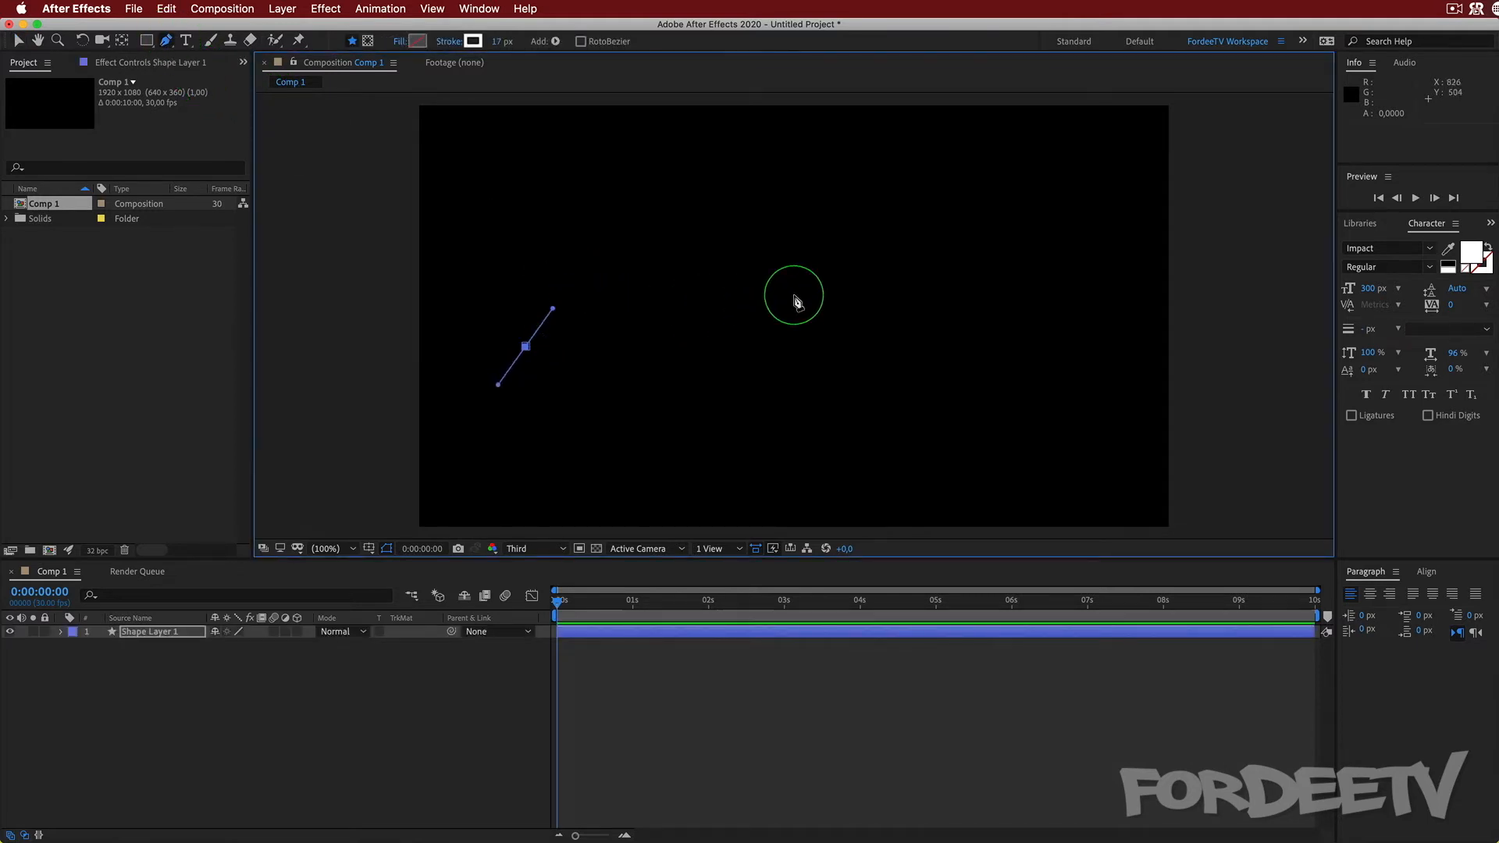
pyautogui.moveTo(757, 310); pyautogui.dragTo(852, 402)
pyautogui.moveTo(1026, 372)
pyautogui.mouseDown()
pyautogui.moveTo(1081, 310)
pyautogui.moveTo(1083, 266)
pyautogui.moveTo(1124, 283)
pyautogui.mouseUp()
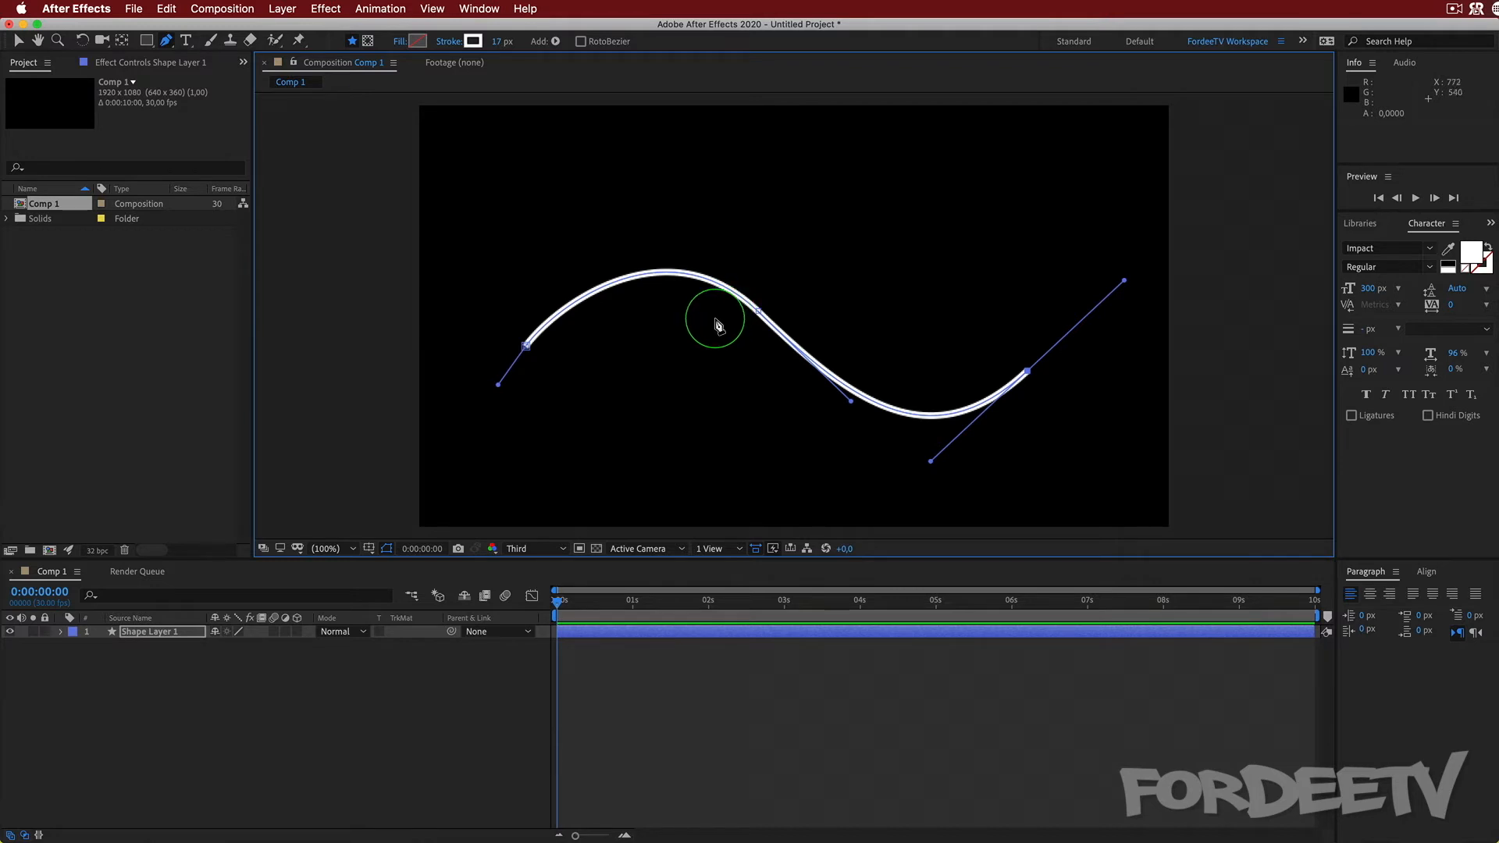
# - Move the S-curve's middle point slightly to the right, and undo the stray new path started above the curve
pyautogui.moveTo(757, 312)
pyautogui.mouseDown()
pyautogui.moveTo(869, 274)
pyautogui.moveTo(779, 306)
pyautogui.mouseUp()
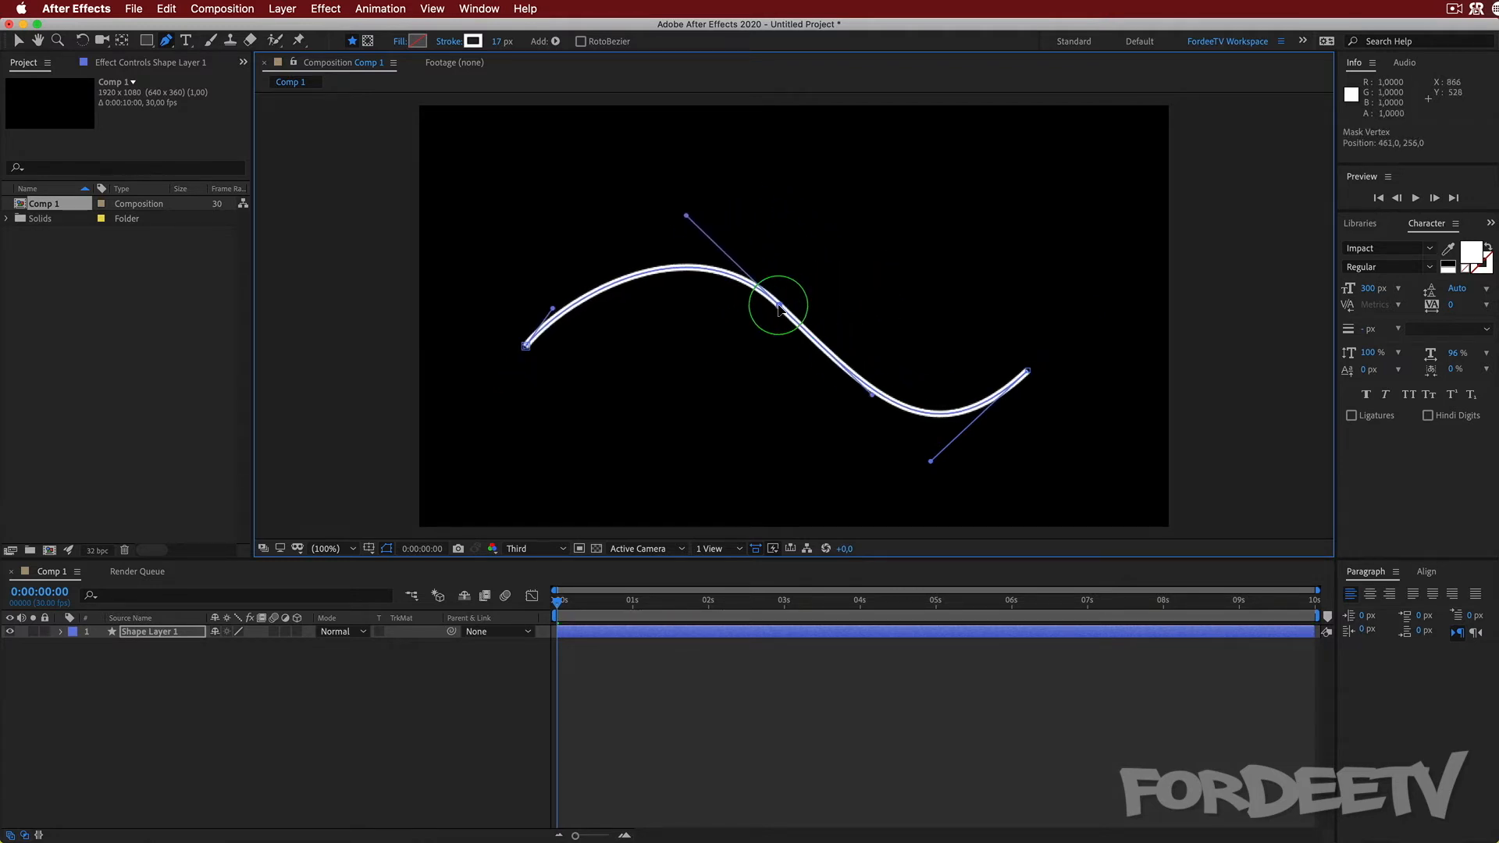
pyautogui.click(957, 294)
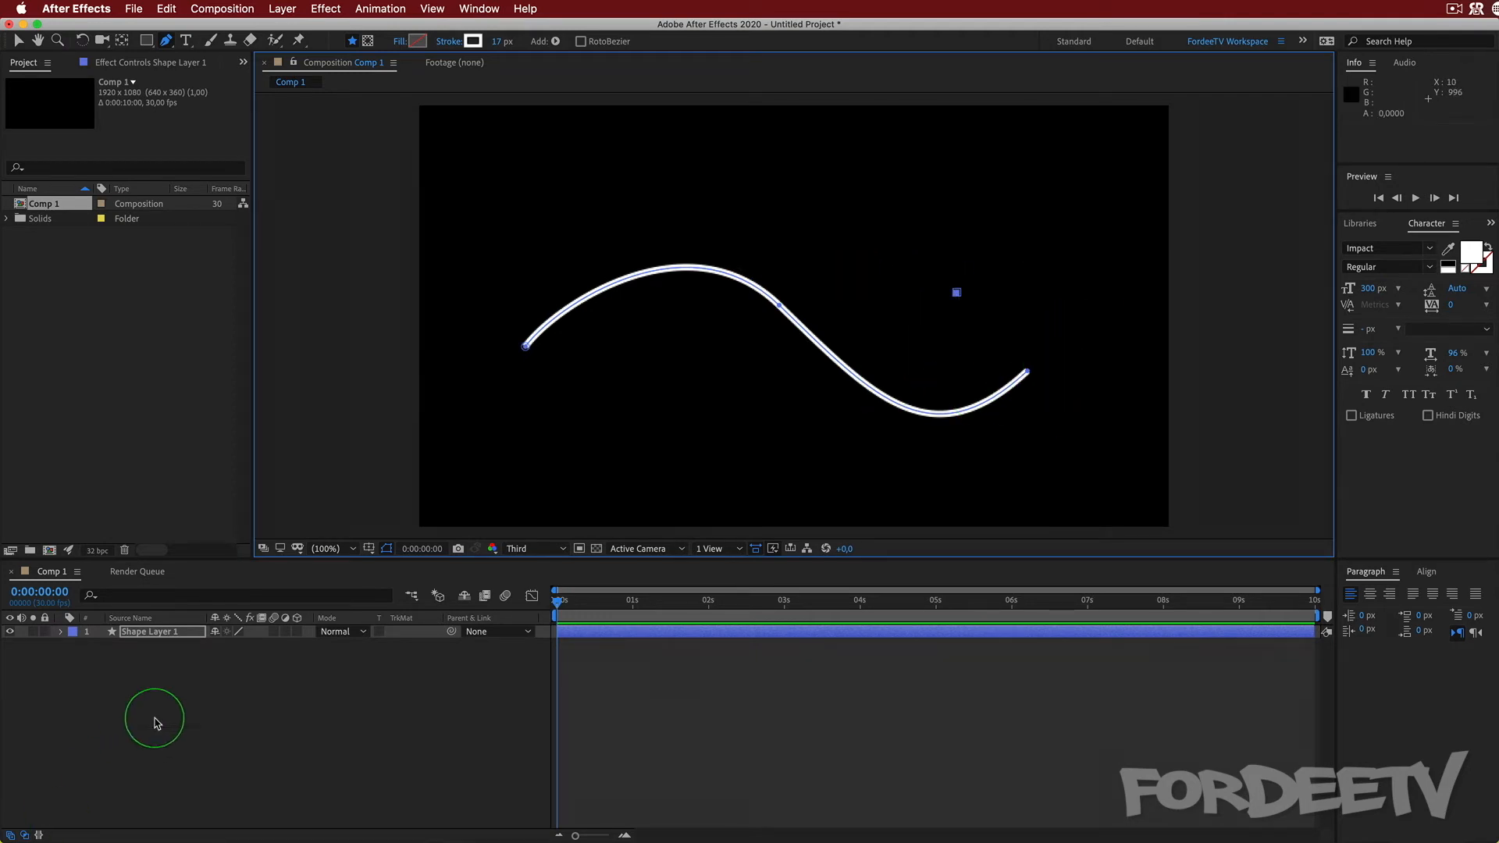
pyautogui.press('super+z')
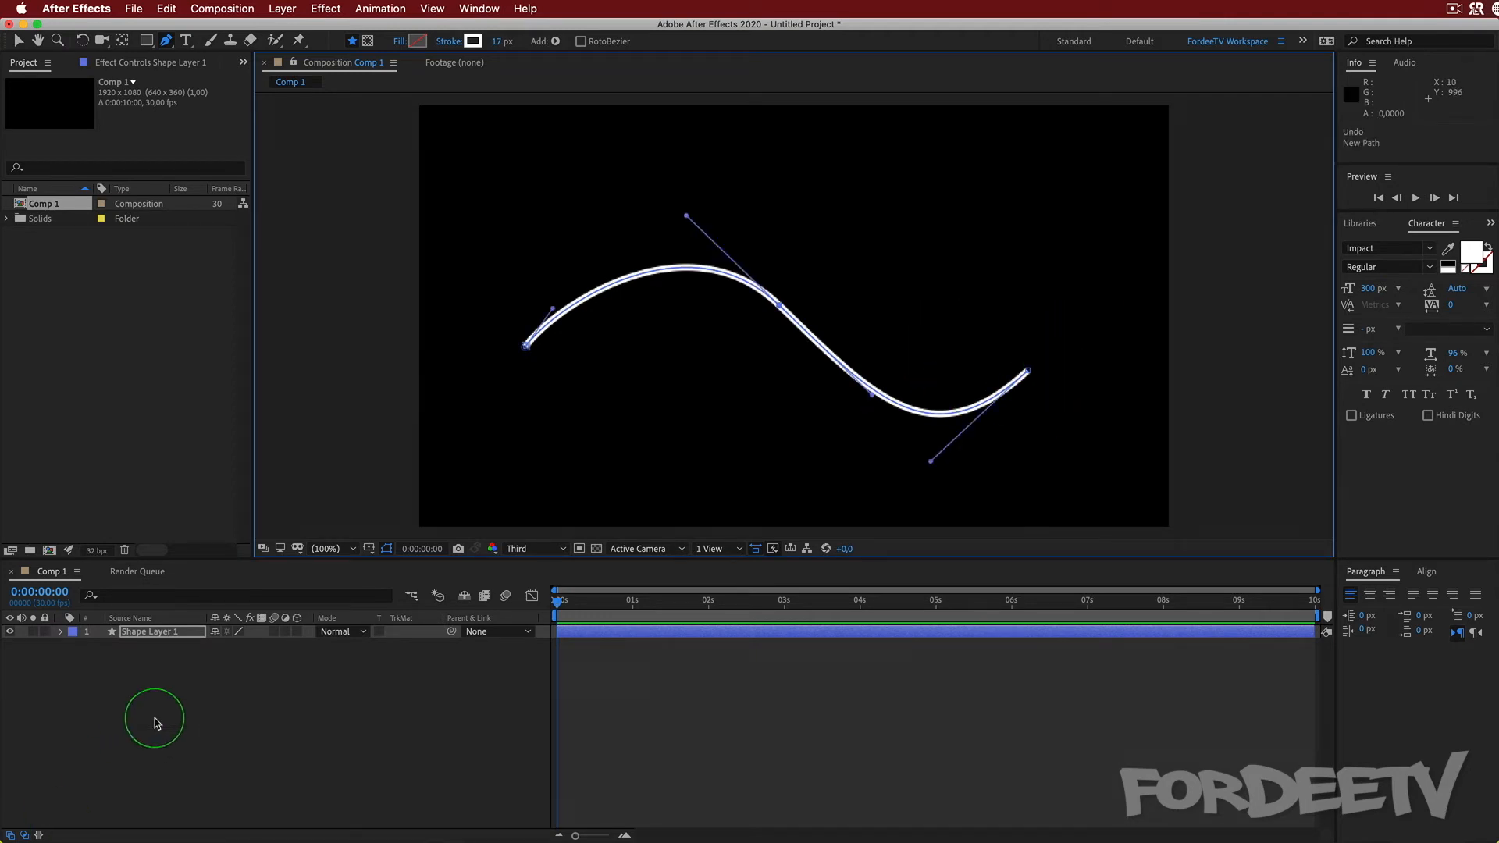
# - With the Selection tool, raise the S-curve's end point, and shift the middle and end points together up and left
pyautogui.click(18, 43)
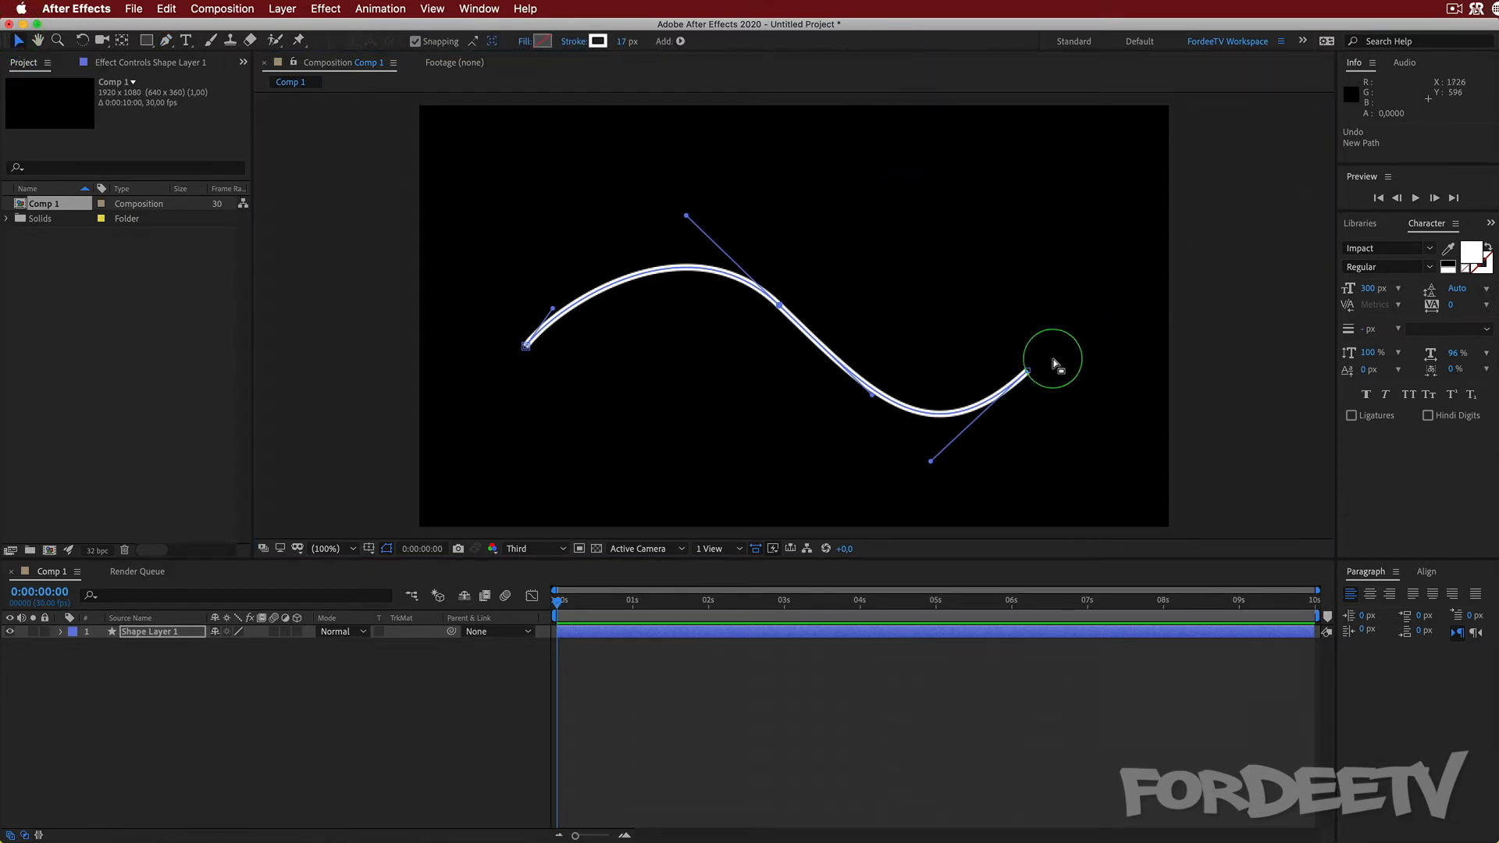
pyautogui.moveTo(1028, 370); pyautogui.dragTo(1025, 334)
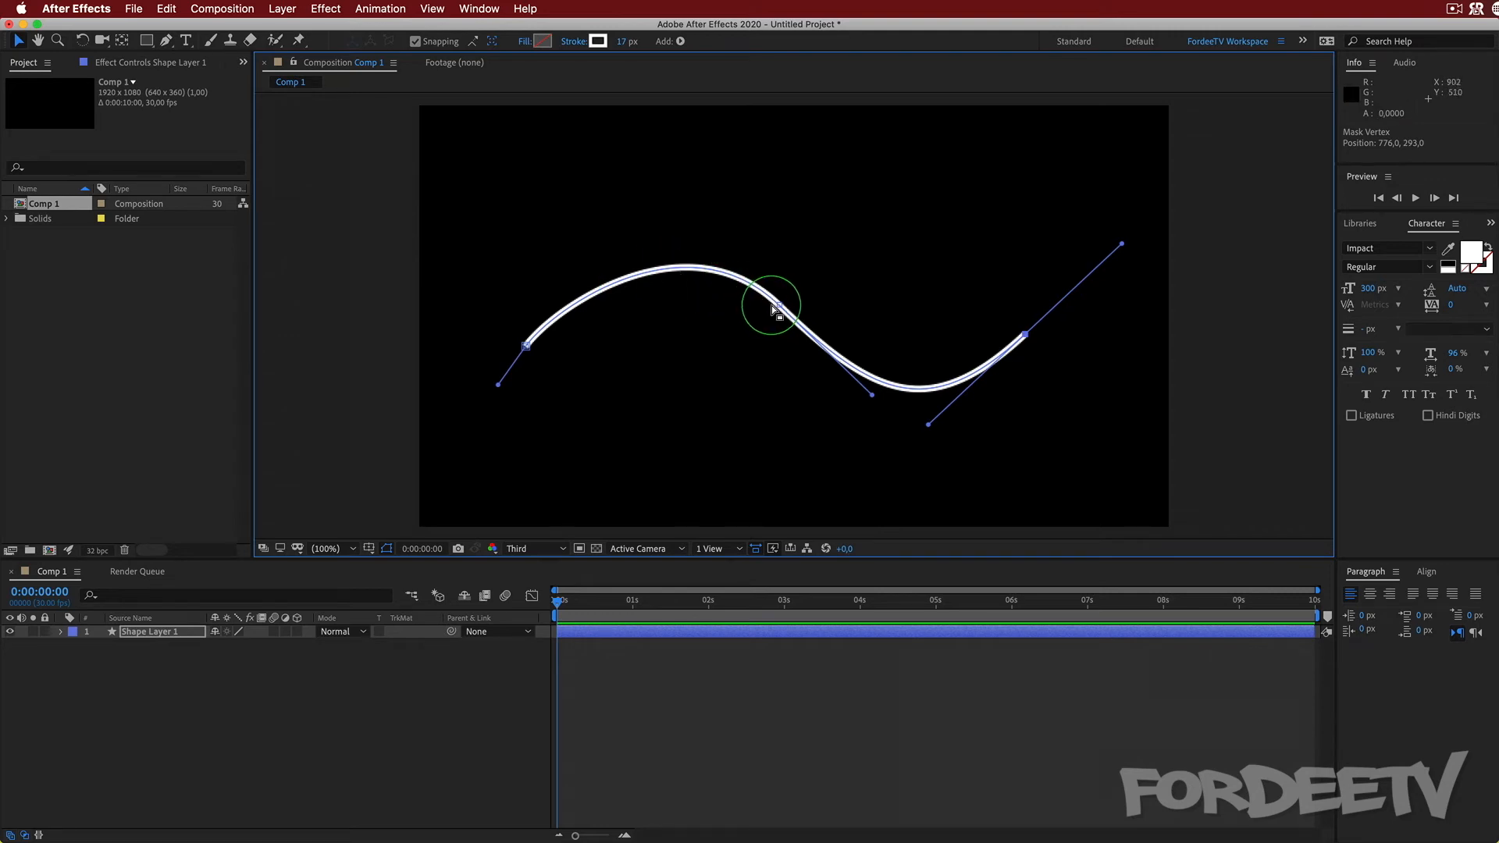
pyautogui.click(780, 306)
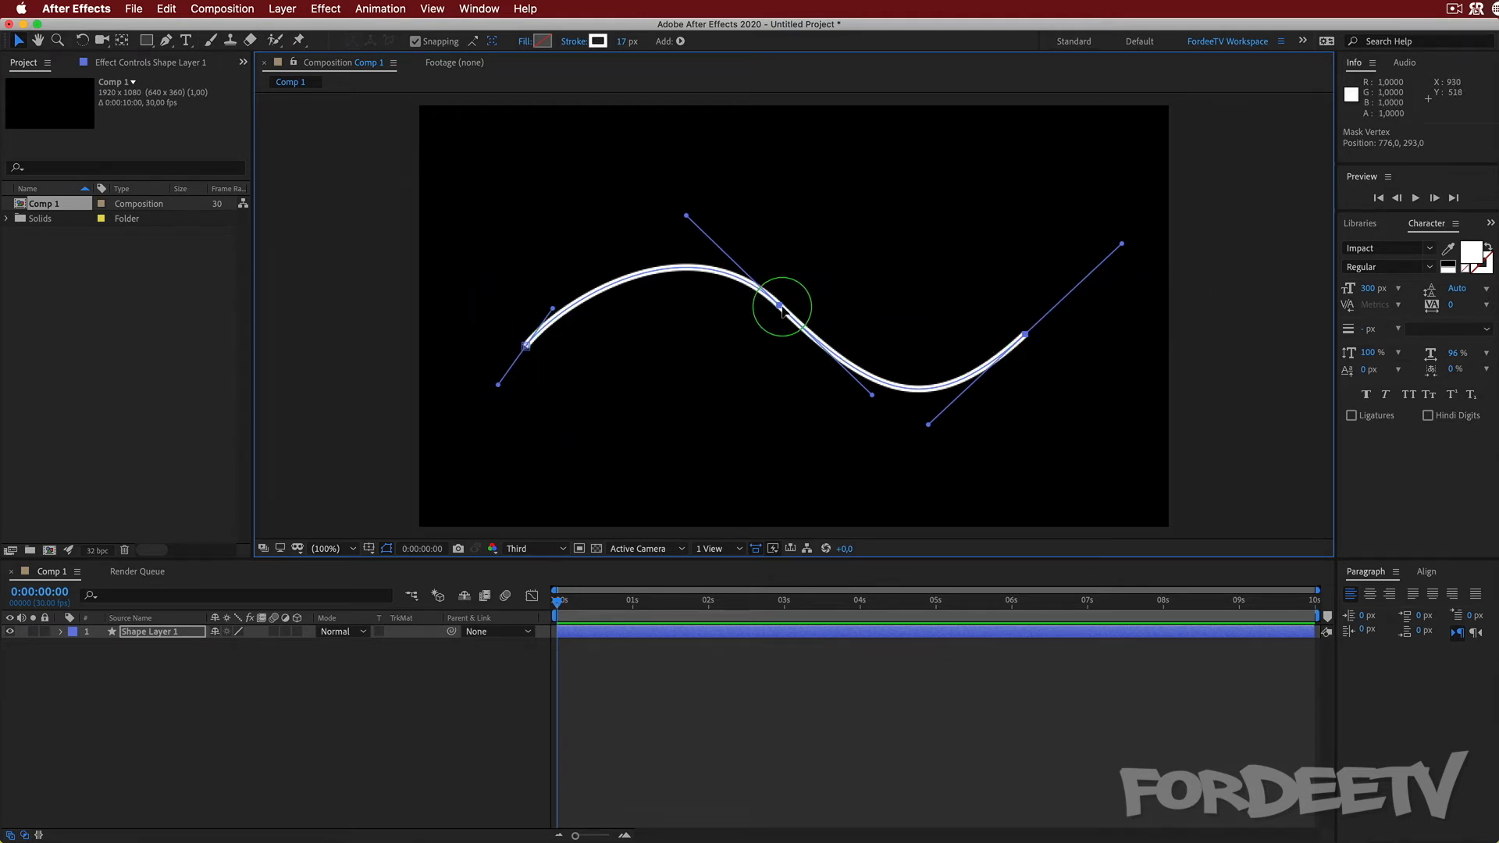
pyautogui.moveTo(780, 307); pyautogui.dragTo(752, 286)
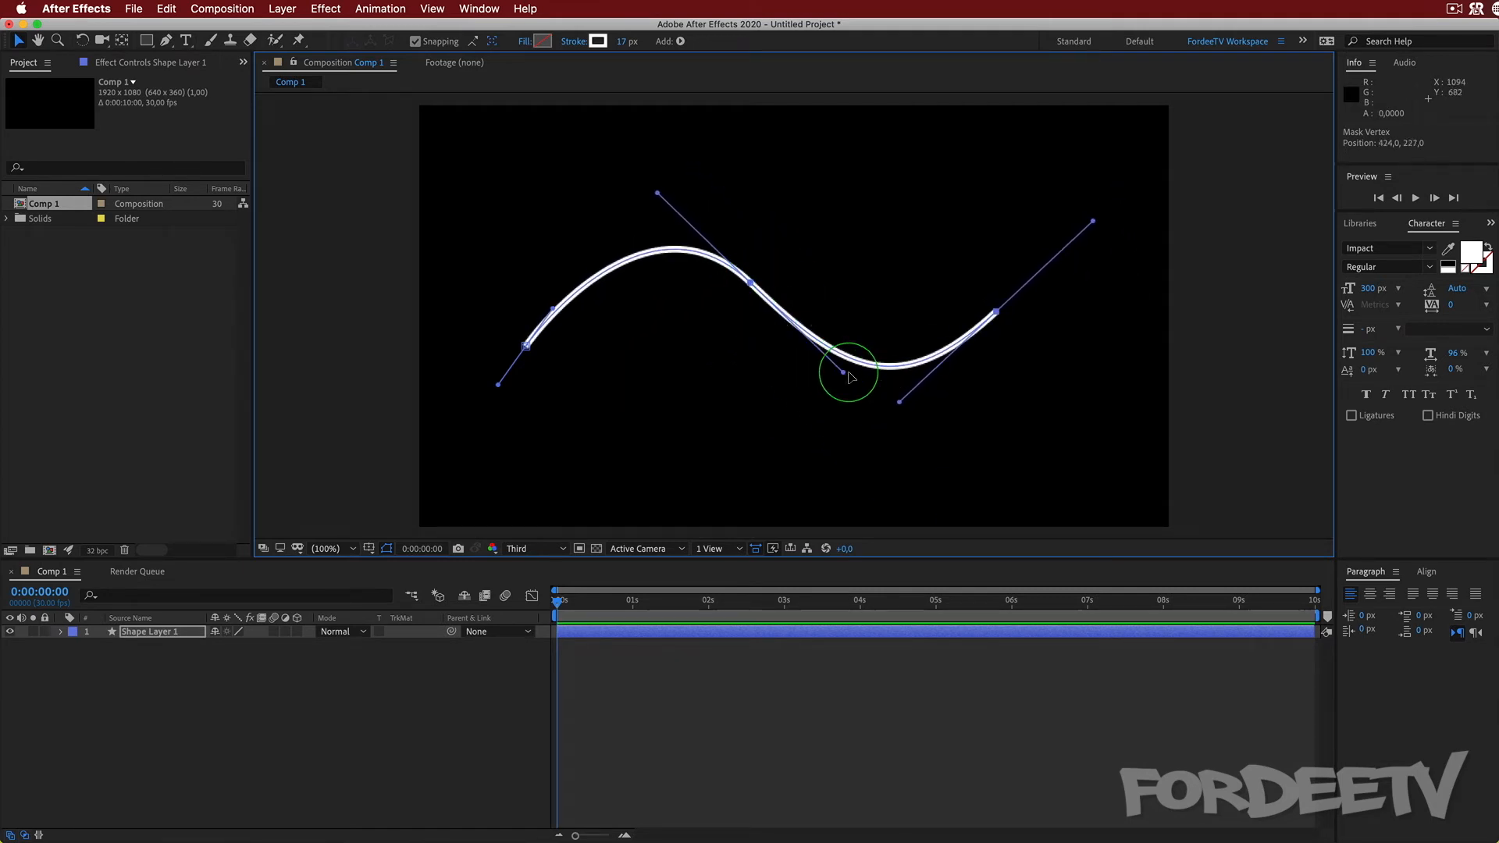
# - Rotate the middle point's linked handles, and break them by swinging only the incoming handle with the Pen tool
pyautogui.moveTo(847, 376)
pyautogui.mouseDown()
pyautogui.moveTo(723, 442)
pyautogui.moveTo(890, 442)
pyautogui.moveTo(812, 391)
pyautogui.moveTo(820, 365)
pyautogui.mouseUp()
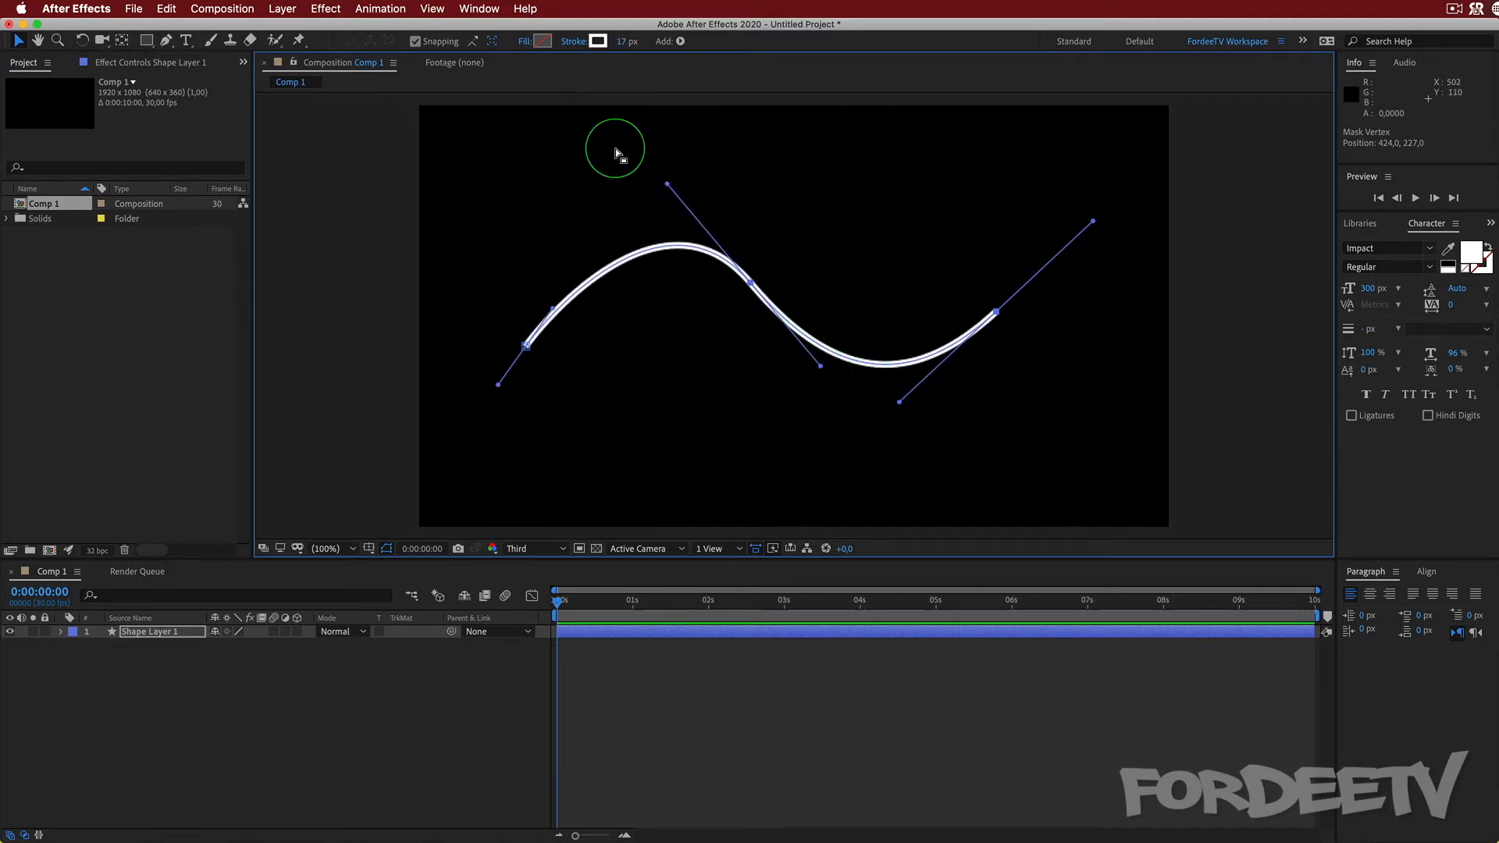
pyautogui.click(166, 43)
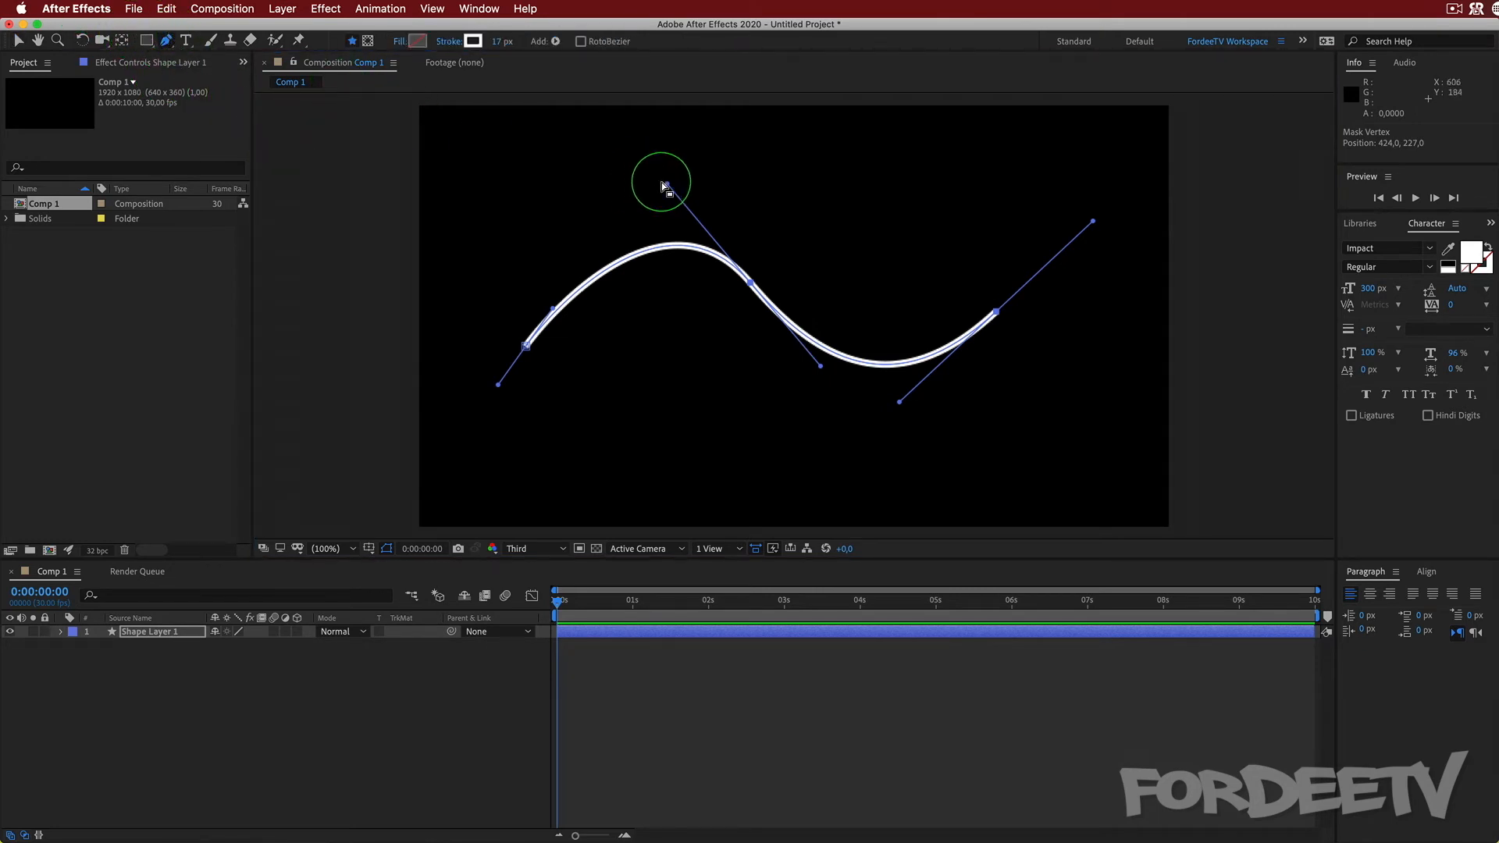
pyautogui.moveTo(667, 184); pyautogui.dragTo(623, 196)
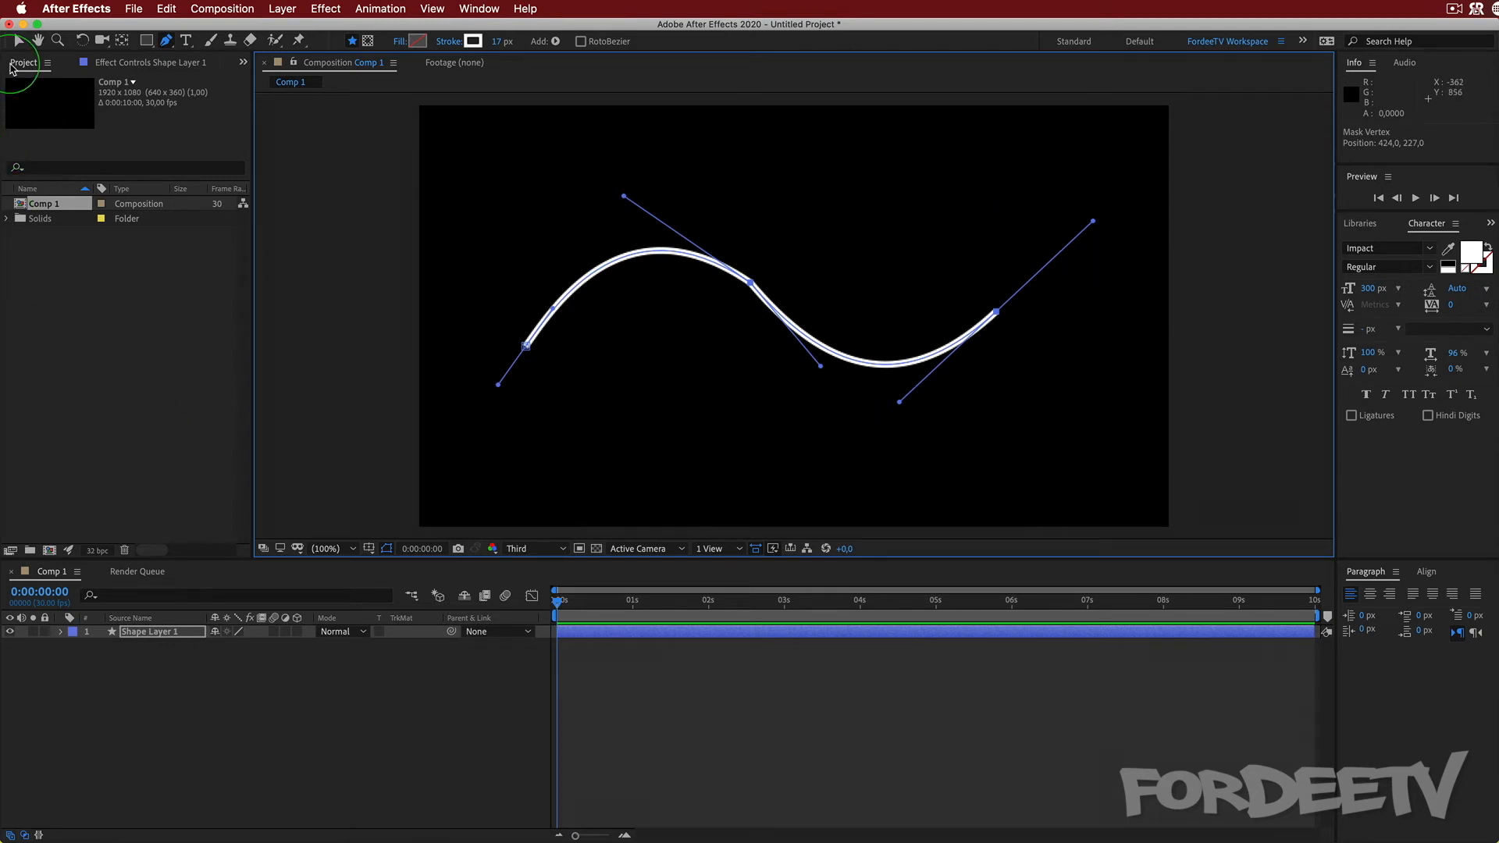
# - Free-transform the whole curve to shift it 18 px to the right, leave the transform box and select the middle point
pyautogui.click(17, 45)
pyautogui.moveTo(576, 334); pyautogui.dragTo(559, 338)
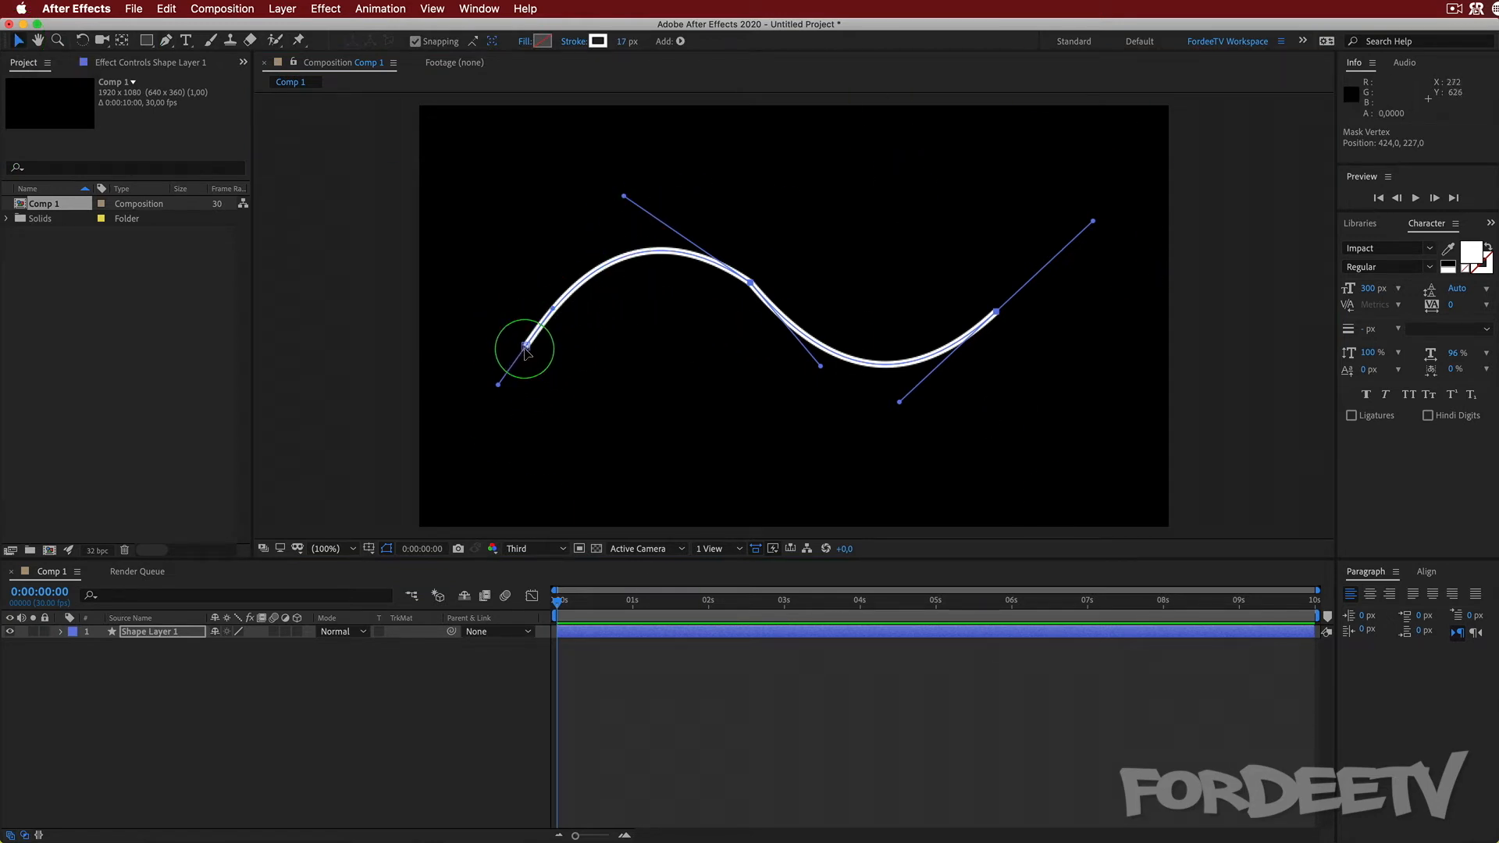
pyautogui.click(585, 369)
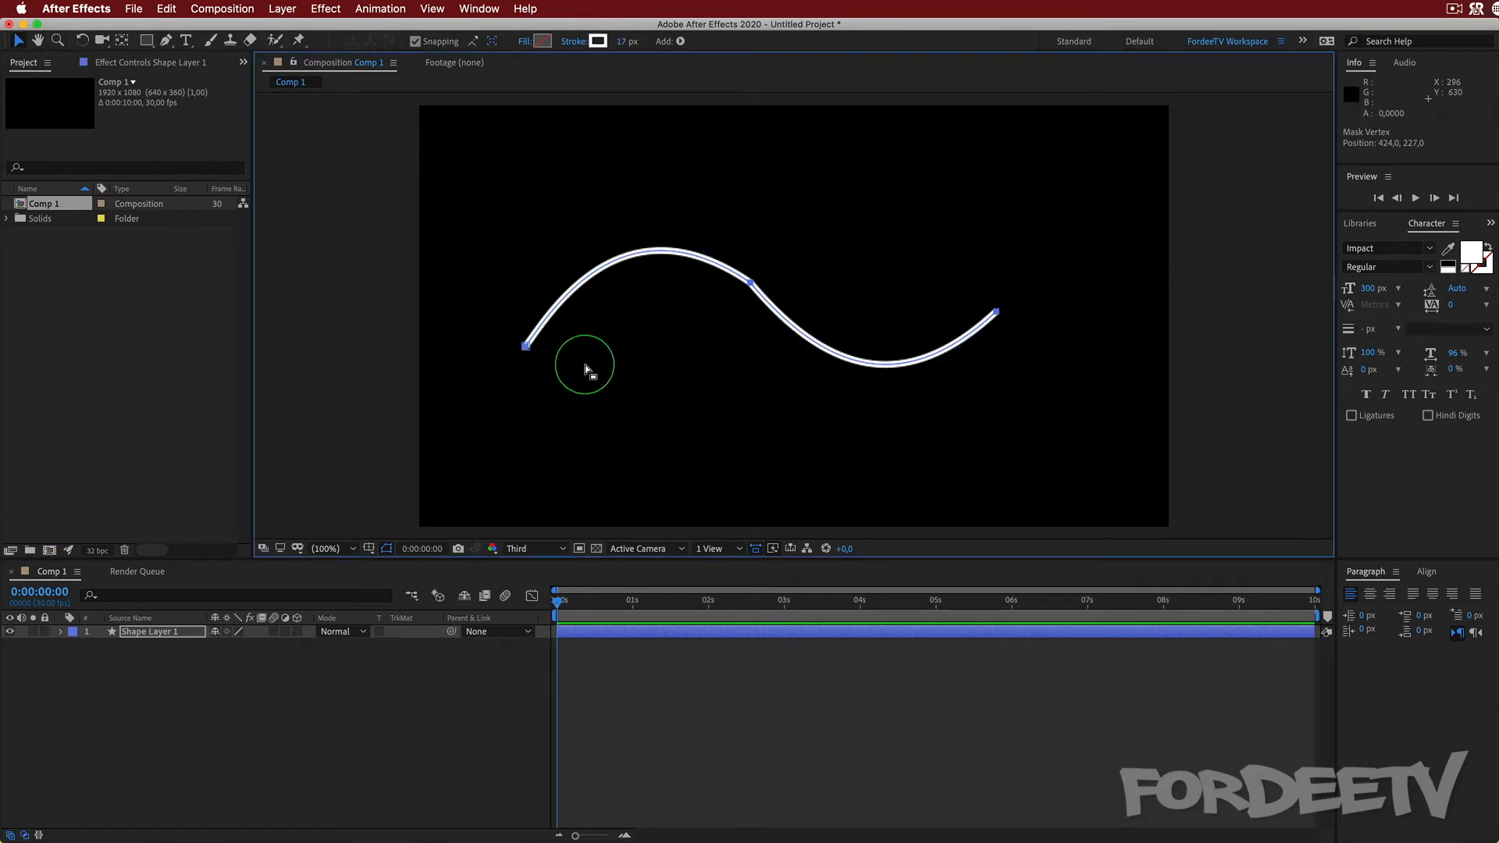
pyautogui.doubleClick(999, 305)
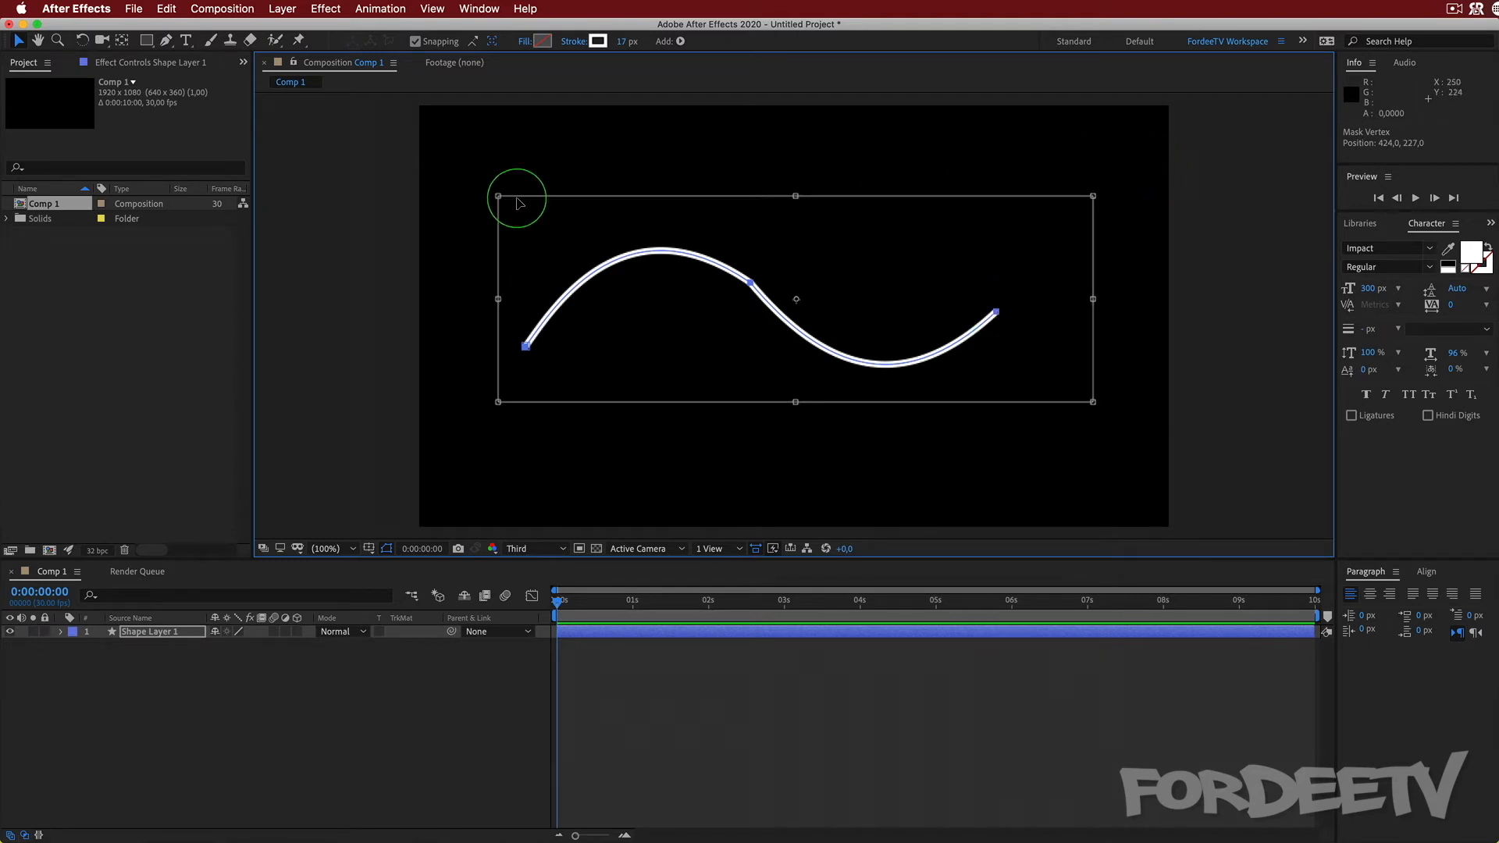
pyautogui.moveTo(679, 344)
pyautogui.mouseDown()
pyautogui.moveTo(576, 363)
pyautogui.moveTo(694, 340)
pyautogui.mouseUp()
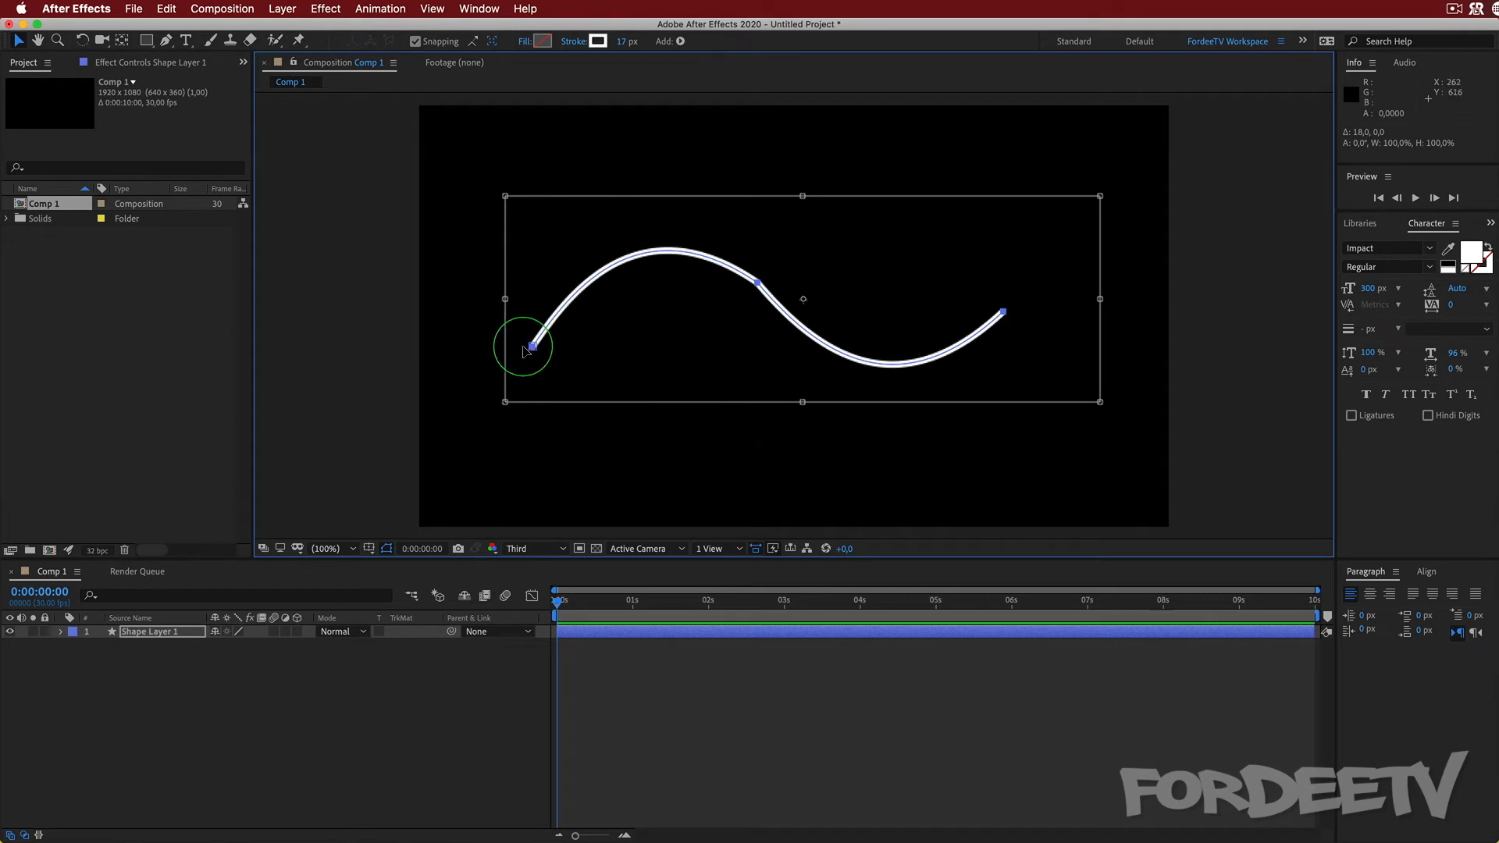
pyautogui.click(758, 284)
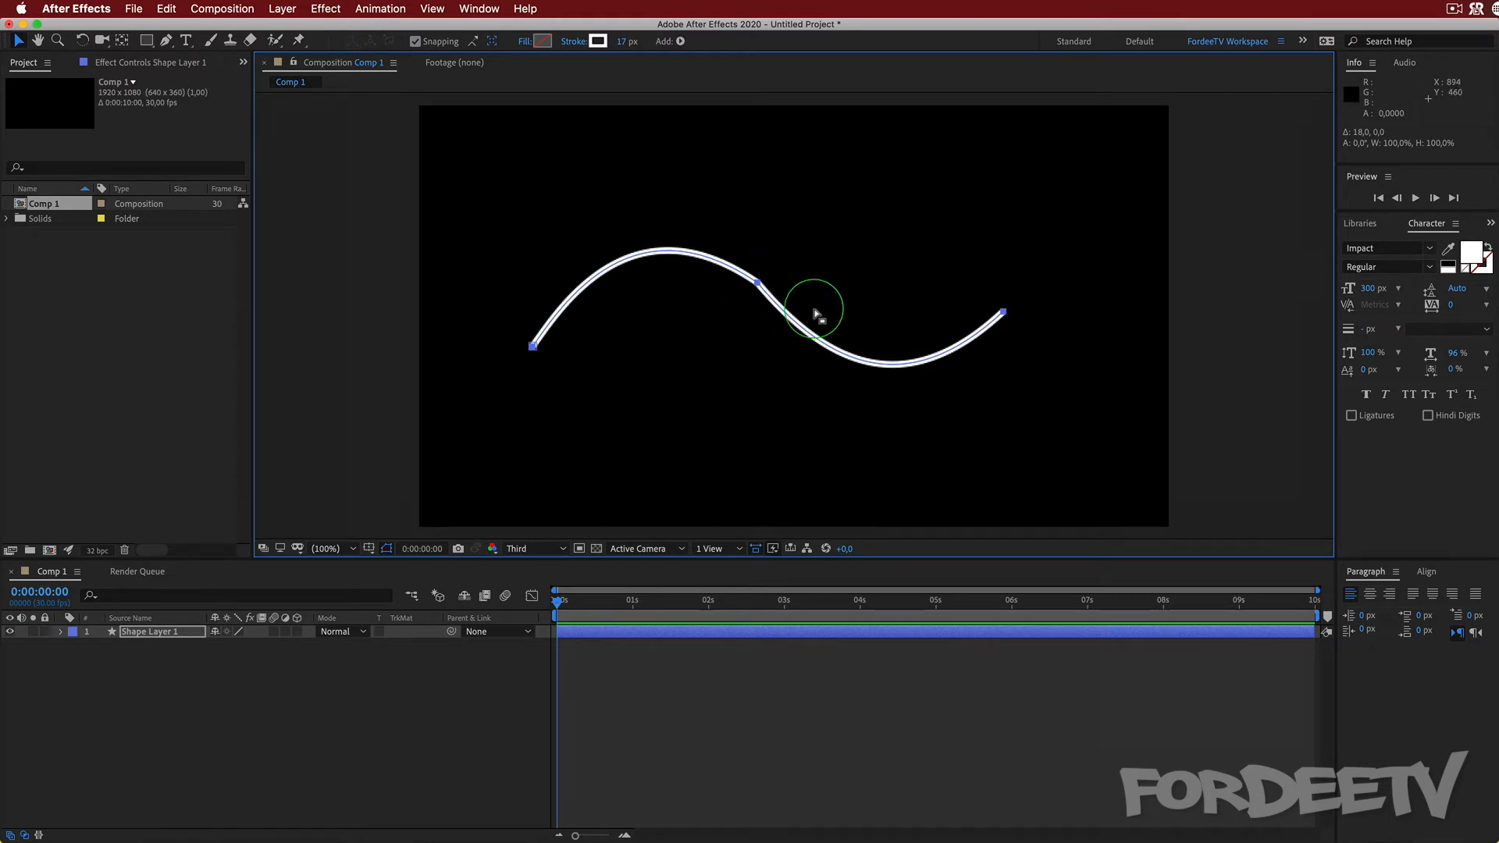
pyautogui.click(758, 285)
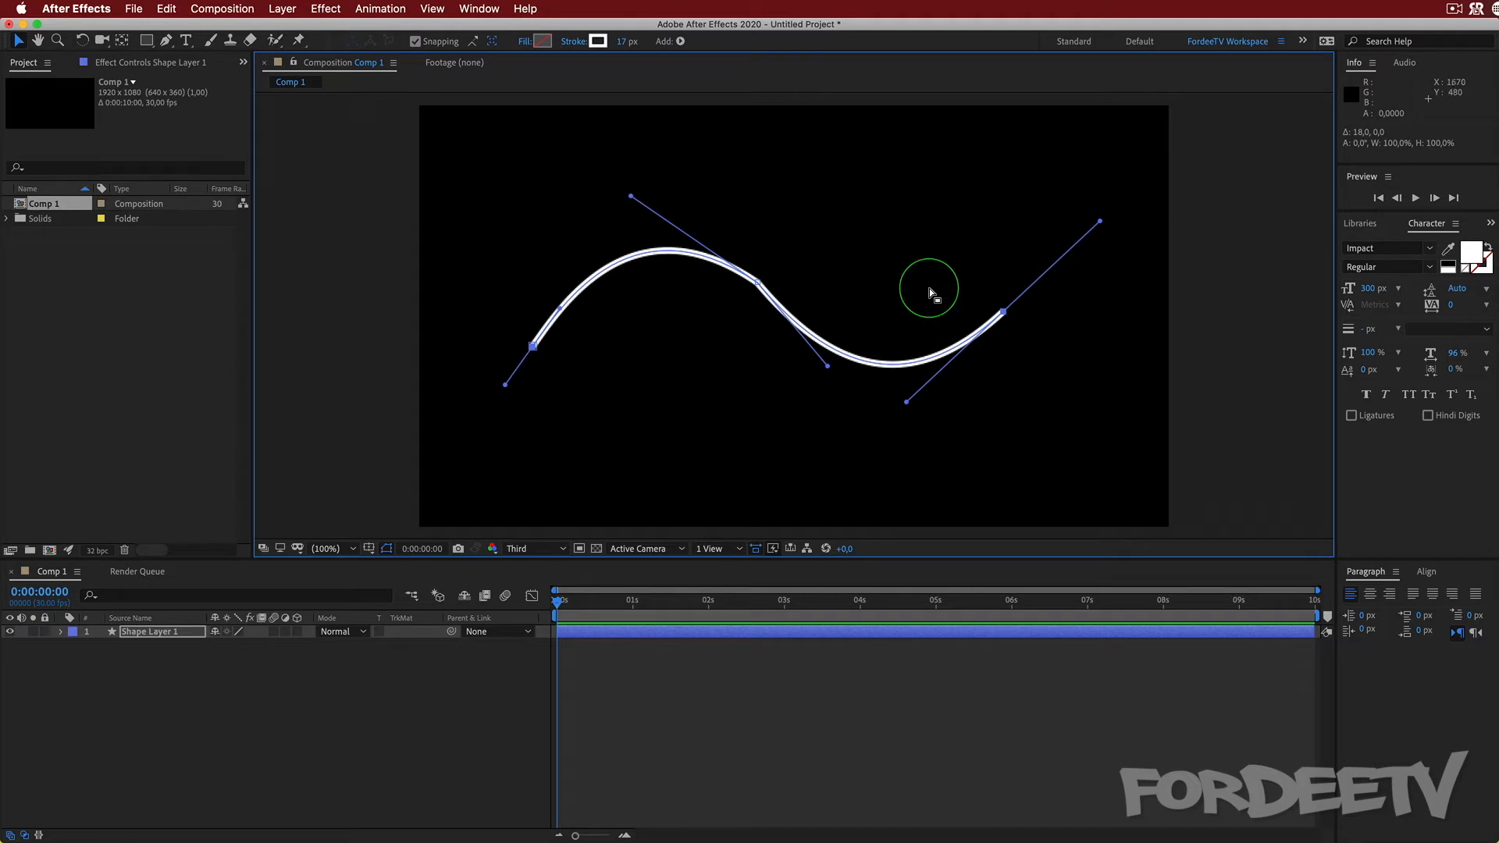
# - Pull the curve's middle point well down, and move it back up close to where it was
pyautogui.click(757, 285)
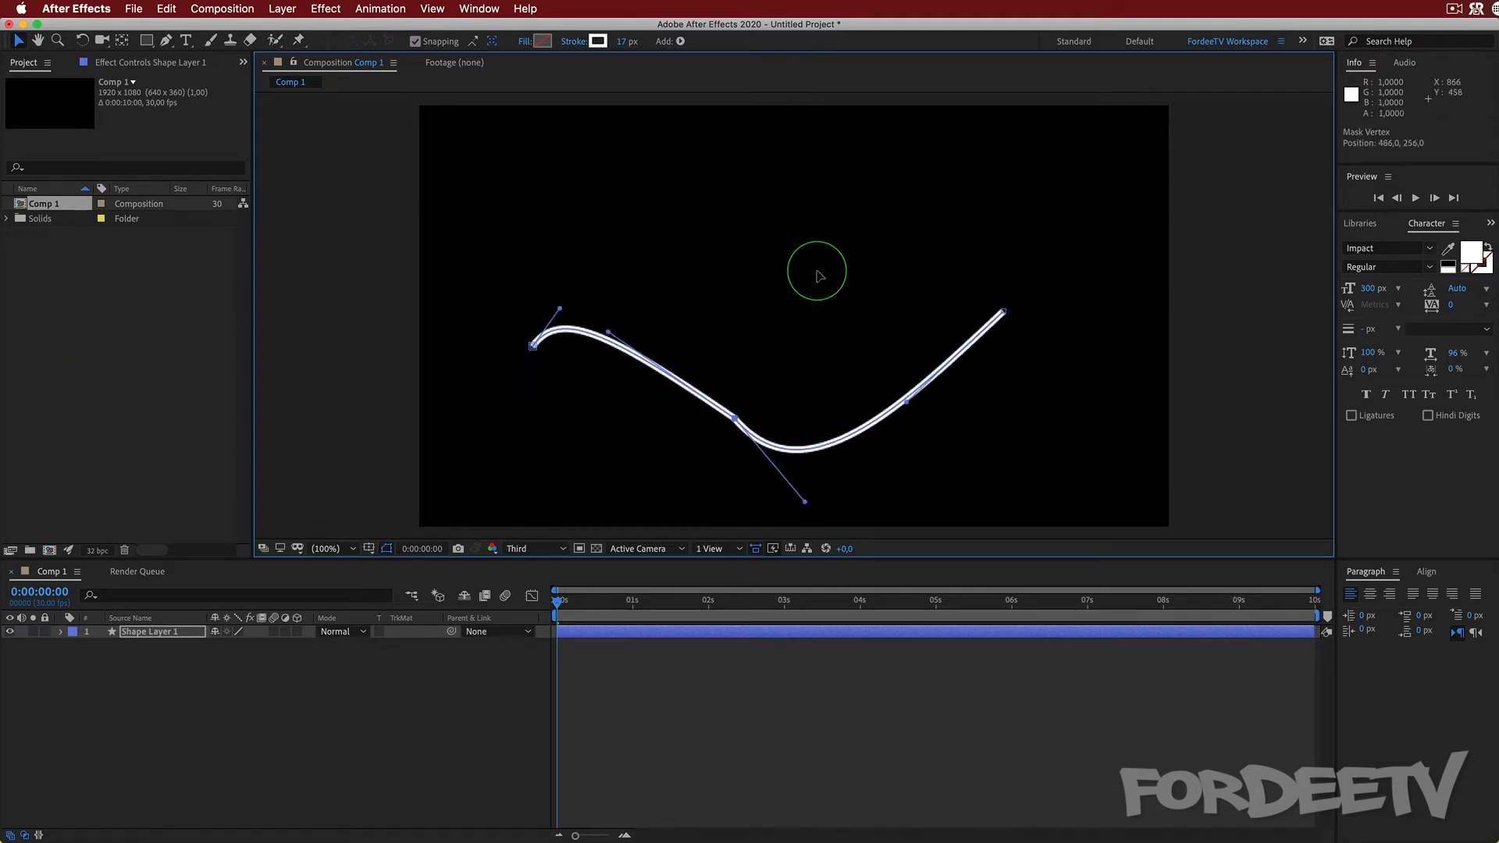
pyautogui.moveTo(818, 275); pyautogui.dragTo(755, 287)
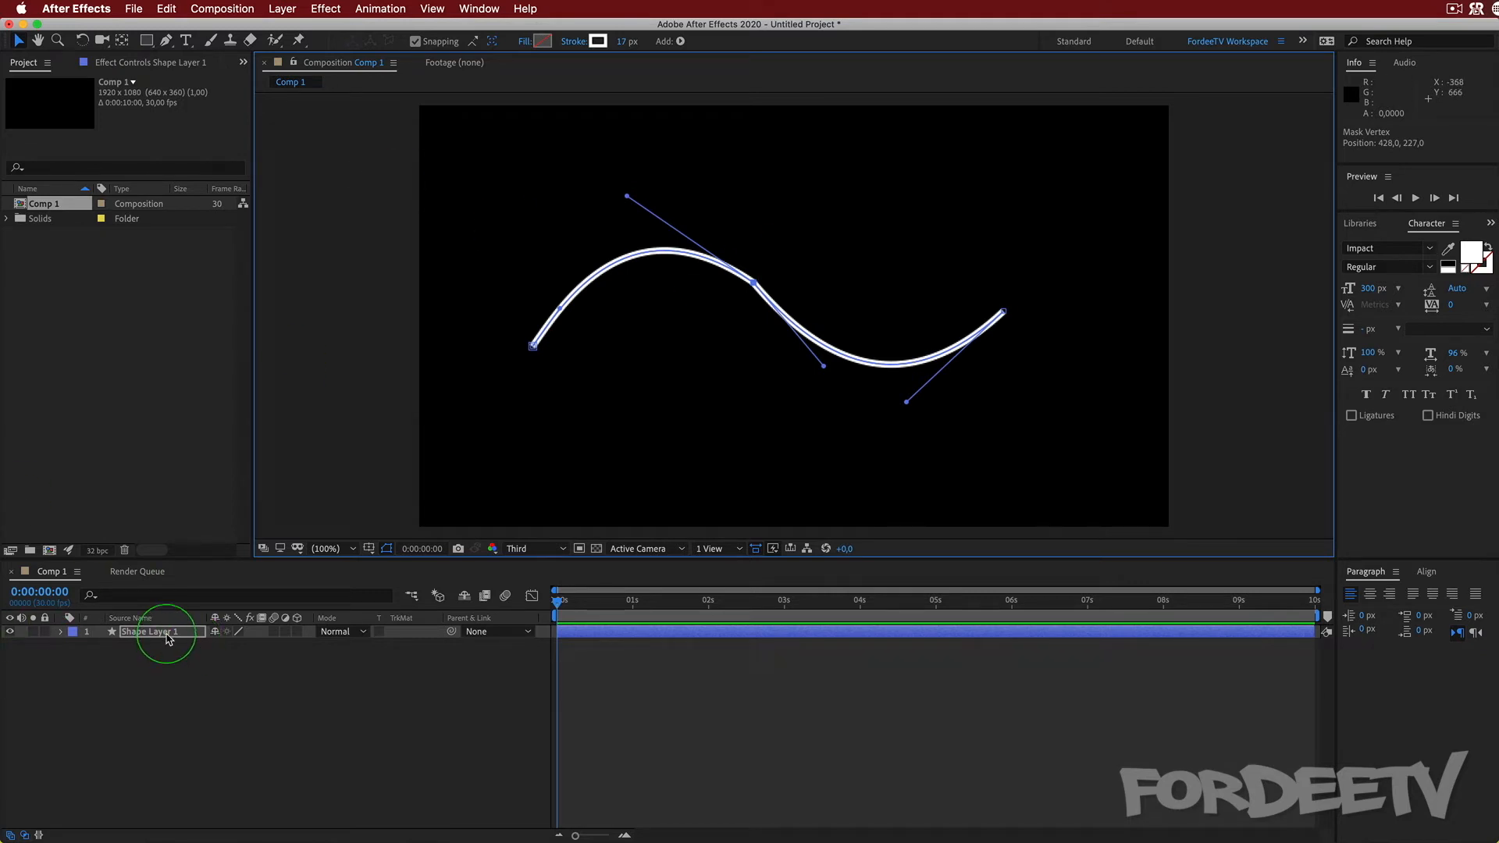
# - Delete the curve's shape layer and draw a rectangle about 320 × 227 px above and left of the composition's centre
pyautogui.press('Delete')
pyautogui.click(144, 43)
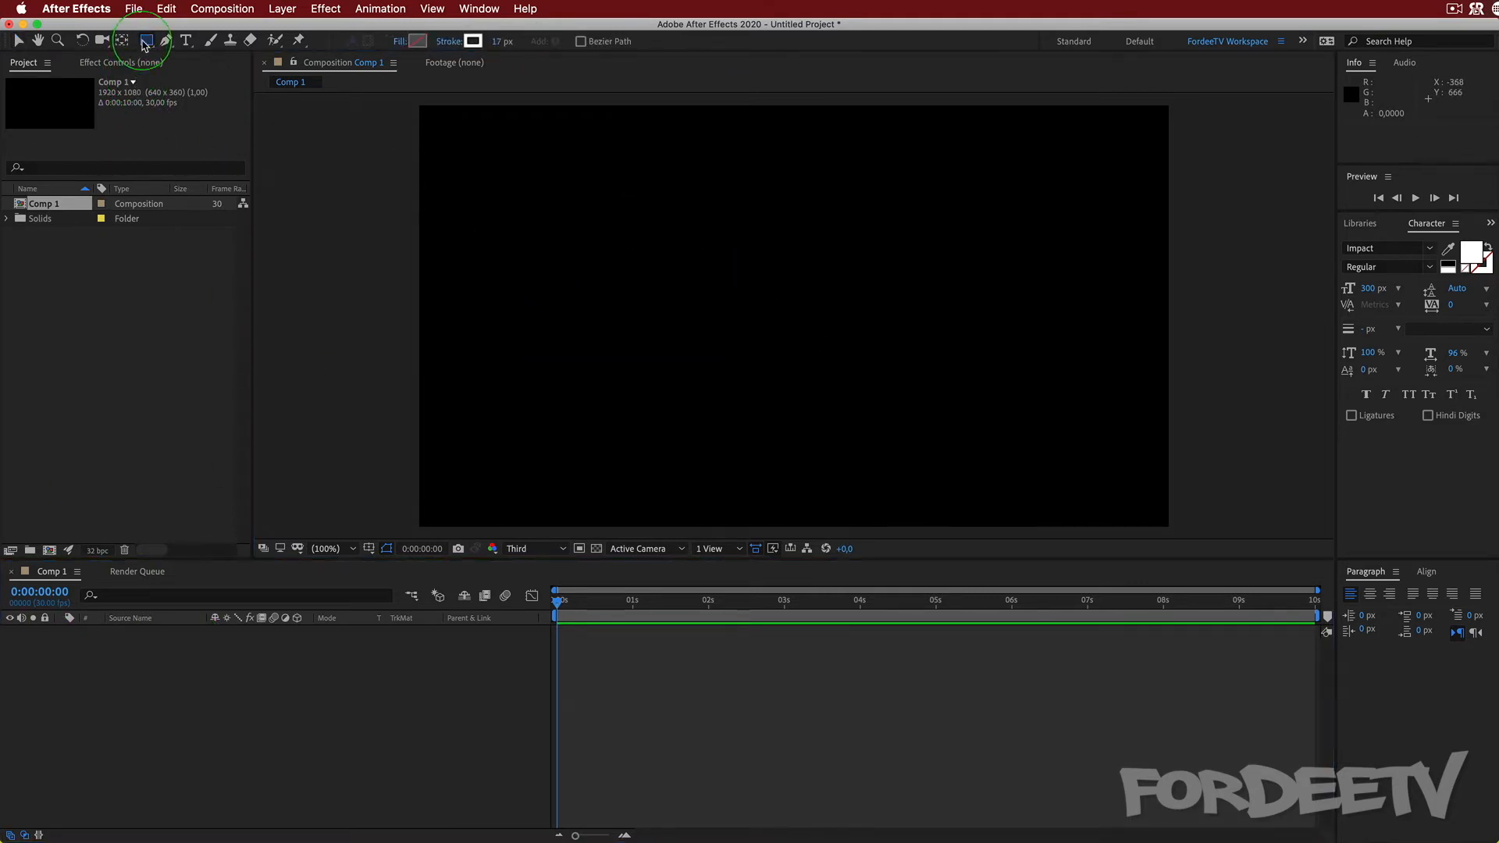
pyautogui.moveTo(656, 232); pyautogui.dragTo(784, 324)
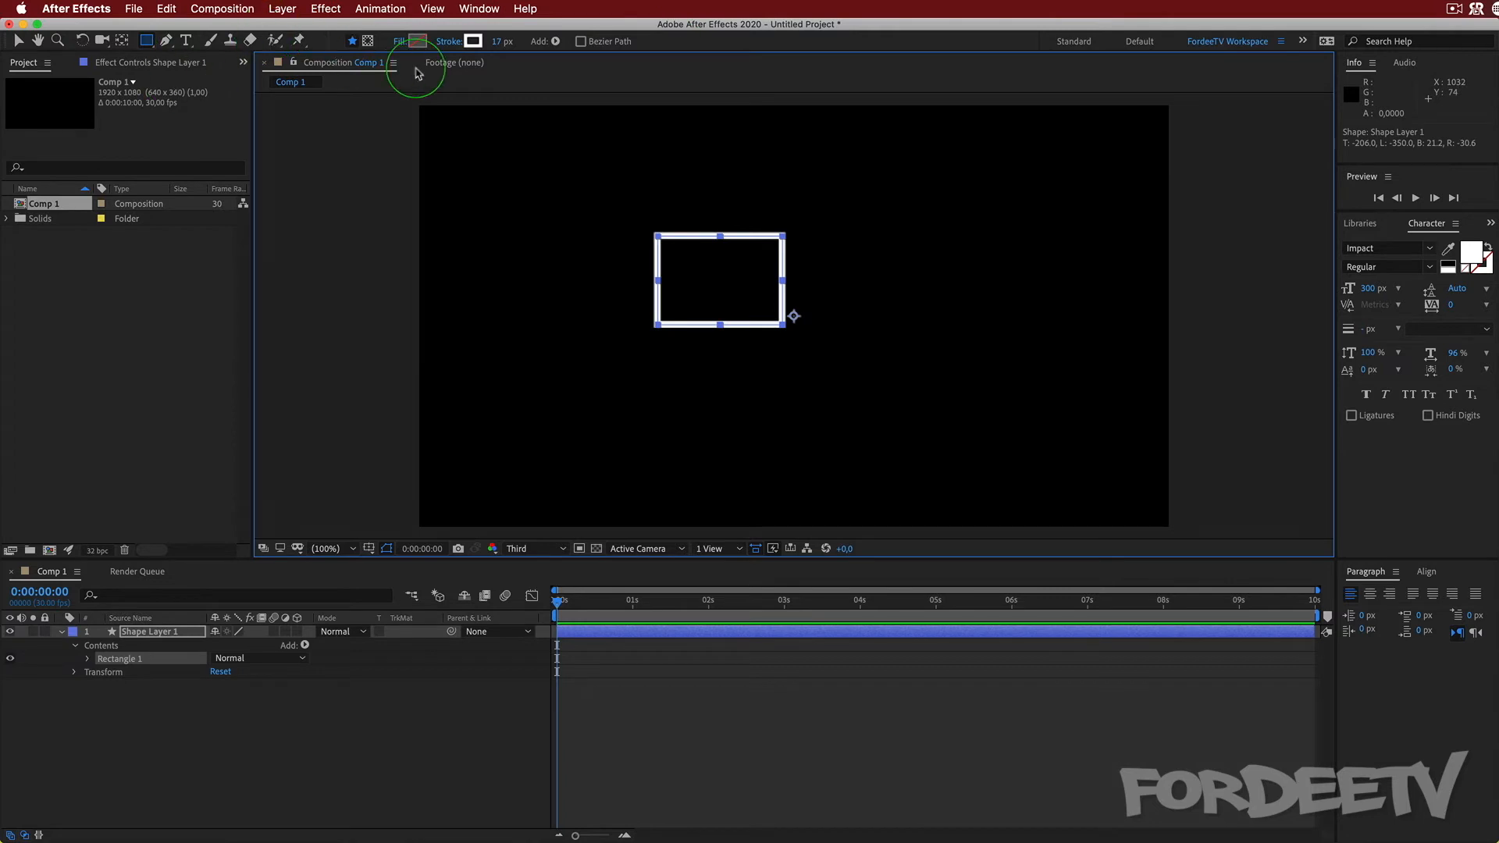
# - Change the rectangle's fill type to a solid green colour
pyautogui.click(397, 41)
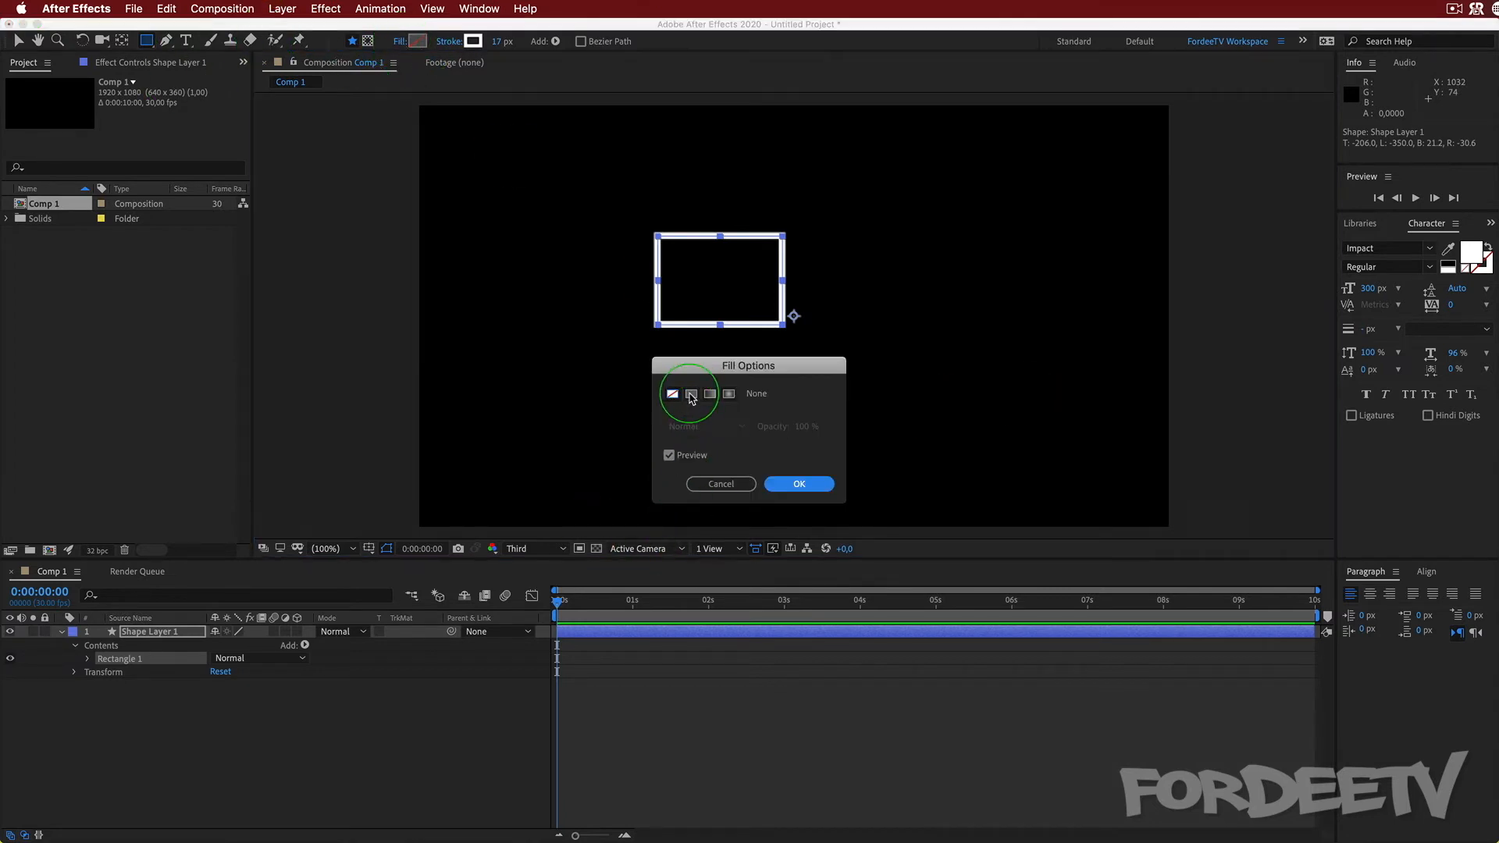
pyautogui.click(691, 394)
pyautogui.click(800, 483)
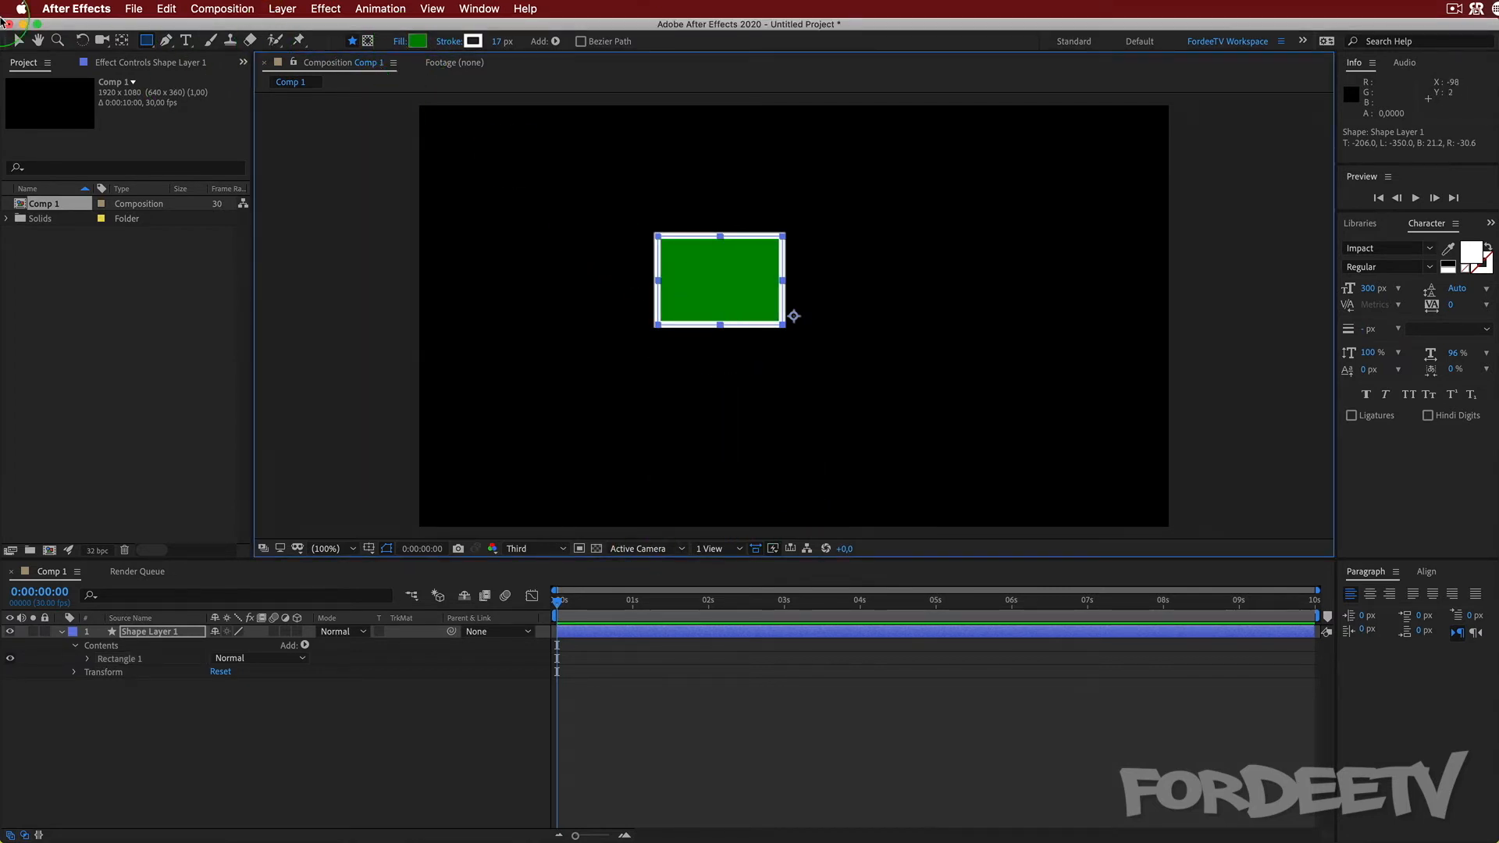
# - With the Selection tool, enlarge the rectangle about its centre, and stretch it taller until it is upright
pyautogui.click(21, 43)
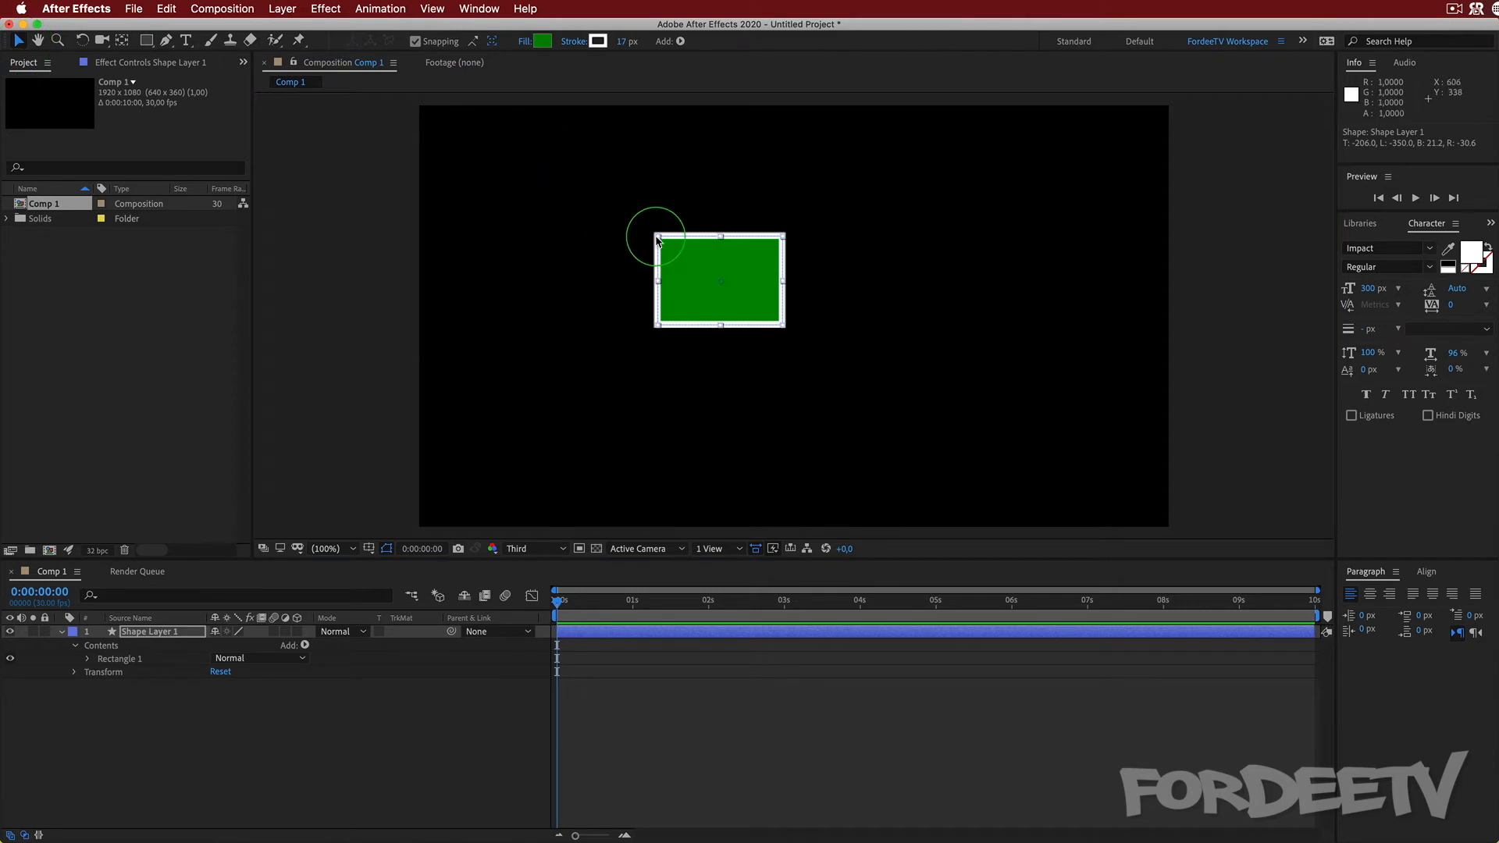
pyautogui.moveTo(654, 235); pyautogui.dragTo(810, 211)
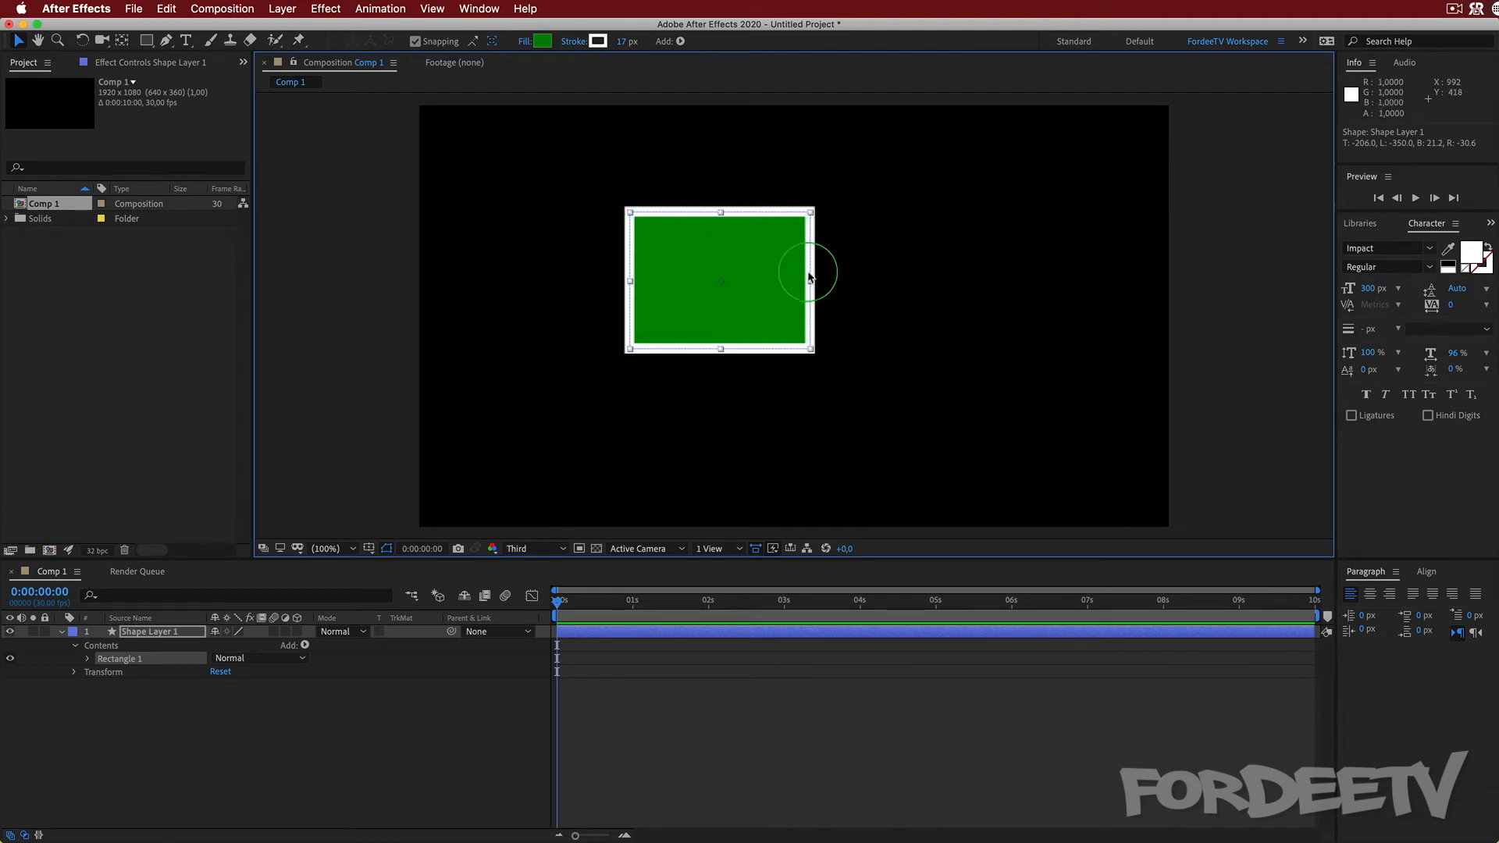
pyautogui.moveTo(812, 219); pyautogui.dragTo(814, 168)
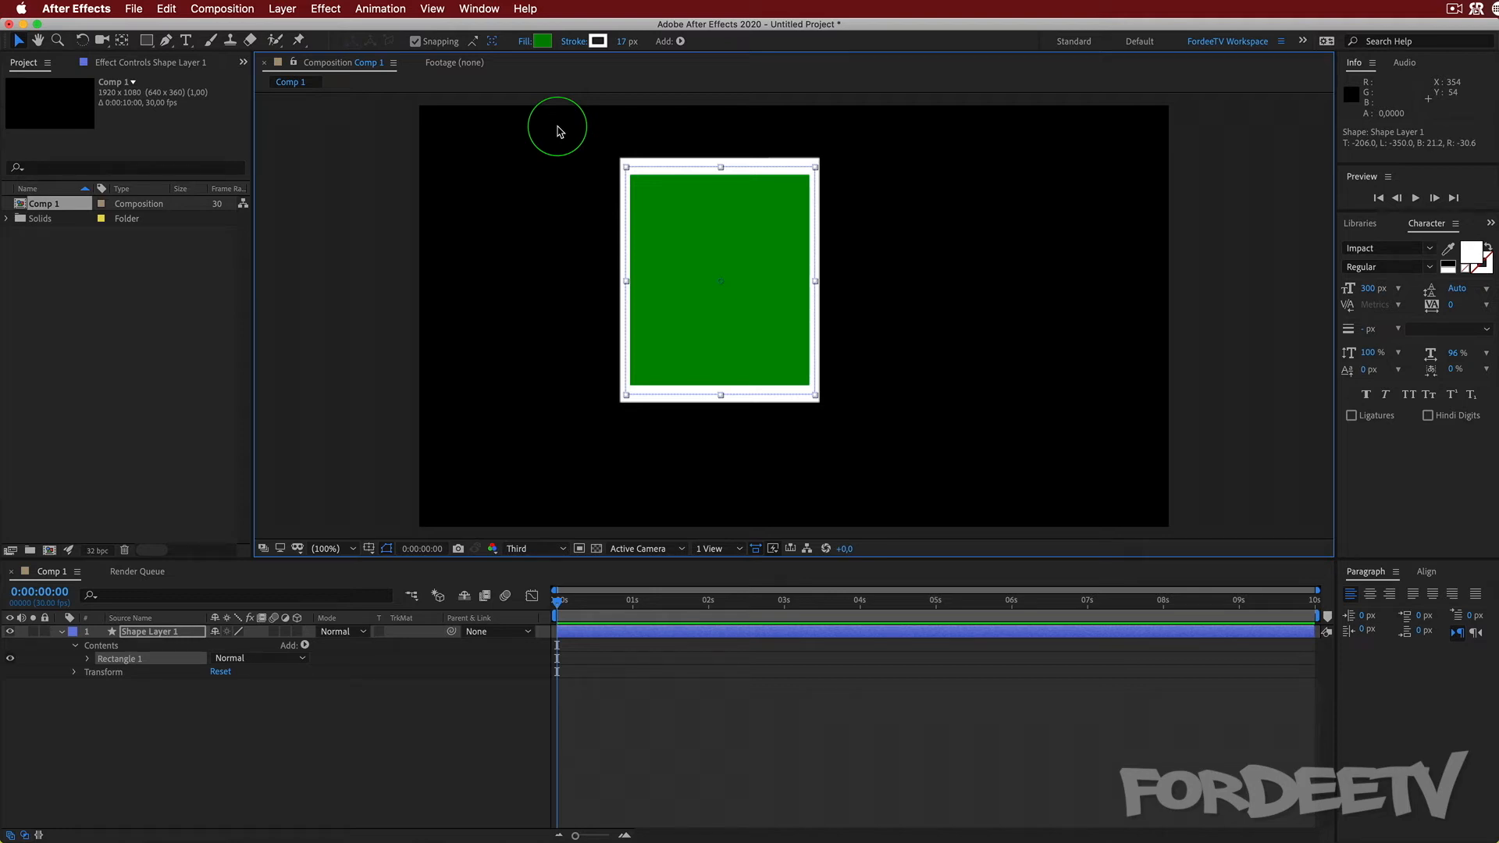
# - Delete the rectangle's shape layer and create a new text layer reading "40"
pyautogui.click(139, 632)
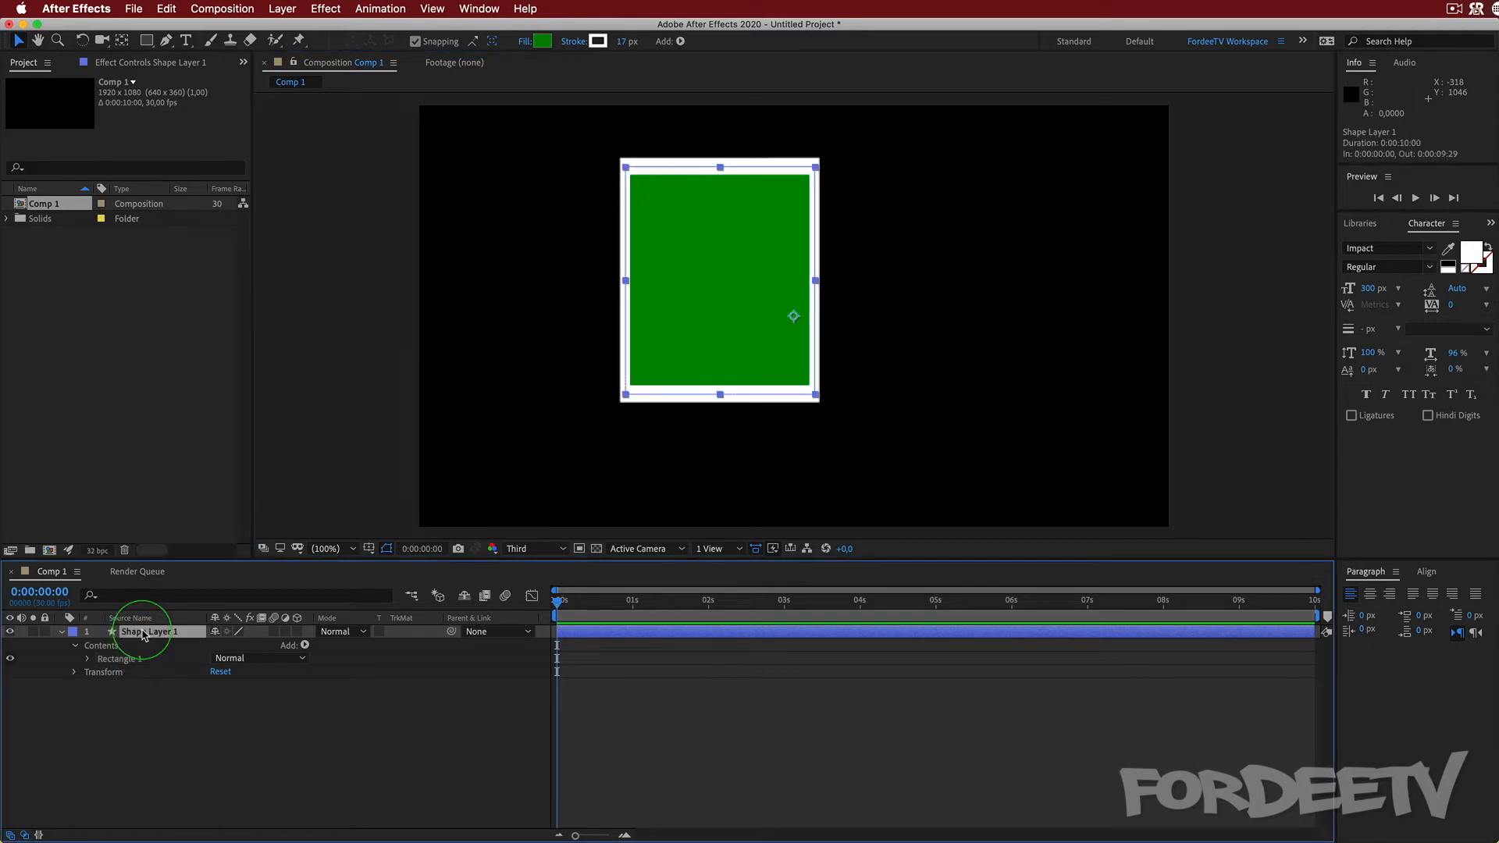
pyautogui.press('Delete')
pyautogui.rightClick(170, 654)
pyautogui.moveTo(189, 669)
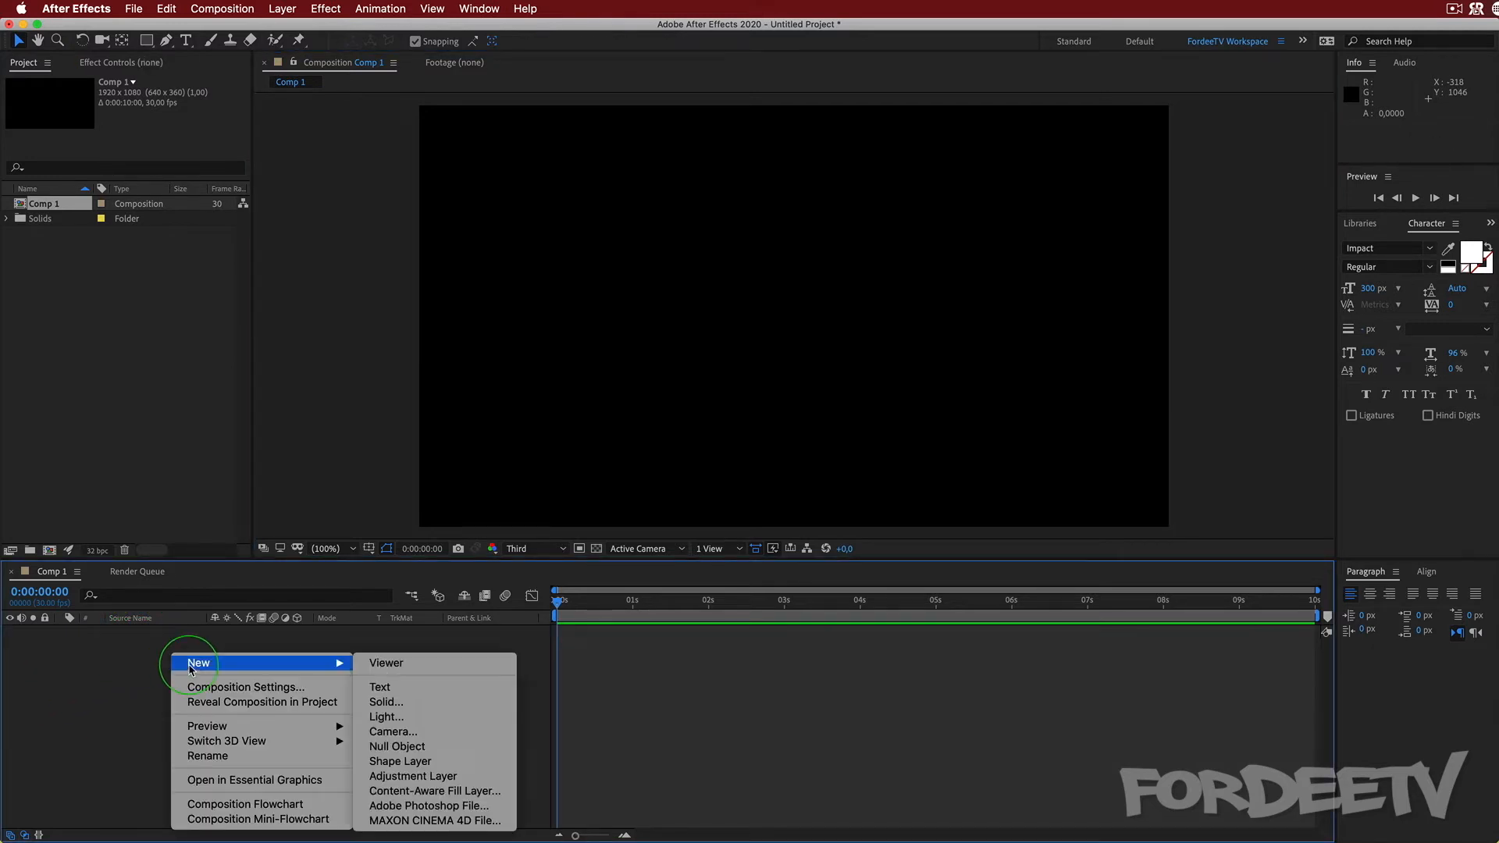
pyautogui.click(427, 697)
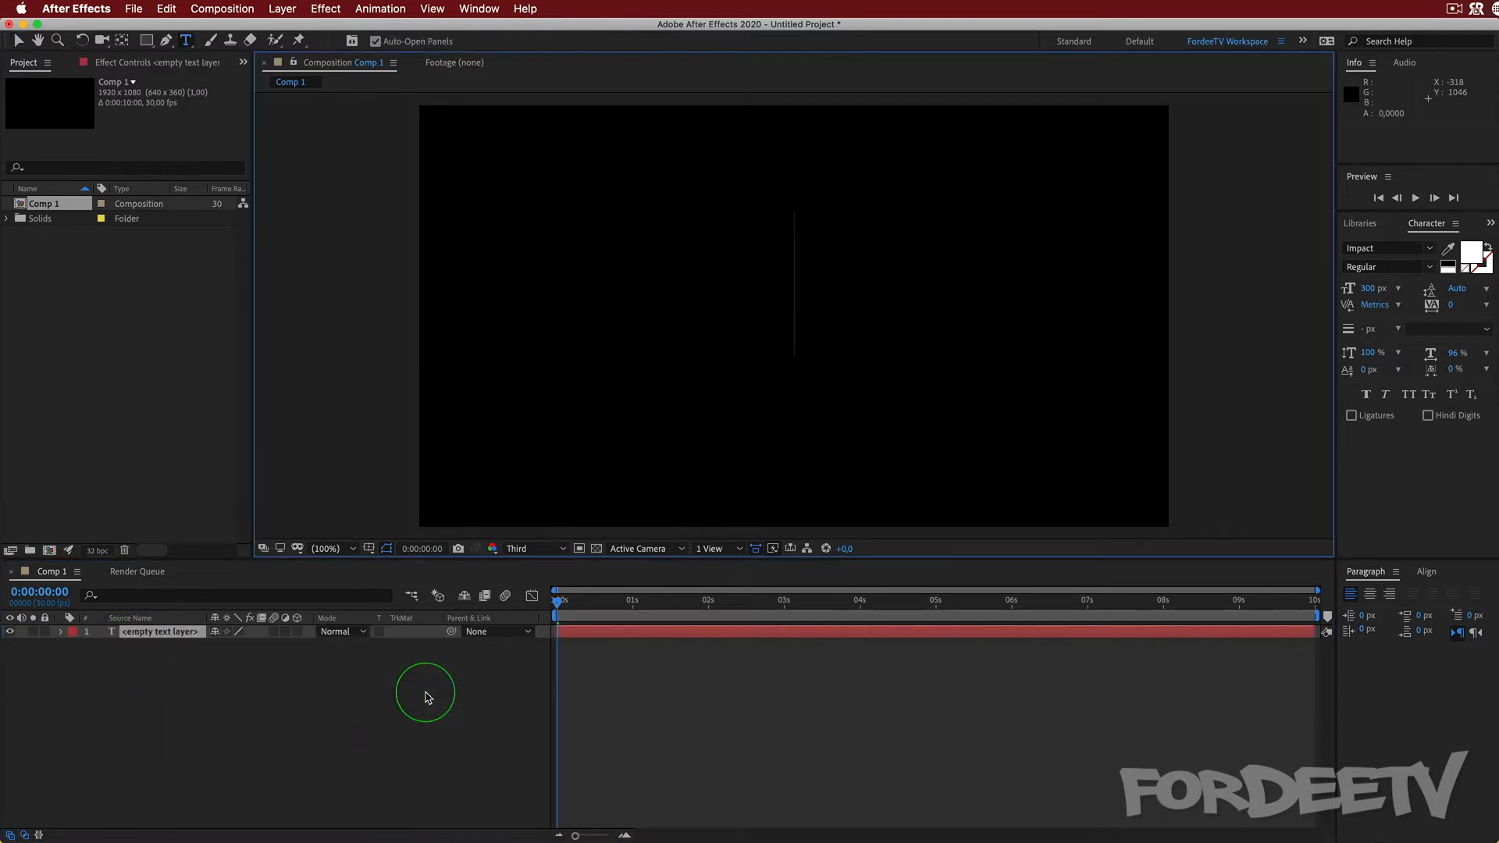
pyautogui.write('40')
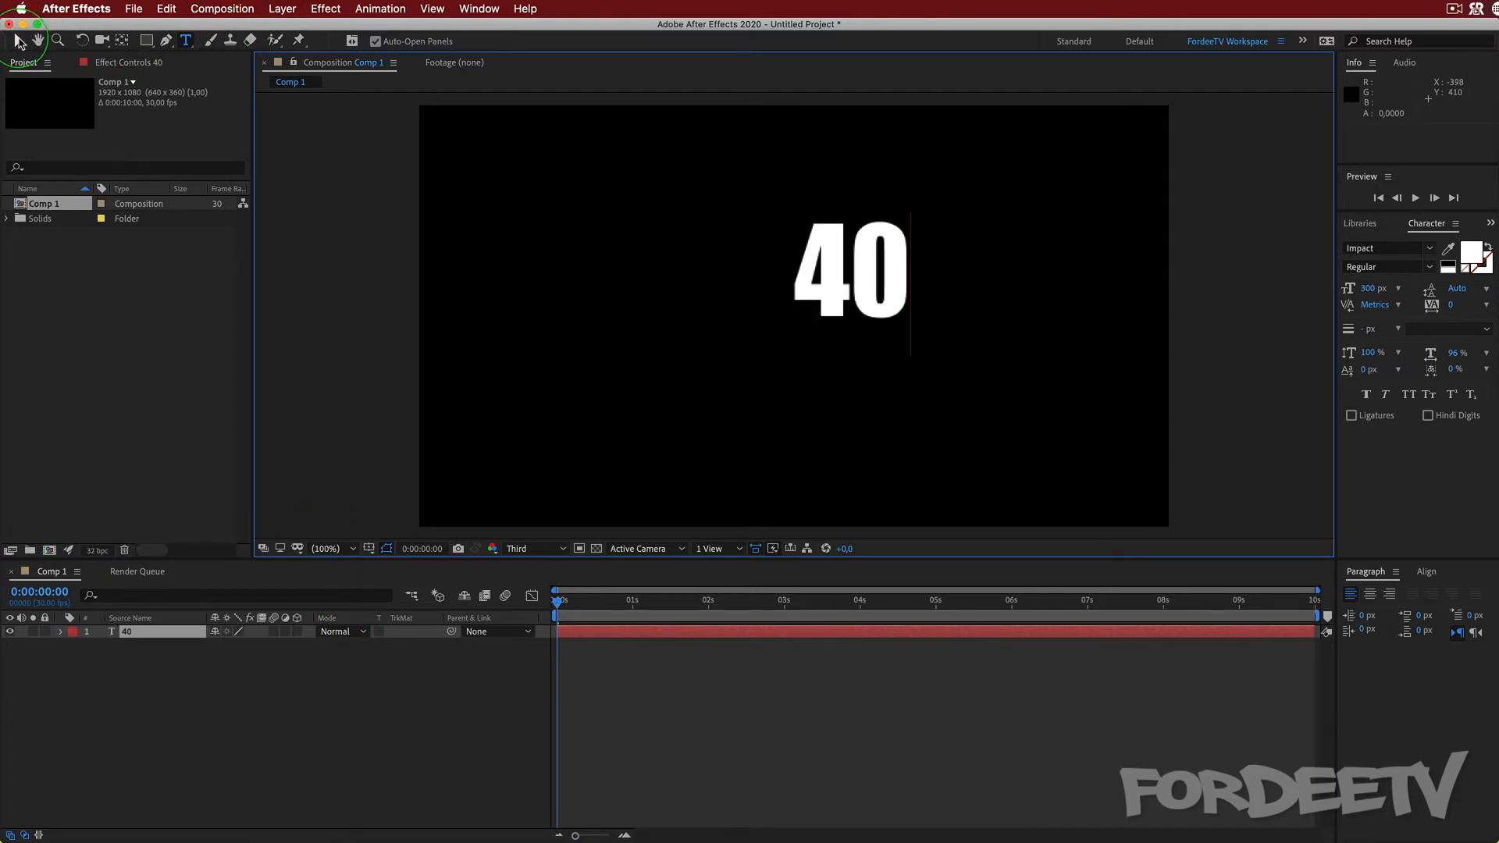
# - Move the "40" text near the composition's centre and create shapes from the text layer
pyautogui.click(19, 40)
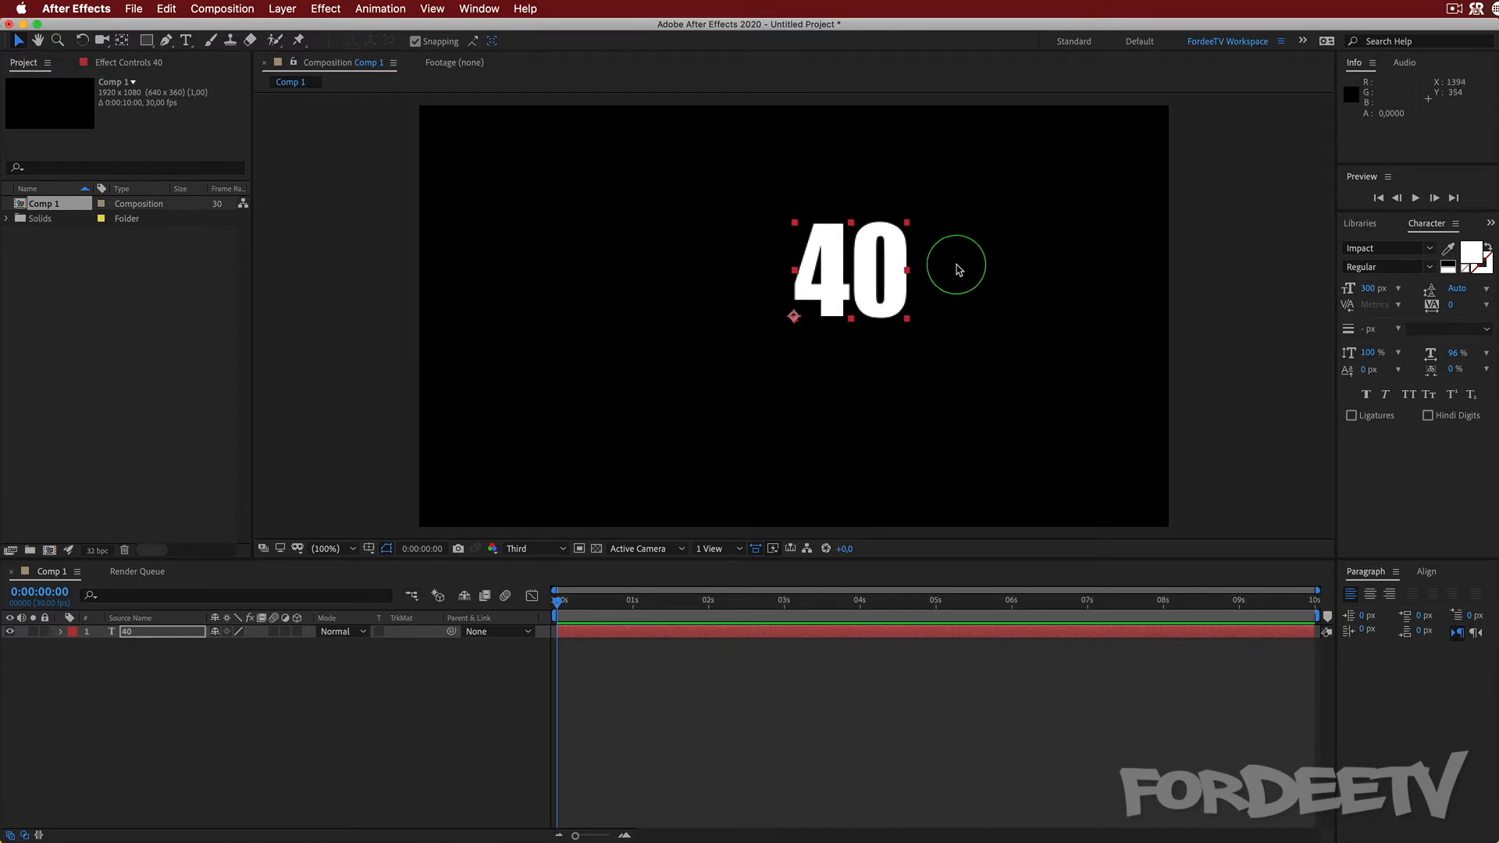
pyautogui.moveTo(849, 253); pyautogui.dragTo(782, 312)
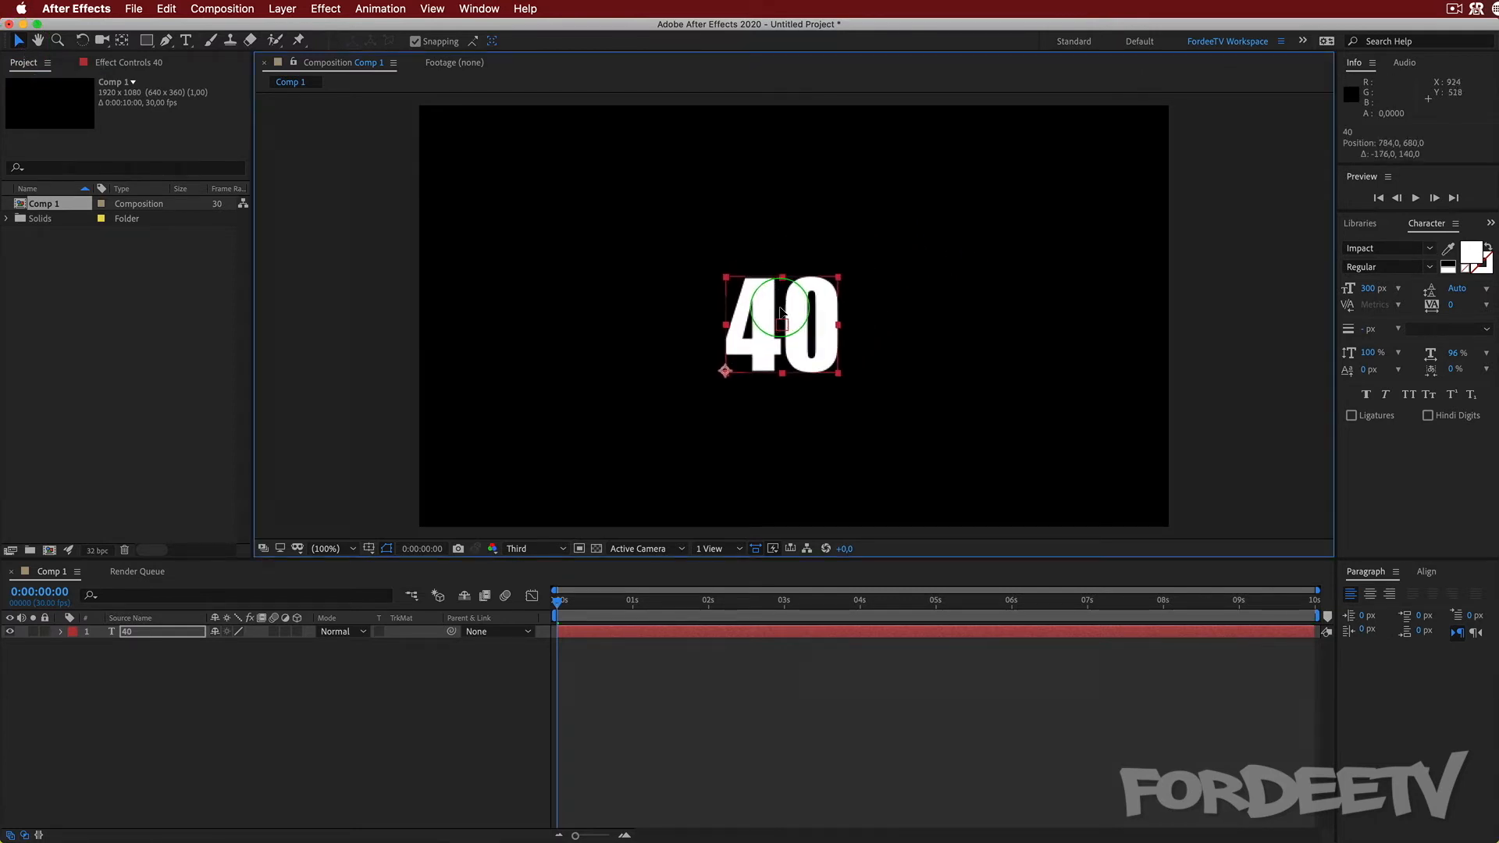
pyautogui.rightClick(125, 637)
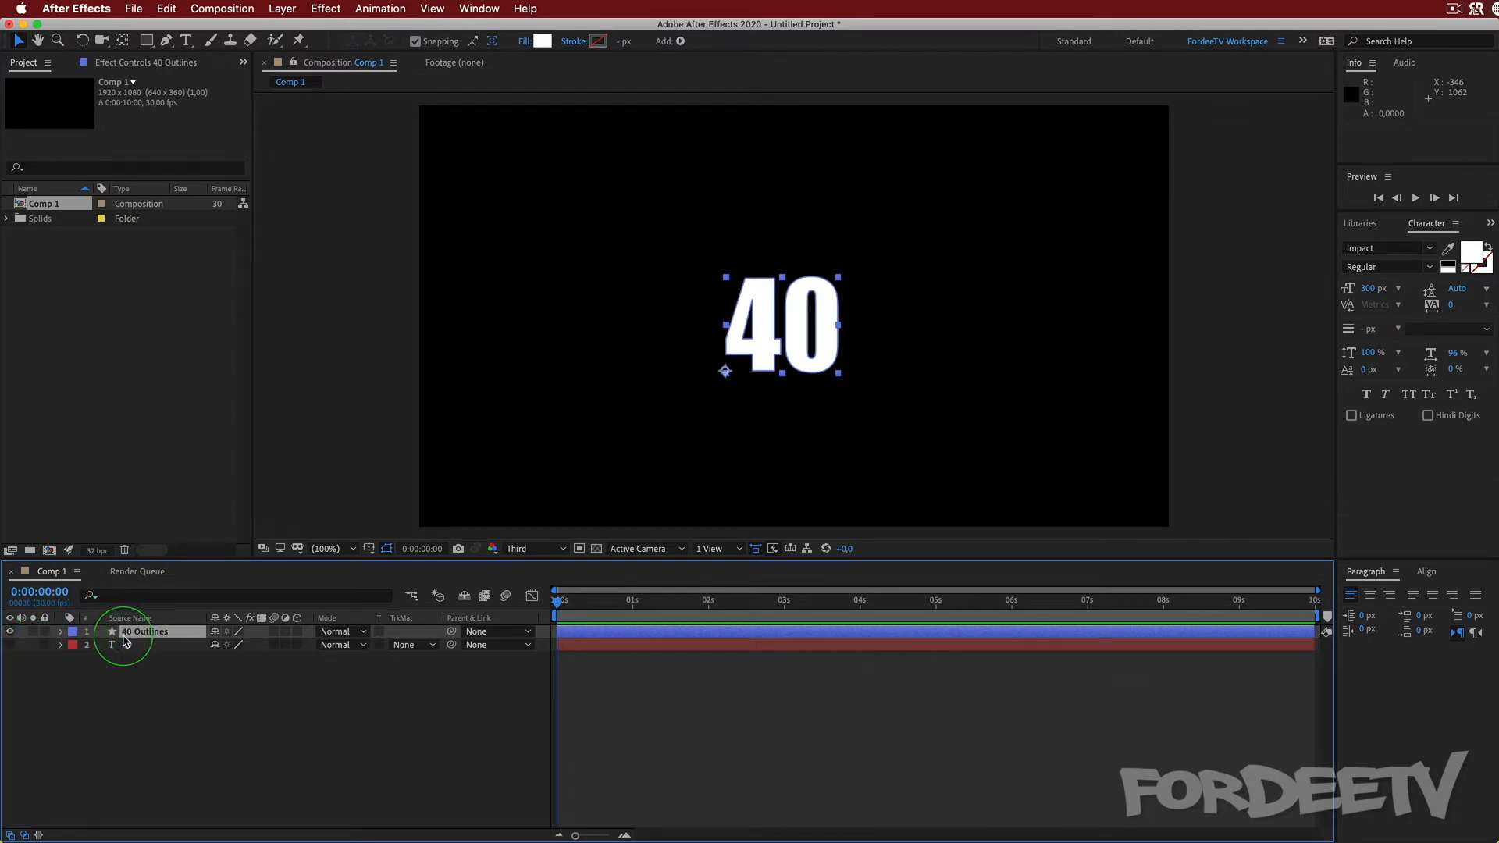
# - Expand the contents of 40 Outlines down to group 4, and toggle its second path's visibility off and on
pyautogui.click(61, 632)
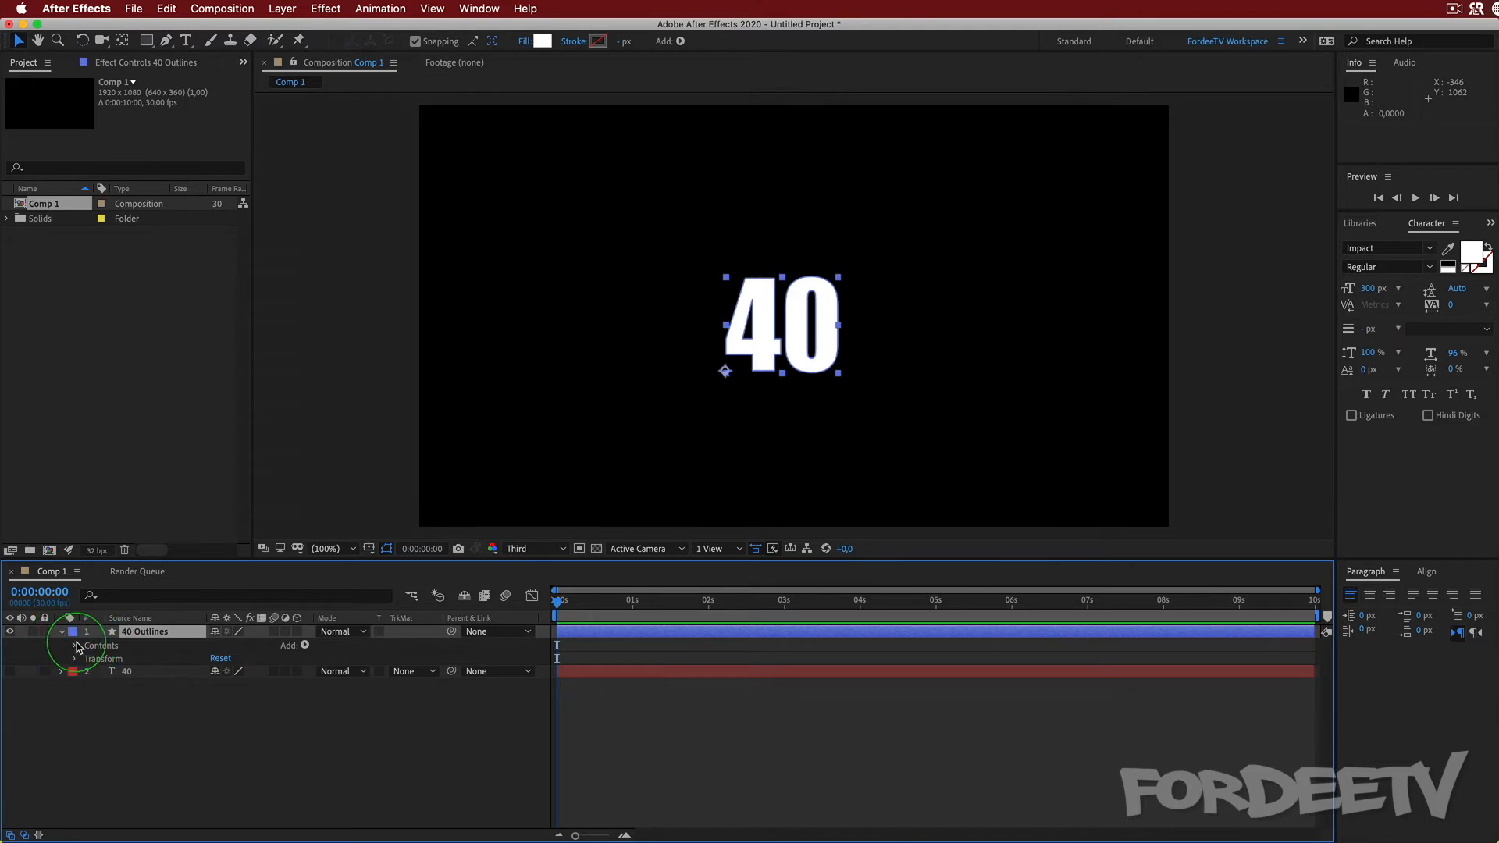
pyautogui.click(76, 645)
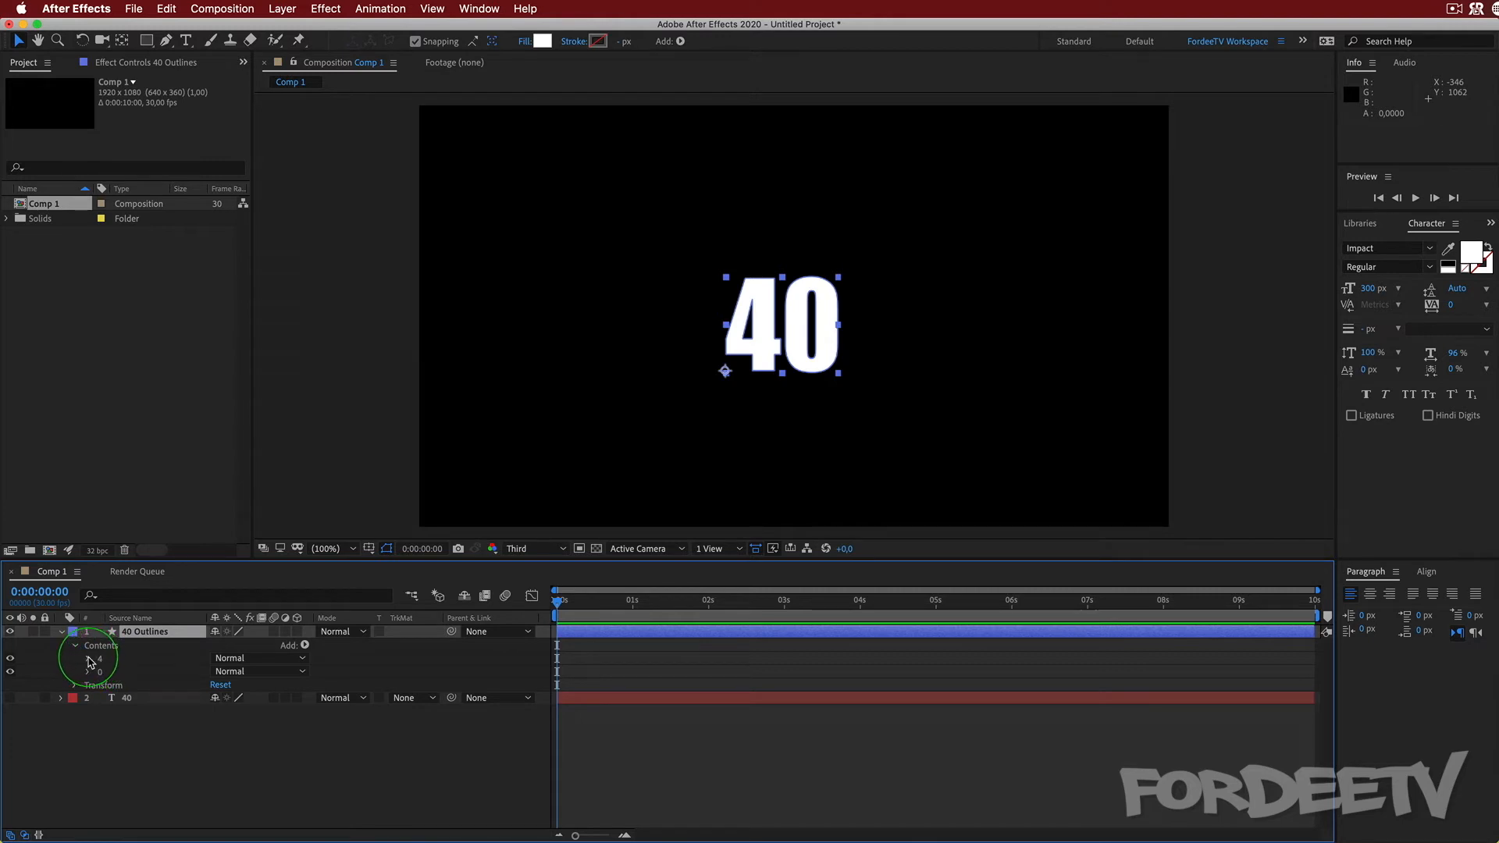
pyautogui.click(89, 660)
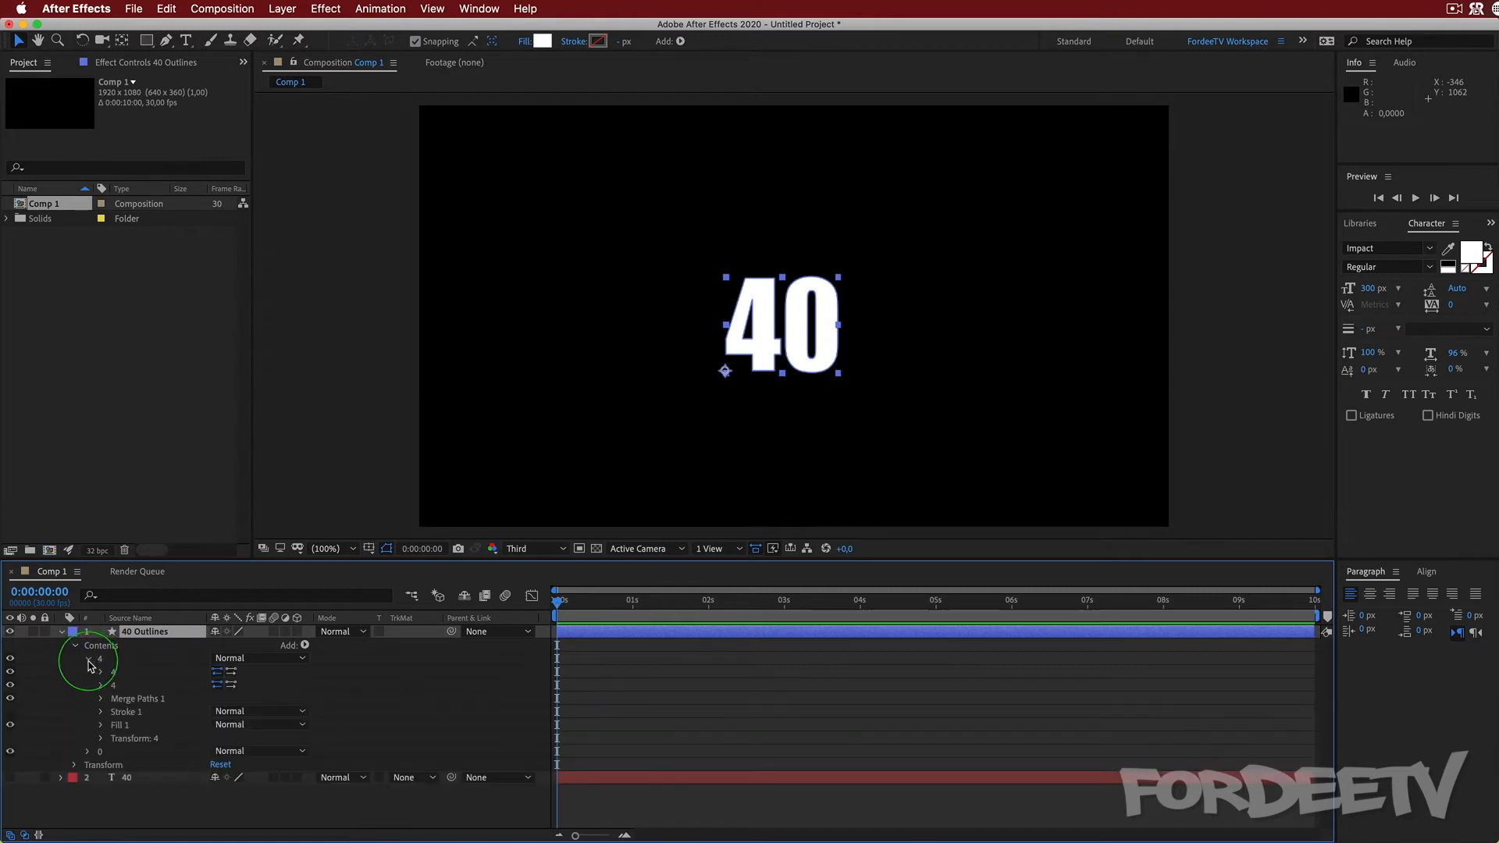
pyautogui.click(10, 685)
pyautogui.click(10, 685)
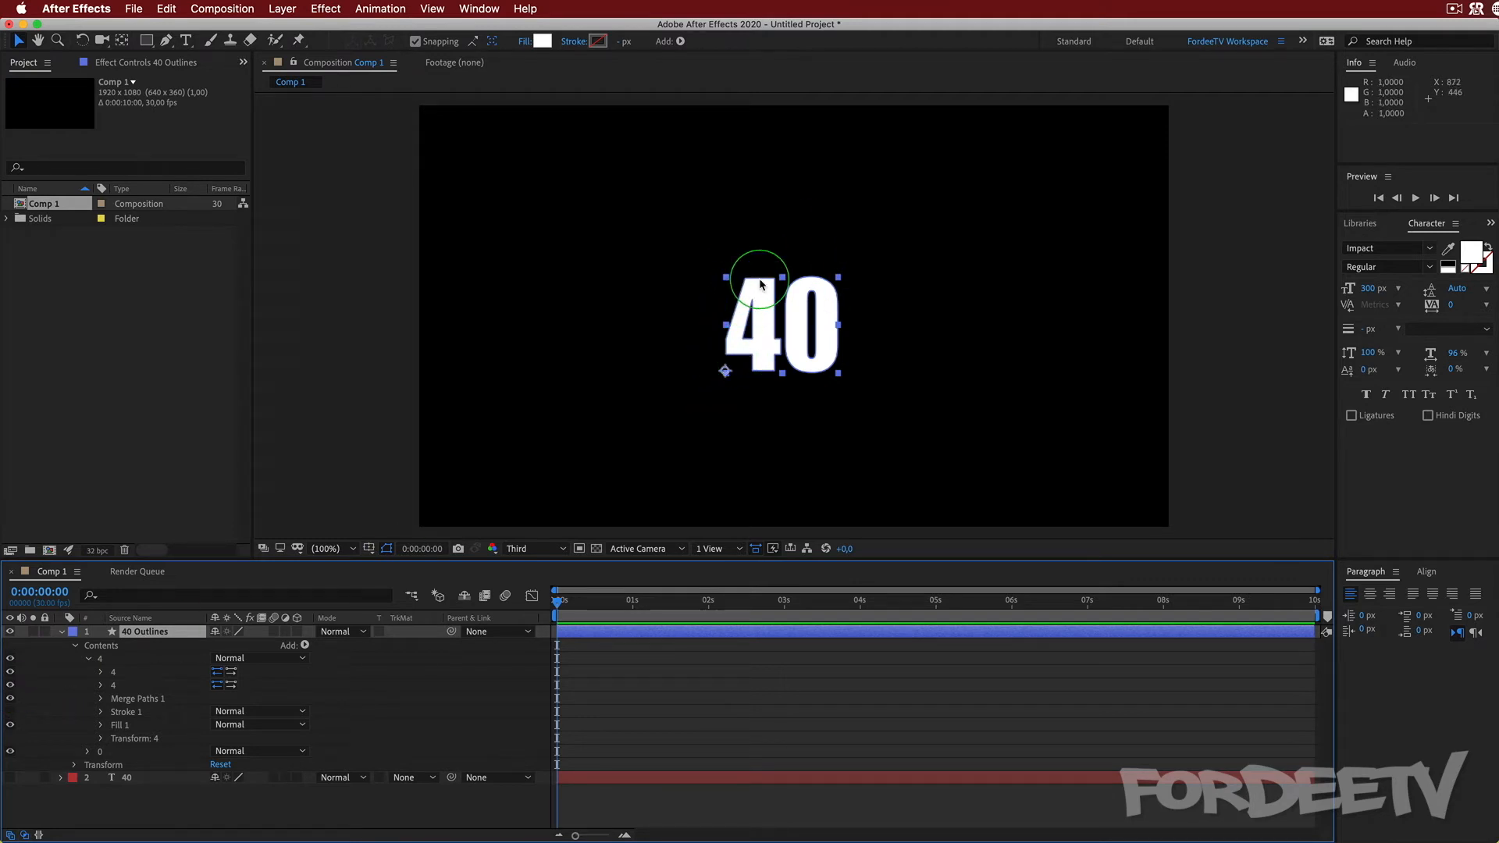
# - Collapse group 4, expand group 0, and toggle the visibility of its second path
pyautogui.click(88, 659)
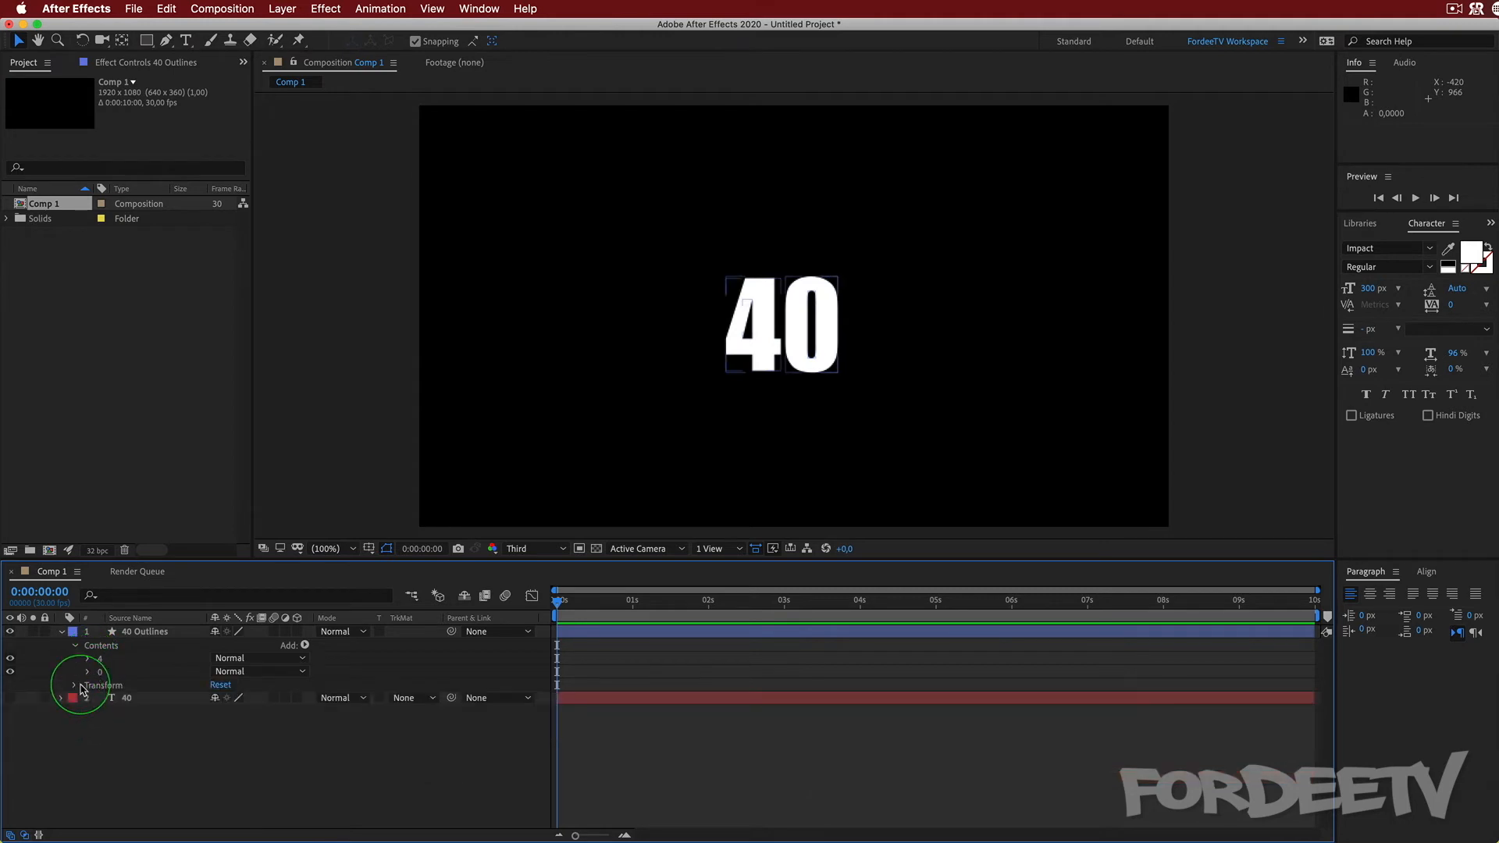
pyautogui.click(87, 672)
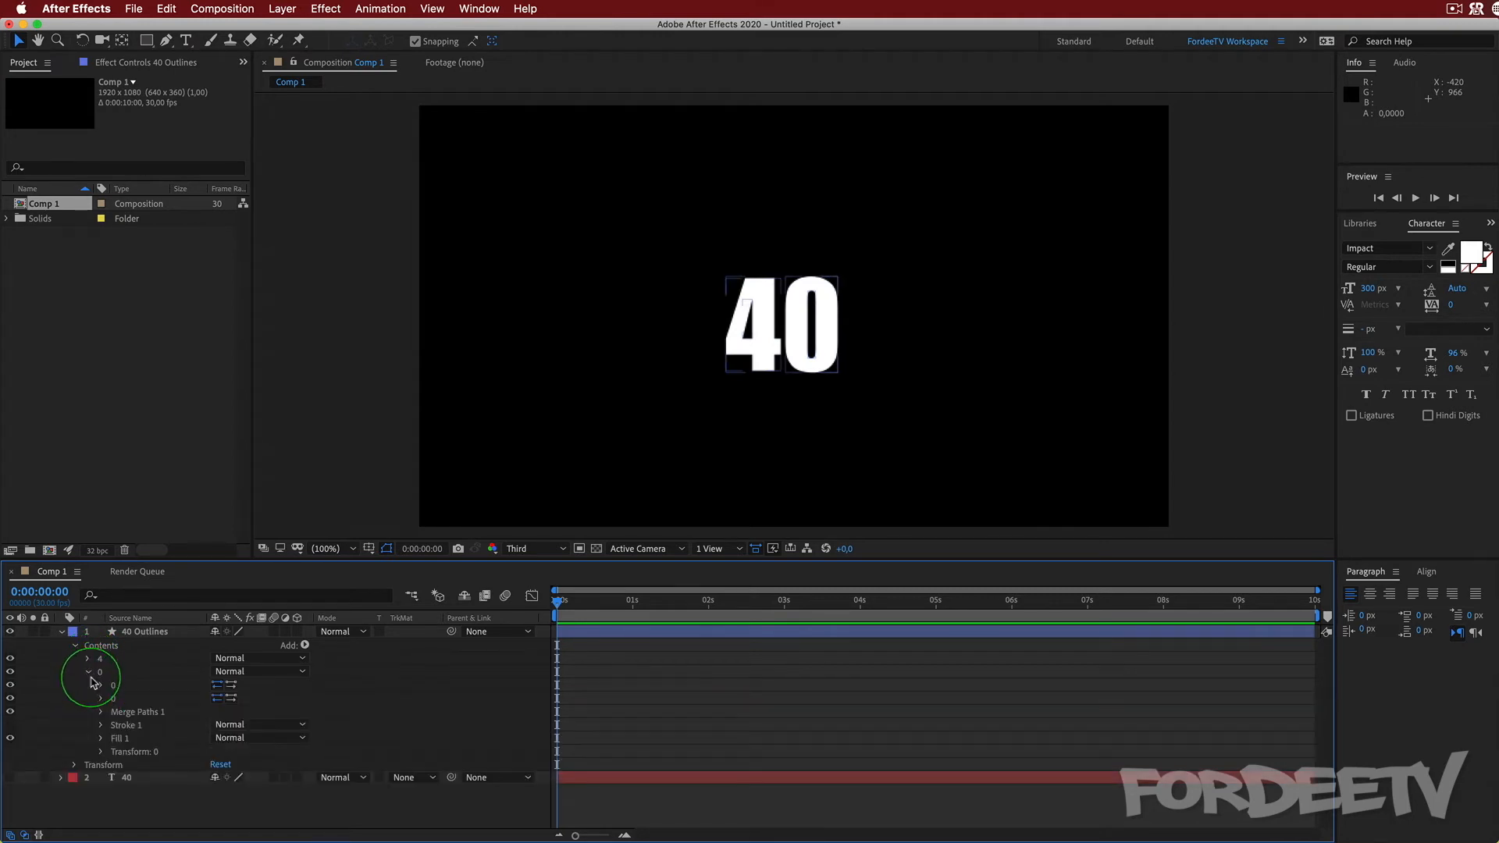
pyautogui.click(10, 699)
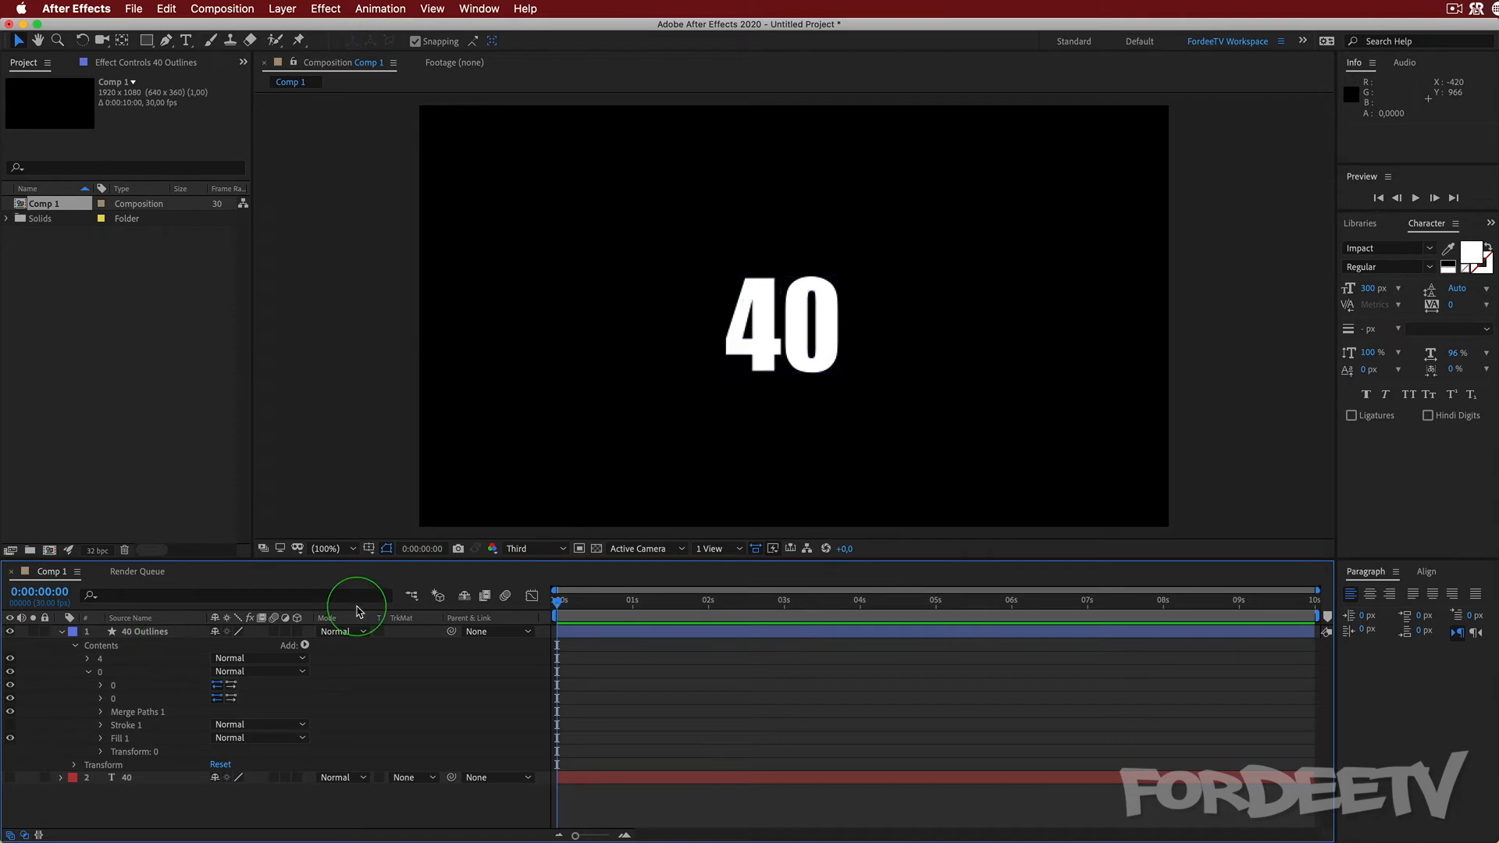
pyautogui.click(303, 645)
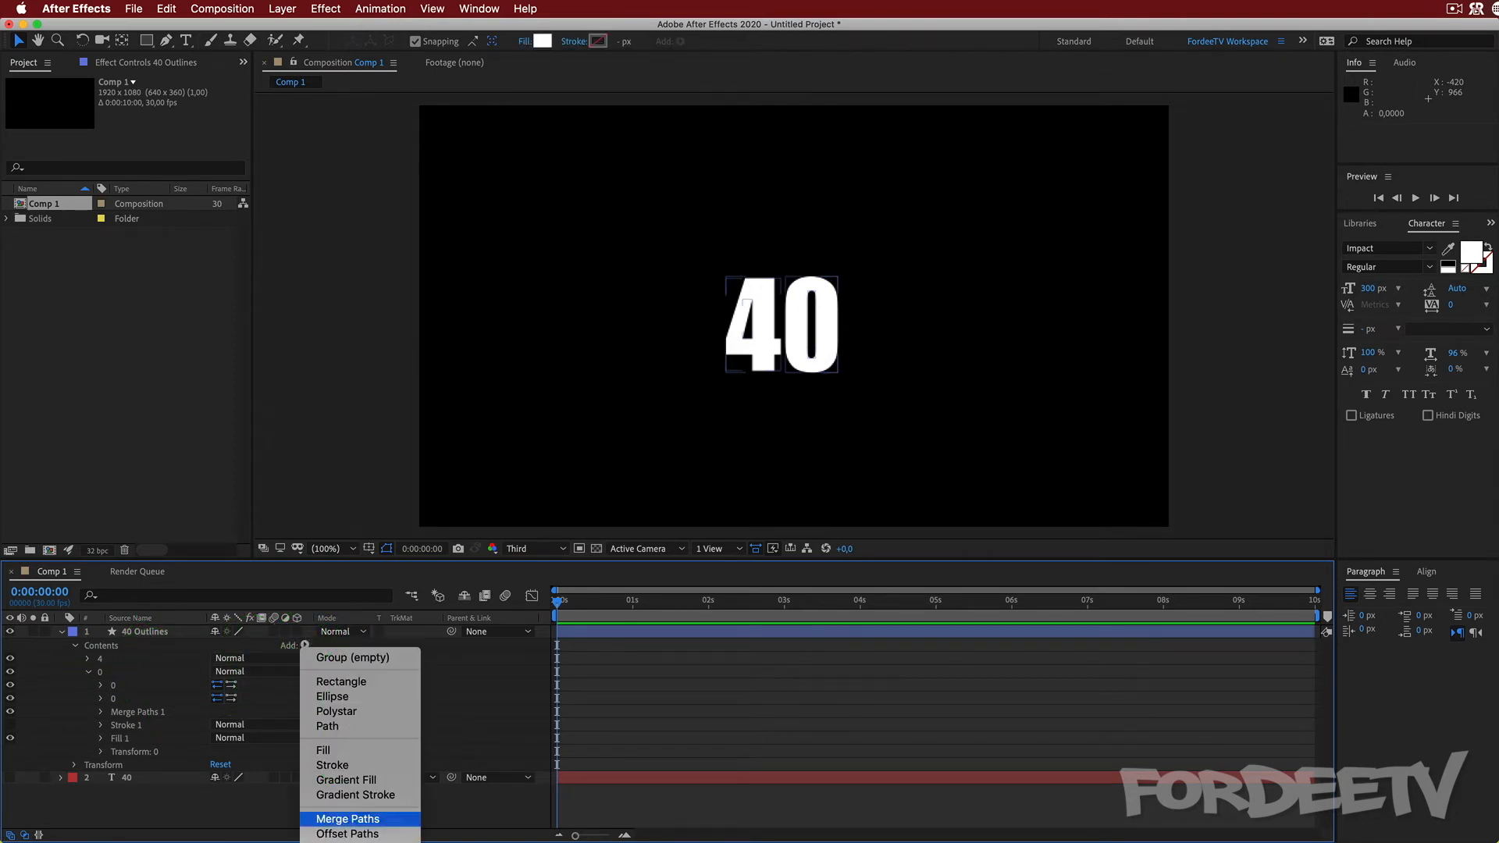
pyautogui.click(448, 703)
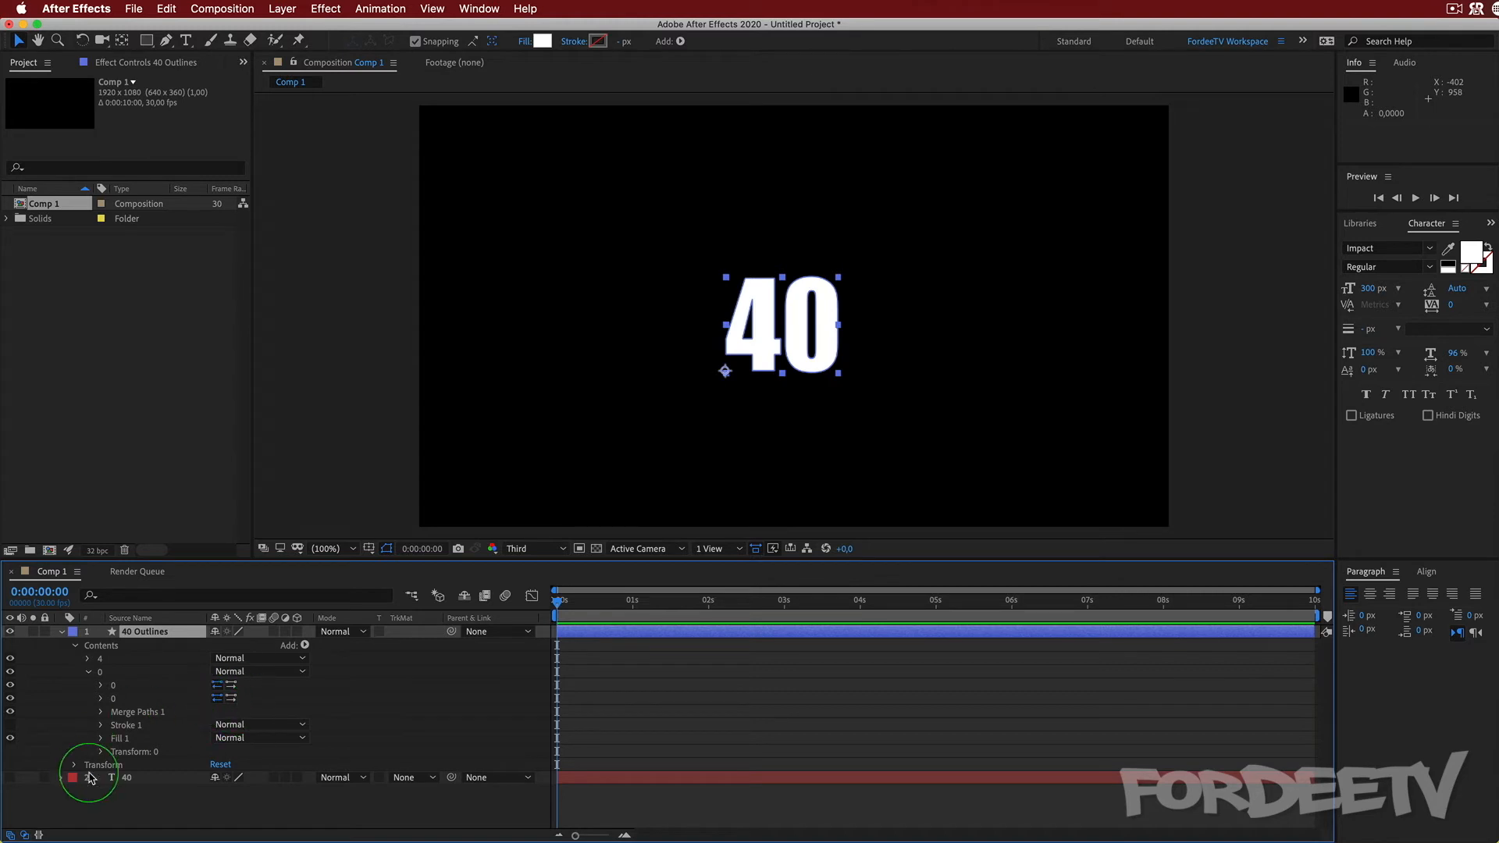
pyautogui.click(102, 725)
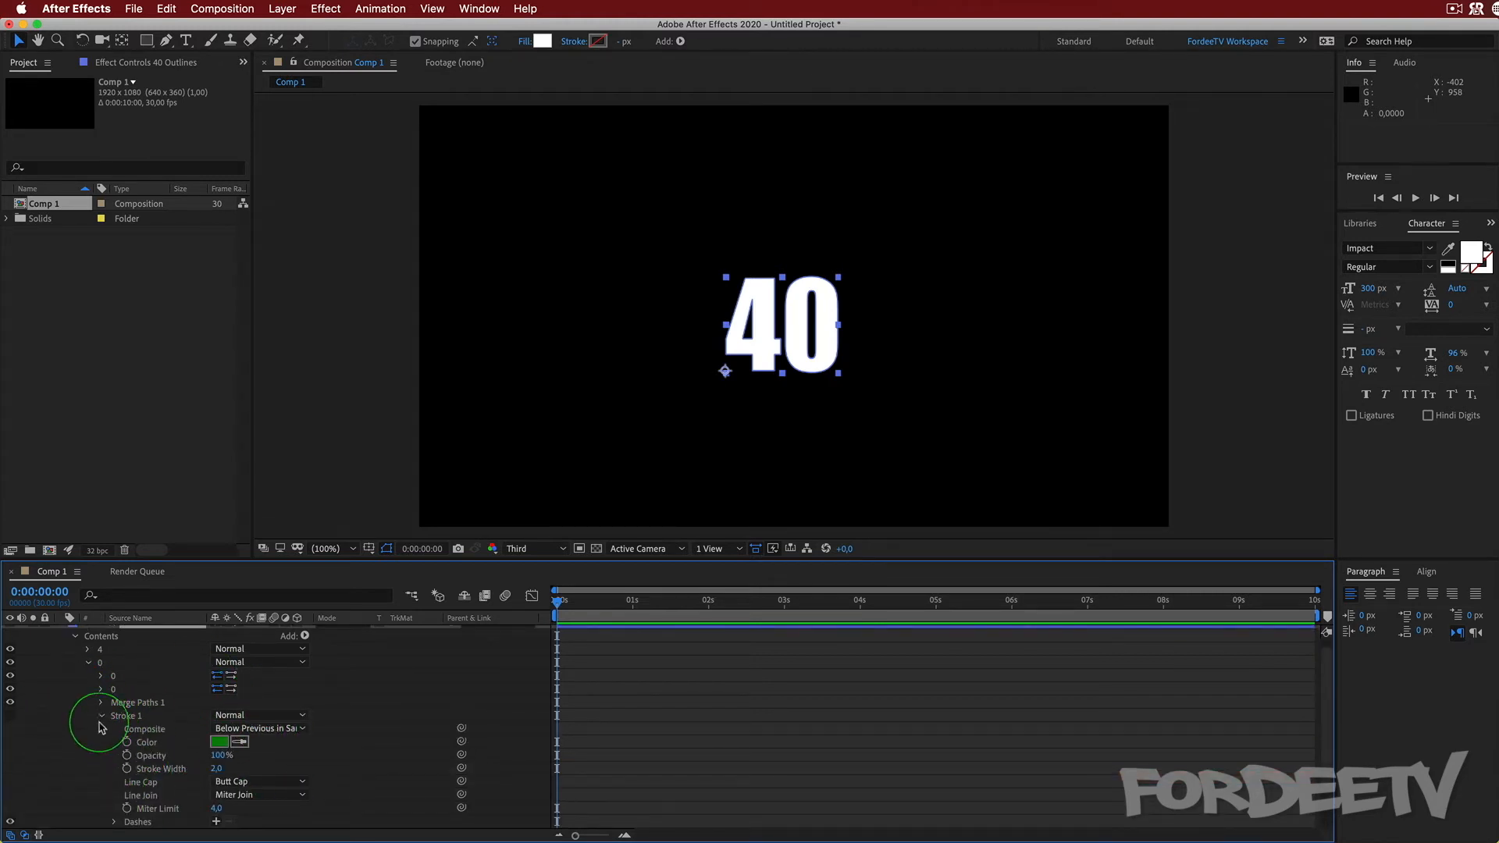
pyautogui.click(102, 716)
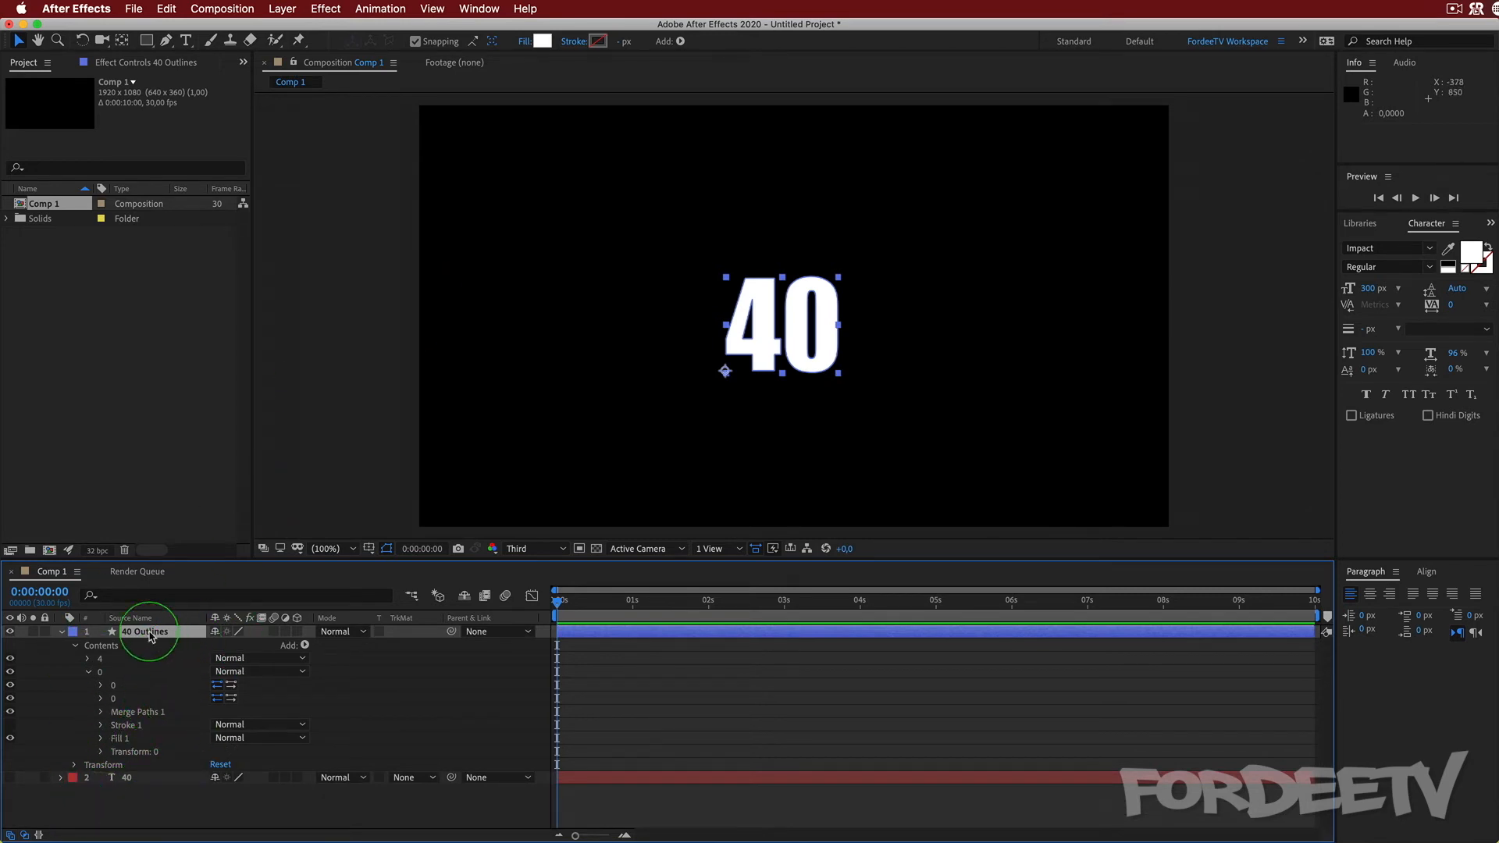
# - Delete the 40 Outlines shape layer and the 40 text layer from Comp 1
pyautogui.press('Delete')
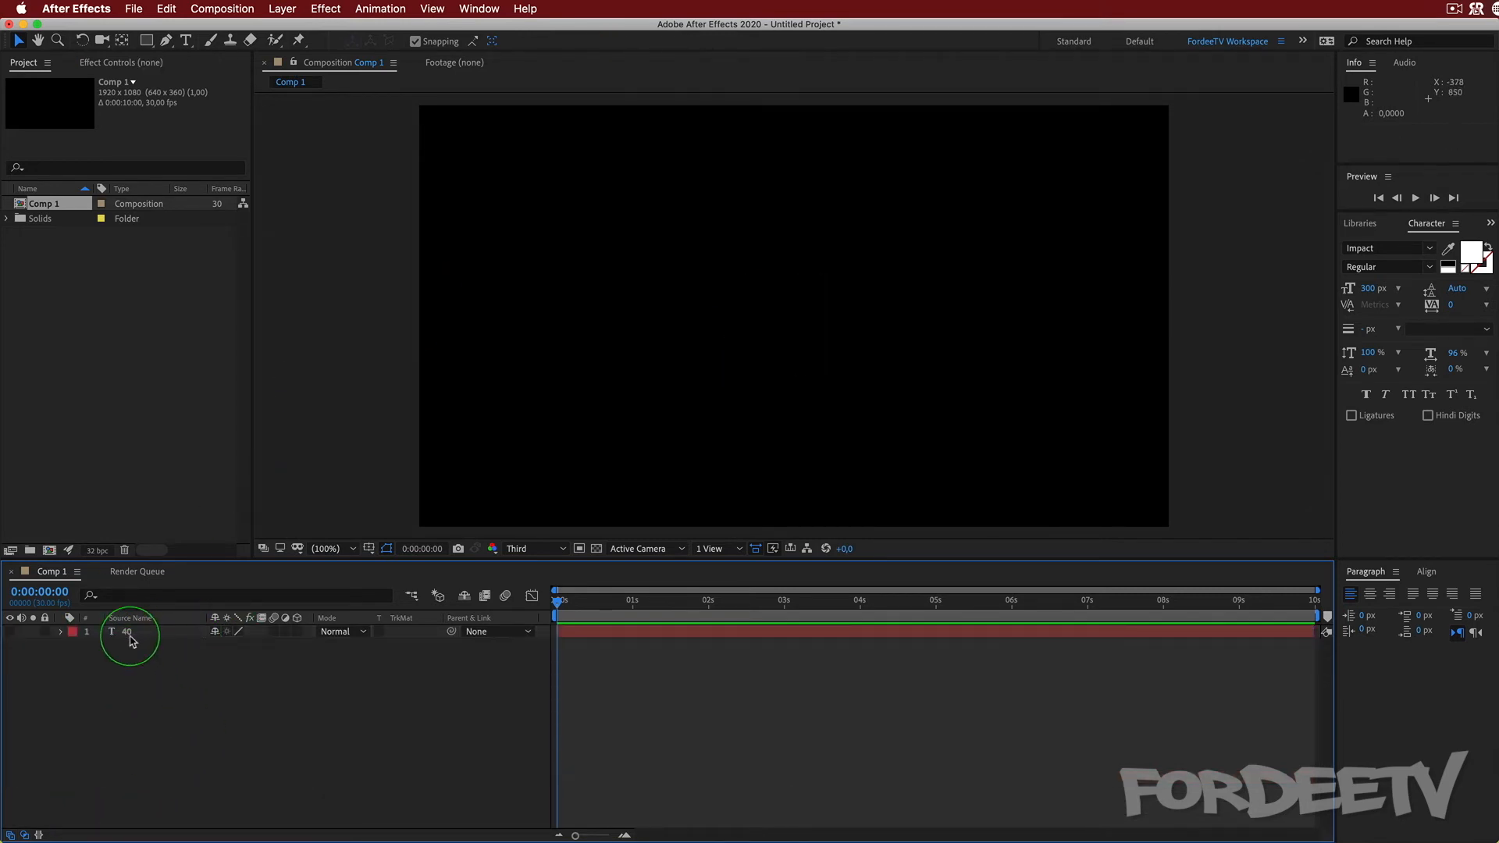
pyautogui.click(130, 640)
pyautogui.press('Delete')
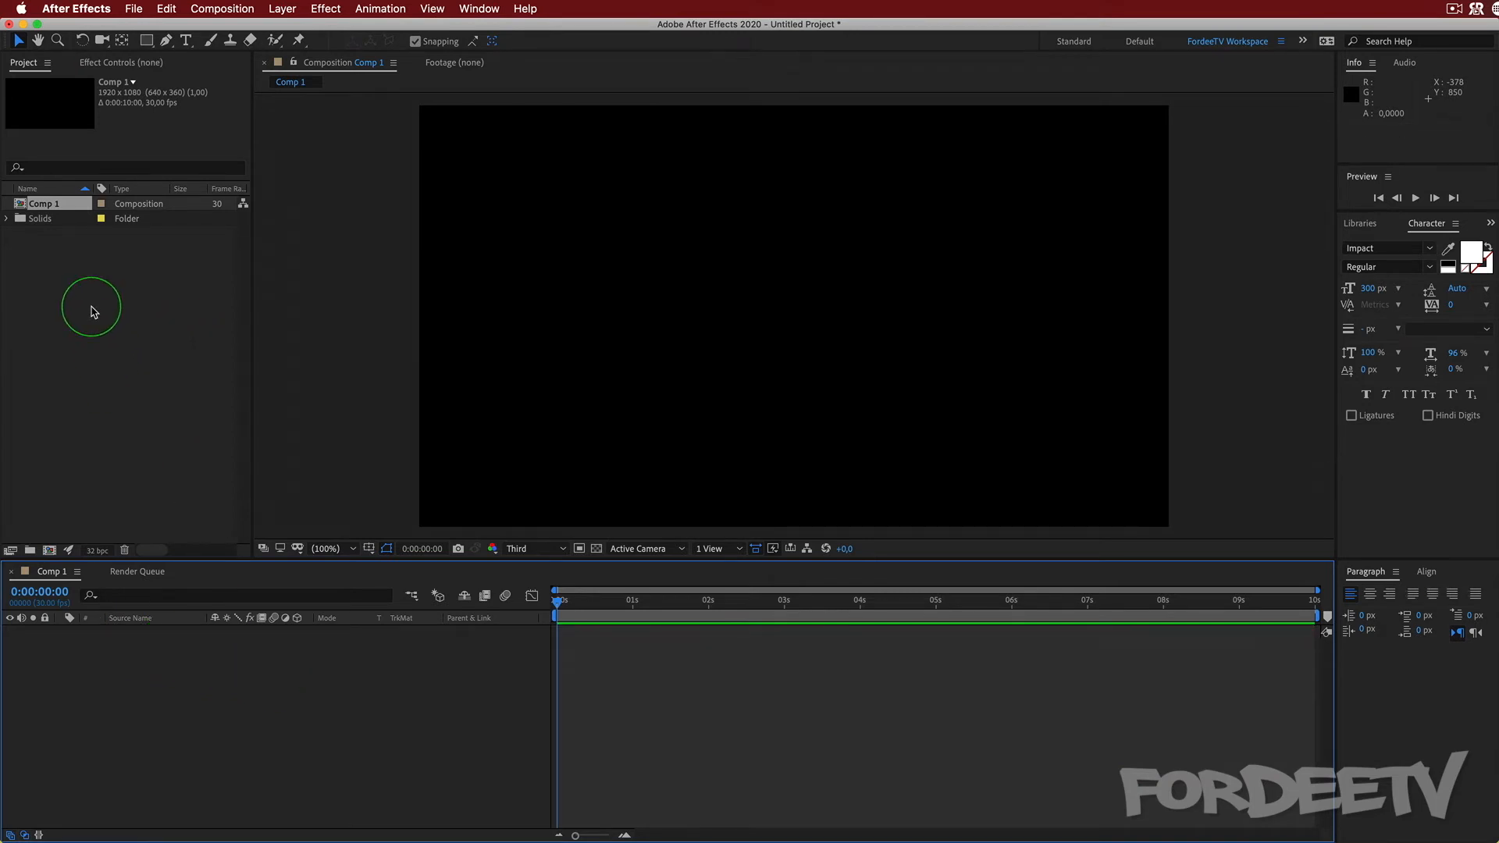
# - Preview SweetTreats.ai from the Desserts Graphics folder and open it for import as footage
pyautogui.doubleClick(45, 281)
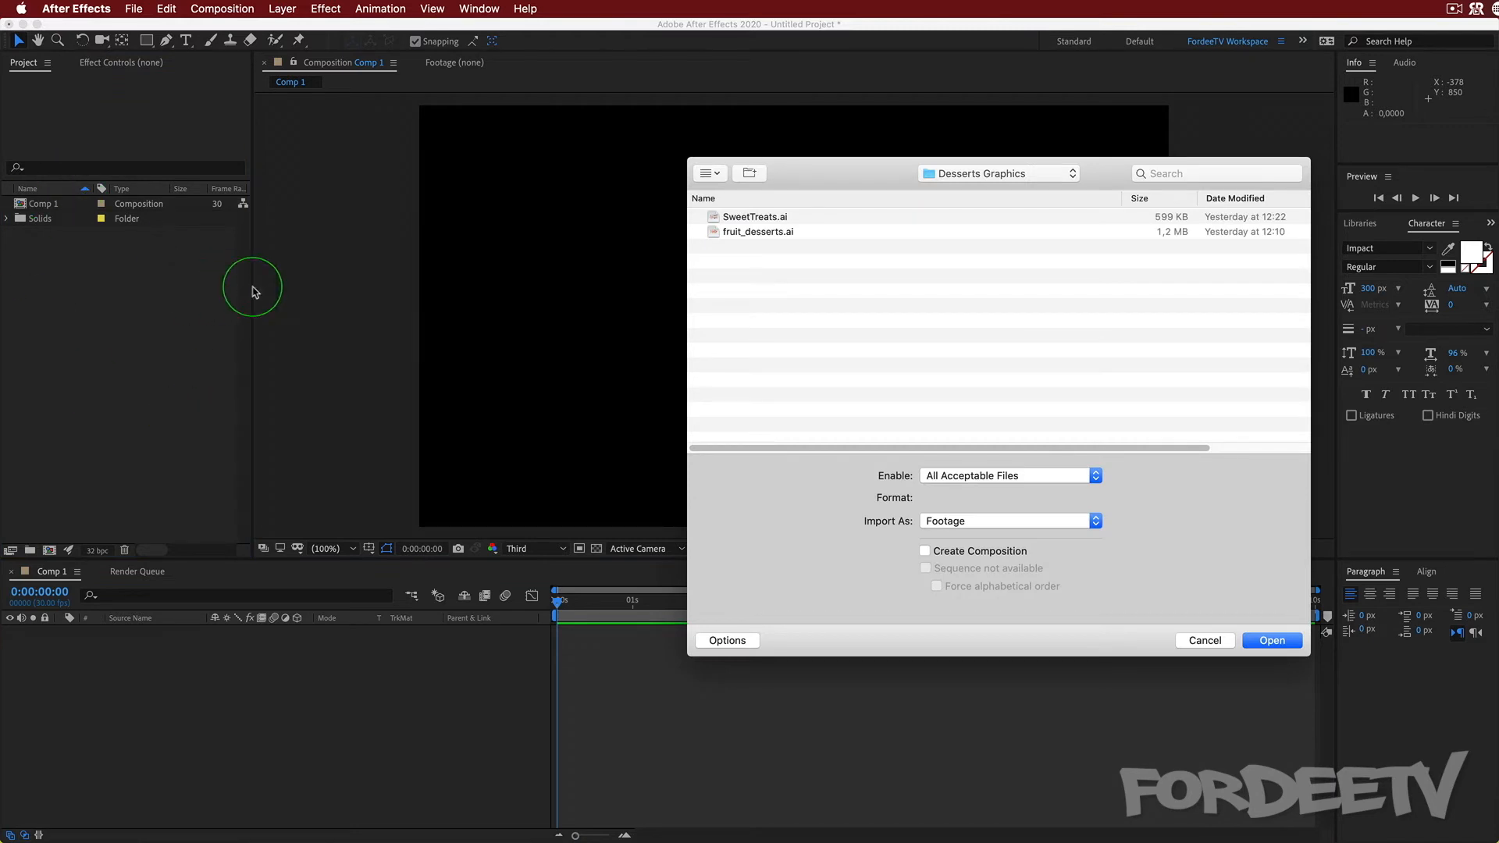
pyautogui.click(737, 217)
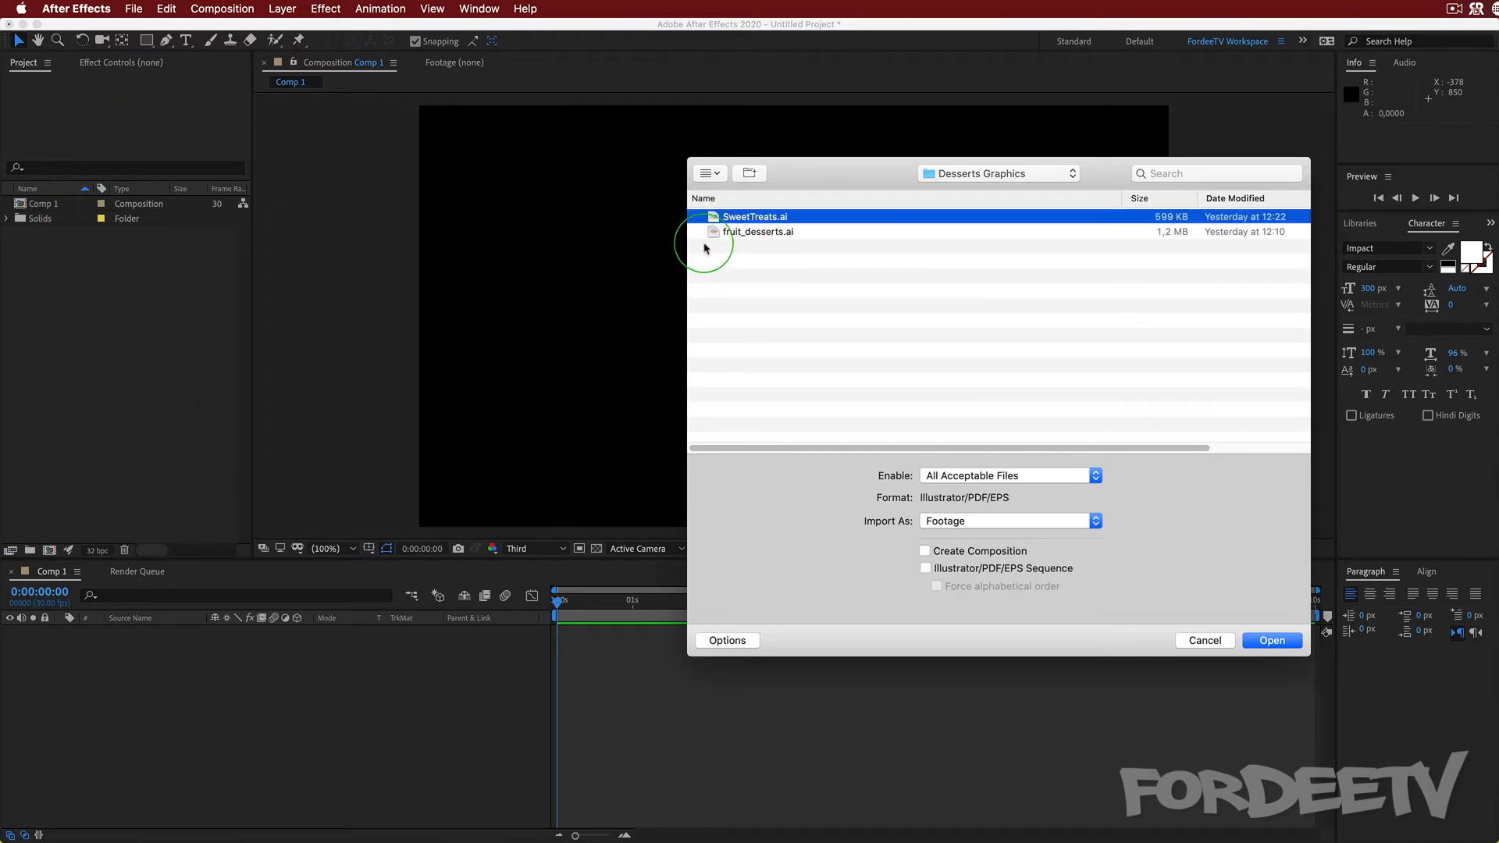
pyautogui.press('space')
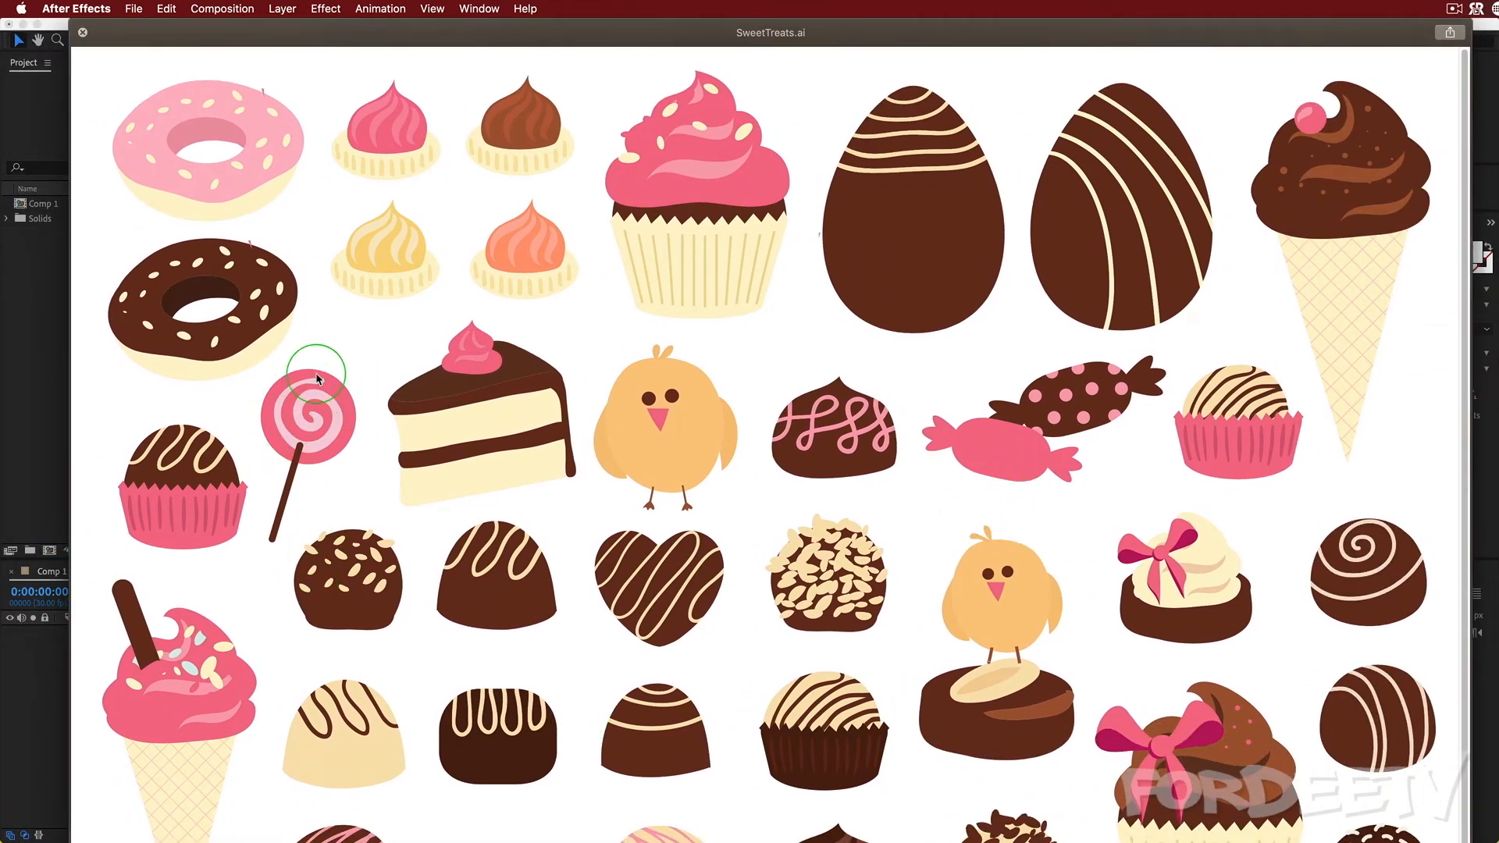
pyautogui.press('space')
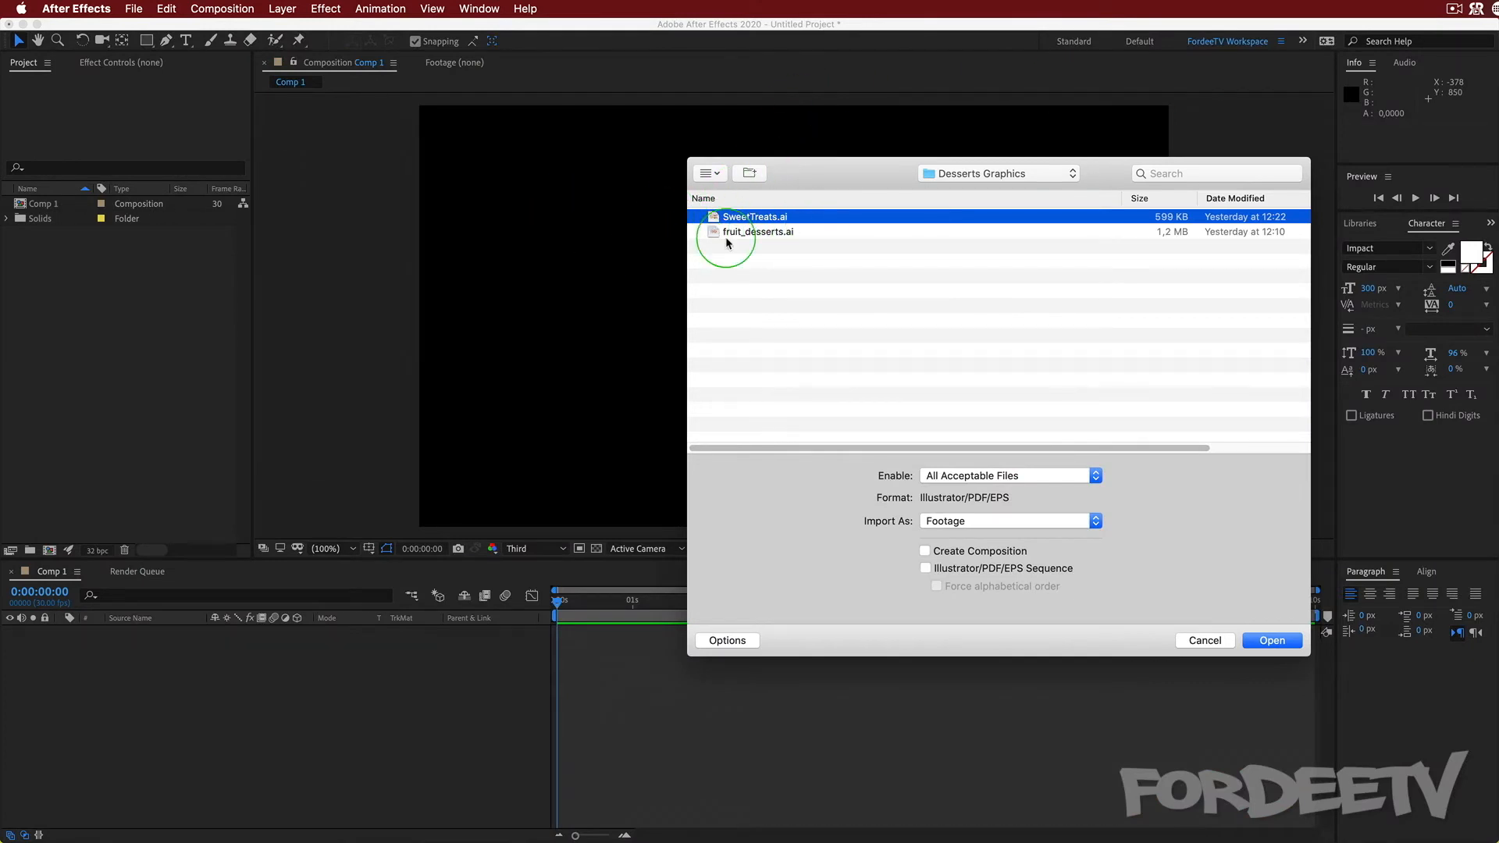
pyautogui.click(1263, 642)
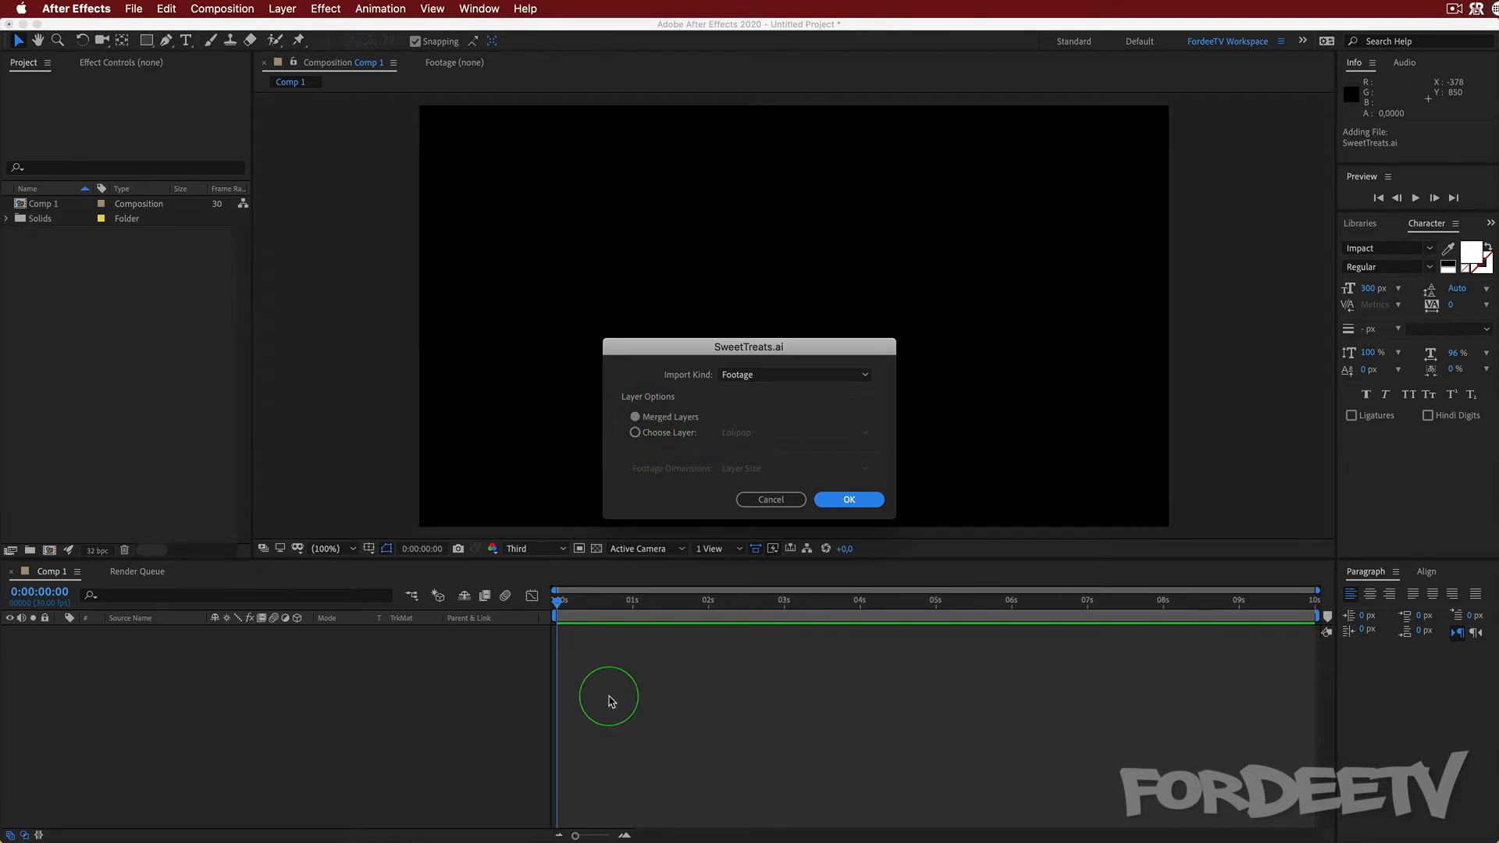
# - Import only the Lolipop layer of SweetTreats.ai as footage, with footage dimensions kept at Layer Size
pyautogui.click(636, 434)
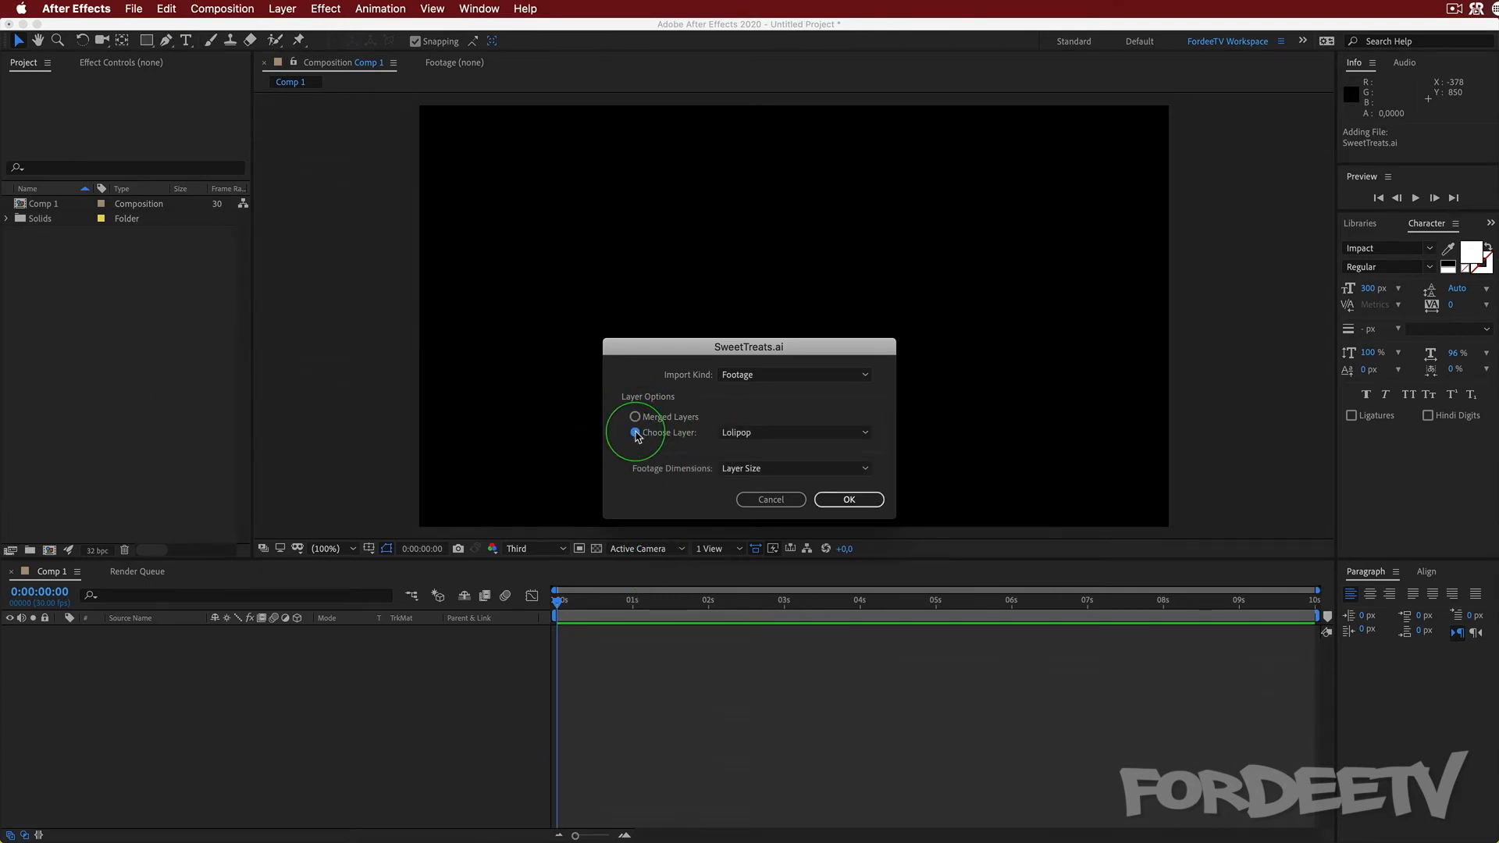
pyautogui.click(742, 434)
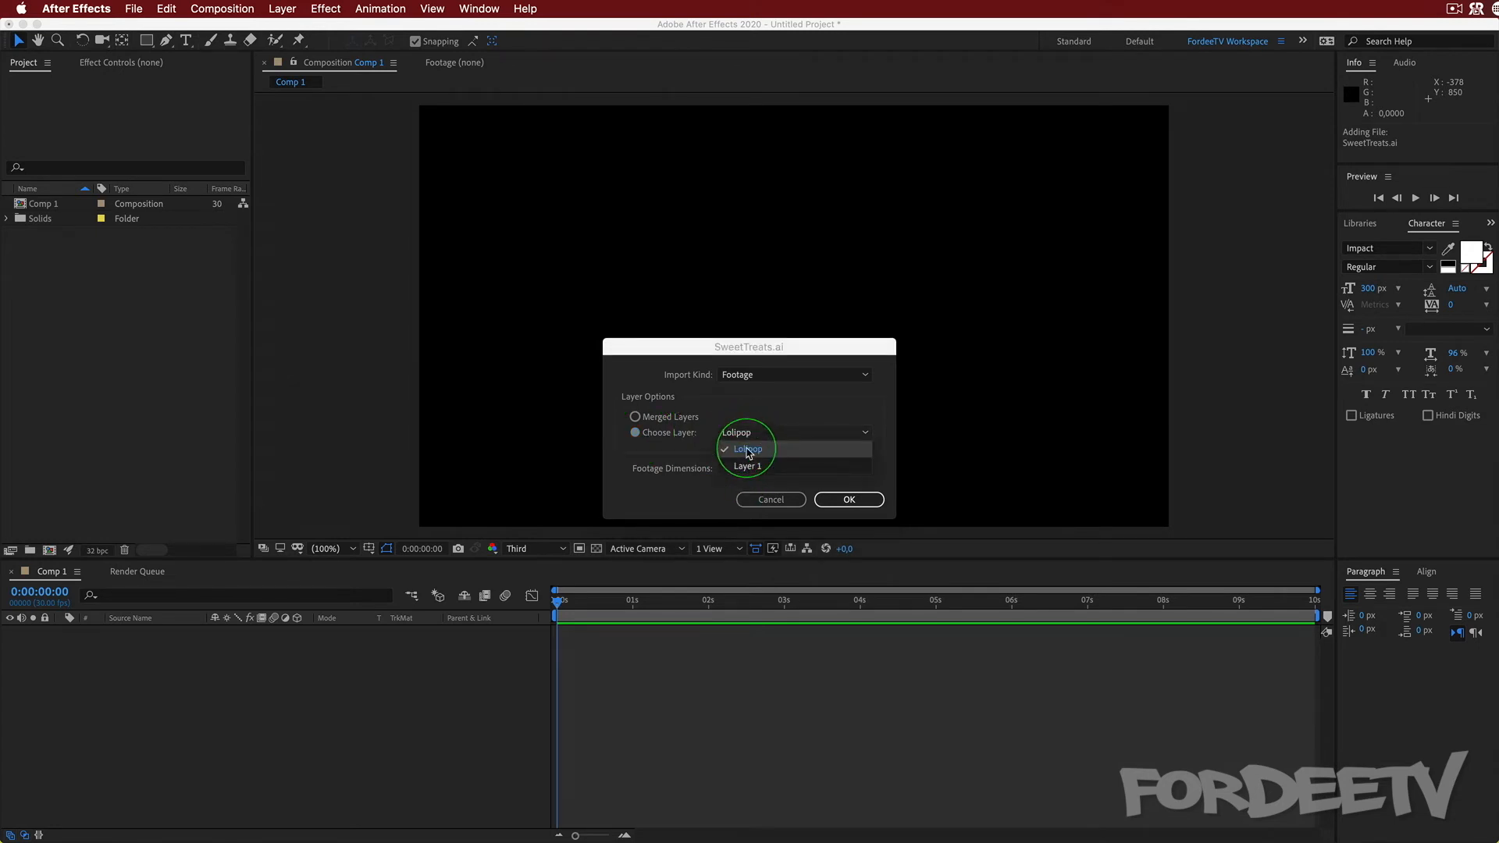
pyautogui.click(748, 451)
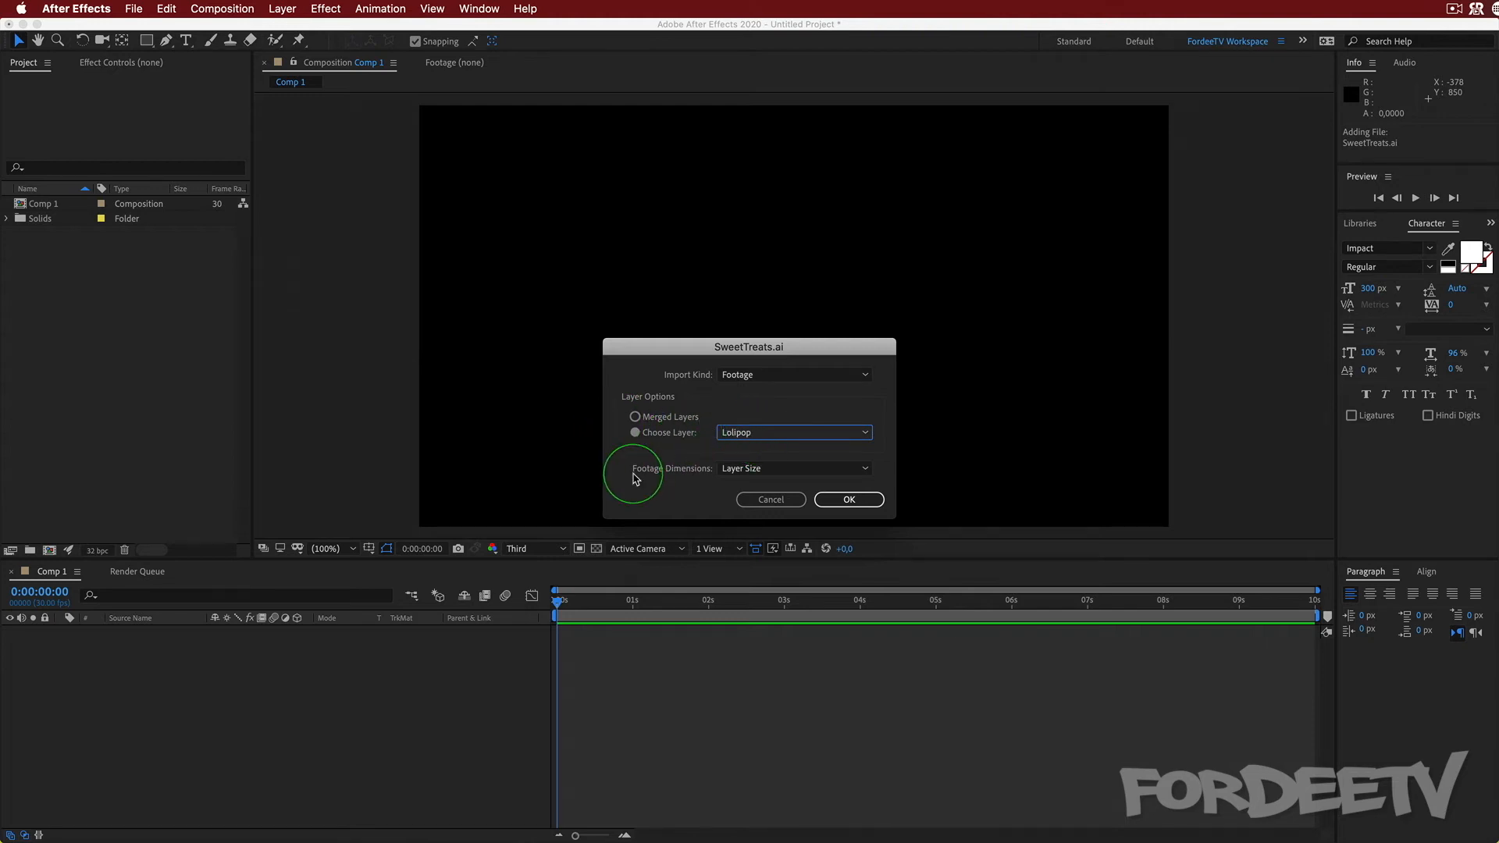
pyautogui.click(750, 468)
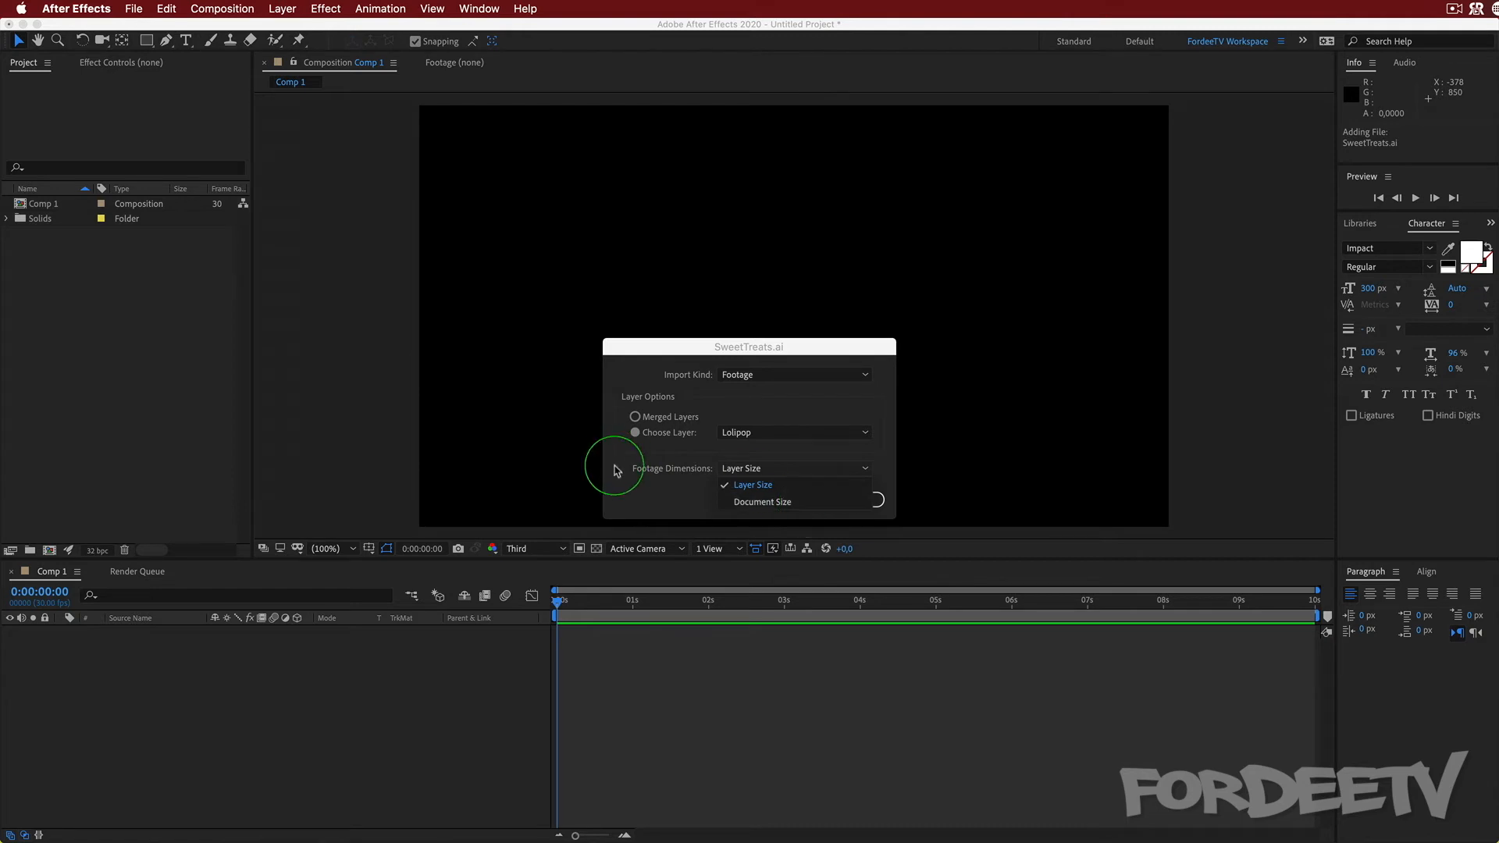
pyautogui.click(662, 472)
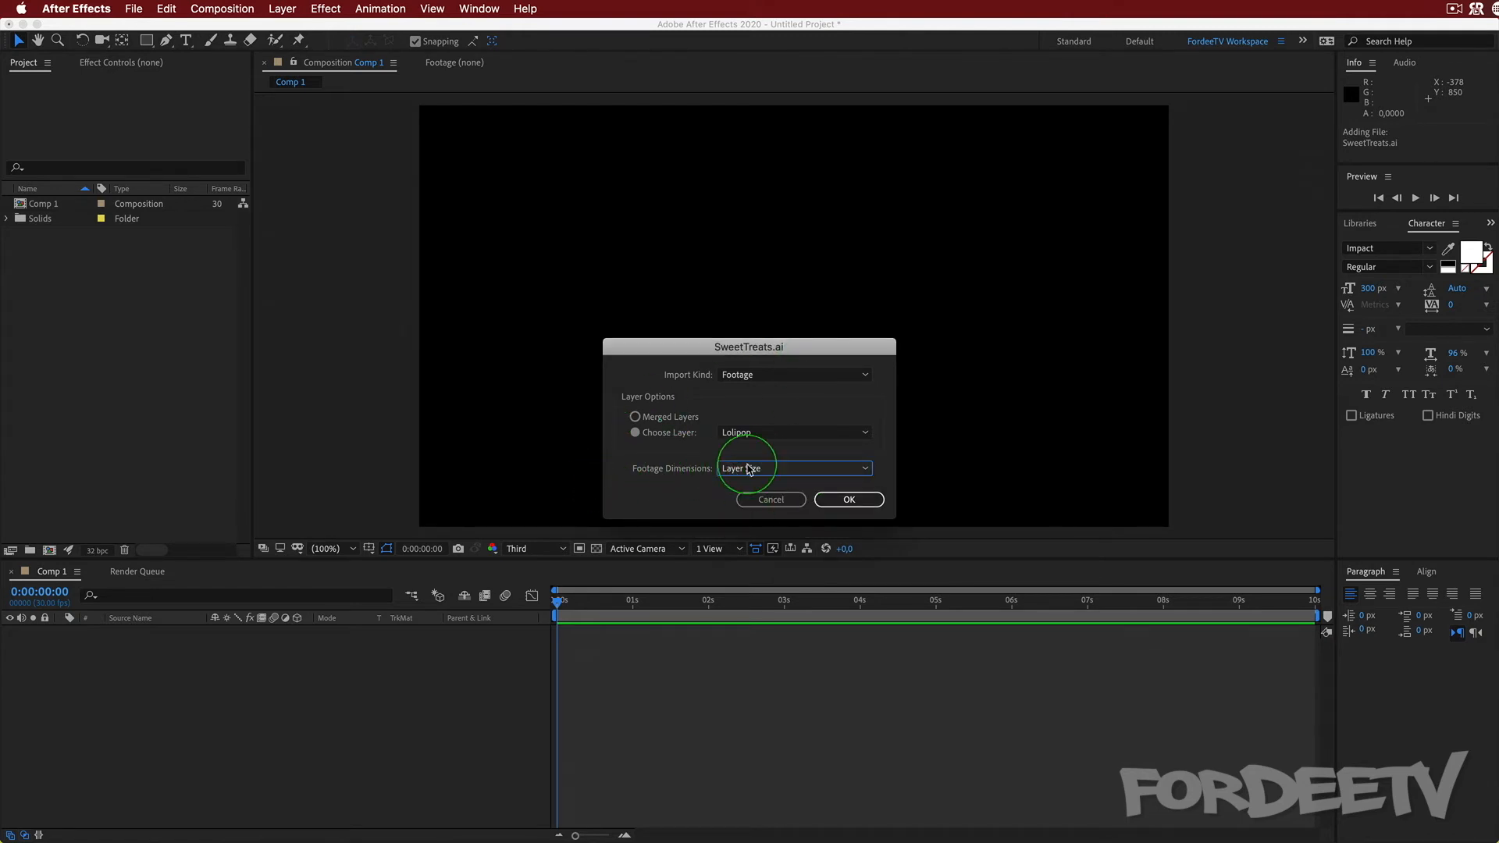
pyautogui.click(844, 500)
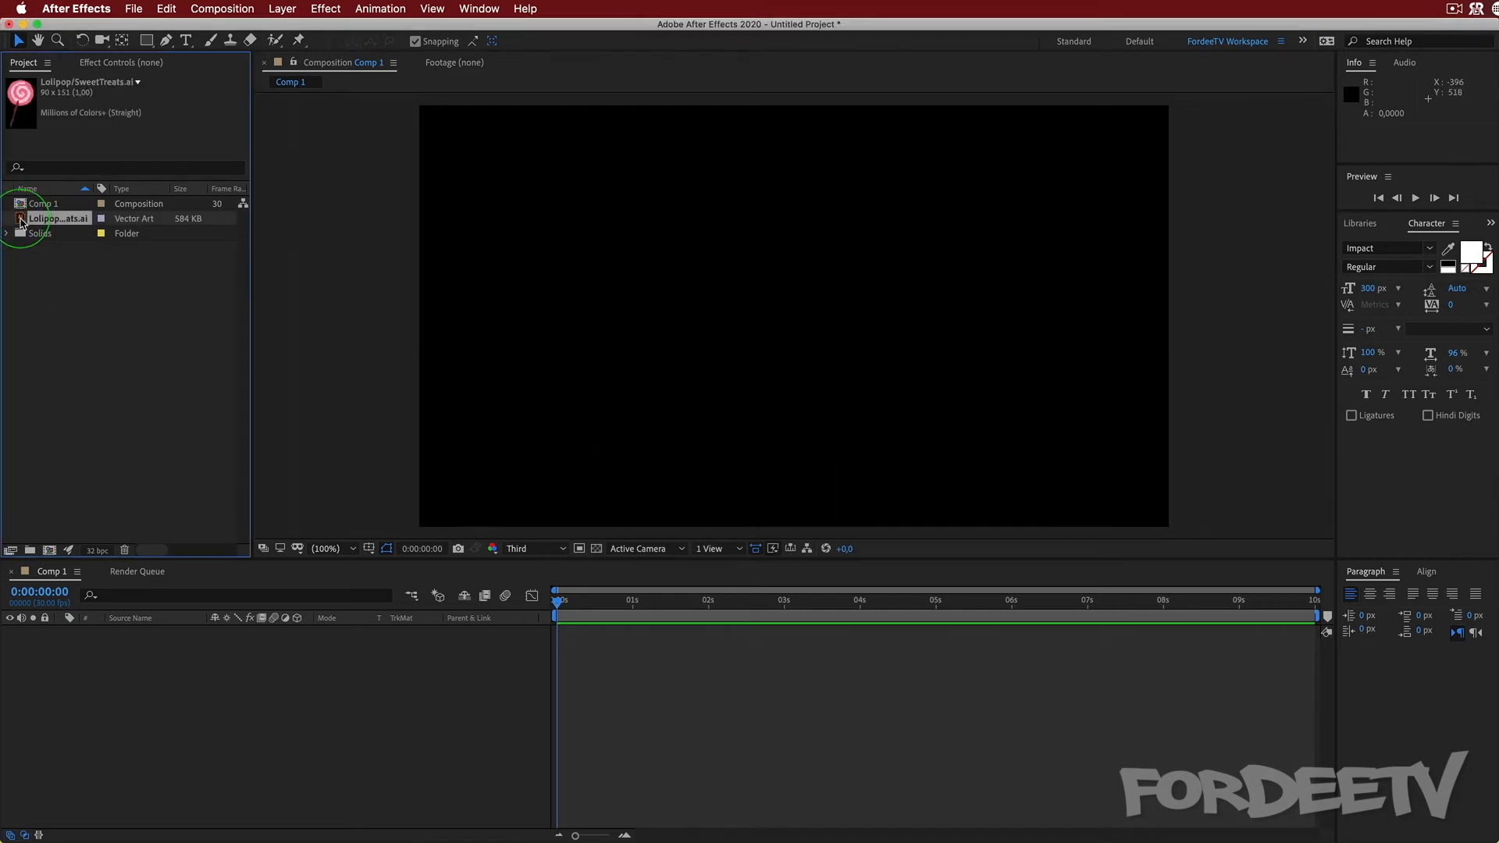
# - Place the lollipop artwork in Comp 1 and enlarge it to 563% with continuous rasterization enabled
pyautogui.moveTo(20, 224); pyautogui.dragTo(117, 667)
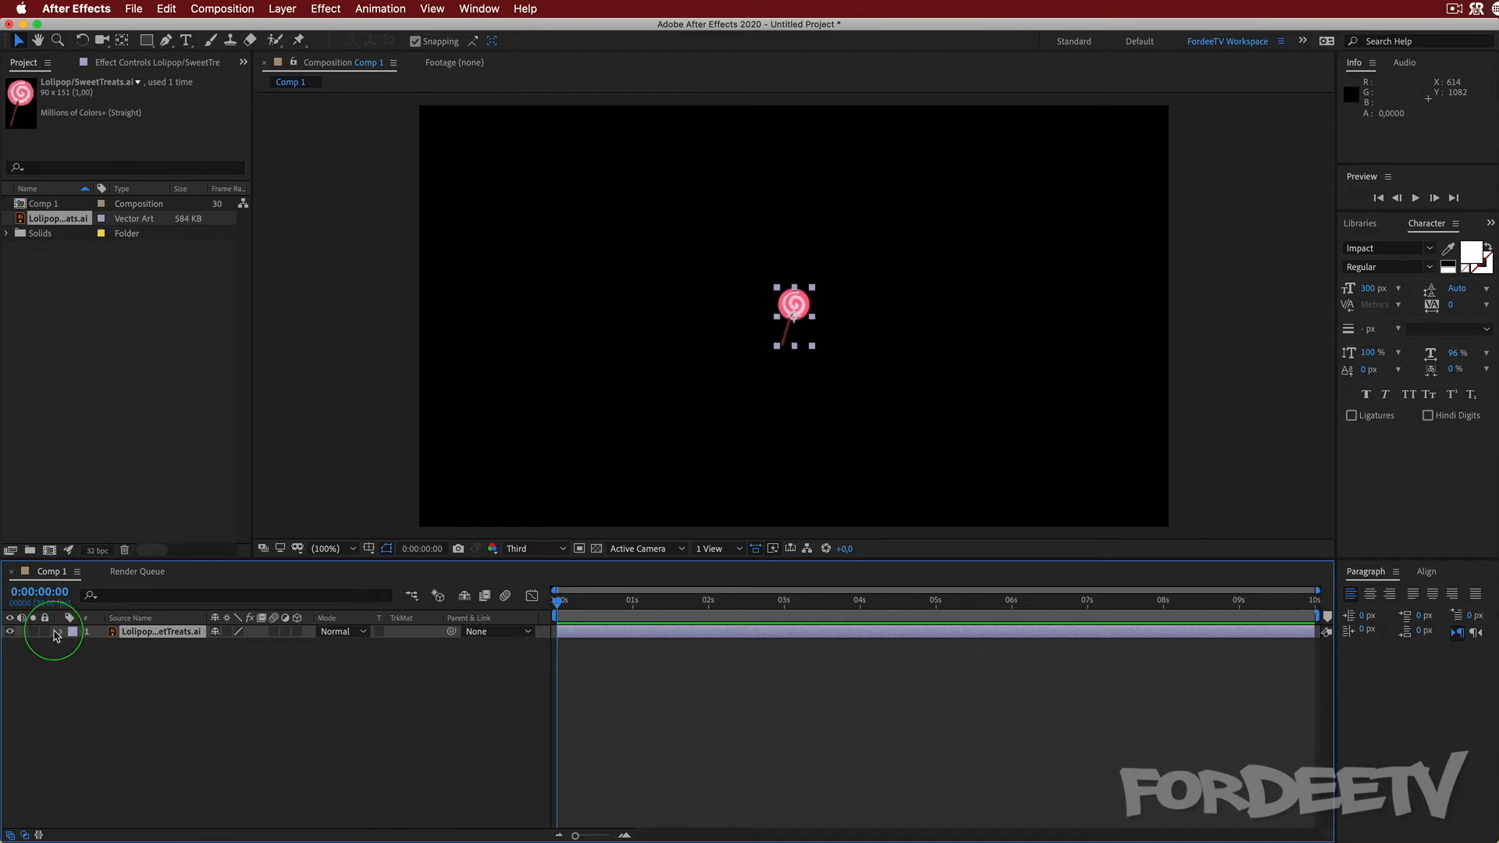
pyautogui.press('s')
pyautogui.moveTo(225, 645); pyautogui.dragTo(582, 645)
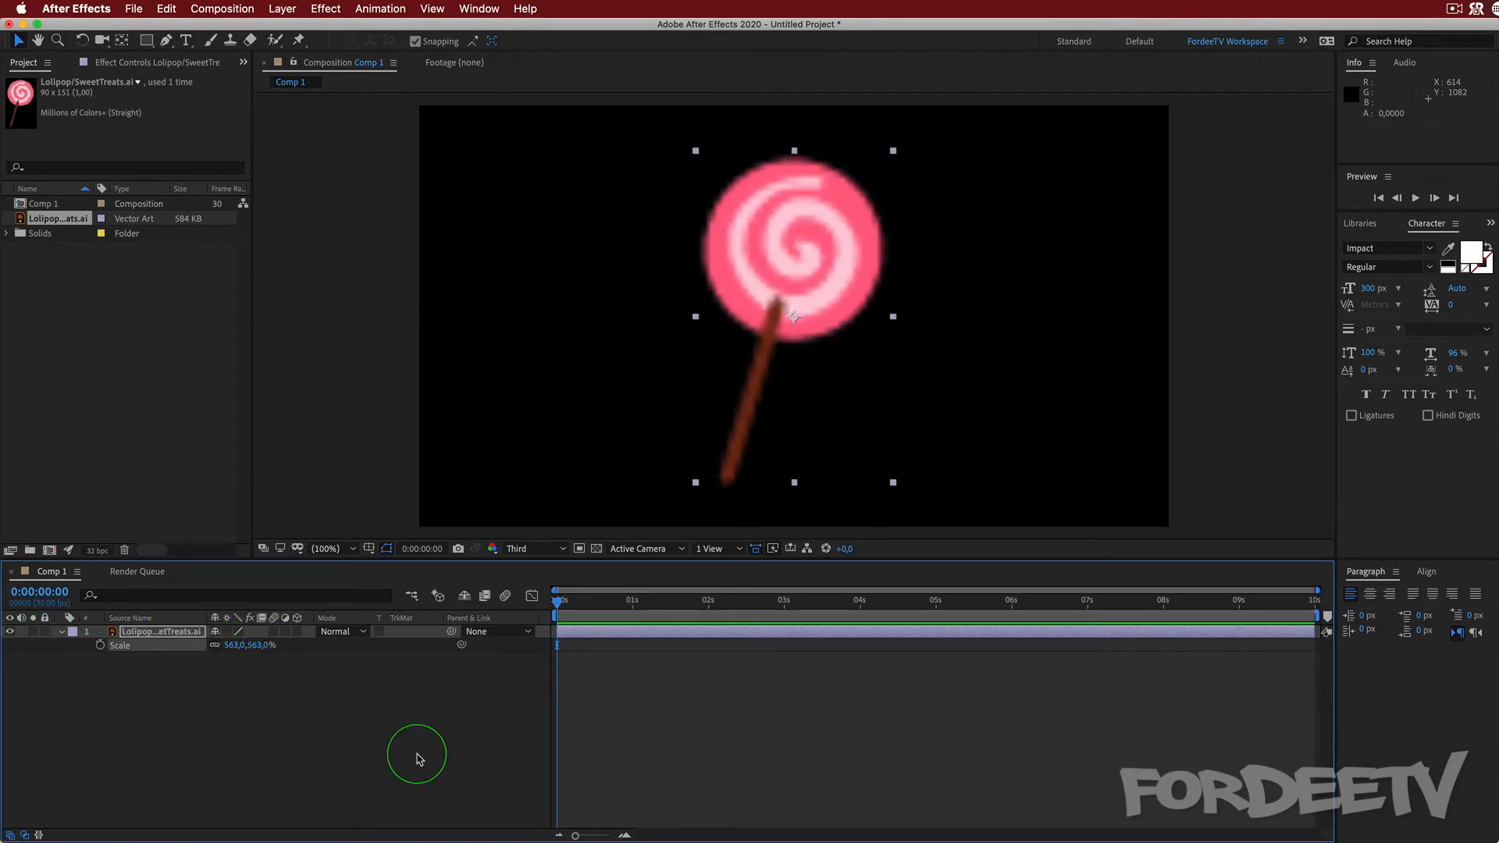
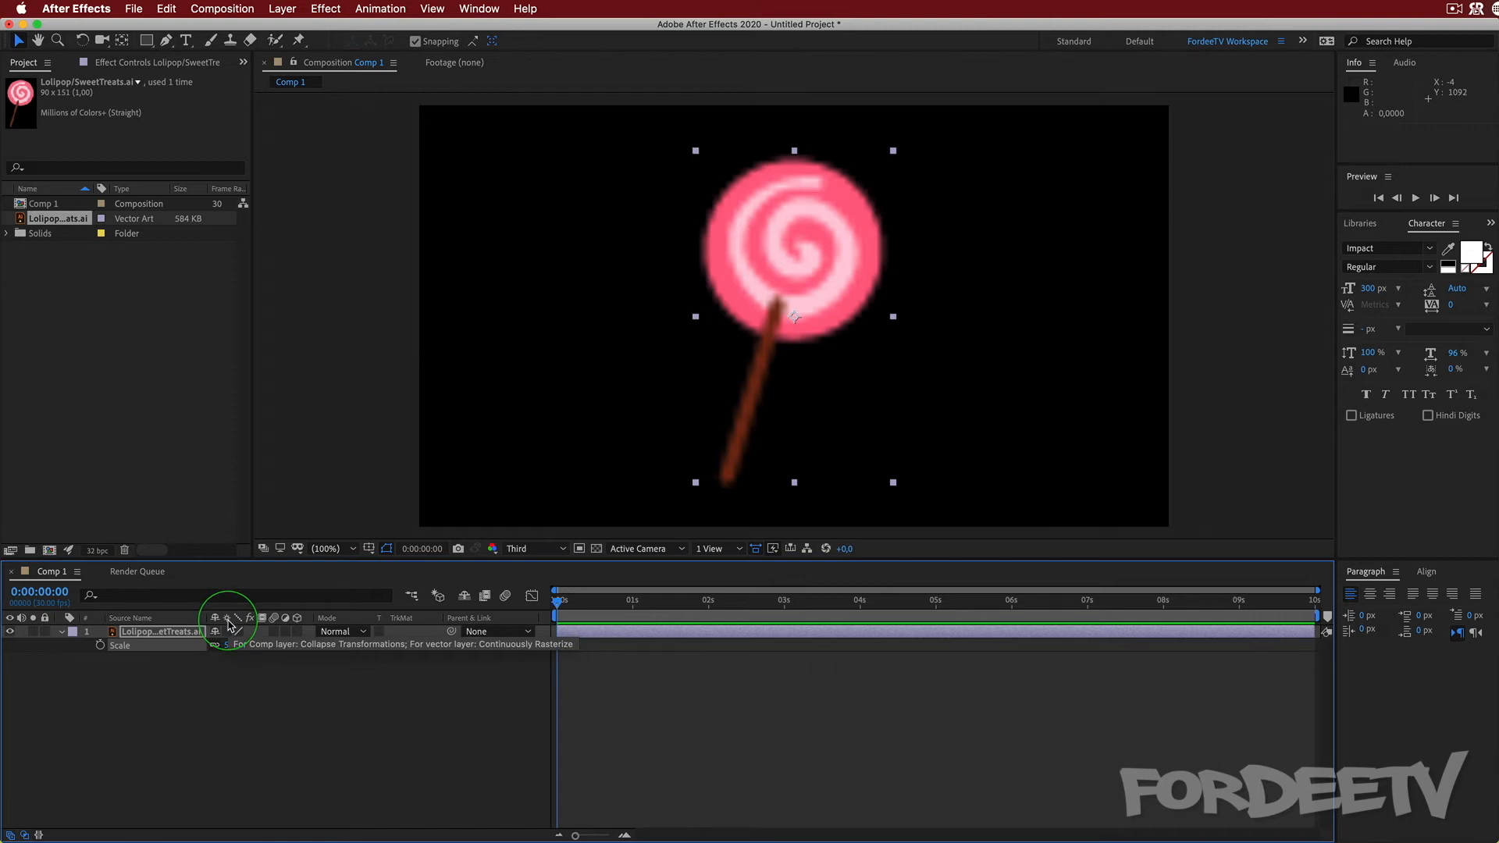
pyautogui.click(226, 631)
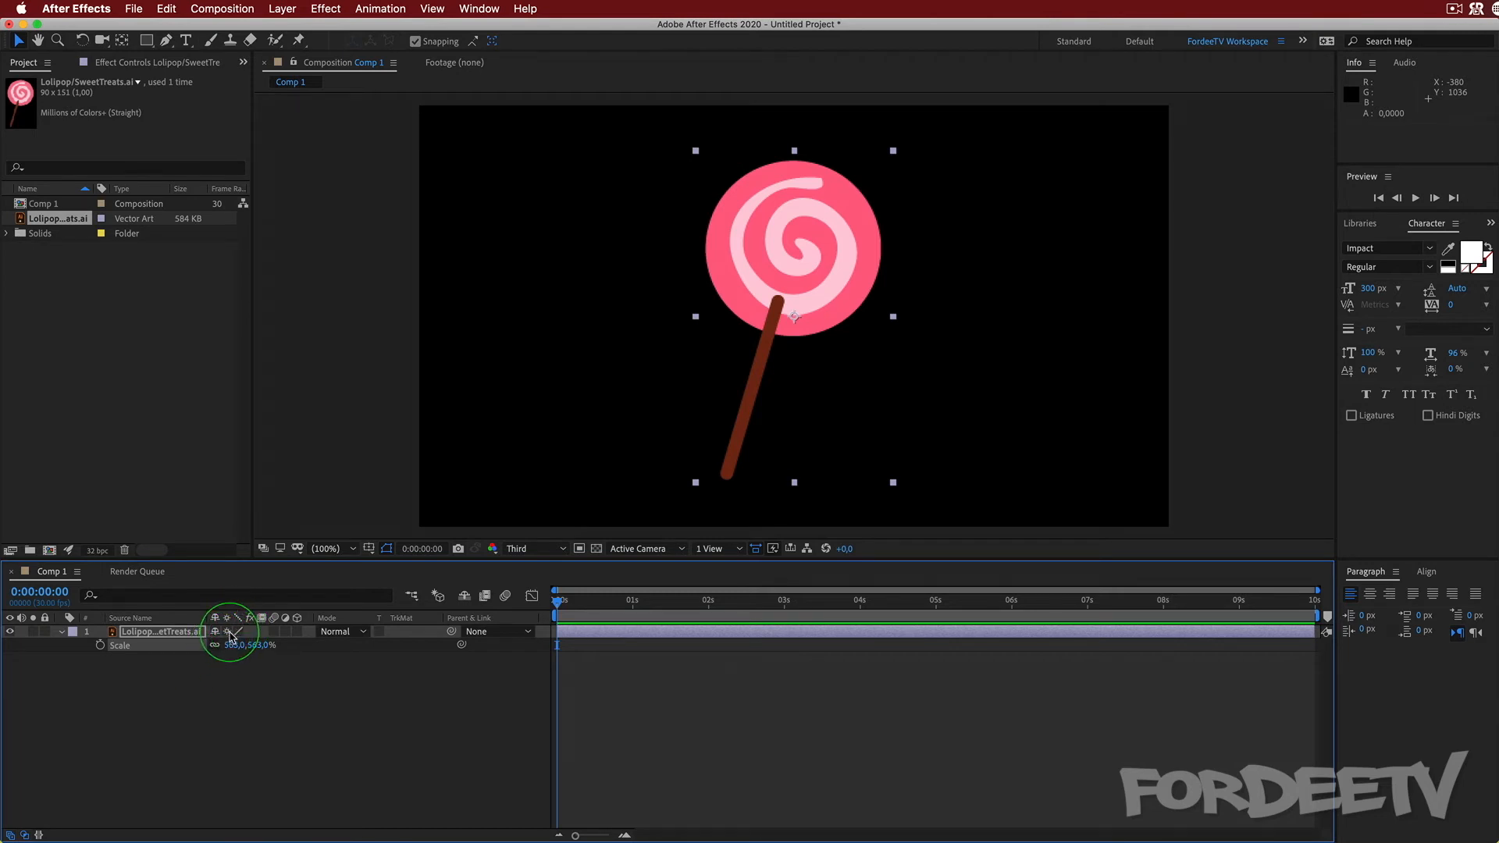
# - Create a shape layer from the lollipop vector layer and delete the original Illustrator layer
pyautogui.rightClick(143, 633)
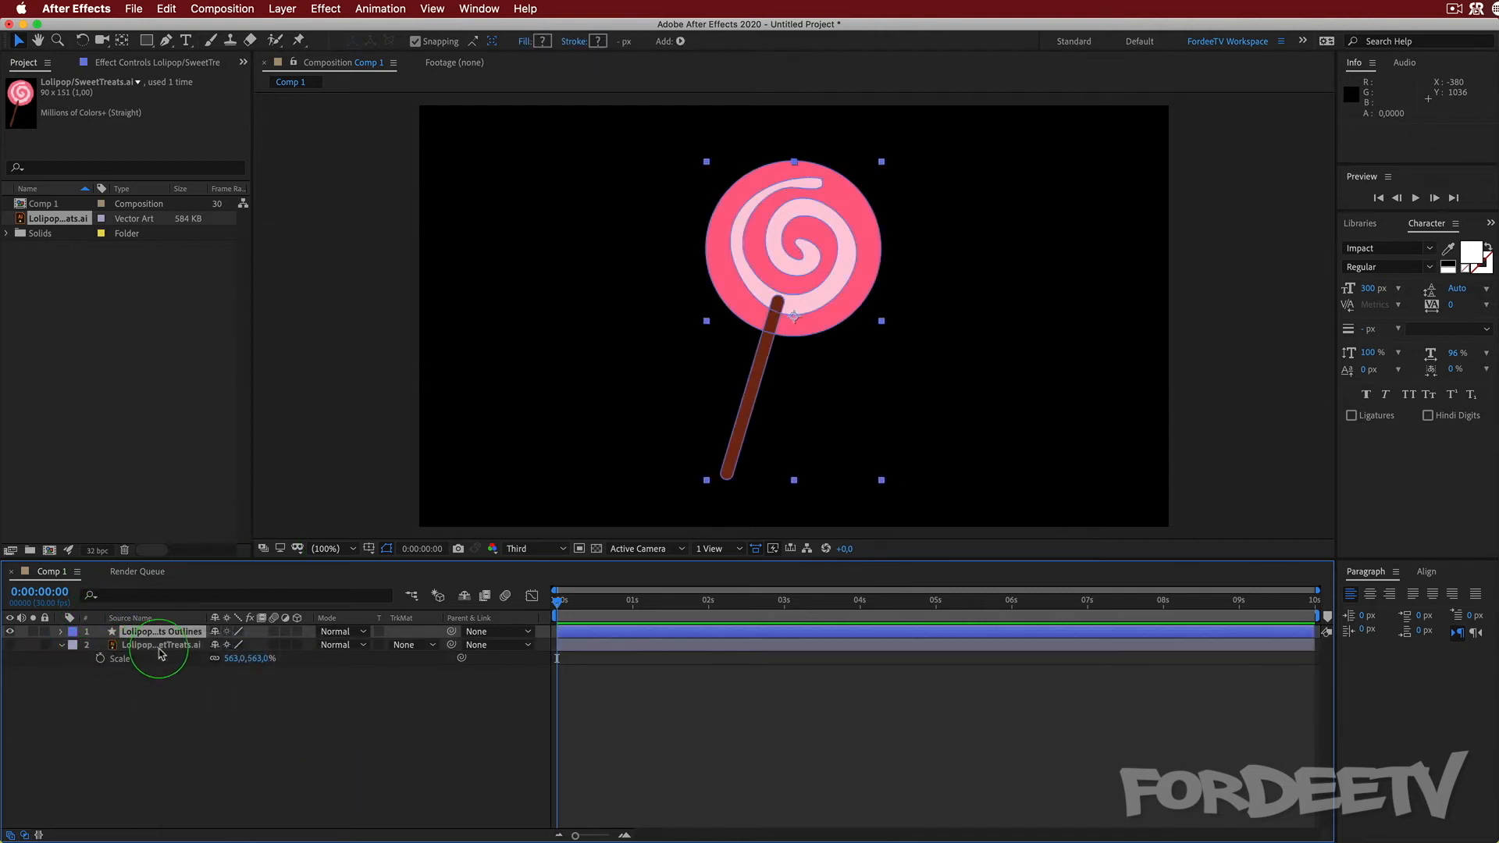
pyautogui.click(162, 648)
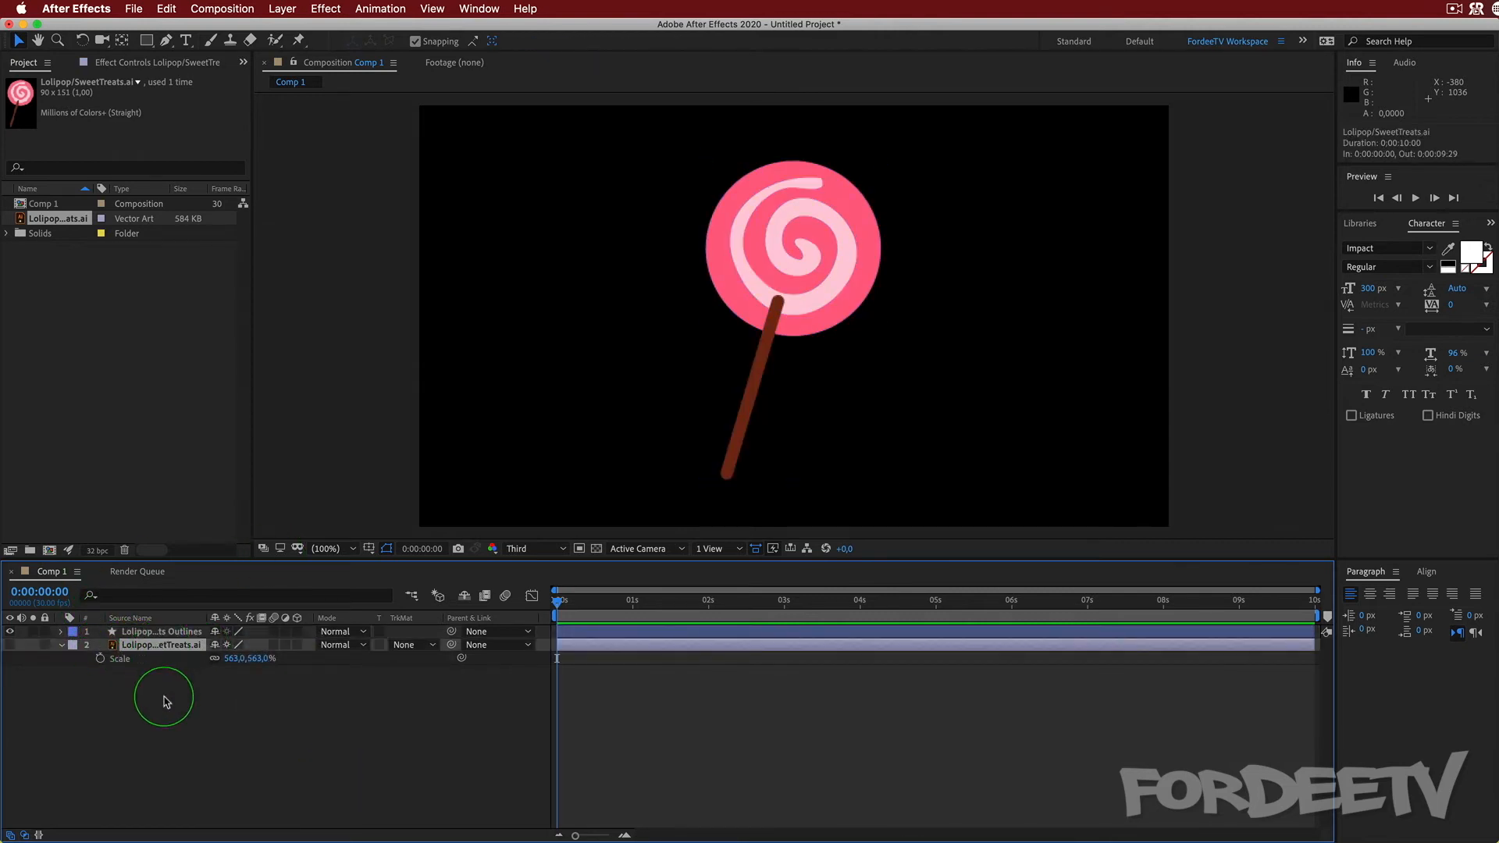
pyautogui.press('Delete')
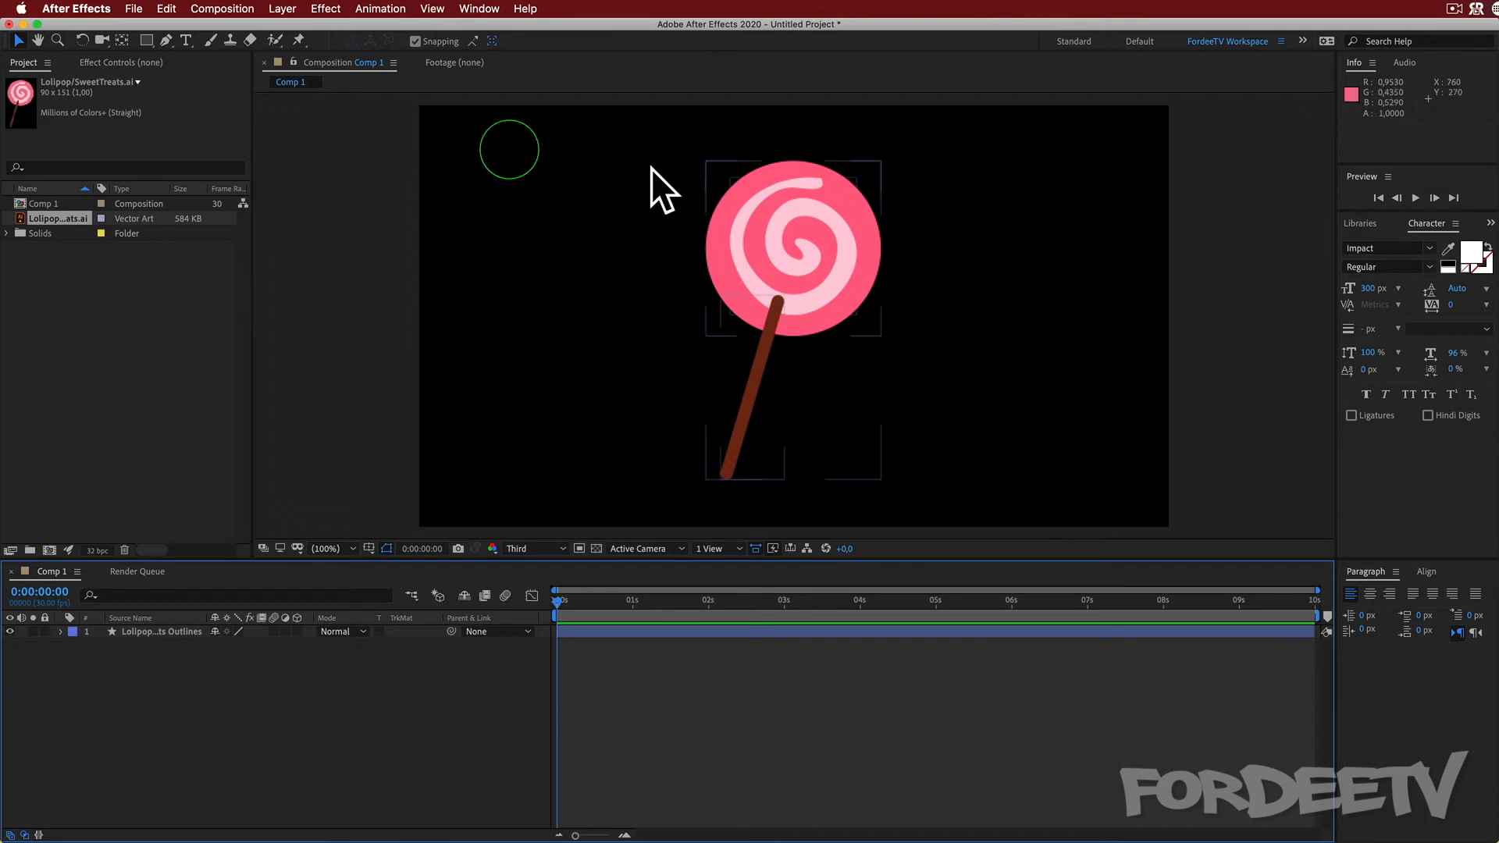
# - Expand the lollipop shape layer's contents, check Group 1 by toggling its visibility, and rename it Stick
pyautogui.click(63, 632)
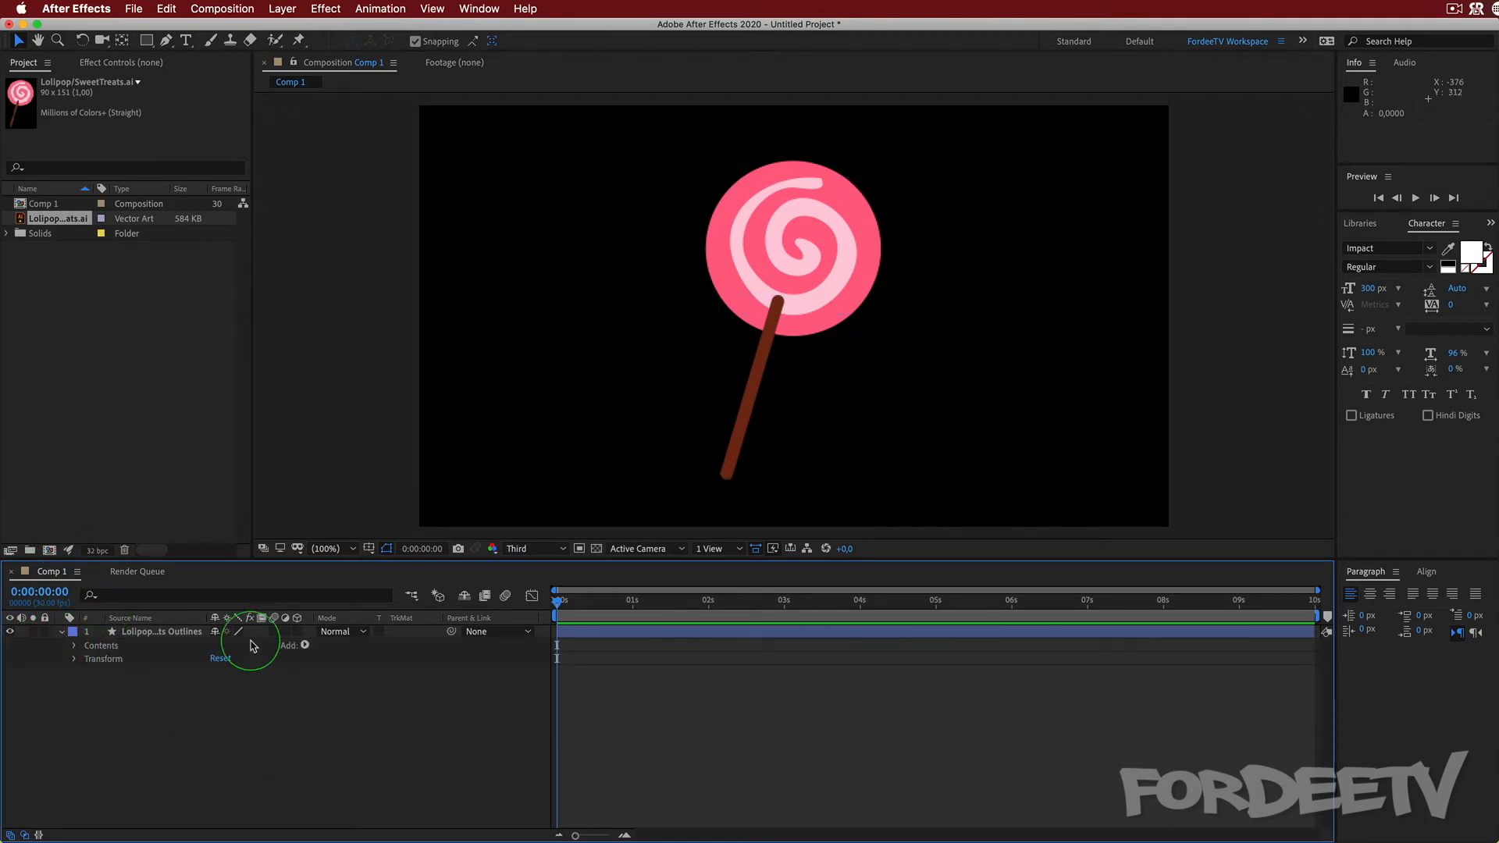
pyautogui.click(75, 646)
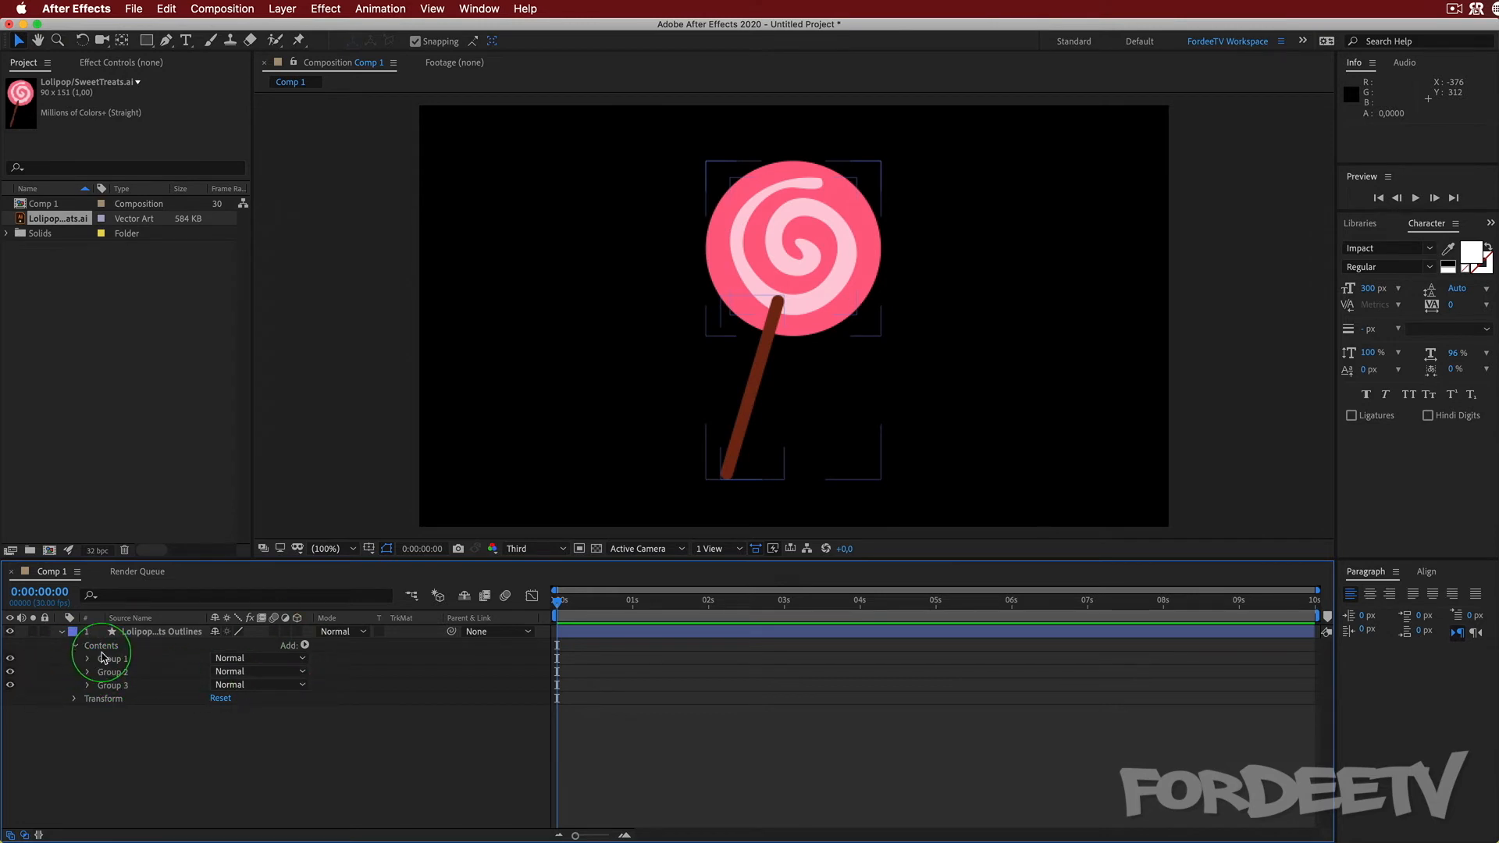
pyautogui.click(9, 659)
pyautogui.click(10, 660)
pyautogui.click(105, 660)
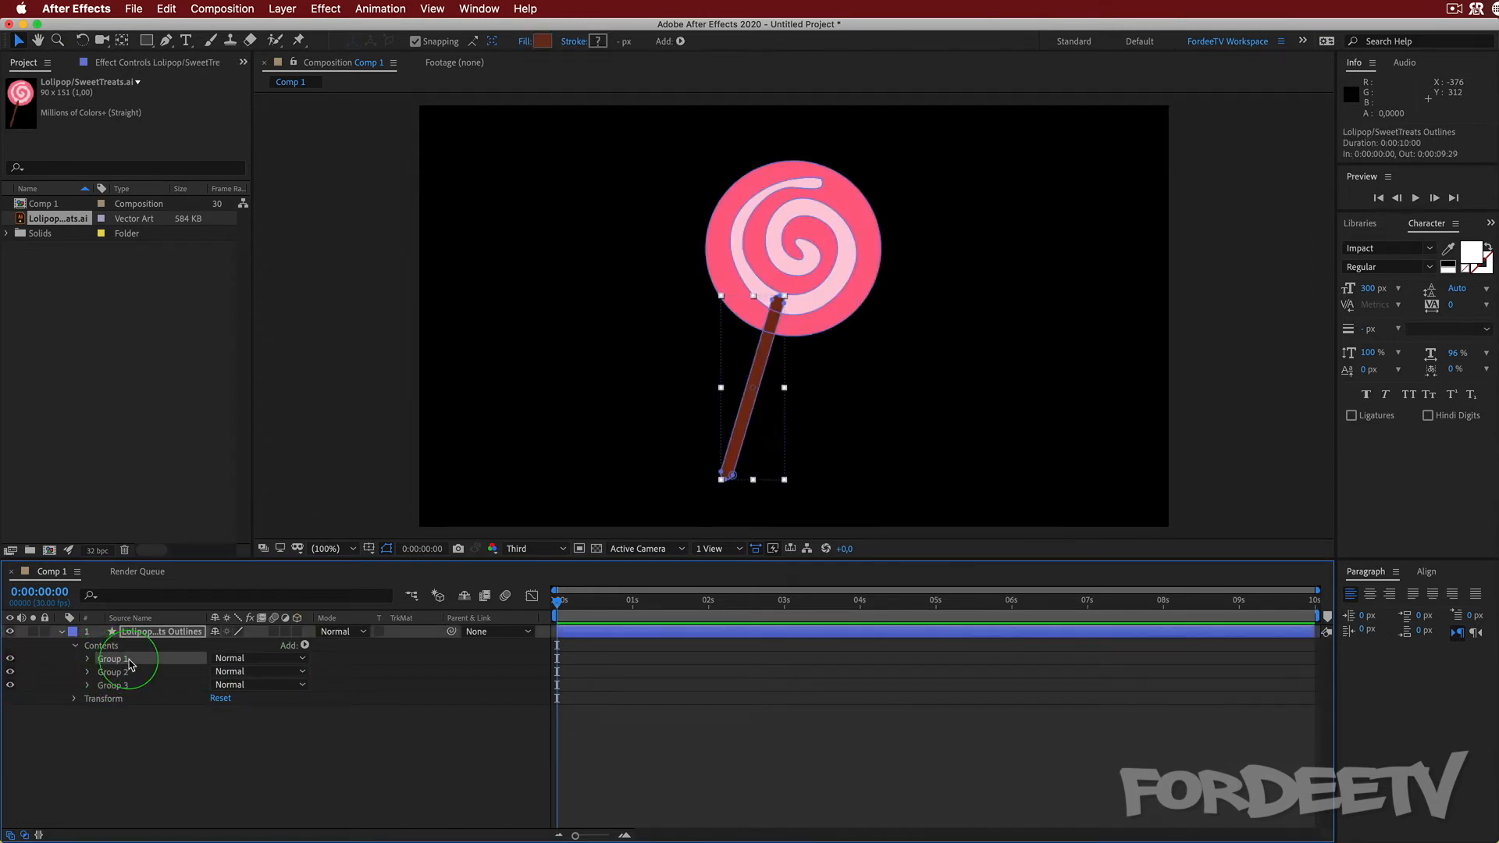
pyautogui.press('Return')
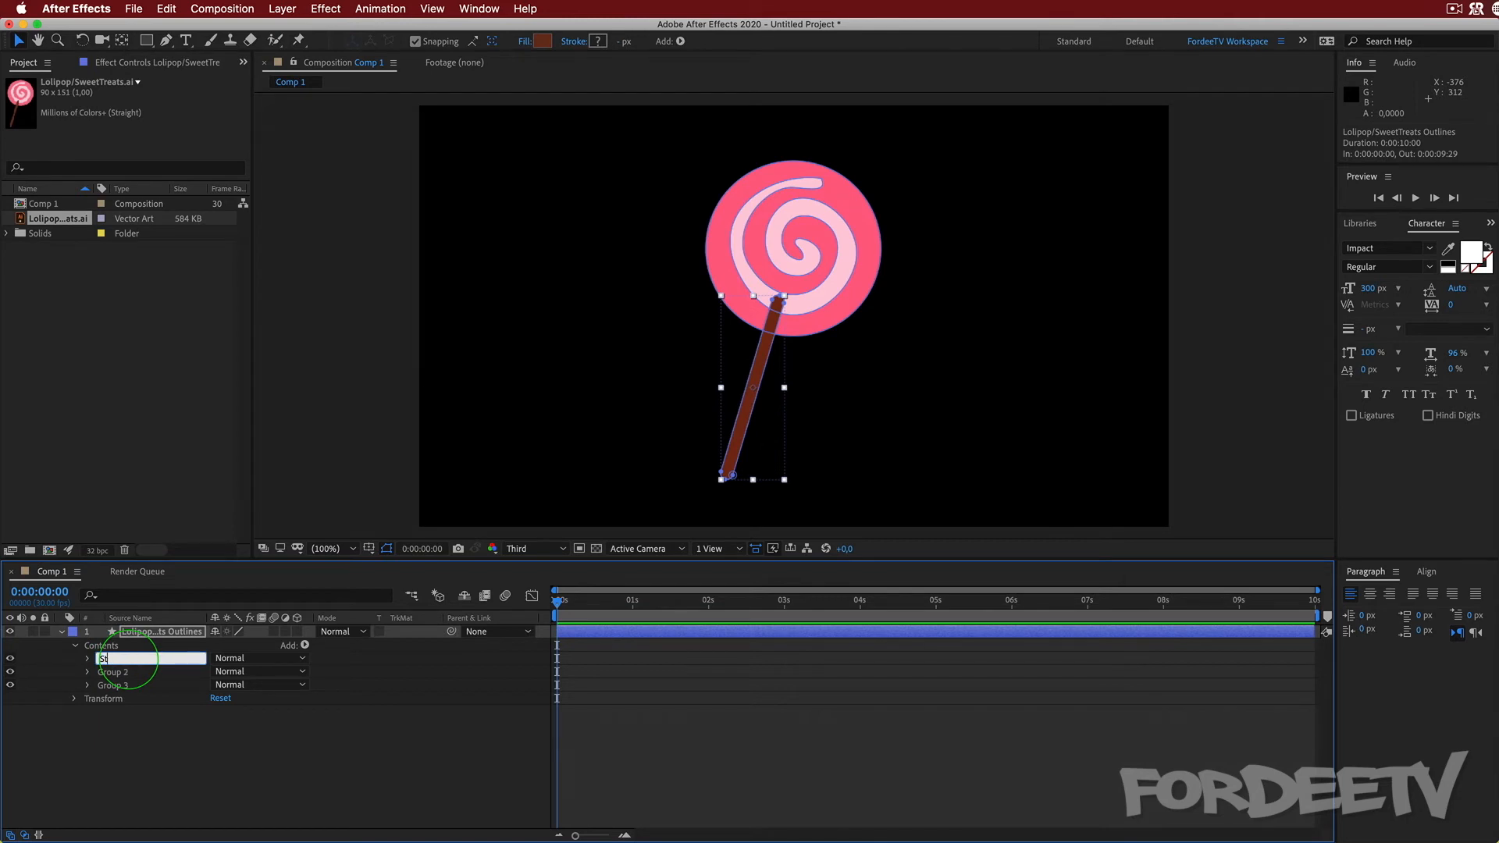
pyautogui.write('Stick')
pyautogui.press('Return')
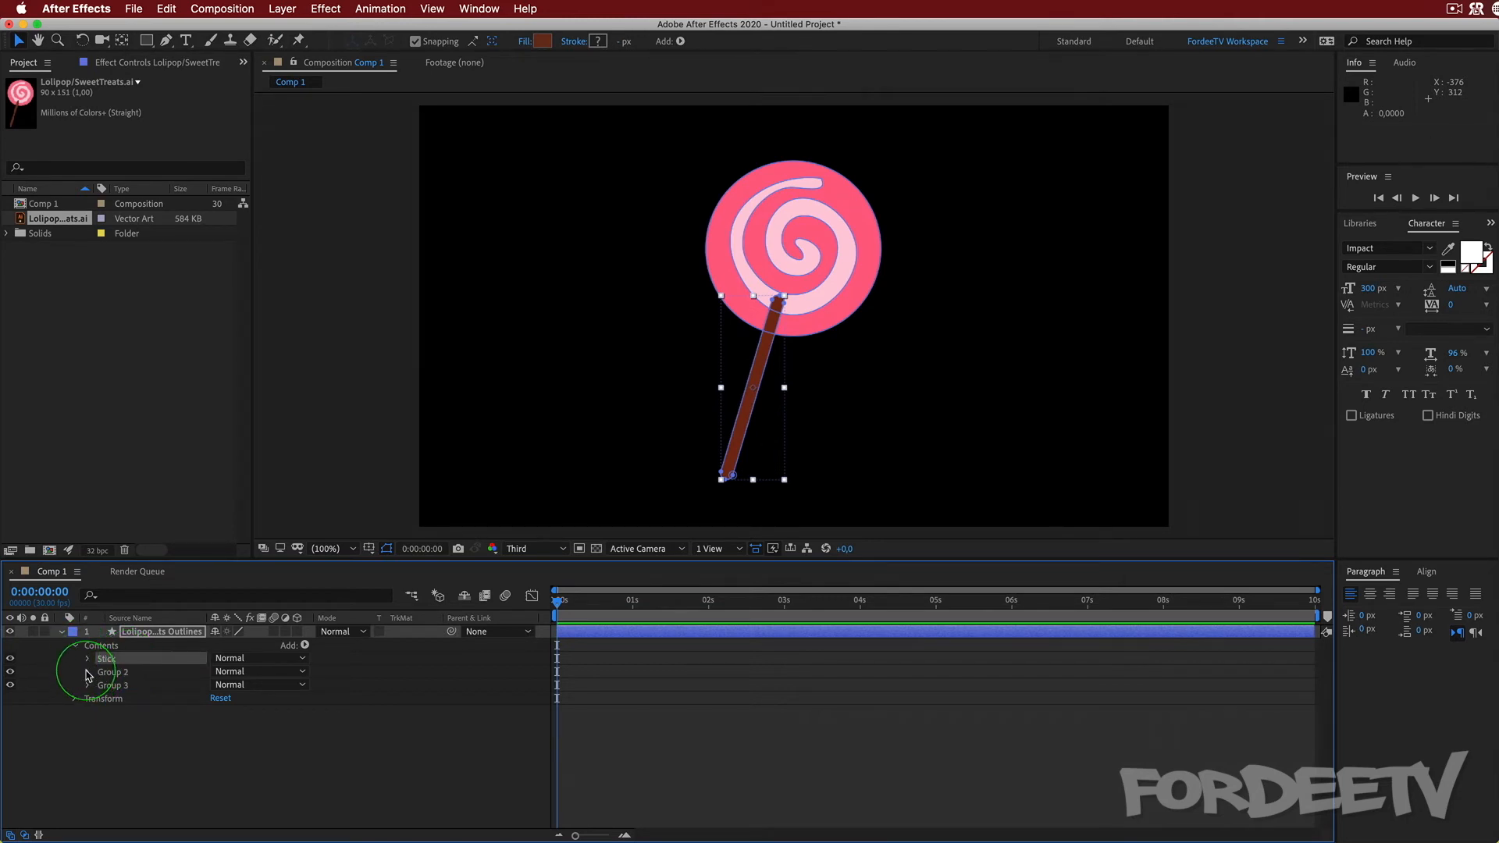
# - Check Group 2 by toggling its visibility and rename it Swirl
pyautogui.click(10, 672)
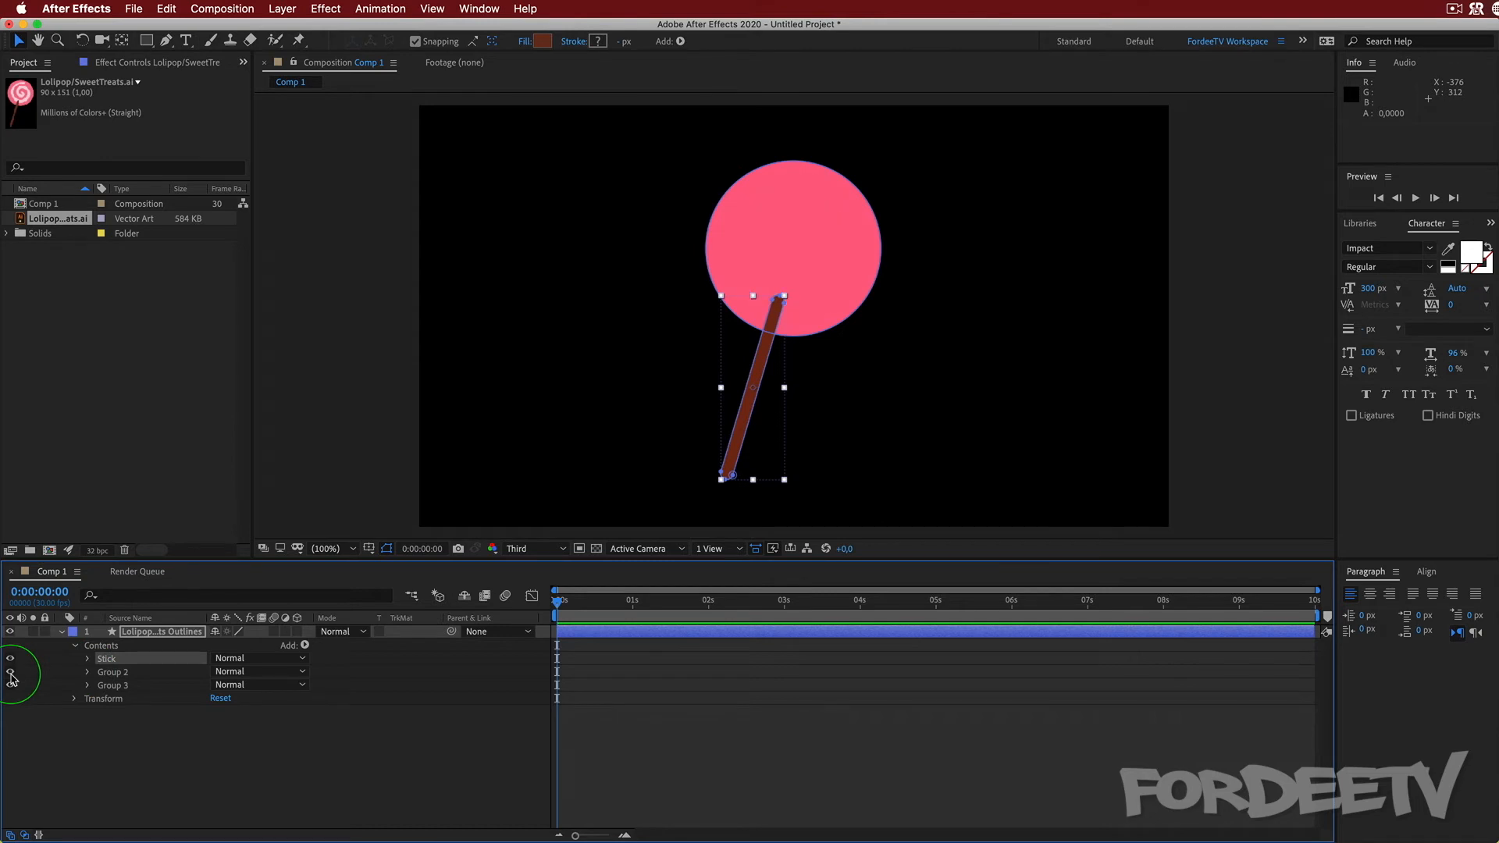
pyautogui.click(10, 672)
pyautogui.click(104, 673)
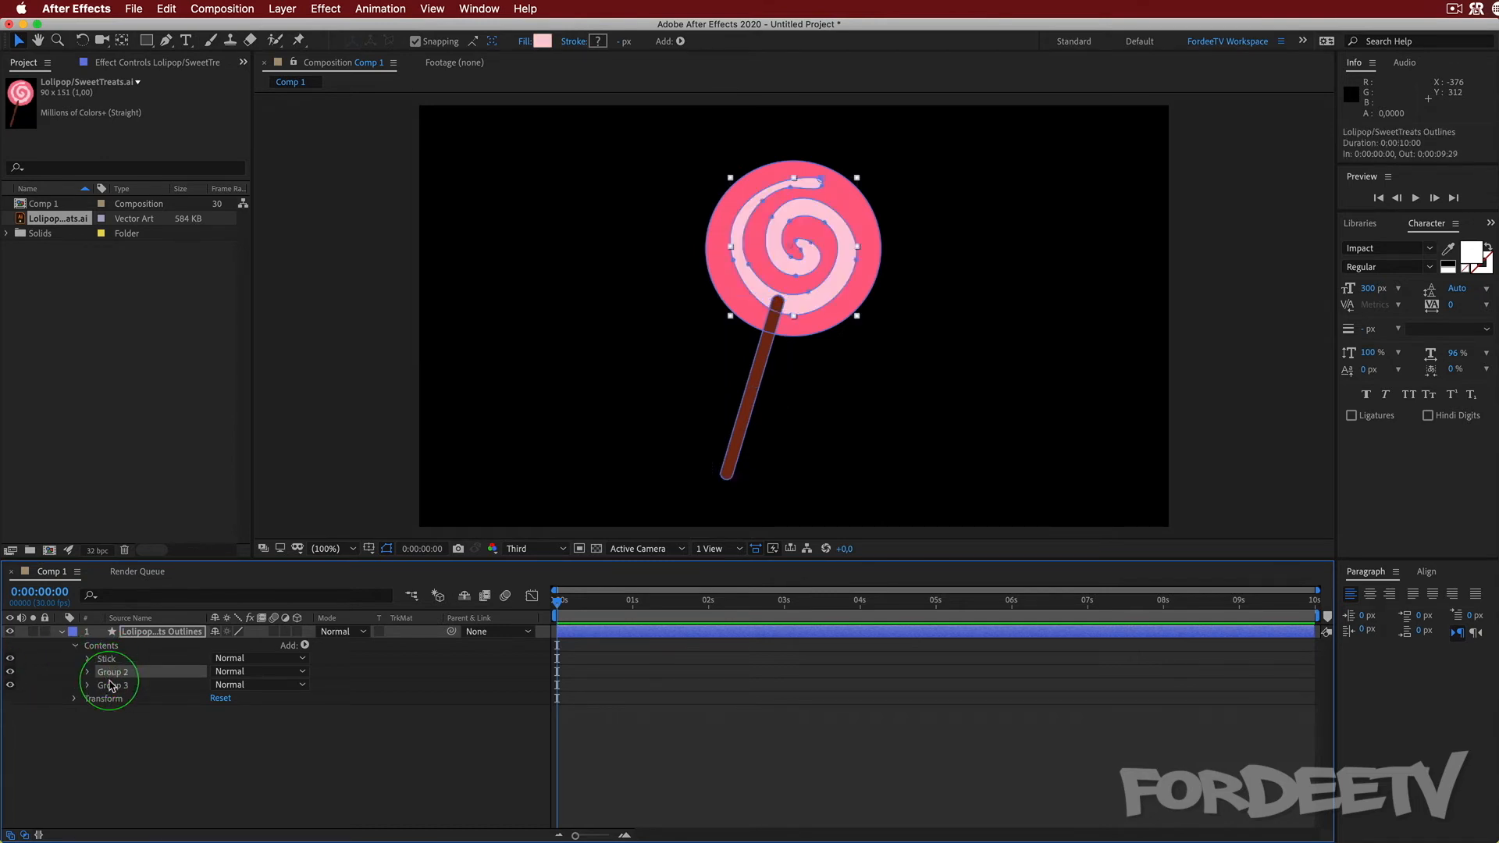
pyautogui.press('Return')
pyautogui.write('Swirl')
pyautogui.press('Return')
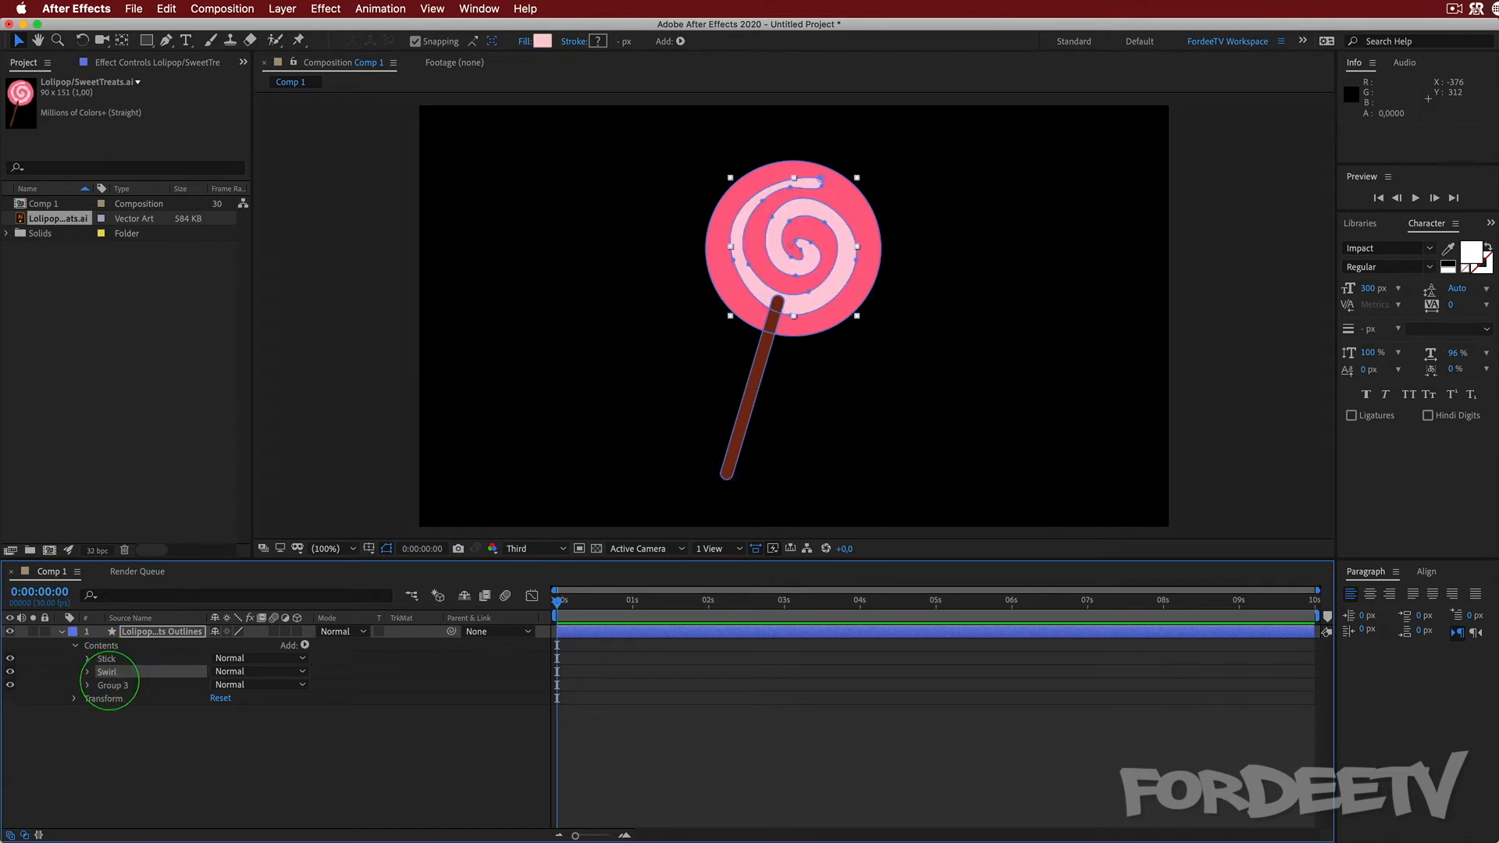
# - Check Group 3 by toggling its visibility and rename it Circle
pyautogui.click(9, 686)
pyautogui.click(10, 686)
pyautogui.click(114, 686)
pyautogui.press('Return')
pyautogui.write('Circ')
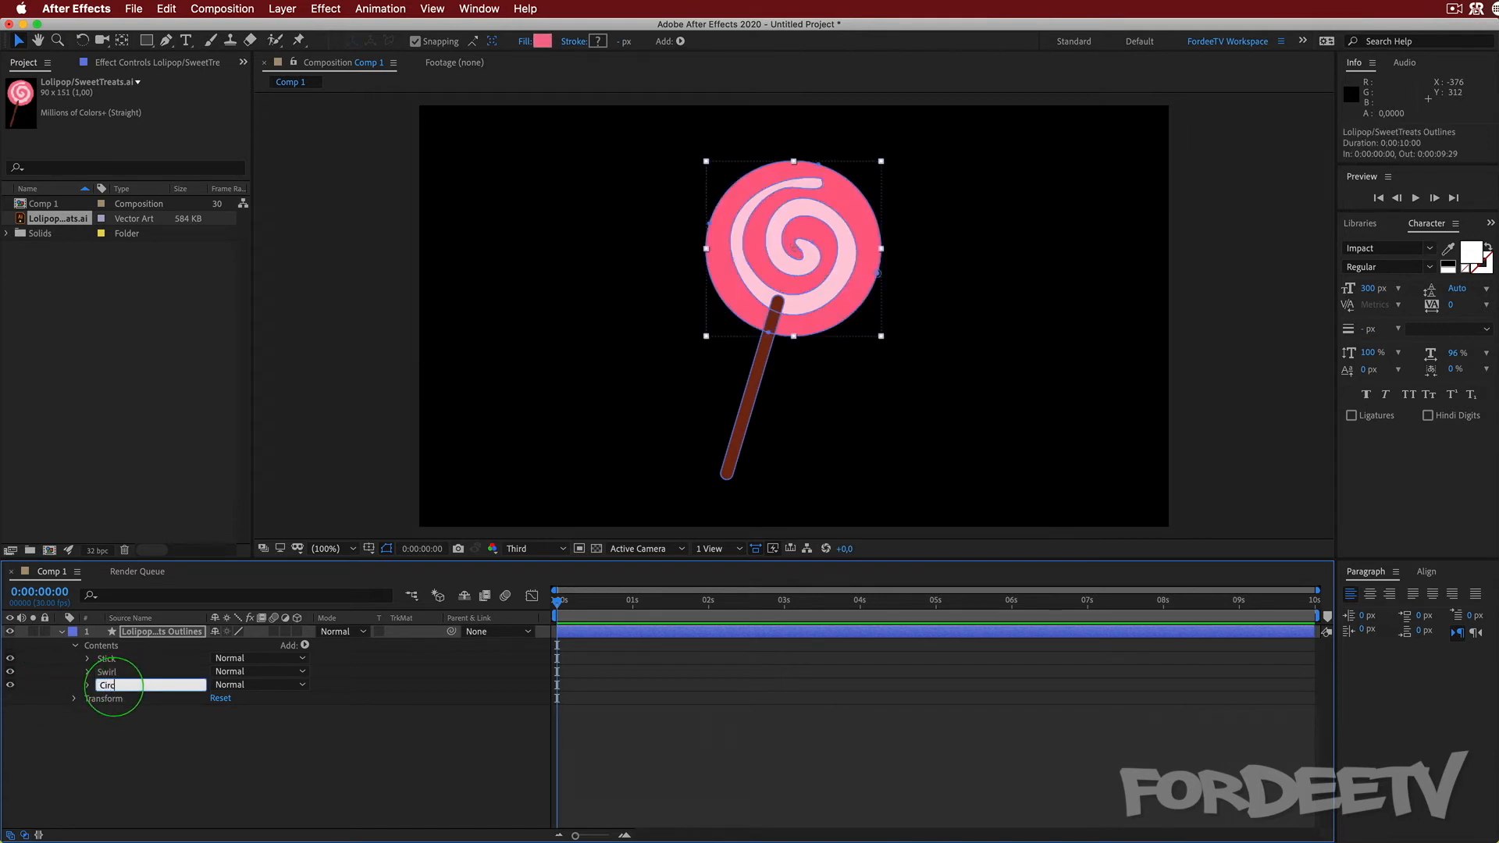
pyautogui.write('le')
pyautogui.press('Return')
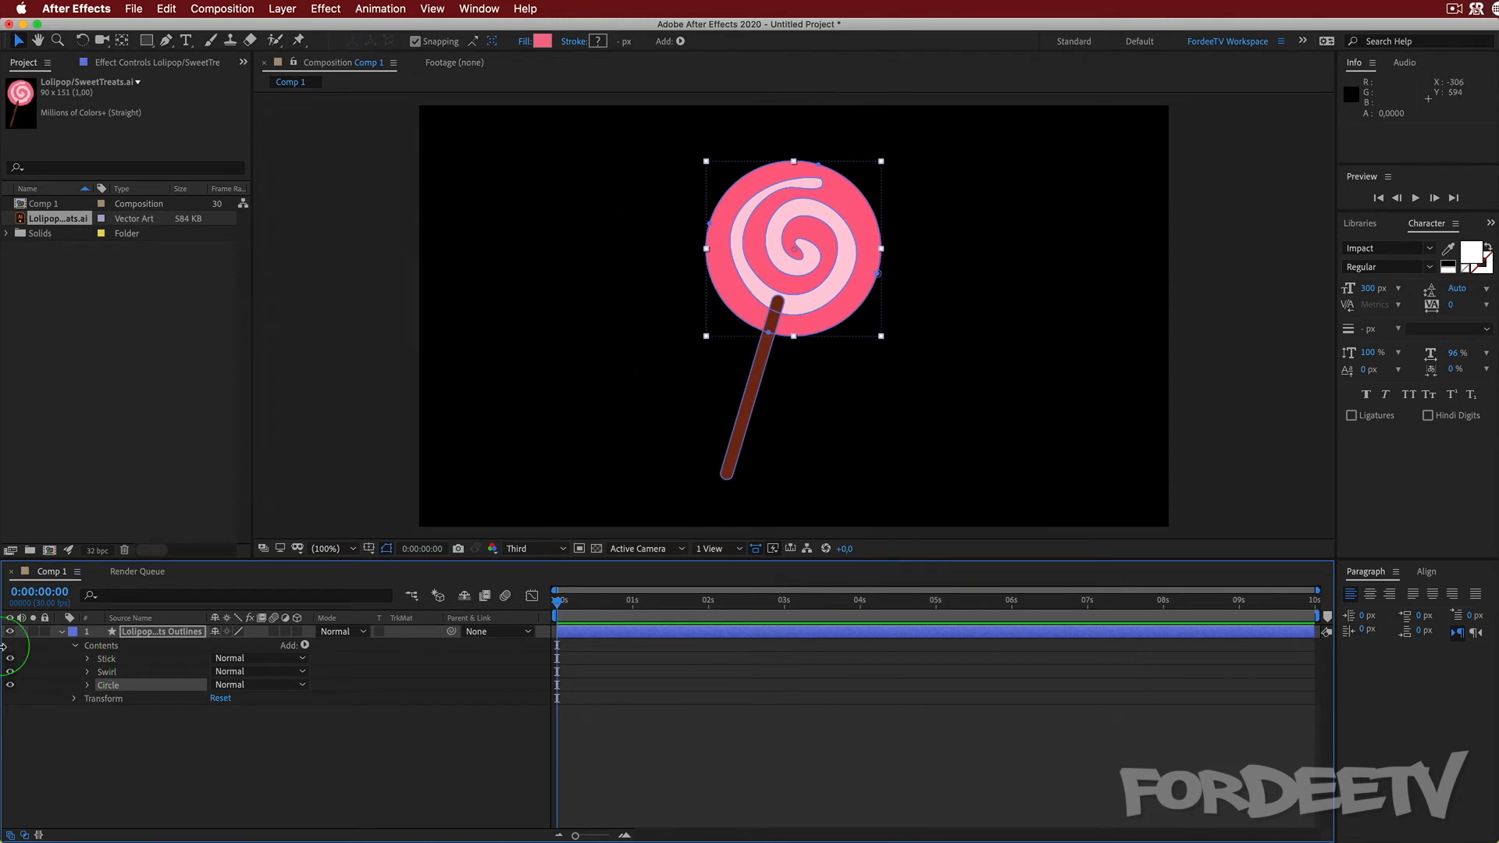
# - Change the Swirl group's fill colour to bright green 00FF06
pyautogui.click(86, 673)
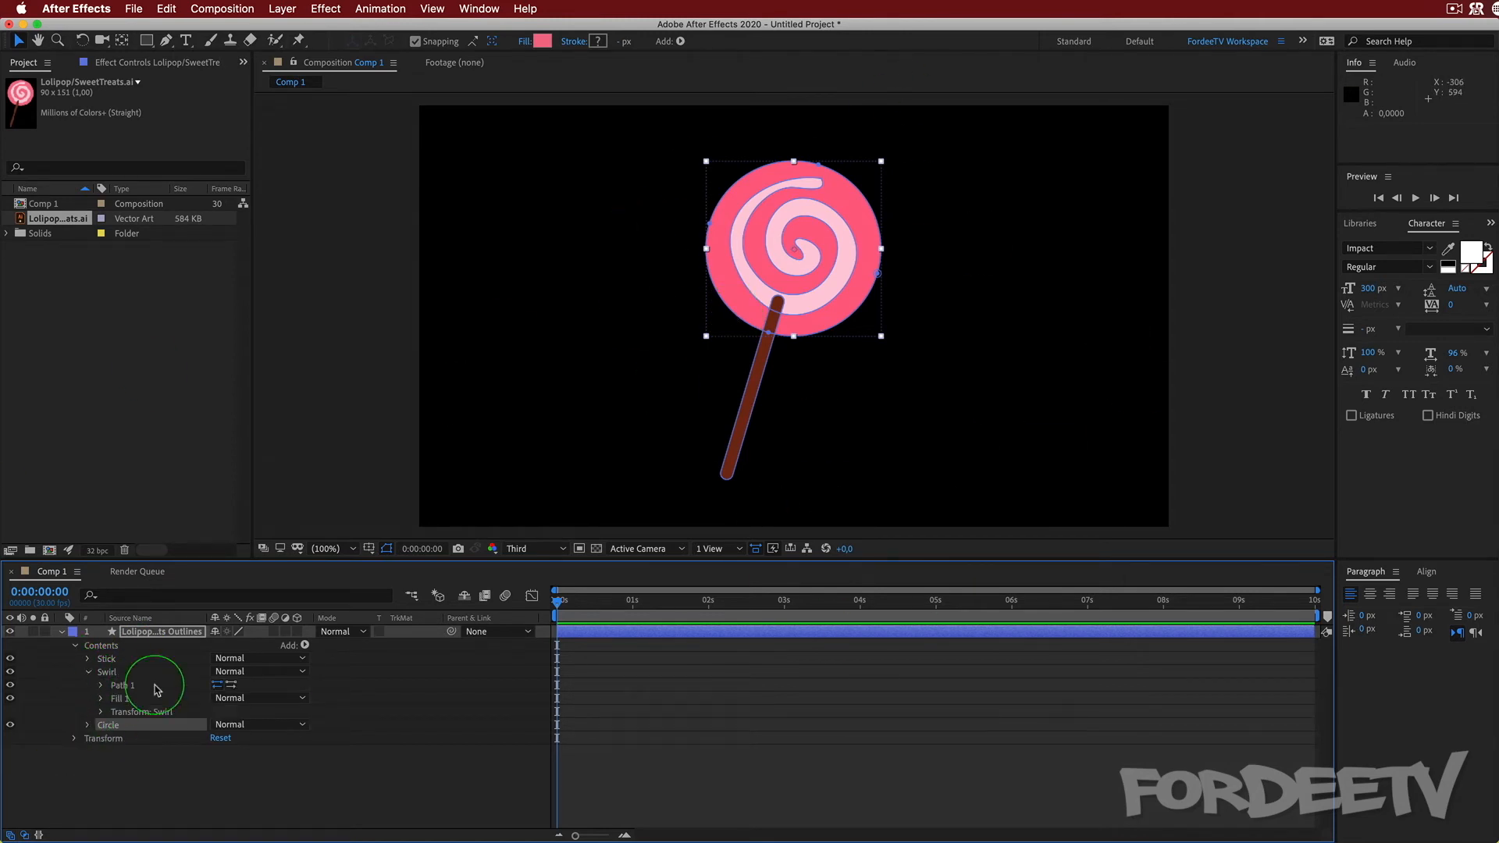
pyautogui.click(101, 699)
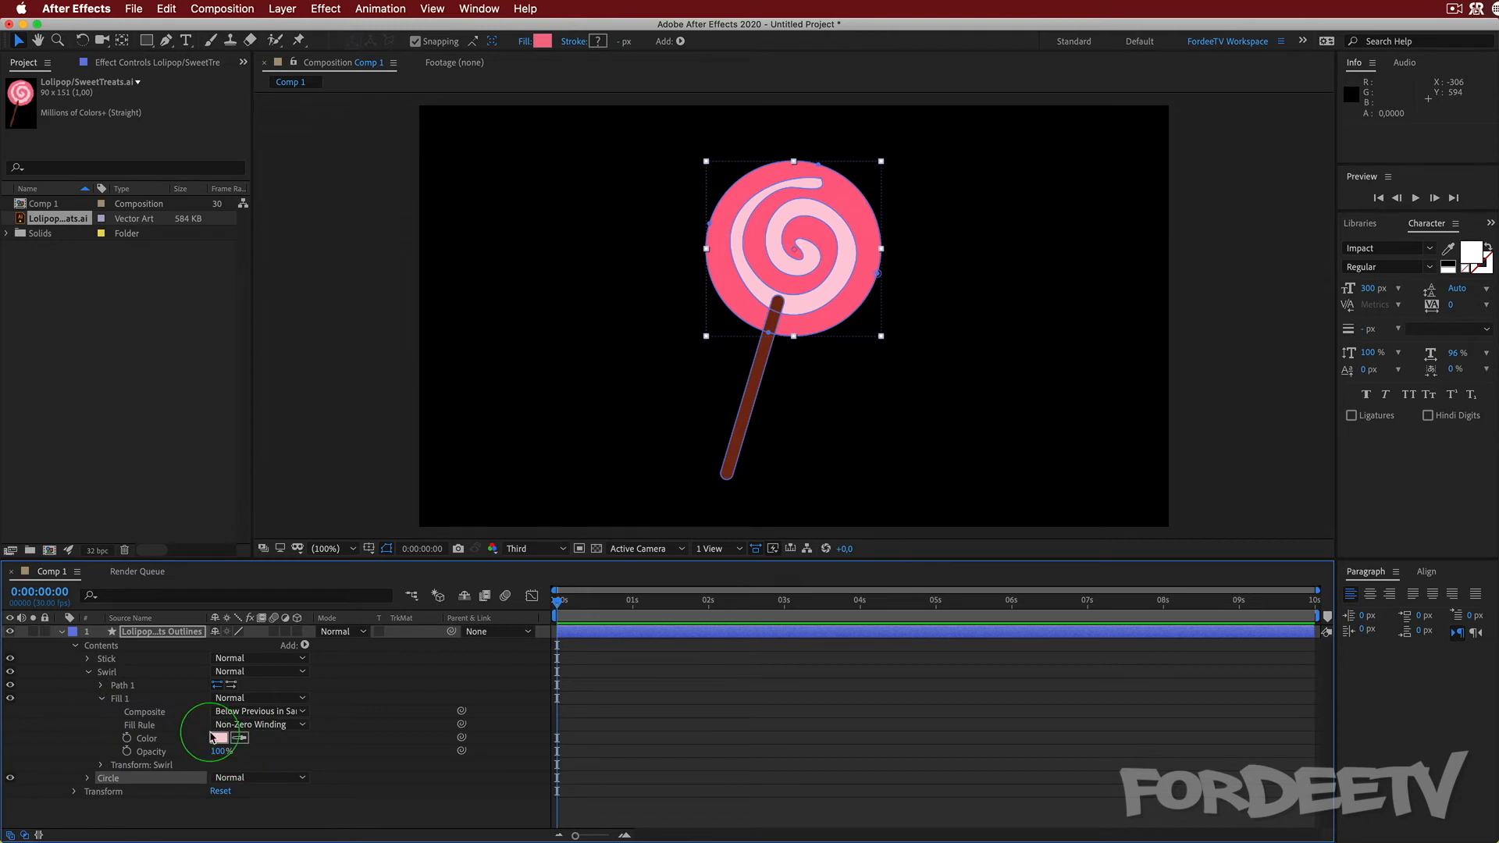
pyautogui.click(219, 738)
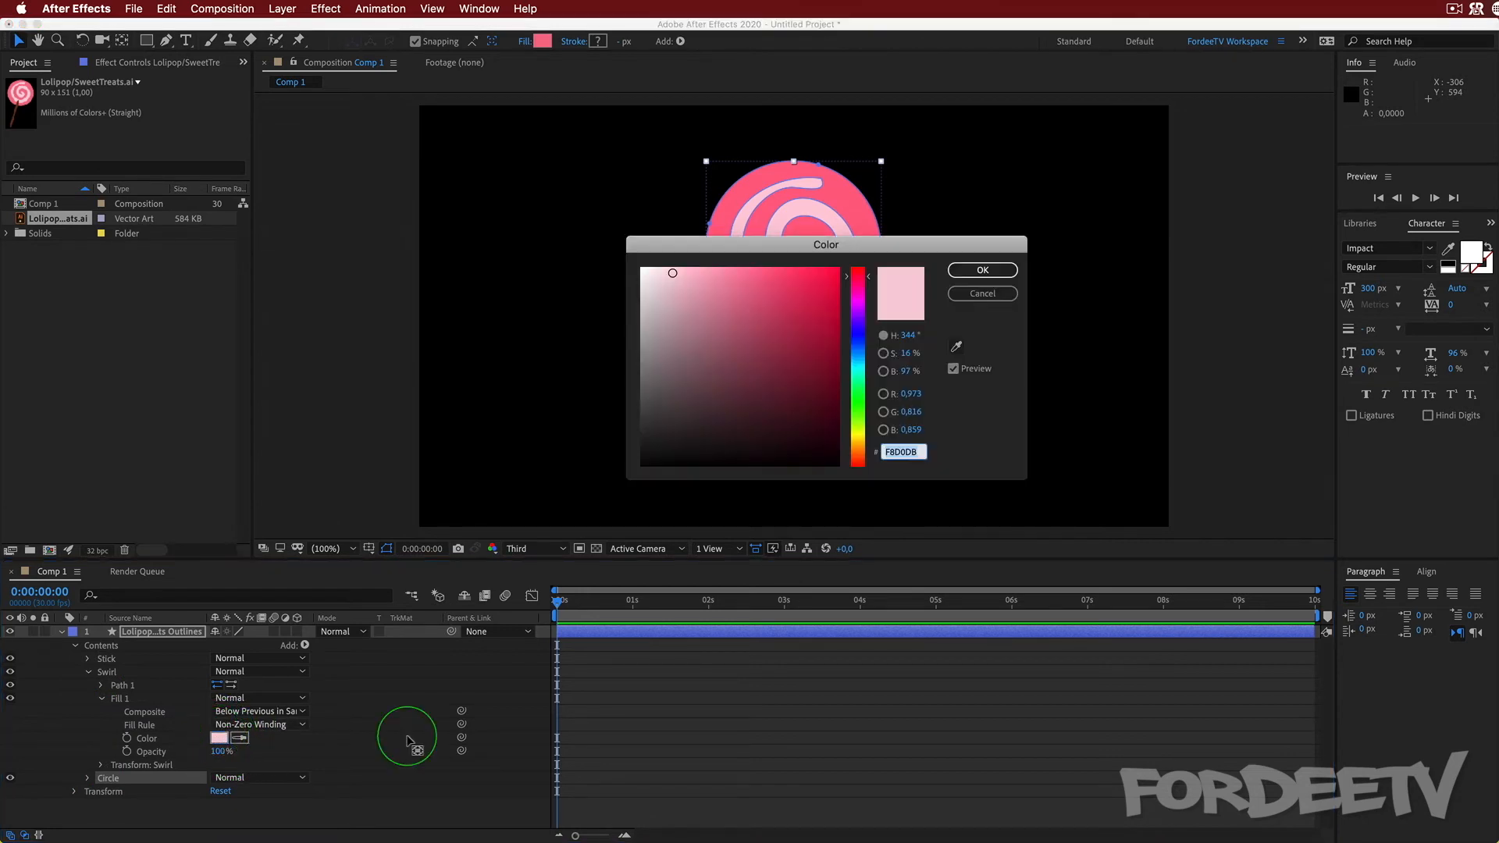
pyautogui.moveTo(851, 408); pyautogui.dragTo(906, 181)
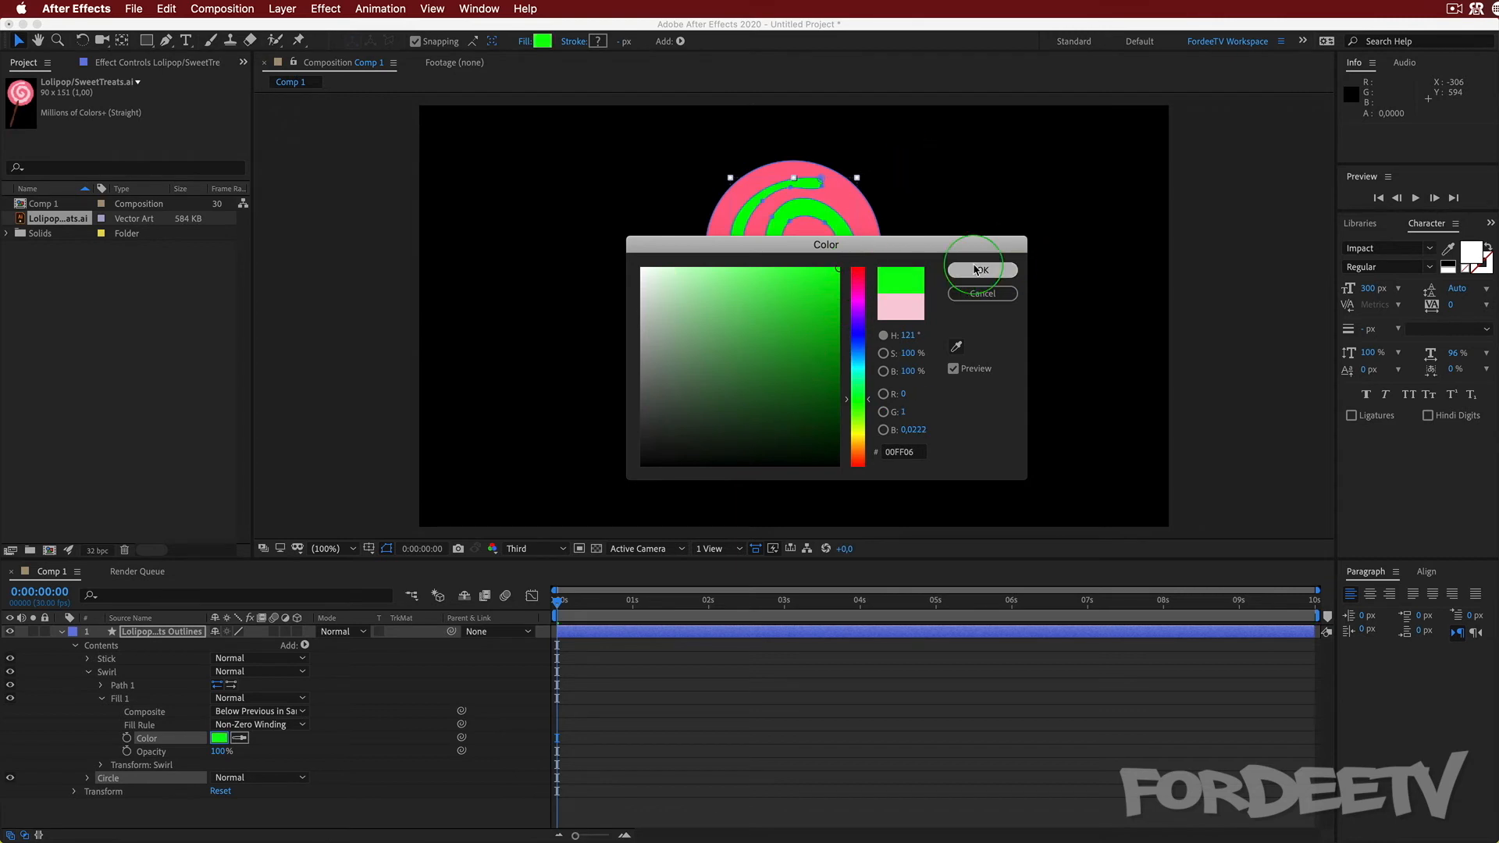
pyautogui.click(976, 270)
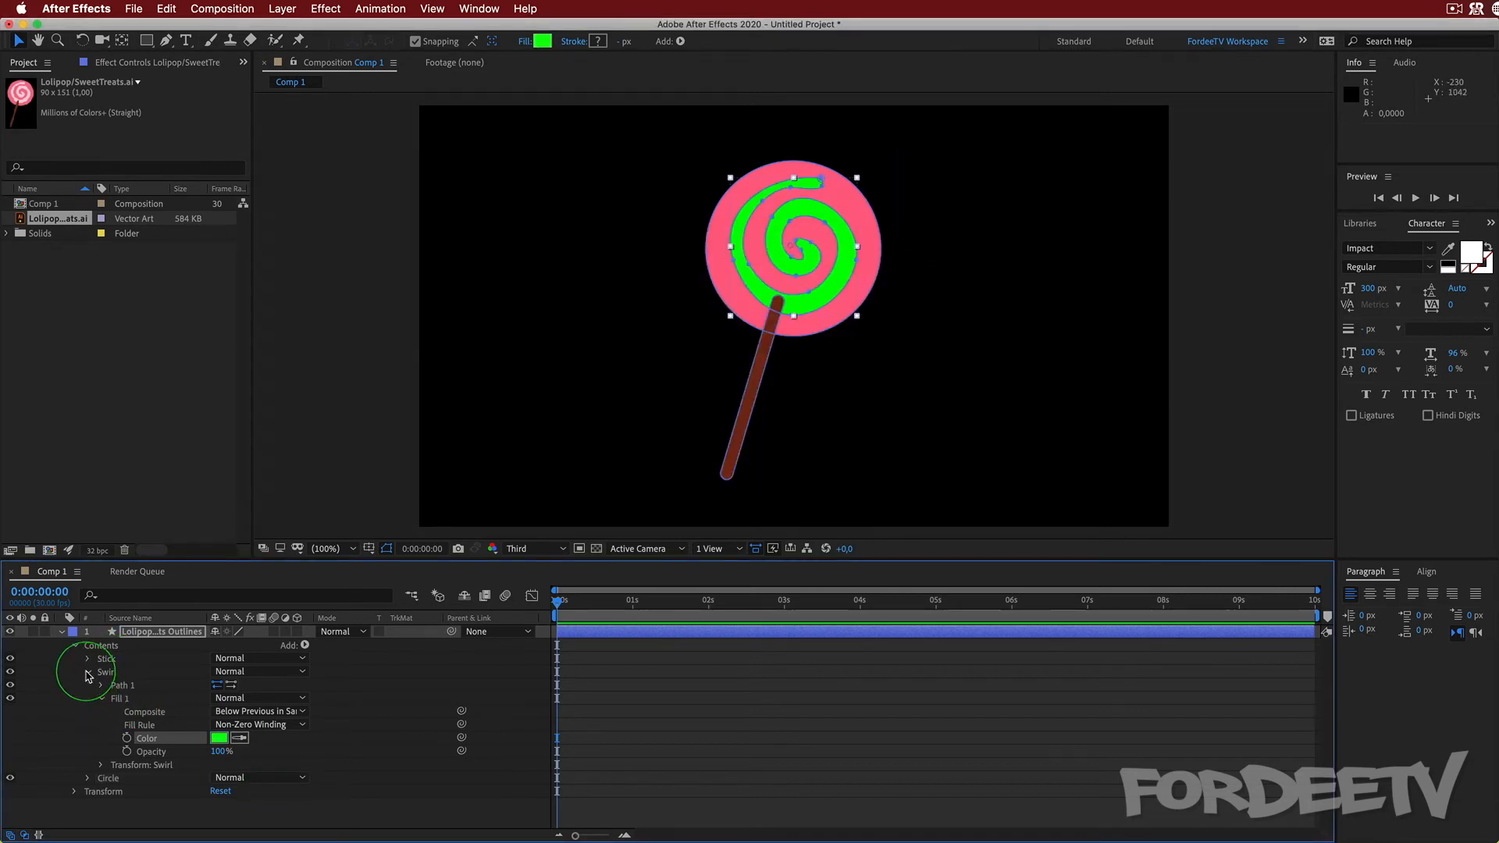
pyautogui.click(87, 672)
# - Set the Swirl group's blend mode to Soft Light
pyautogui.click(88, 685)
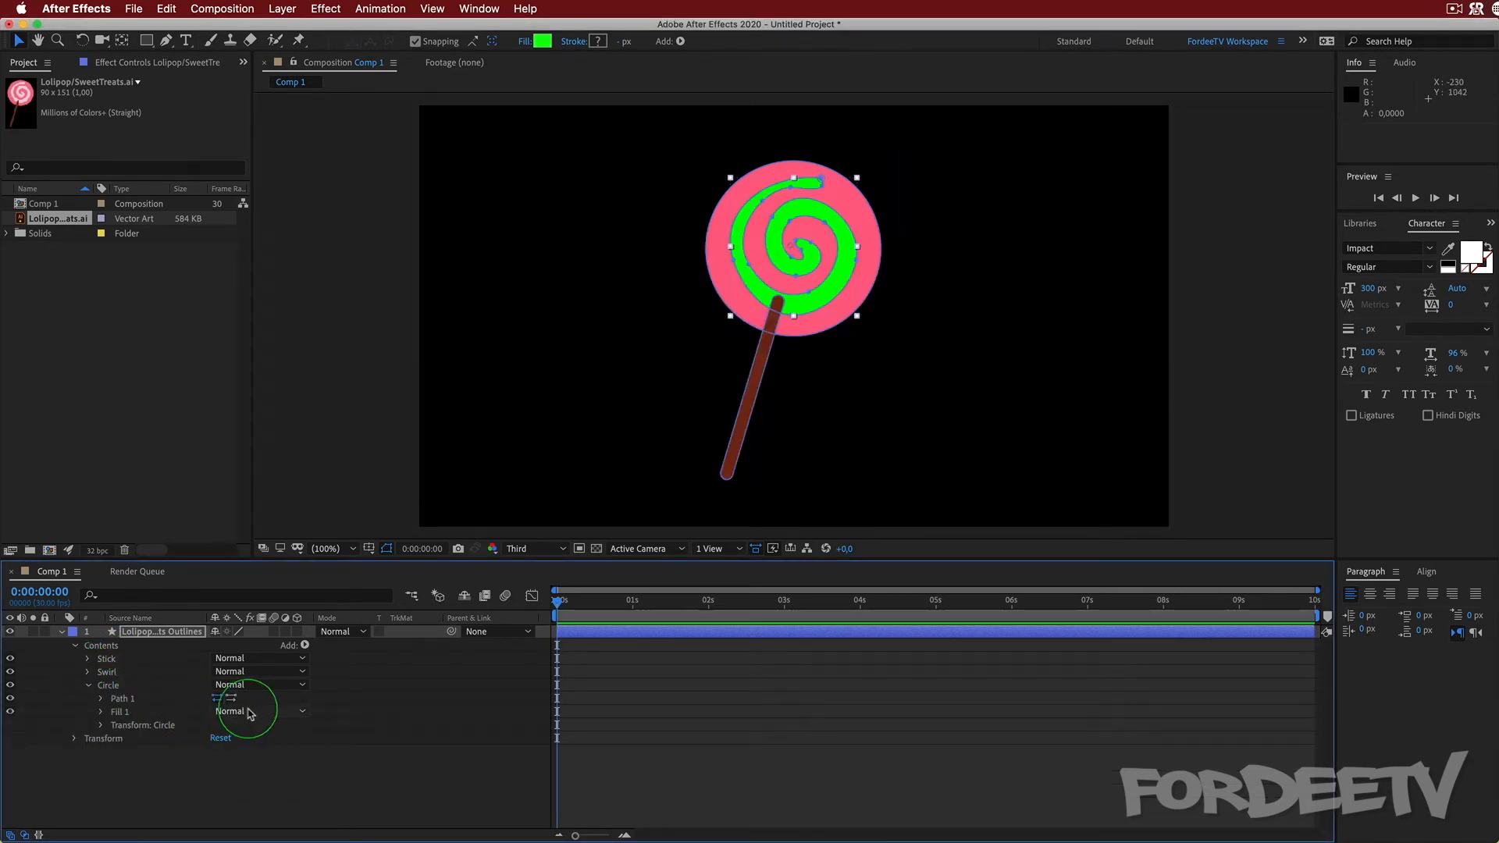
pyautogui.click(235, 711)
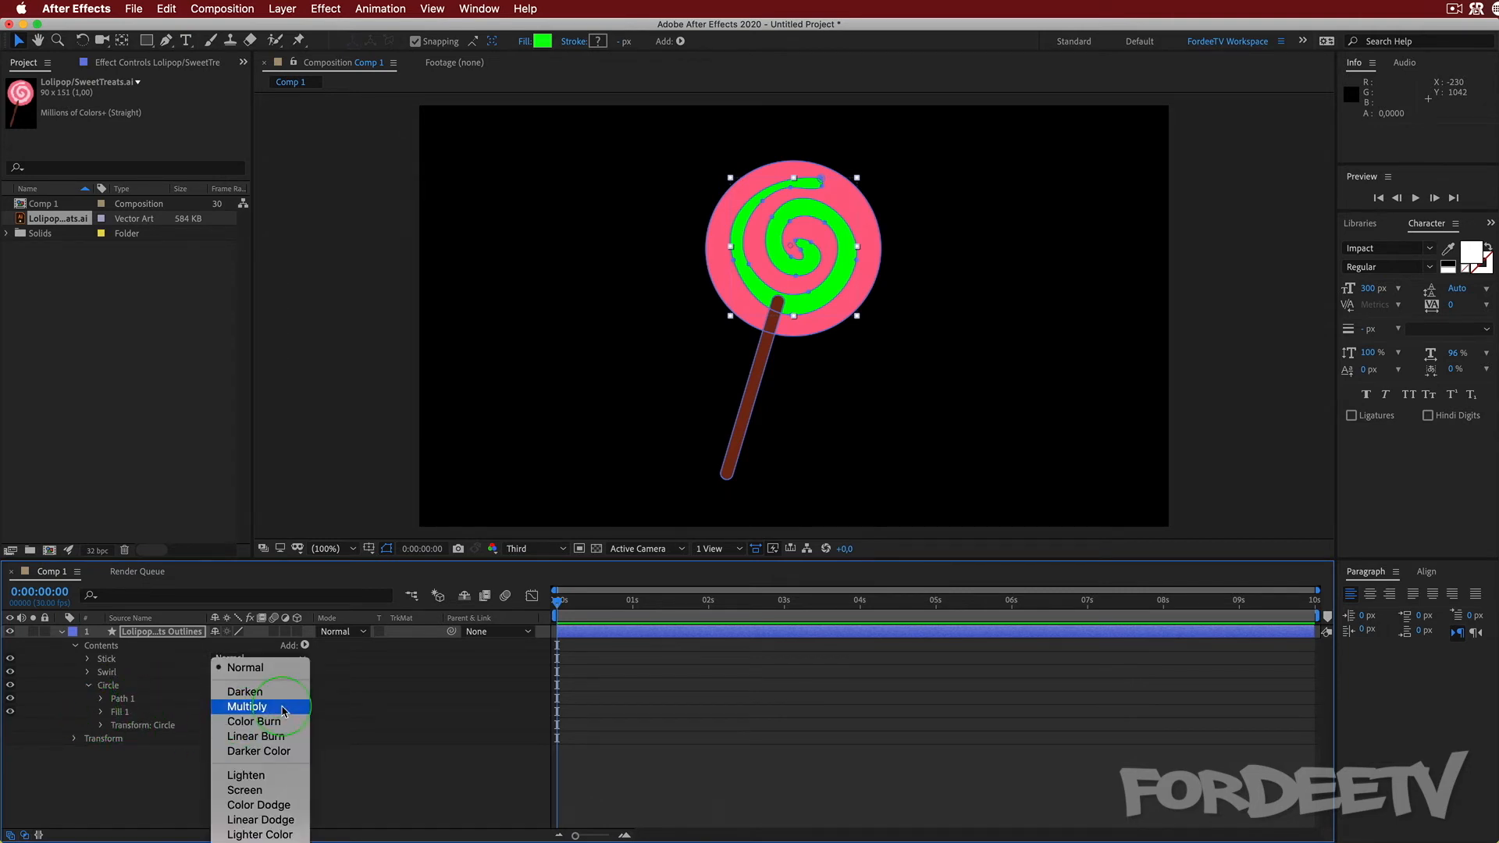
pyautogui.click(128, 706)
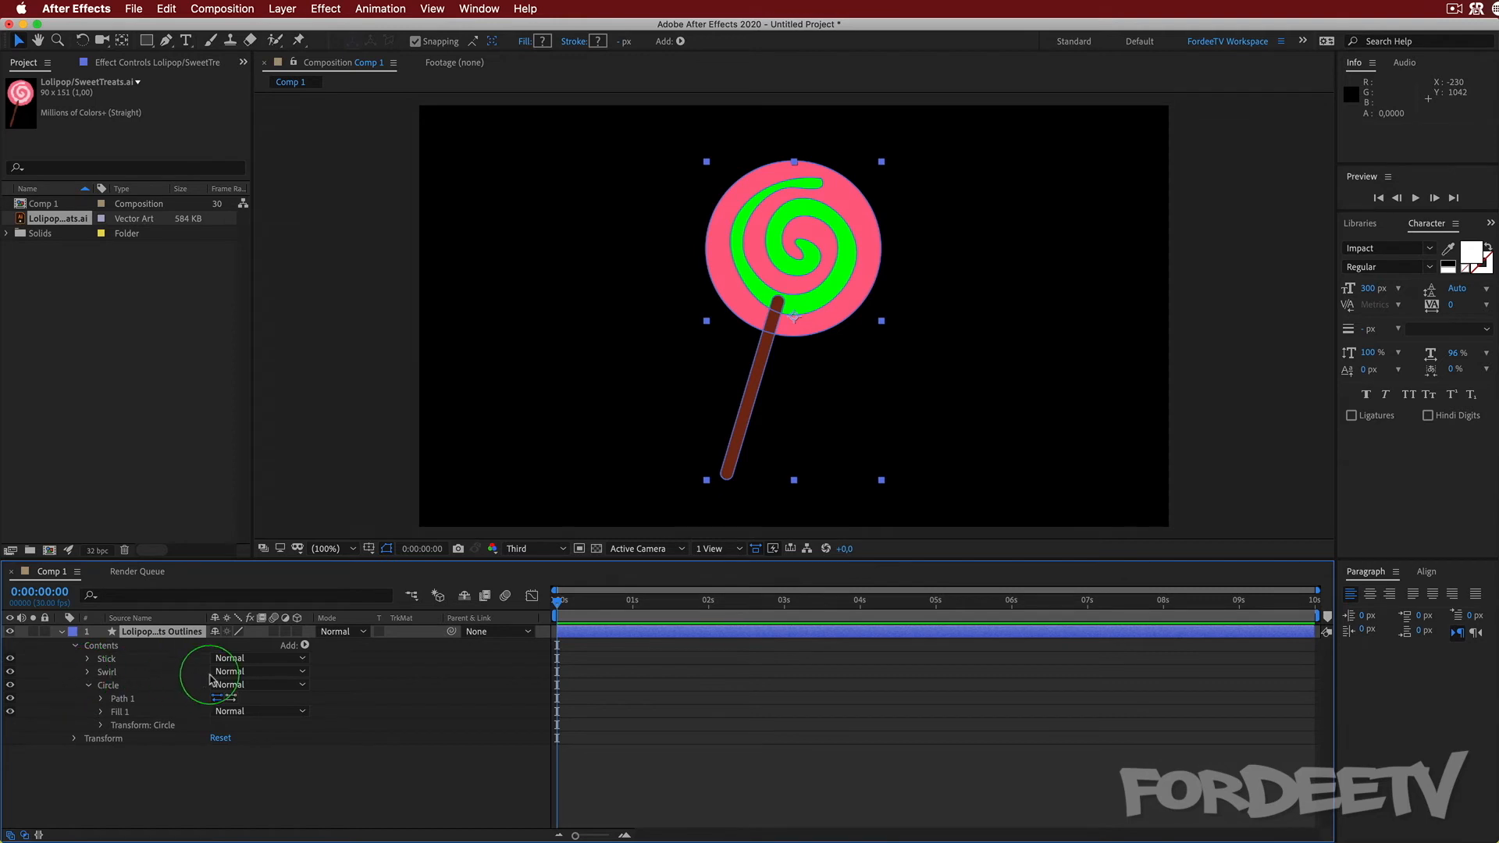
pyautogui.click(234, 685)
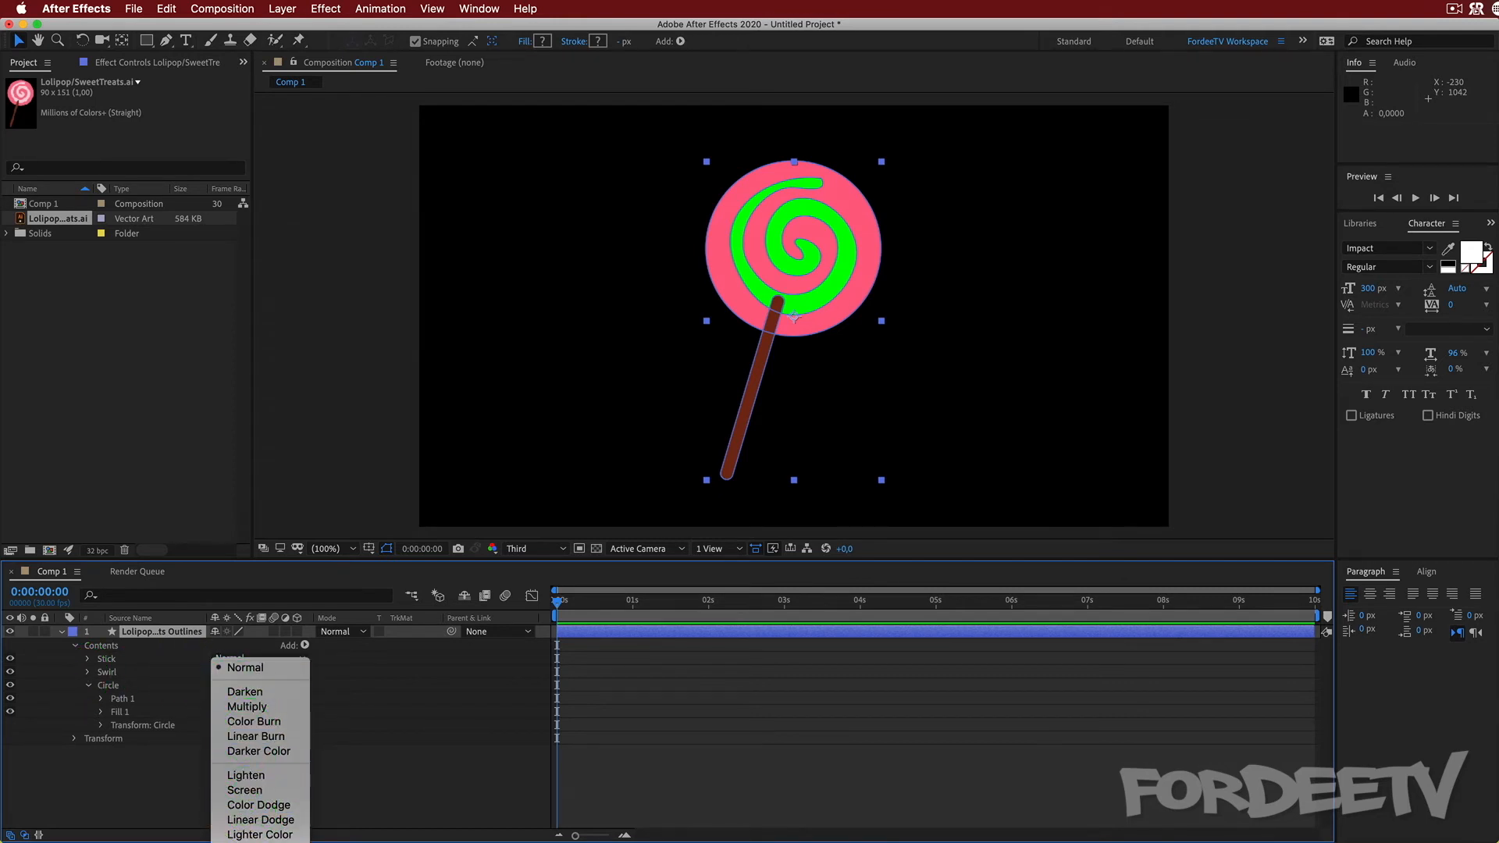
pyautogui.click(295, 786)
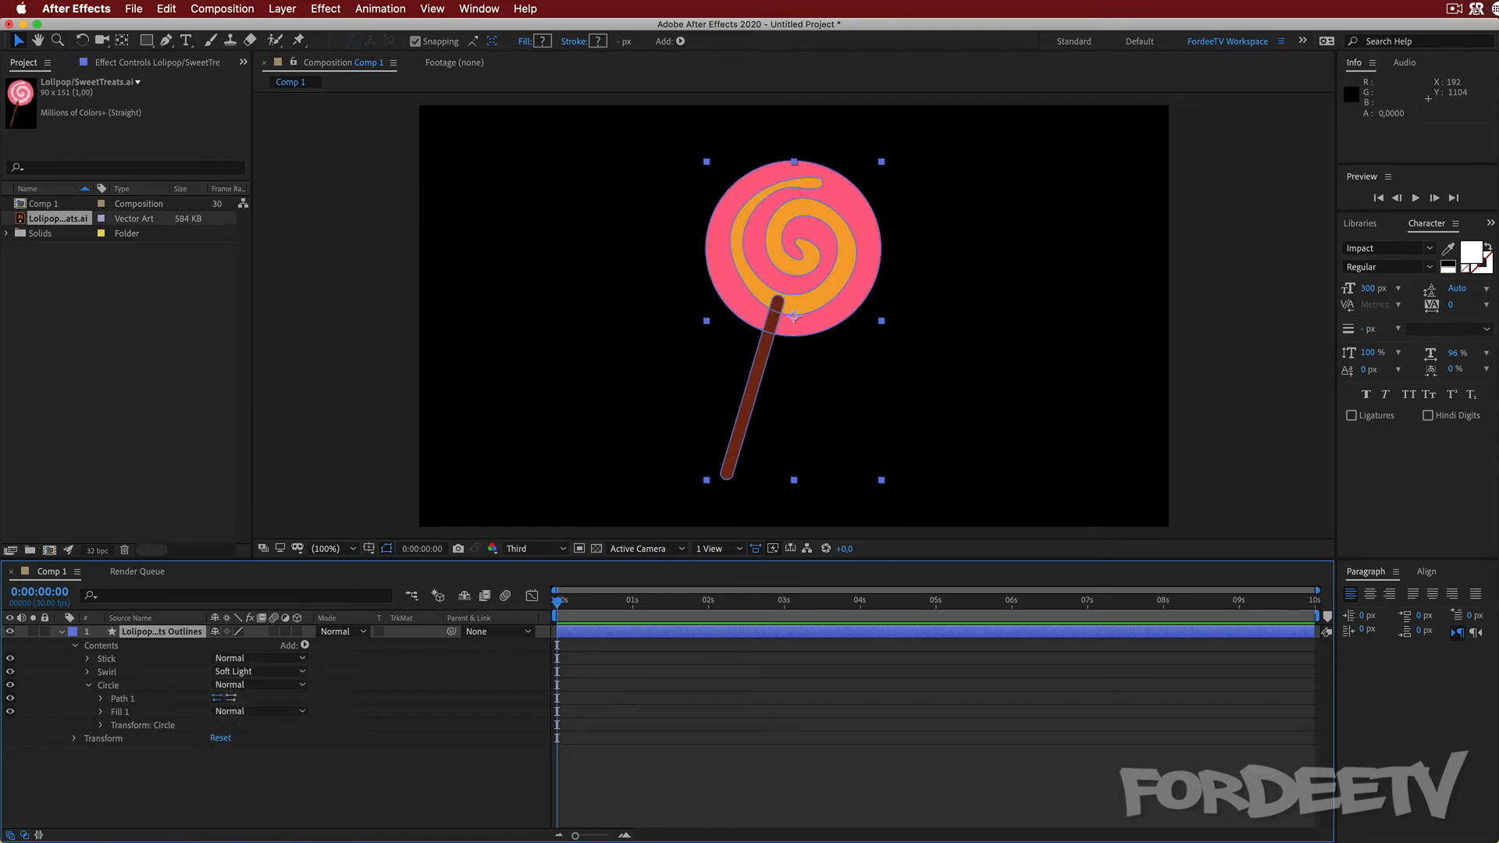
# - Scale the Circle group to 94% in its own transform properties
pyautogui.click(87, 686)
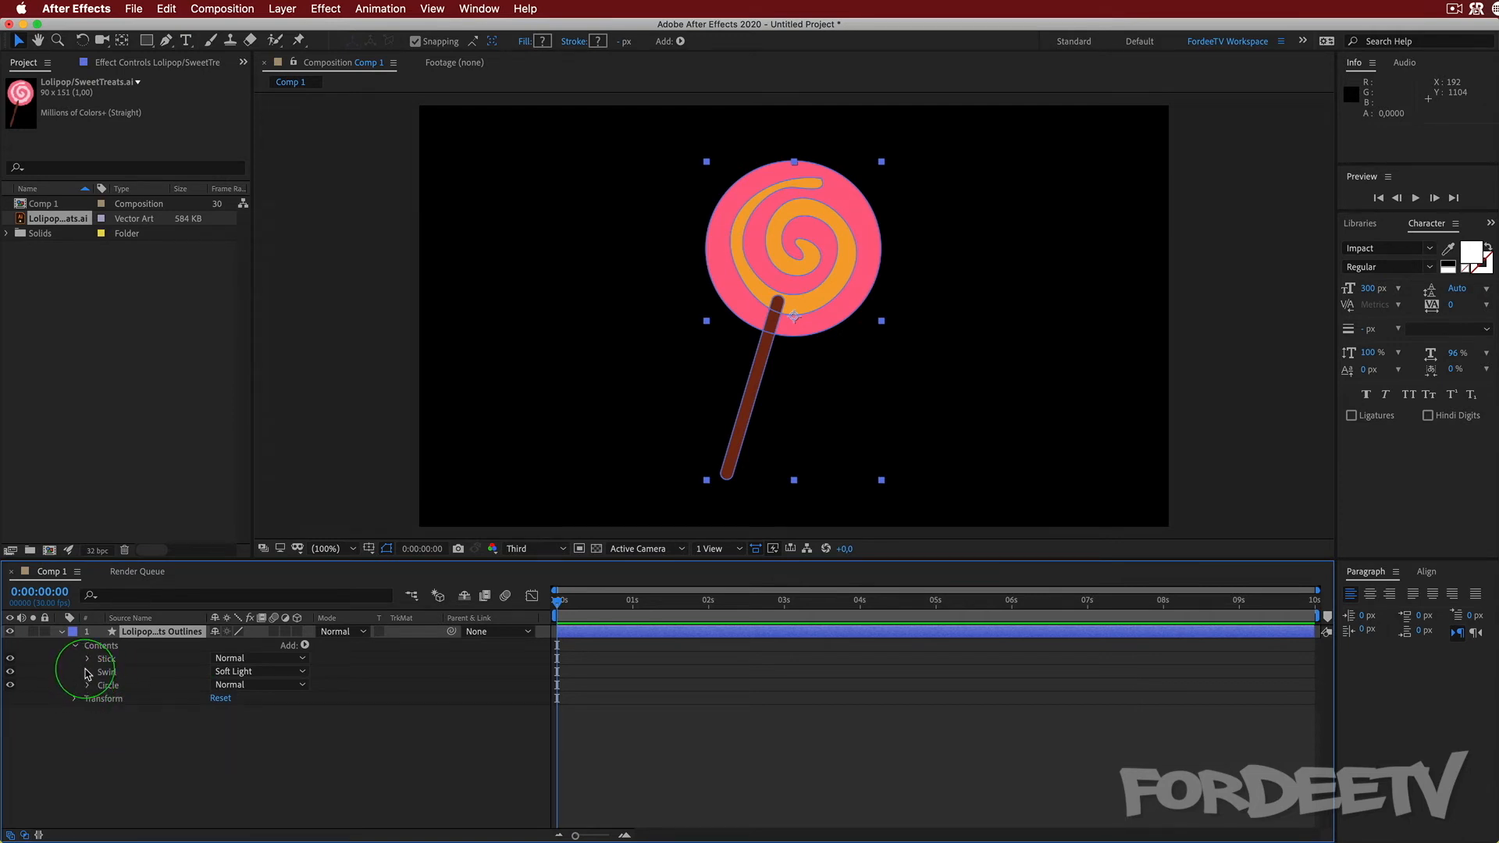
pyautogui.click(87, 685)
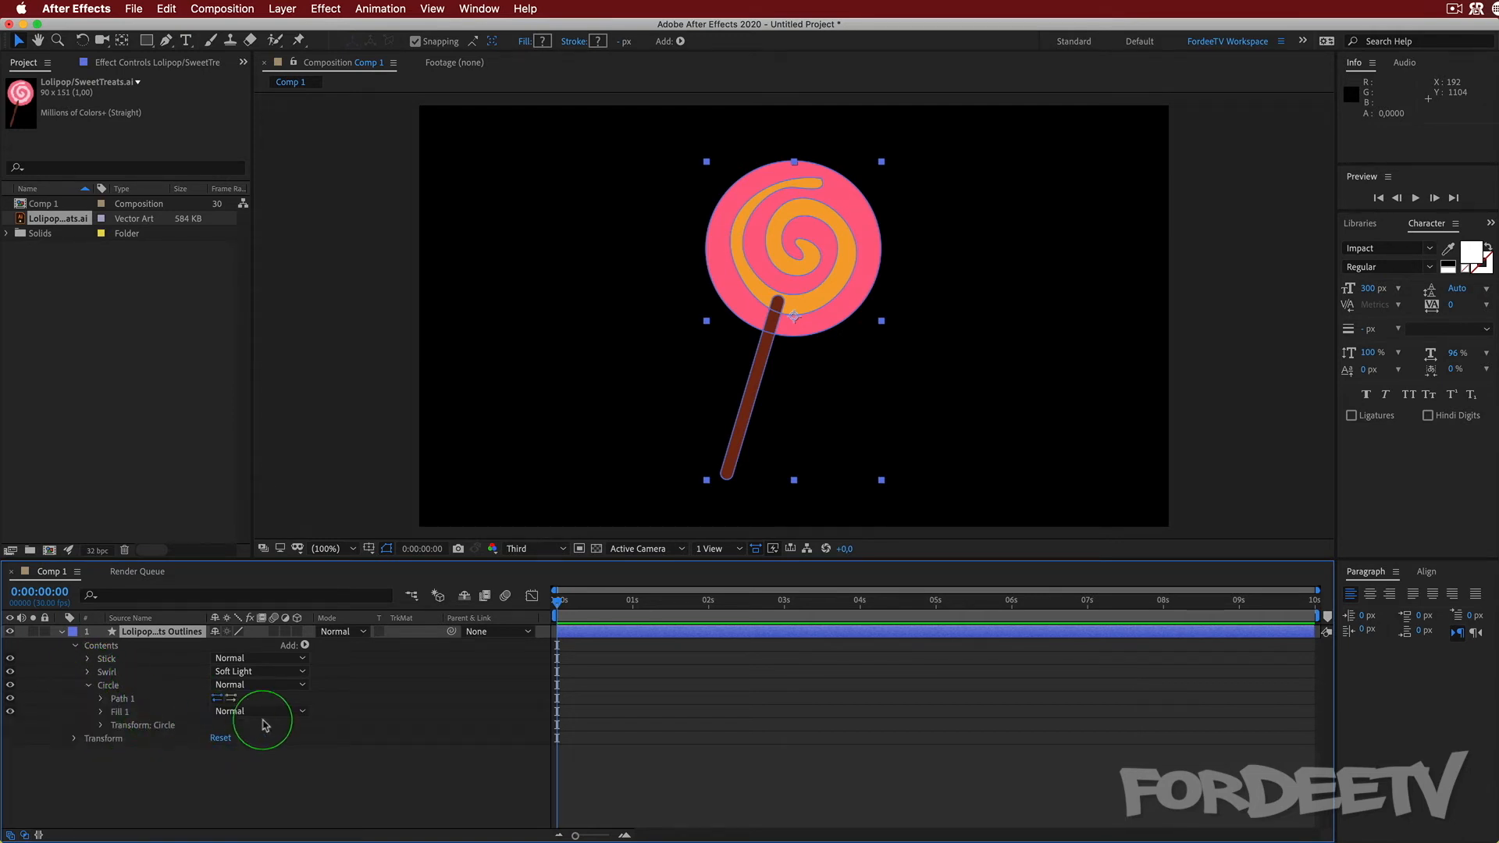
pyautogui.click(99, 727)
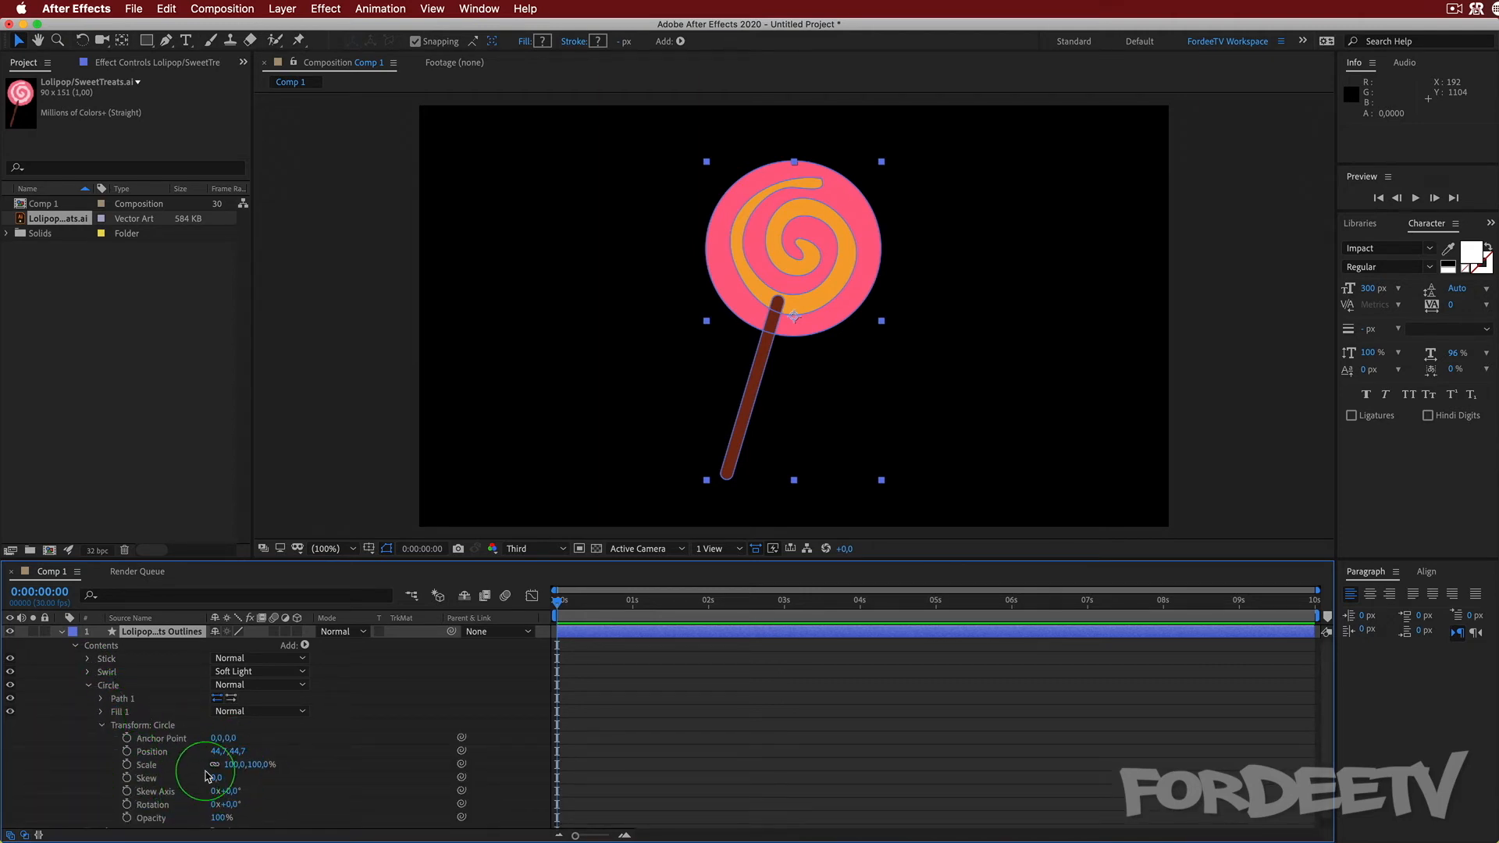
pyautogui.moveTo(231, 764)
pyautogui.mouseDown()
pyautogui.moveTo(332, 776)
pyautogui.moveTo(206, 777)
pyautogui.moveTo(268, 780)
pyautogui.moveTo(220, 779)
pyautogui.moveTo(250, 787)
pyautogui.mouseUp()
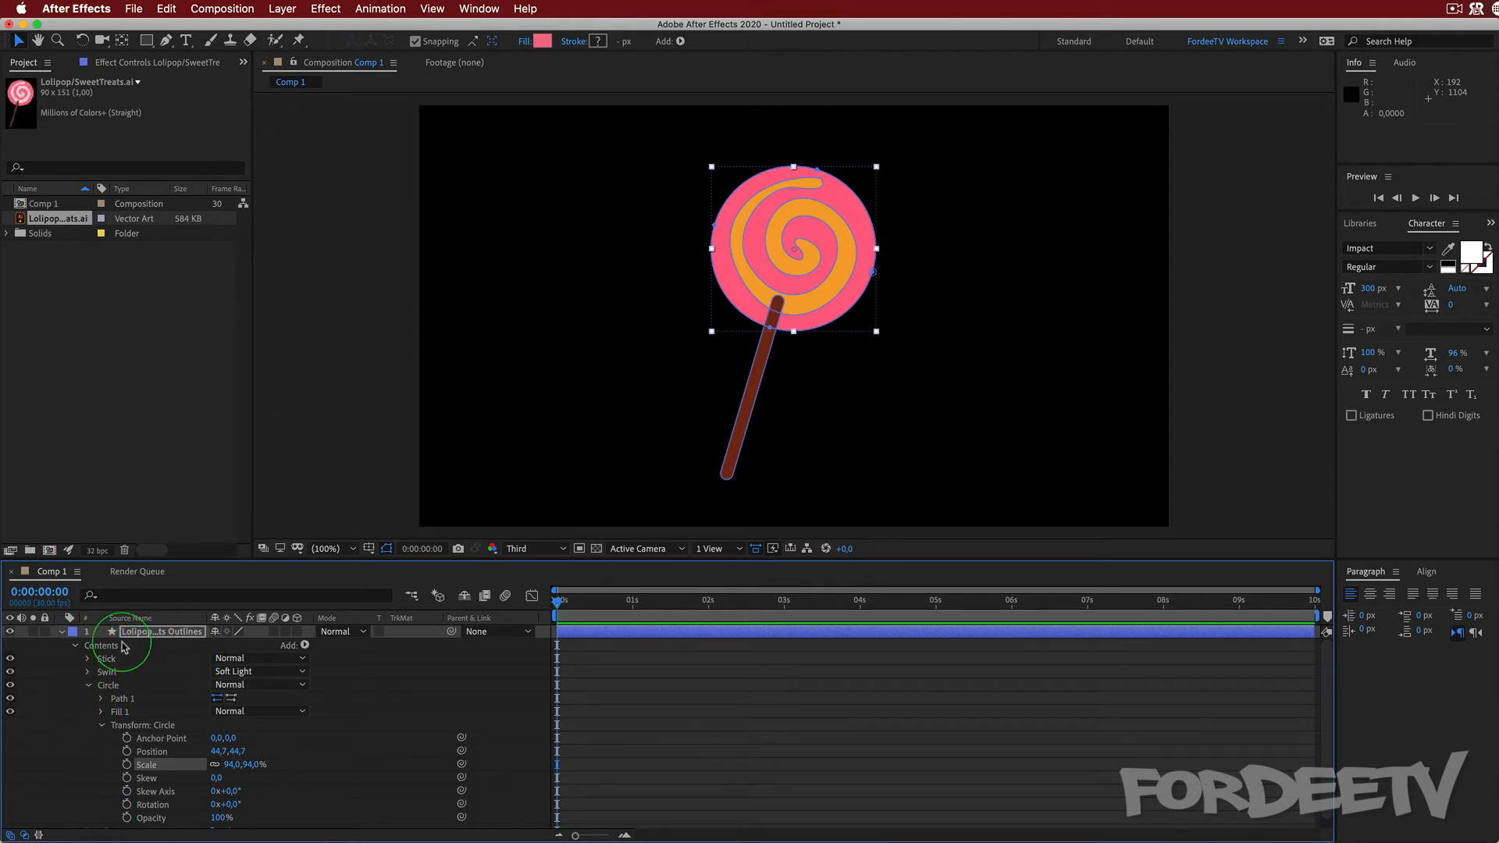
# - Scale the whole lollipop shape layer to 672% and set its rotation to -358°
pyautogui.click(74, 648)
pyautogui.click(74, 661)
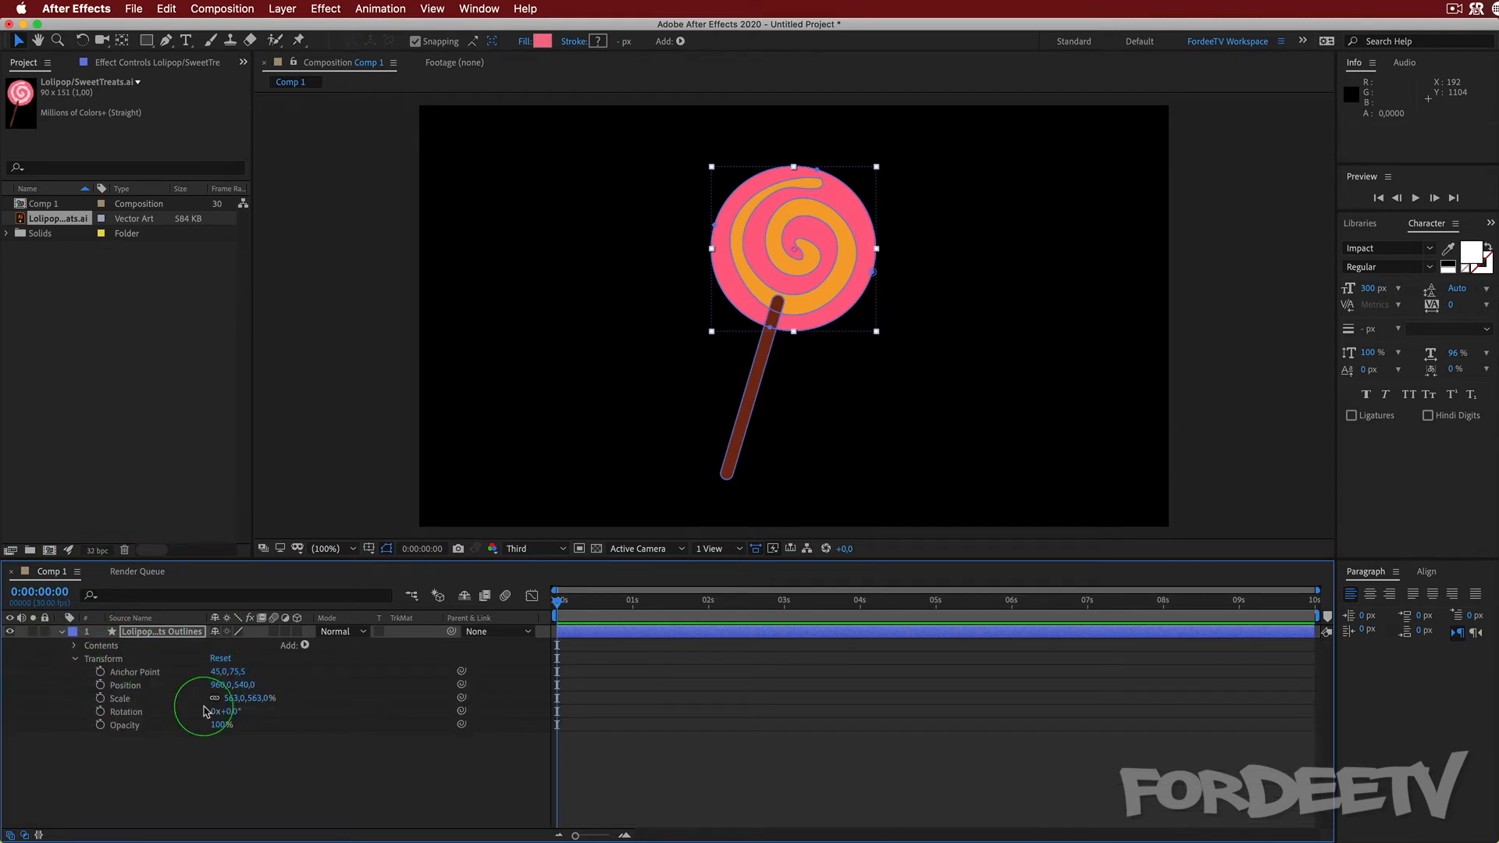
pyautogui.click(238, 698)
pyautogui.moveTo(238, 698); pyautogui.dragTo(335, 696)
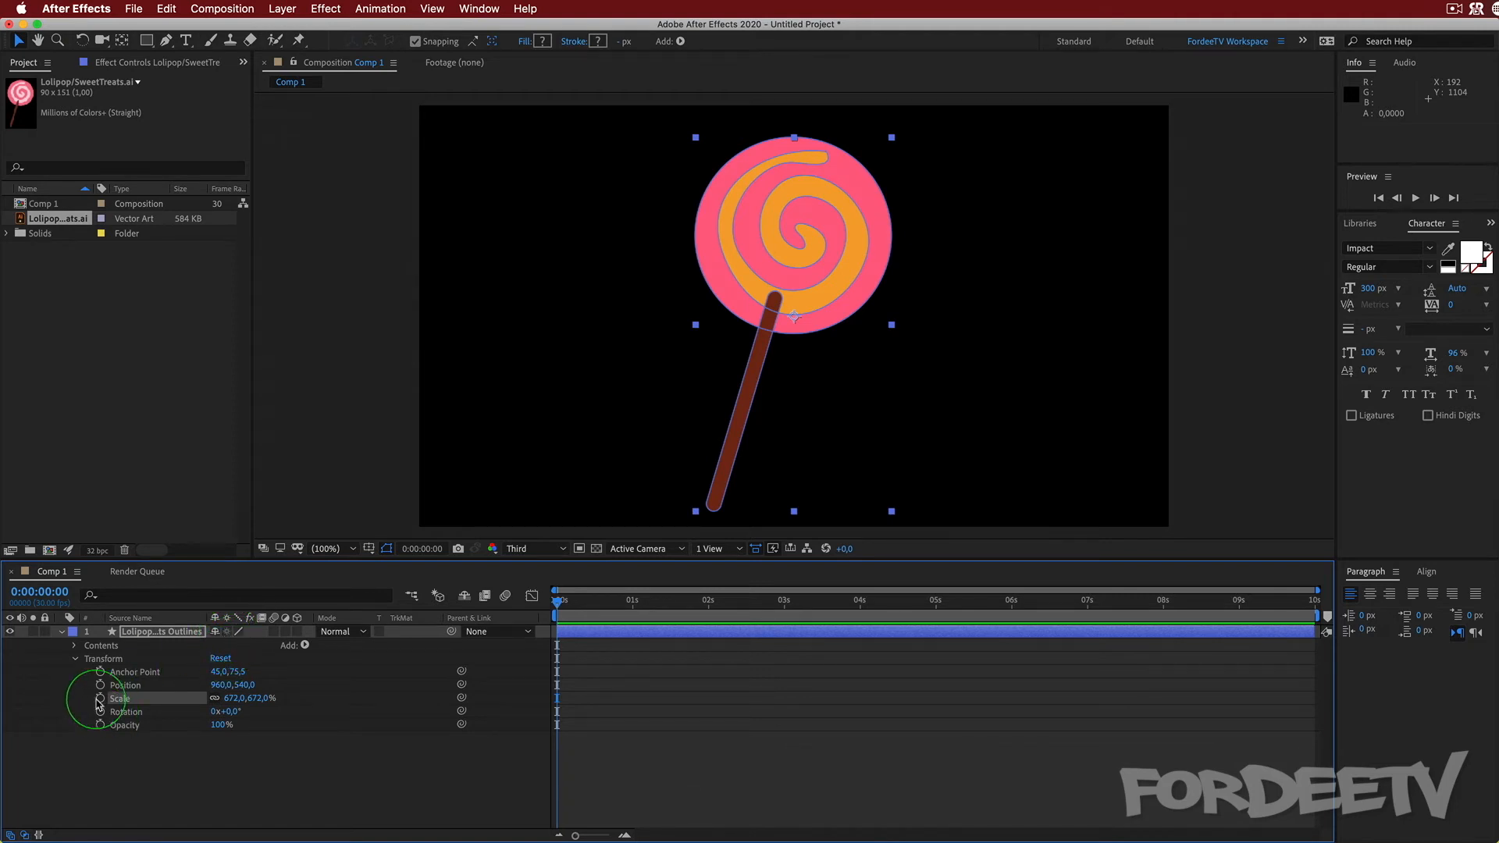
pyautogui.click(224, 632)
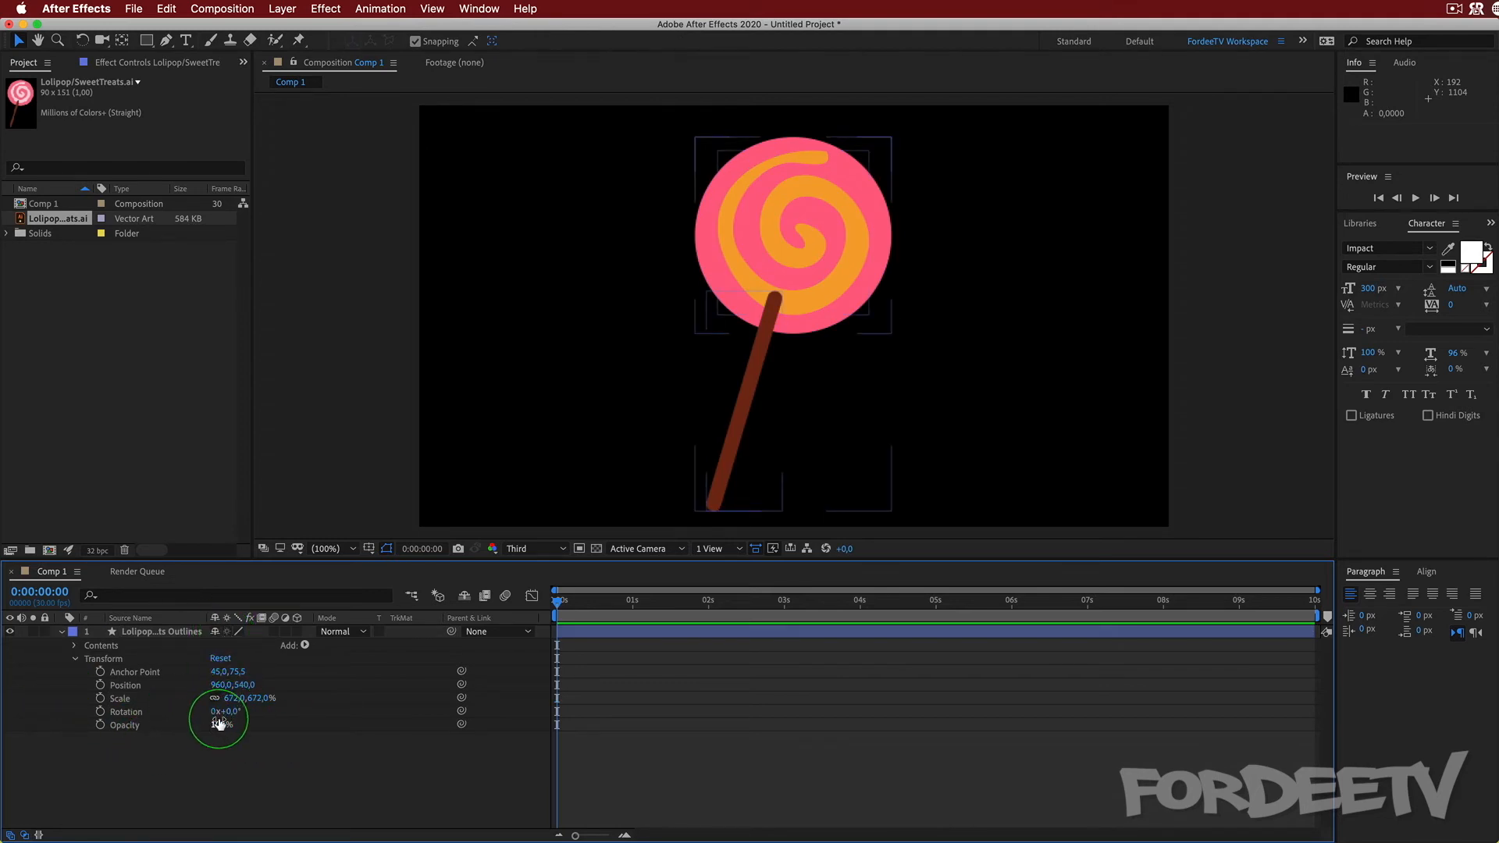
pyautogui.moveTo(227, 712); pyautogui.dragTo(0, 842)
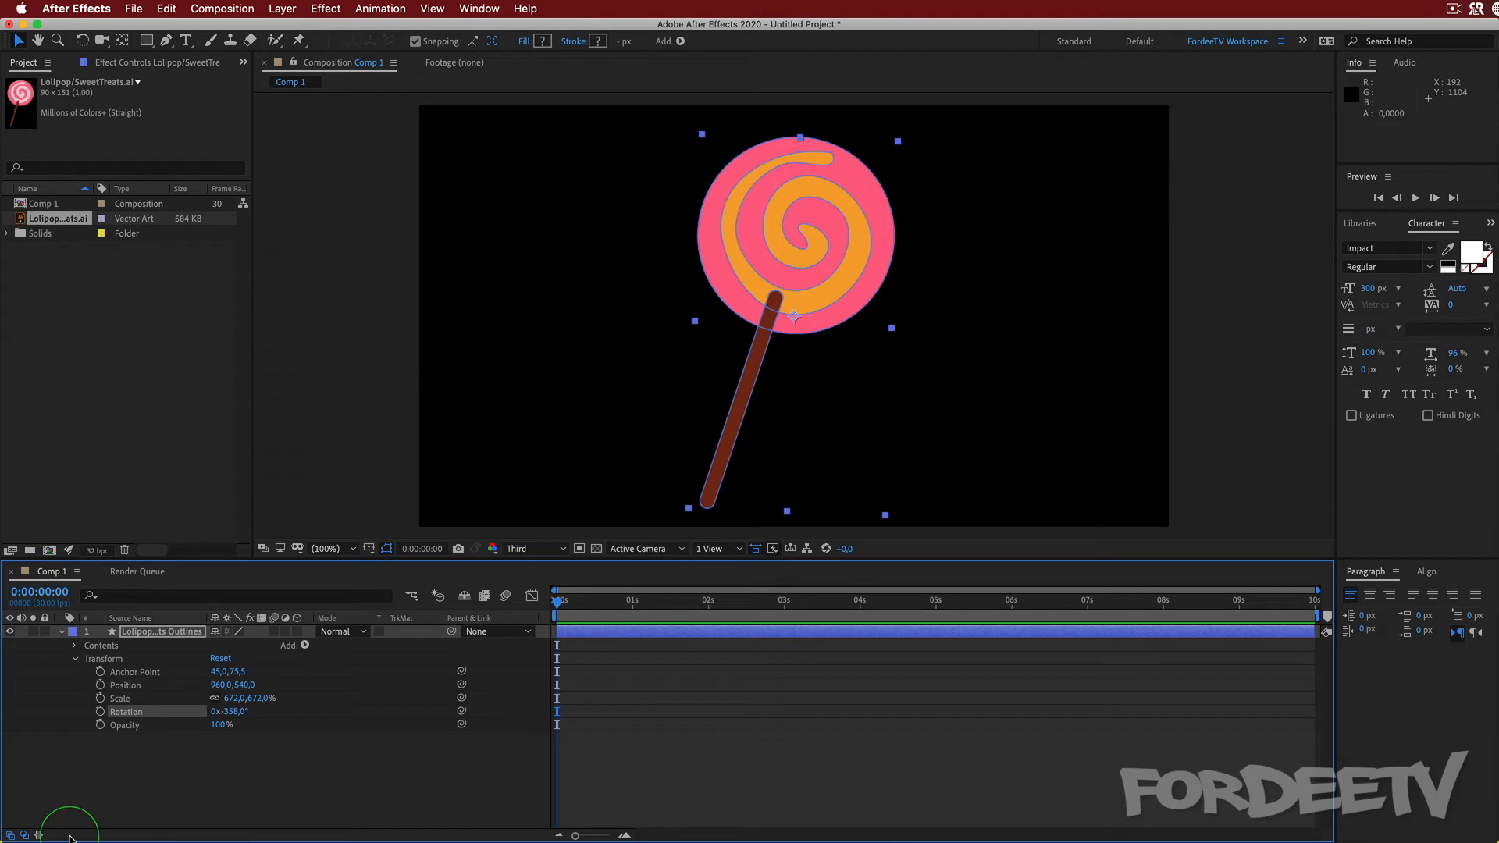
# - Delete the lollipop shape layer from Comp 1 and remove the lollipop Illustrator file from the project
pyautogui.click(164, 634)
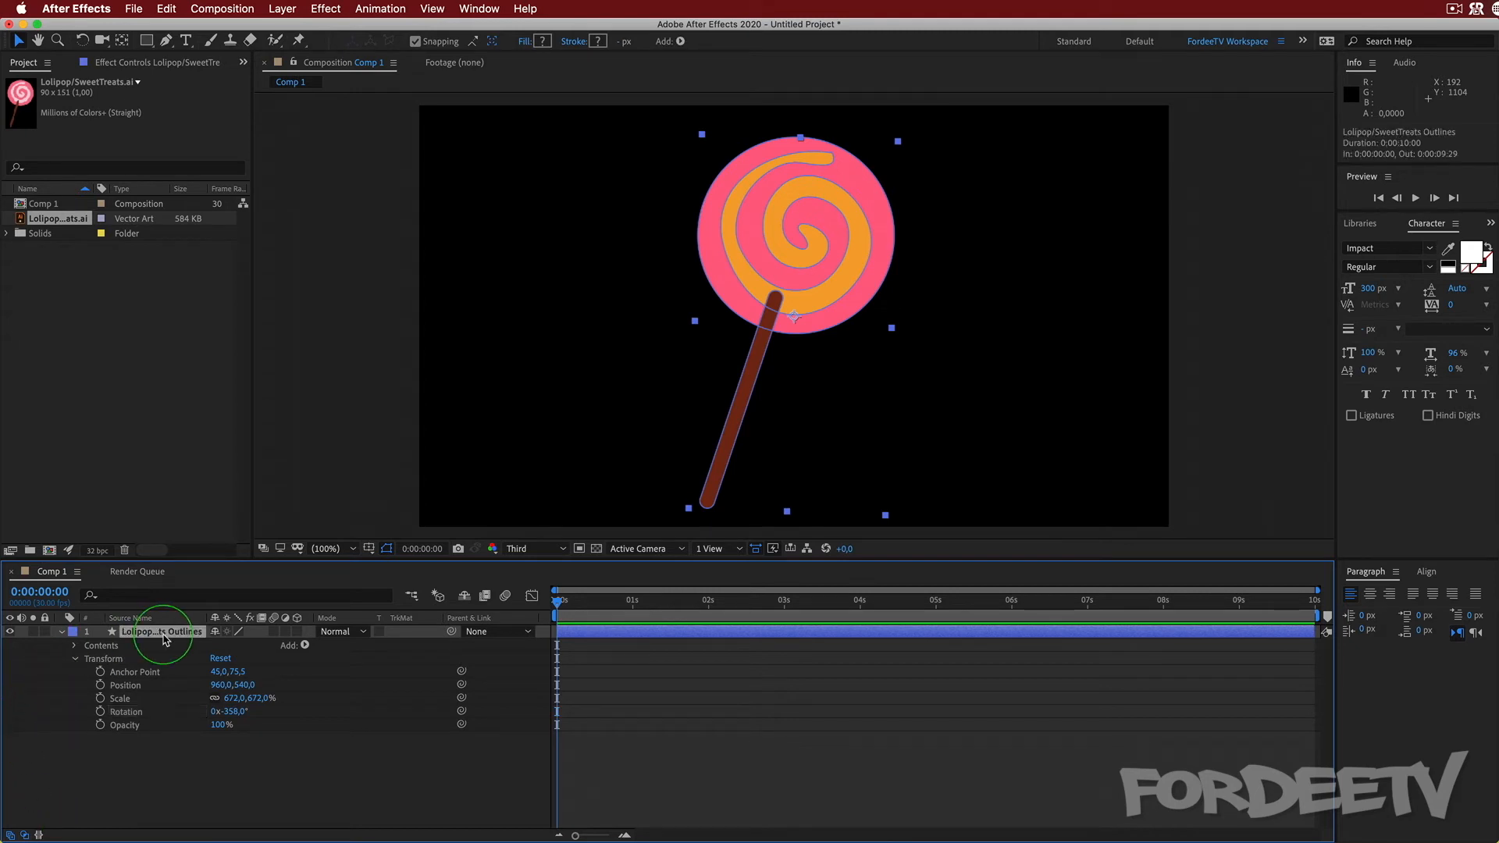
pyautogui.press('Delete')
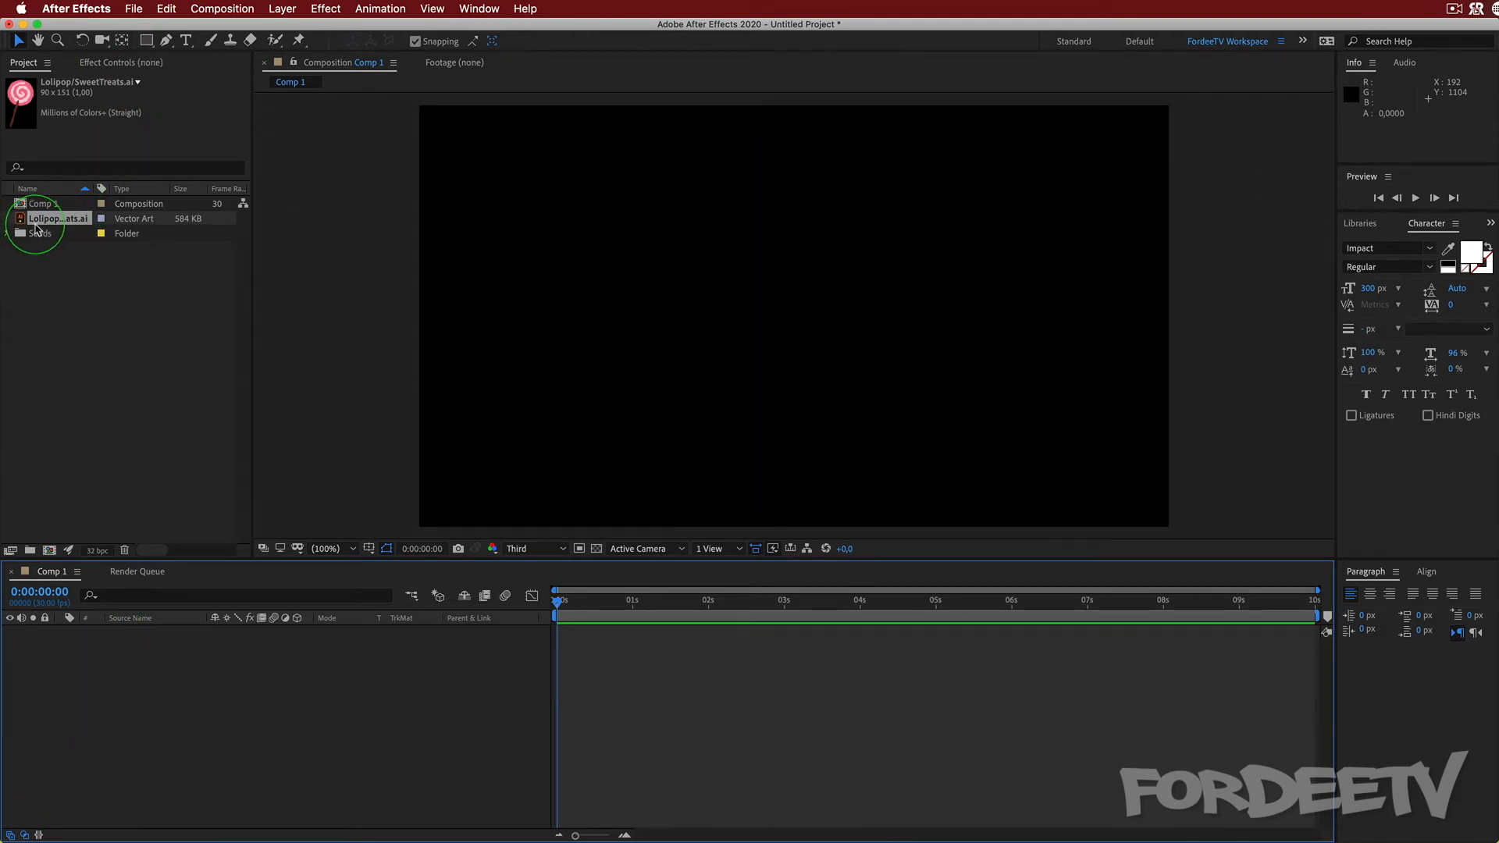
pyautogui.press('Delete')
pyautogui.click(126, 299)
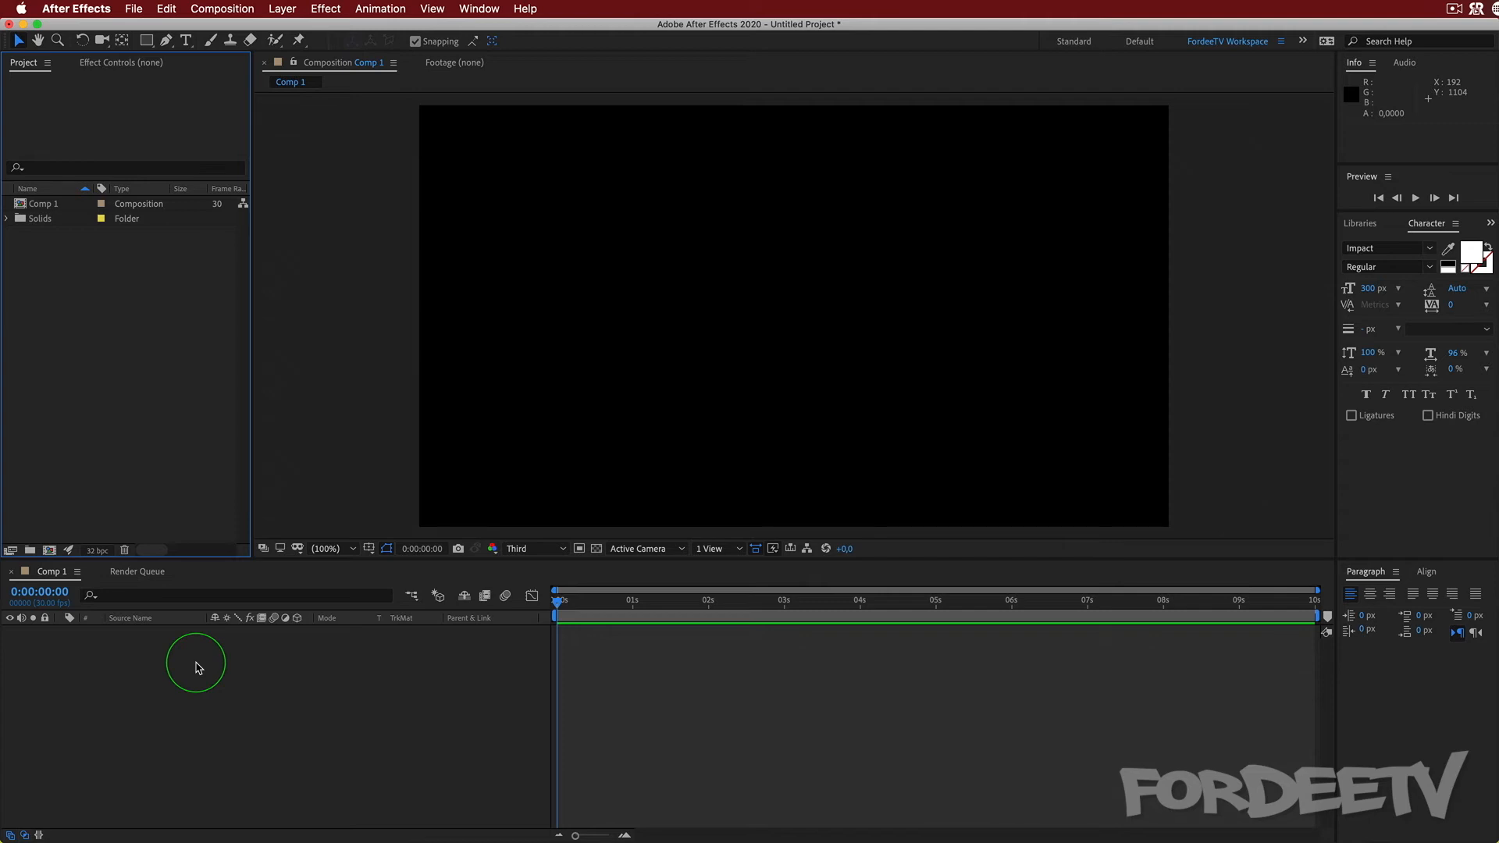
# - Switch to Photoshop and enclose the second ghost of the second row in ghost.ai with a Polygonal Lasso selection
pyautogui.press('super+Tab')
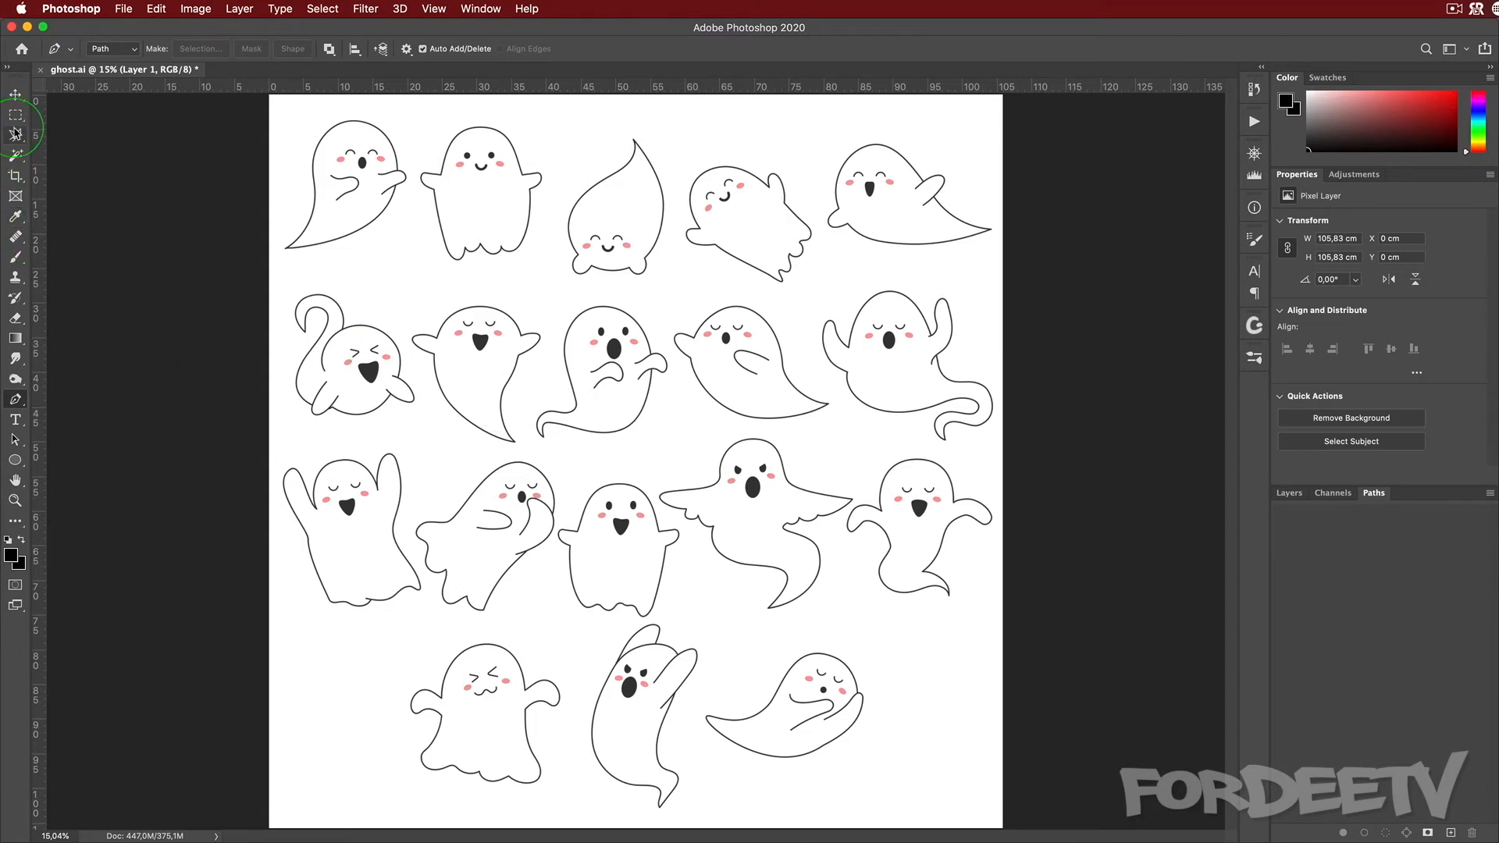
pyautogui.click(13, 138)
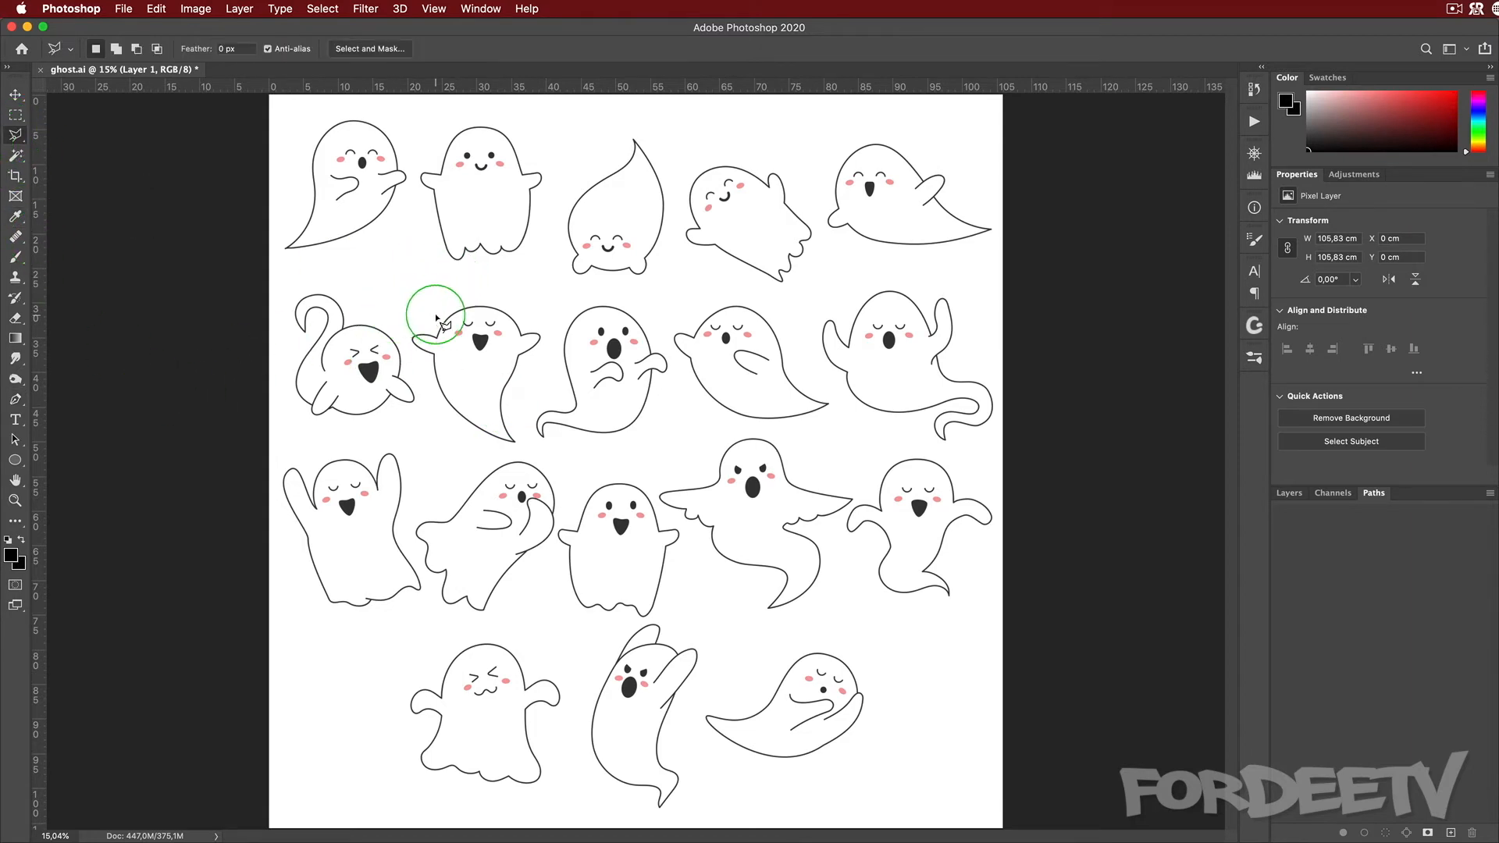
pyautogui.click(408, 317)
pyautogui.click(471, 273)
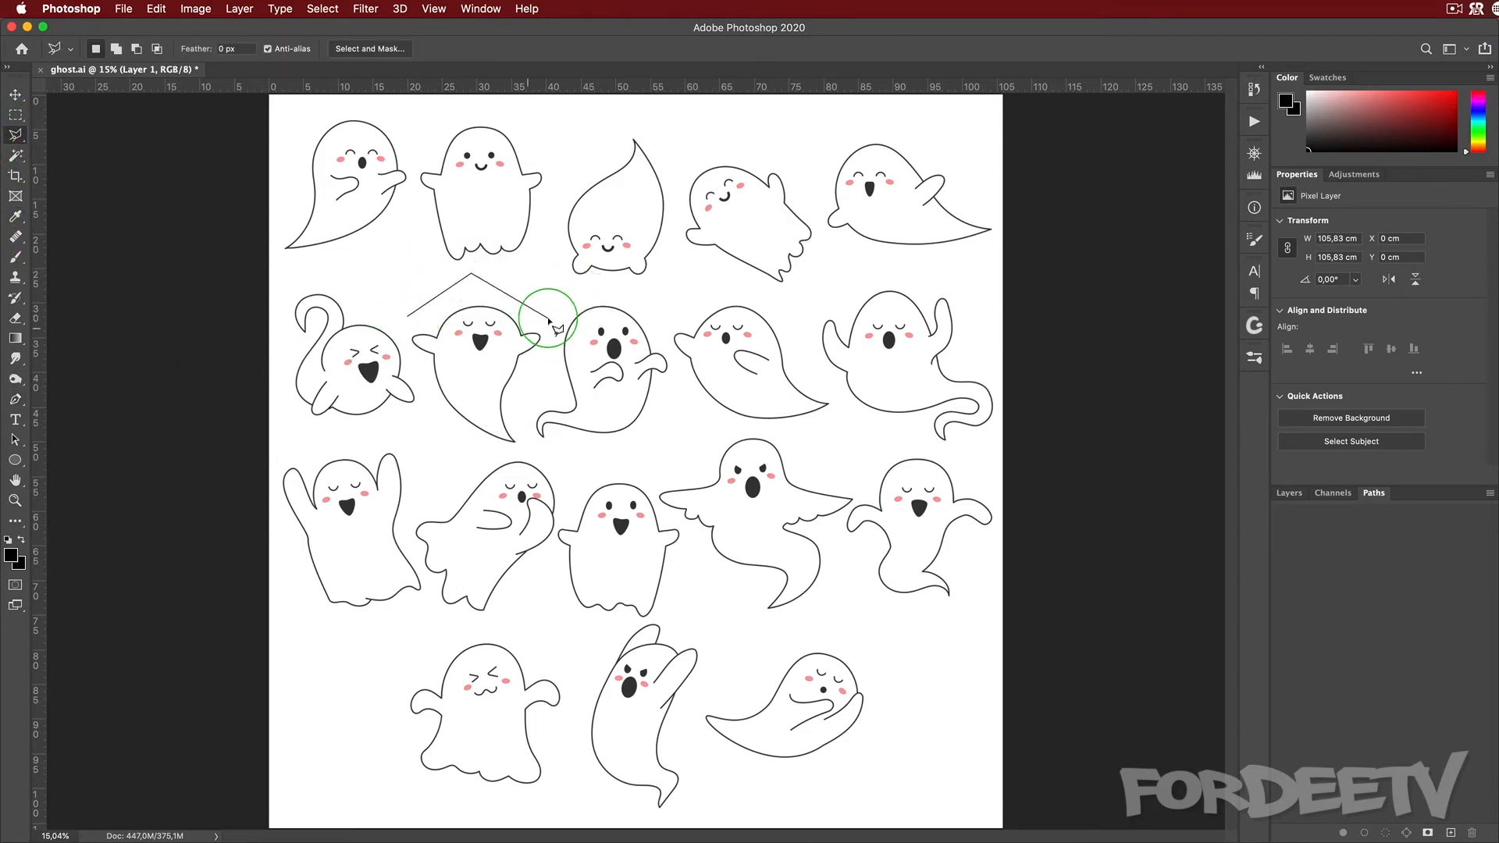
pyautogui.click(550, 320)
pyautogui.click(554, 351)
pyautogui.click(528, 412)
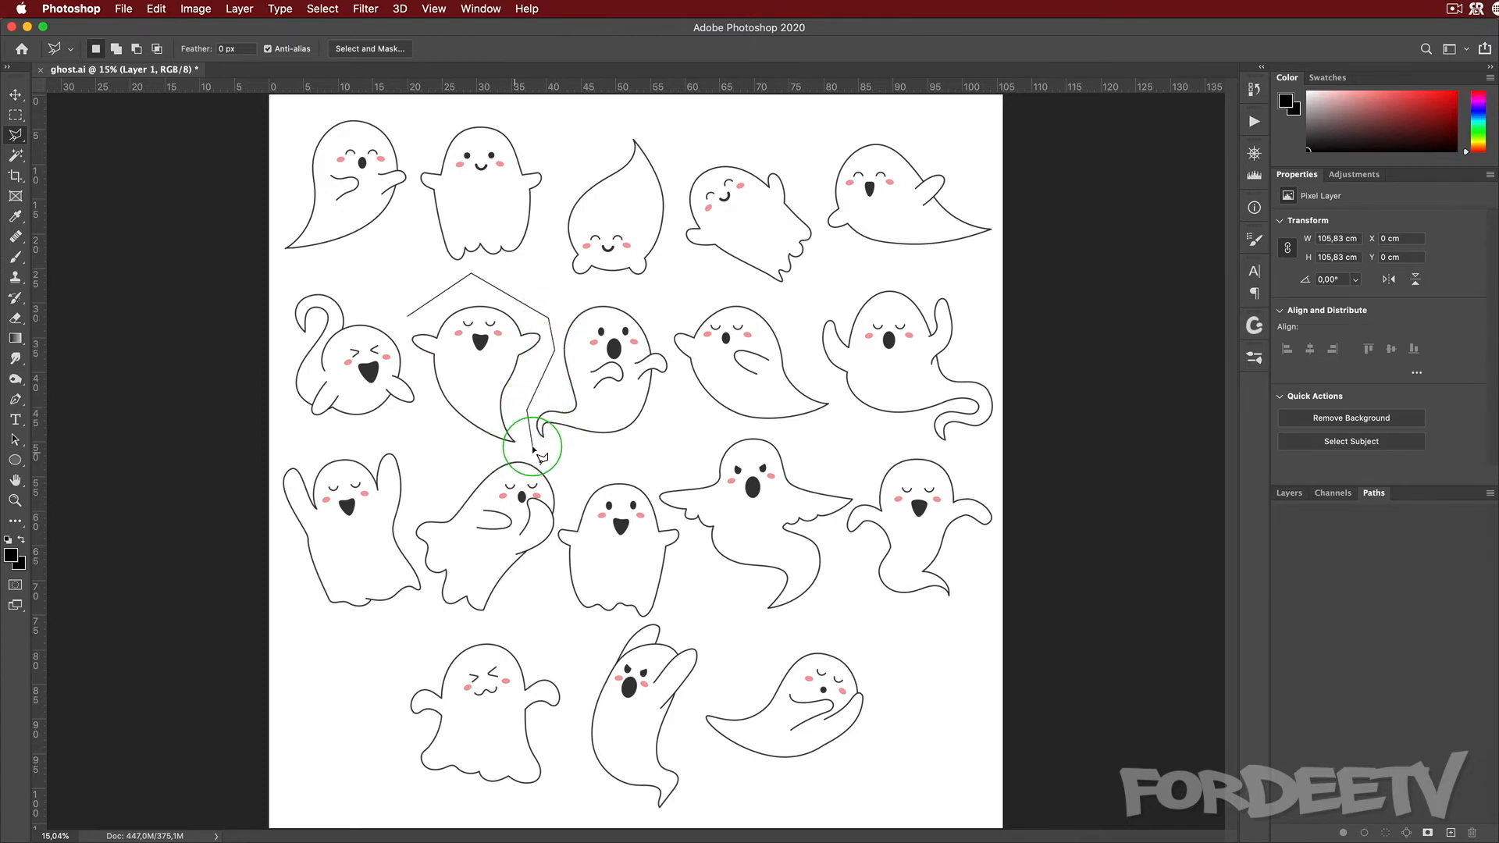
pyautogui.click(528, 446)
pyautogui.click(452, 447)
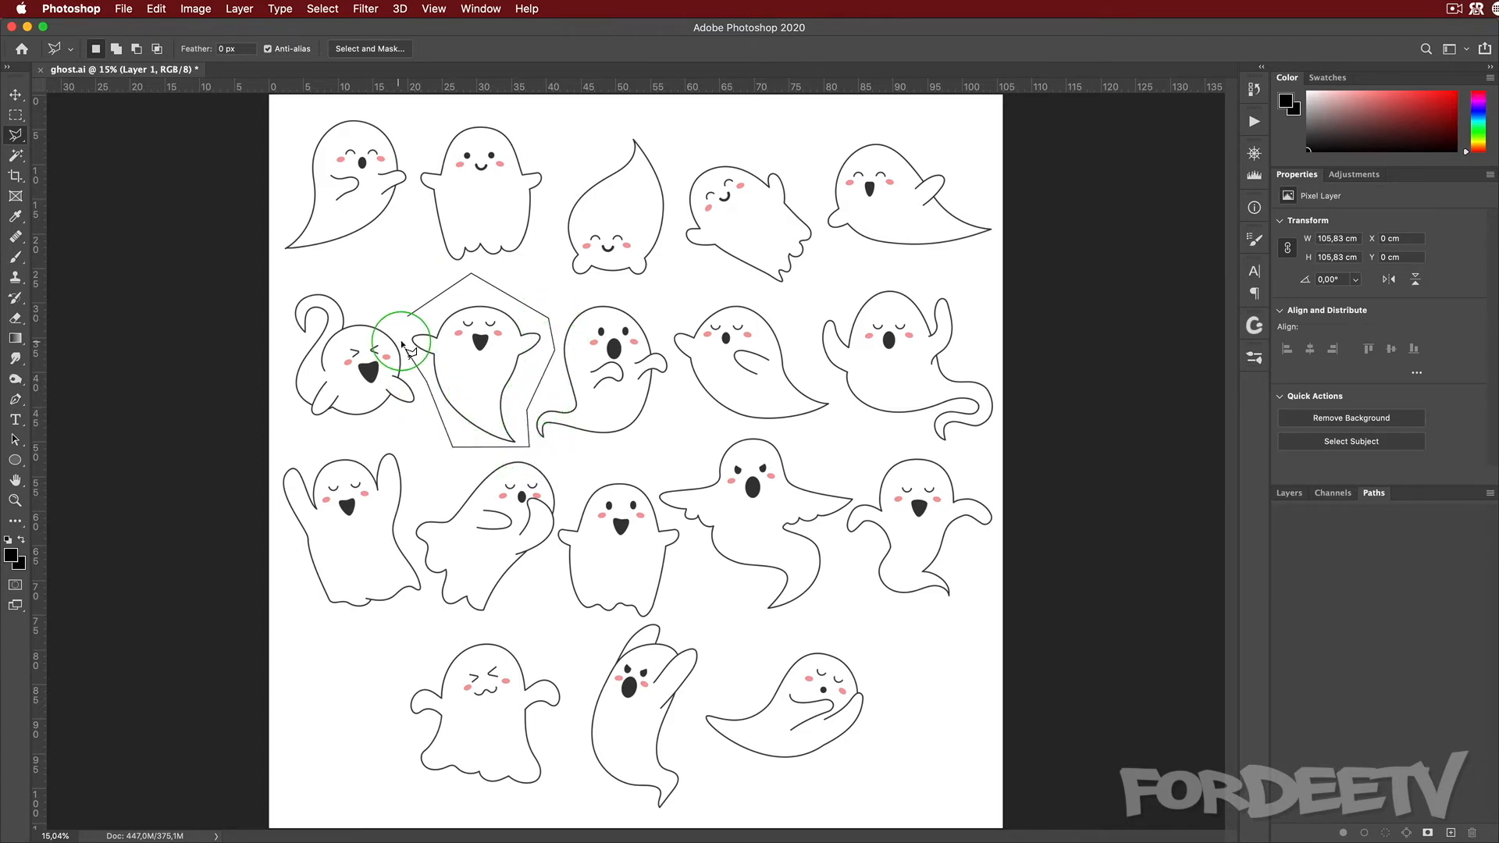
pyautogui.click(408, 318)
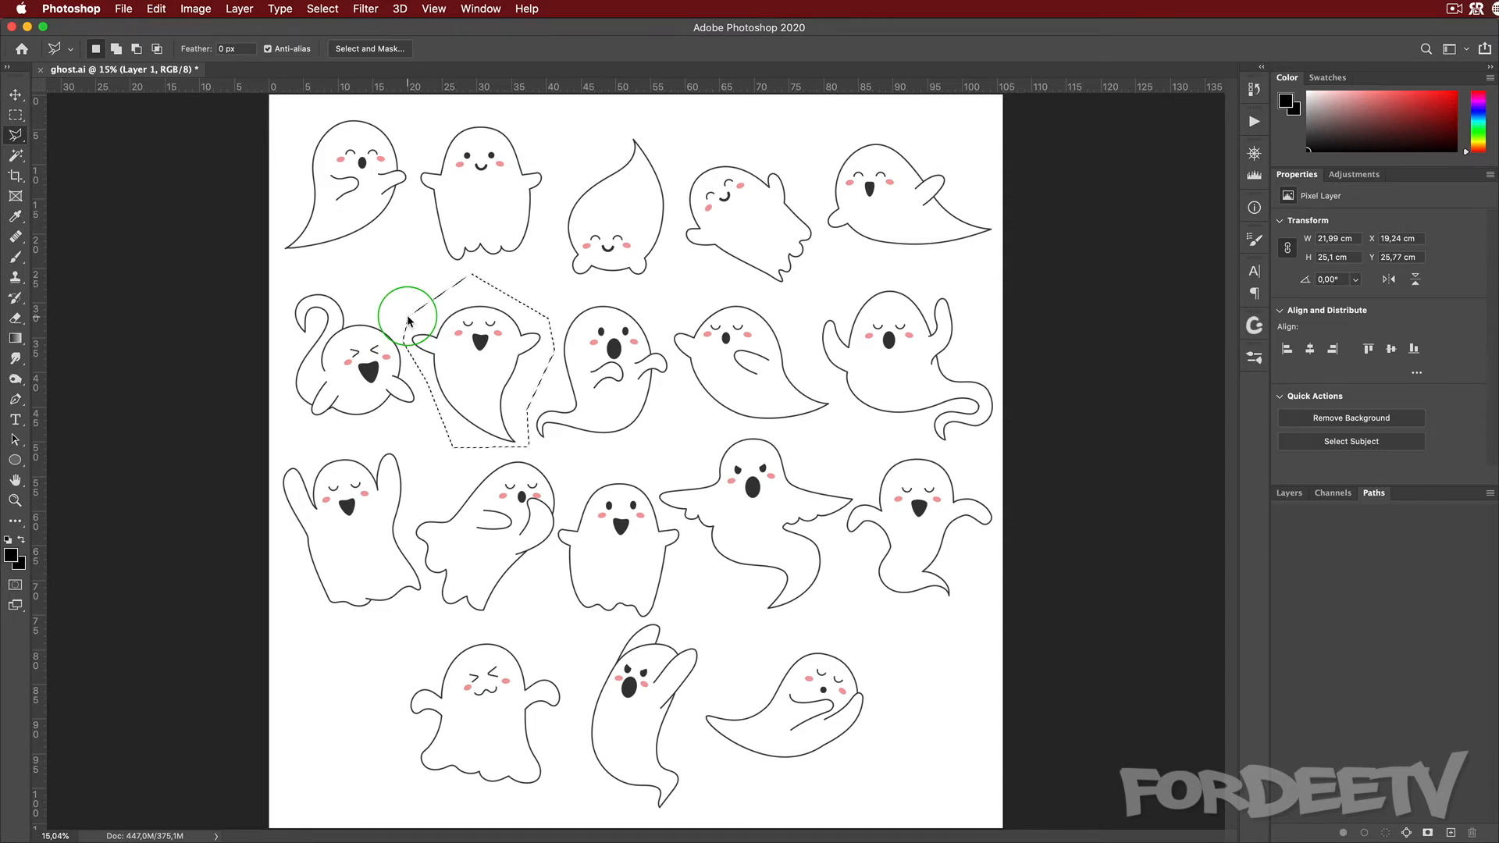
# - Copy the selected ghost into a new 2597 x 2964 px document based on the Clipboard preset
pyautogui.press('super+n')
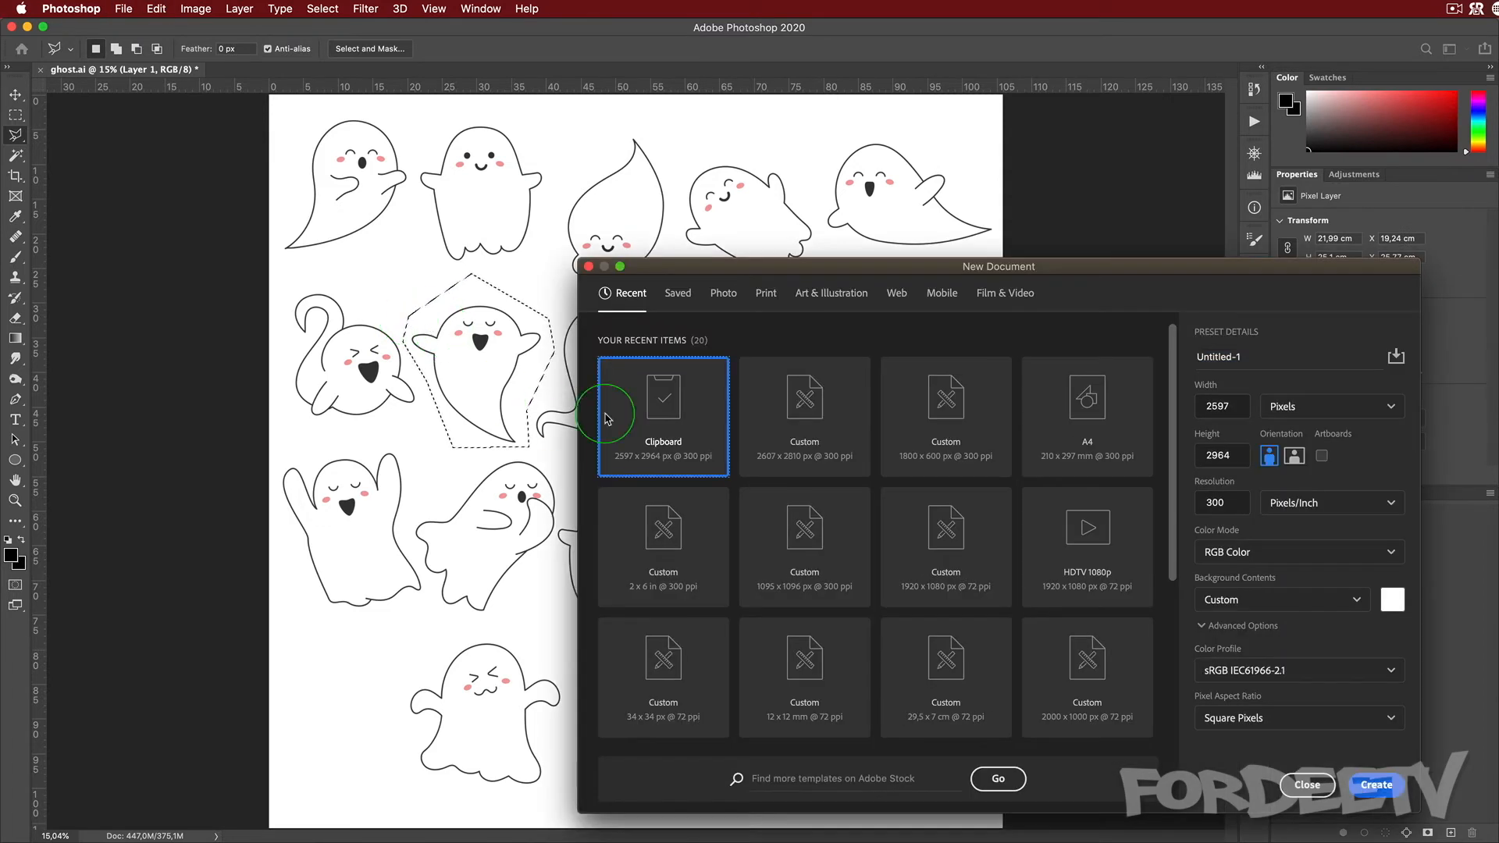
pyautogui.doubleClick(660, 428)
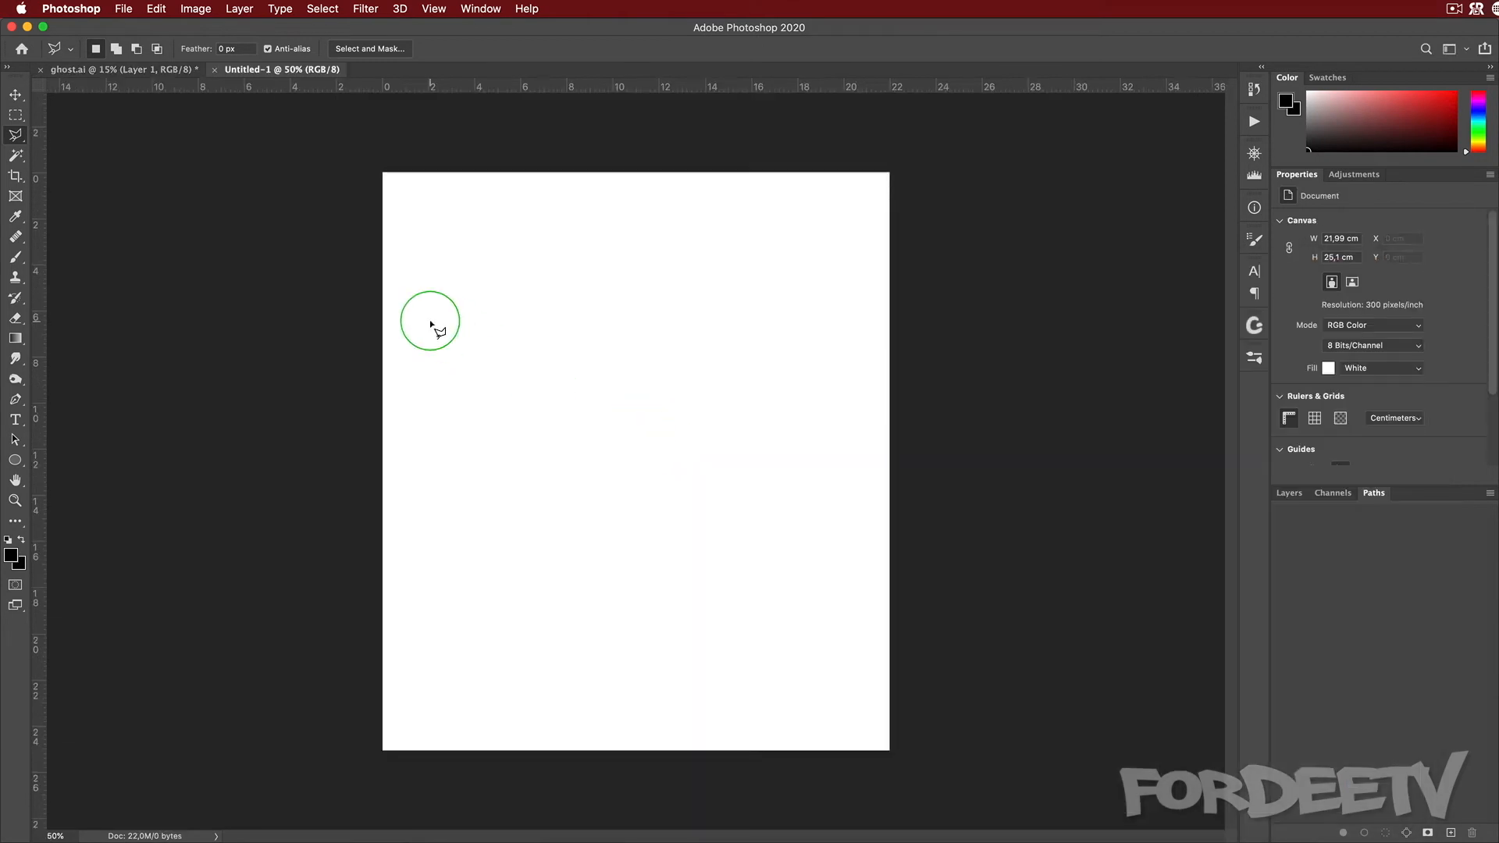
pyautogui.press('super+v')
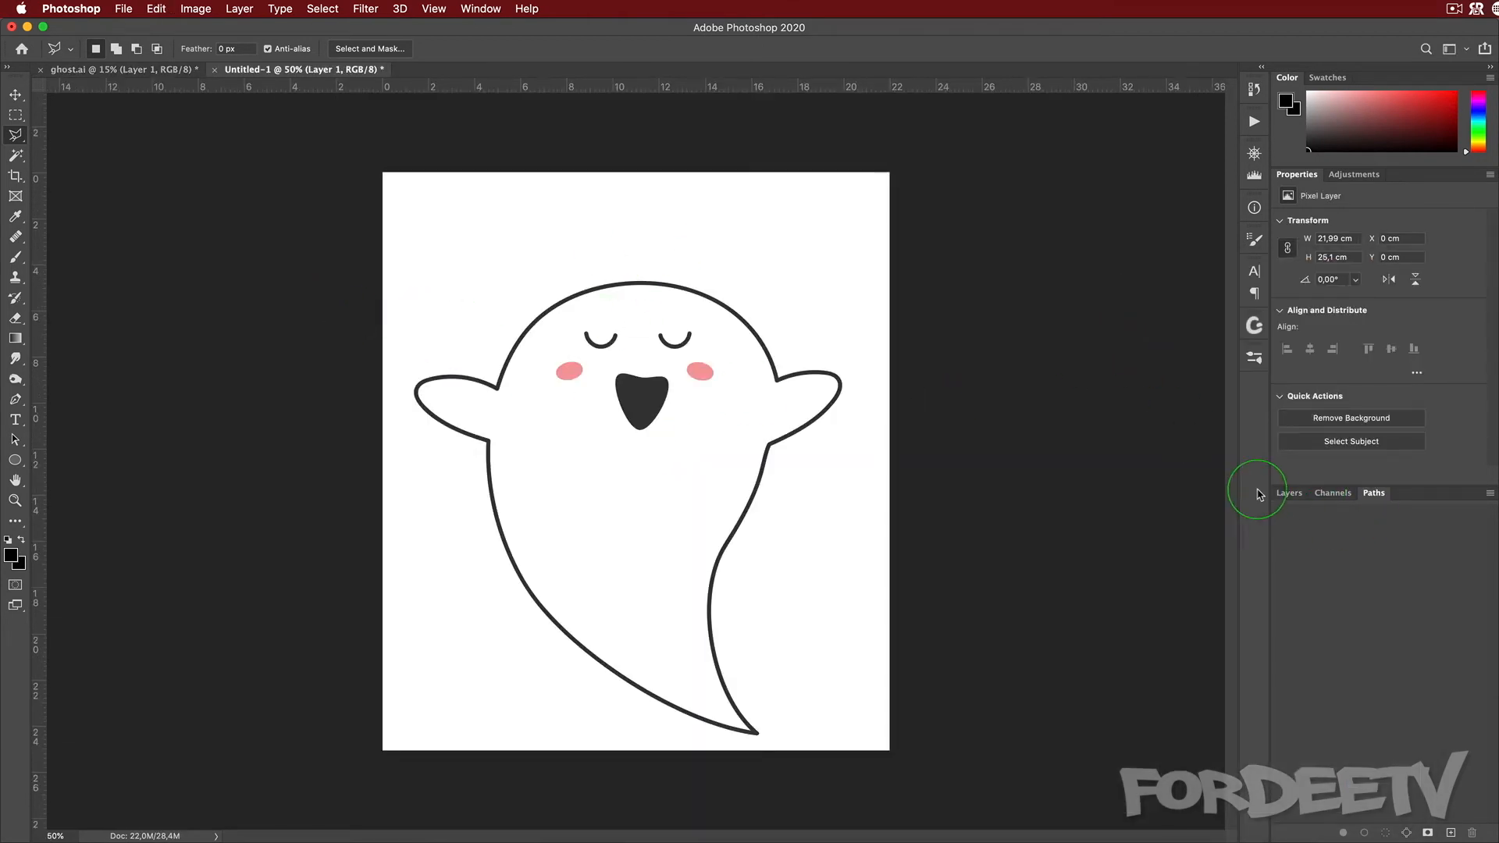
# - Remove the white area around the ghost's outline on Layer 1 using the Magic Wand, and hide the Background layer
pyautogui.click(1288, 494)
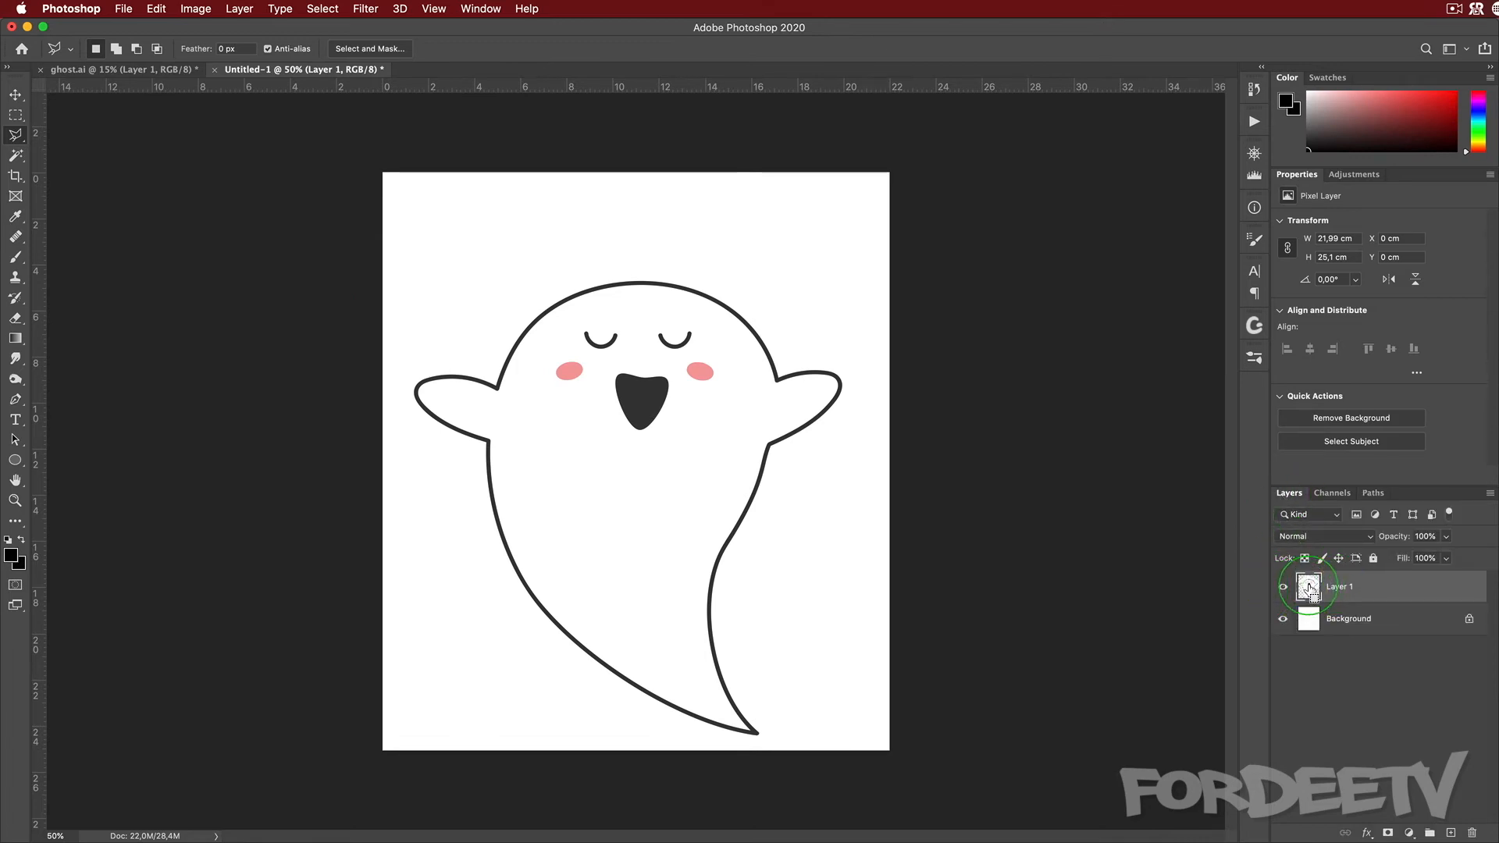
pyautogui.keyDown('super'); pyautogui.click(1309, 588); pyautogui.keyUp('super')
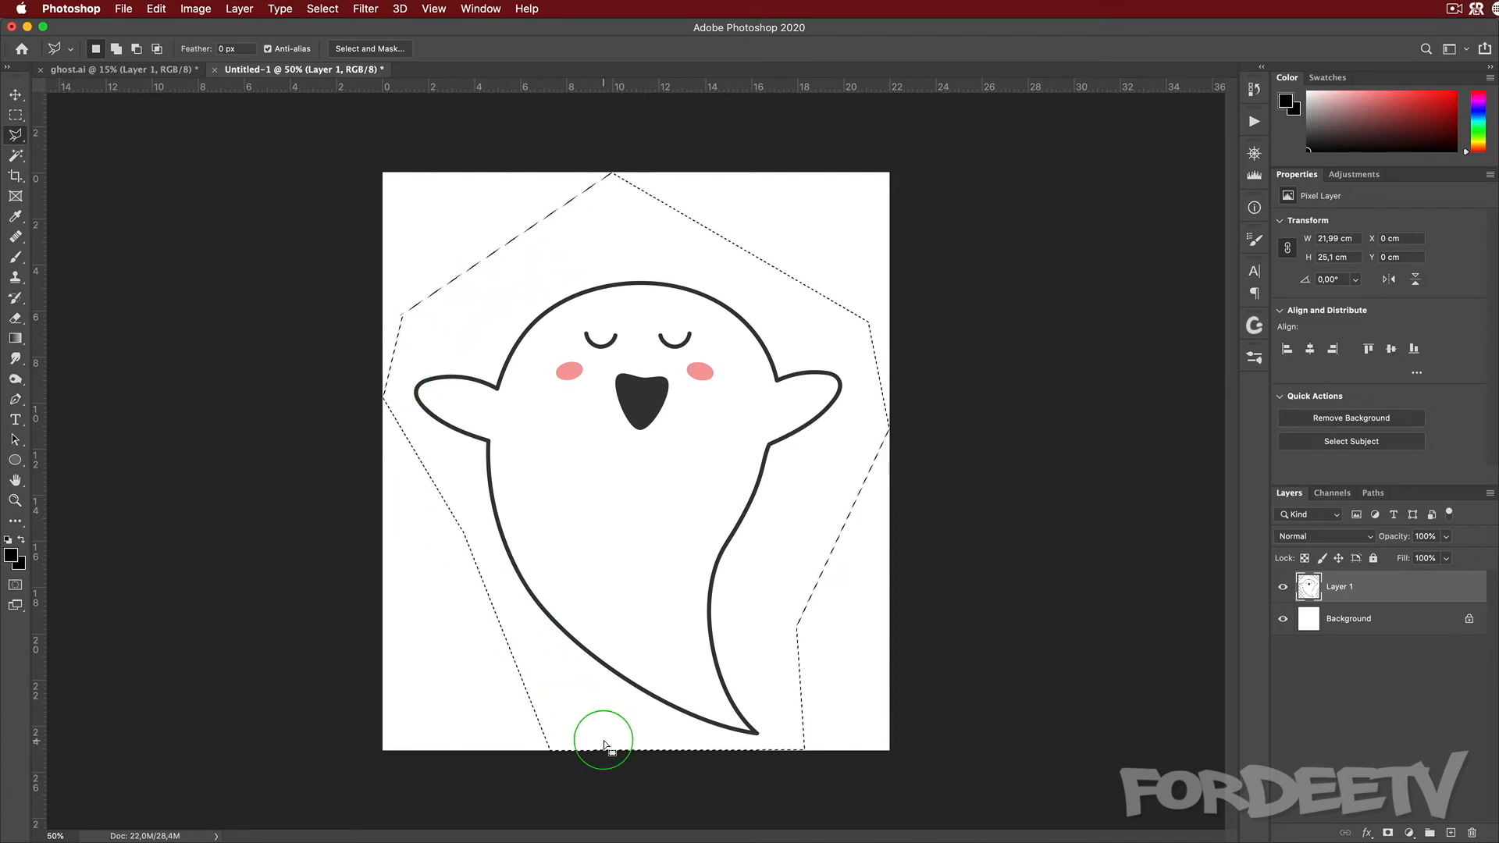
pyautogui.press('w')
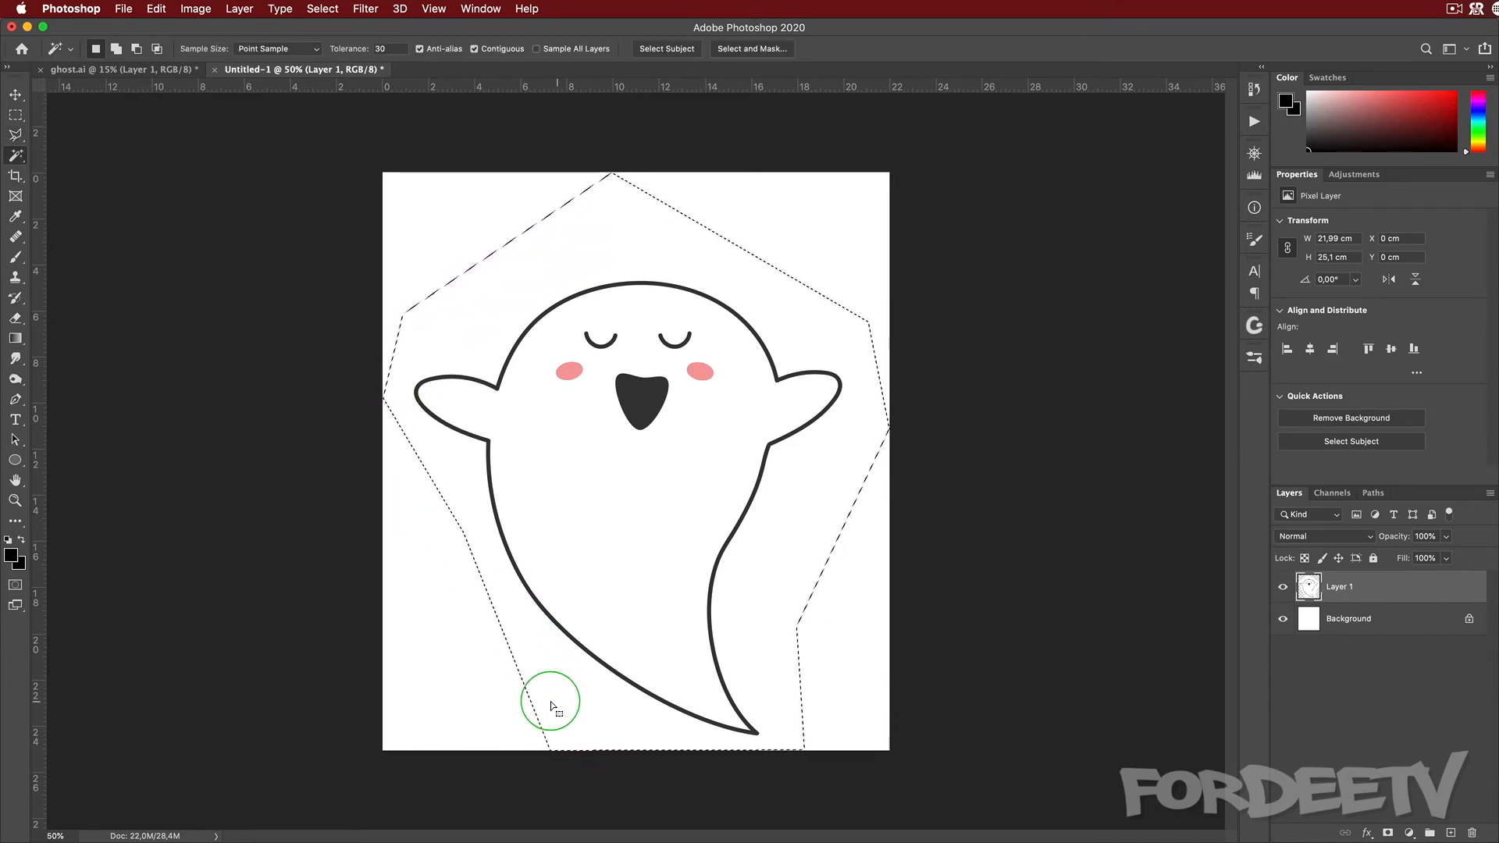
pyautogui.click(550, 704)
pyautogui.click(584, 708)
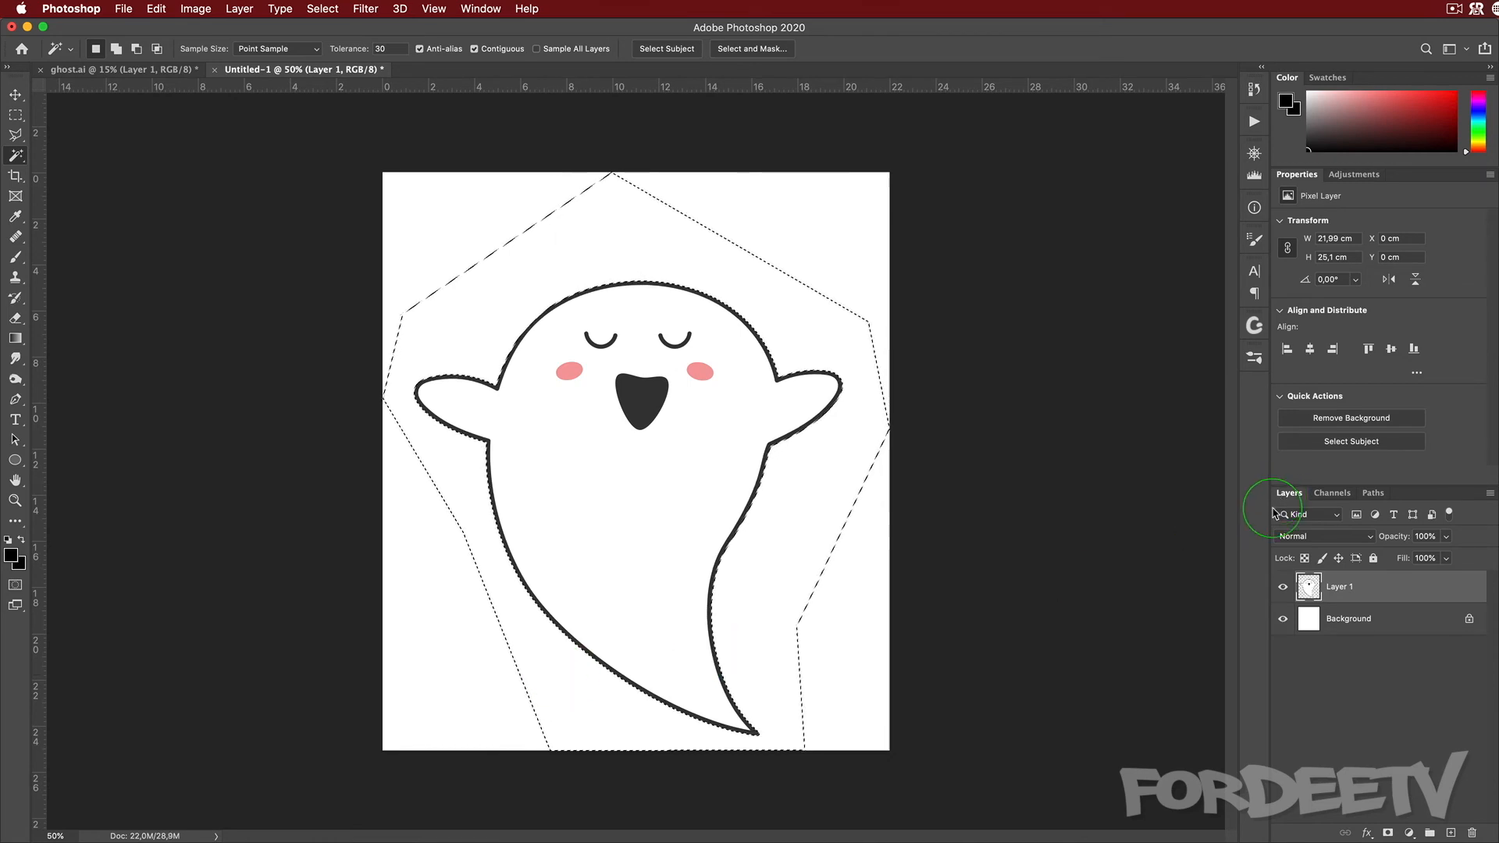
pyautogui.click(1282, 623)
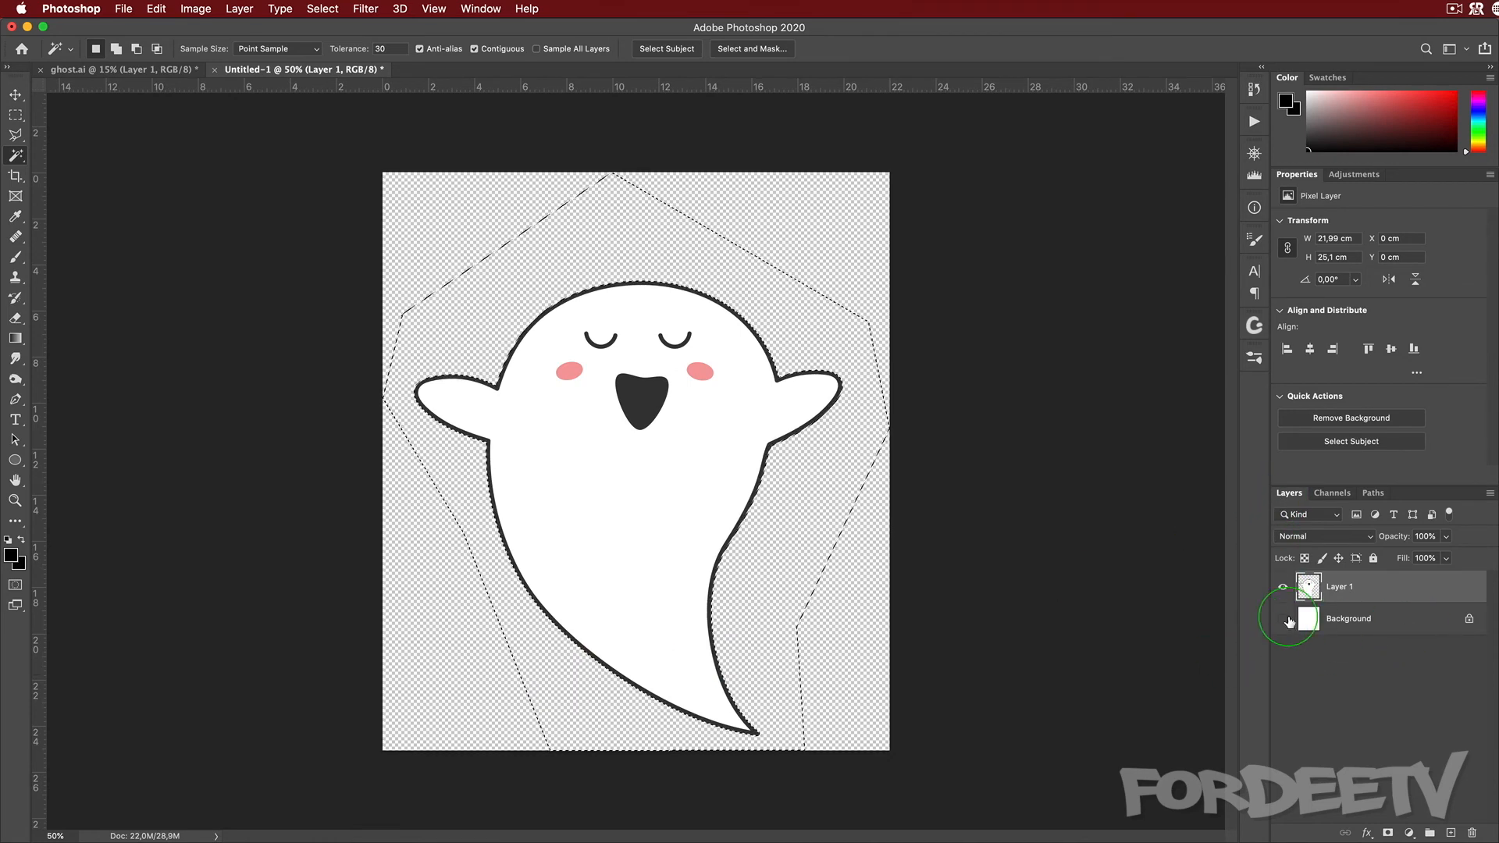
# - Reduce the selection to the ghost's silhouette on Layer 1 and convert it into a work path
pyautogui.click(277, 481)
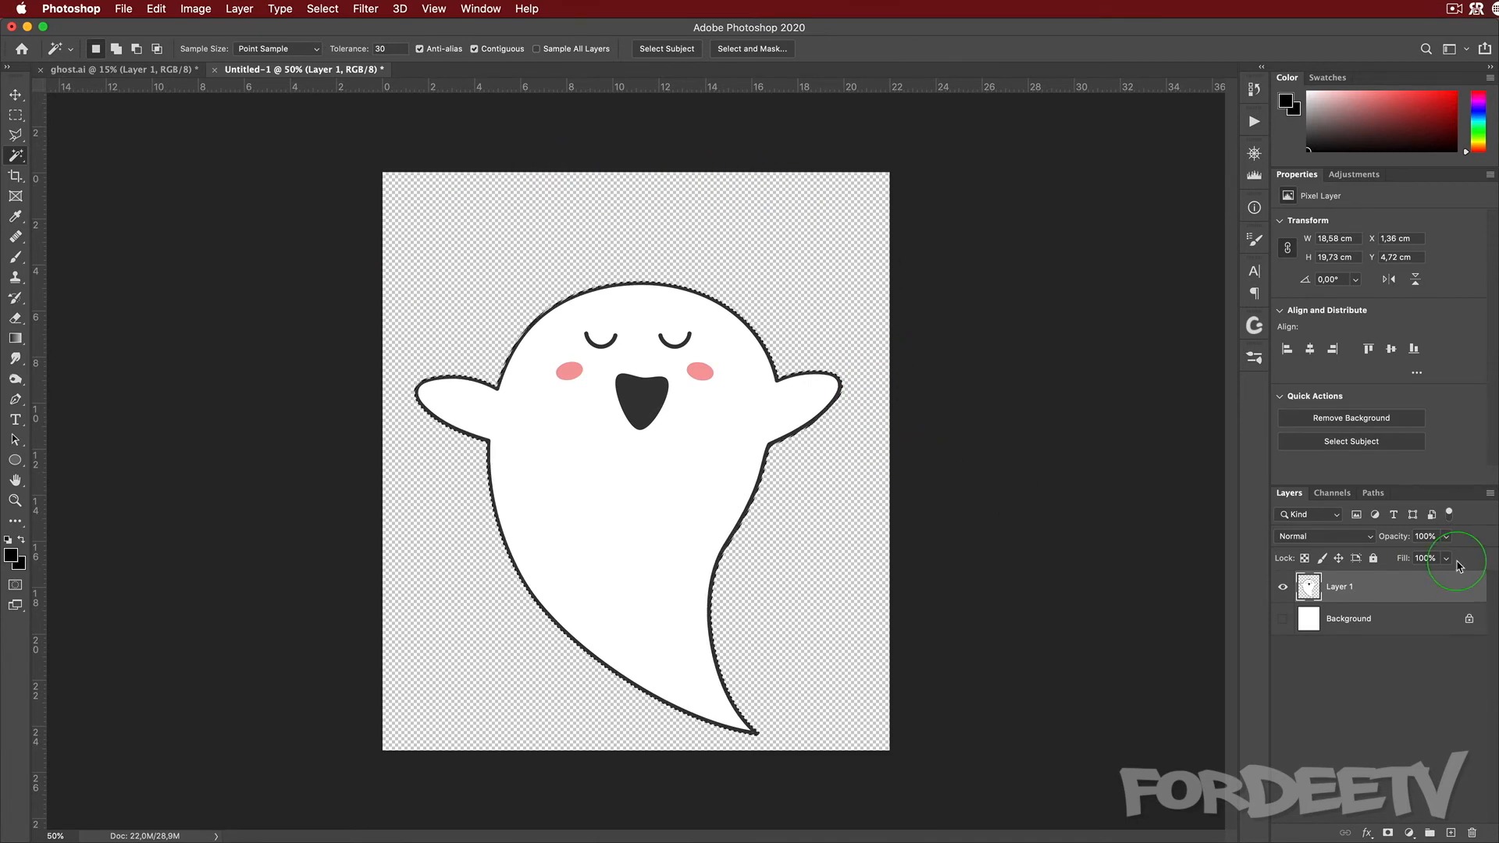
pyautogui.click(1374, 494)
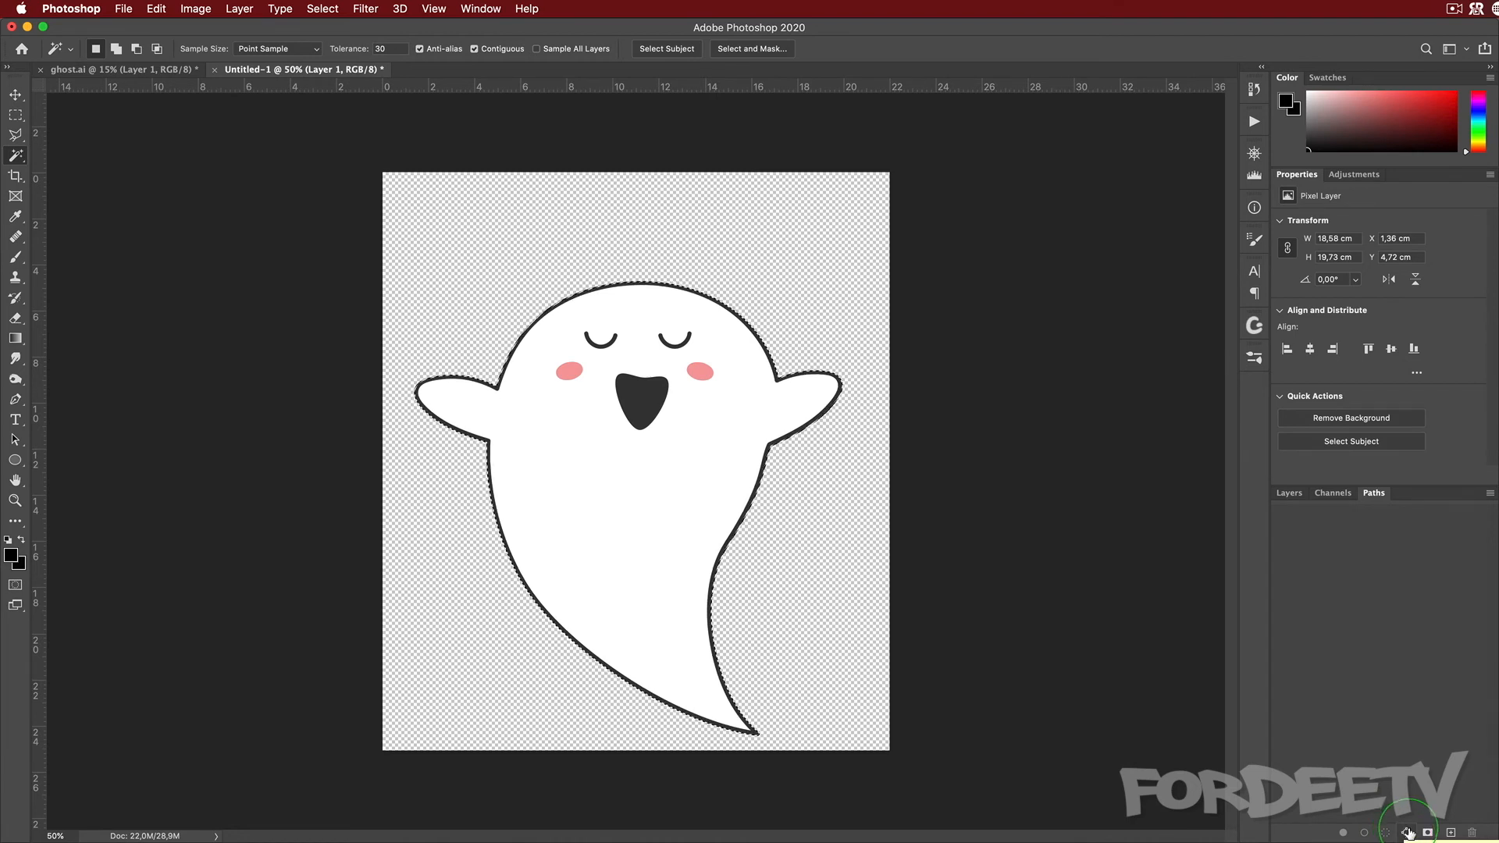
pyautogui.click(1407, 833)
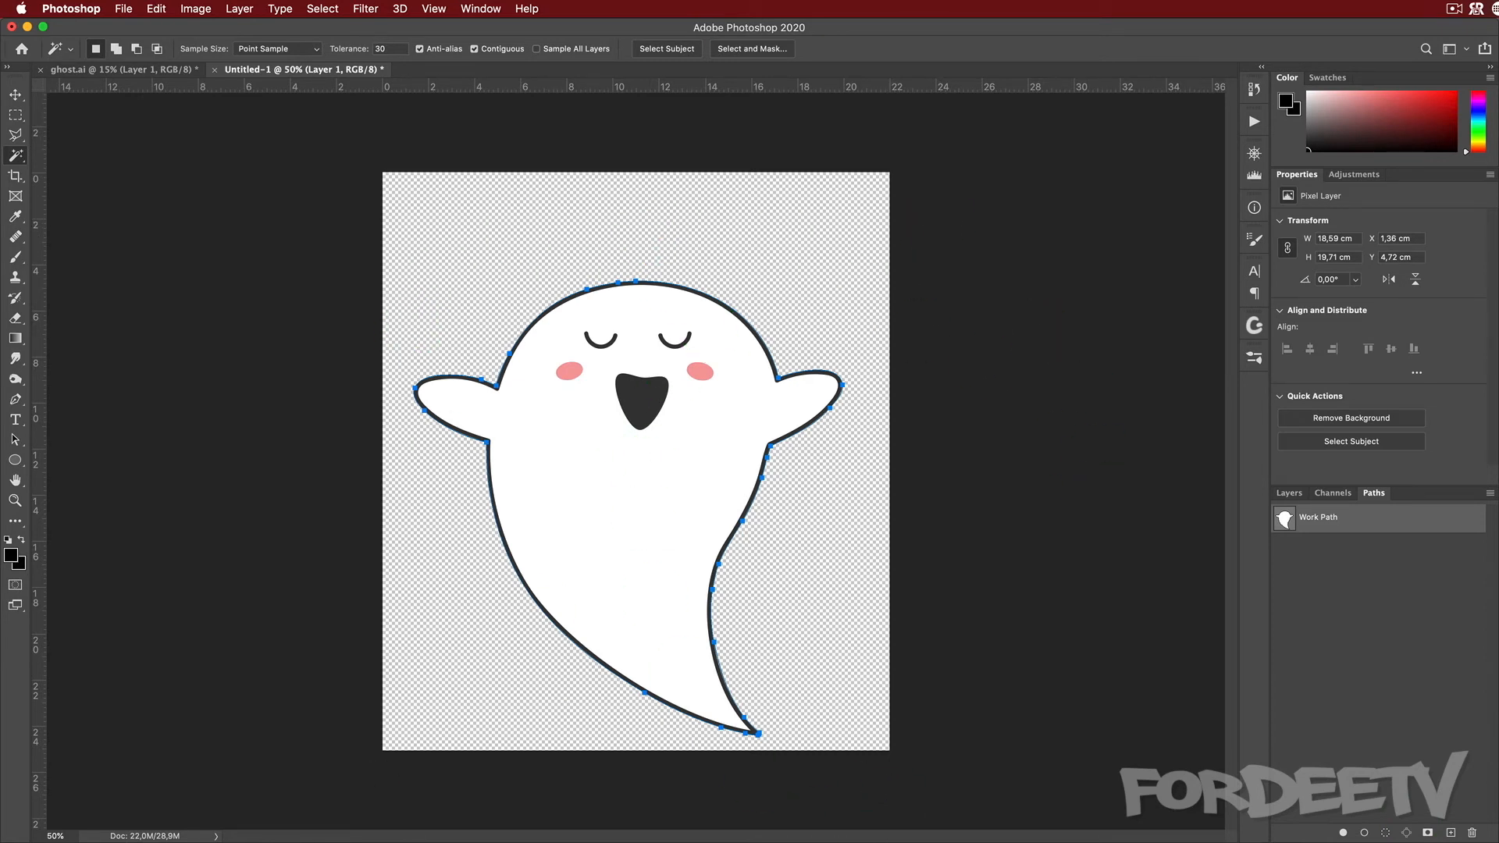
pyautogui.press('super+Tab')
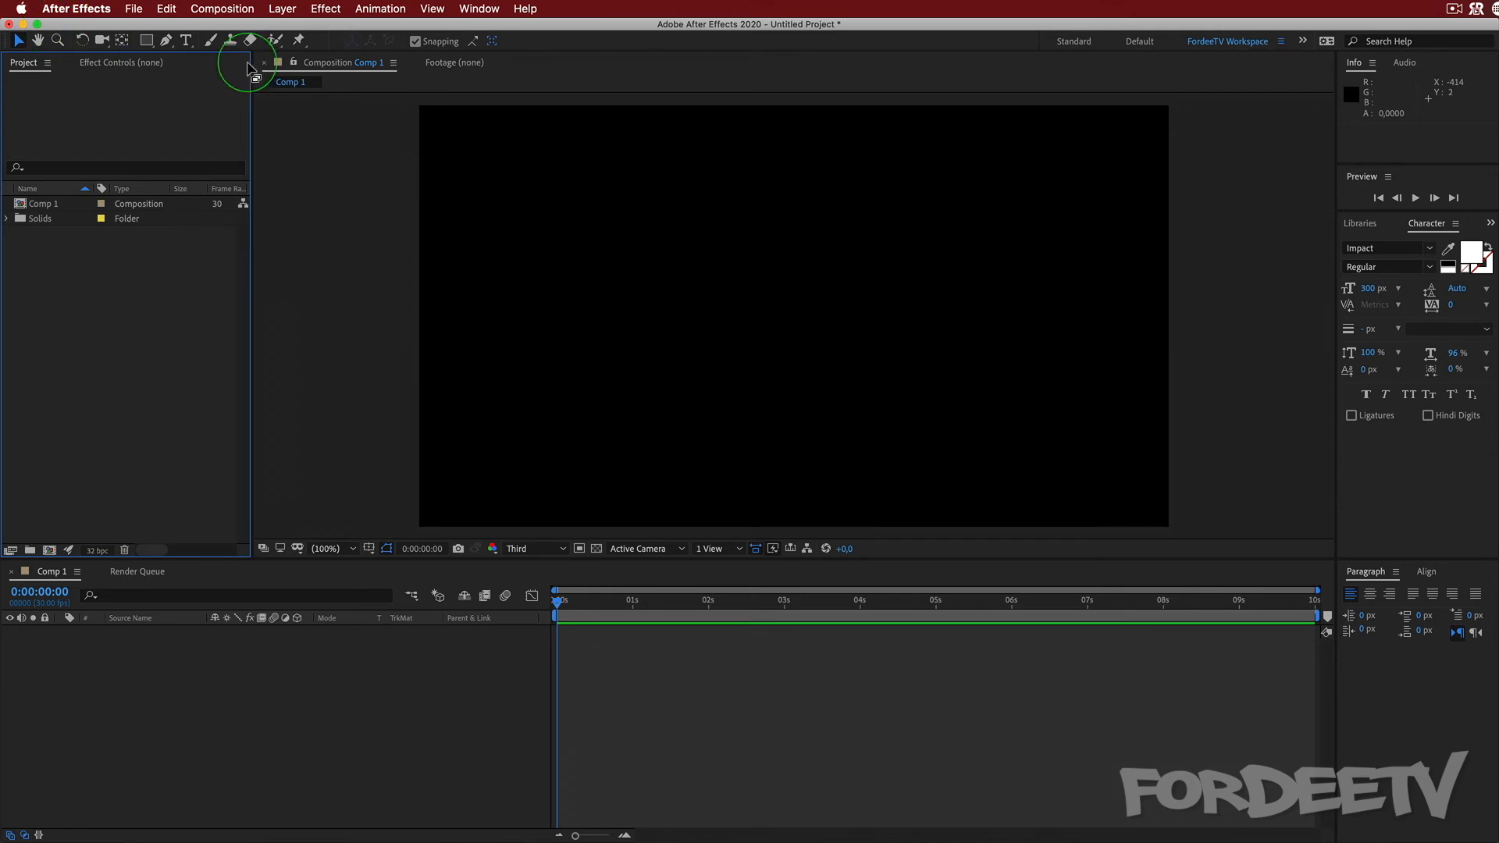
pyautogui.click(166, 40)
pyautogui.click(711, 300)
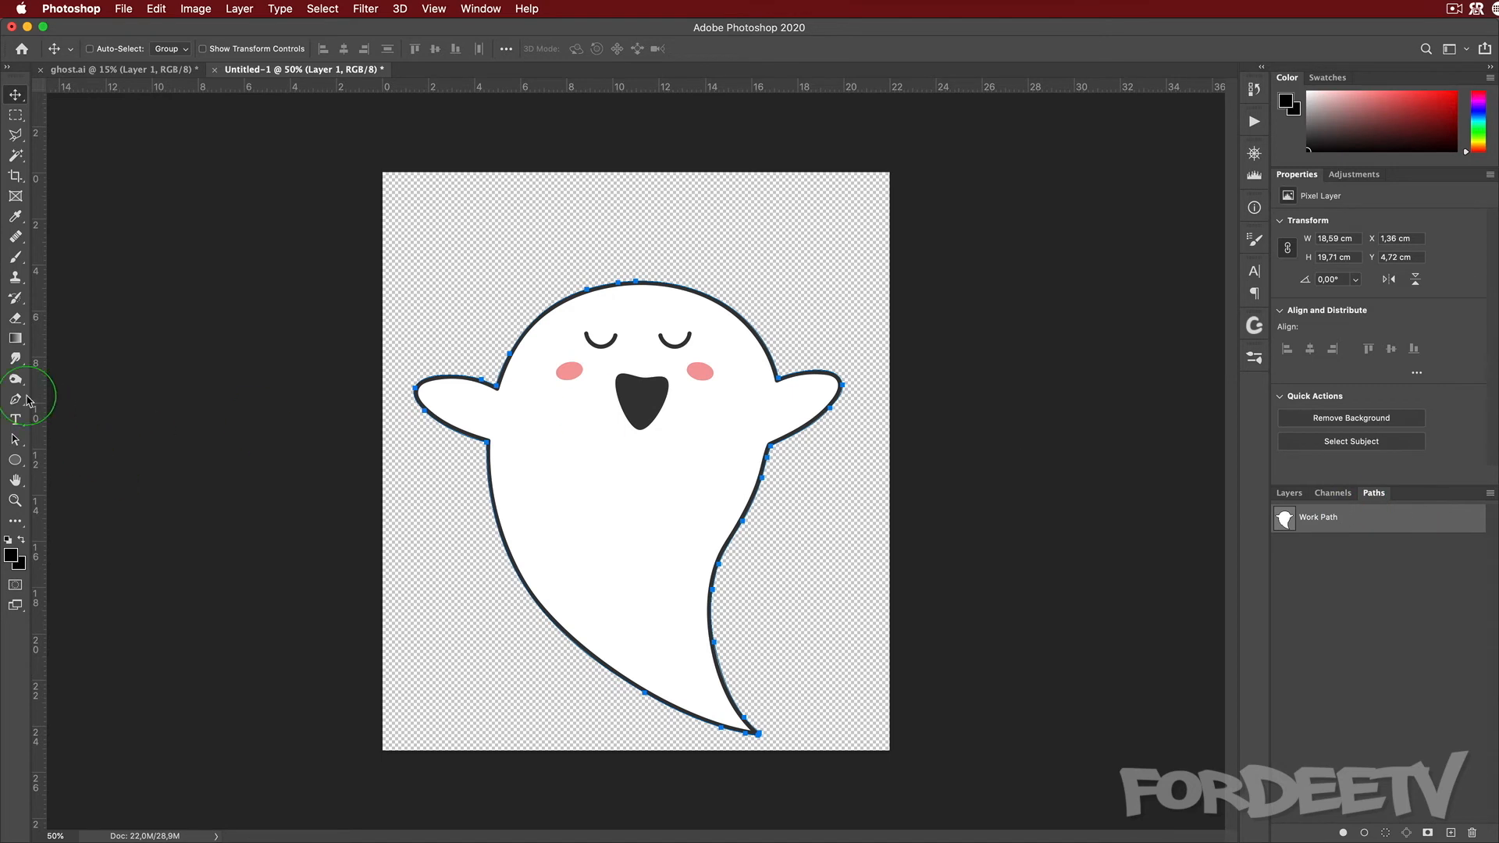
# - Copy the ghost's work path and, in After Effects, paste it into a new shape layer started with one Pen point in Comp 1
pyautogui.click(14, 402)
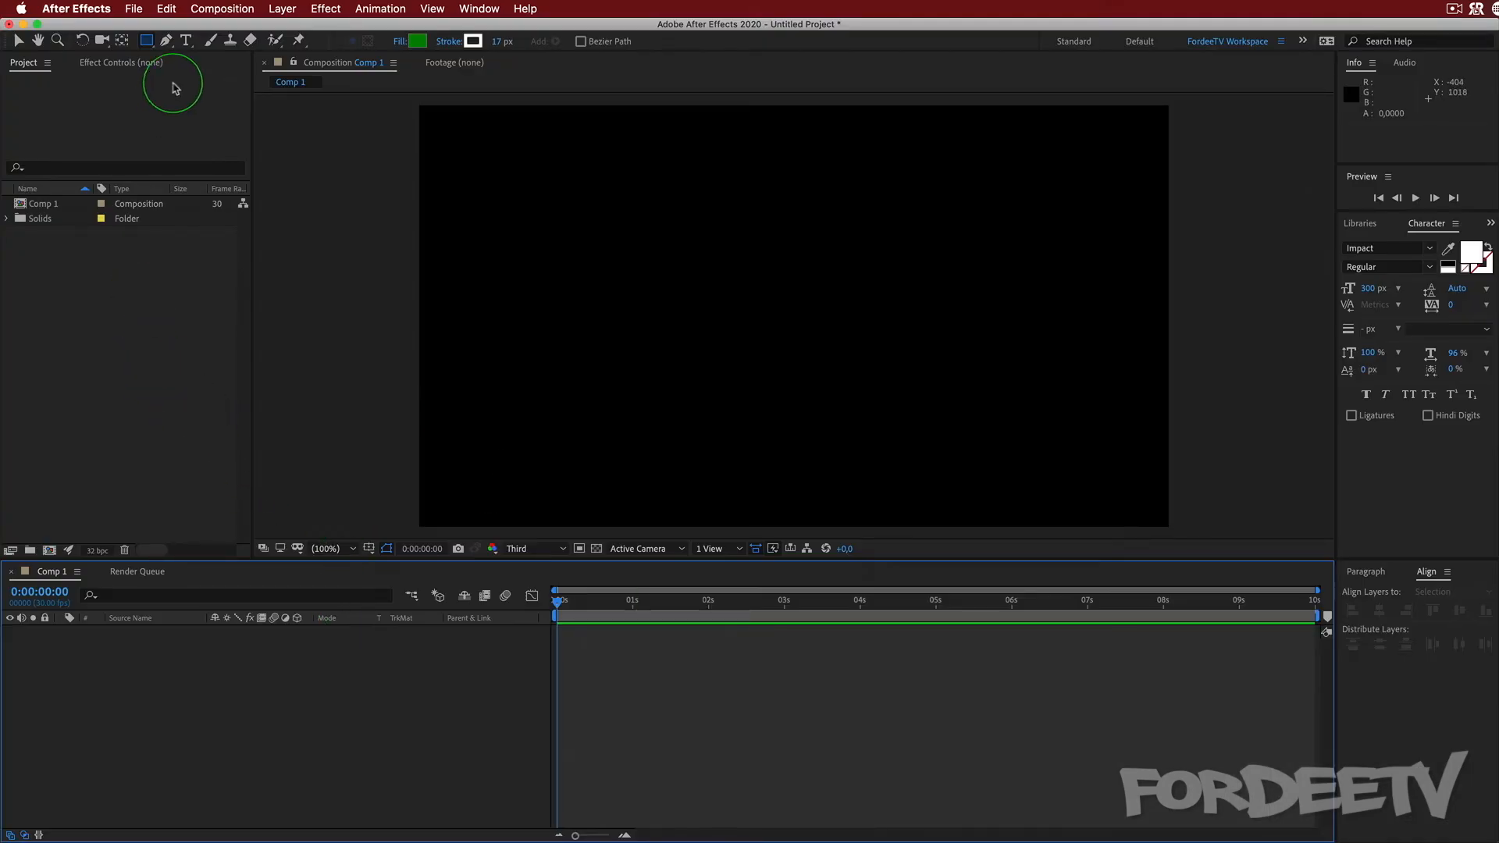
pyautogui.click(165, 40)
pyautogui.click(773, 308)
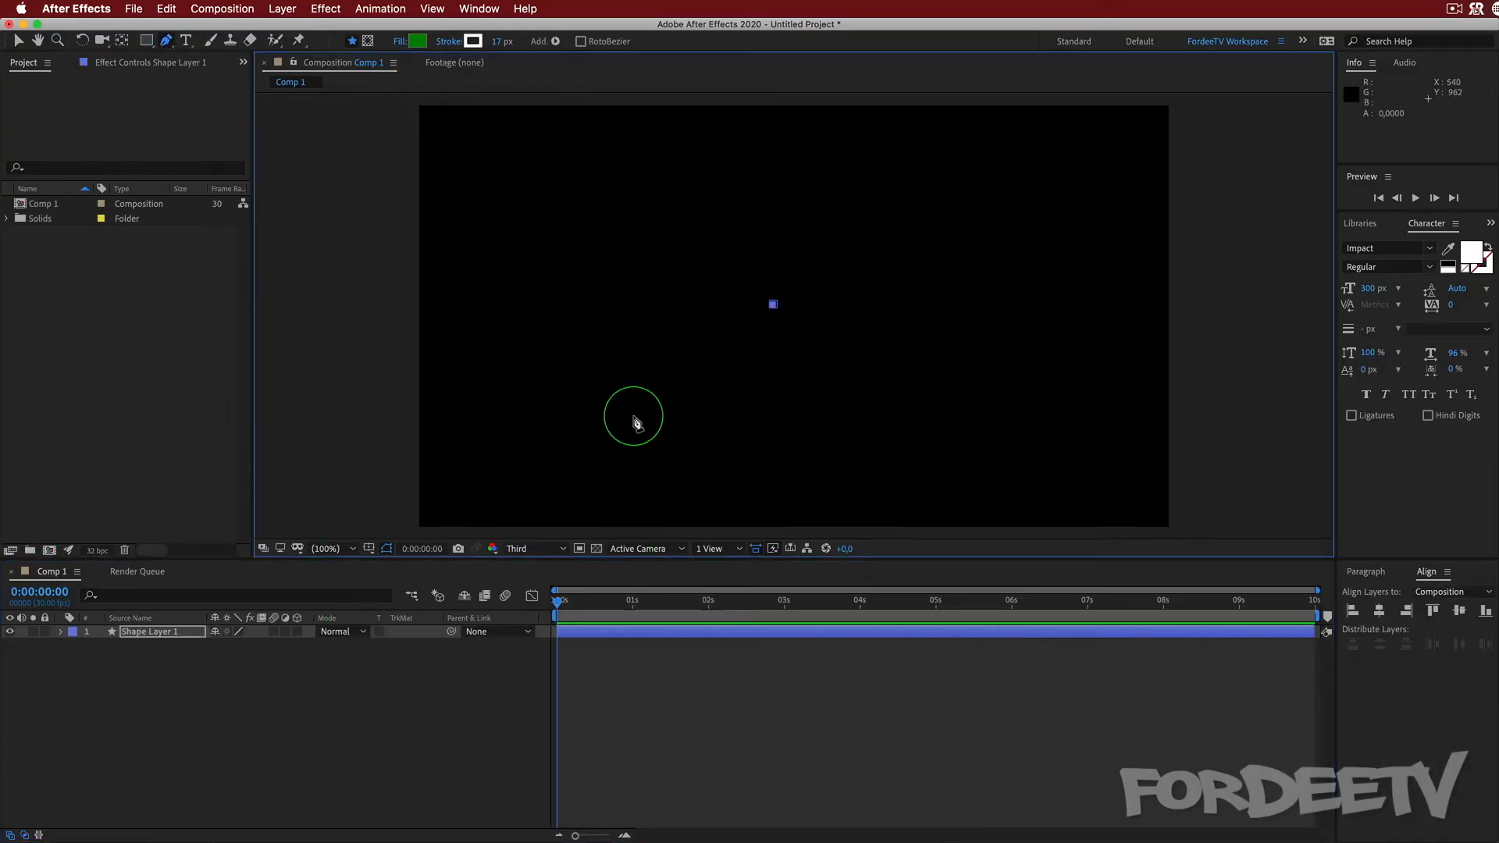
pyautogui.press('super+v')
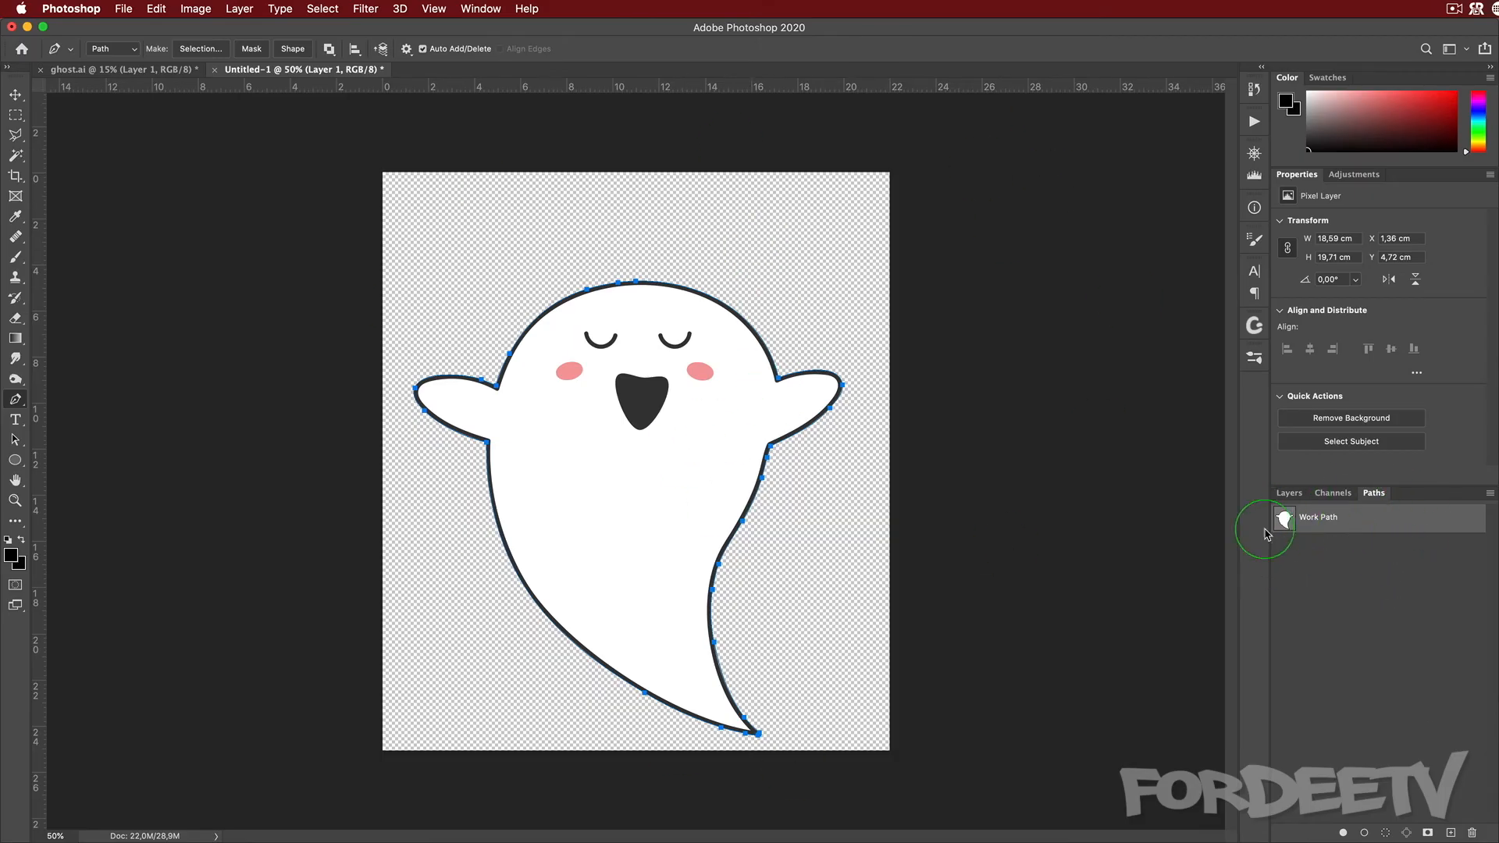
# - Switch to Photoshop, select the ghost's mouth on Layer 1 with the Magic Wand, and convert the selection into a work path
pyautogui.click(16, 154)
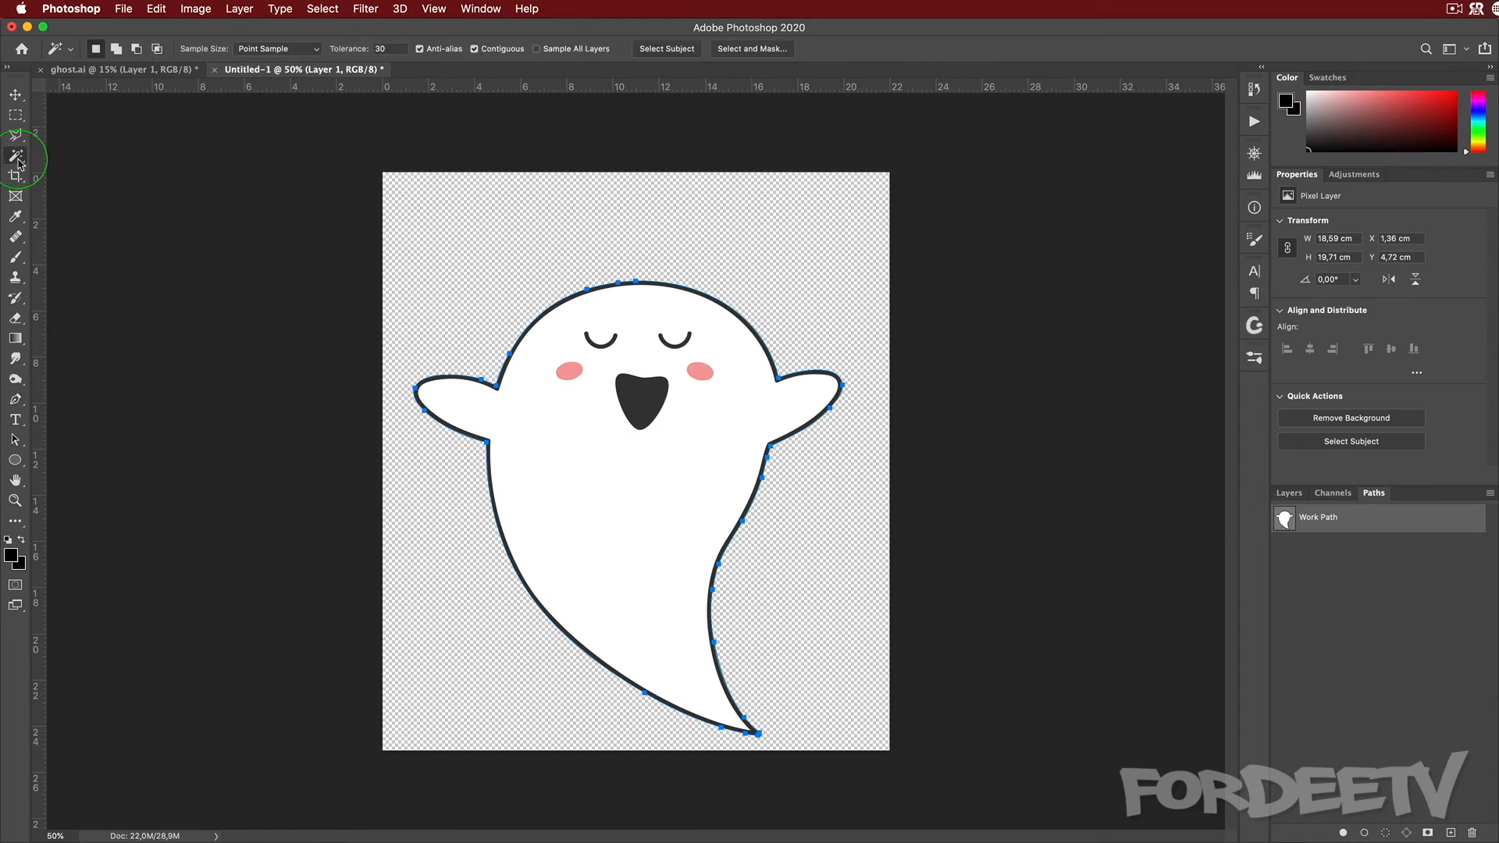
pyautogui.click(1287, 494)
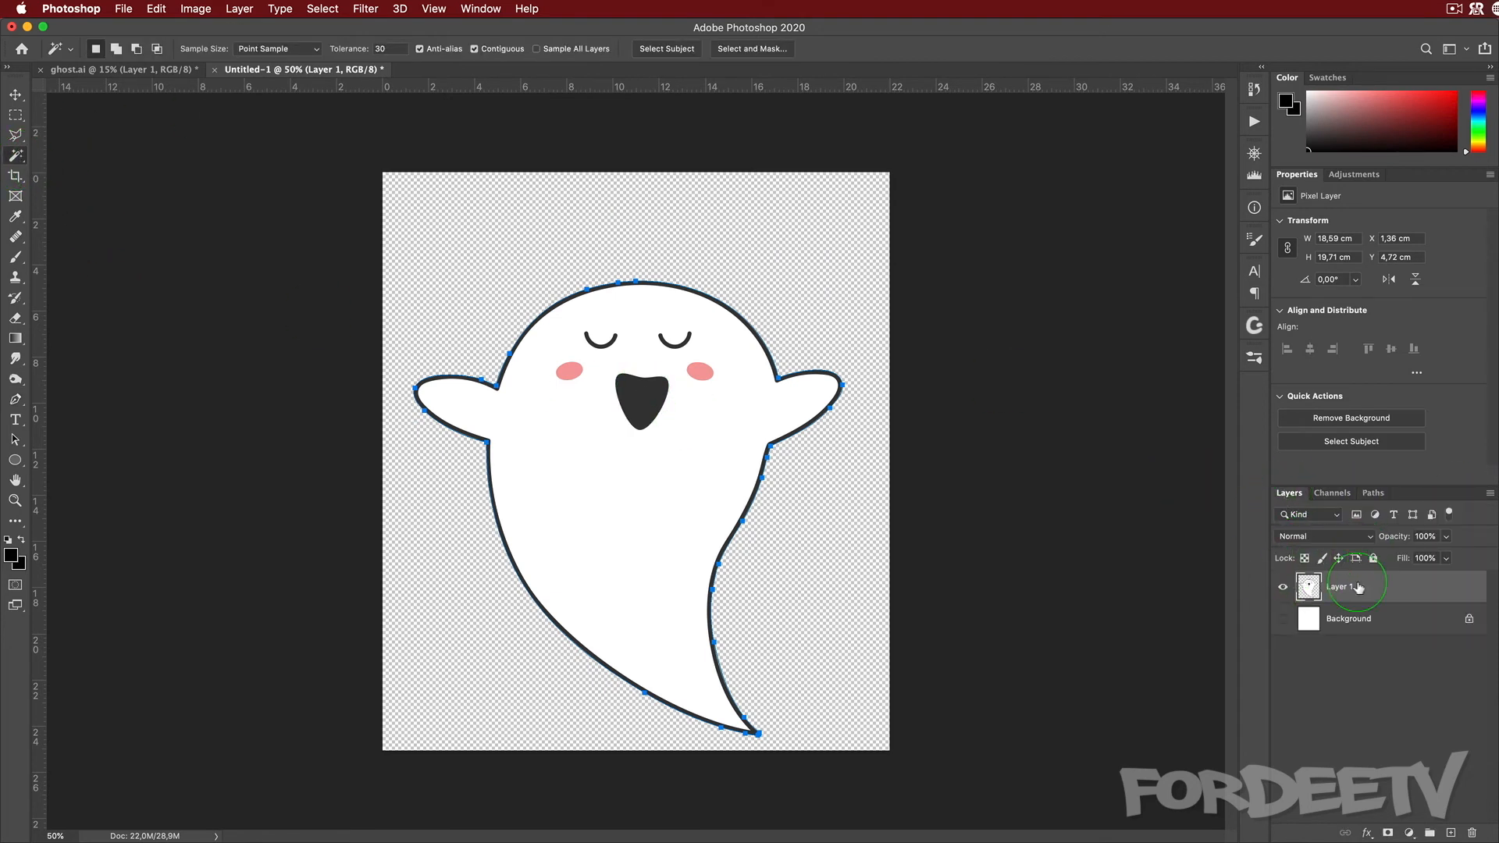
pyautogui.click(653, 402)
pyautogui.click(1371, 494)
pyautogui.click(1406, 833)
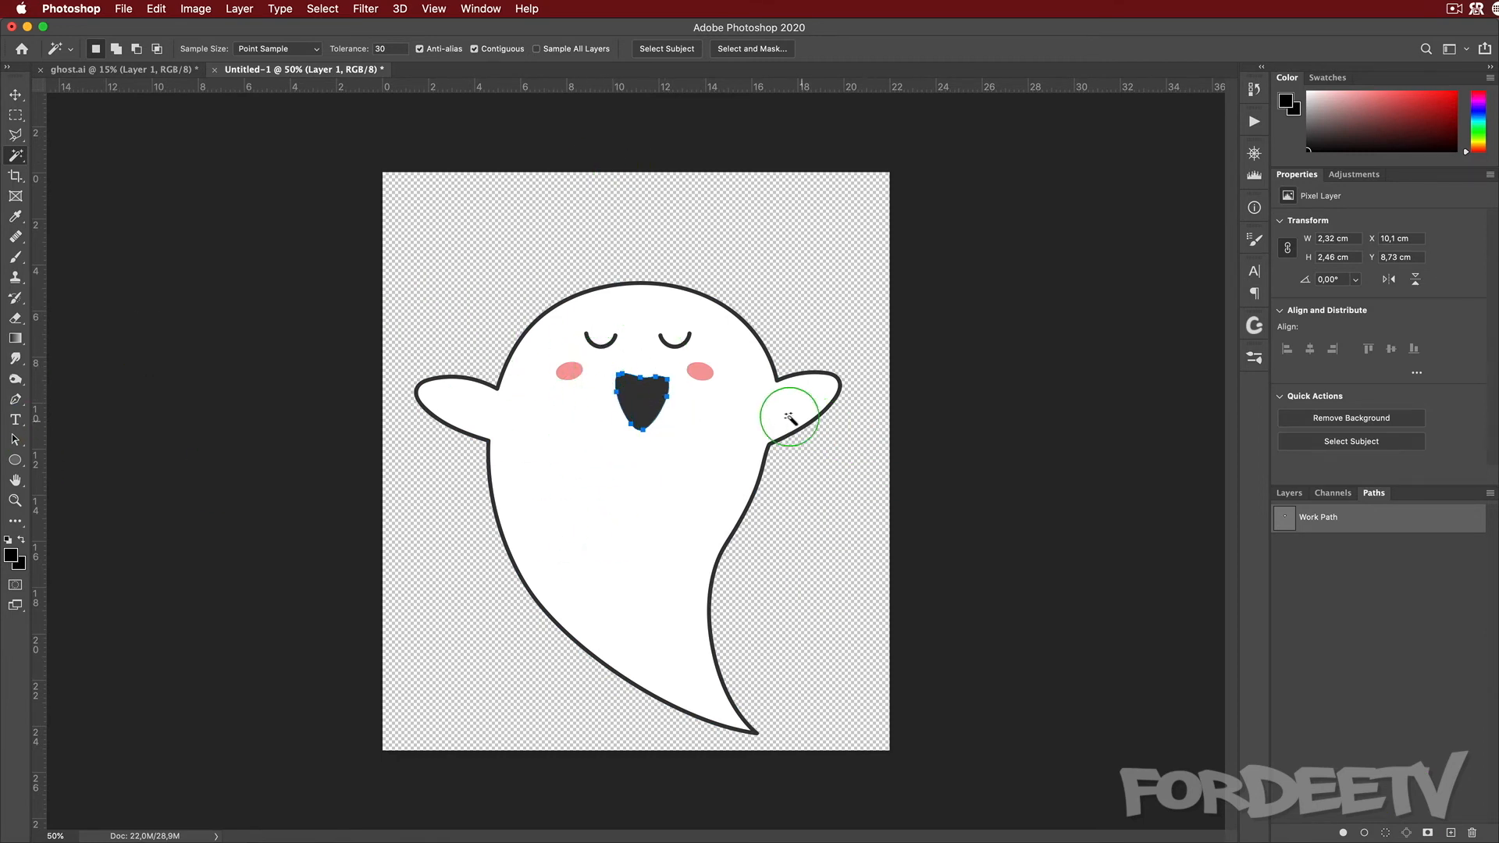
# - Copy the mouth path, paste it into the ghost's shape layer in After Effects, and move it slightly up on the face
pyautogui.click(15, 399)
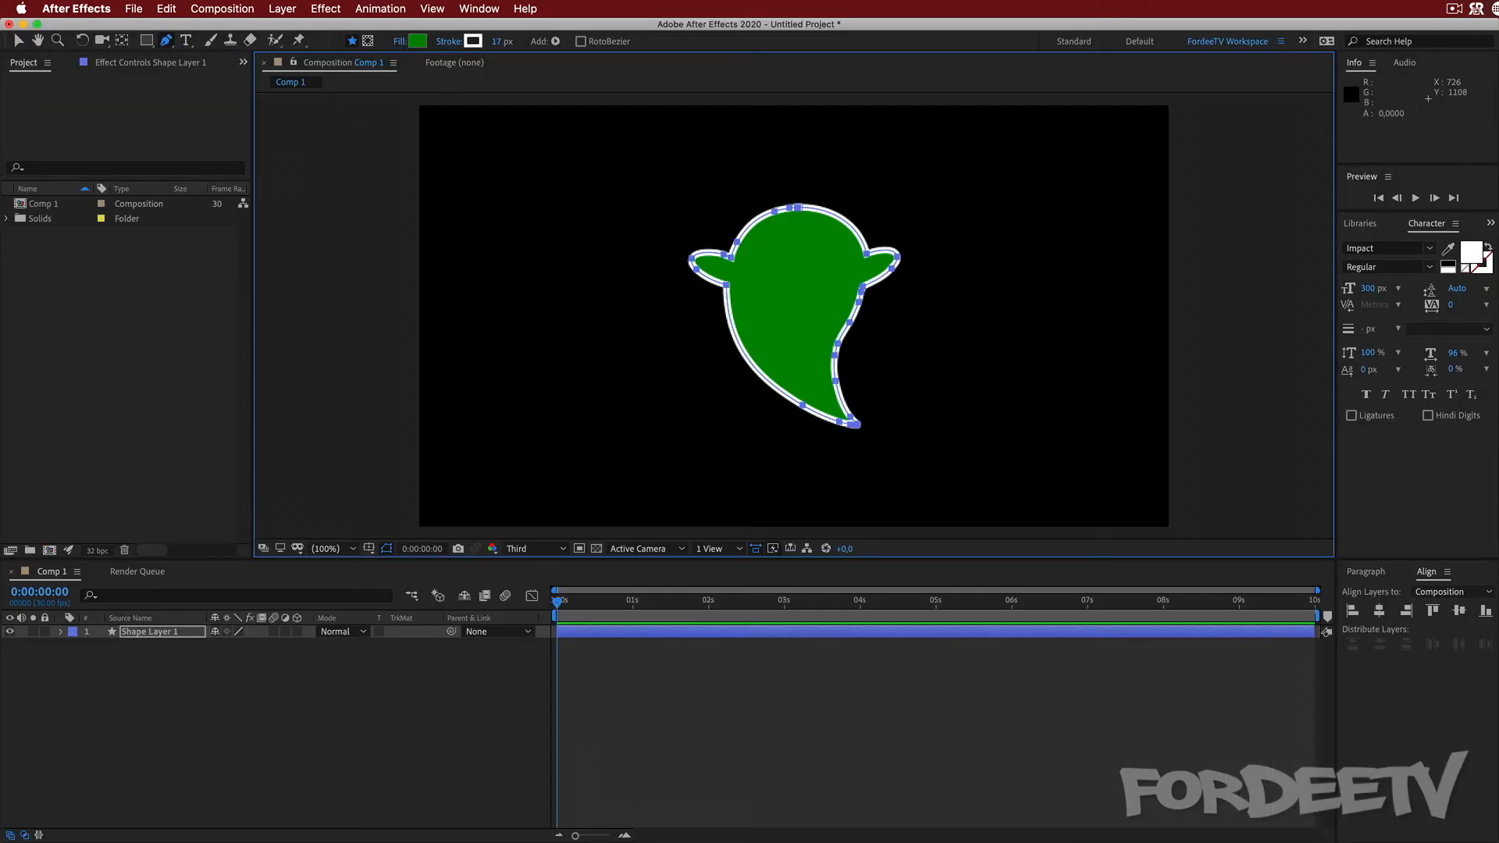
pyautogui.click(790, 277)
pyautogui.press('super+v')
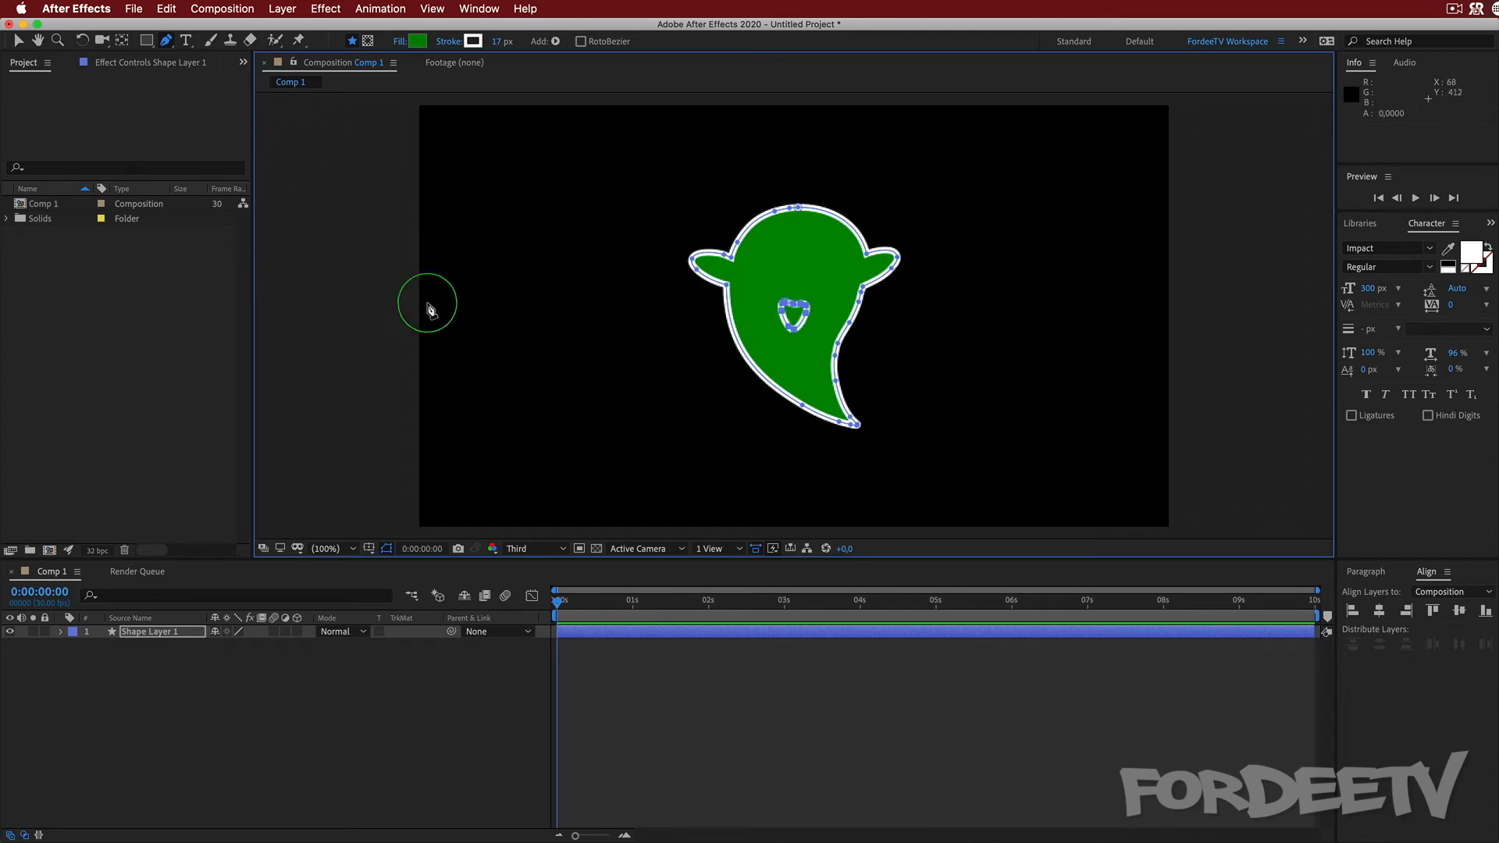
pyautogui.click(21, 43)
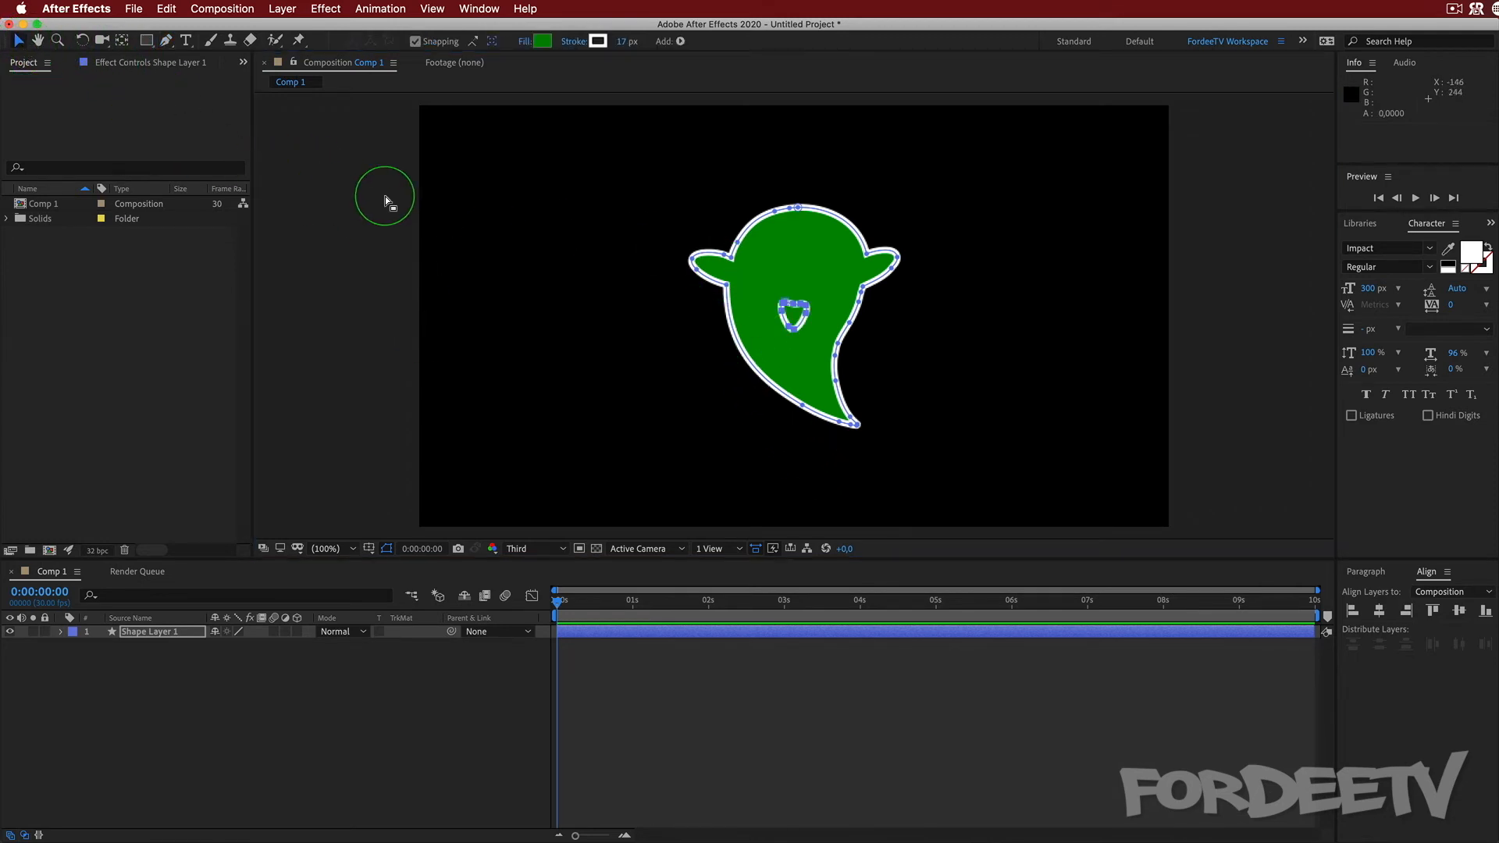
pyautogui.moveTo(793, 317)
pyautogui.mouseDown()
pyautogui.moveTo(793, 246)
pyautogui.moveTo(793, 294)
pyautogui.mouseUp()
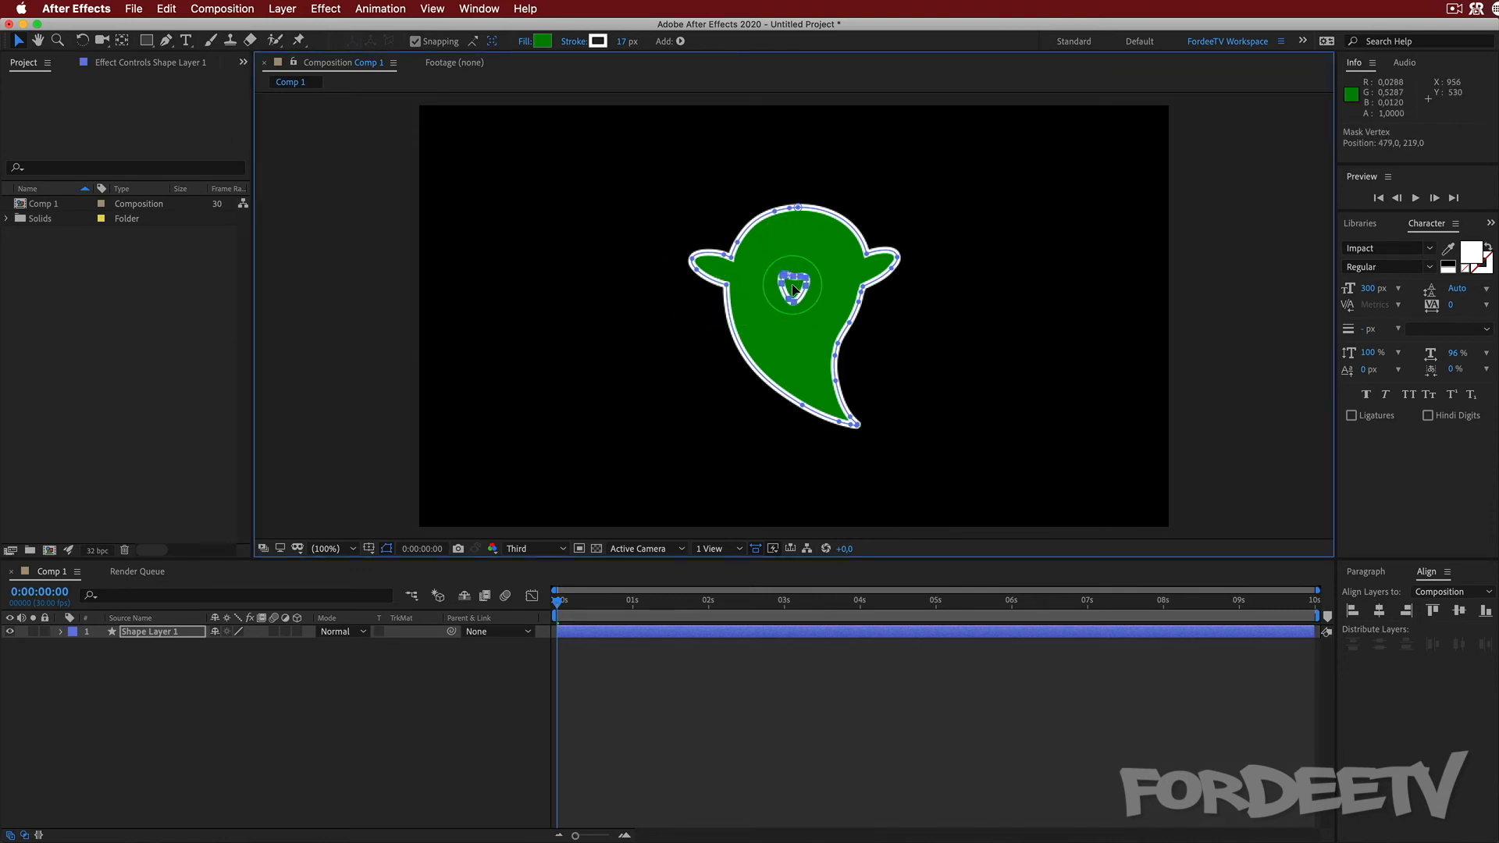
# - Set the mouth shape's stroke to None and its fill to black, and deselect the layer
pyautogui.click(598, 41)
pyautogui.click(982, 294)
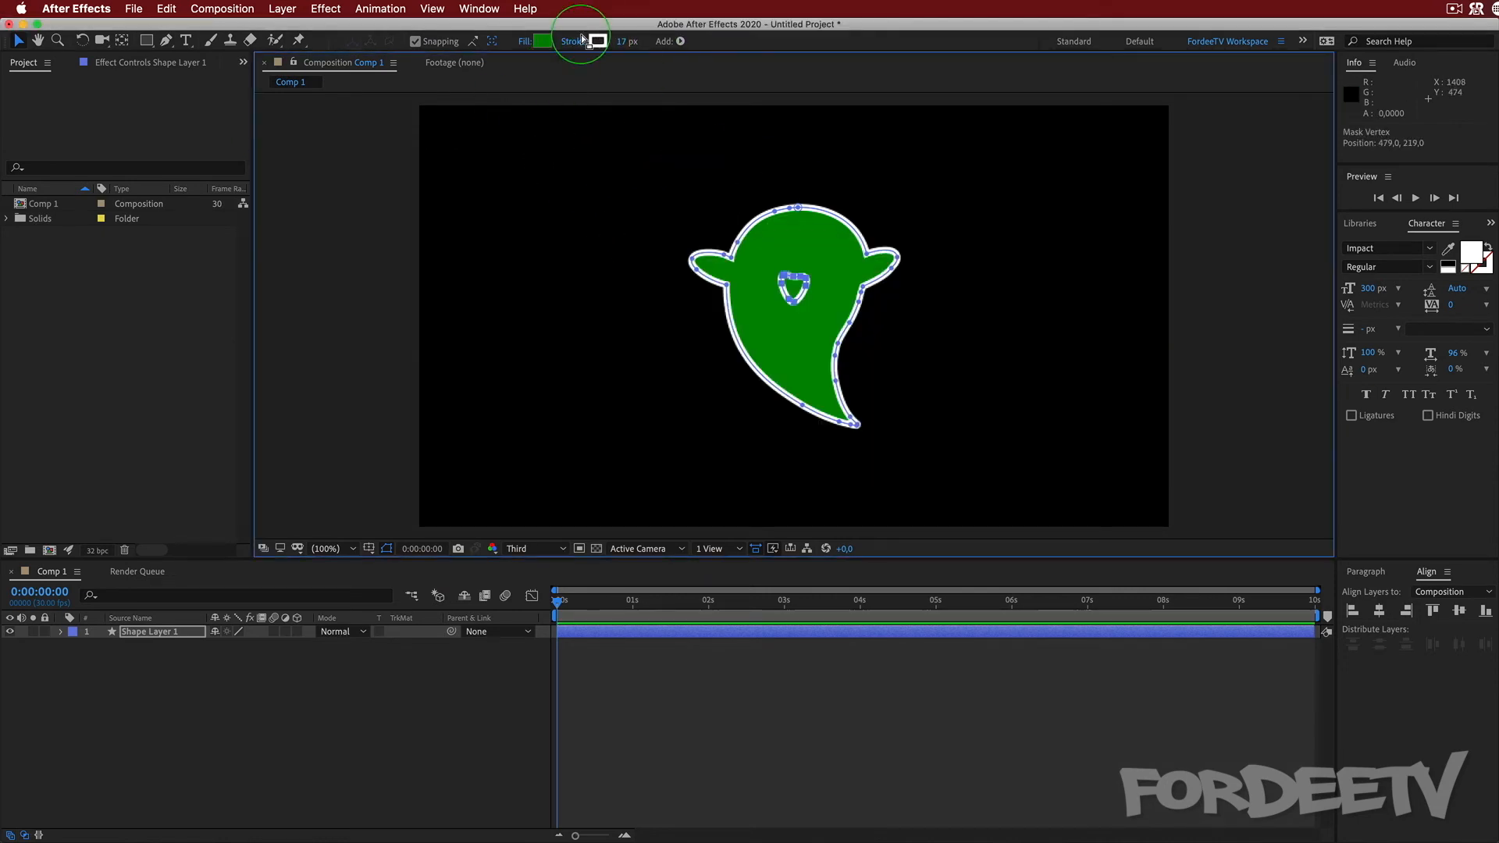
pyautogui.click(573, 41)
pyautogui.click(672, 394)
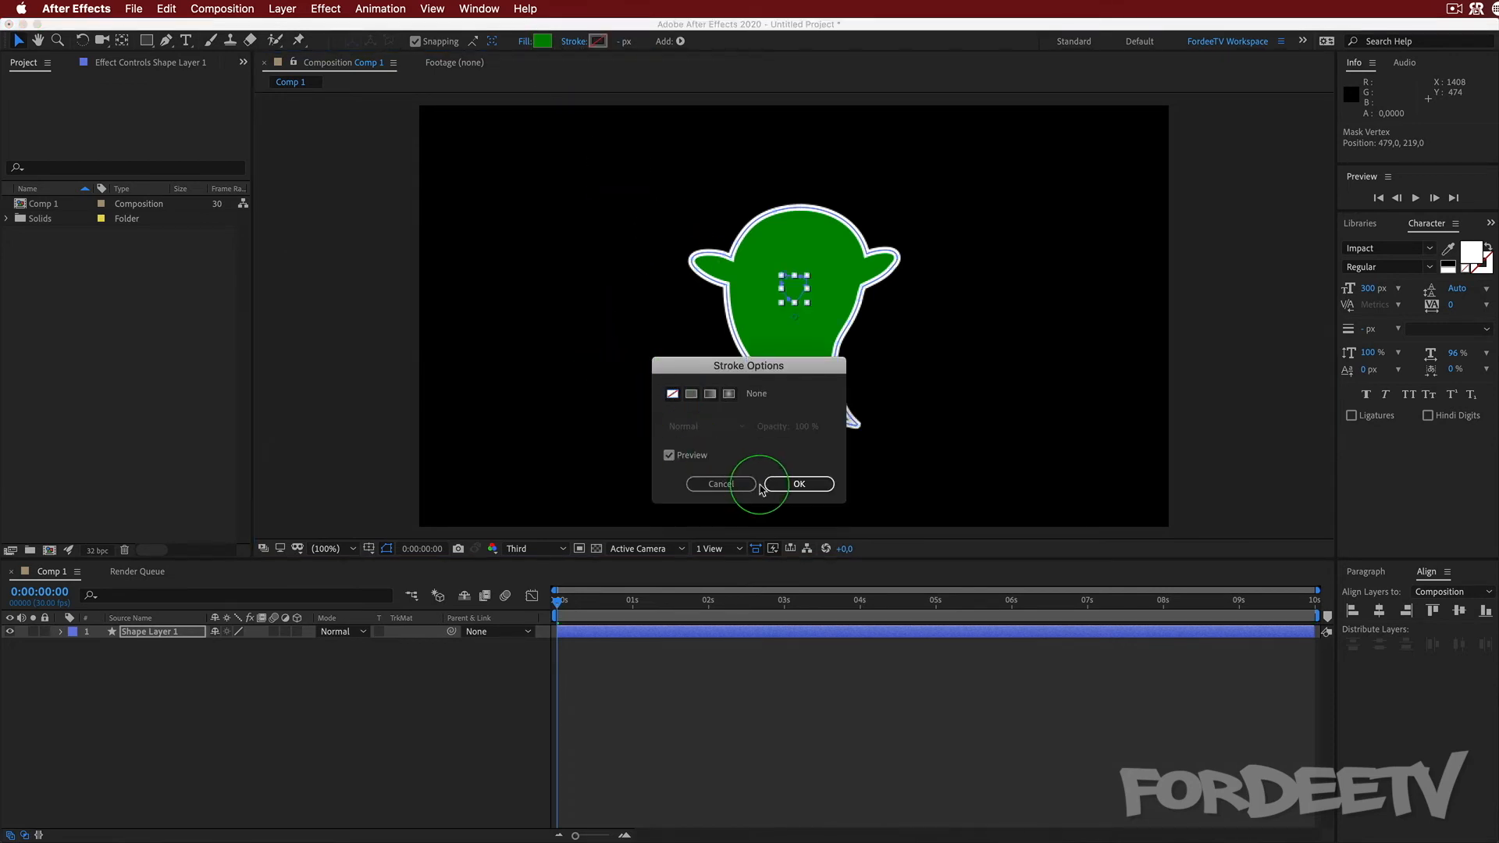
pyautogui.click(773, 484)
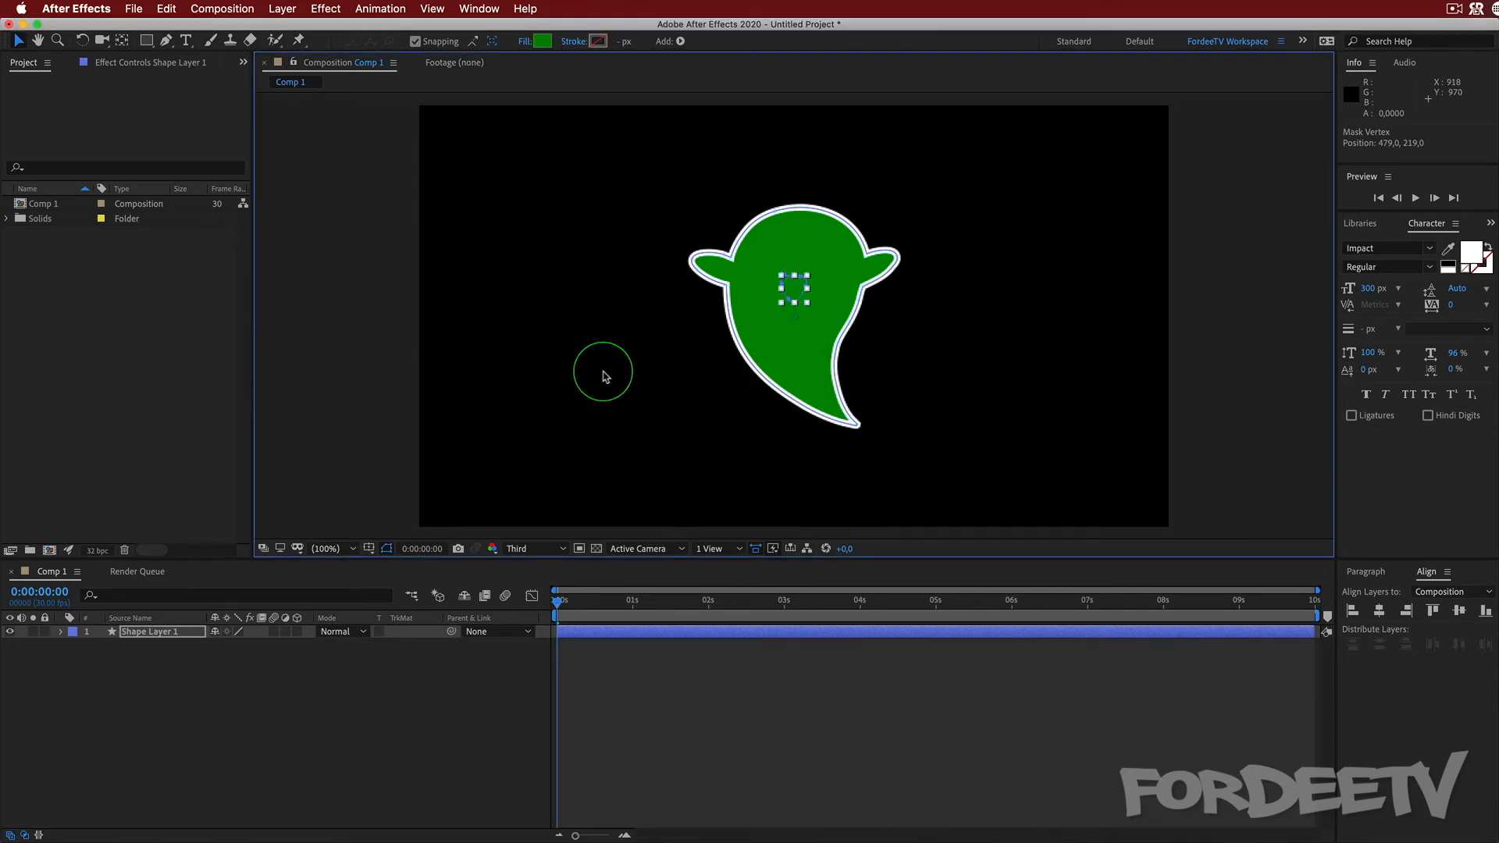
pyautogui.click(541, 41)
pyautogui.moveTo(734, 317); pyautogui.dragTo(642, 465)
pyautogui.press('Return')
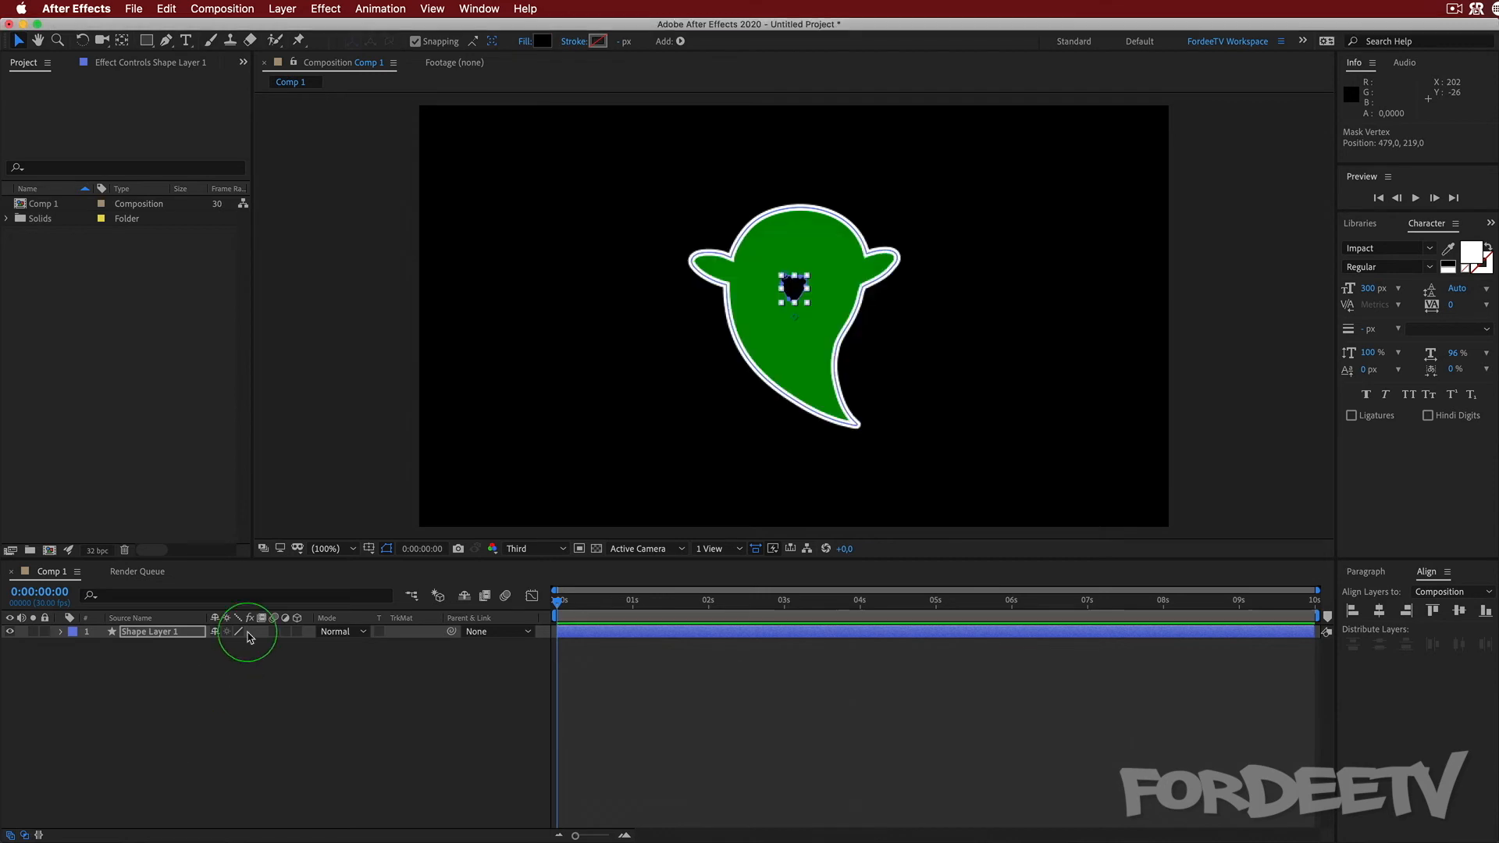
pyautogui.click(269, 724)
pyautogui.click(761, 232)
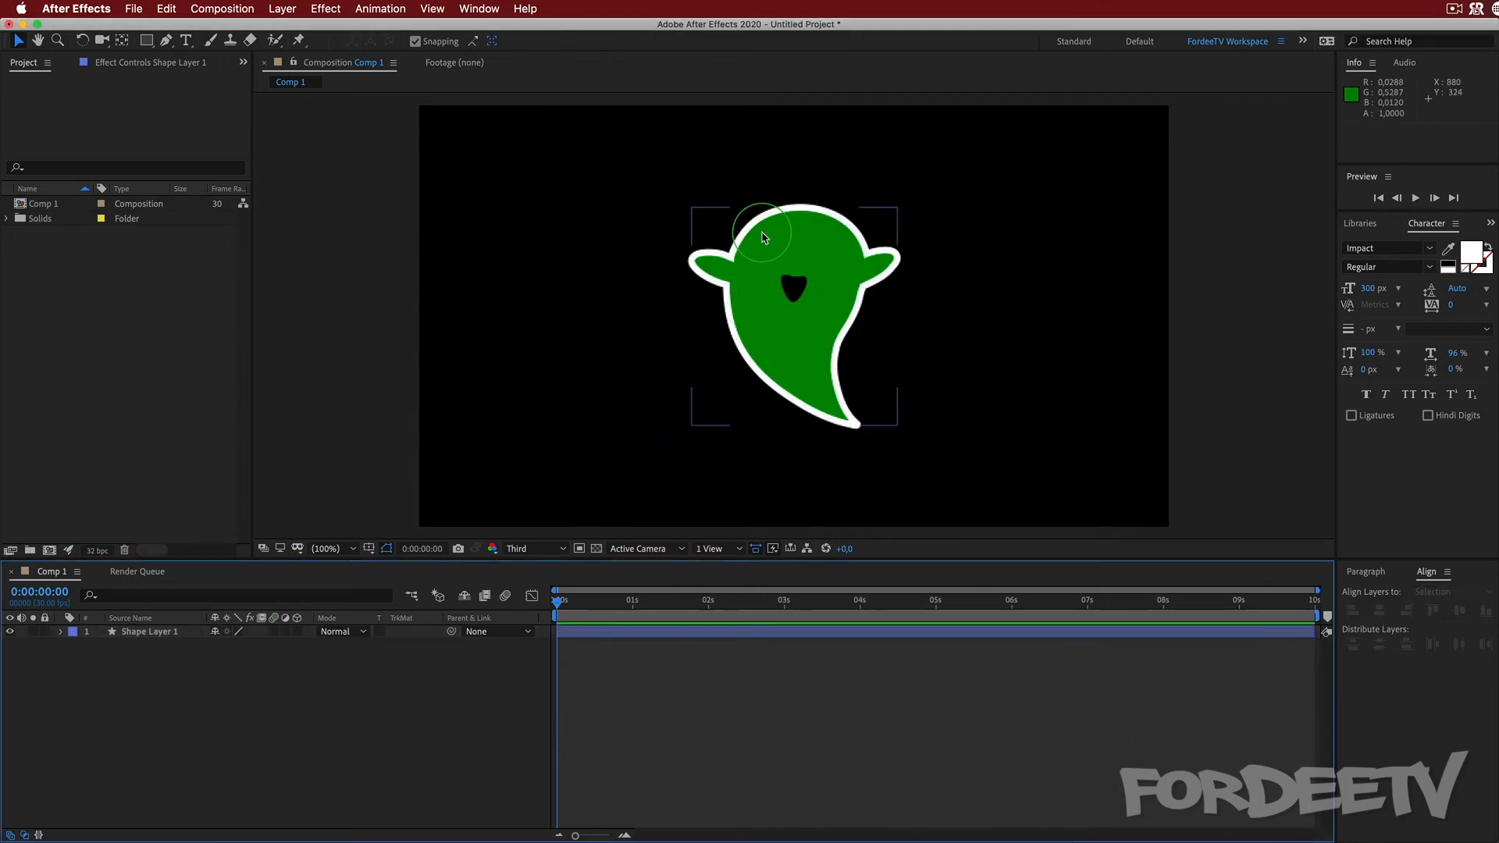
pyautogui.click(492, 468)
pyautogui.click(769, 289)
pyautogui.click(855, 183)
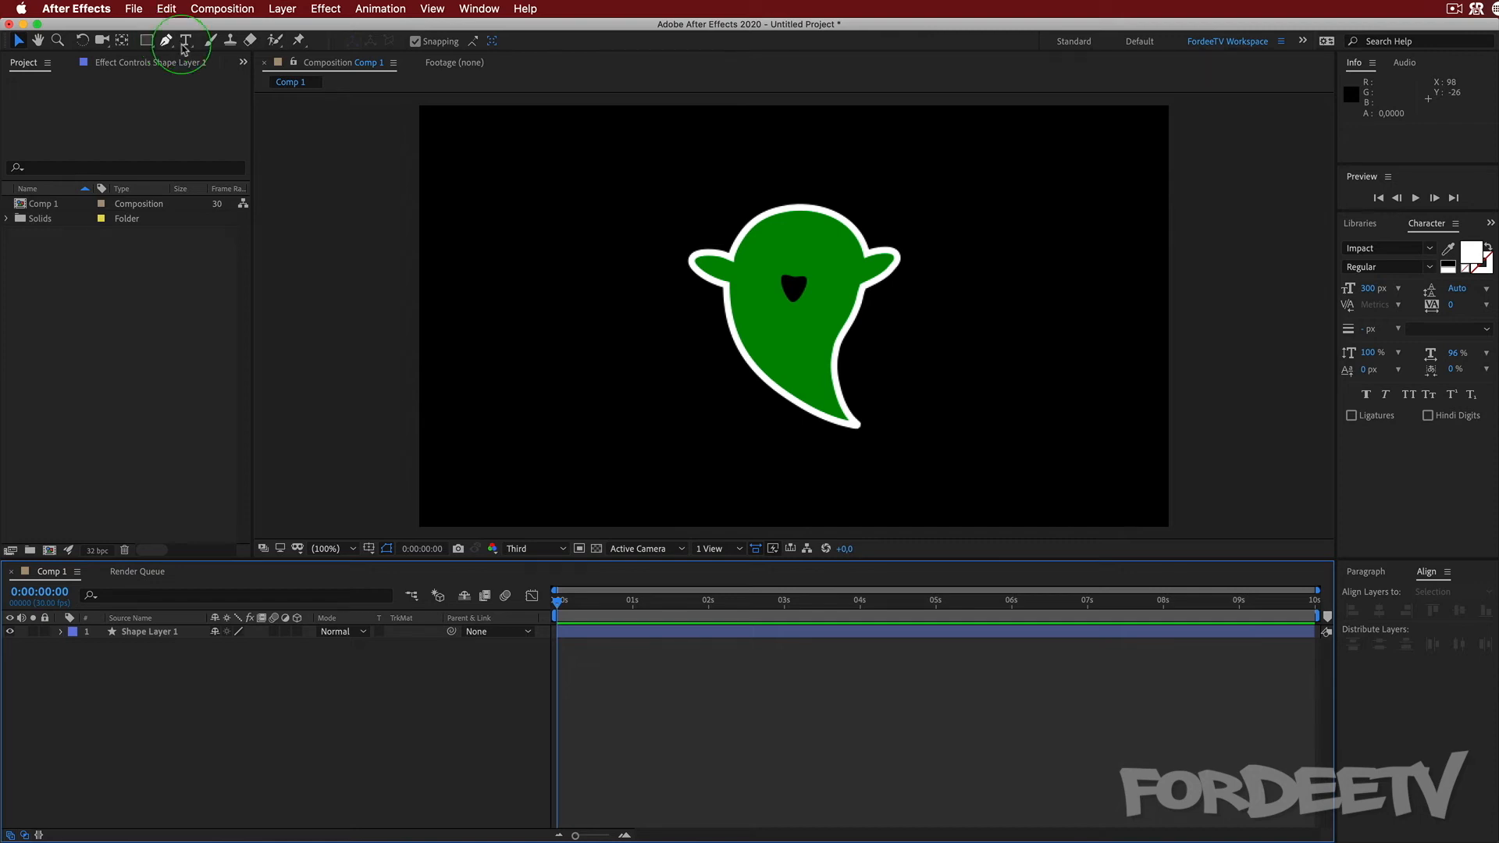
# - Delete the ghost shape layer and draw a rectangle around the centre of Comp 1 as a new shape layer
pyautogui.click(141, 631)
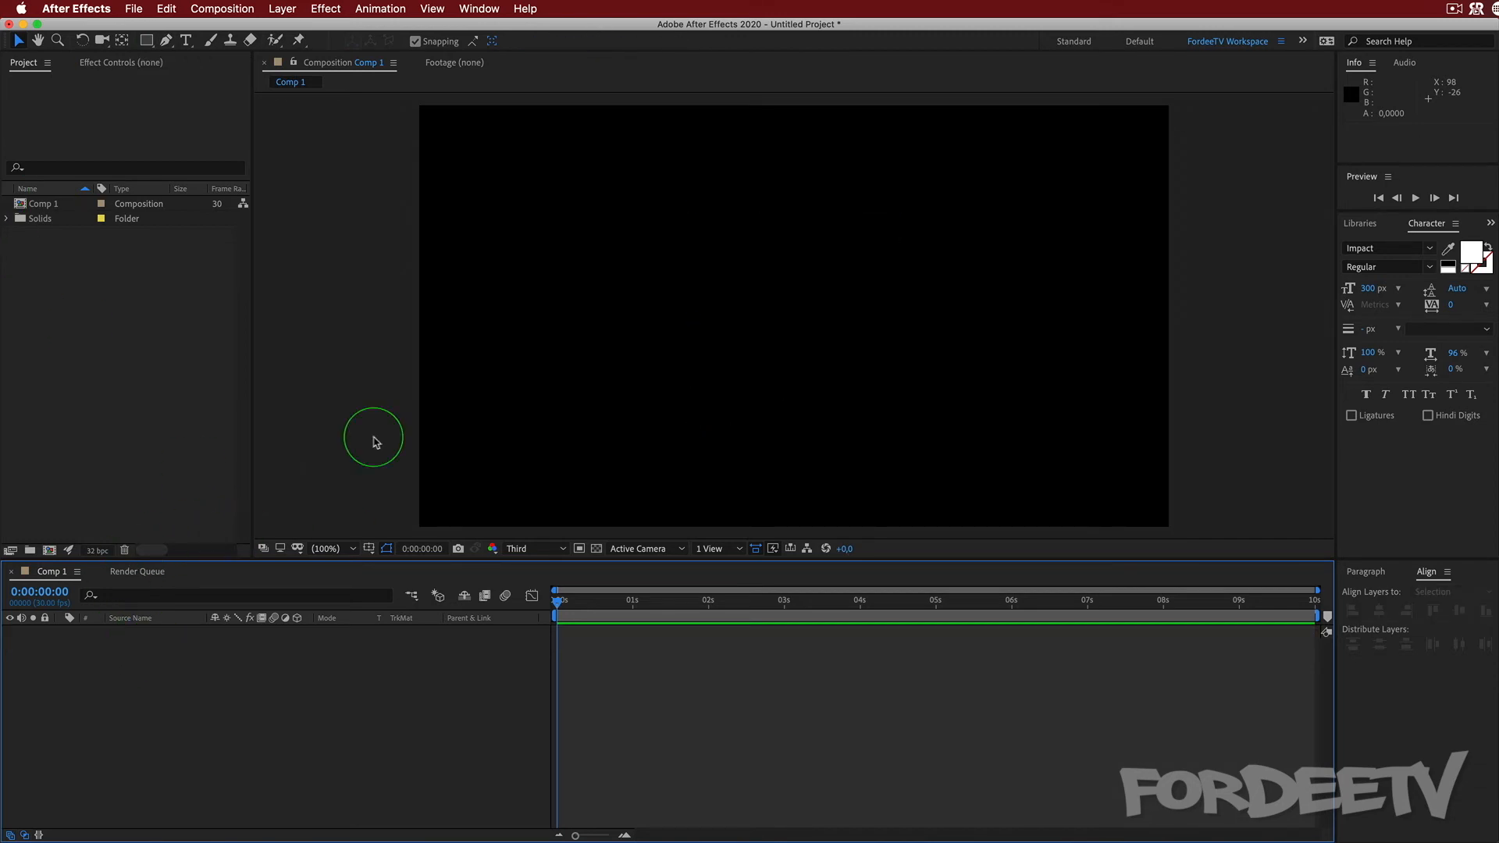
pyautogui.press('Delete')
pyautogui.click(146, 35)
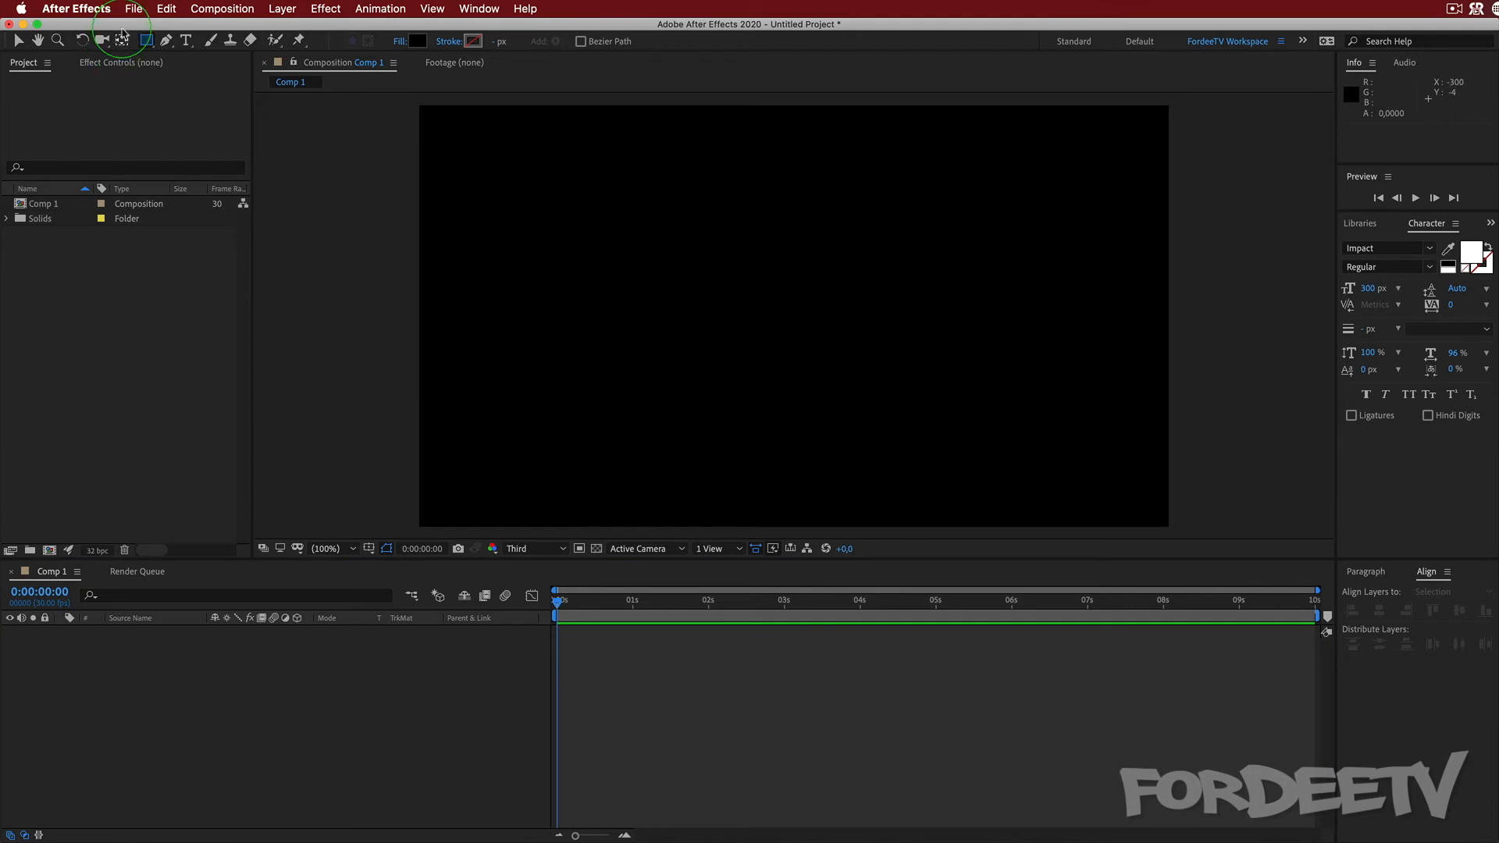
pyautogui.moveTo(687, 246)
pyautogui.mouseDown()
pyautogui.moveTo(927, 359)
pyautogui.moveTo(907, 395)
pyautogui.moveTo(919, 389)
pyautogui.mouseUp()
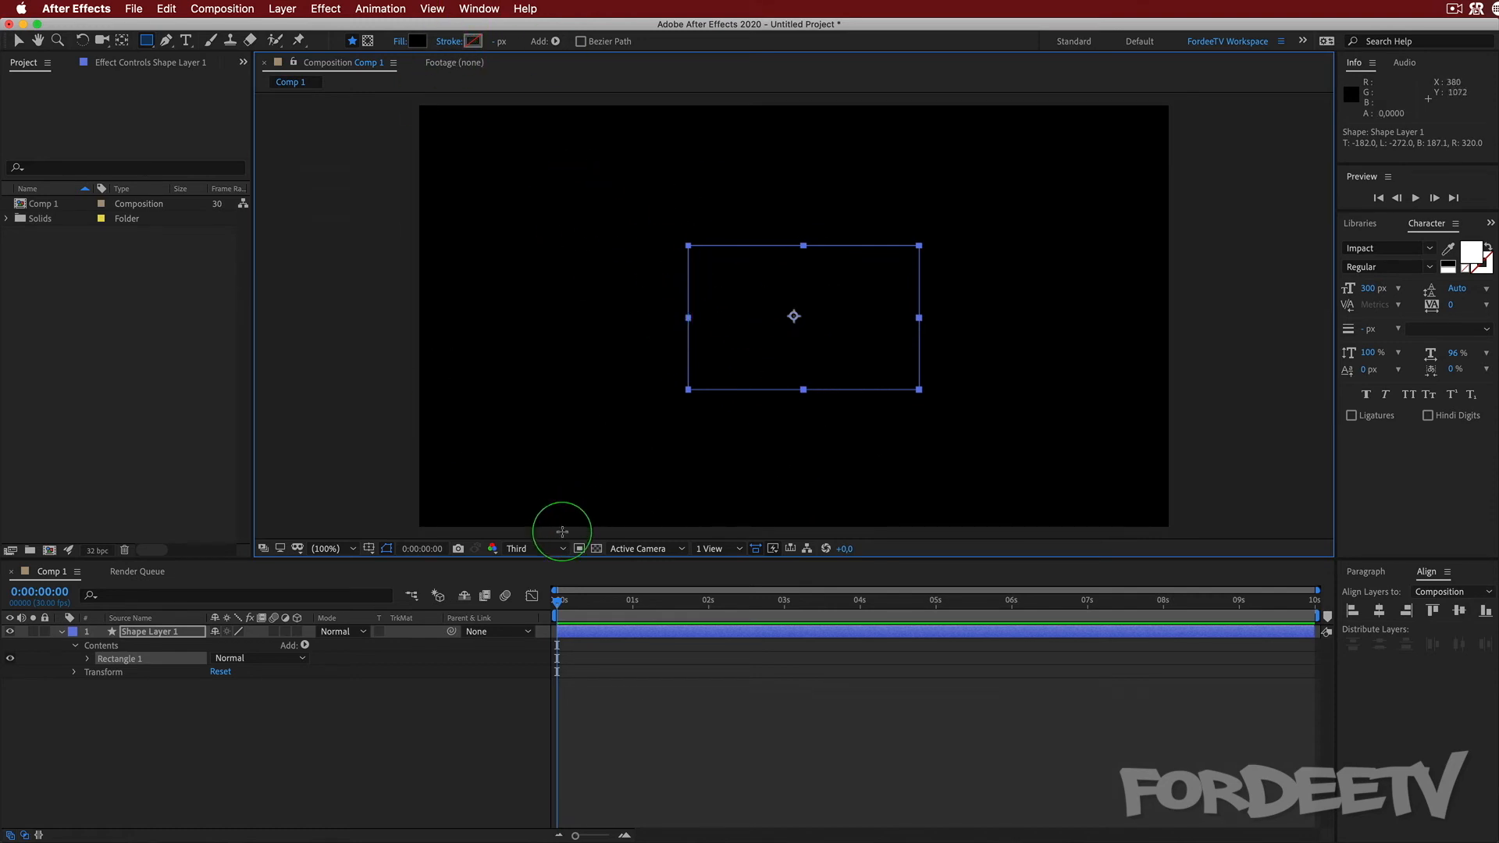
pyautogui.click(596, 548)
pyautogui.click(596, 548)
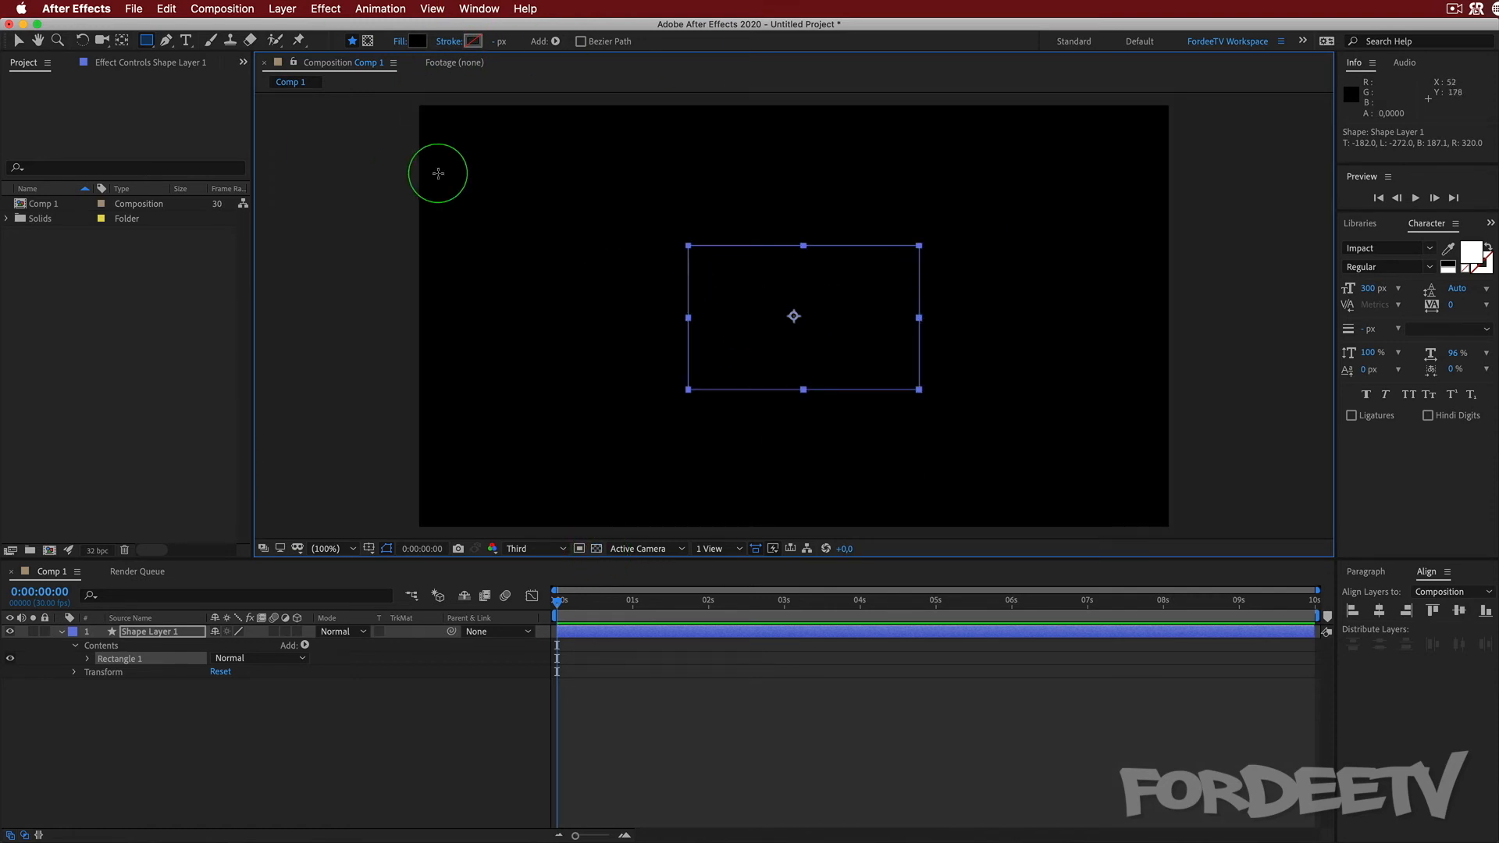
# - Fill the rectangle with green 028600 and give it a solid white 17 px stroke
pyautogui.click(416, 42)
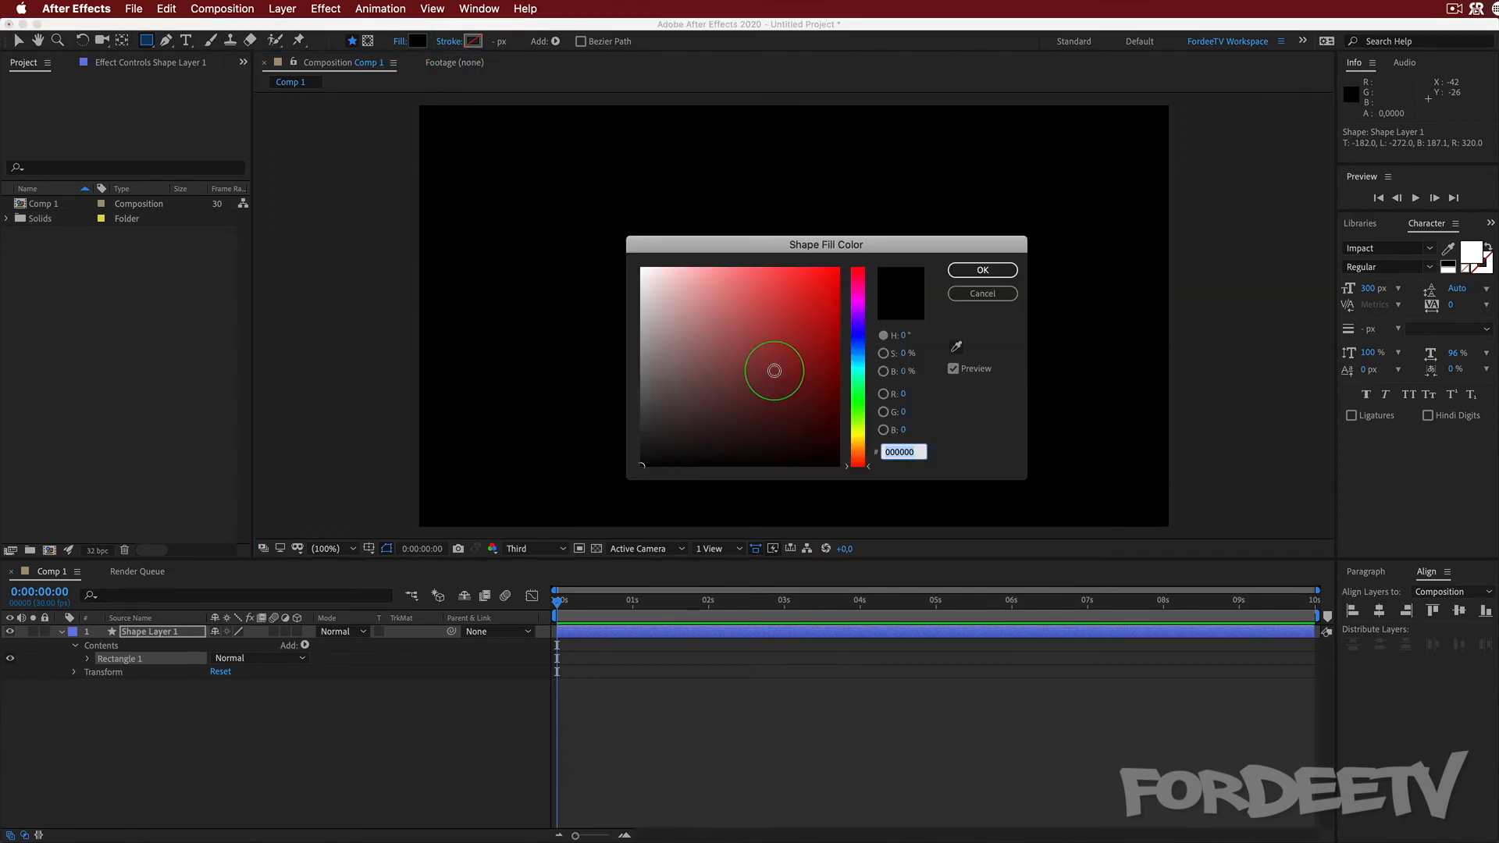
pyautogui.click(857, 400)
pyautogui.click(775, 366)
pyautogui.click(840, 362)
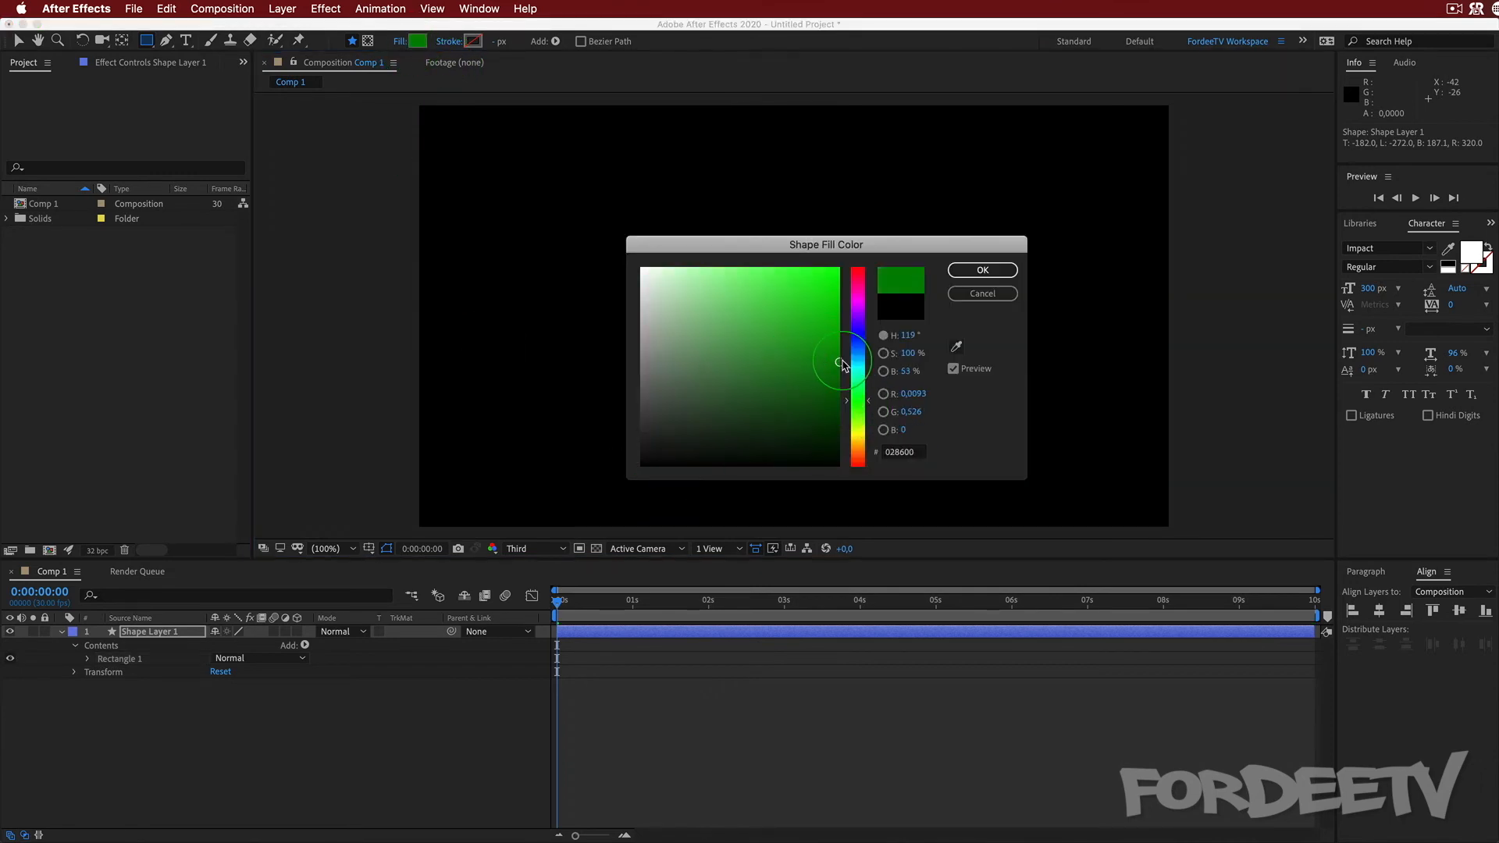
pyautogui.click(947, 265)
pyautogui.click(449, 42)
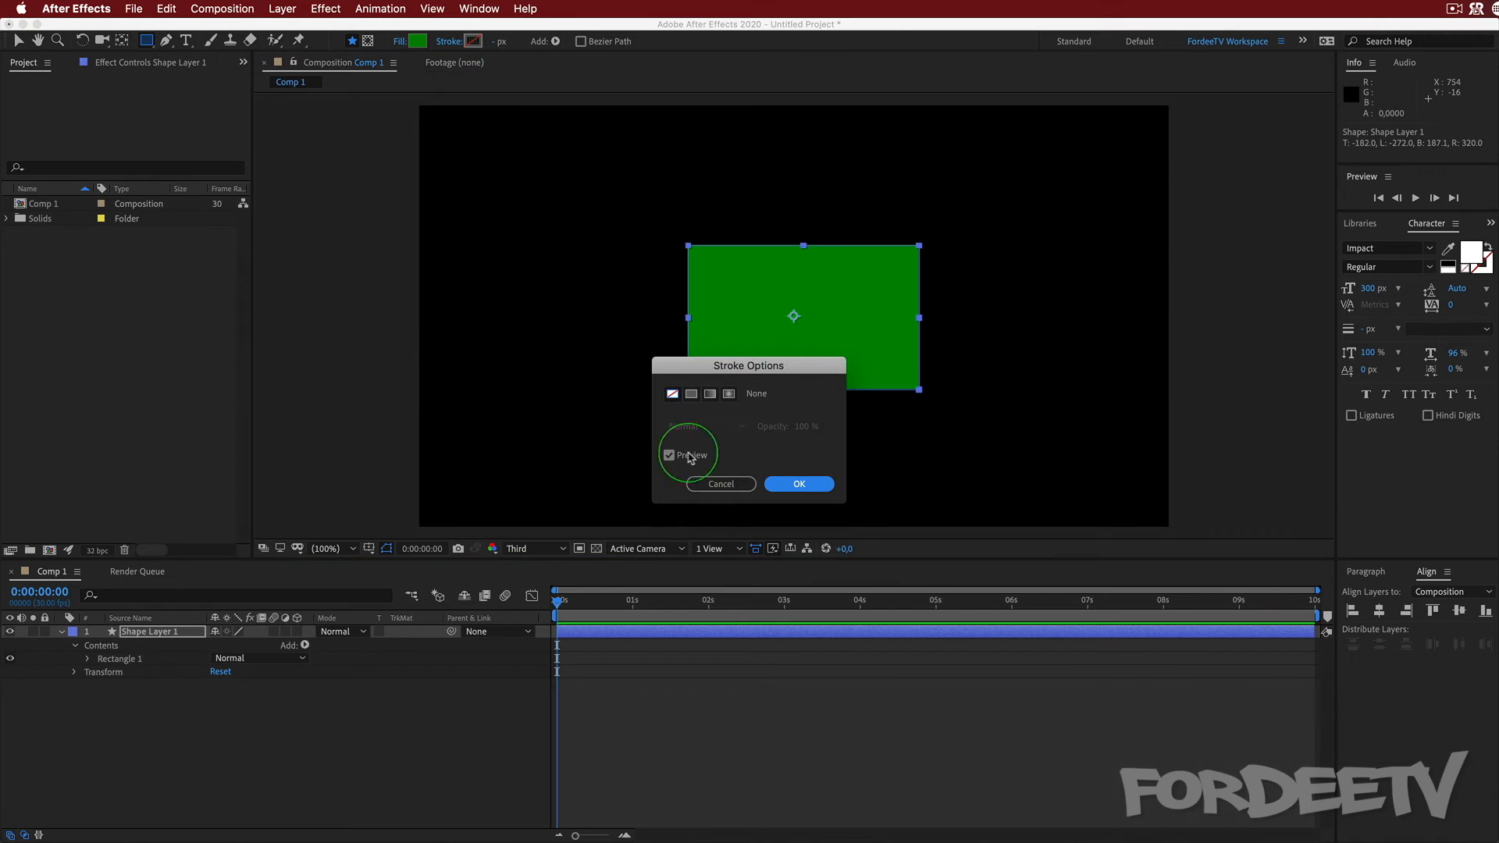
pyautogui.click(691, 393)
pyautogui.click(786, 486)
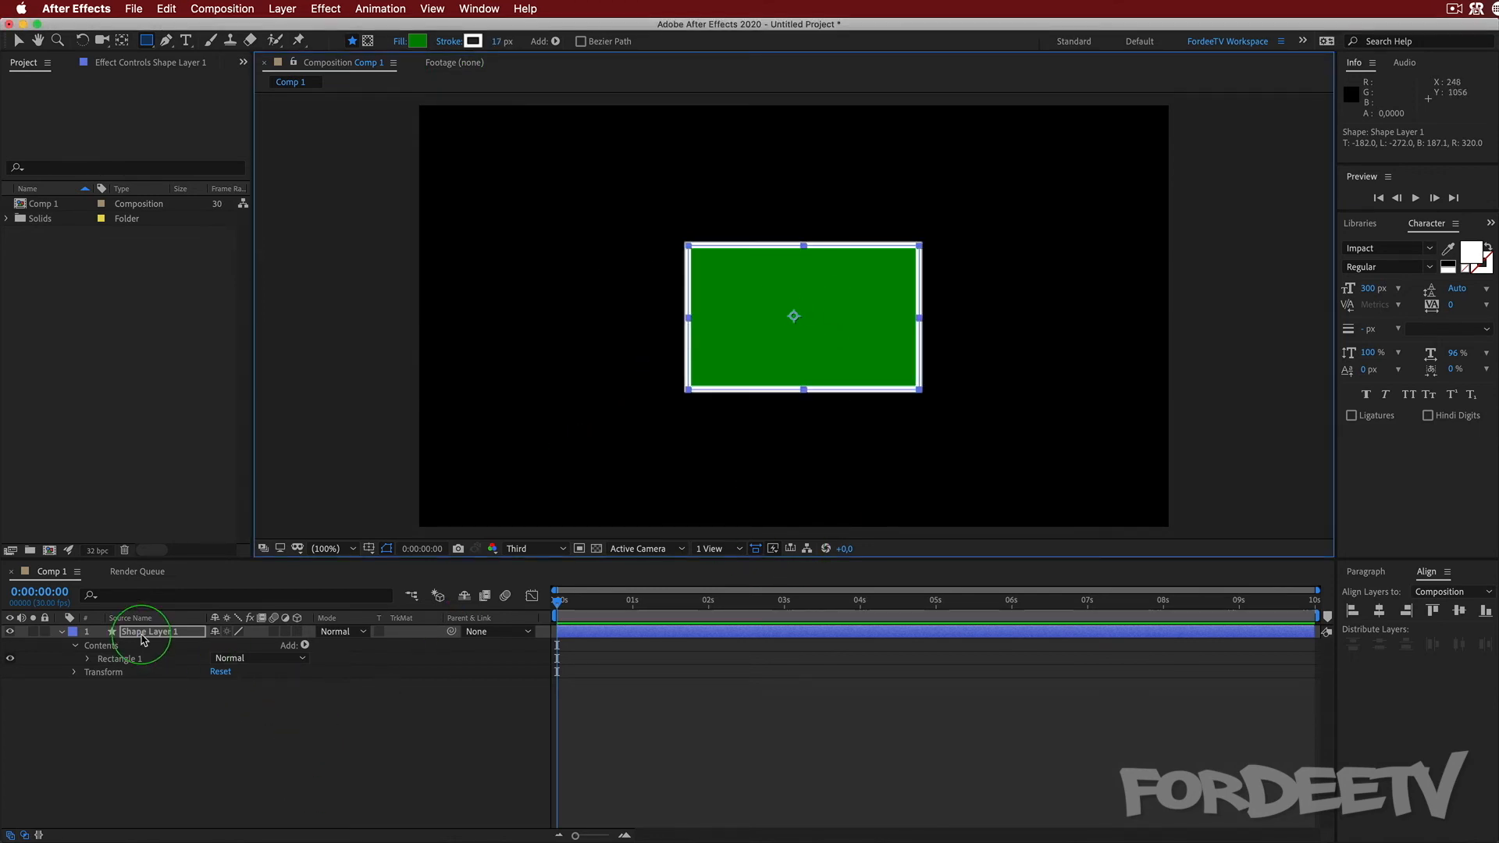
# - Add a Polystar path to Rectangle 1 and cut it out of the rectangle with Merge Paths in Subtract mode
pyautogui.click(305, 647)
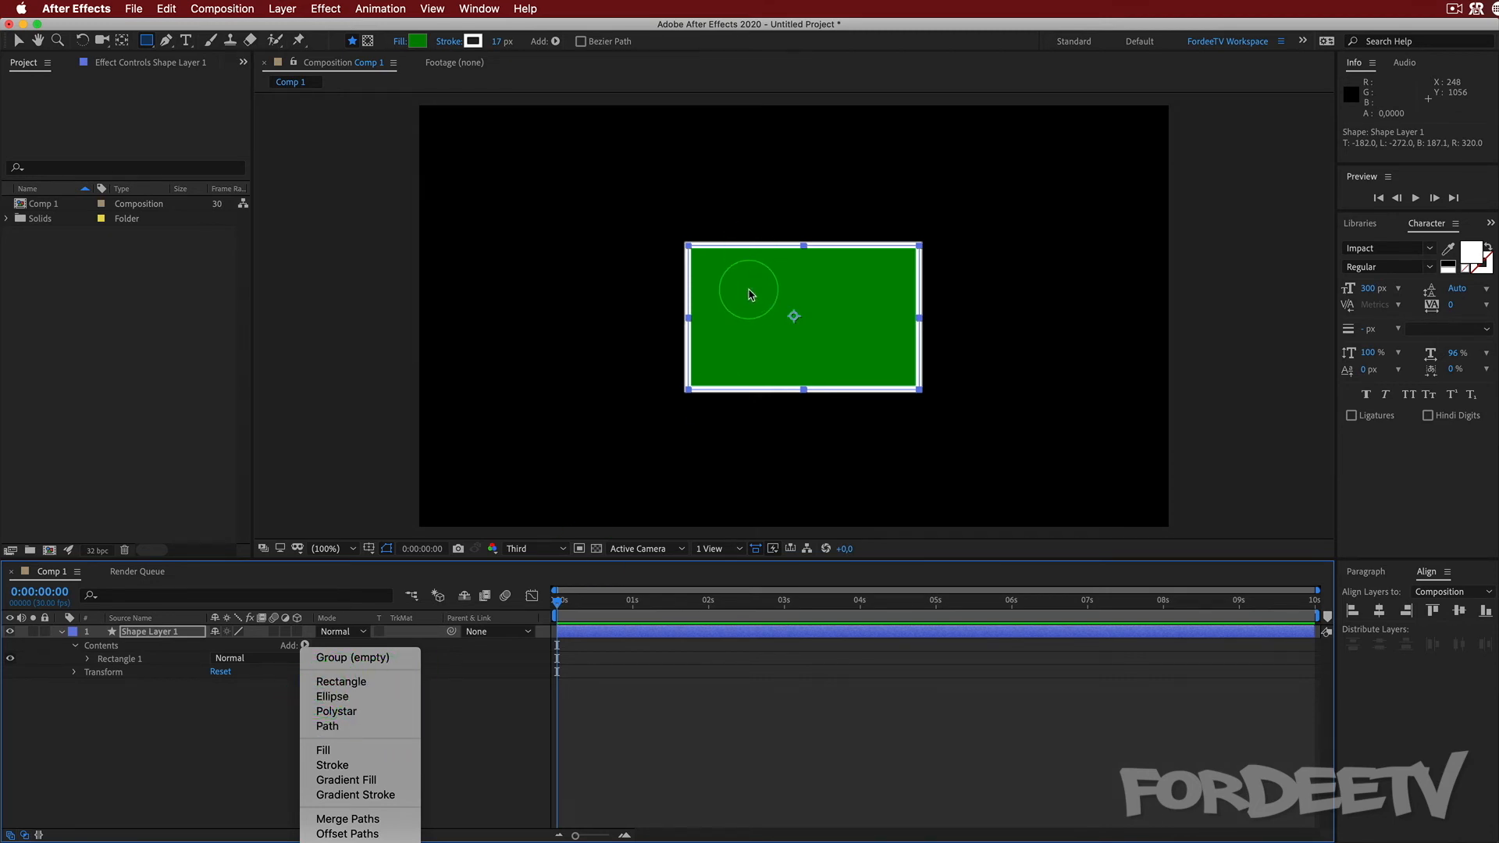
pyautogui.click(317, 711)
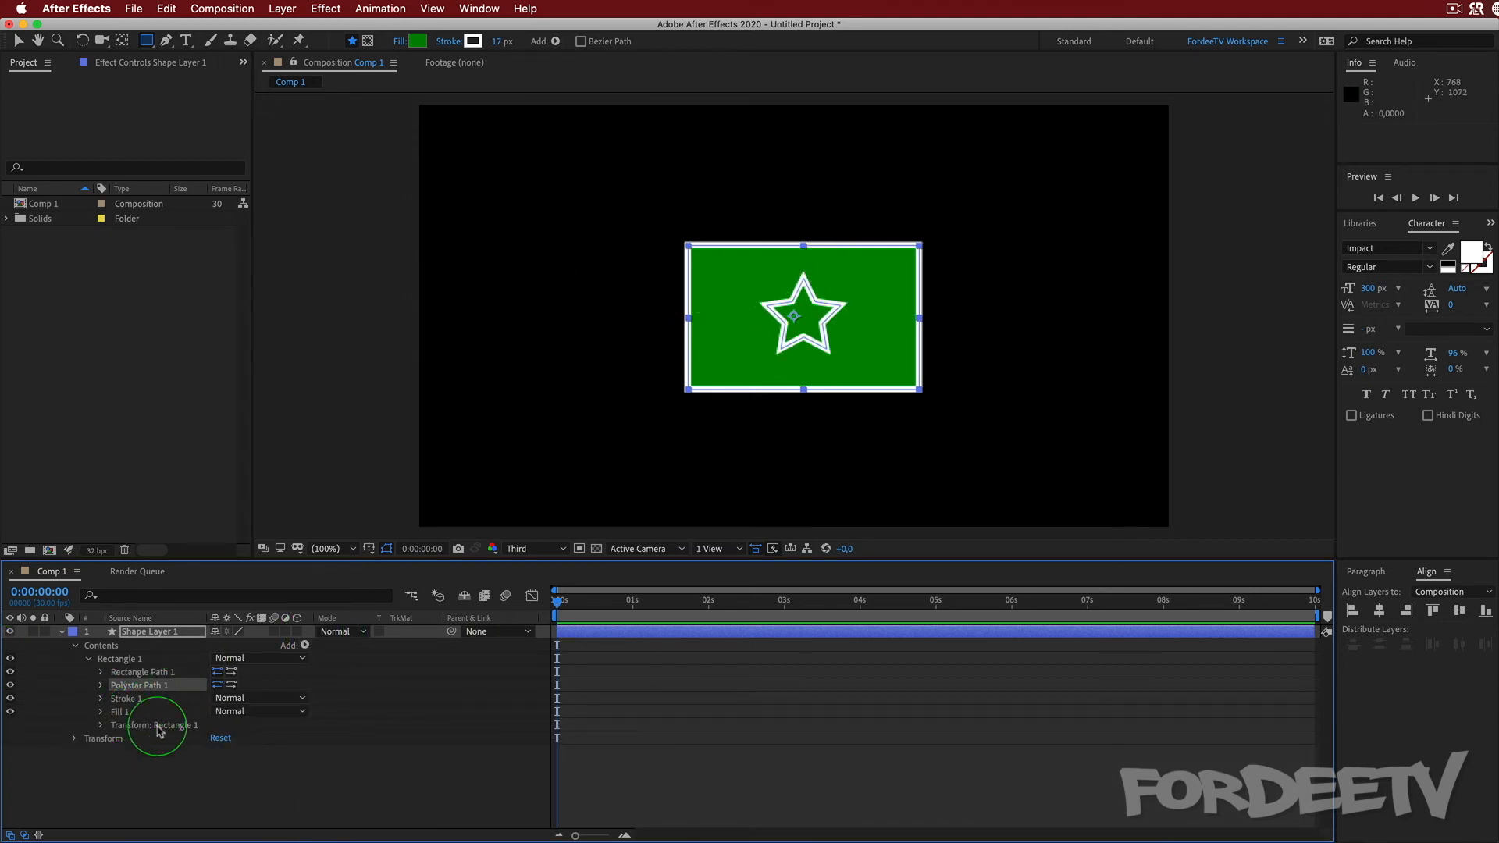
pyautogui.click(305, 645)
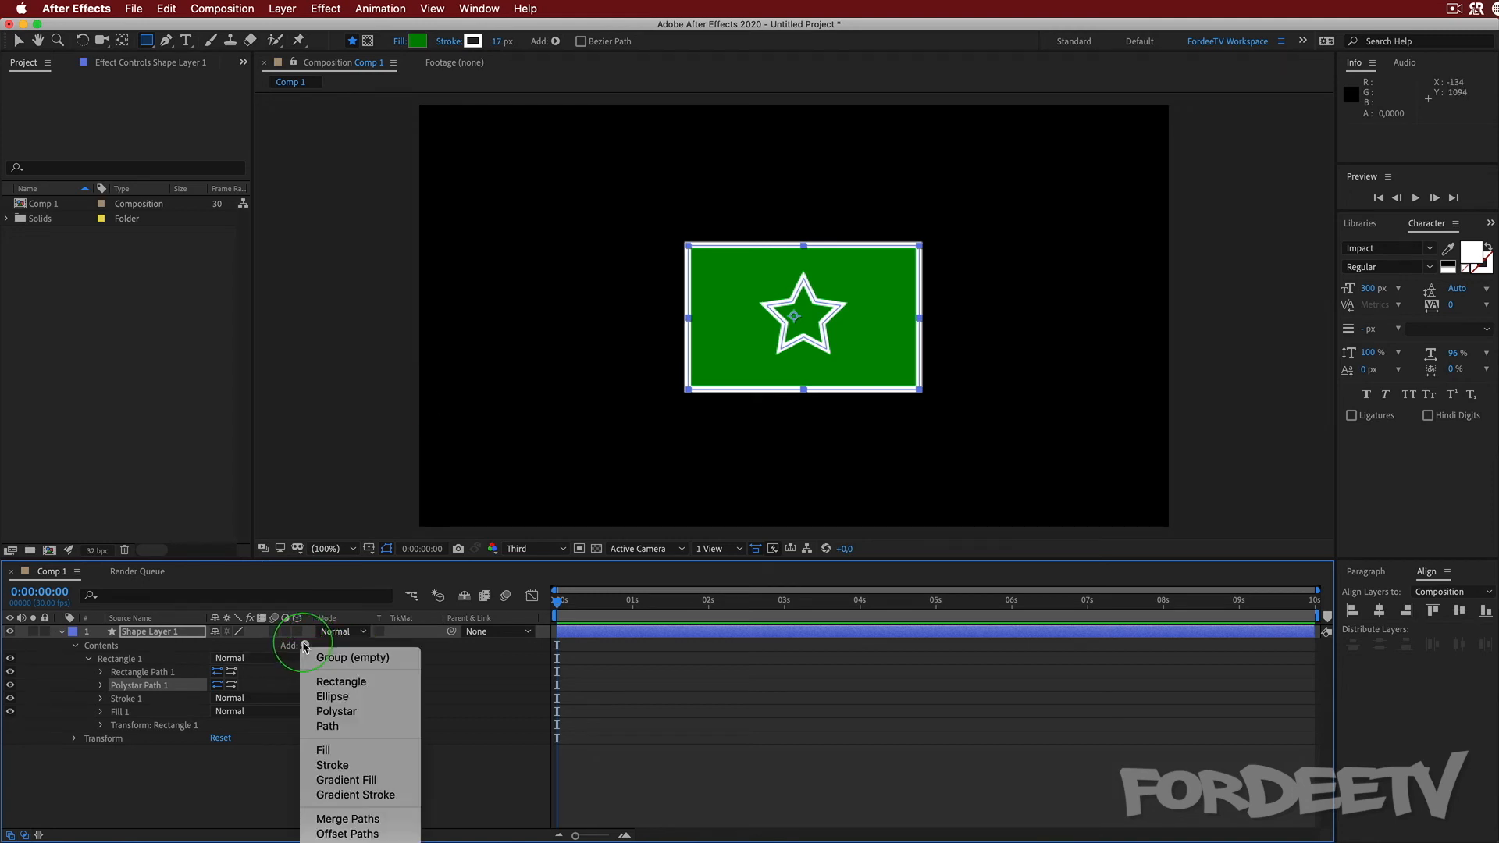
pyautogui.click(326, 819)
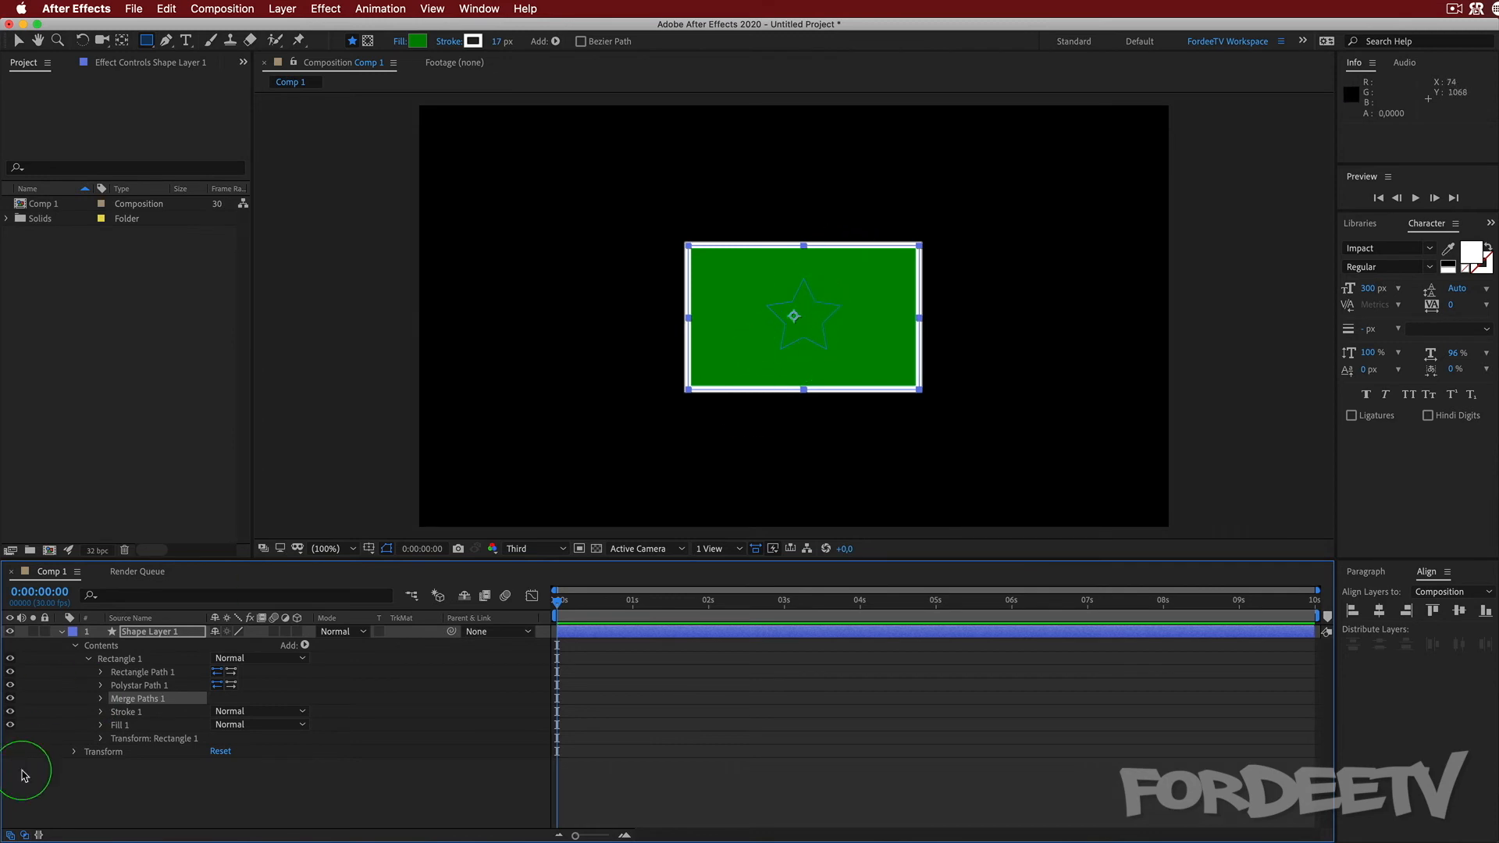
pyautogui.click(102, 699)
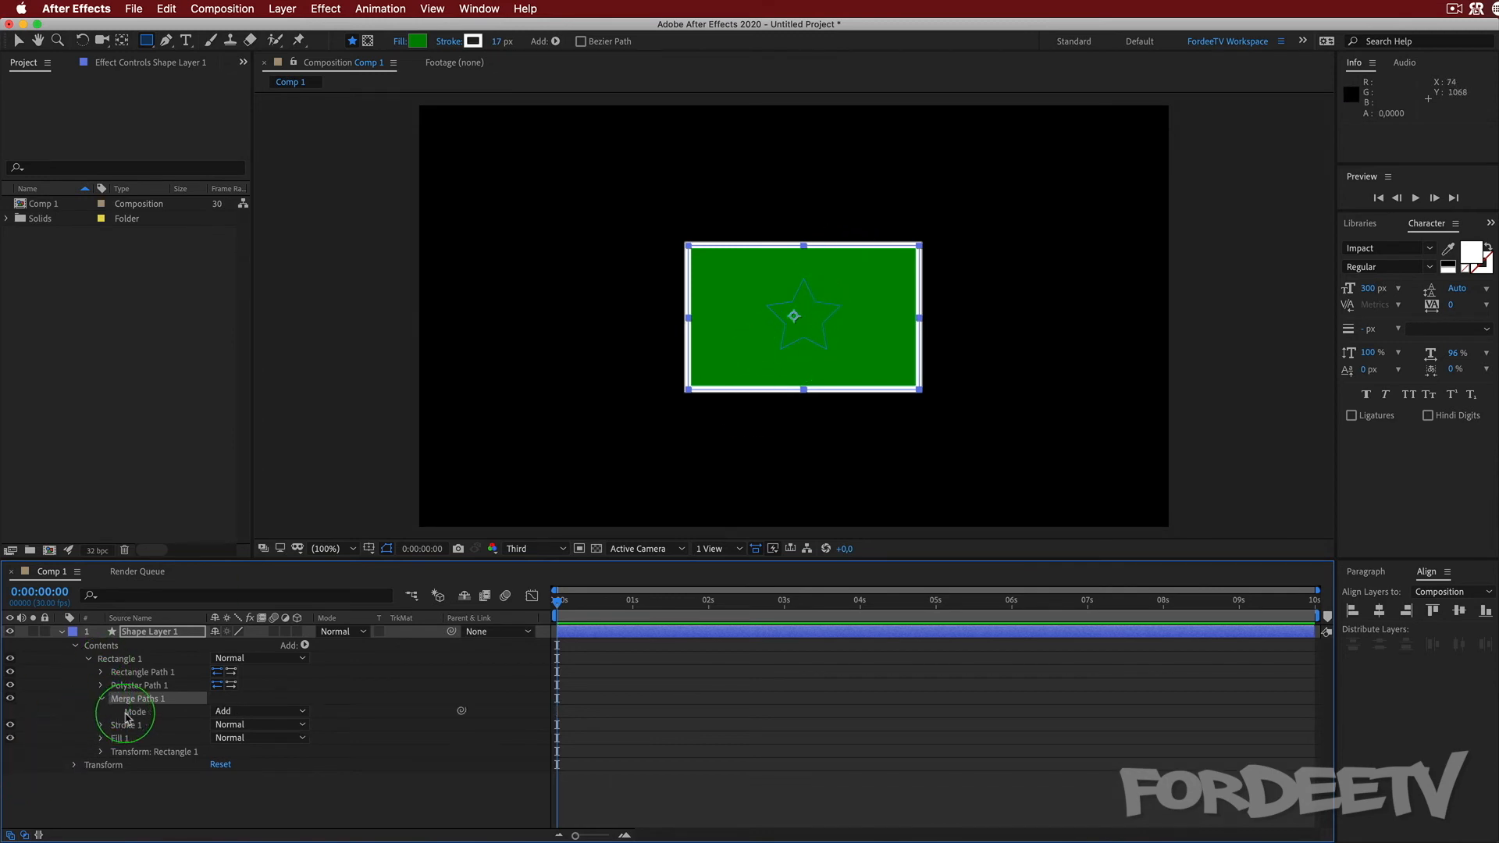
pyautogui.click(238, 711)
pyautogui.click(232, 757)
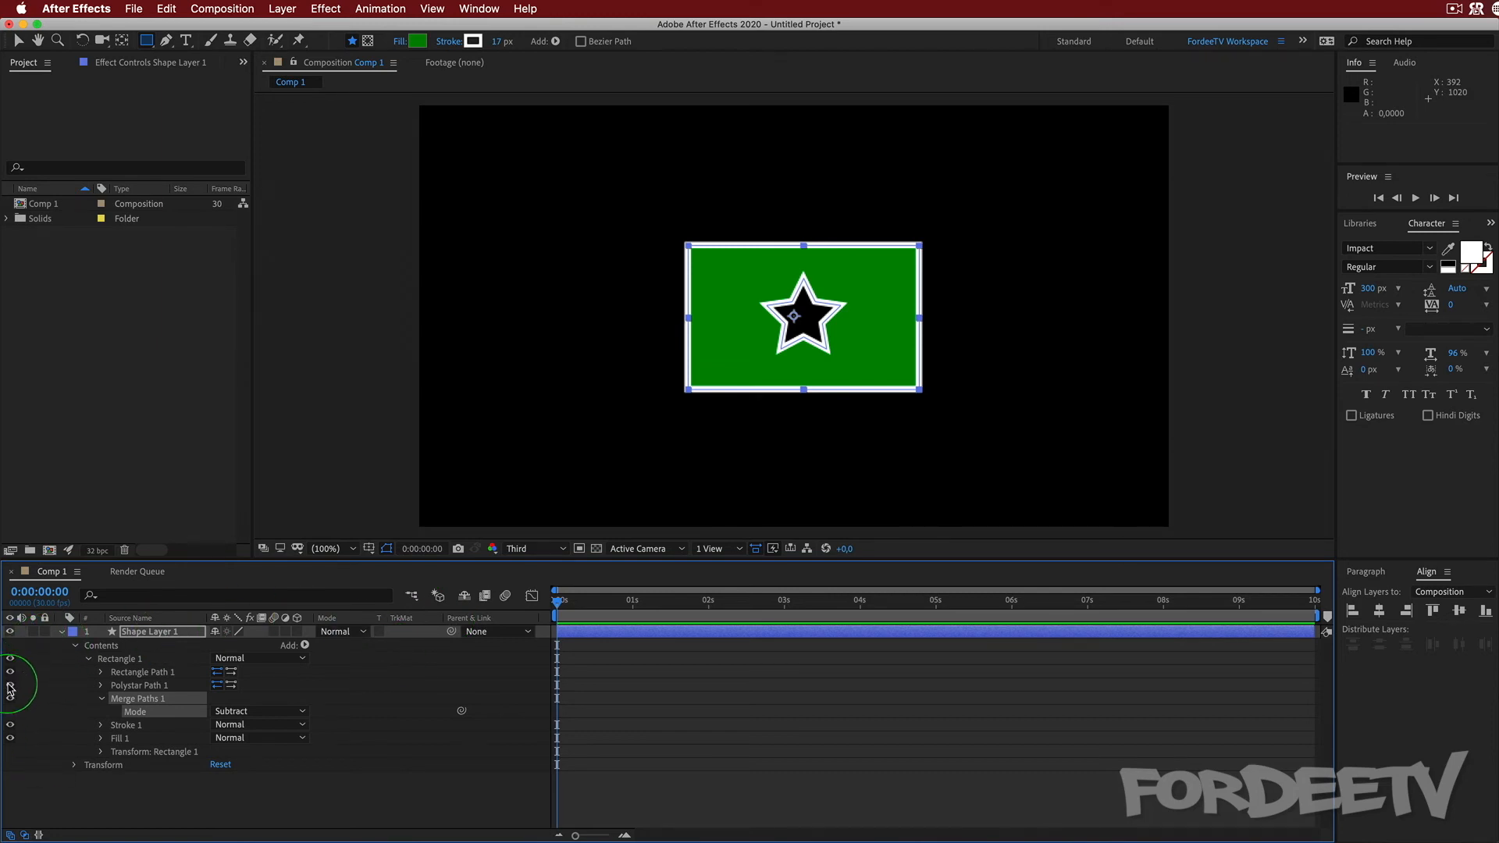
# - Delete the Polystar path and the Merge Paths operator from Rectangle 1, leaving its stroke and fill in place
pyautogui.click(101, 685)
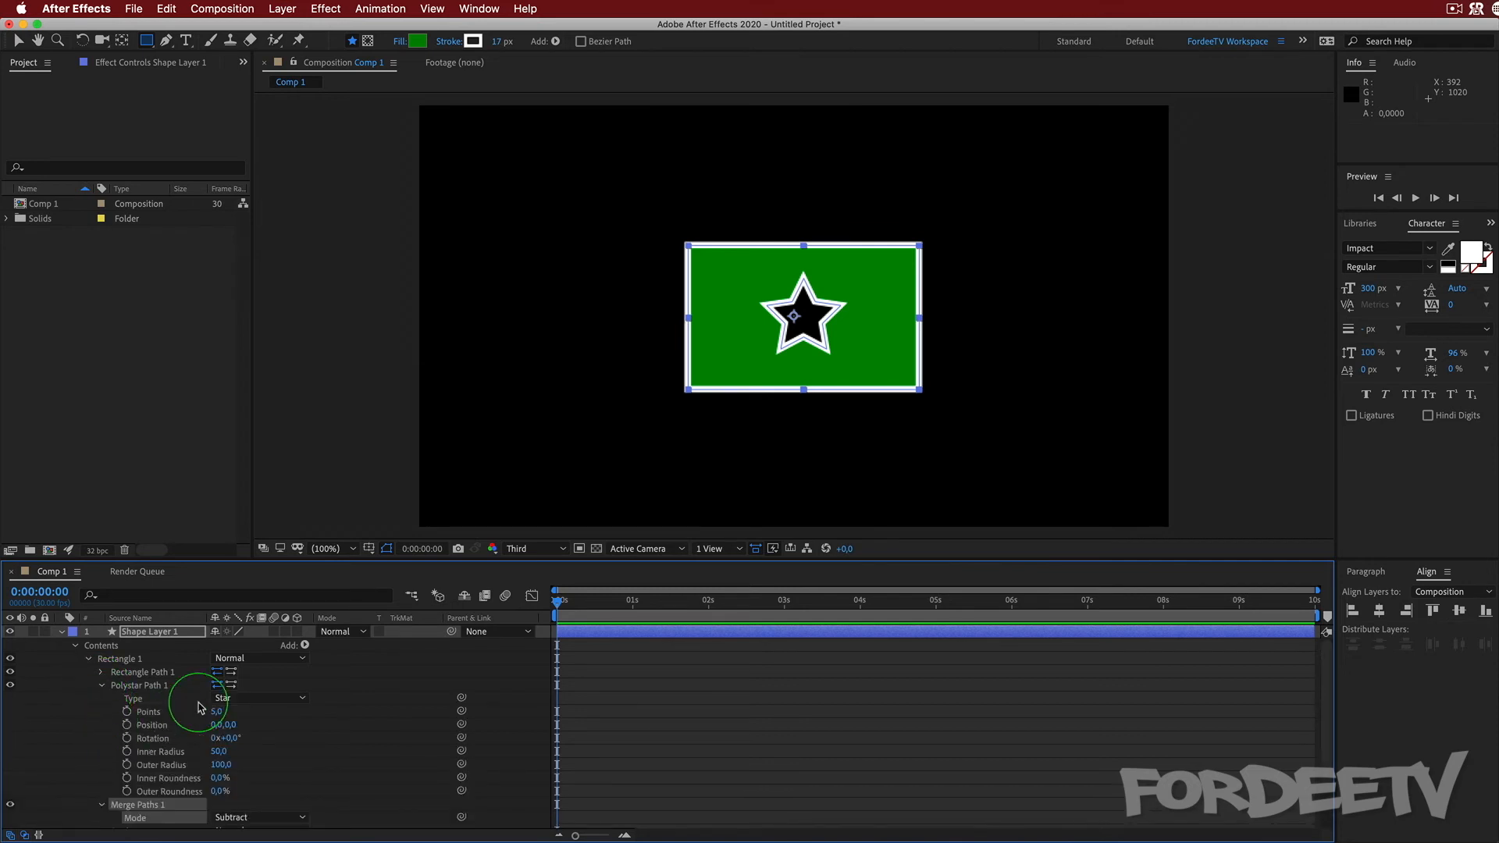
pyautogui.click(101, 686)
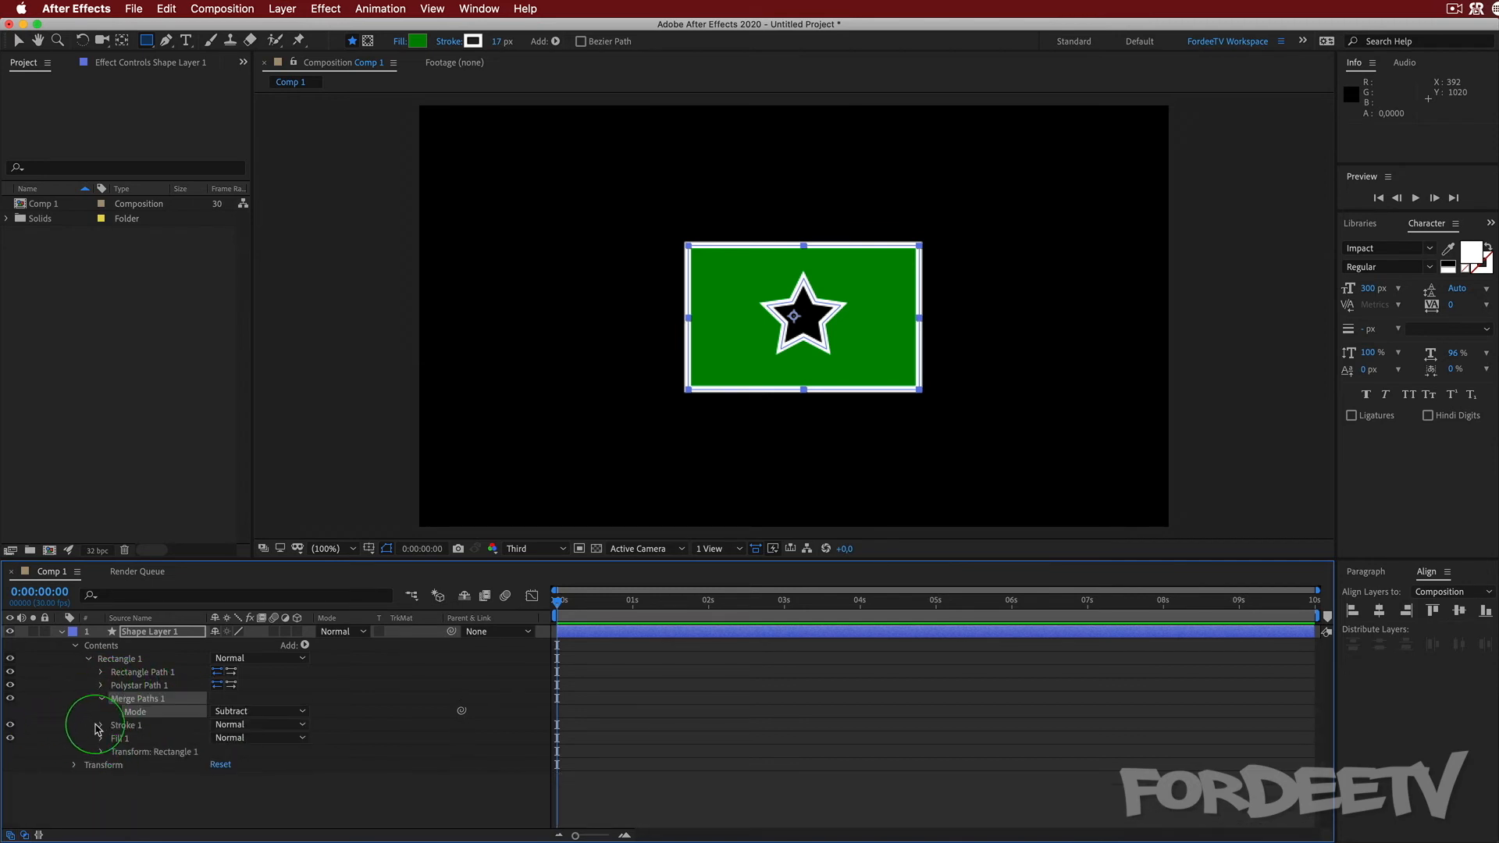
pyautogui.click(10, 726)
pyautogui.click(10, 726)
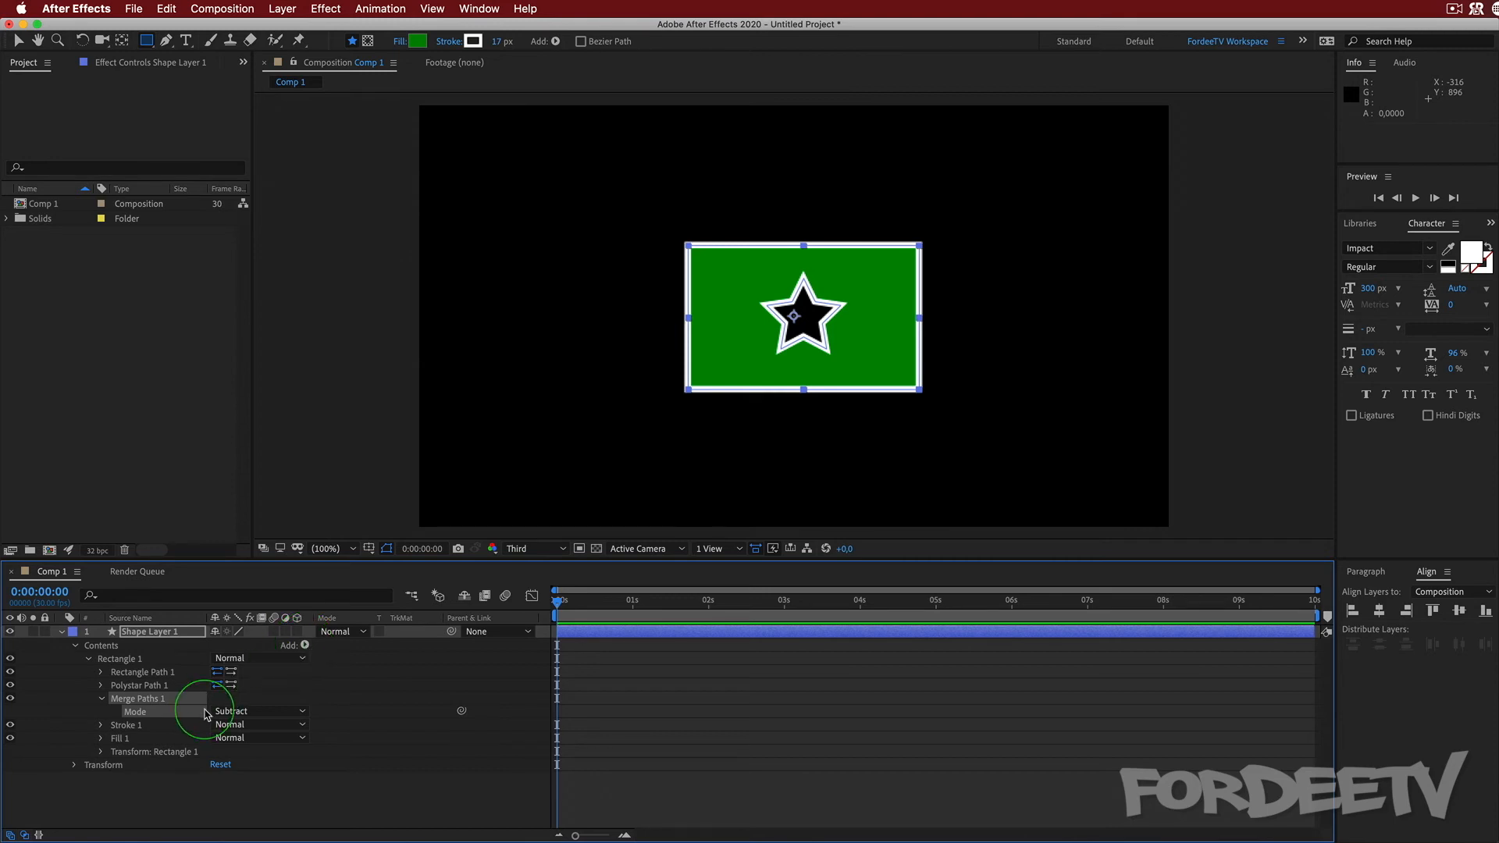
pyautogui.keyDown('shift'); pyautogui.click(136, 699); pyautogui.keyUp('shift')
pyautogui.press('Delete')
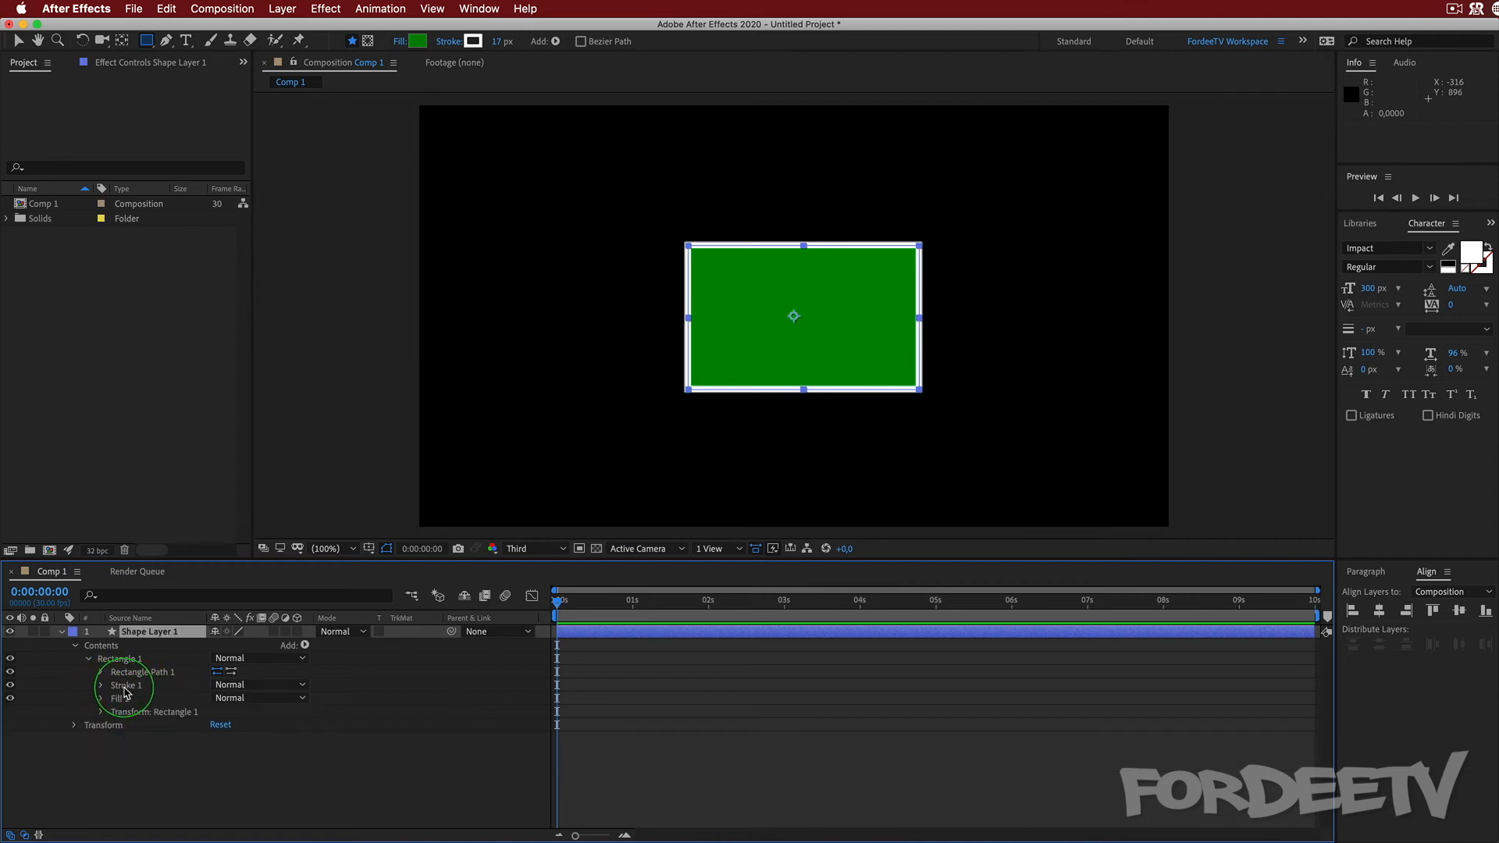
# - Try Offset Paths on Shape Layer 1 with an amount of -131 and Miter Join, and delete the operator again
pyautogui.click(304, 645)
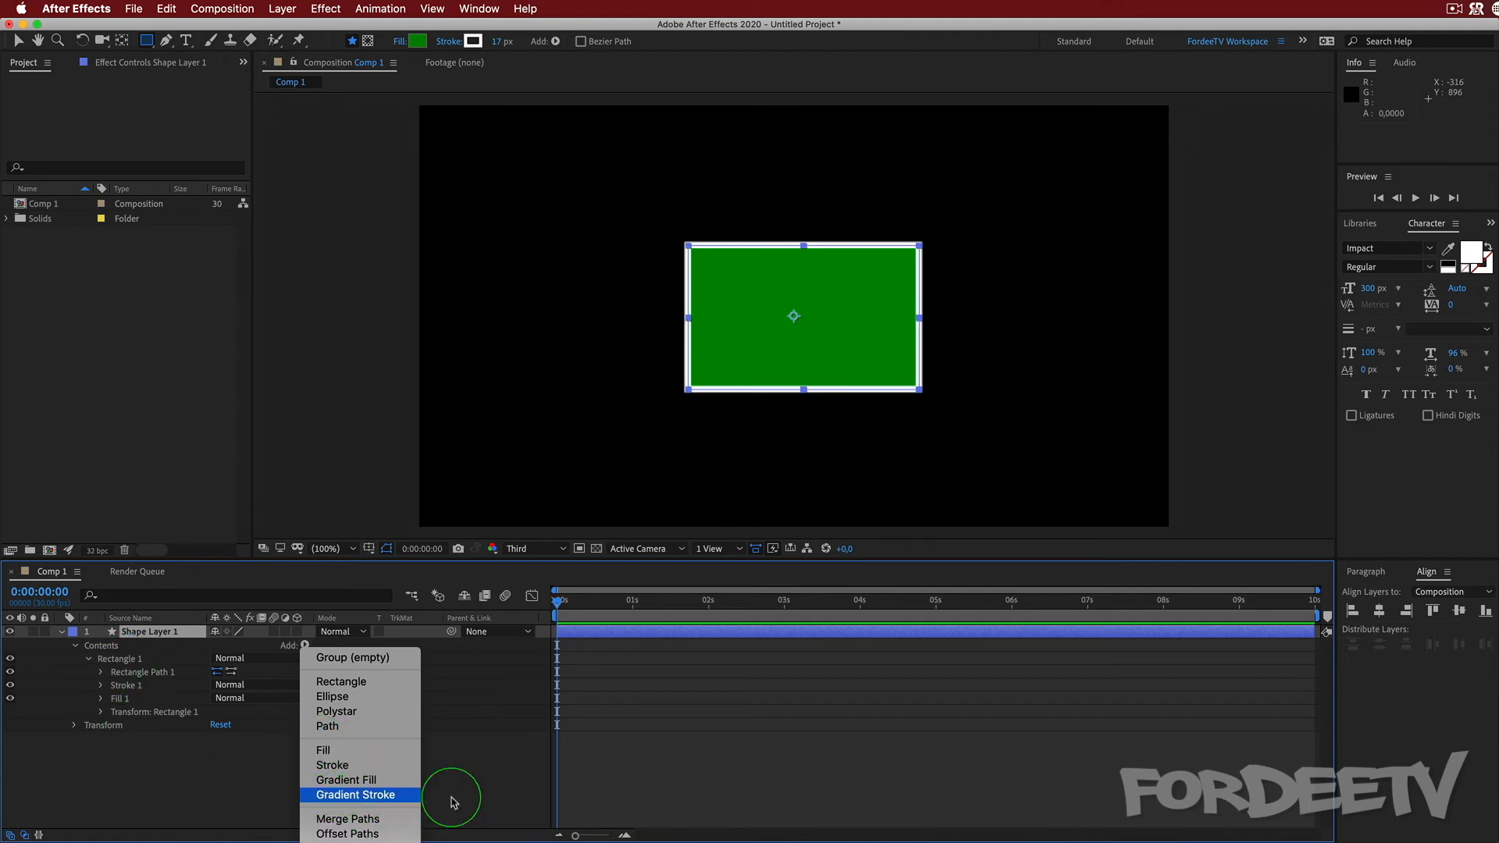
pyautogui.click(326, 834)
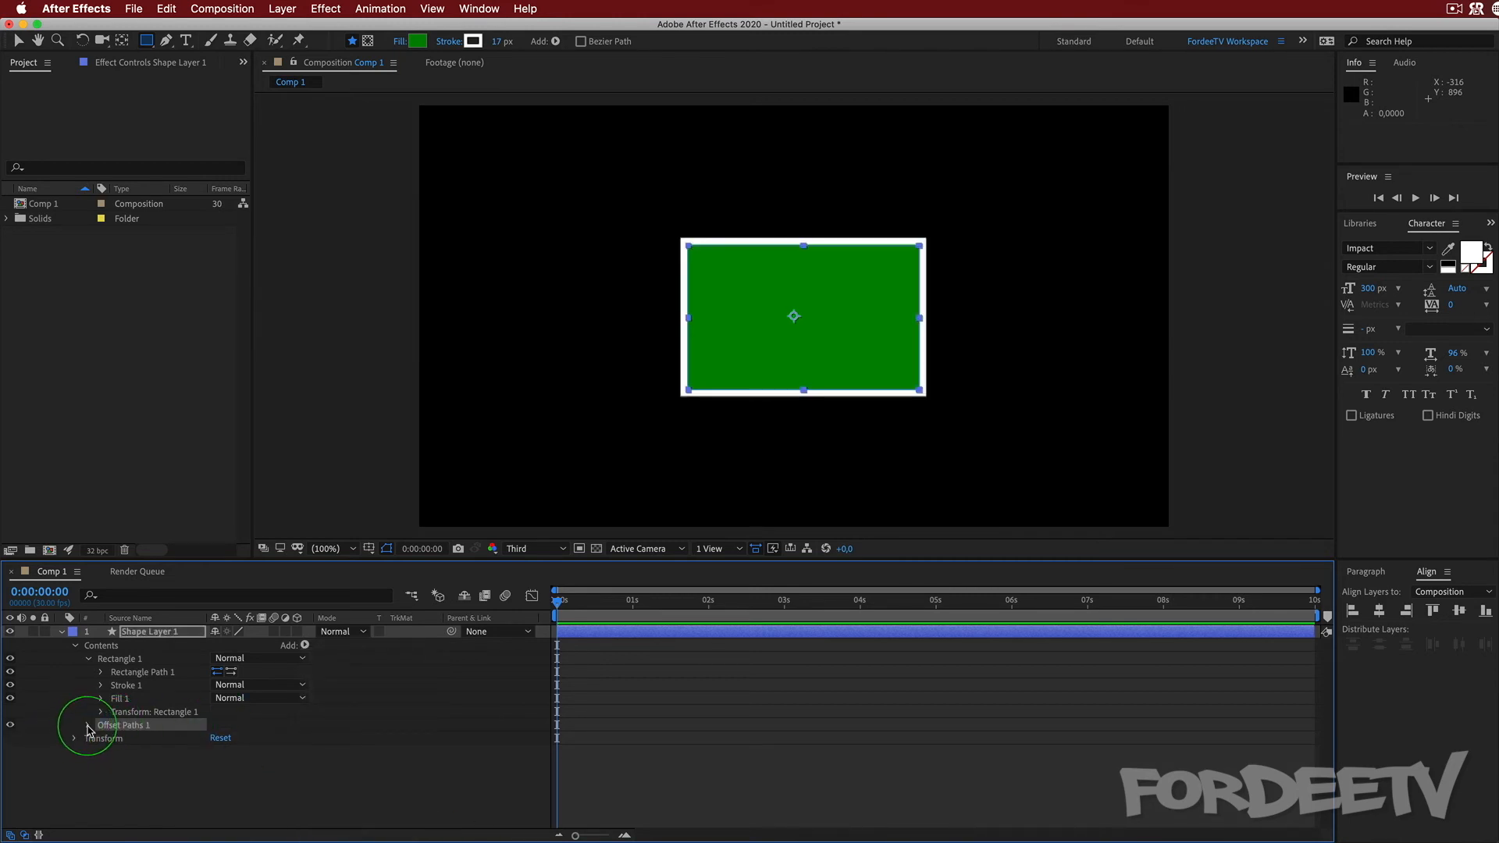
pyautogui.click(89, 726)
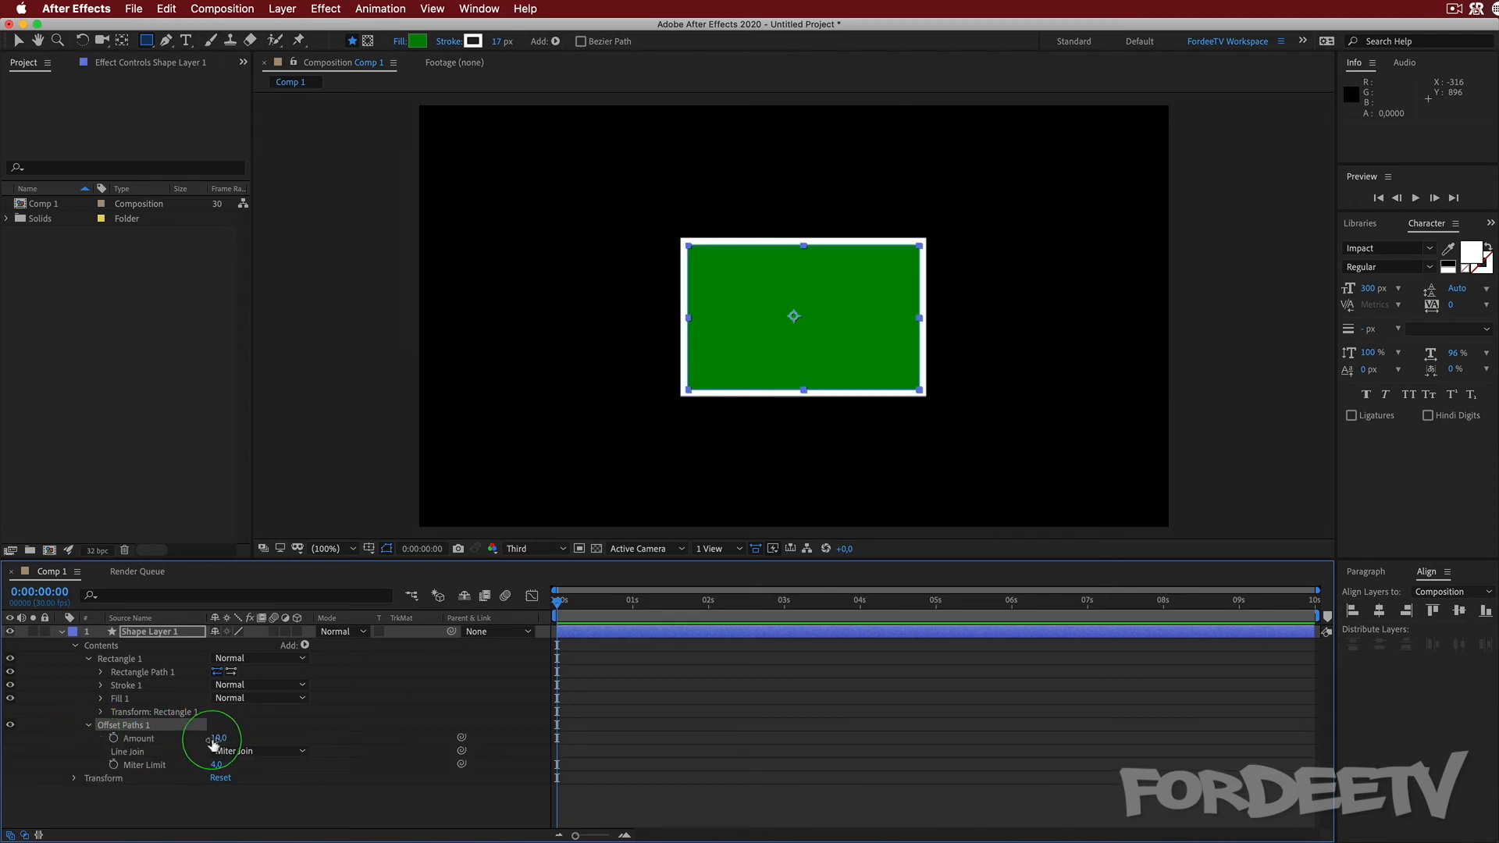
pyautogui.moveTo(221, 738)
pyautogui.mouseDown()
pyautogui.moveTo(304, 749)
pyautogui.moveTo(224, 748)
pyautogui.mouseUp()
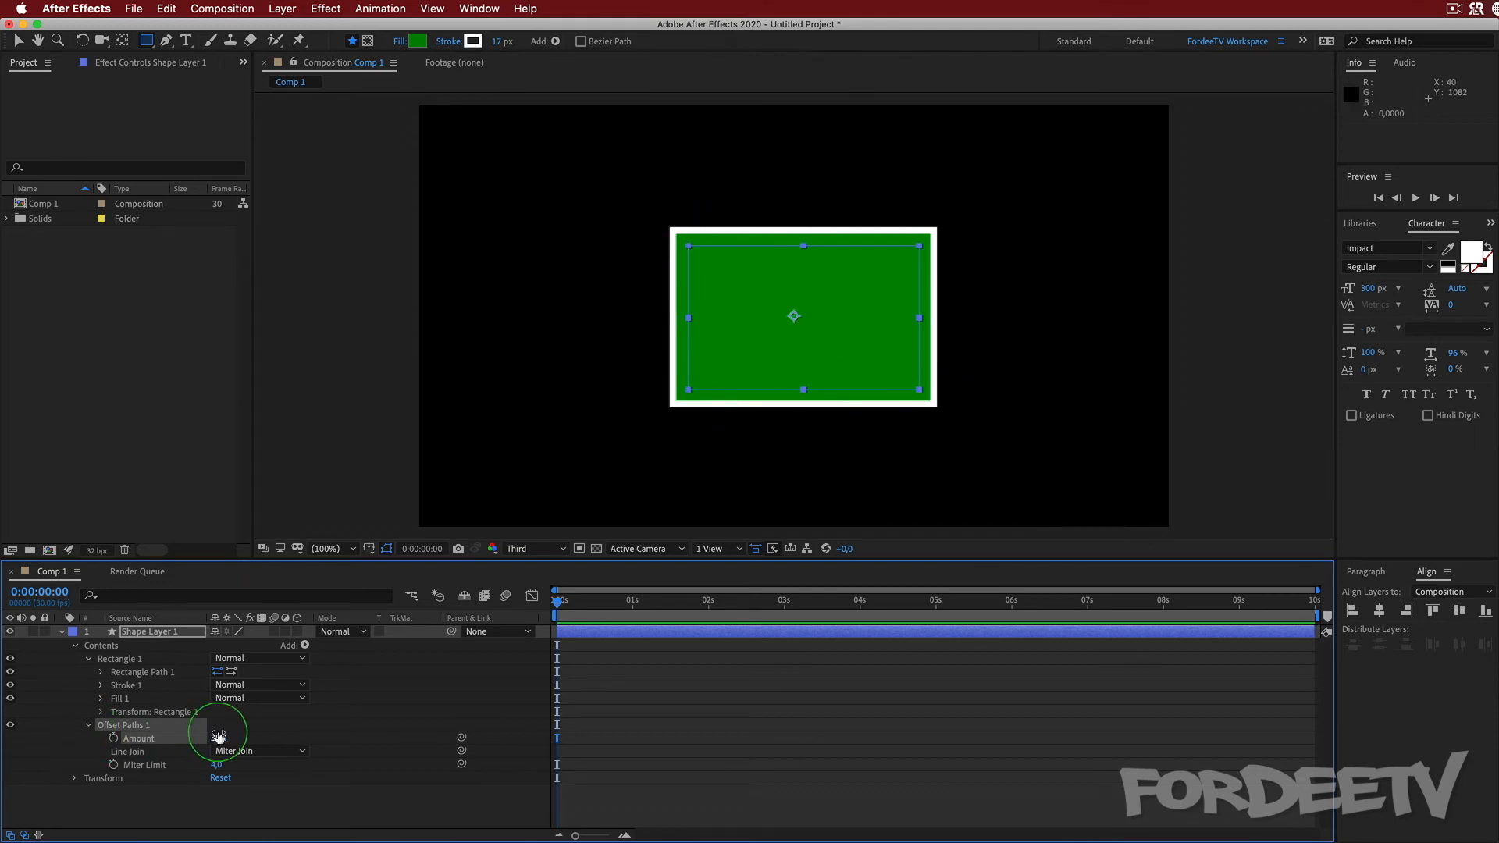
pyautogui.moveTo(219, 738); pyautogui.dragTo(274, 740)
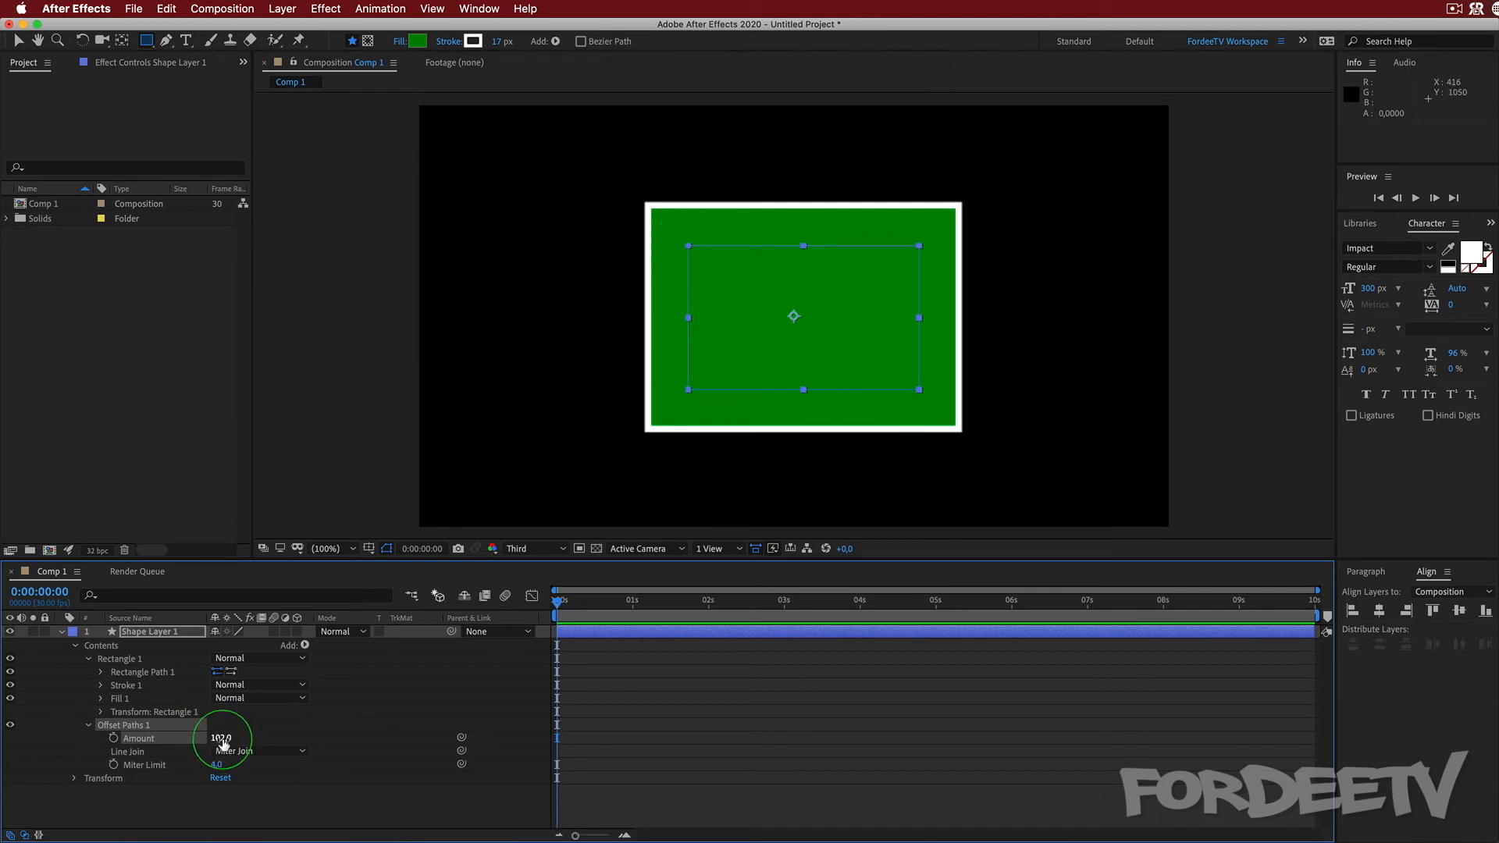
pyautogui.moveTo(221, 738); pyautogui.dragTo(35, 733)
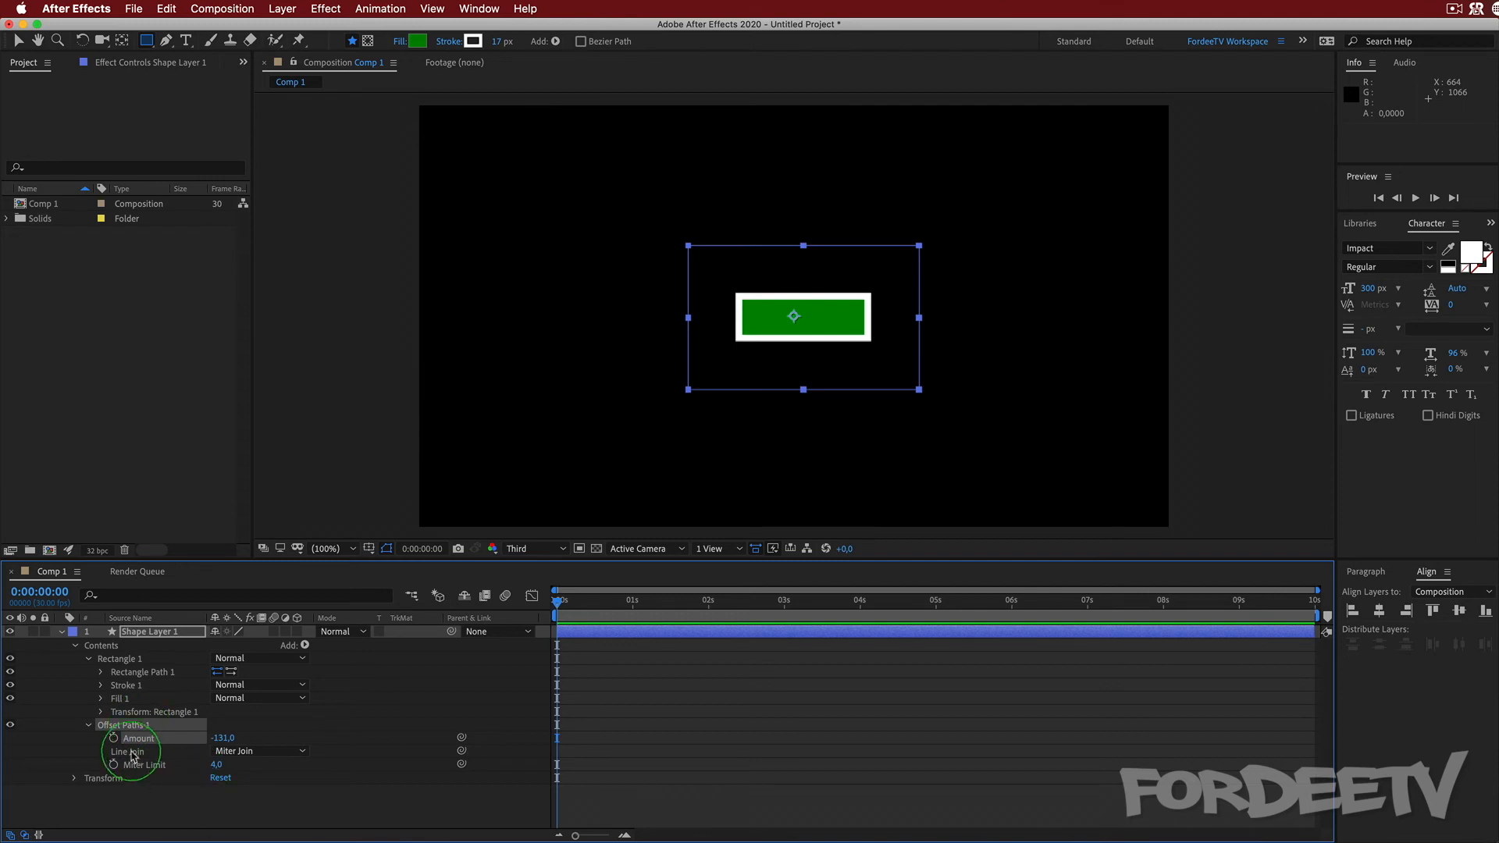
pyautogui.click(234, 751)
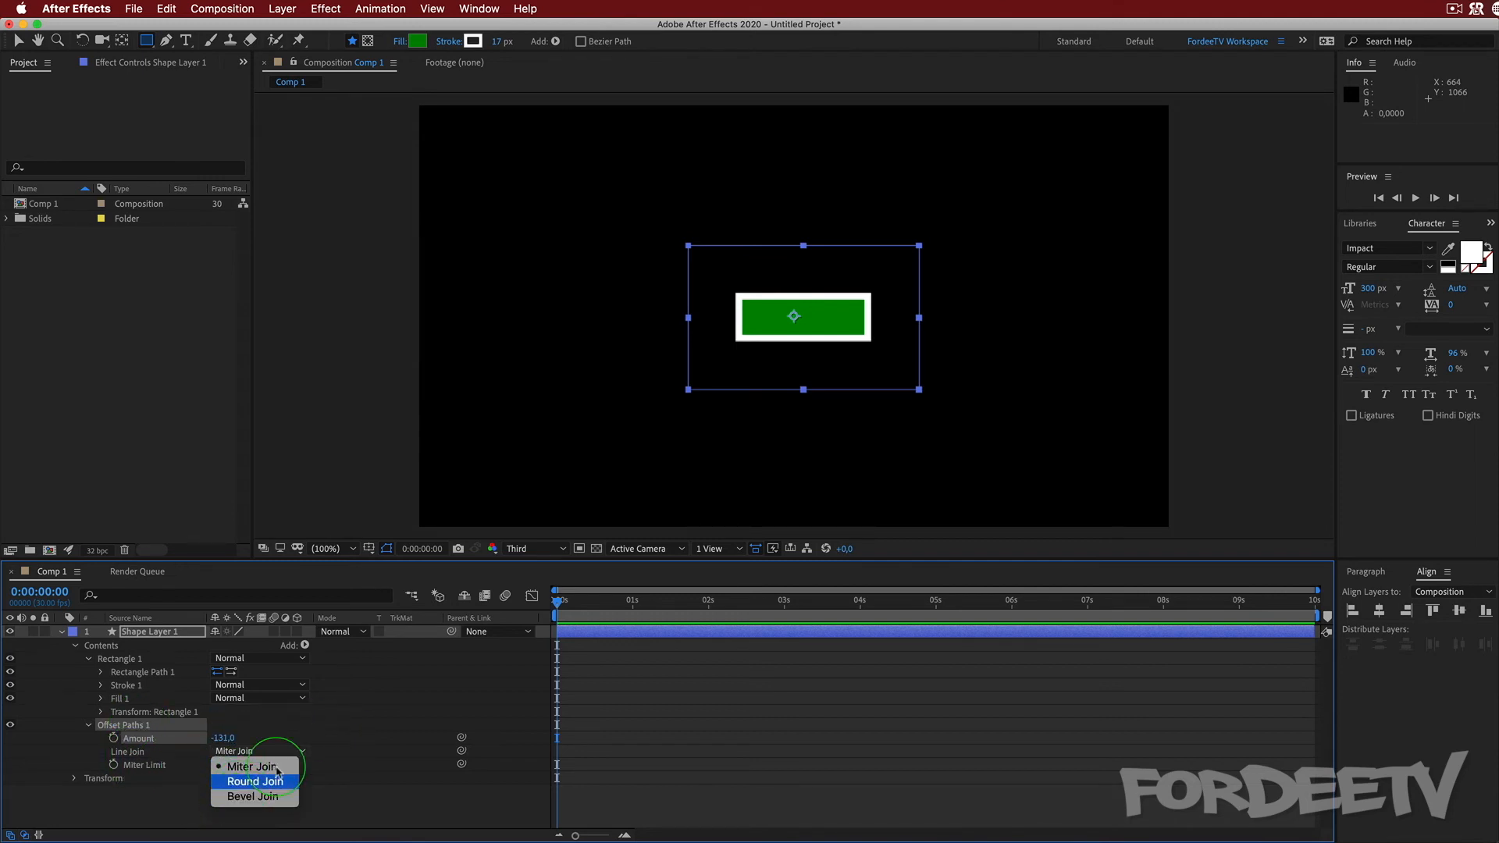
pyautogui.click(64, 724)
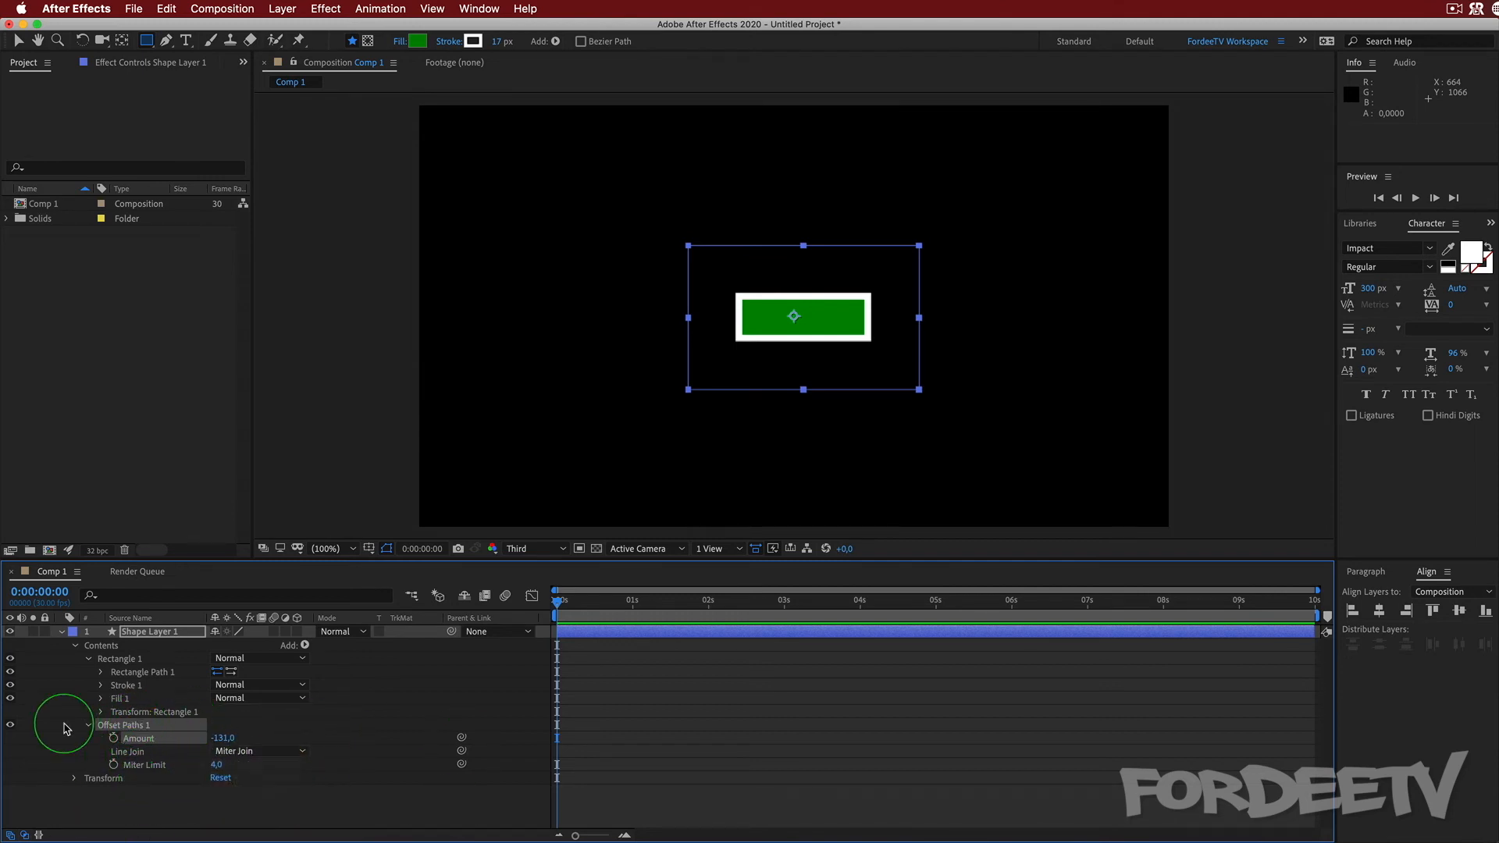
pyautogui.press('Delete')
# - Try Pucker & Bloat on Shape Layer 1 with an amount of -42, and delete the operator again
pyautogui.click(305, 646)
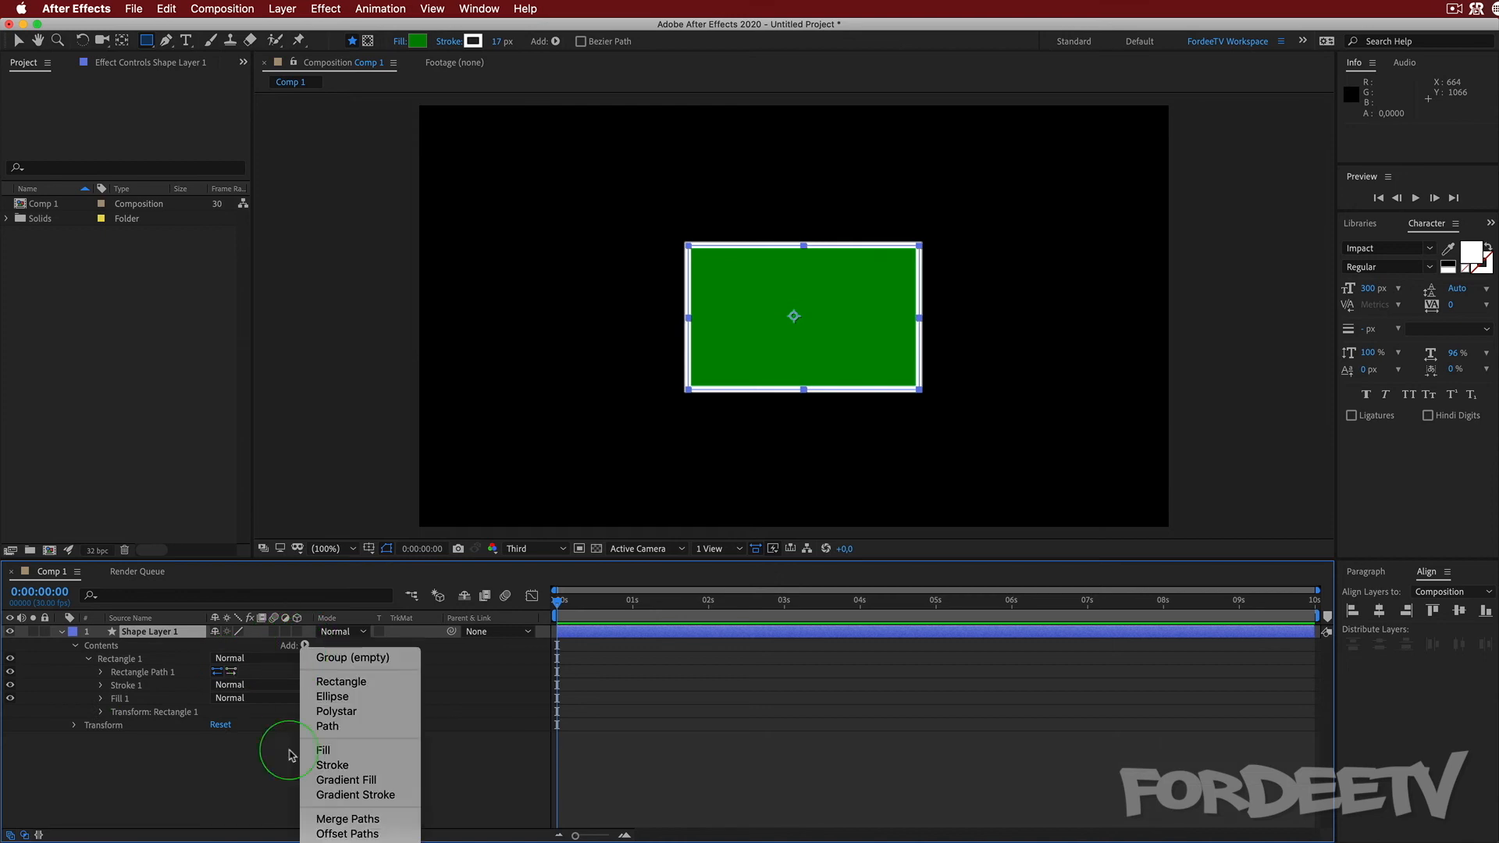
pyautogui.click(336, 837)
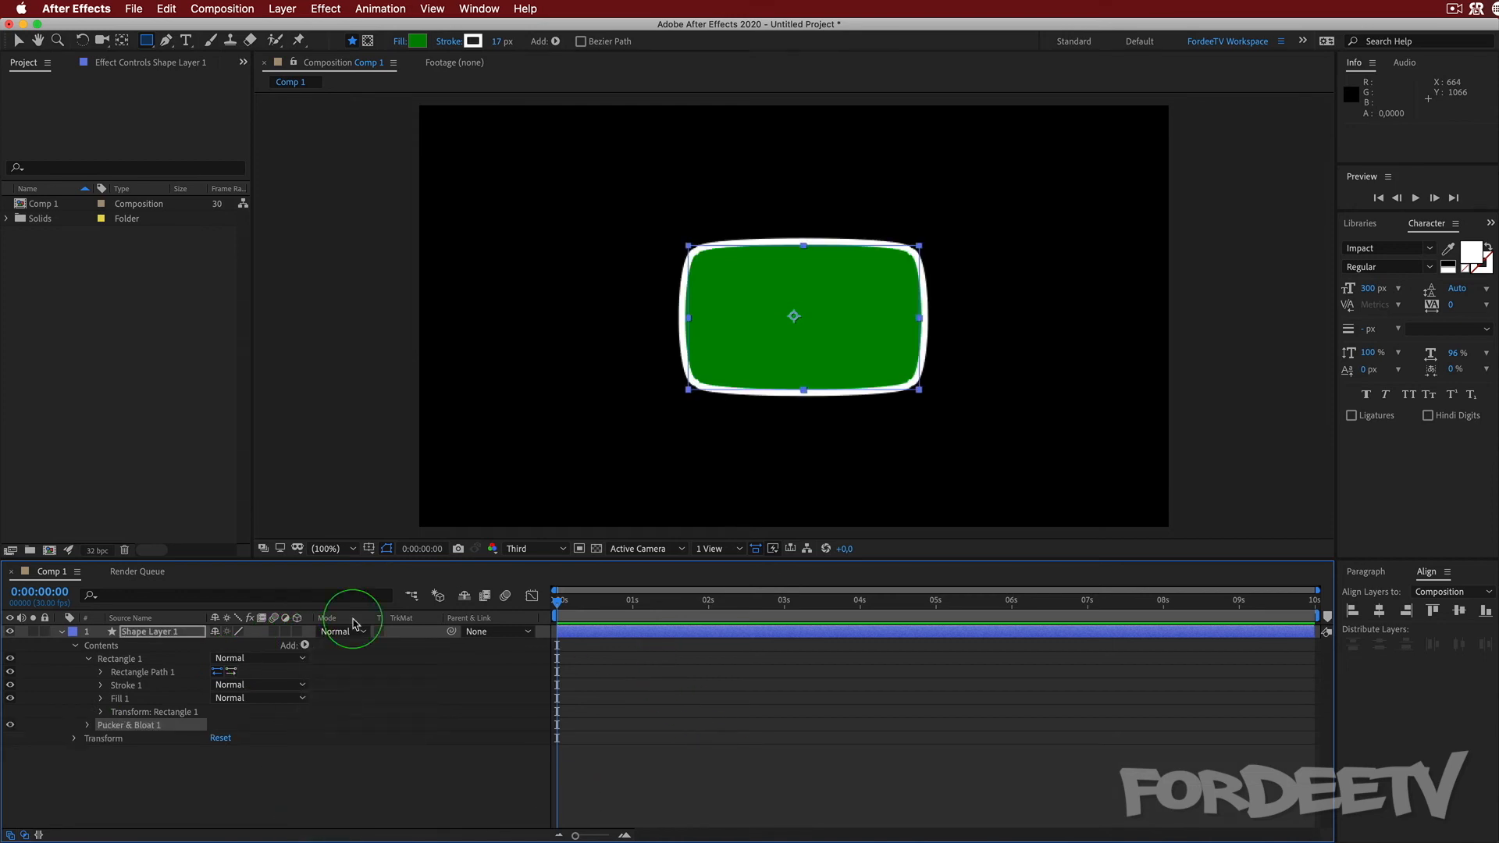
pyautogui.click(89, 725)
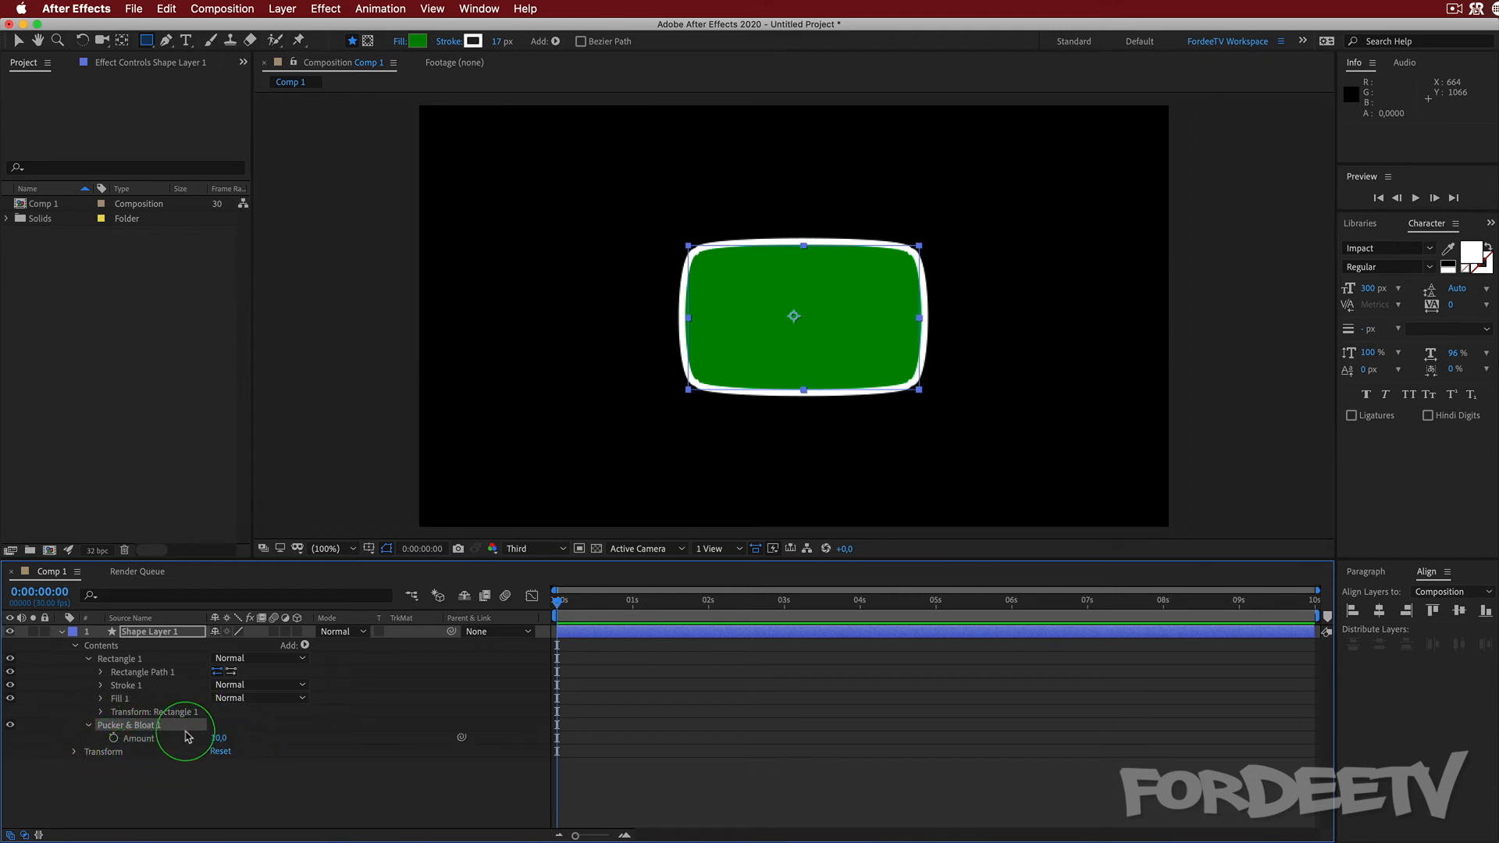
pyautogui.moveTo(220, 739); pyautogui.dragTo(107, 744)
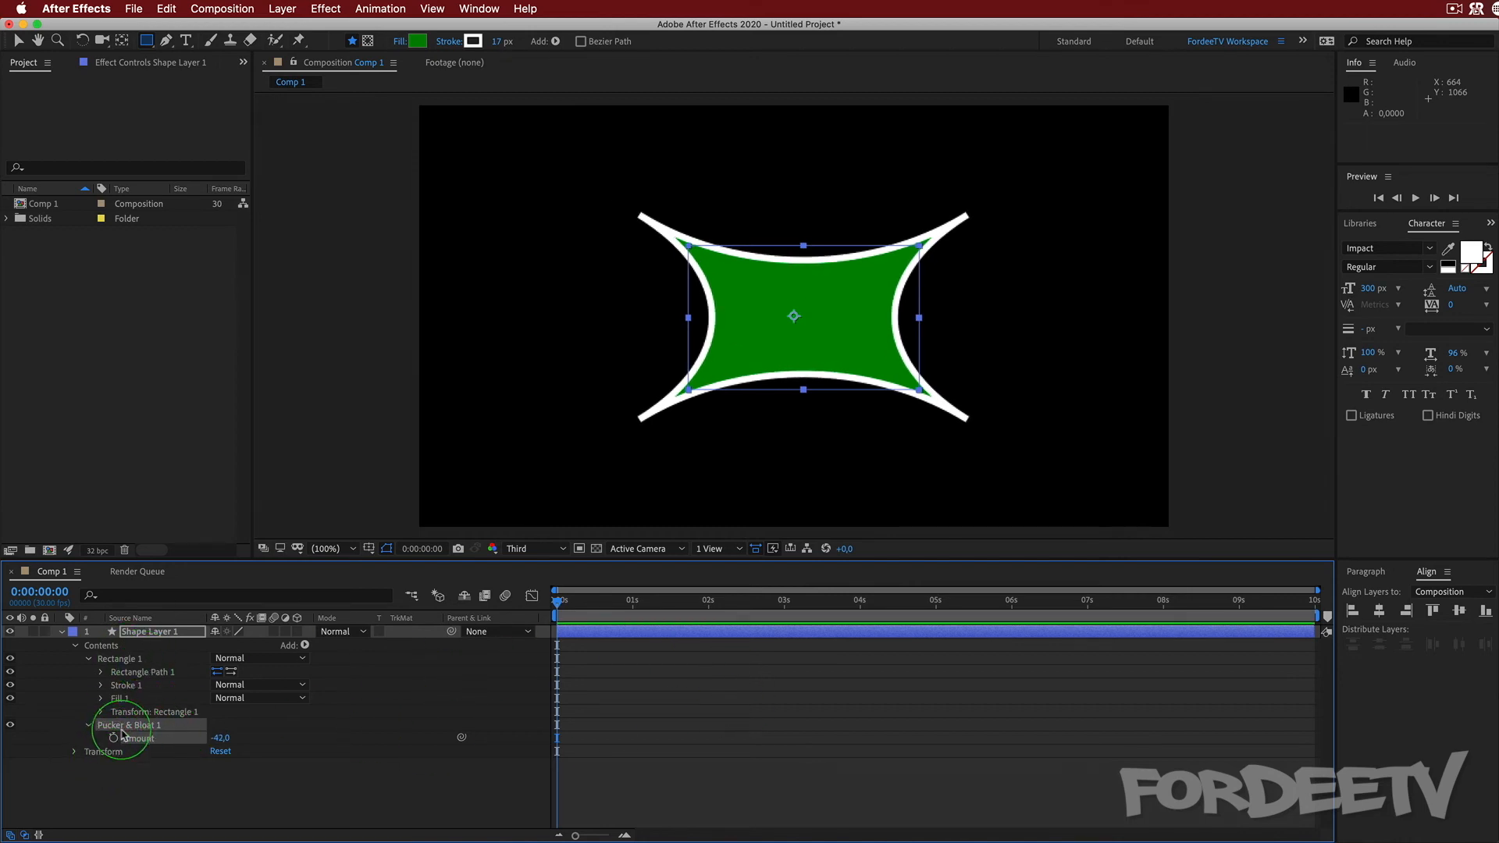
pyautogui.click(126, 728)
pyautogui.press('Delete')
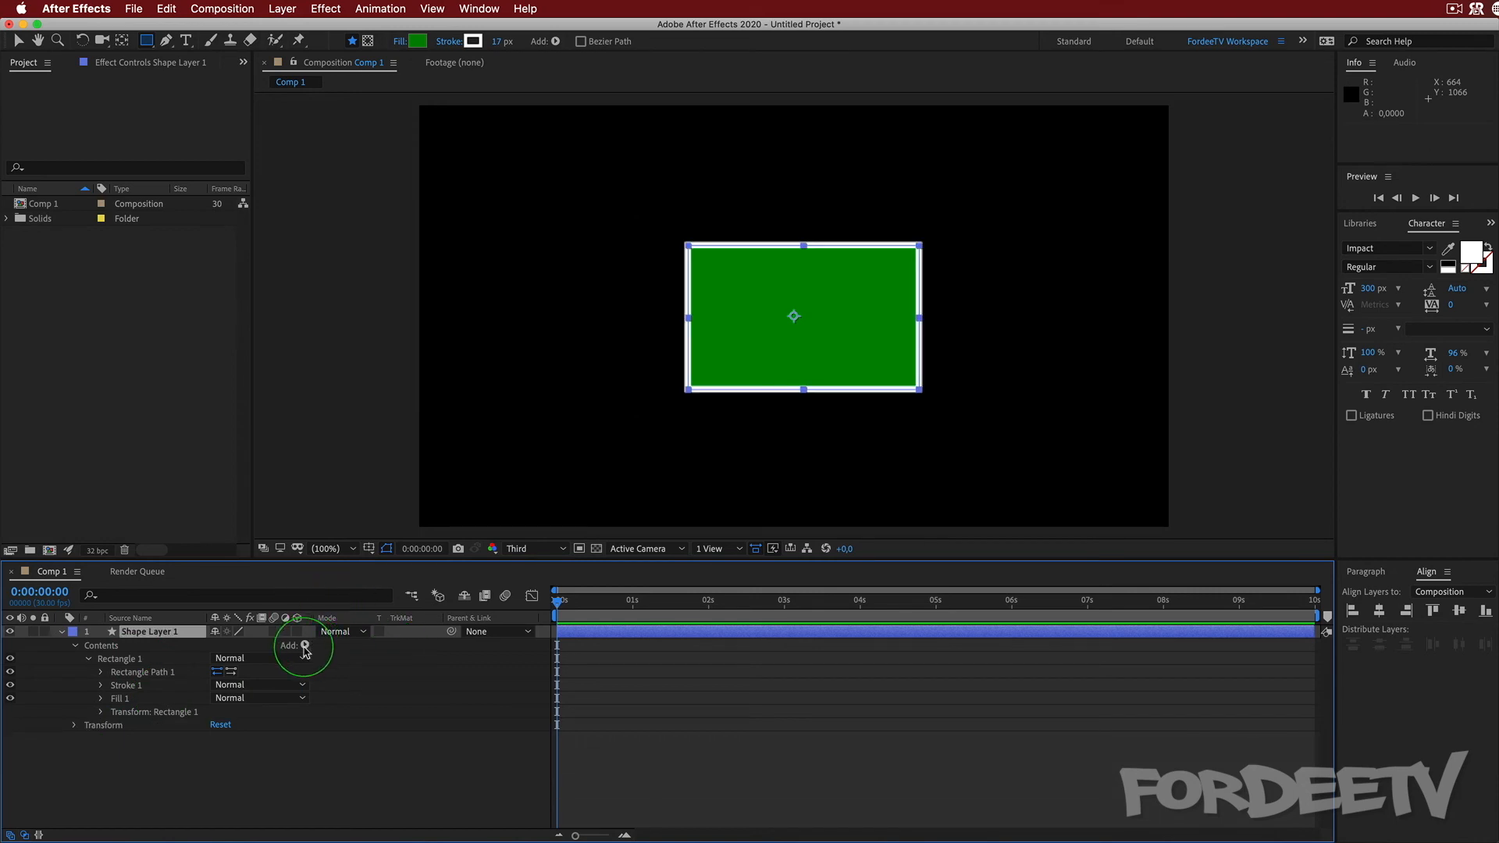
pyautogui.click(305, 646)
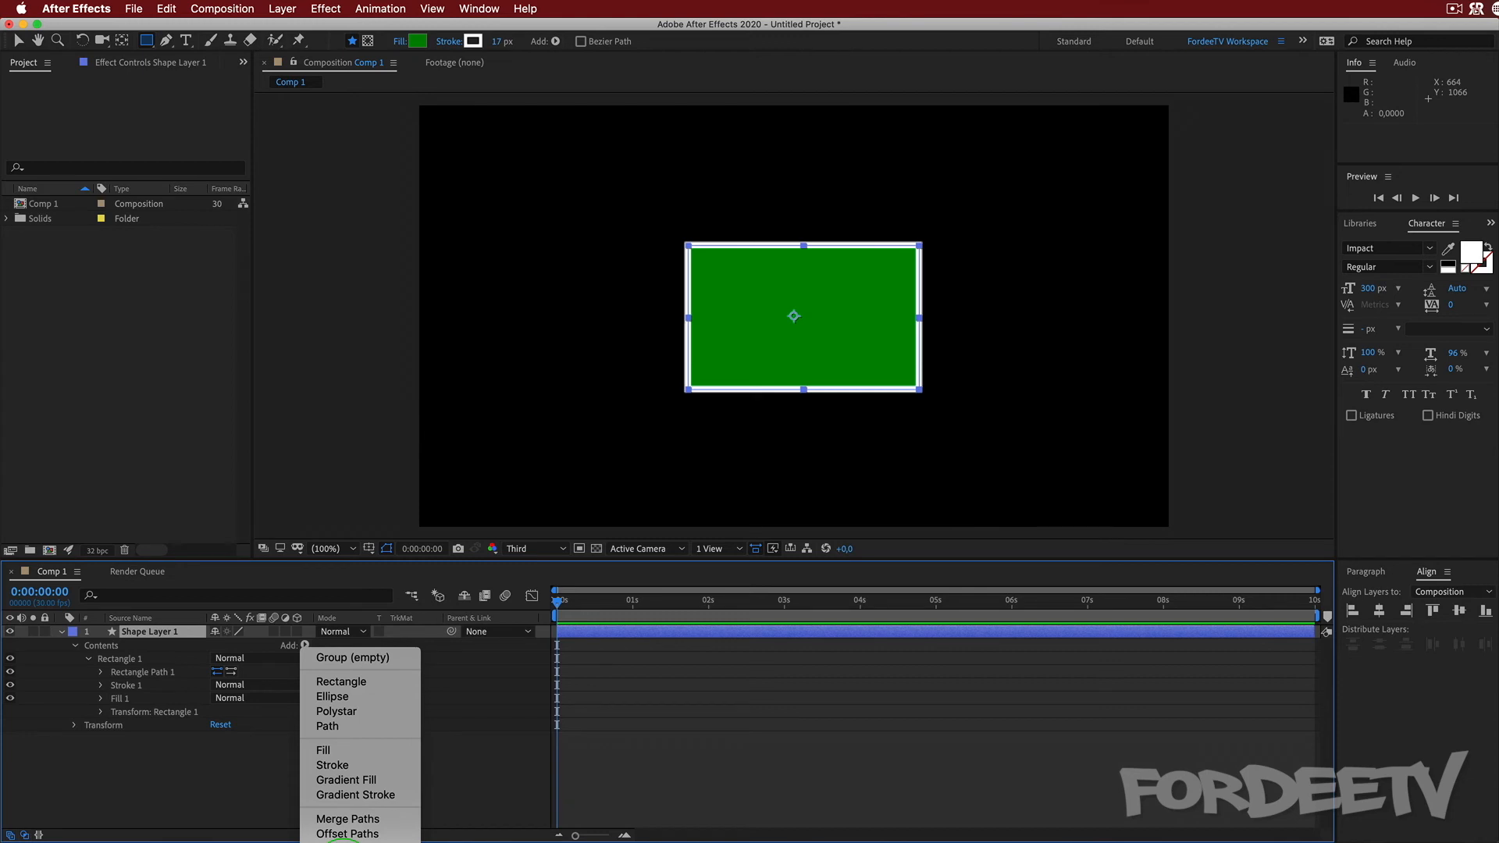
pyautogui.click(238, 790)
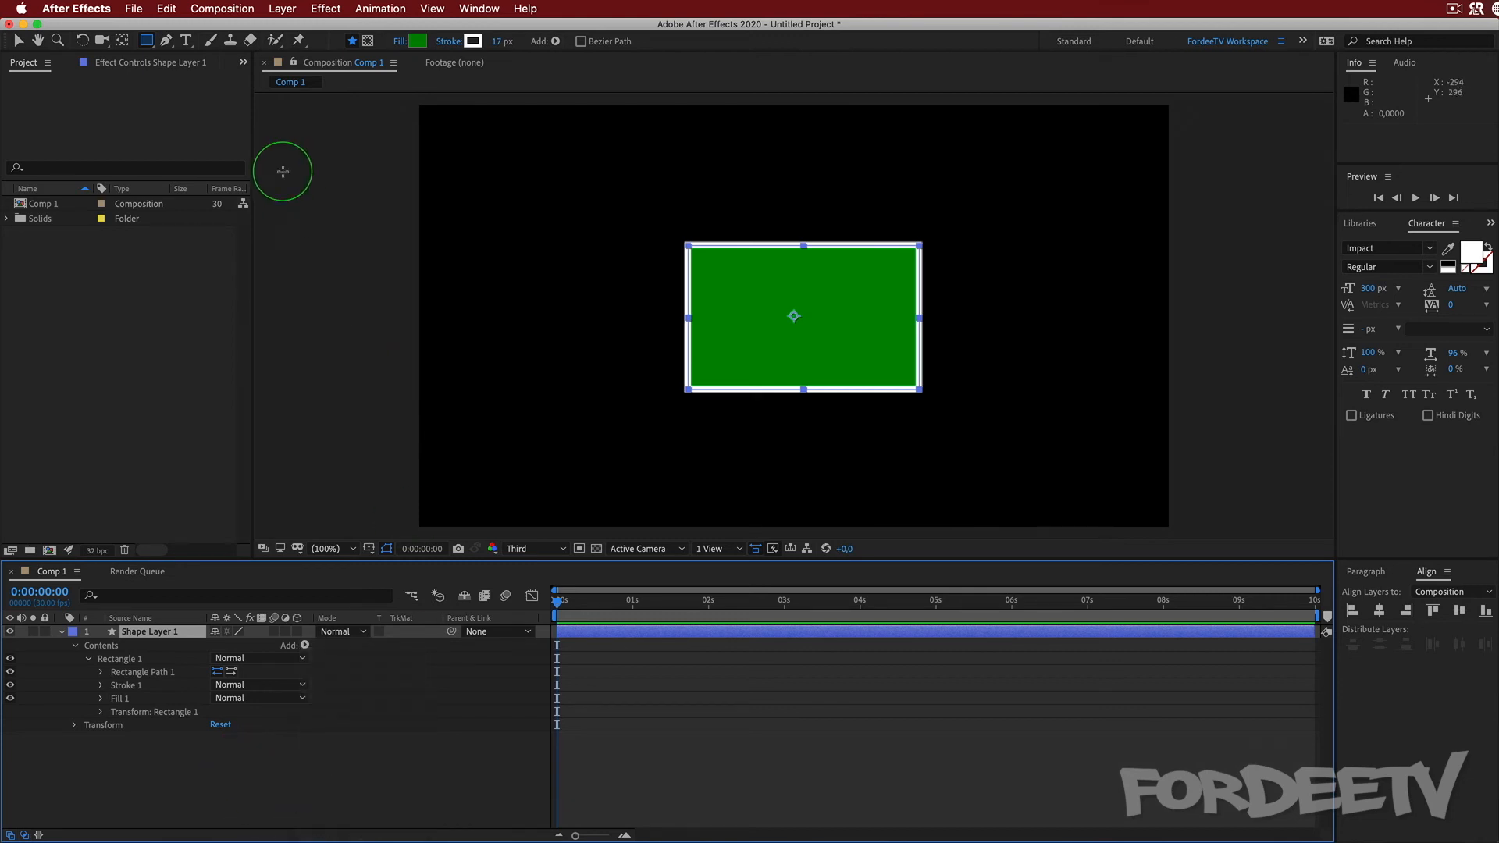
# - Draw a five-pointed star with the Star tool in Shape Layer 1, overlapping the rectangle and extending below its lower edge
pyautogui.click(146, 45)
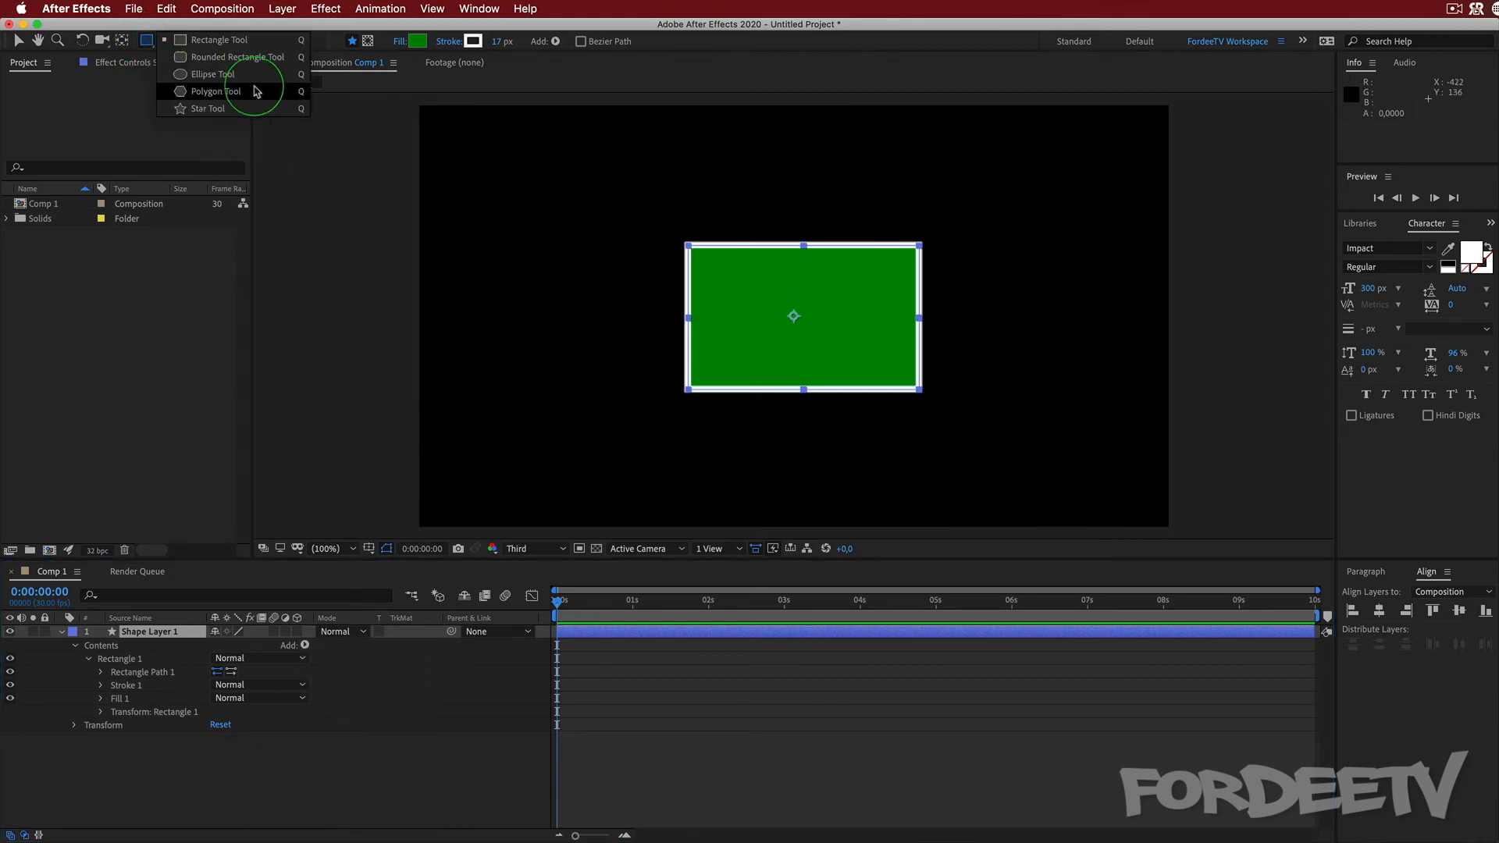
pyautogui.click(250, 108)
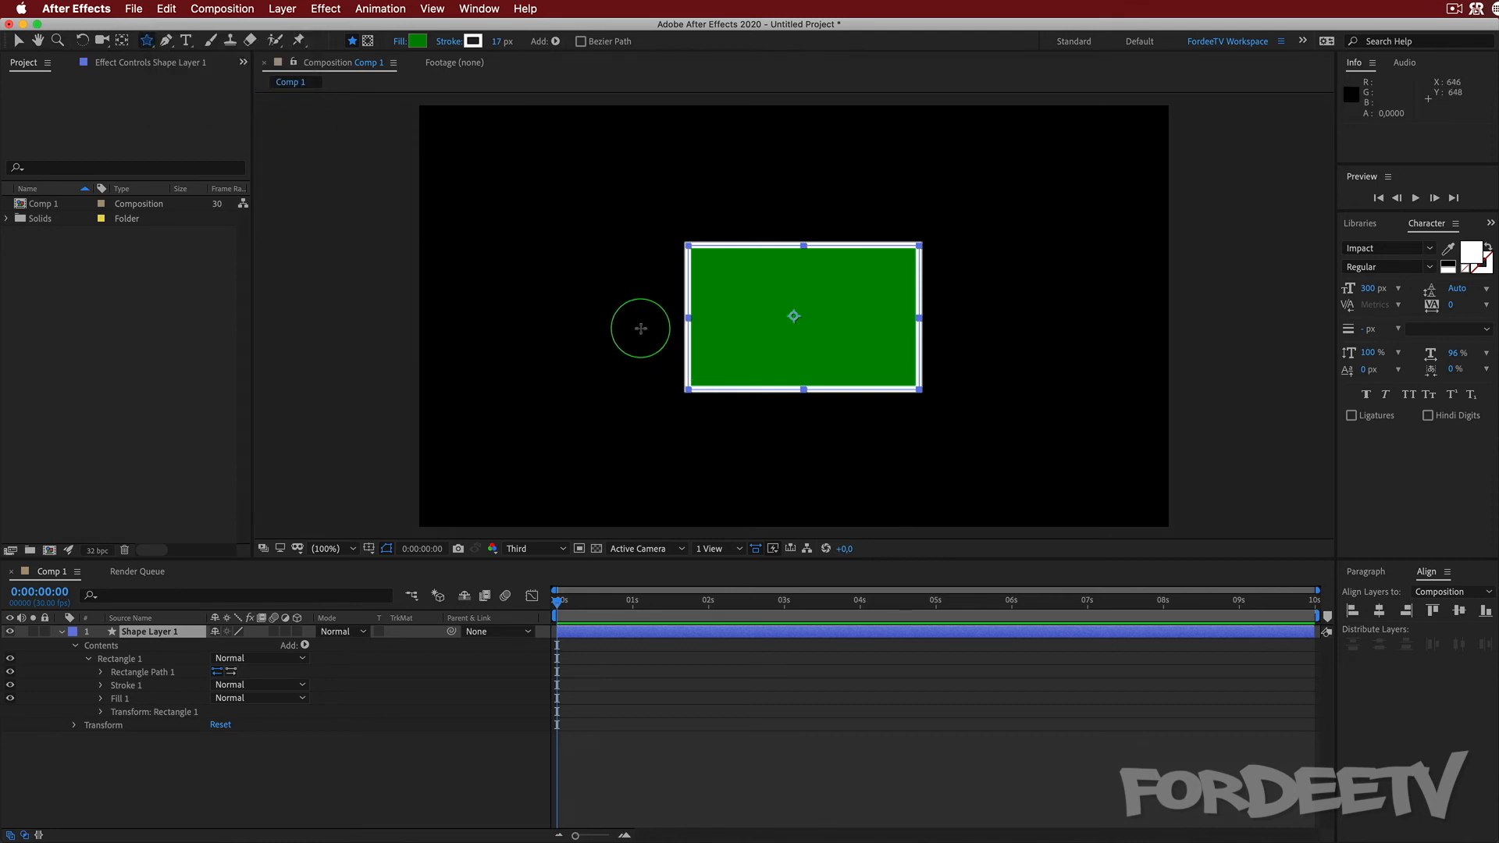
pyautogui.moveTo(506, 323); pyautogui.dragTo(888, 400)
# - Delete Rectangle 1 from Shape Layer 1 and keep only the star
pyautogui.click(162, 662)
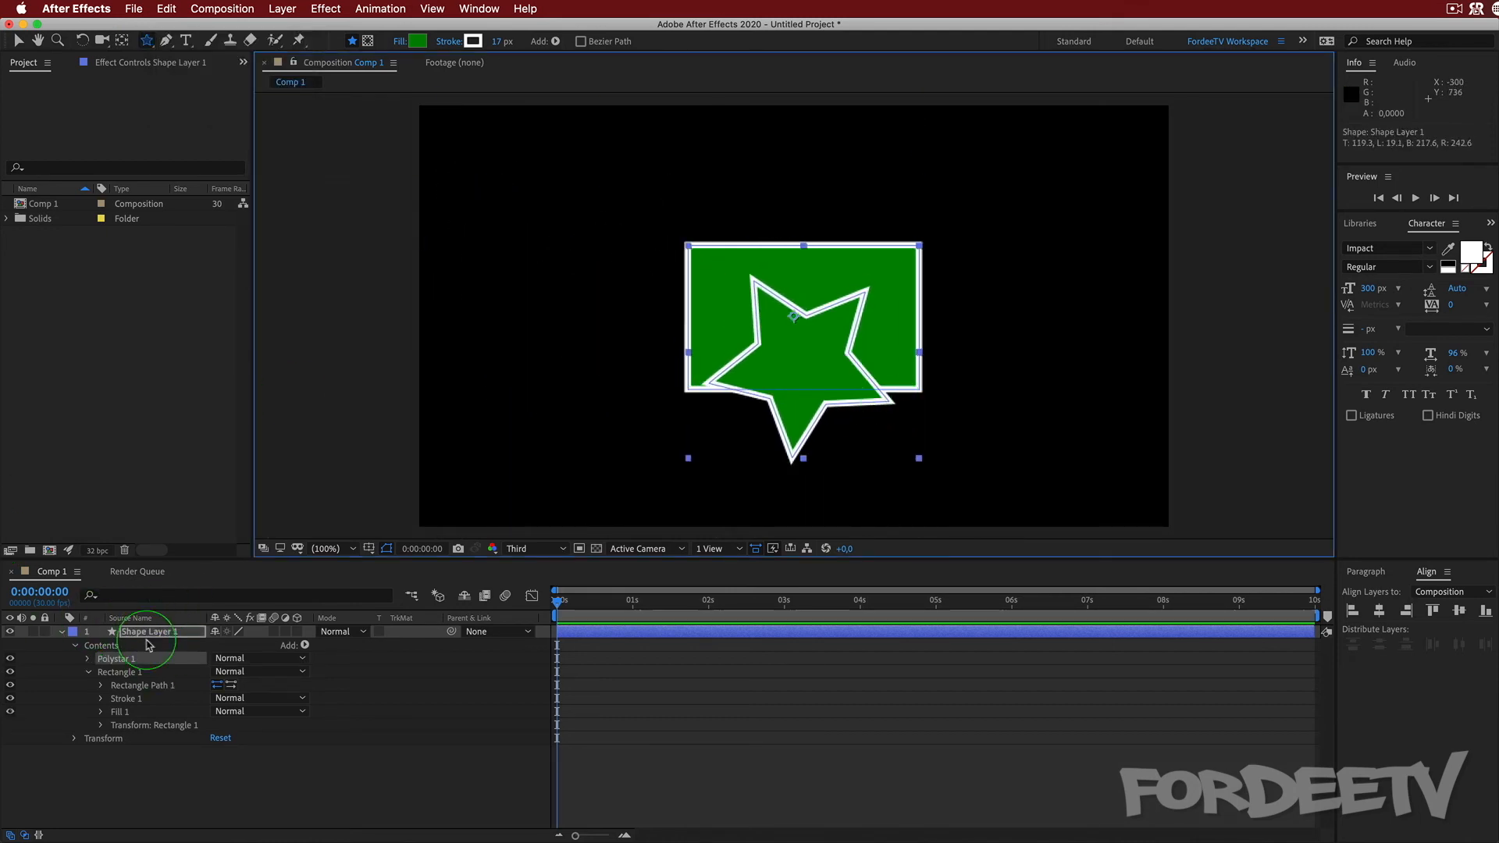
pyautogui.click(117, 671)
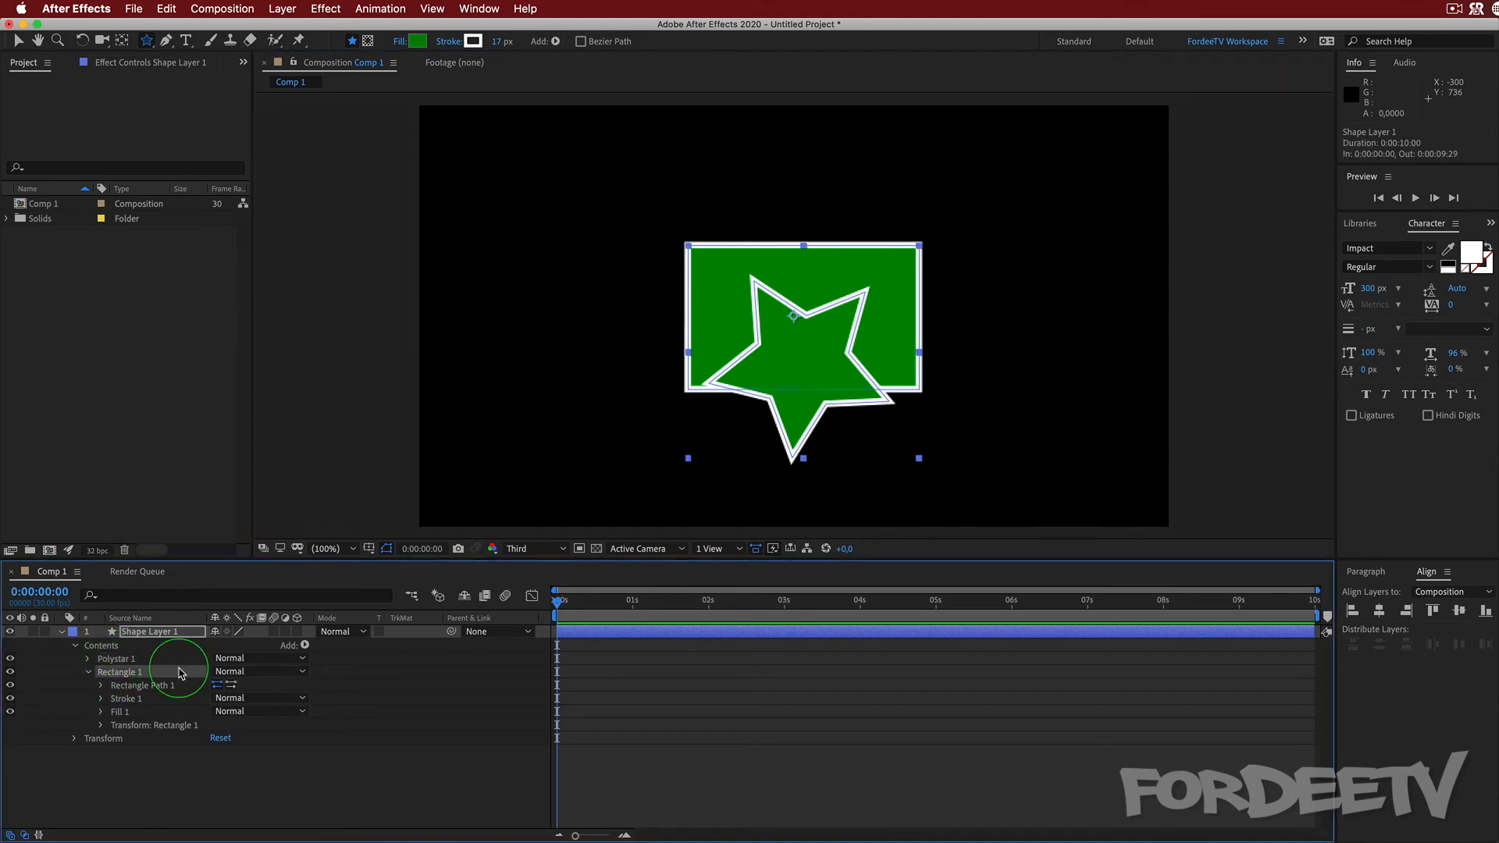
pyautogui.press('Delete')
pyautogui.click(790, 438)
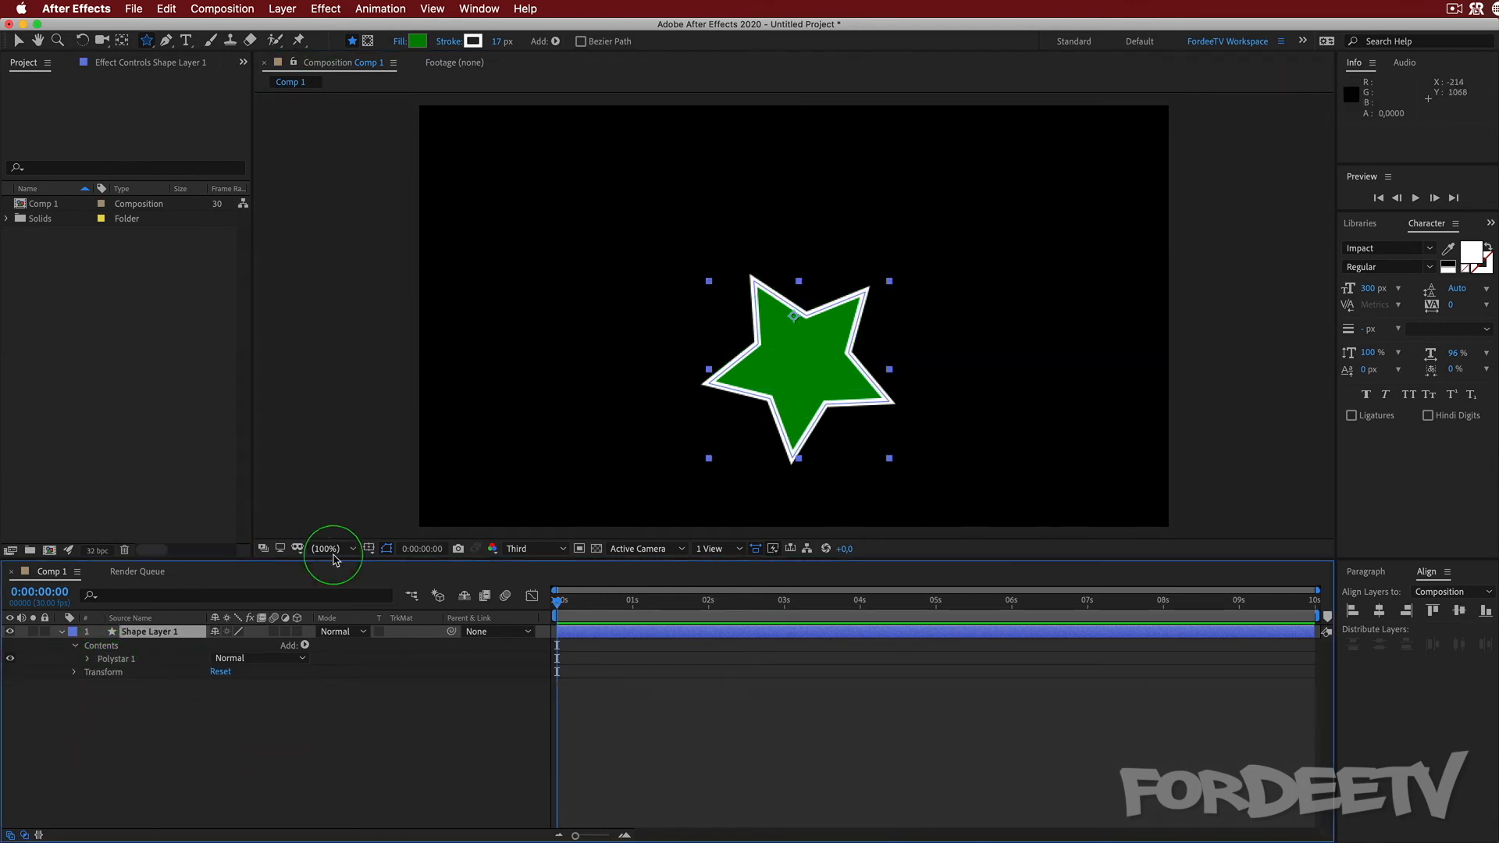
# - Try Round Corners on the star's shape layer with a radius of 17, and delete the operator again
pyautogui.click(305, 649)
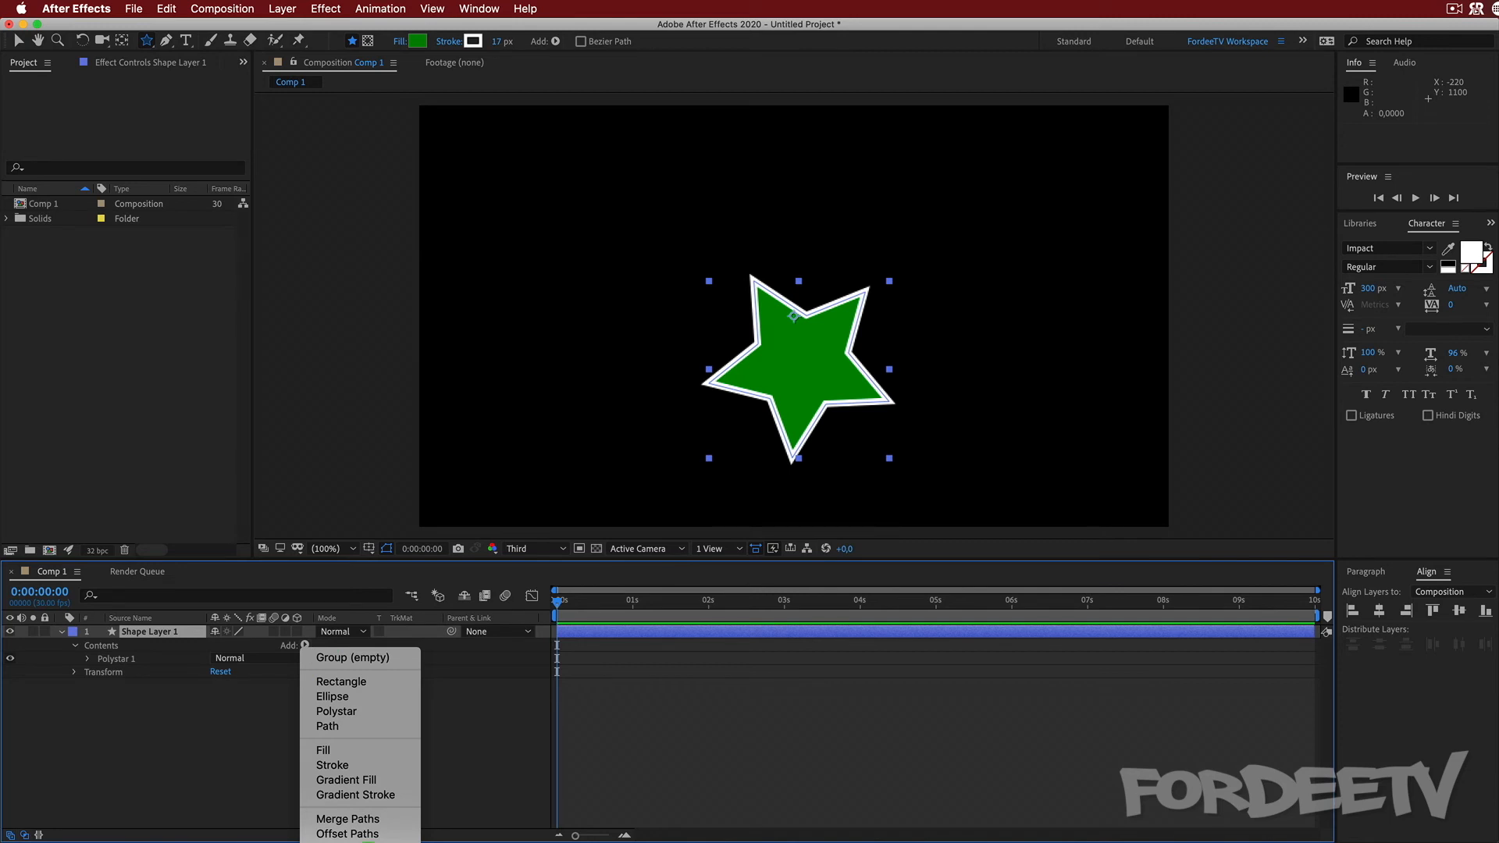
pyautogui.click(367, 841)
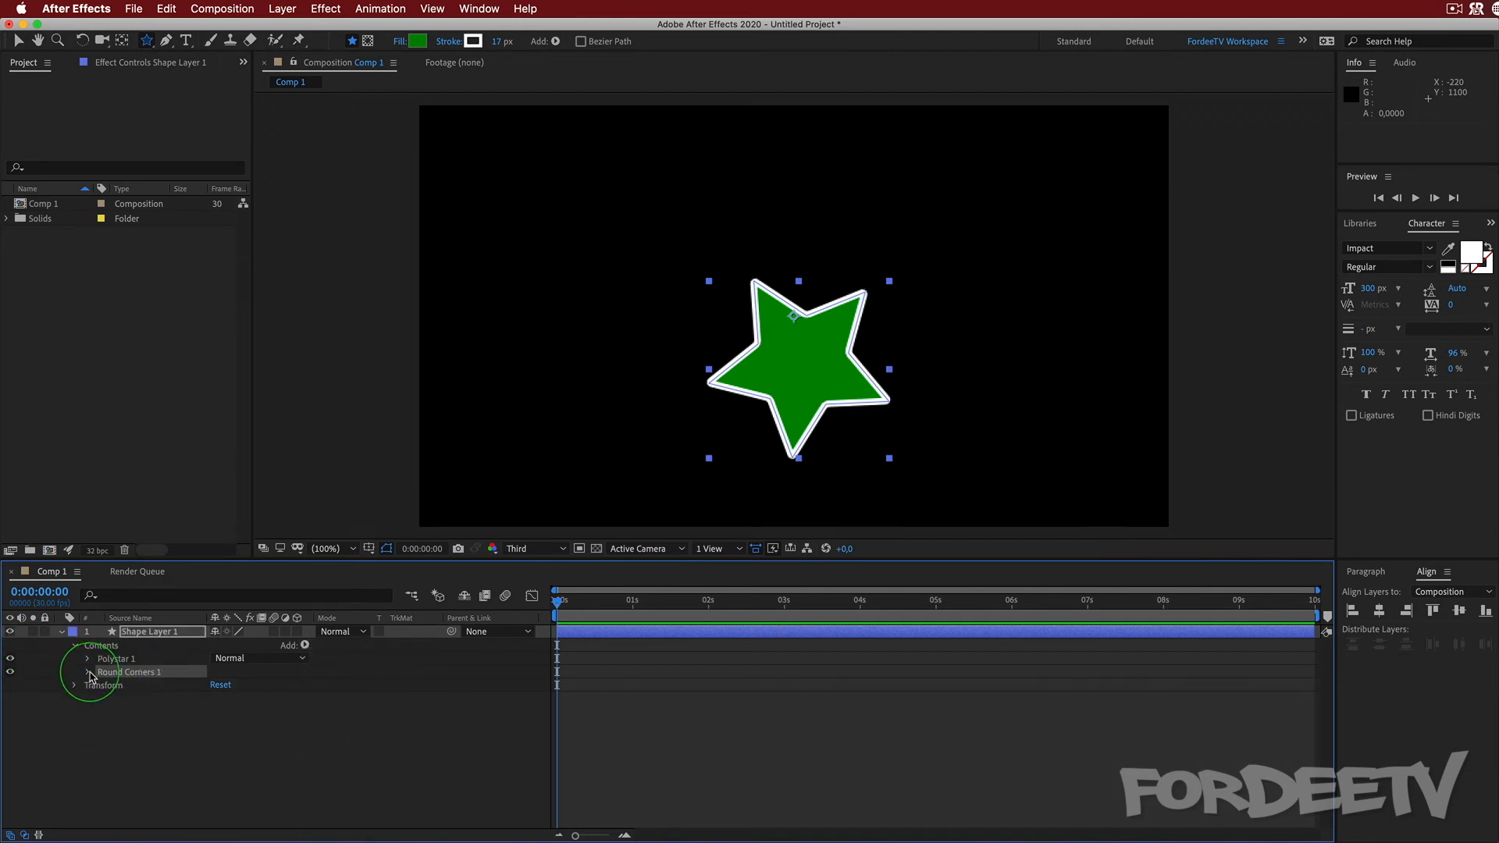
pyautogui.click(88, 673)
pyautogui.moveTo(222, 685); pyautogui.dragTo(134, 696)
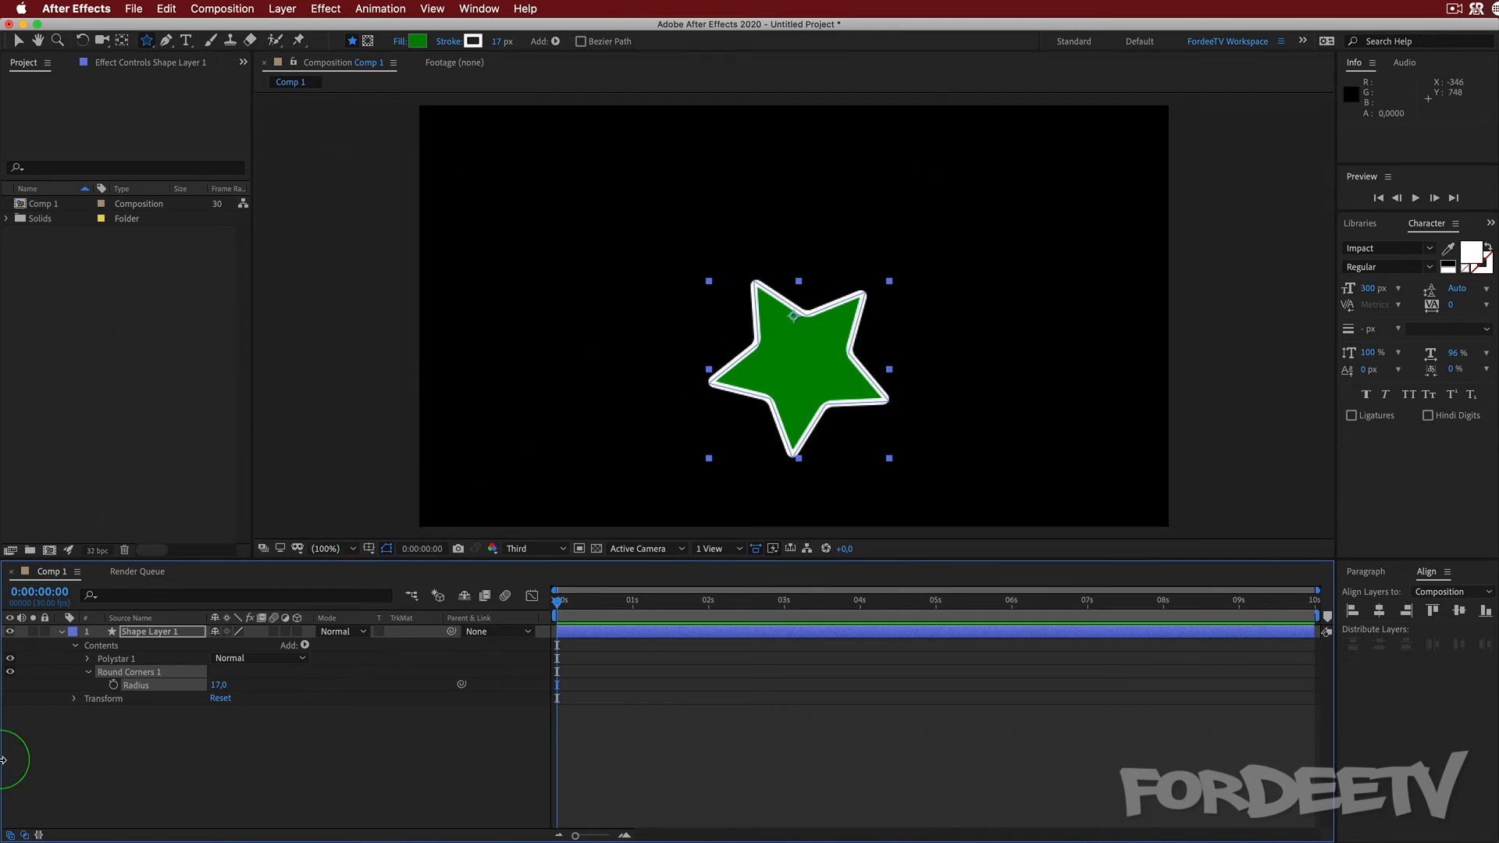
pyautogui.click(113, 678)
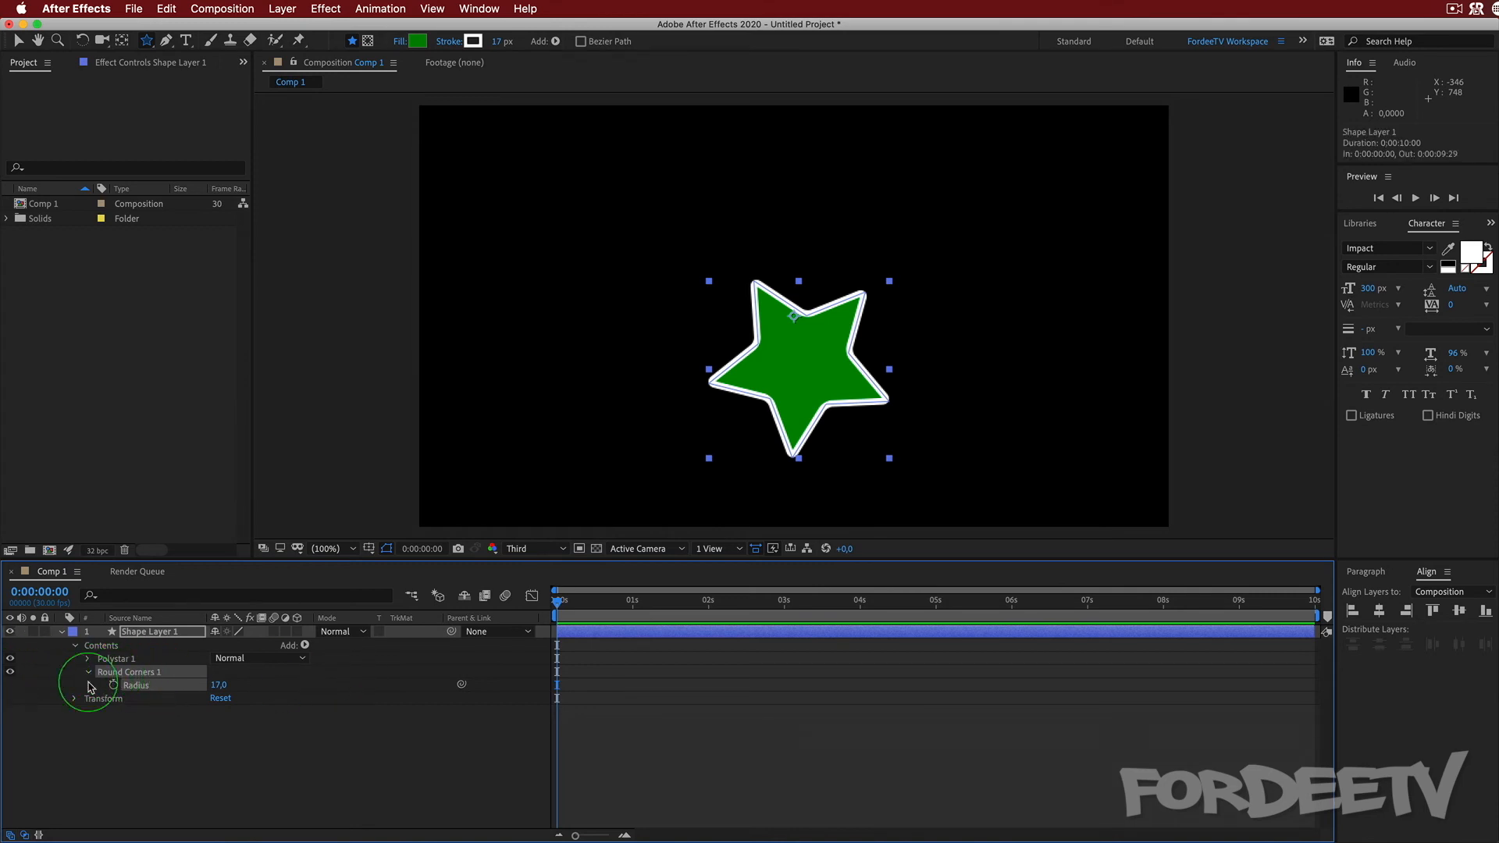
pyautogui.press('Delete')
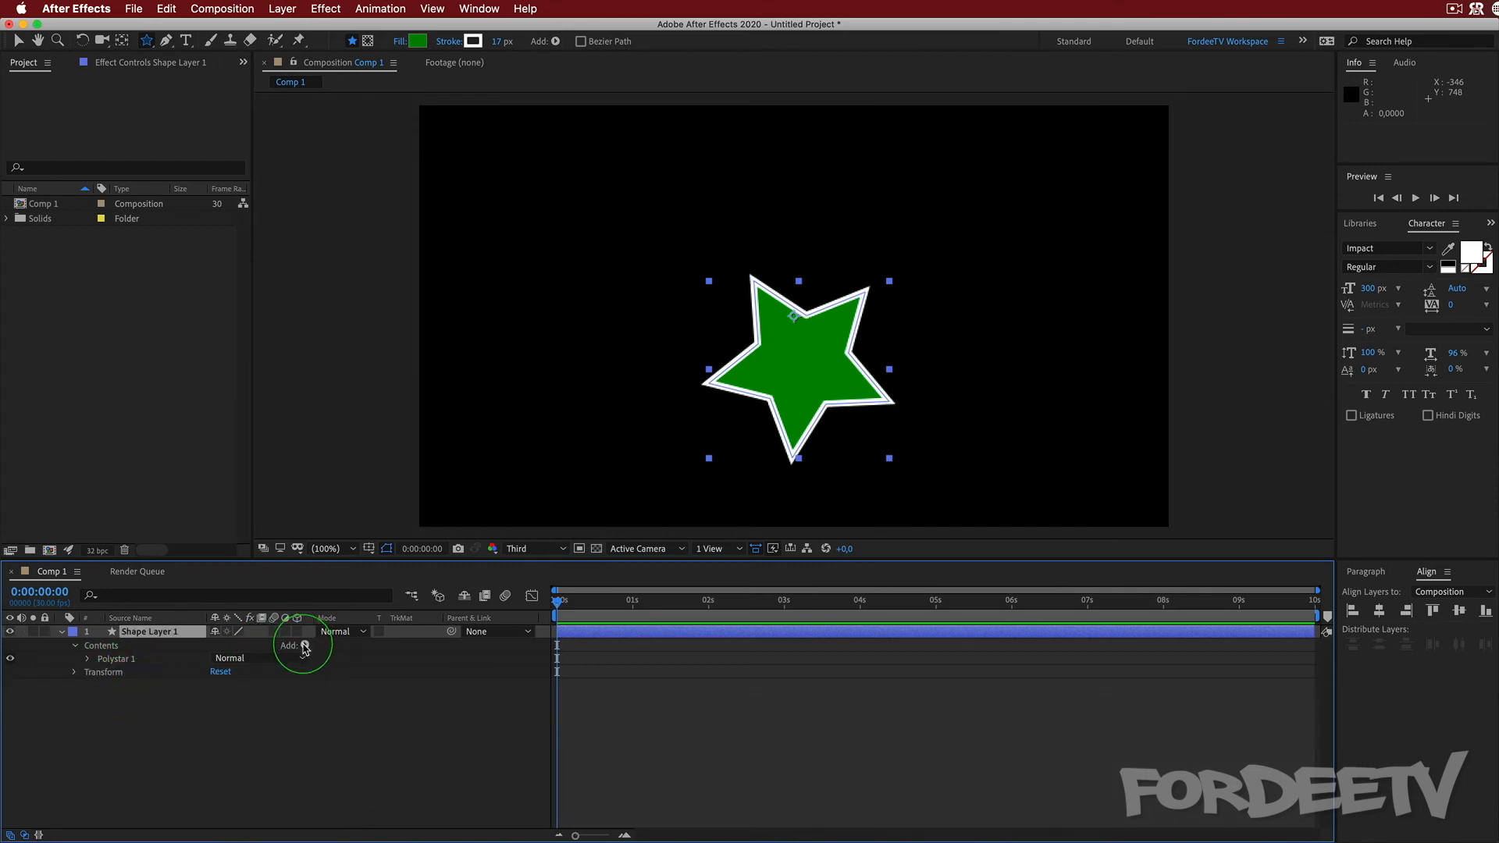
# - Try Trim Paths on the star's shape layer with Start at 52% and Offset at 39°, and delete the operator again
pyautogui.click(304, 647)
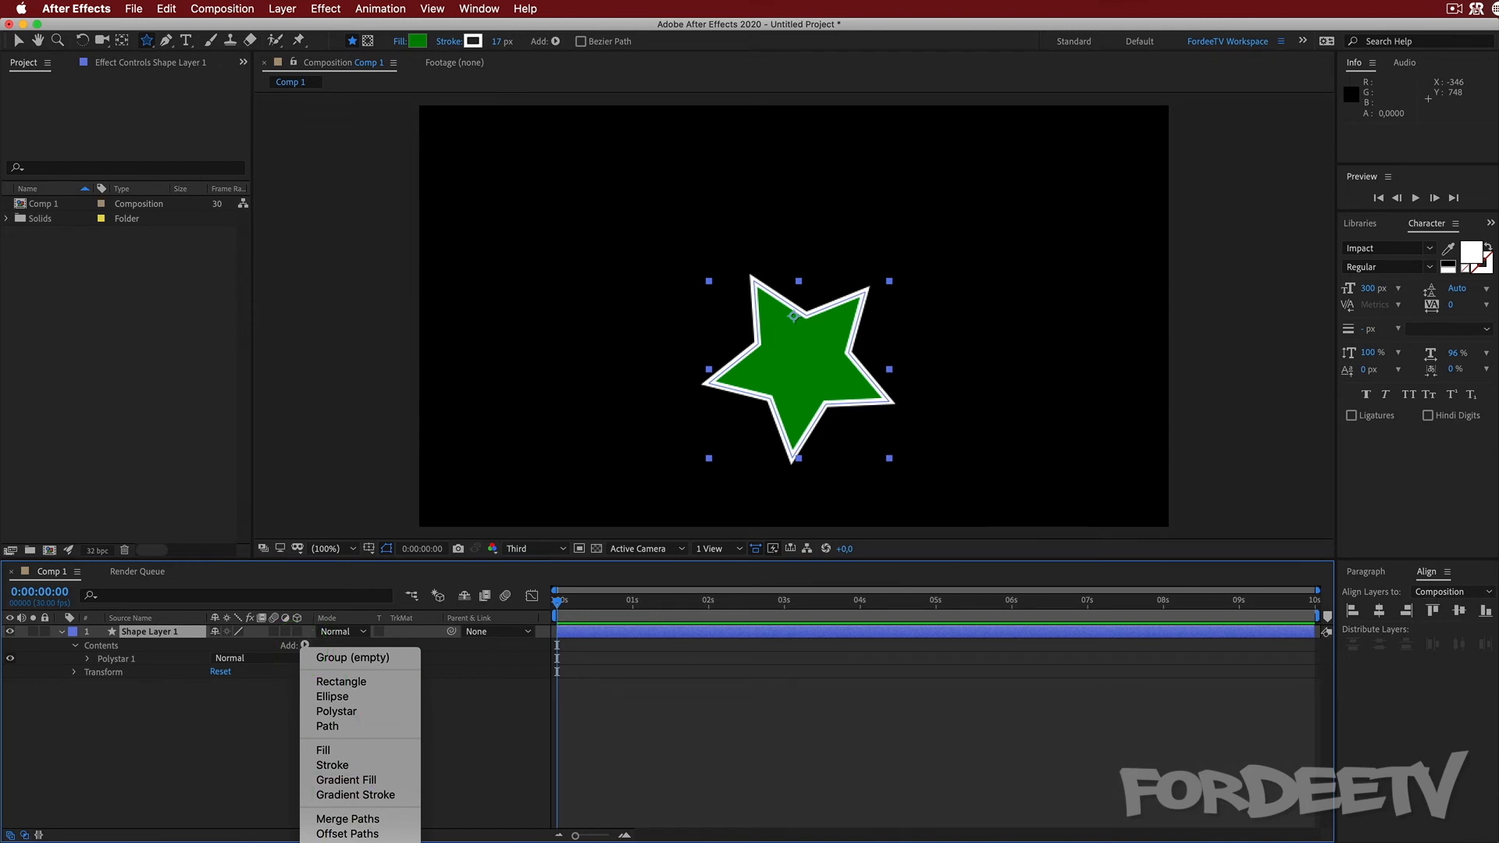
pyautogui.click(352, 842)
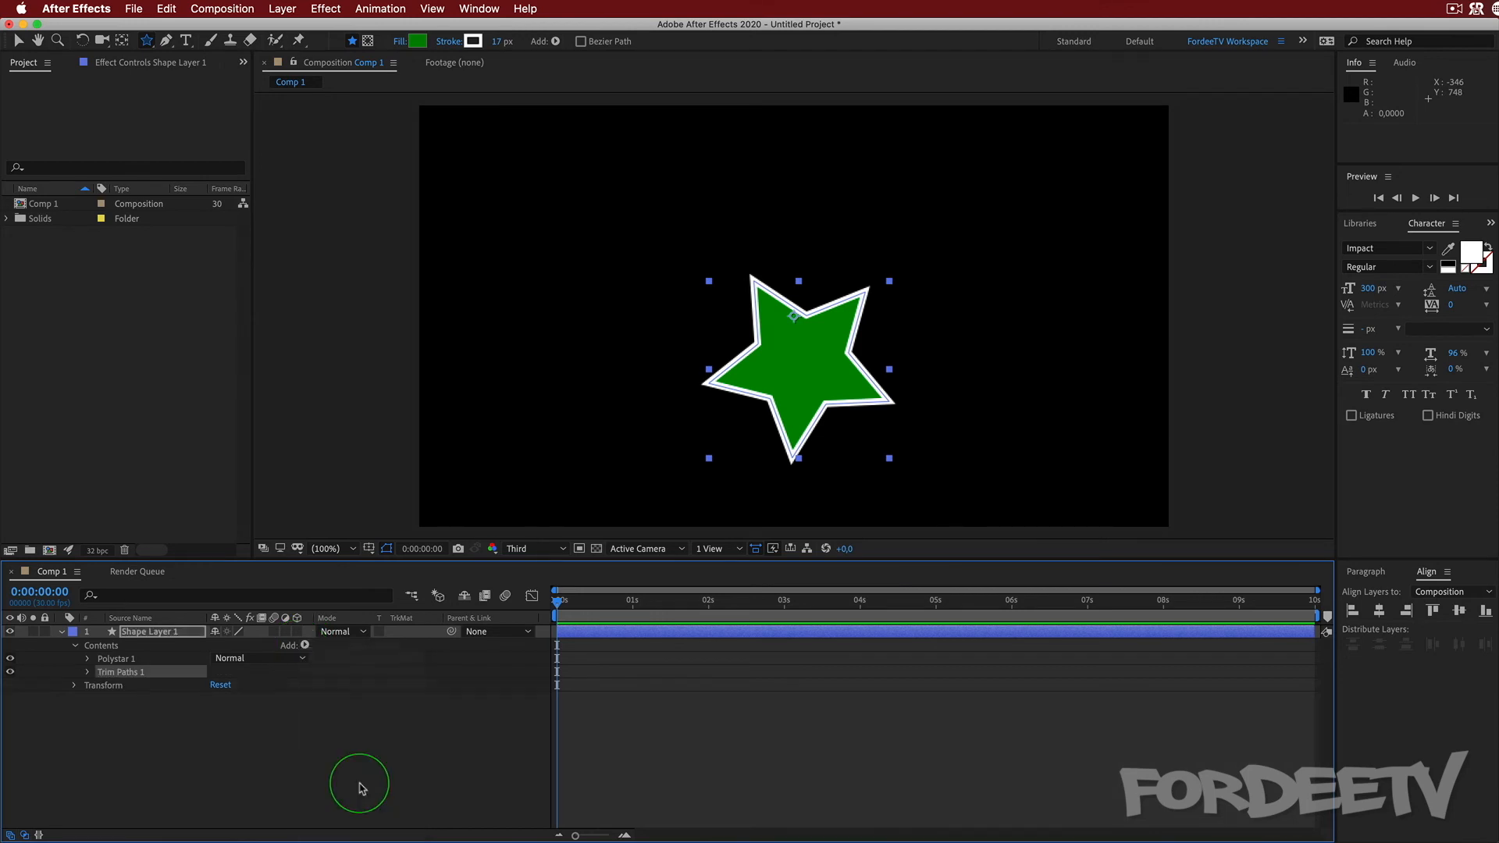
pyautogui.click(88, 672)
pyautogui.moveTo(217, 691)
pyautogui.mouseDown()
pyautogui.moveTo(251, 682)
pyautogui.moveTo(291, 706)
pyautogui.moveTo(215, 728)
pyautogui.moveTo(187, 703)
pyautogui.moveTo(148, 702)
pyautogui.moveTo(288, 700)
pyautogui.mouseUp()
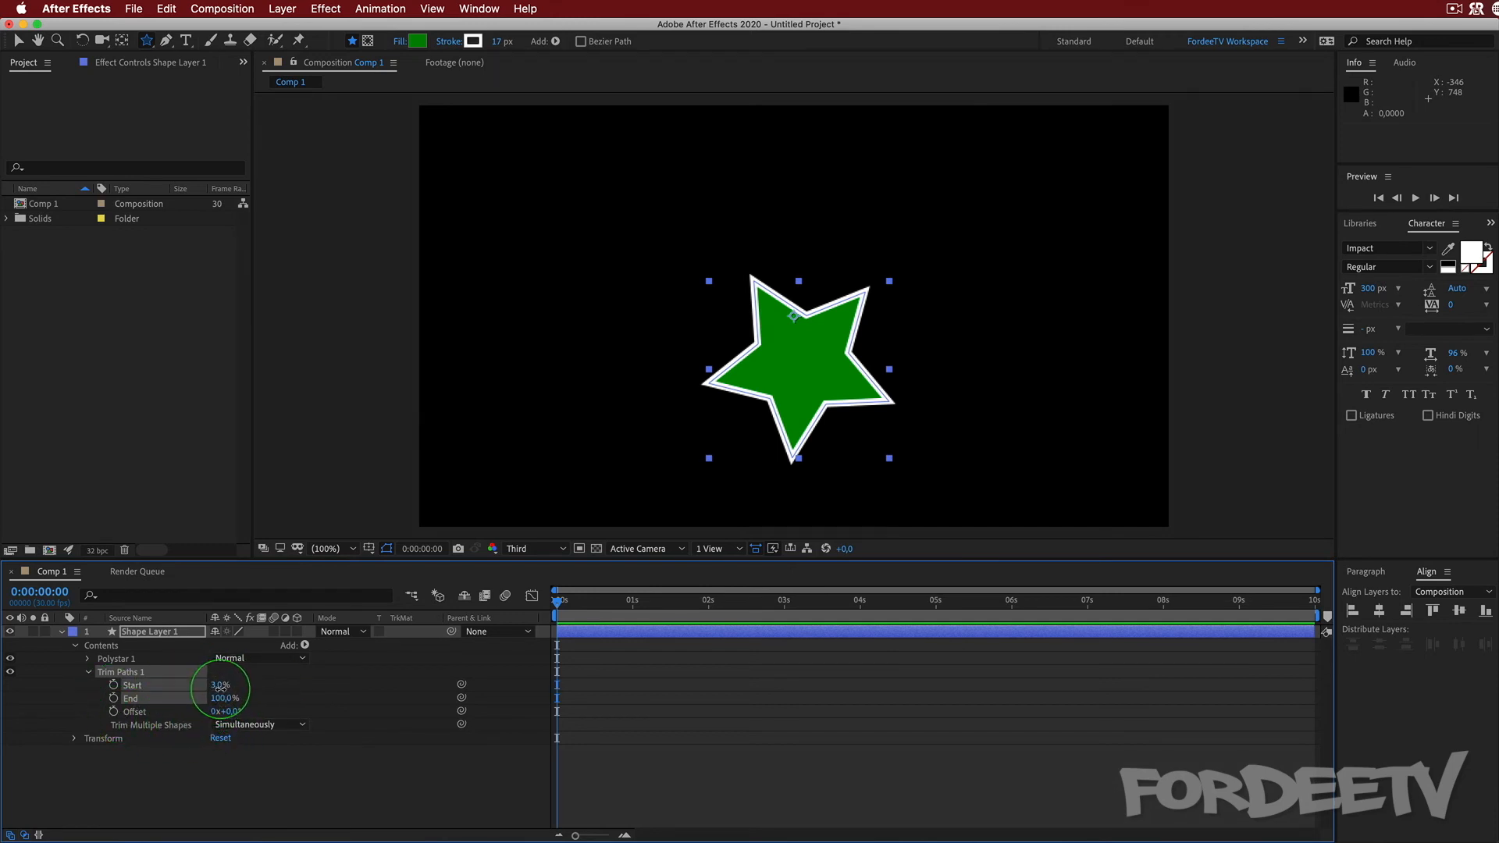
pyautogui.moveTo(221, 687); pyautogui.dragTo(310, 741)
pyautogui.moveTo(216, 685); pyautogui.dragTo(4, 662)
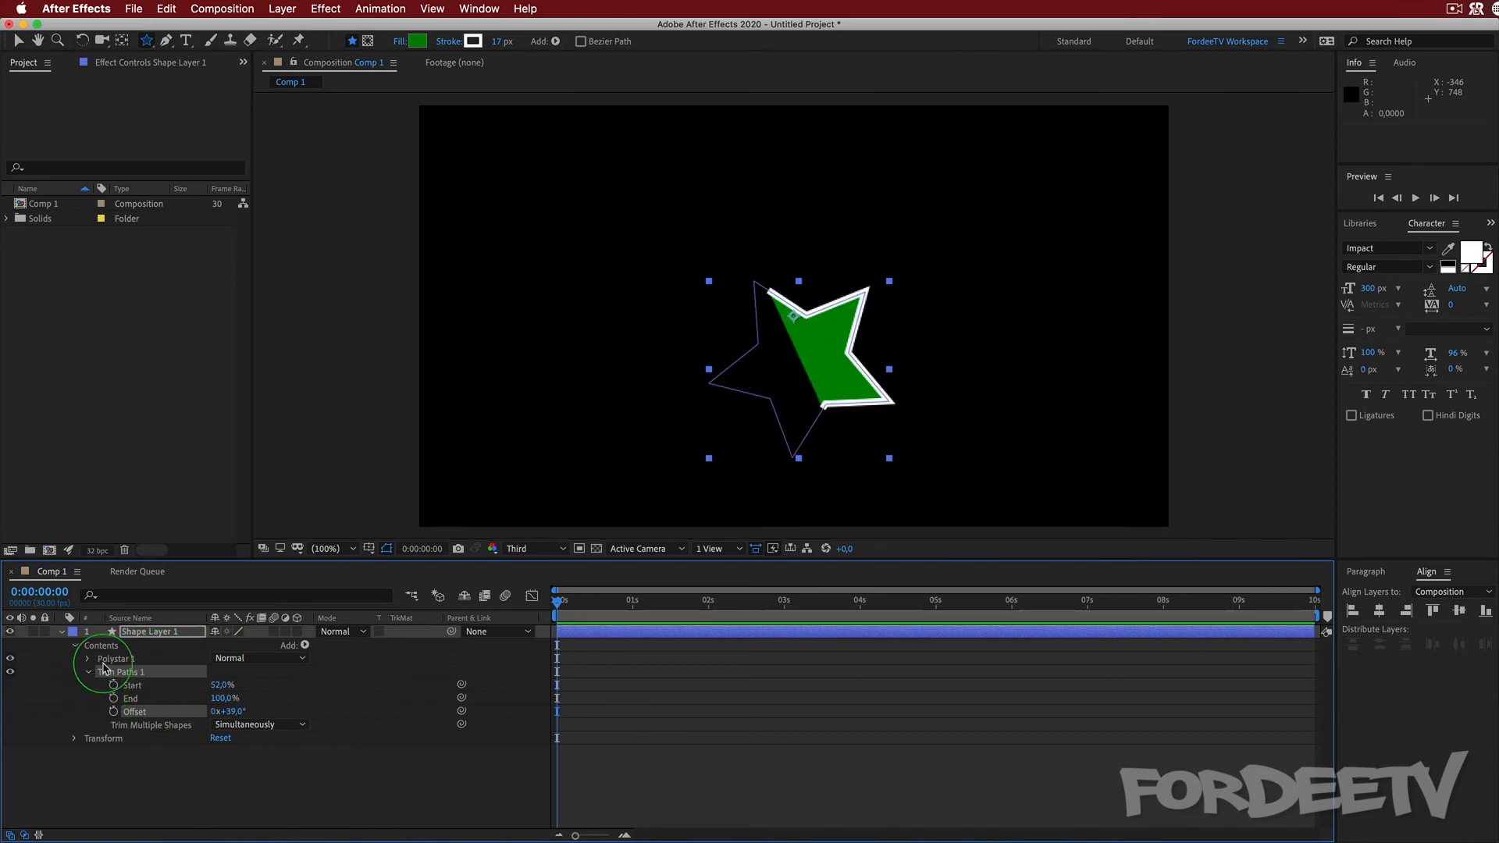
pyautogui.press('Delete')
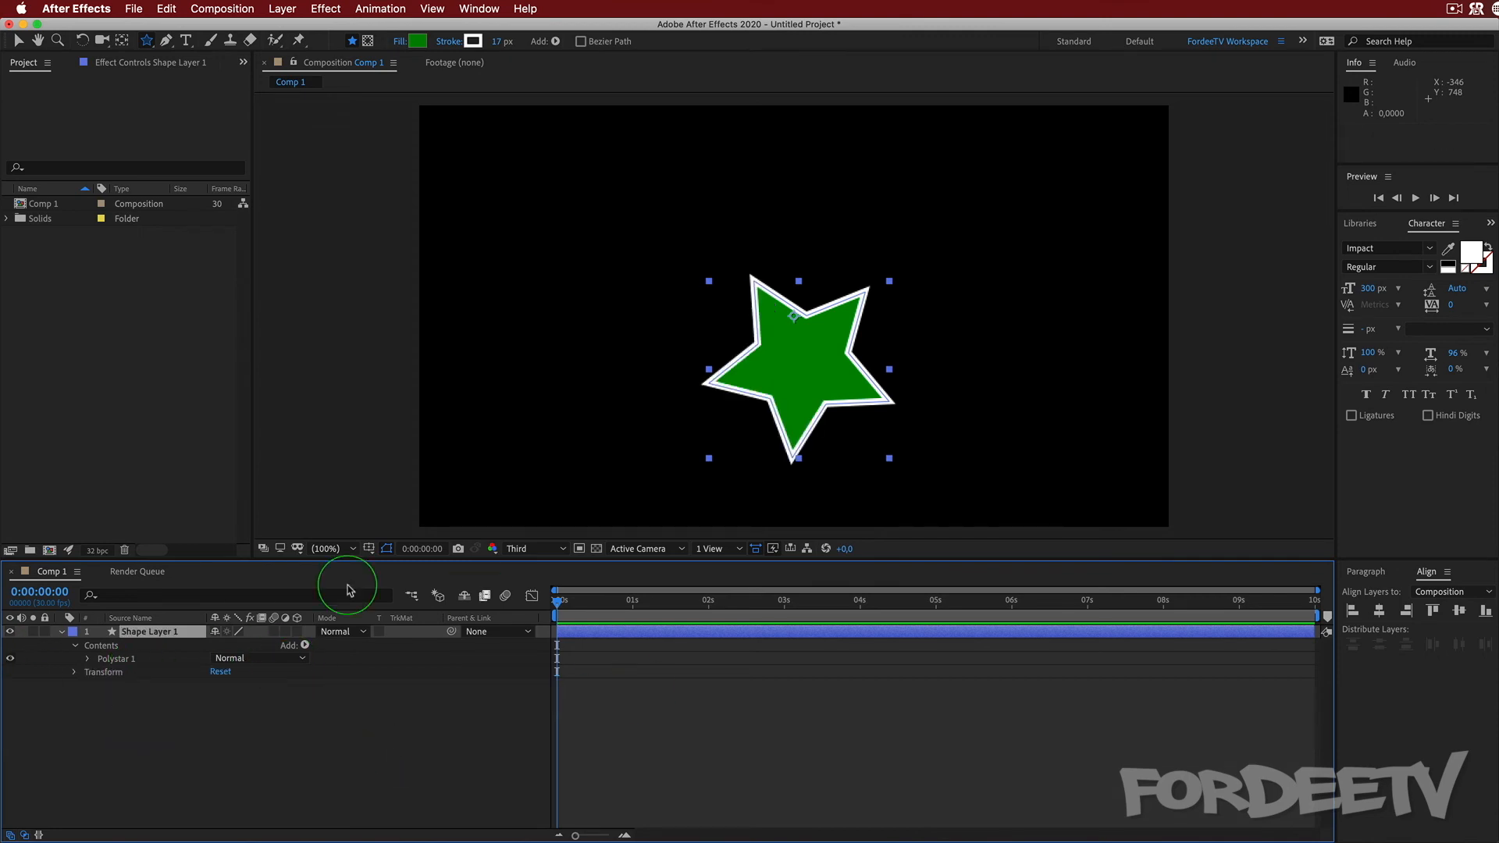
# - Try Twist on the star's shape layer with Angle at 57 and Center at -48, 0, and delete the operator again
pyautogui.click(305, 646)
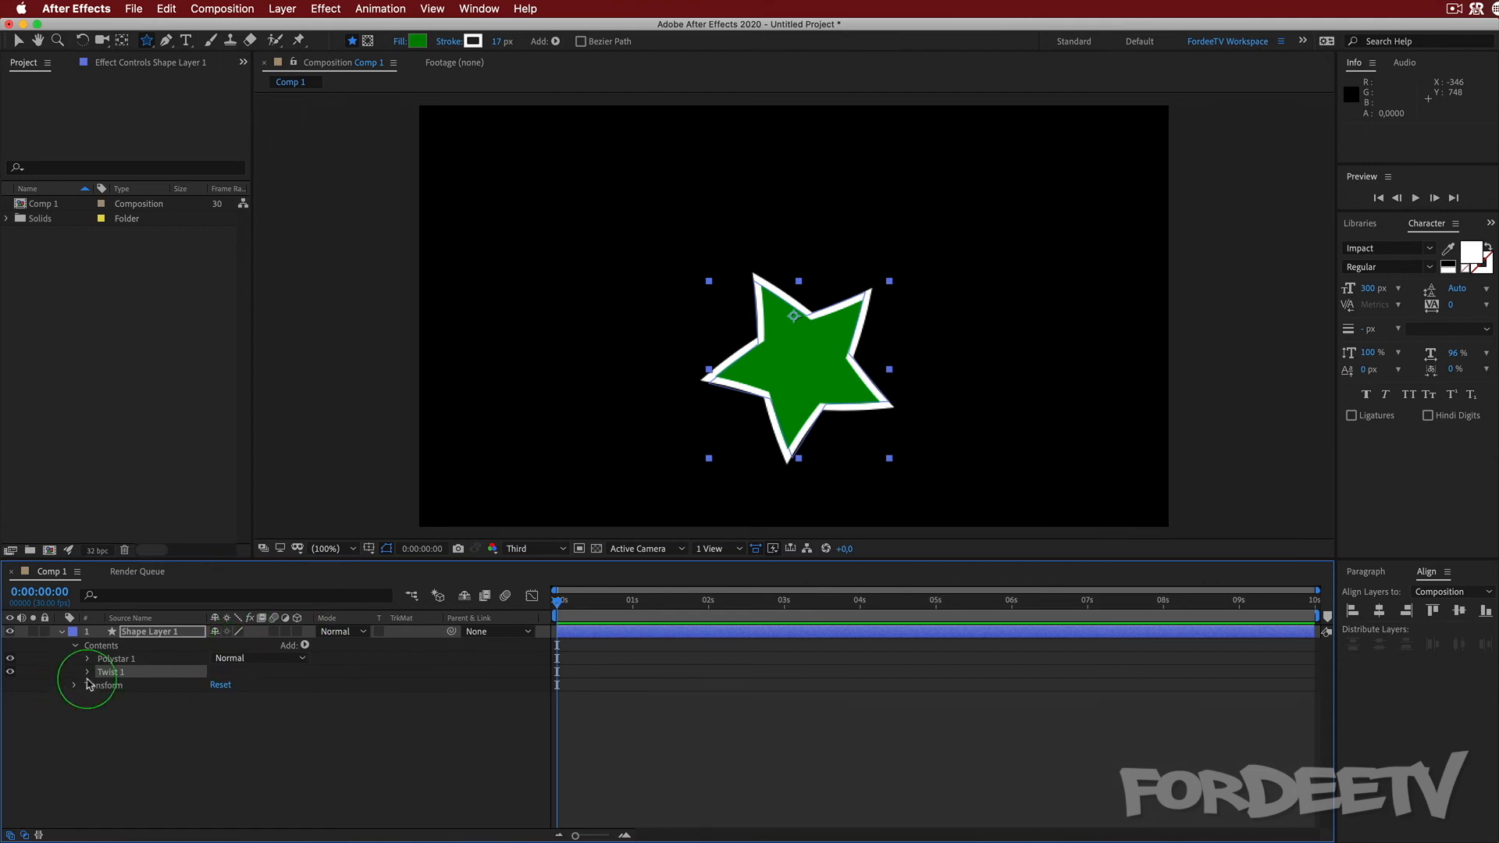
pyautogui.click(88, 673)
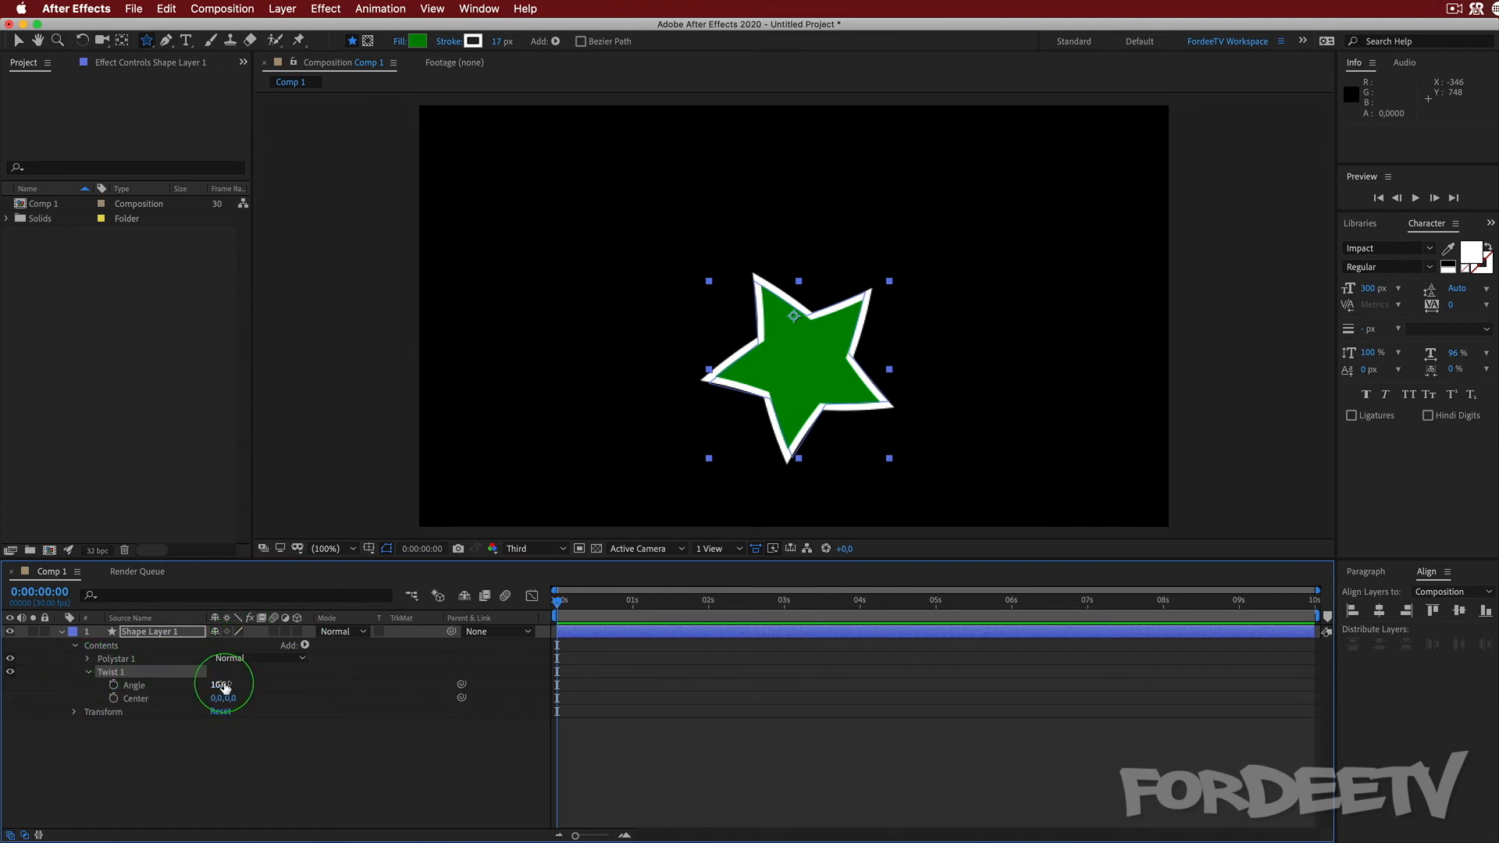
pyautogui.moveTo(222, 684); pyautogui.dragTo(667, 443)
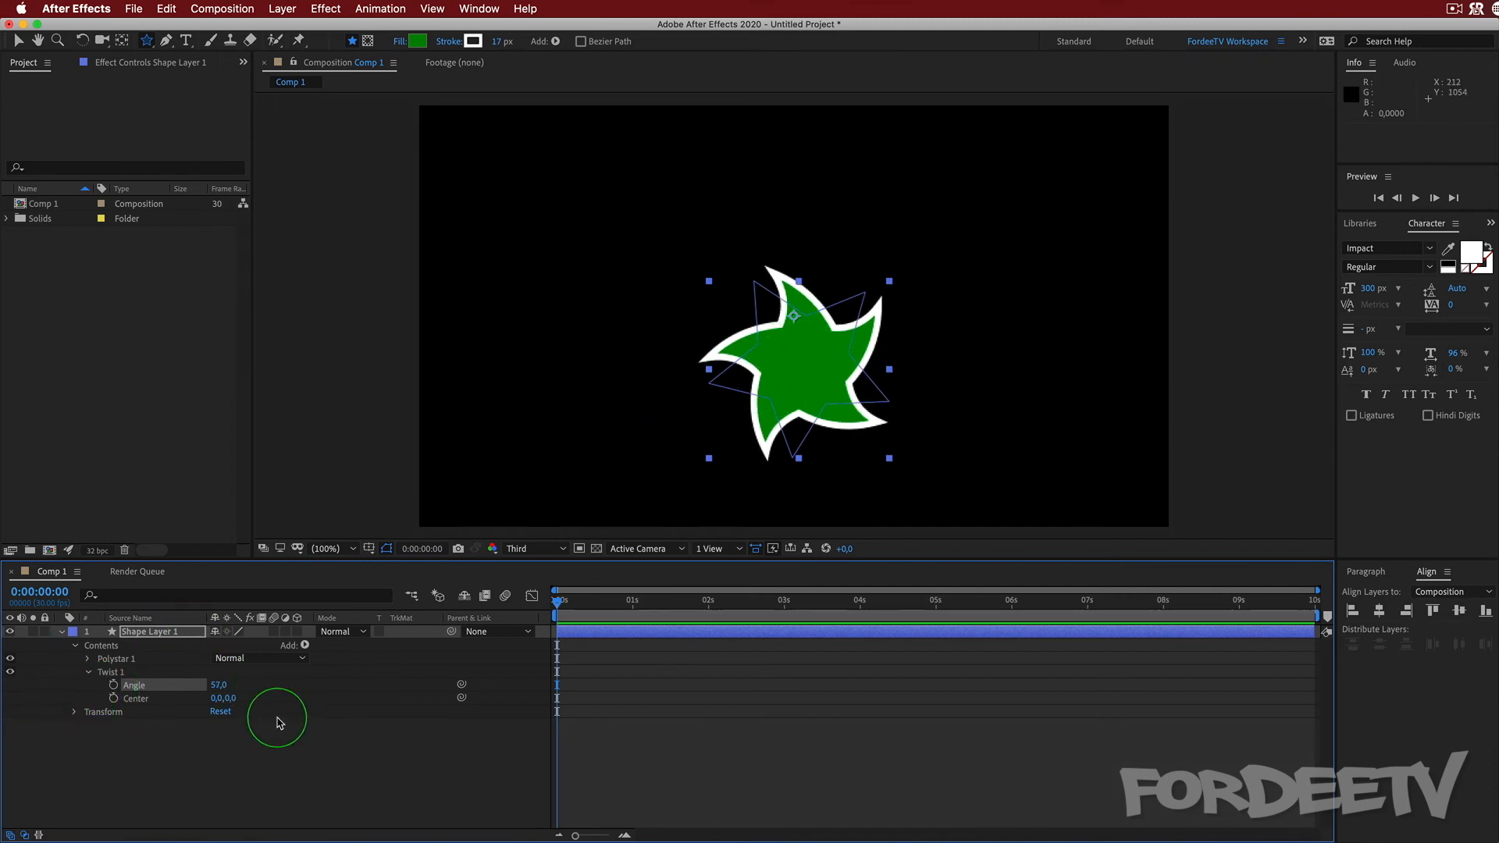
pyautogui.moveTo(217, 699)
pyautogui.mouseDown()
pyautogui.moveTo(168, 715)
pyautogui.moveTo(522, 721)
pyautogui.moveTo(572, 742)
pyautogui.moveTo(178, 733)
pyautogui.moveTo(110, 715)
pyautogui.moveTo(716, 761)
pyautogui.moveTo(291, 747)
pyautogui.moveTo(213, 716)
pyautogui.moveTo(121, 734)
pyautogui.moveTo(195, 690)
pyautogui.mouseUp()
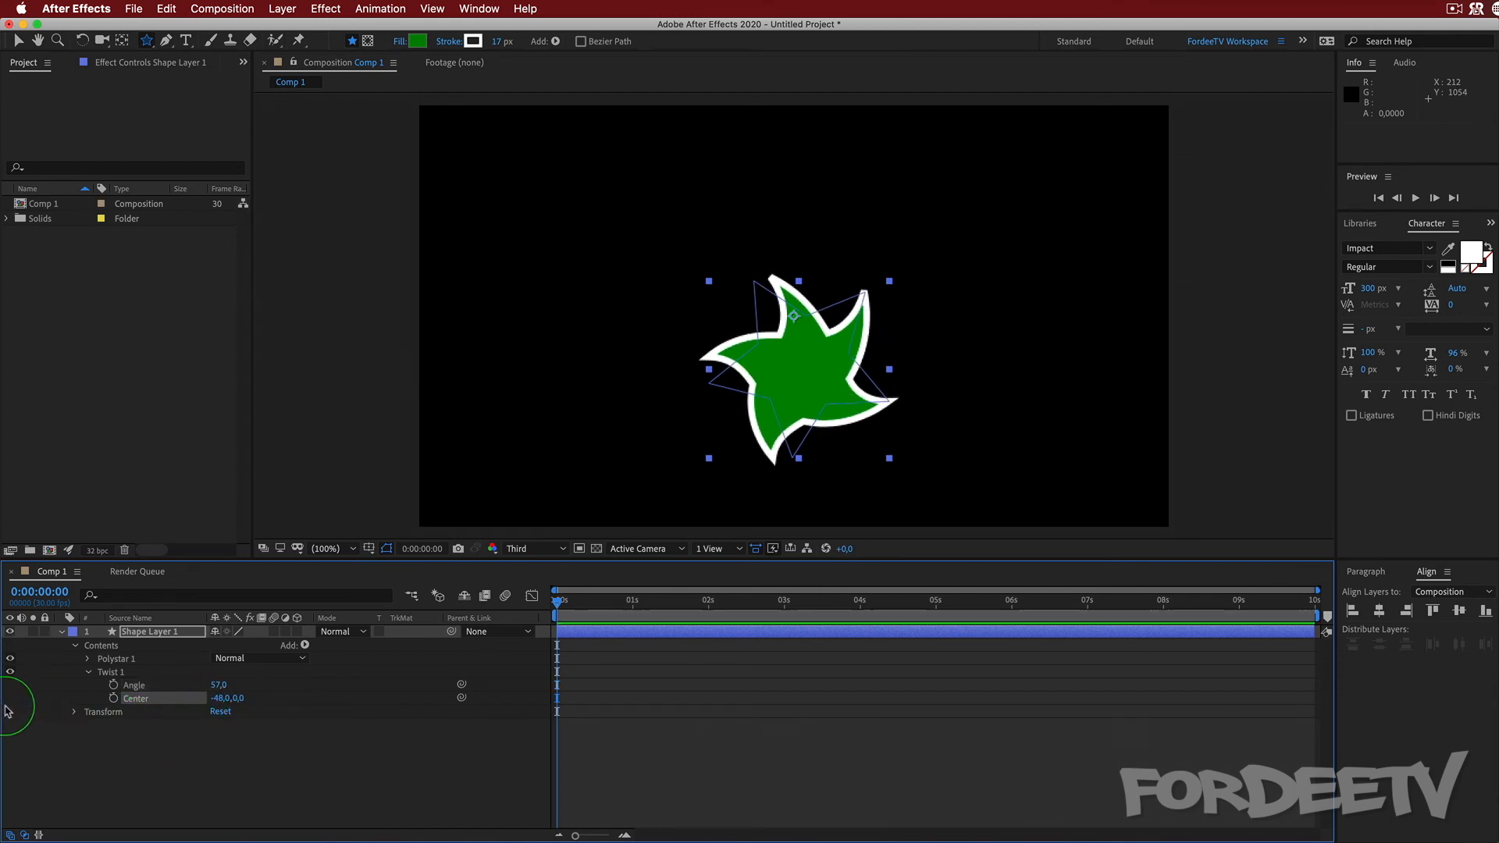
pyautogui.click(97, 674)
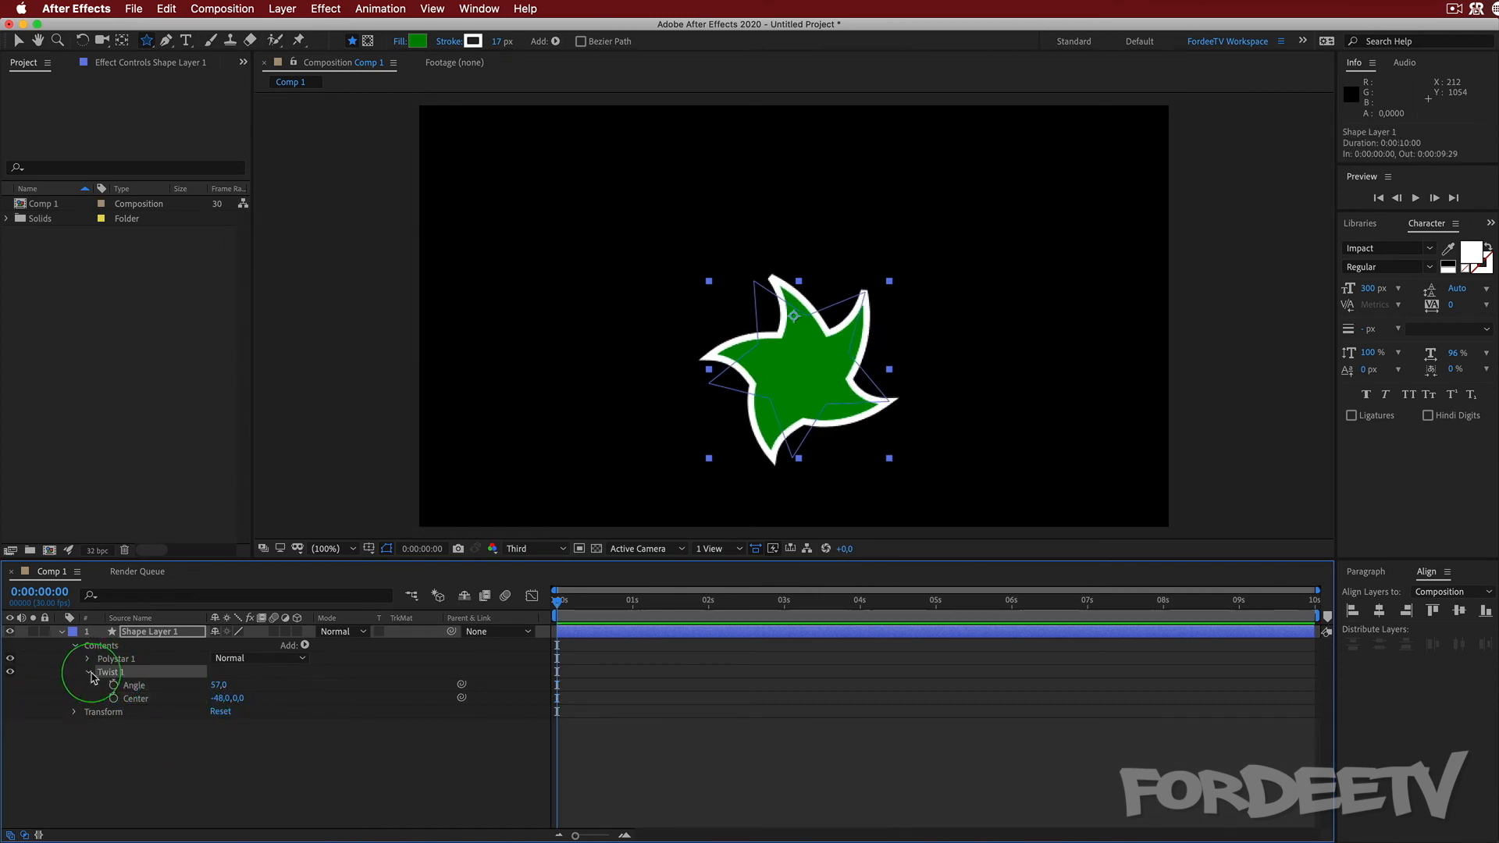
pyautogui.press('Delete')
# - Add Wiggle Paths to the star's shape layer, preview the animation and return to the first frame
pyautogui.click(304, 644)
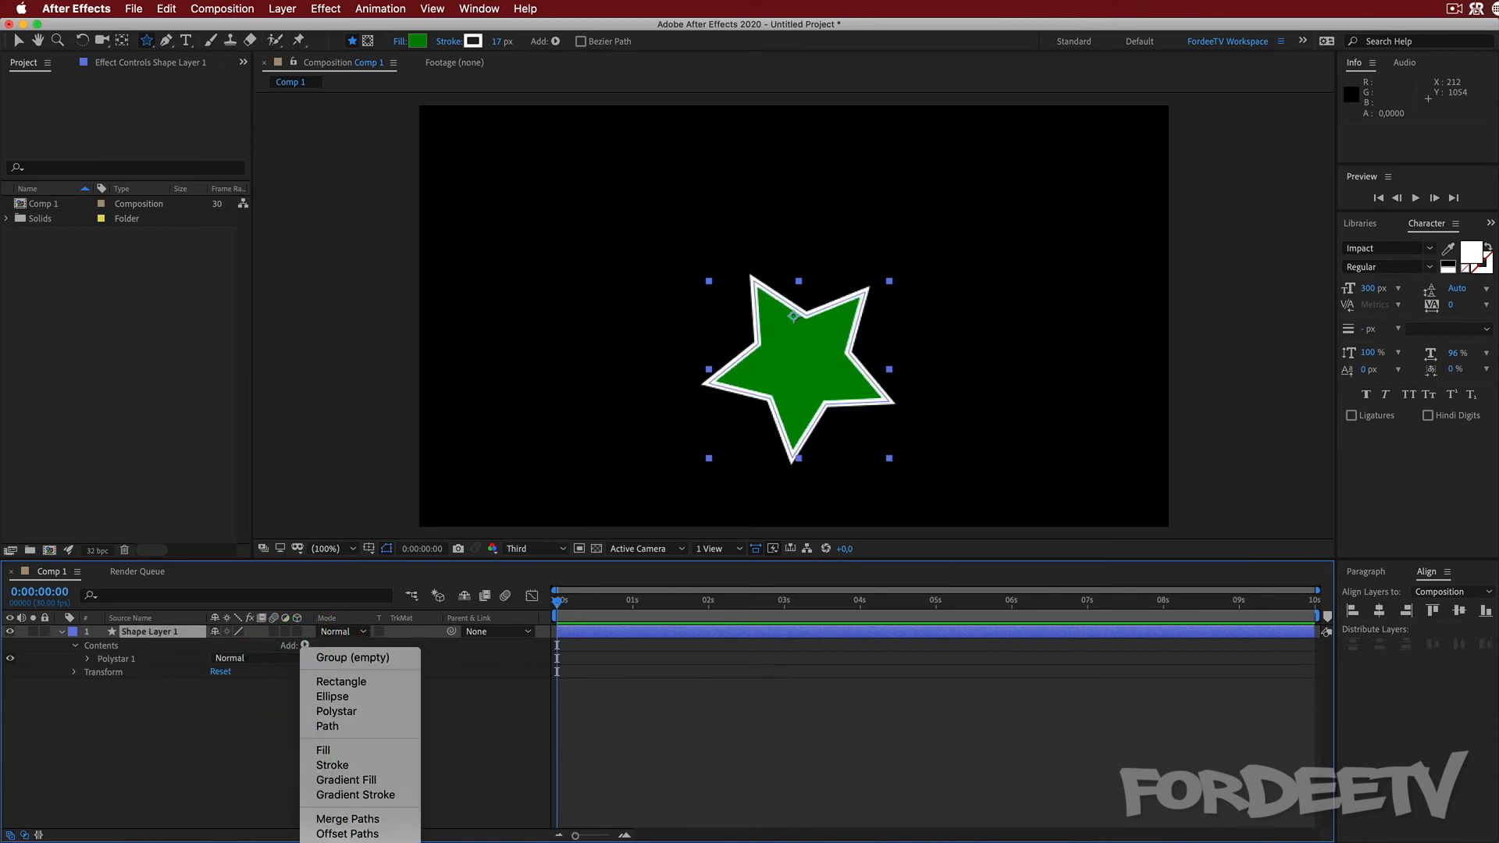
pyautogui.click(306, 774)
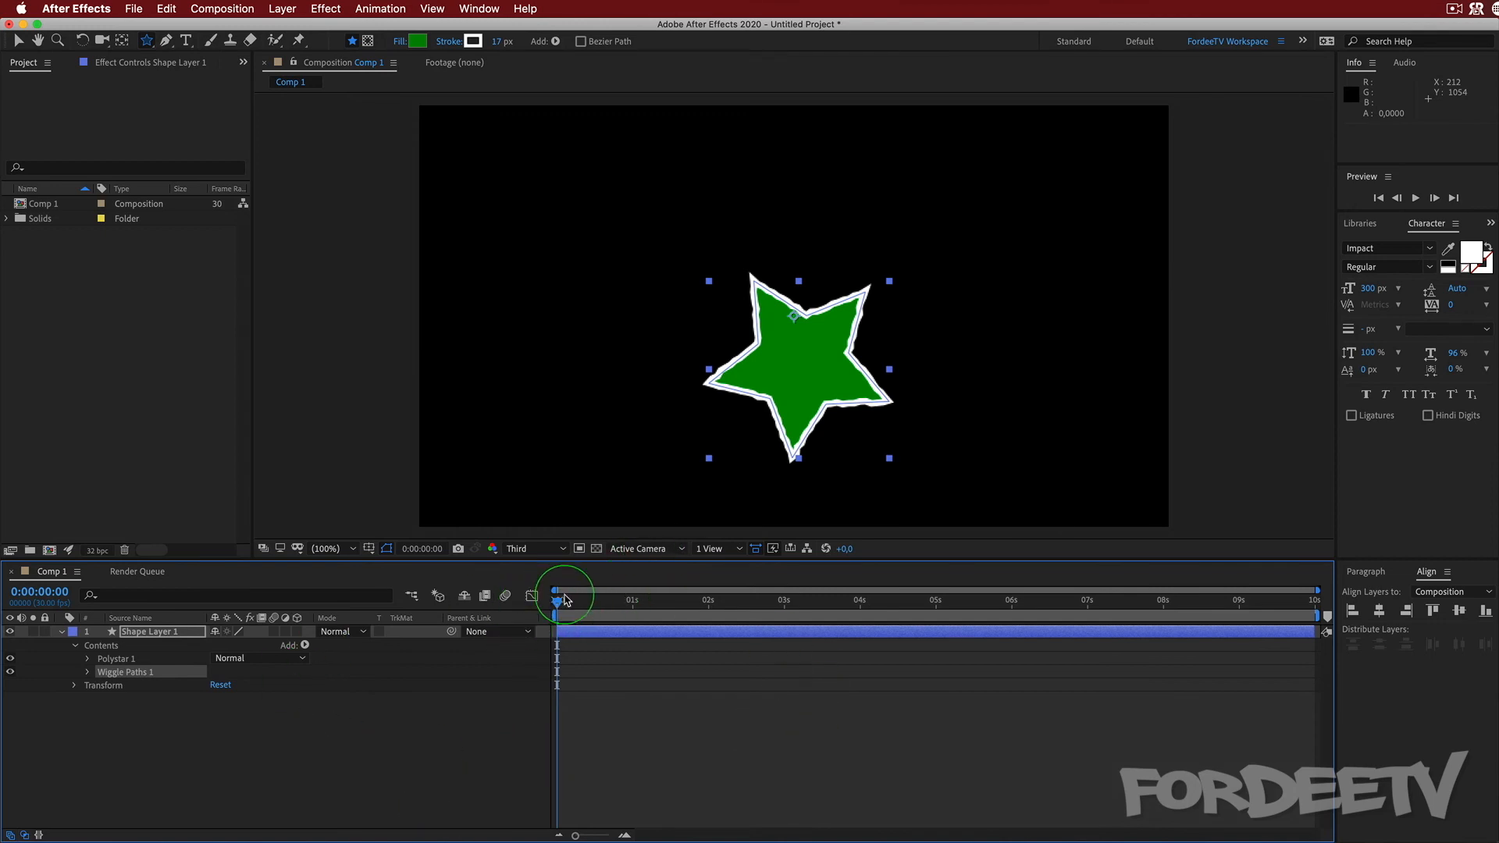
pyautogui.press('space')
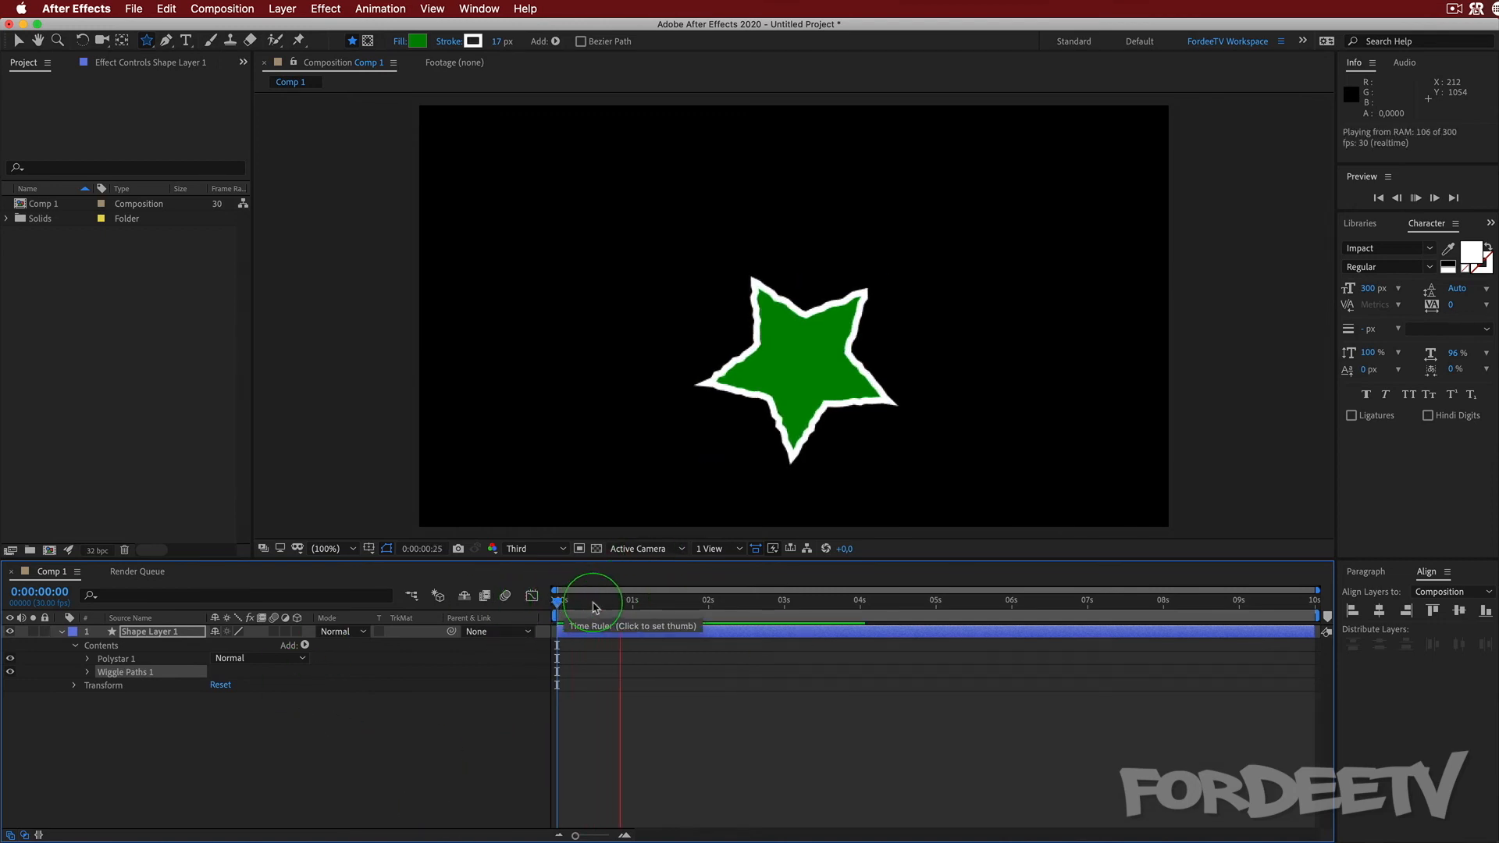
pyautogui.click(840, 284)
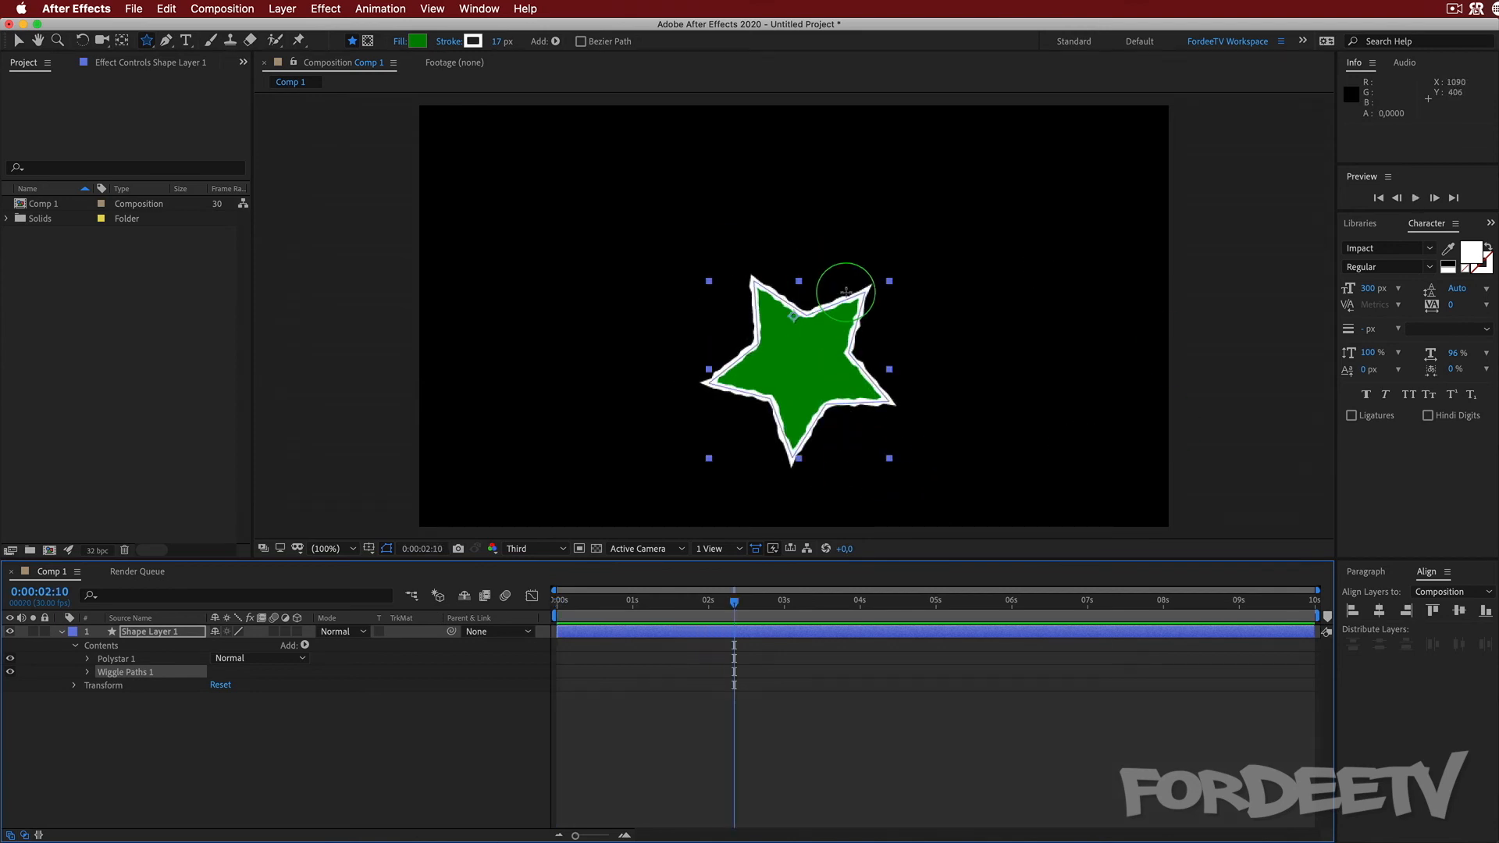
pyautogui.click(462, 622)
pyautogui.moveTo(736, 607); pyautogui.dragTo(419, 602)
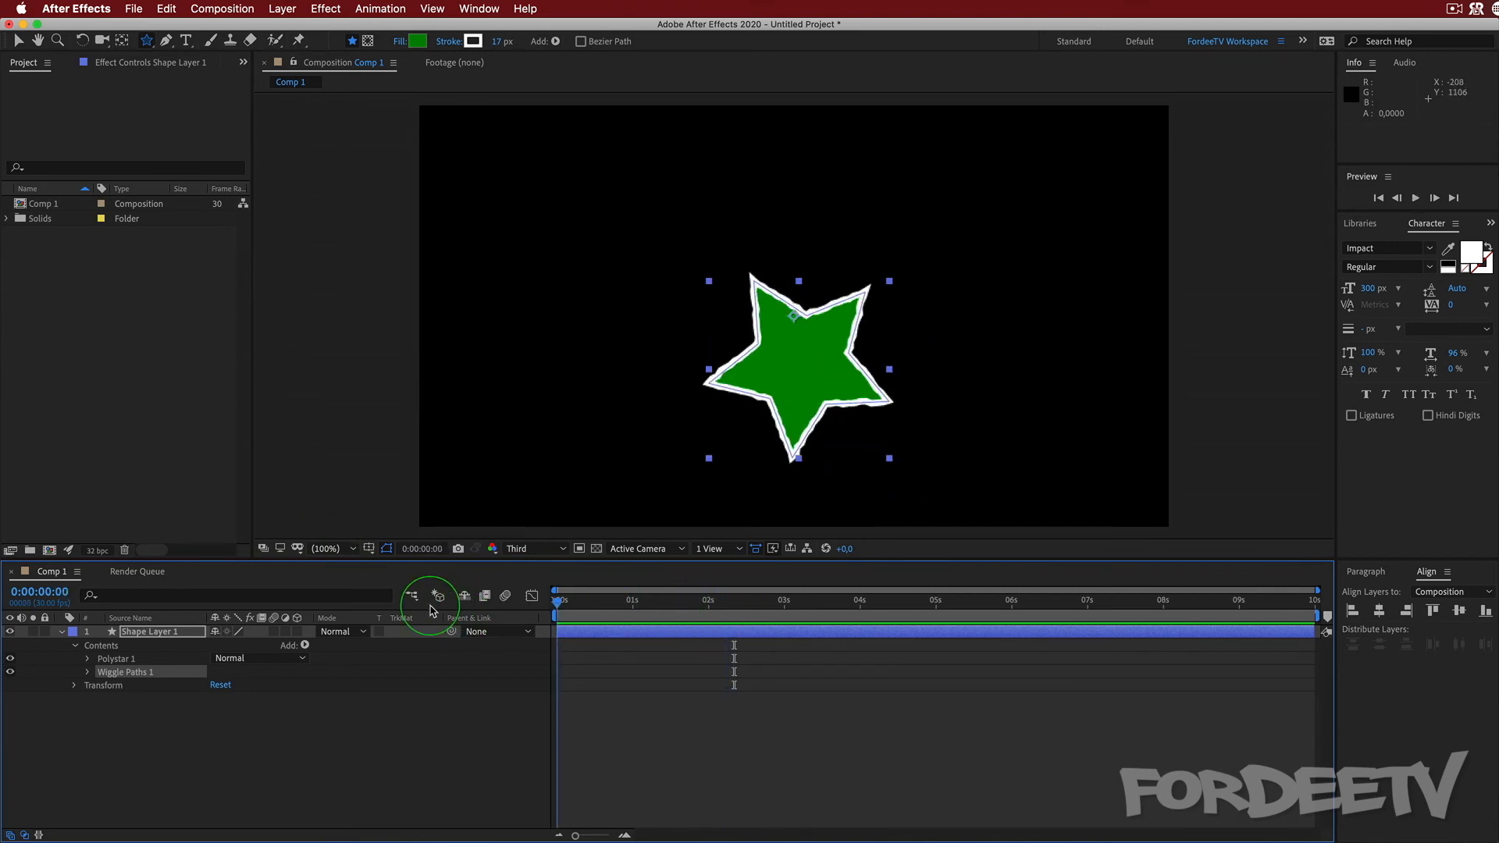
# - Set the Wiggle Paths Size to 89 and preview the animation
pyautogui.click(88, 672)
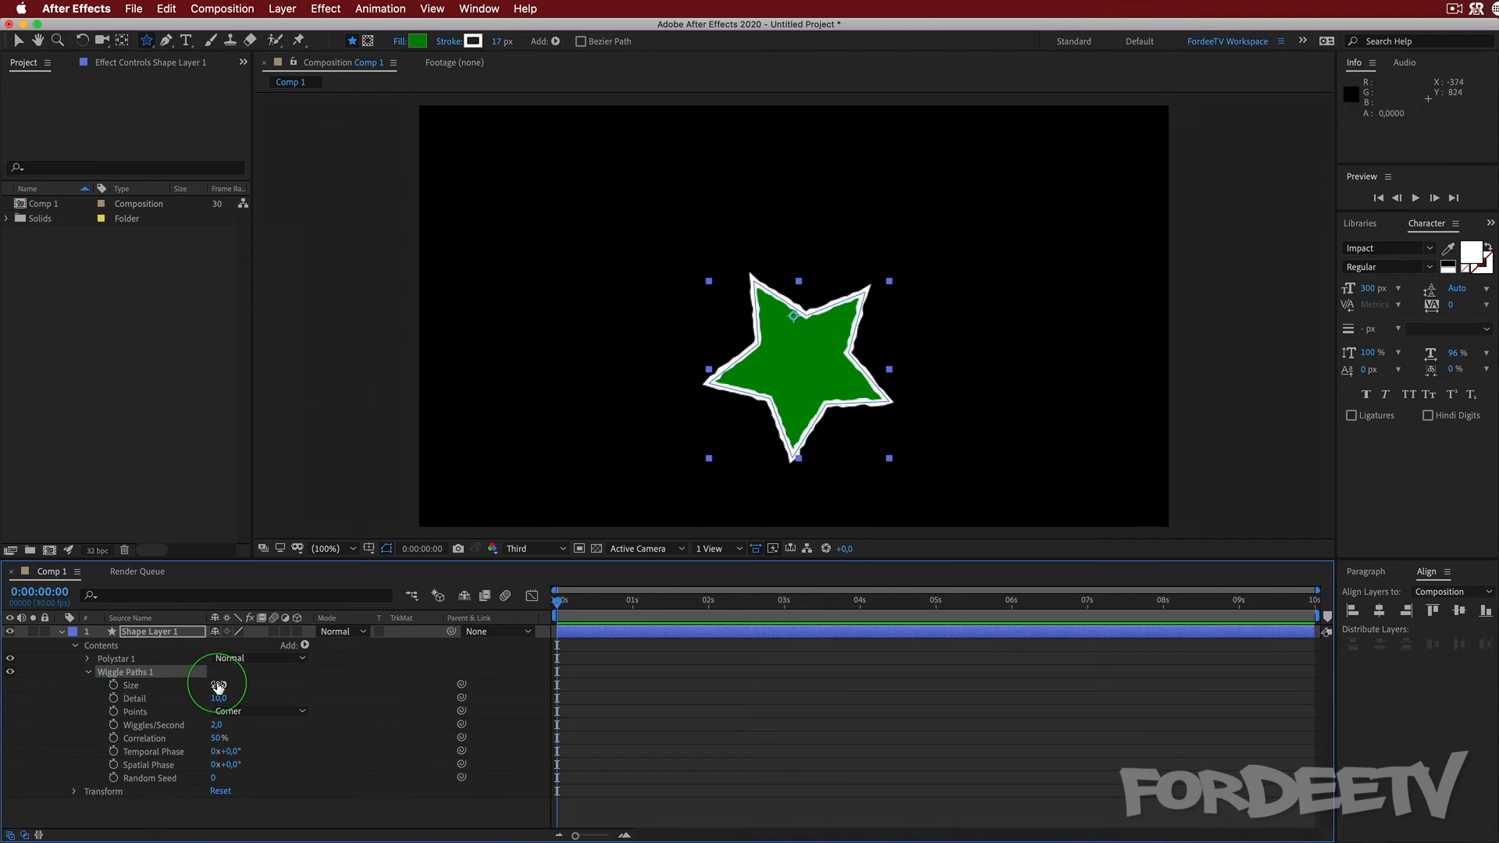
pyautogui.moveTo(219, 685); pyautogui.dragTo(297, 687)
pyautogui.press('space')
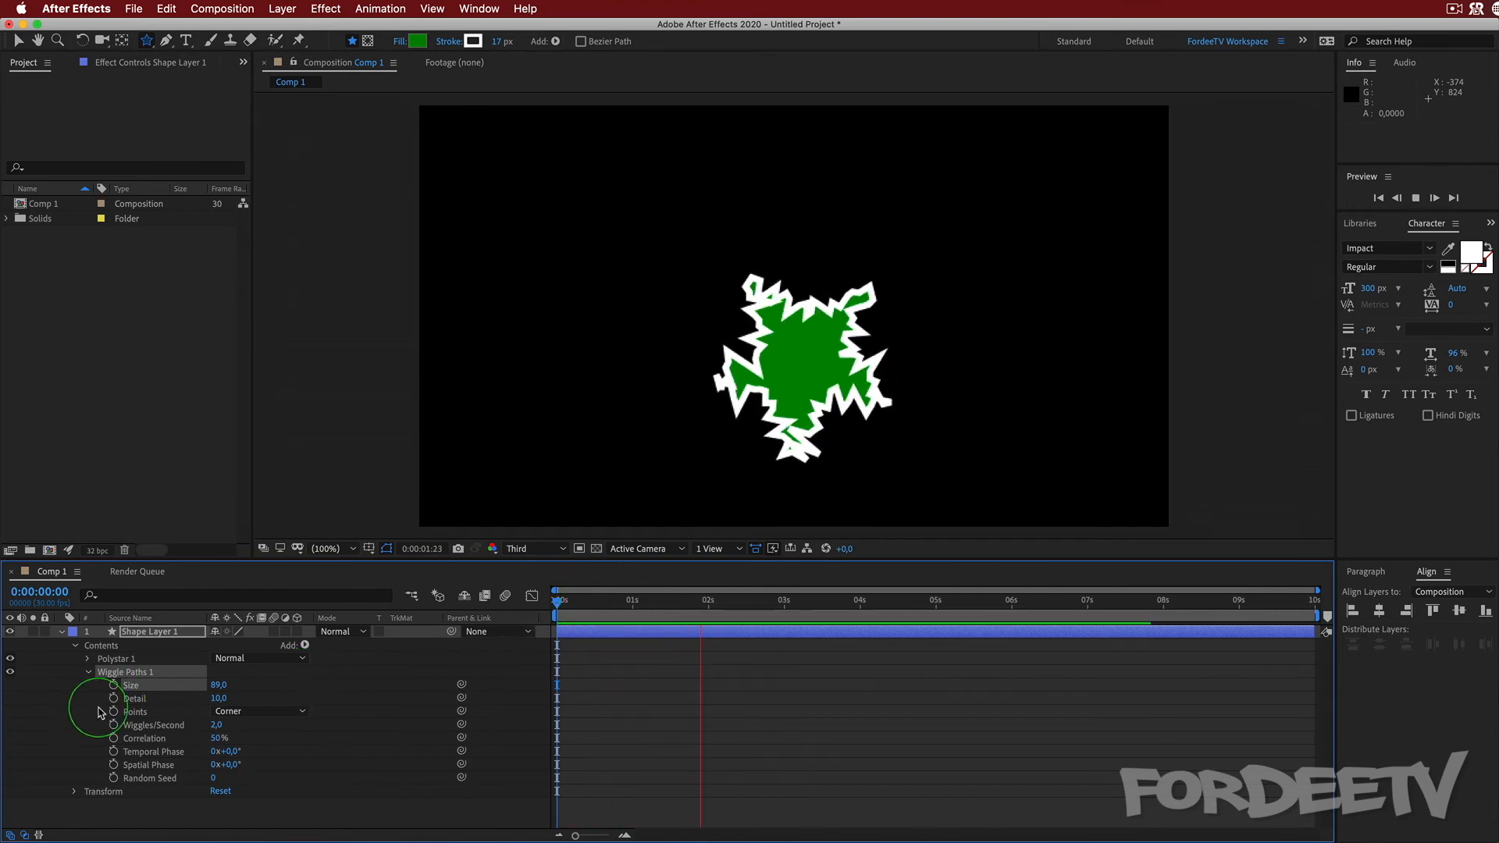
pyautogui.press('space')
# - Reduce the Wiggle Paths Detail to 1 and preview the star from the first frame
pyautogui.moveTo(217, 699); pyautogui.dragTo(156, 707)
pyautogui.click(213, 701)
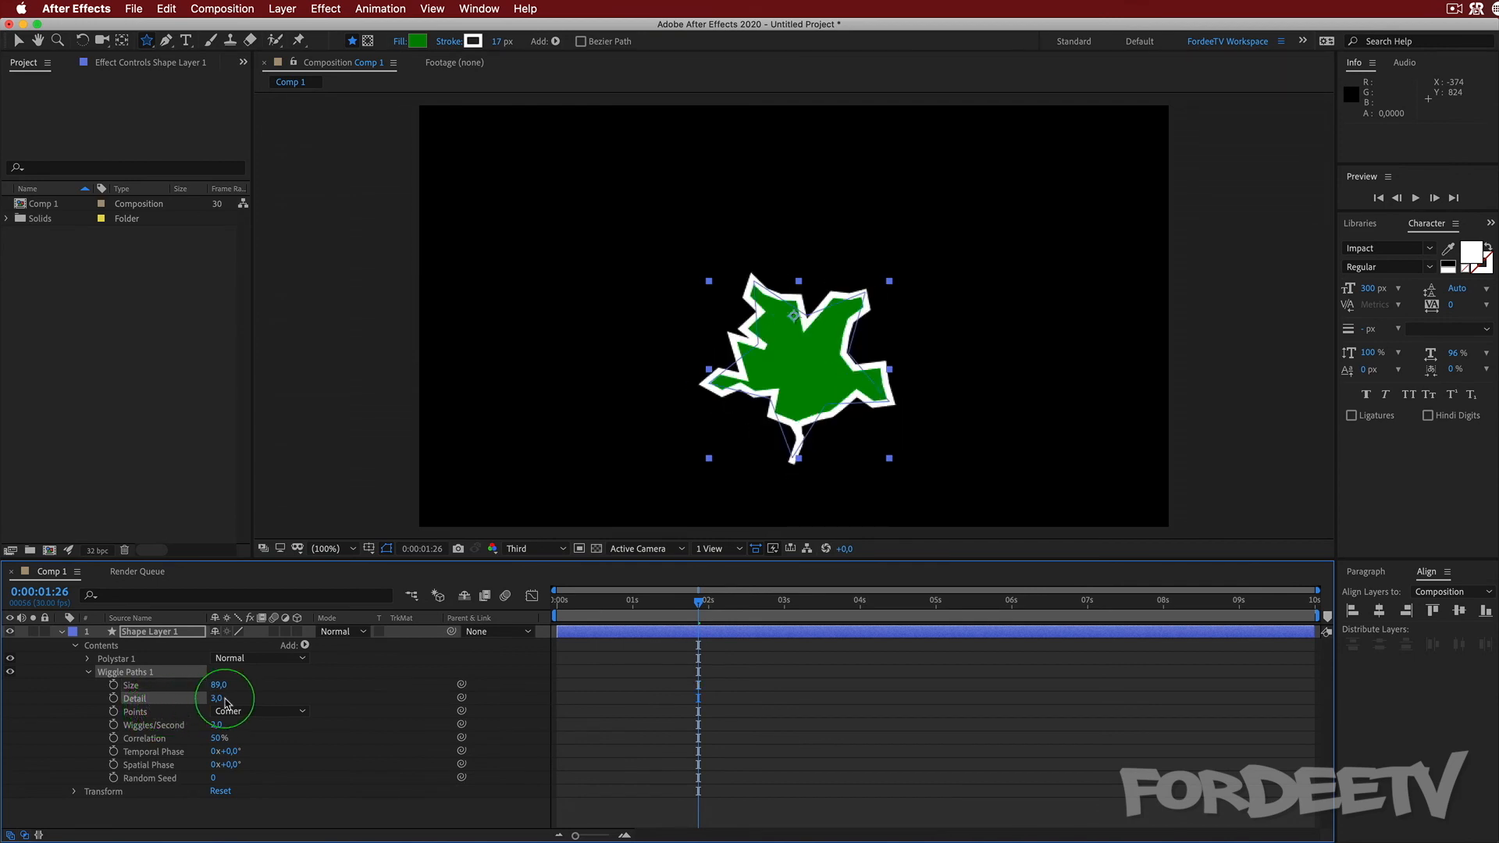
pyautogui.write('1')
pyautogui.press('Return')
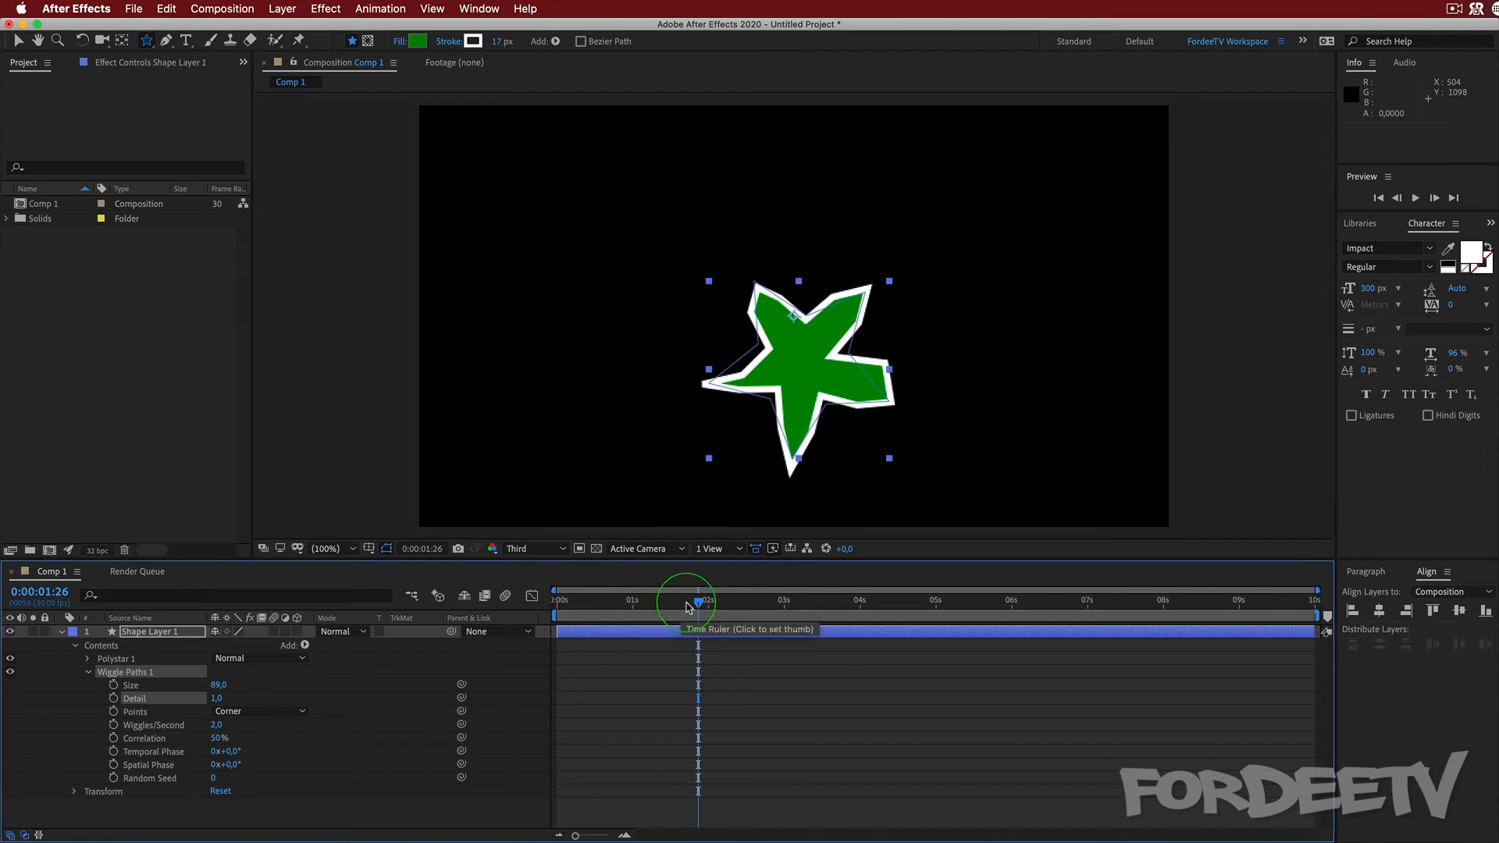
pyautogui.moveTo(691, 601); pyautogui.dragTo(473, 594)
pyautogui.press('space')
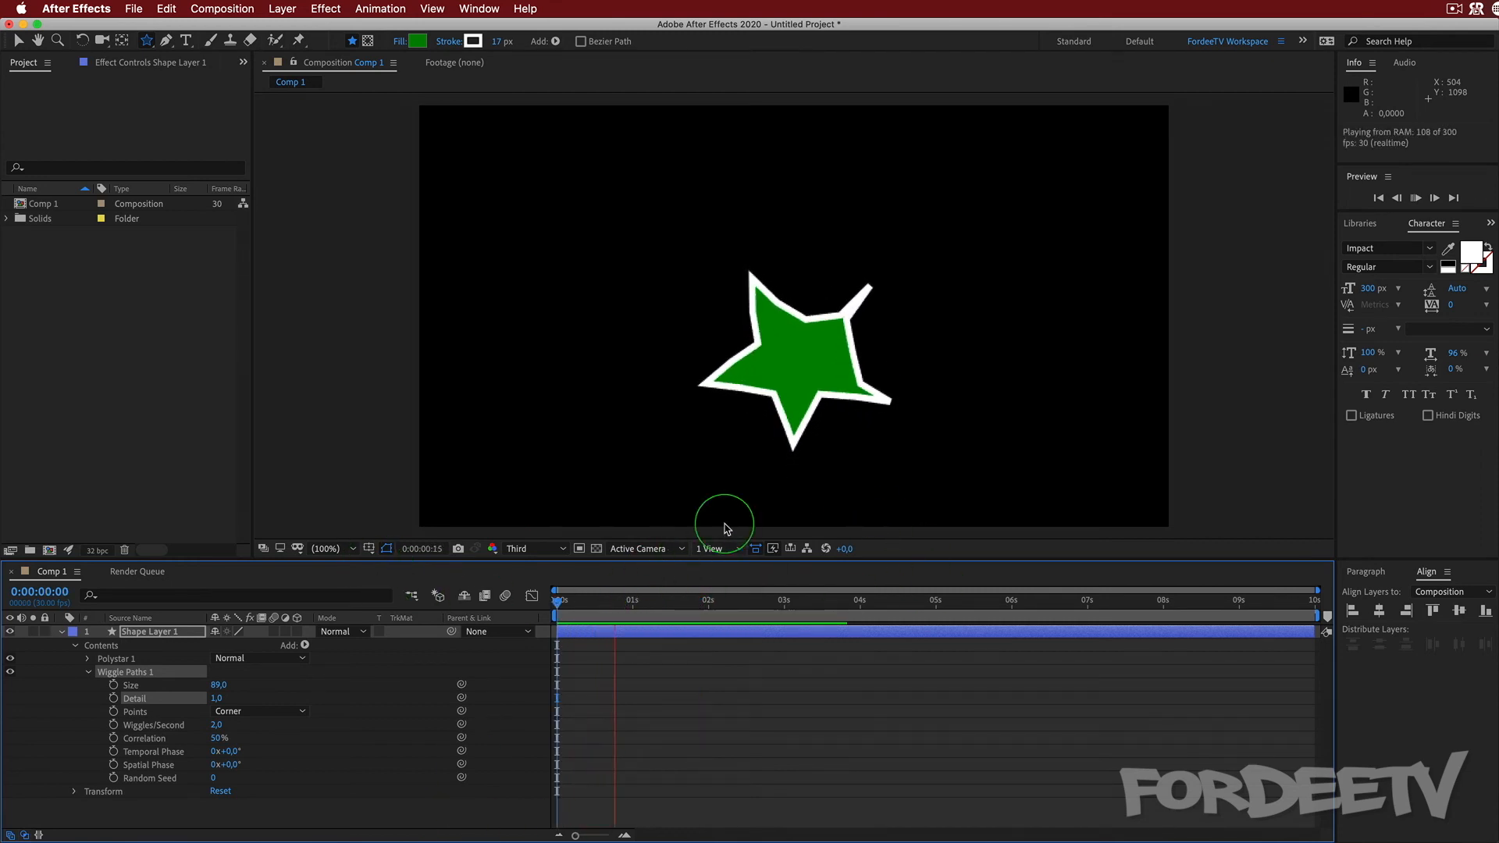
pyautogui.press('space')
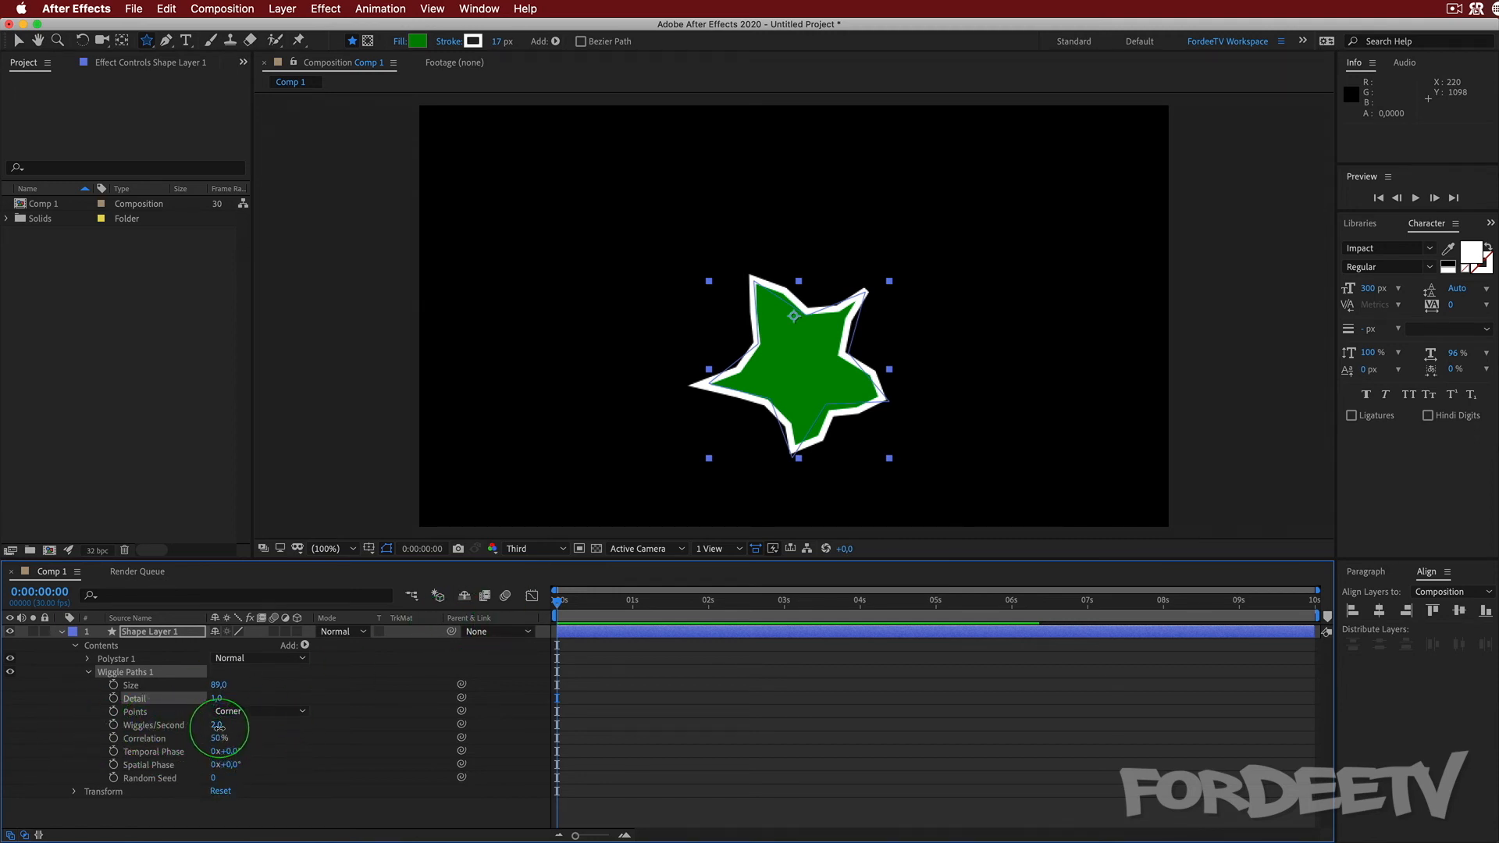
# - Try 20 Wiggles/Second in Wiggle Paths and preview the faster motion
pyautogui.write('20')
pyautogui.press('Return')
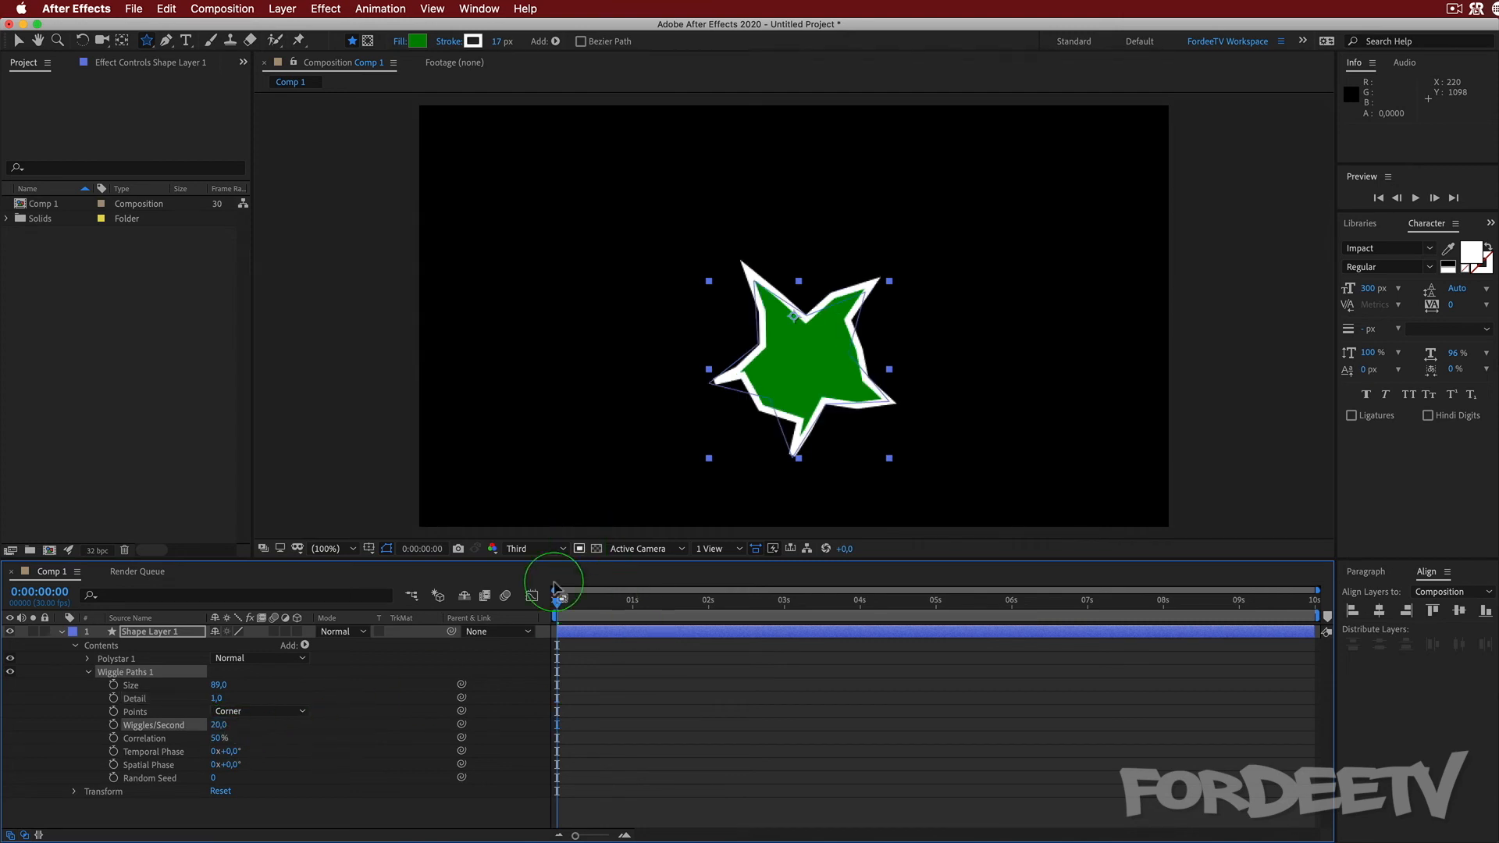
pyautogui.press('space')
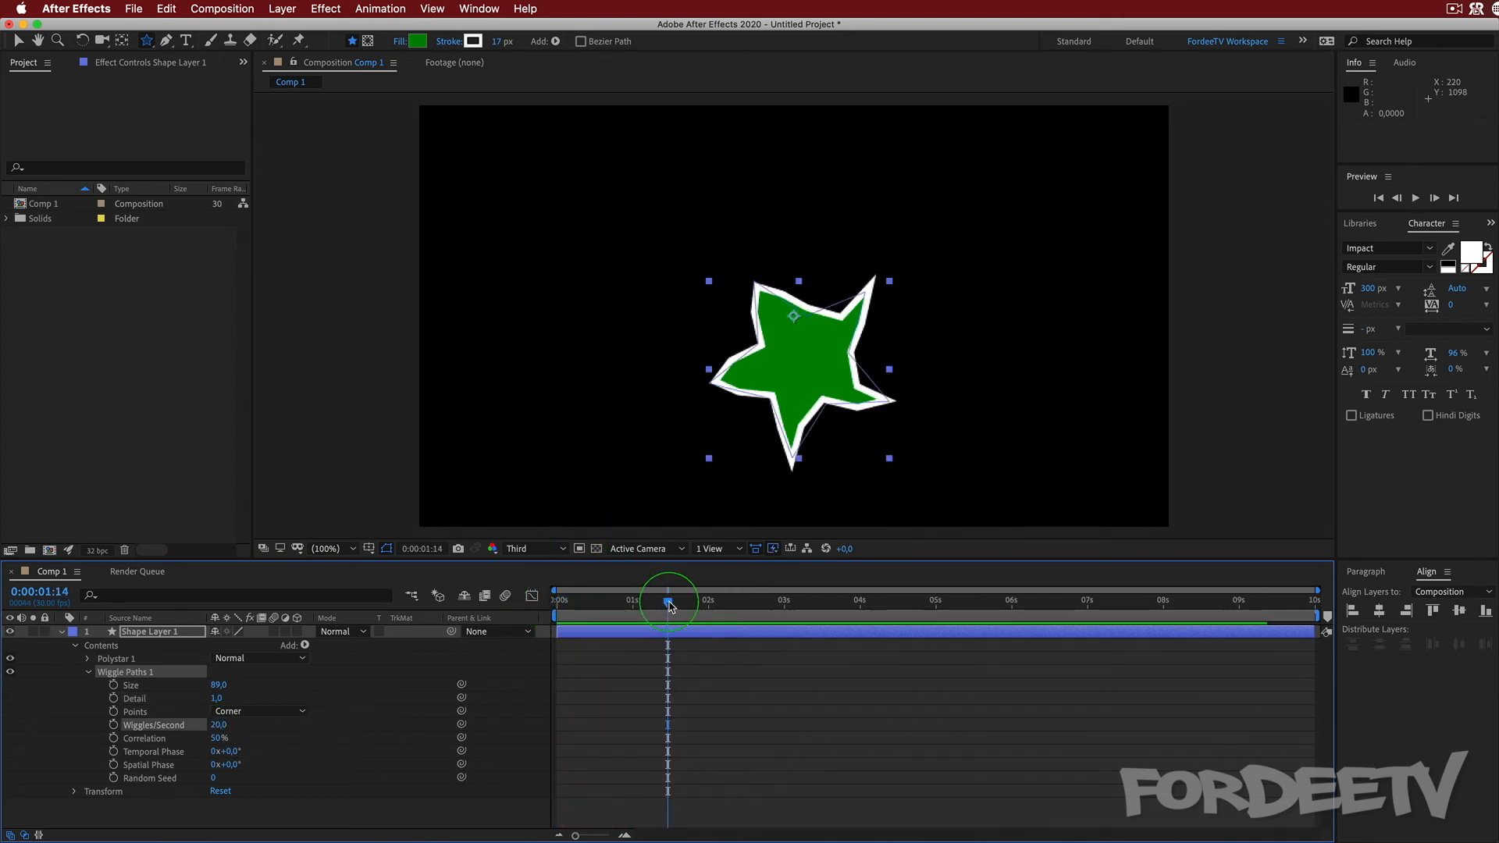
pyautogui.press('space')
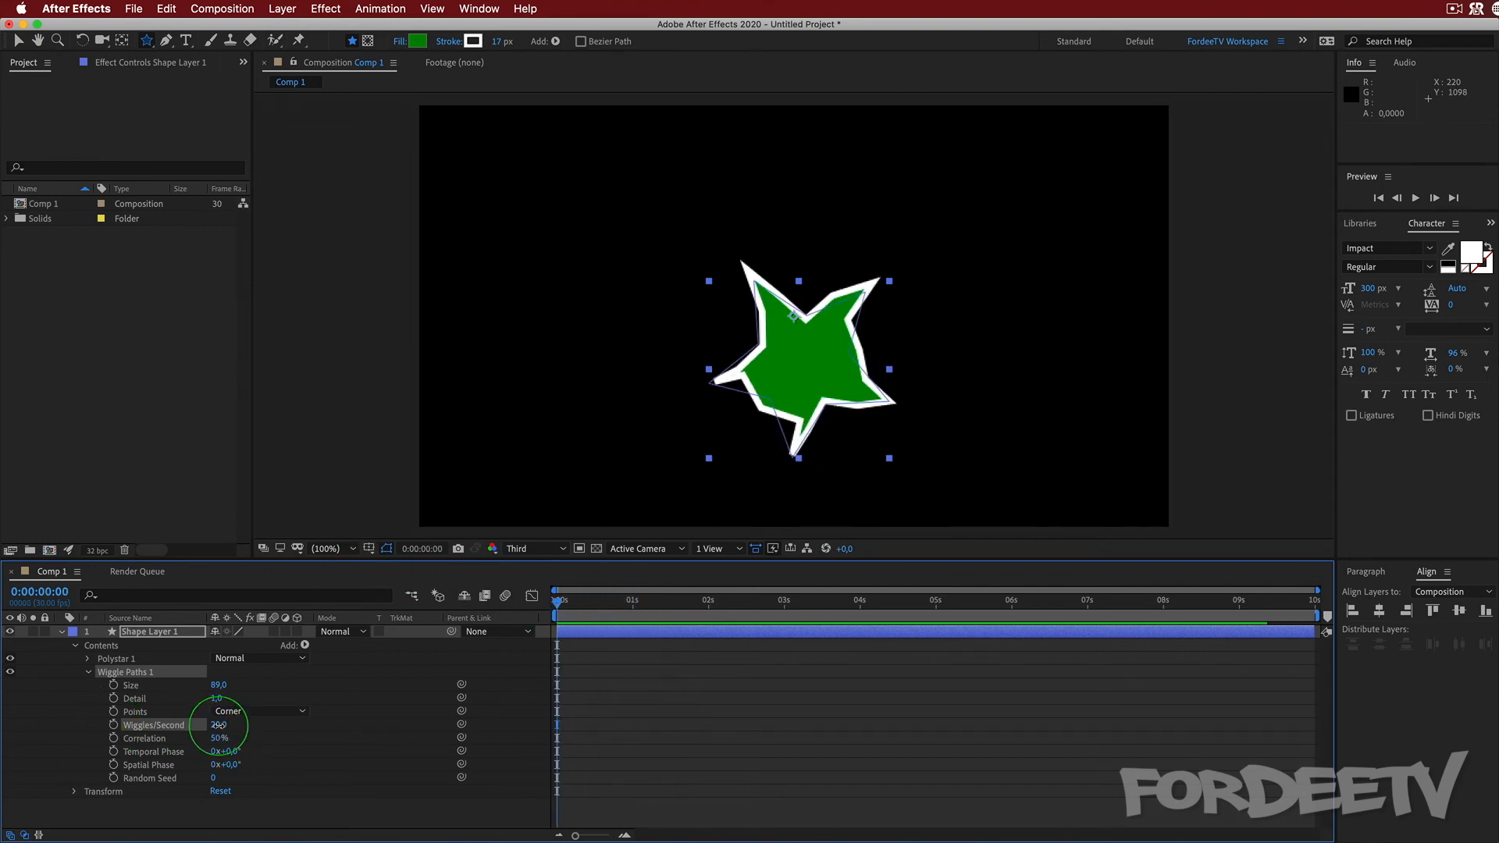
# - Set Wiggles/Second of Wiggle Paths to 5 and preview the motion
pyautogui.press('Return')
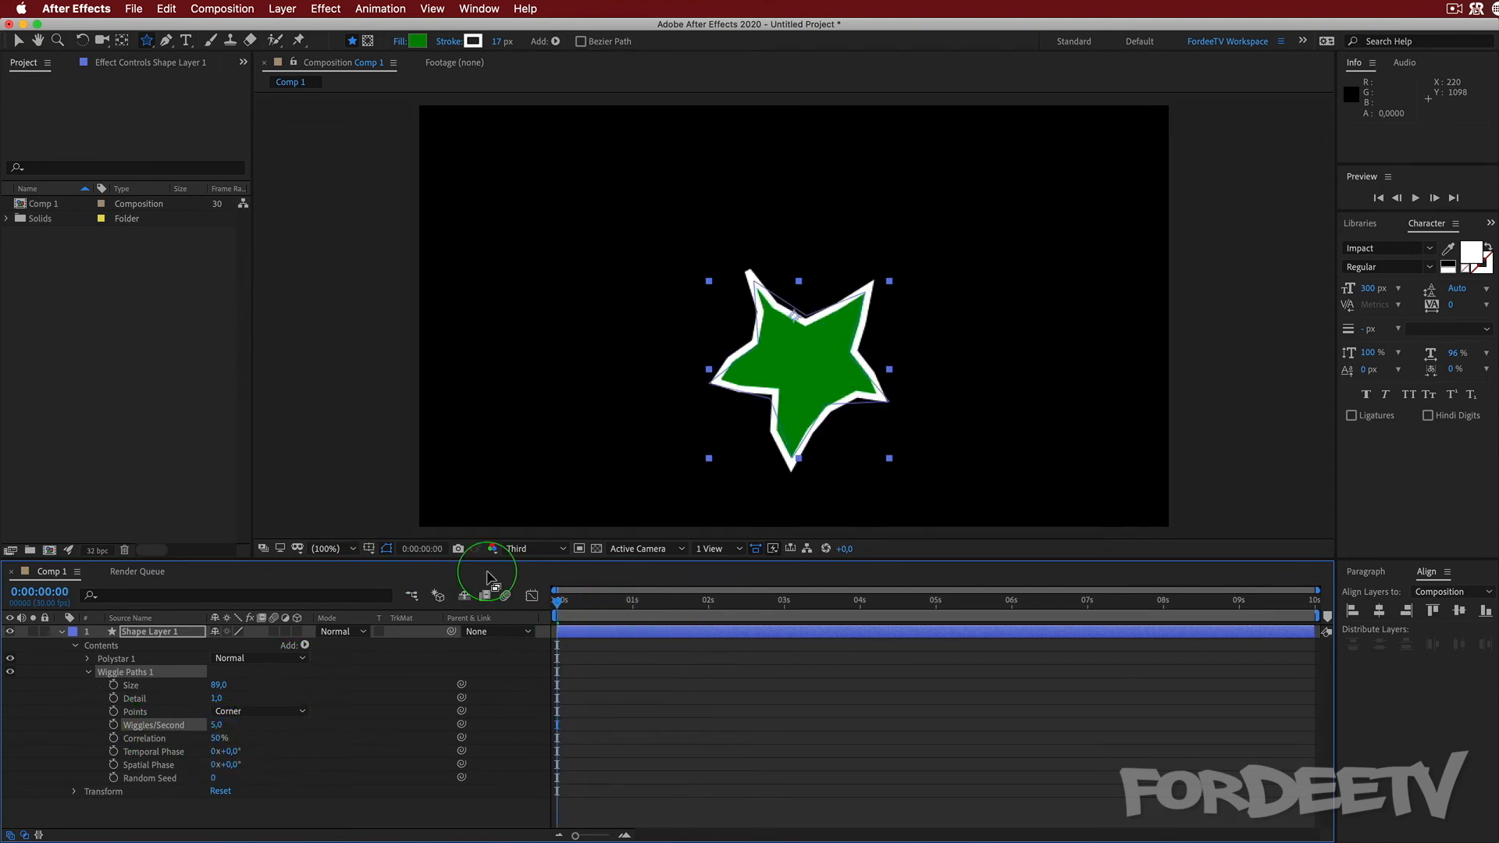
pyautogui.press('space')
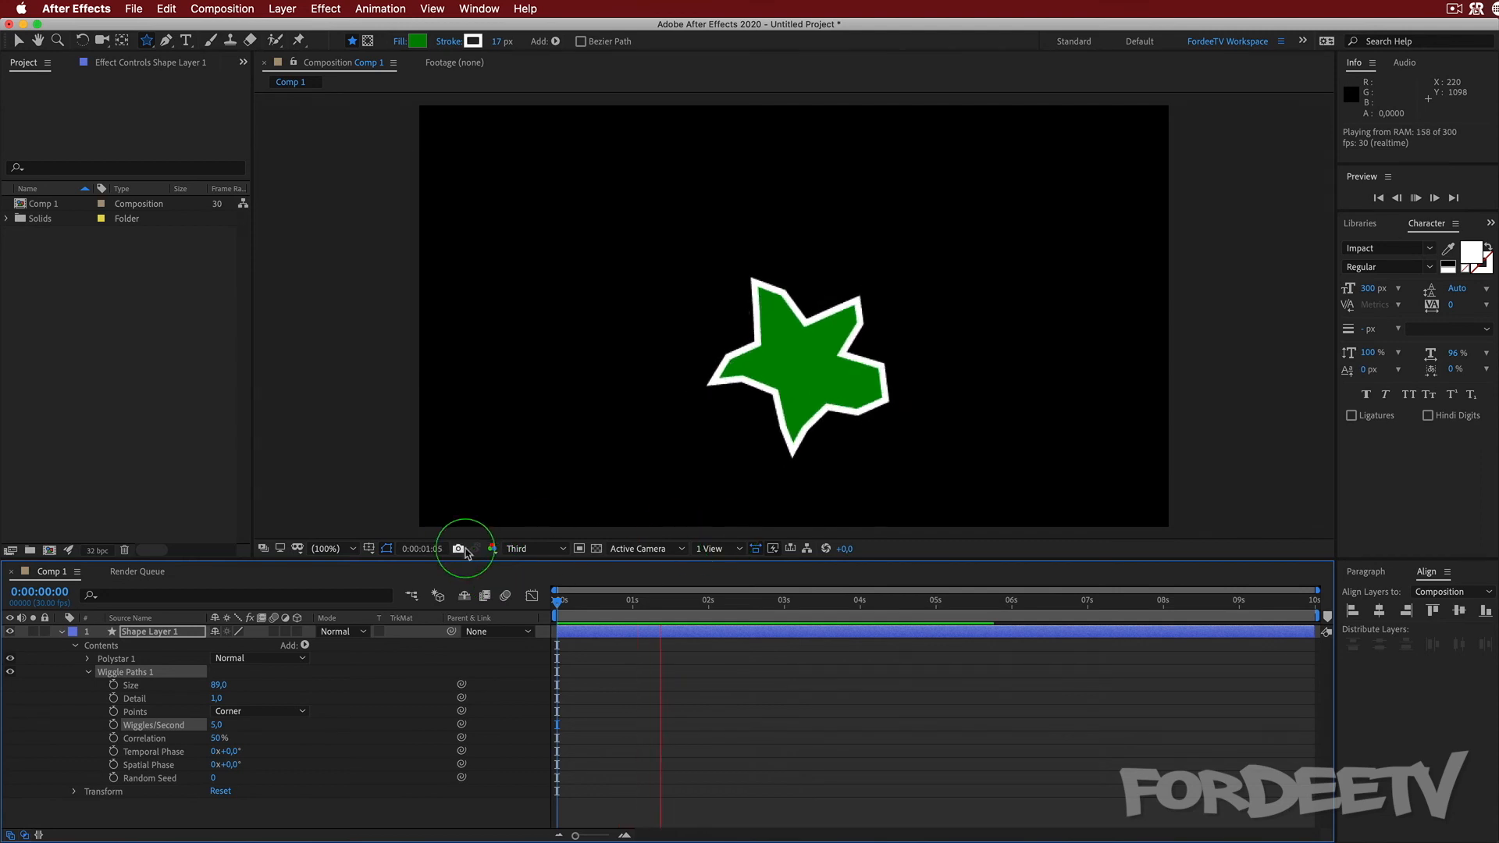
pyautogui.press('space')
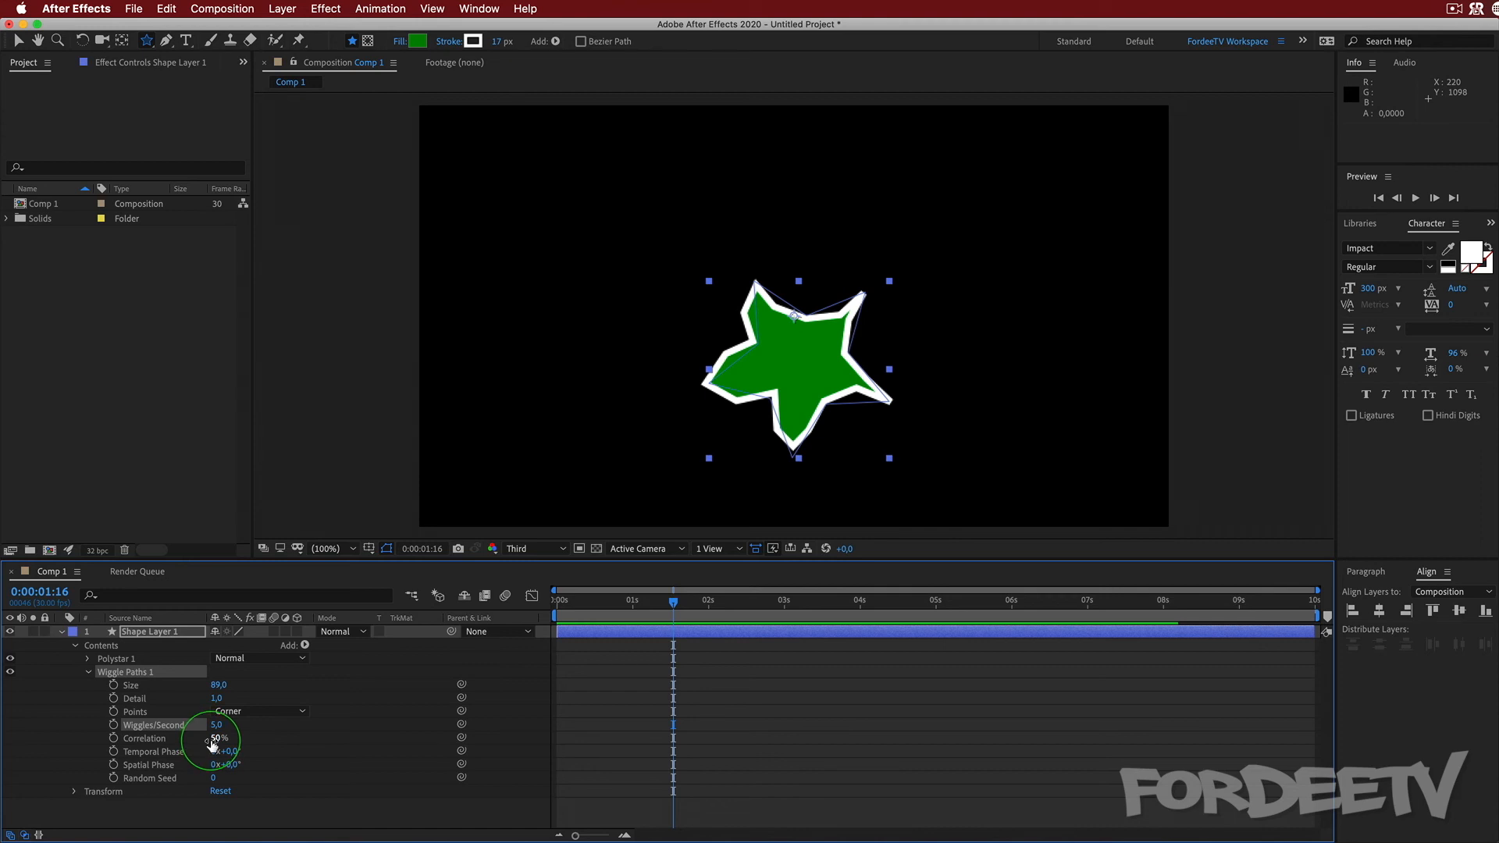
# - Lower the Wiggle Paths Correlation to 15% and preview the animation from the first frame
pyautogui.moveTo(217, 739); pyautogui.dragTo(189, 742)
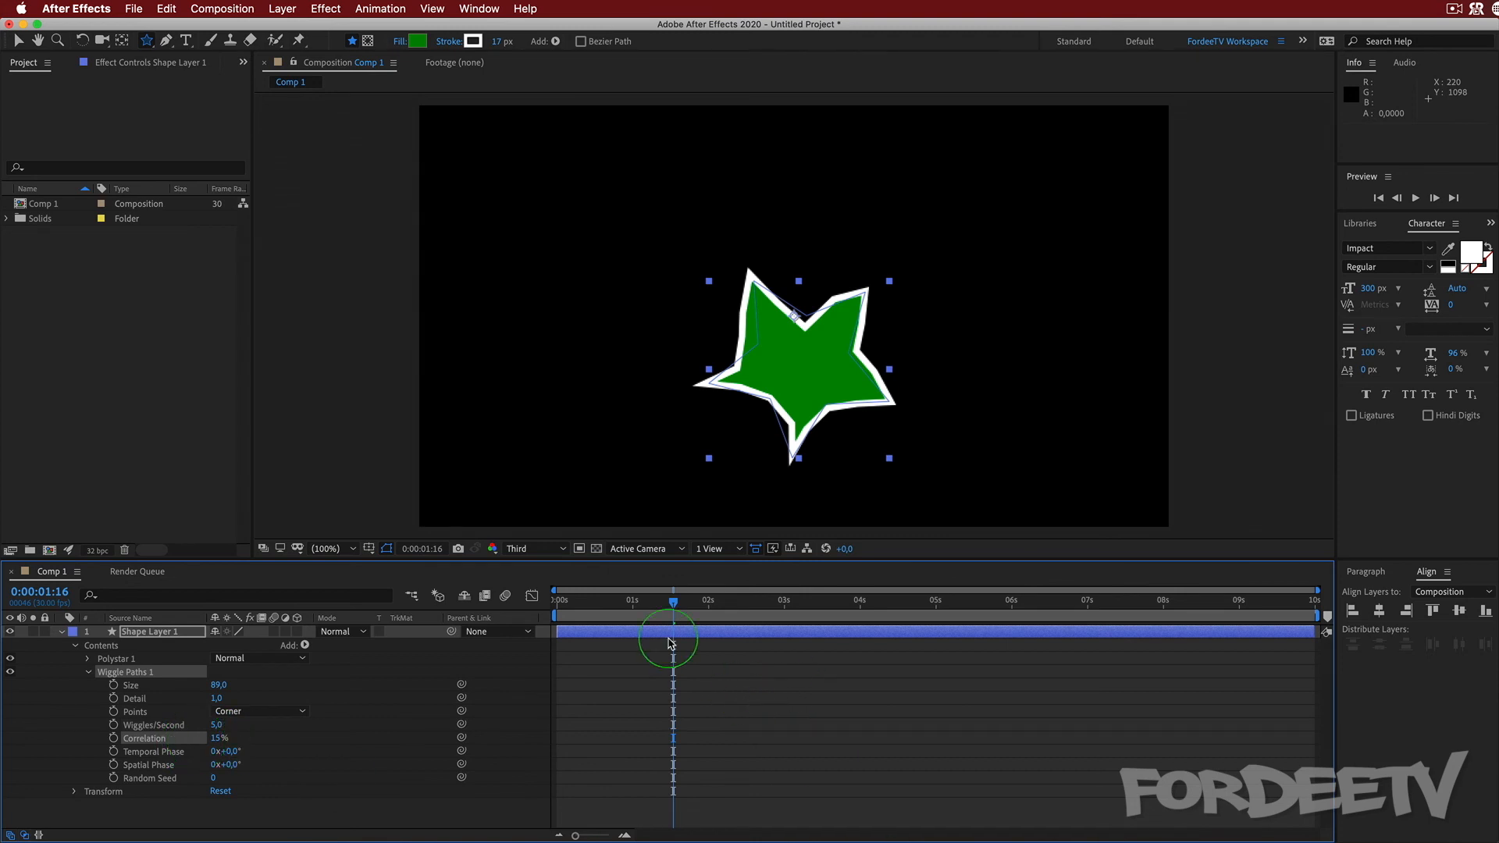
pyautogui.moveTo(676, 609); pyautogui.dragTo(400, 601)
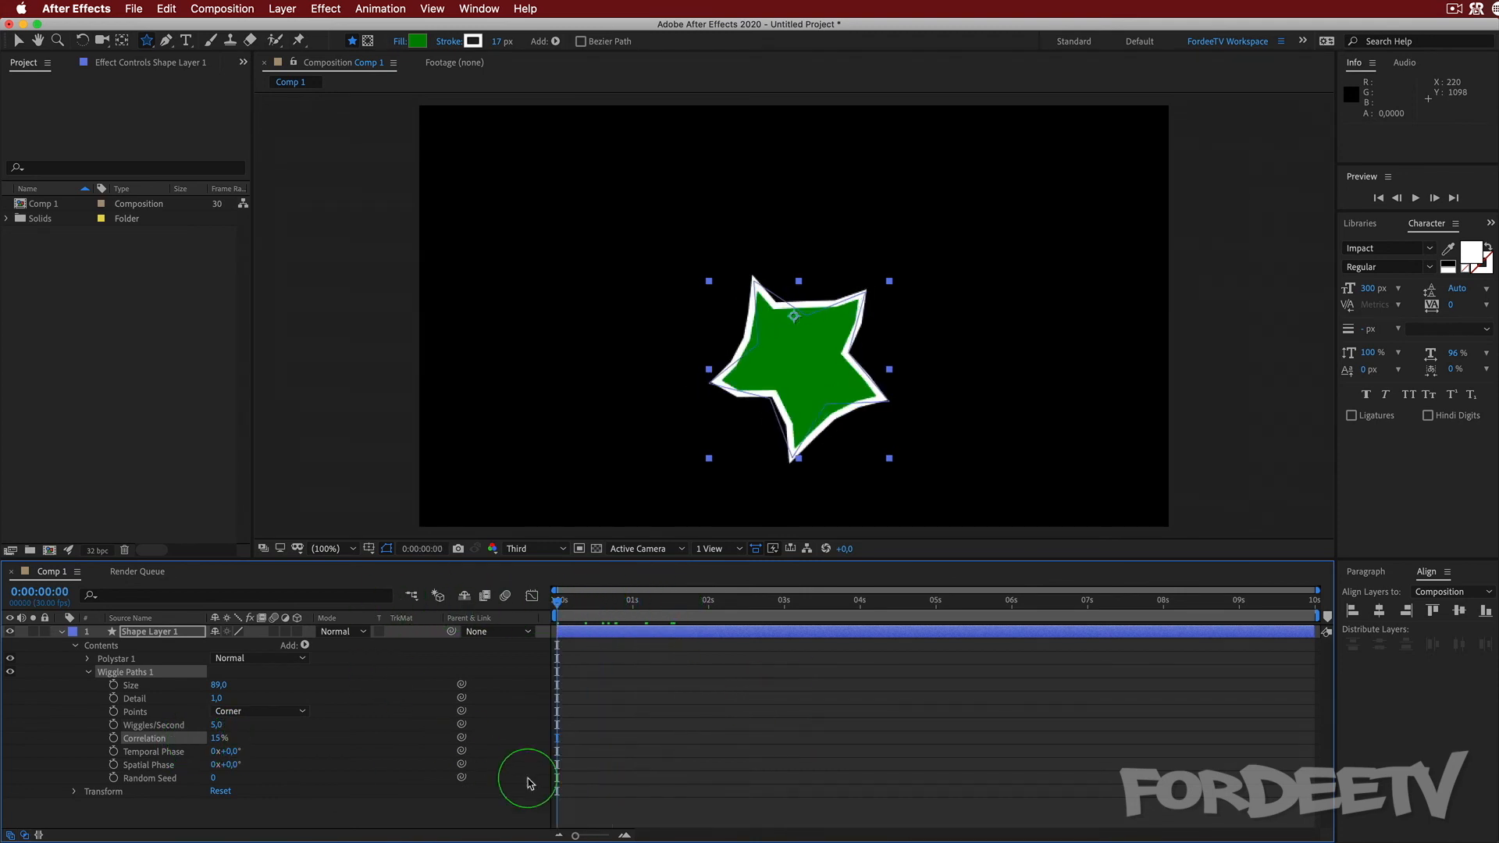
pyautogui.press('space')
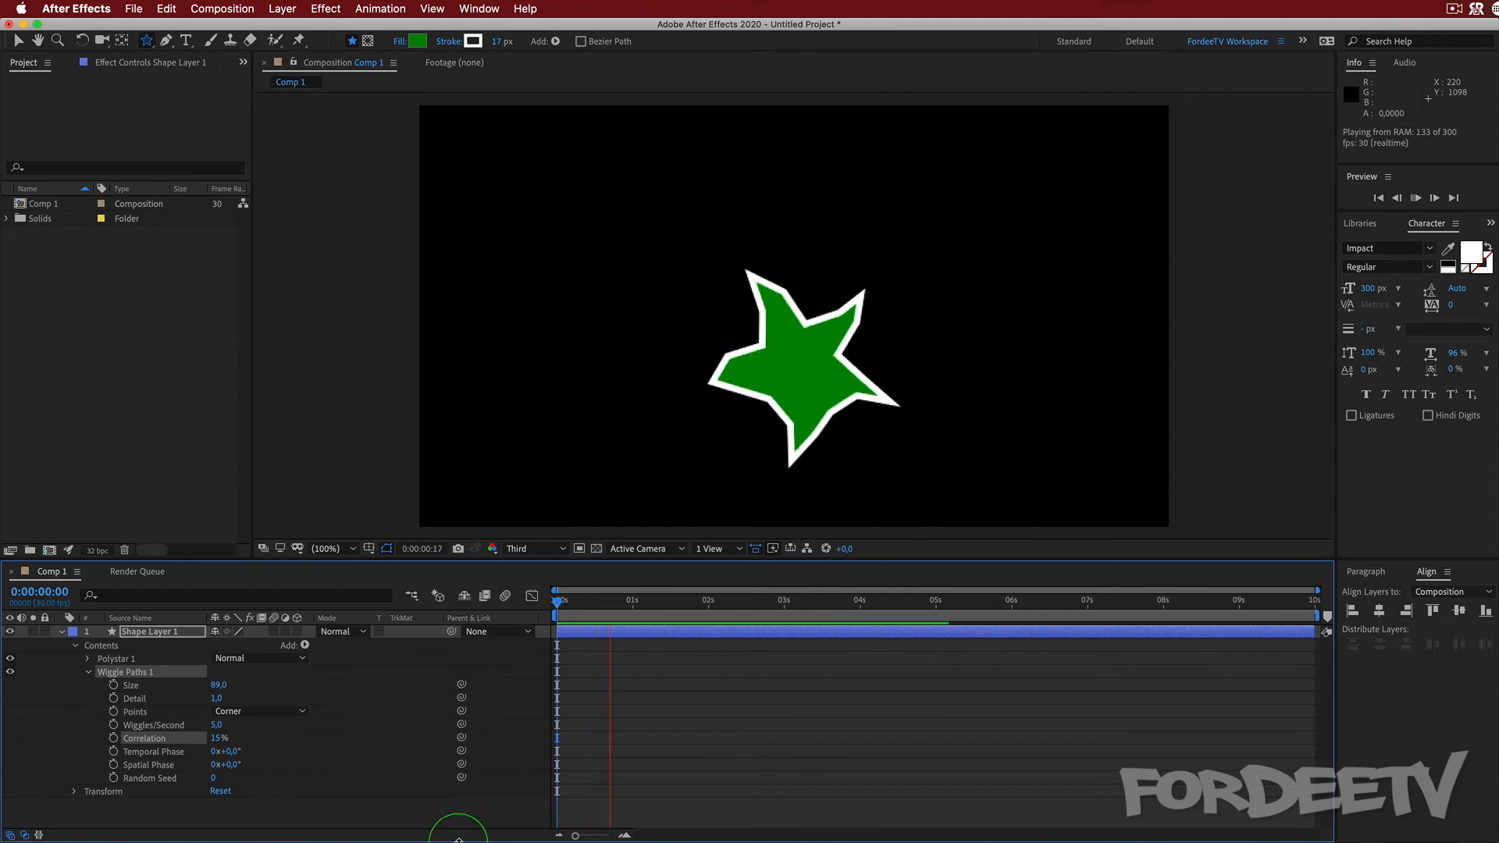
pyautogui.press('space')
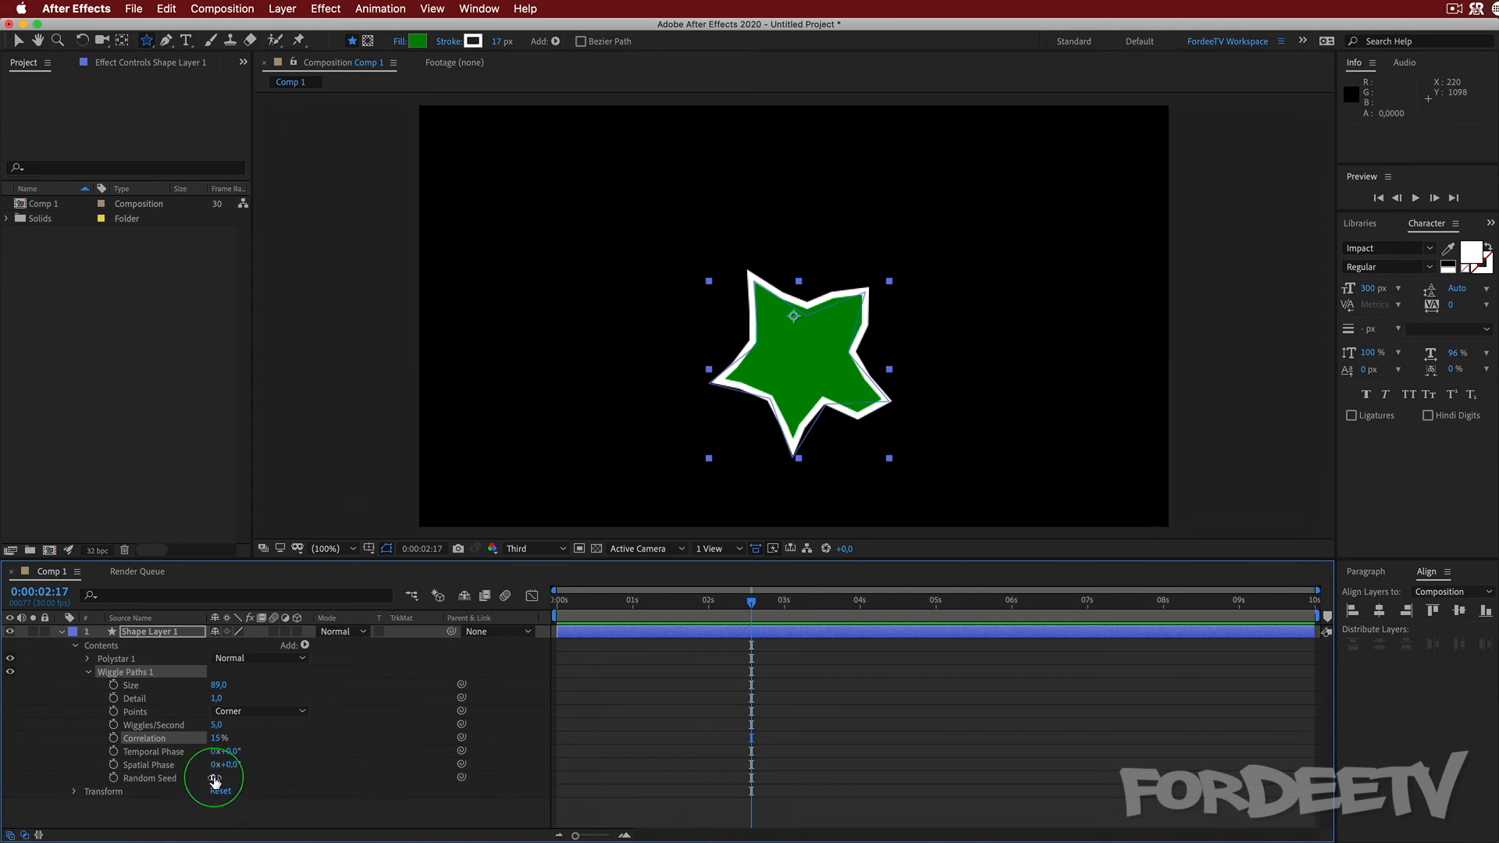
# - Try a Wiggle Paths Random Seed of 44 and set it back to 0
pyautogui.moveTo(217, 777); pyautogui.dragTo(232, 778)
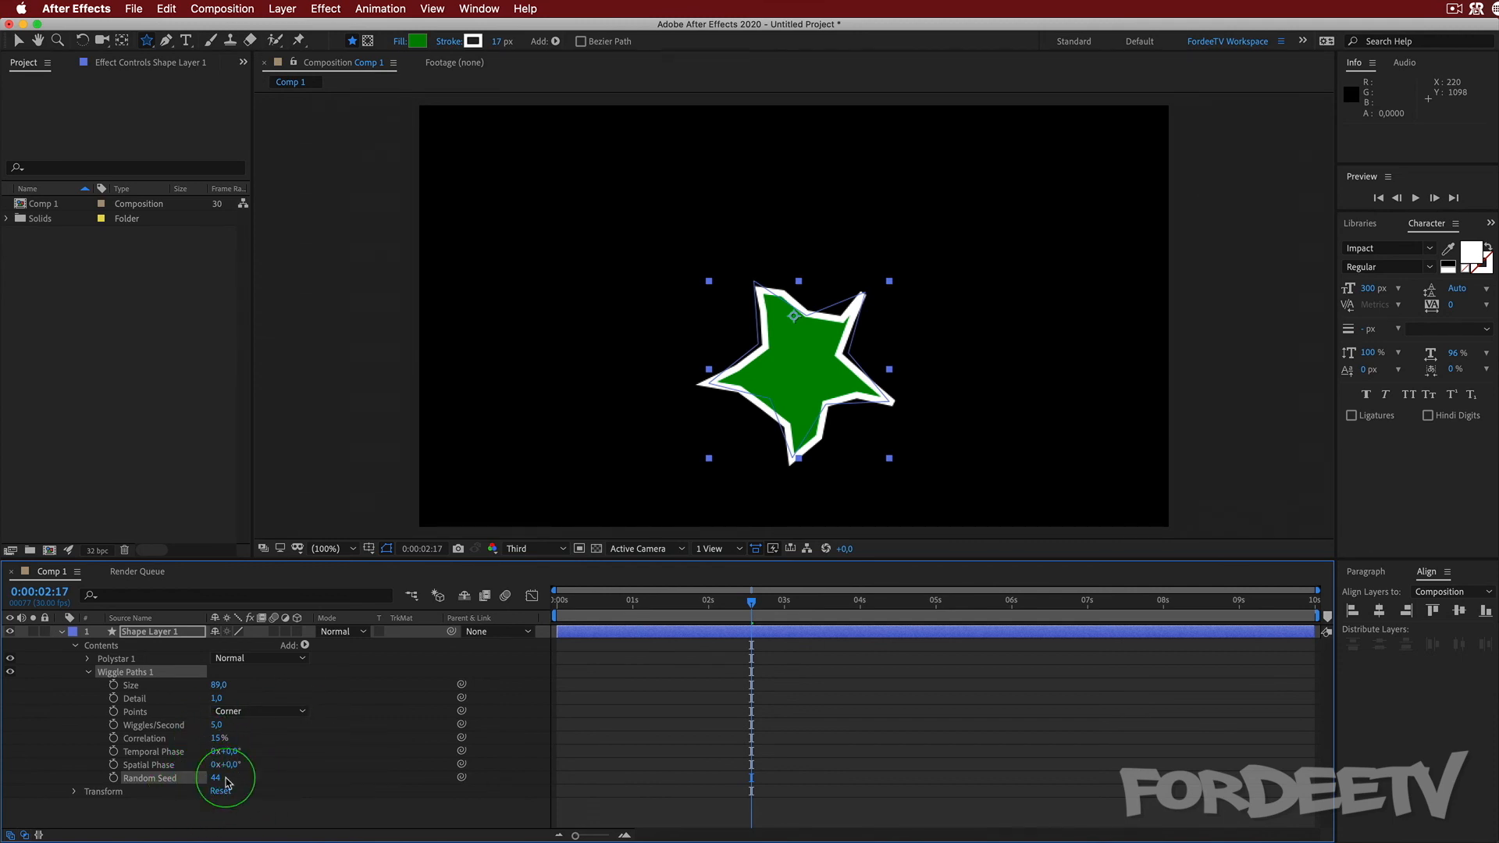
pyautogui.moveTo(215, 777); pyautogui.dragTo(26, 777)
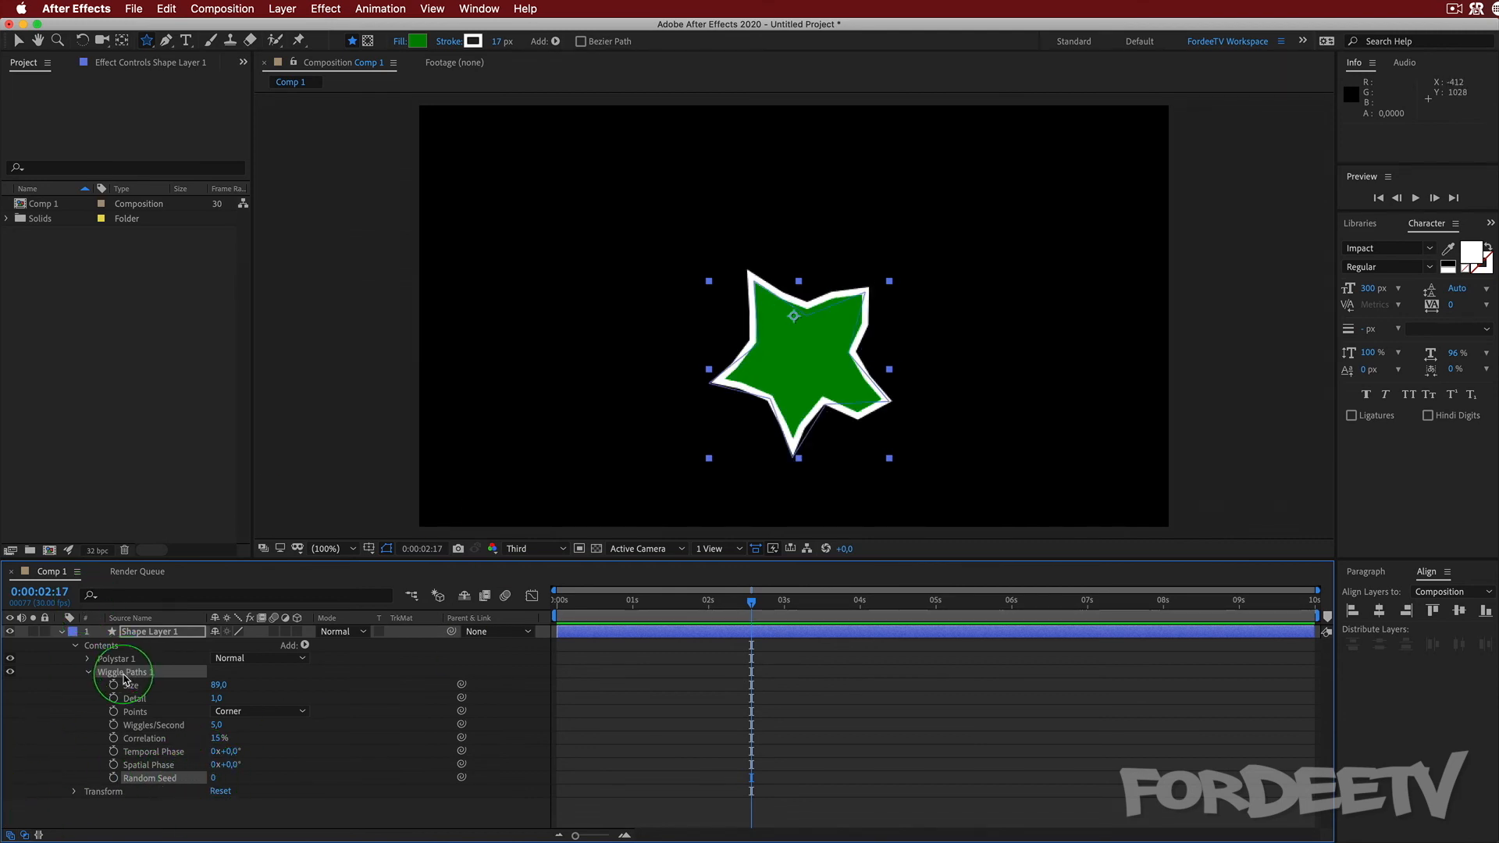
# - Preview the wiggling star once more and delete Wiggle Paths from the shape layer
pyautogui.press('space')
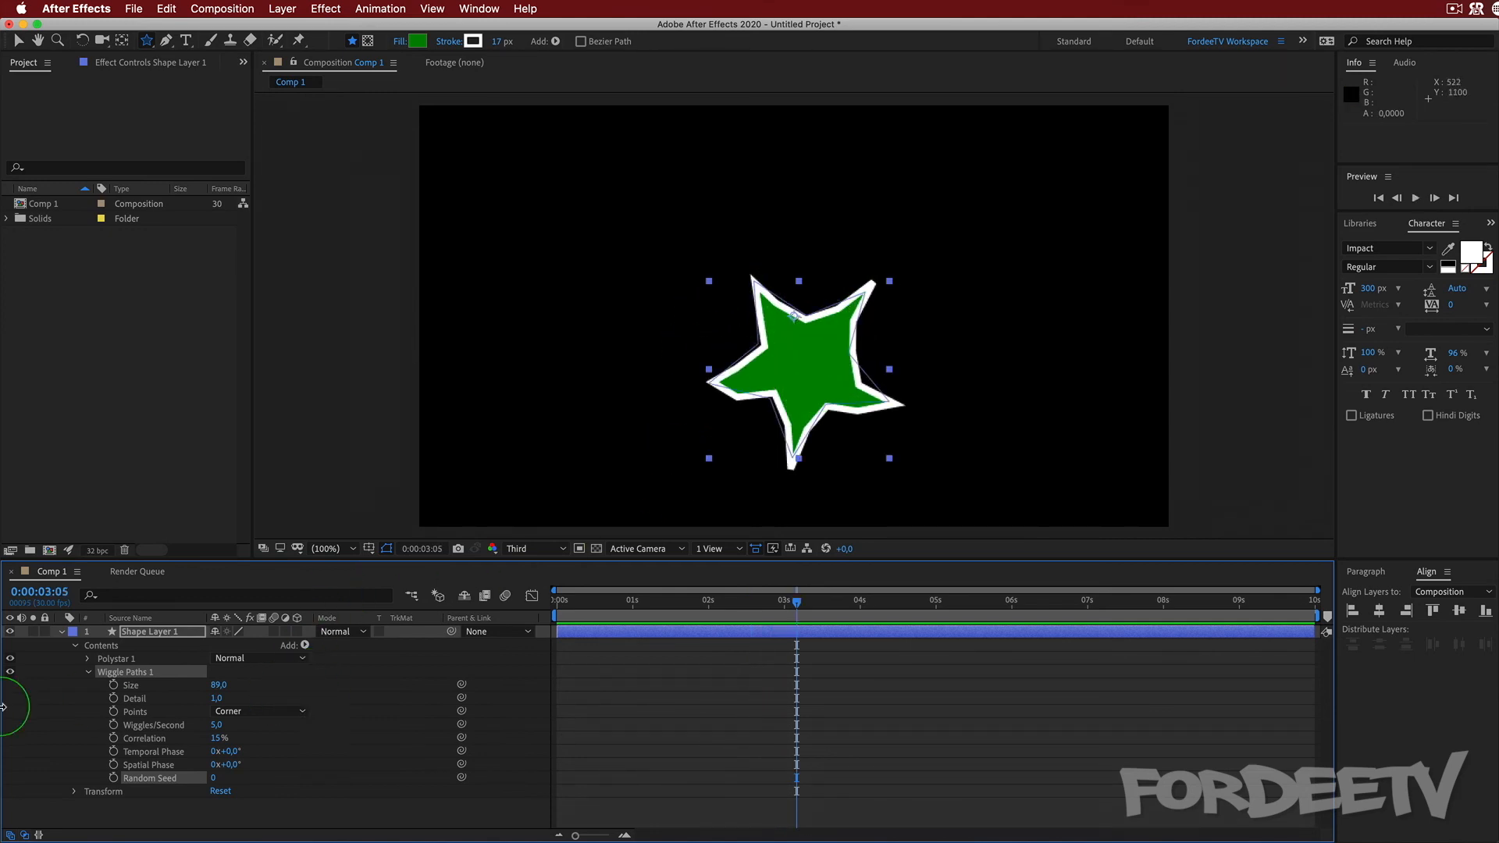
pyautogui.click(121, 673)
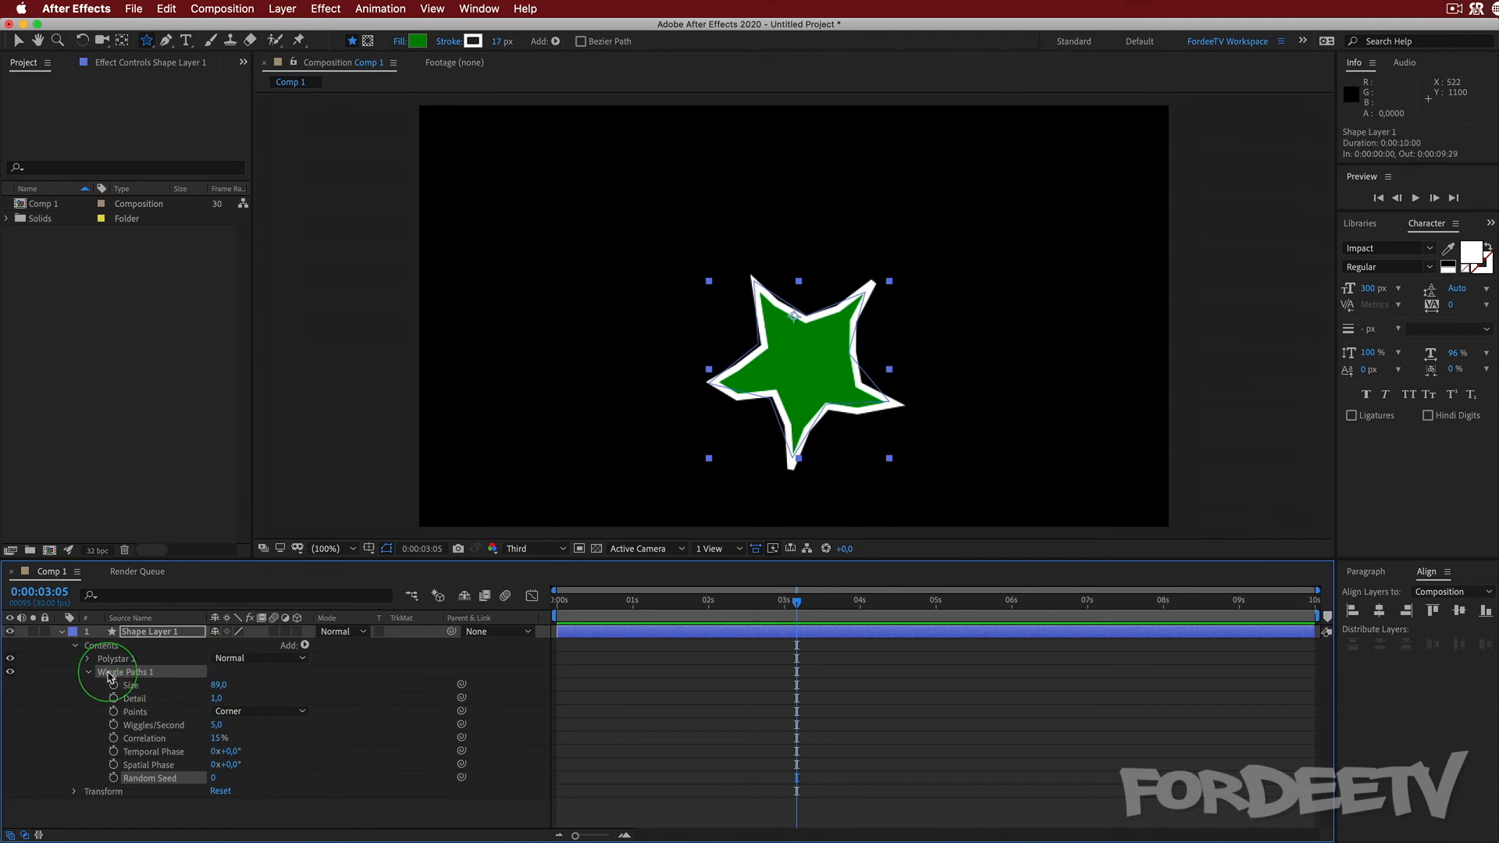
pyautogui.press('Delete')
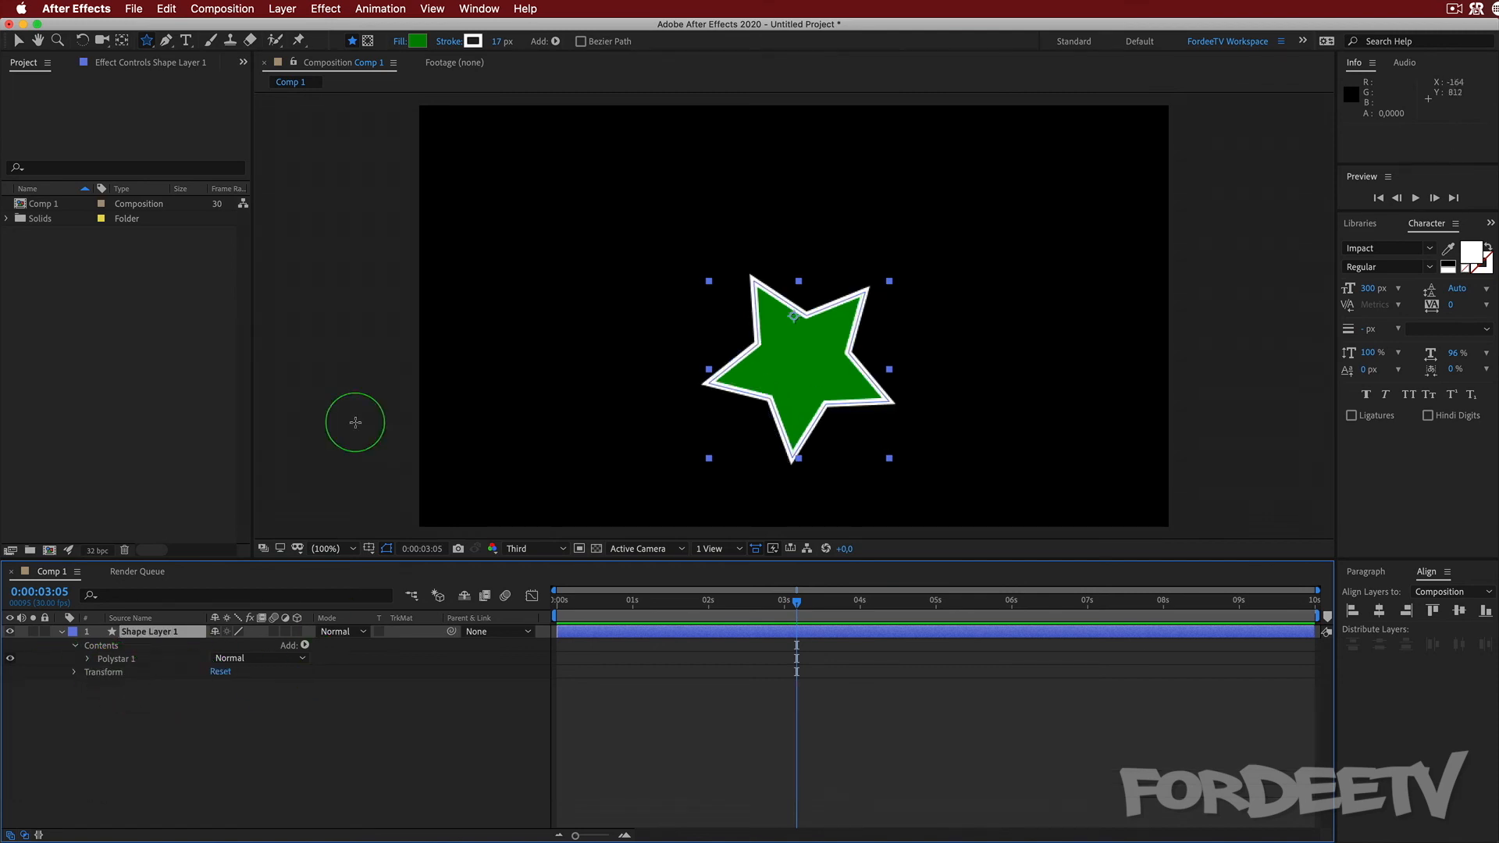
# - Add Wiggle Transform to the star's shape layer, preview it from the first frame and expand its settings
pyautogui.click(304, 646)
pyautogui.click(351, 842)
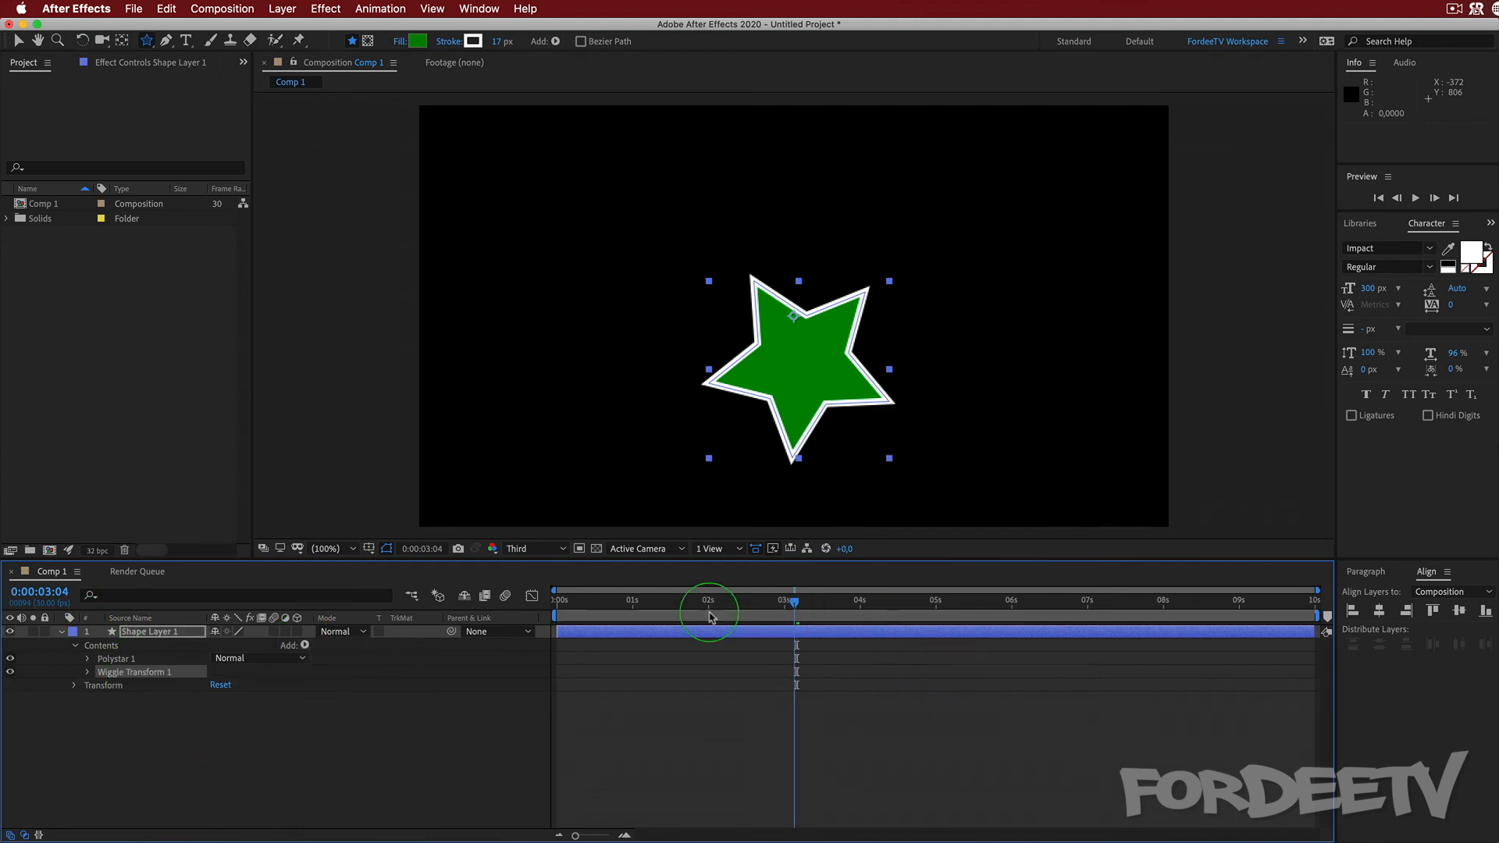
pyautogui.press('Home')
pyautogui.press('space')
pyautogui.click(616, 613)
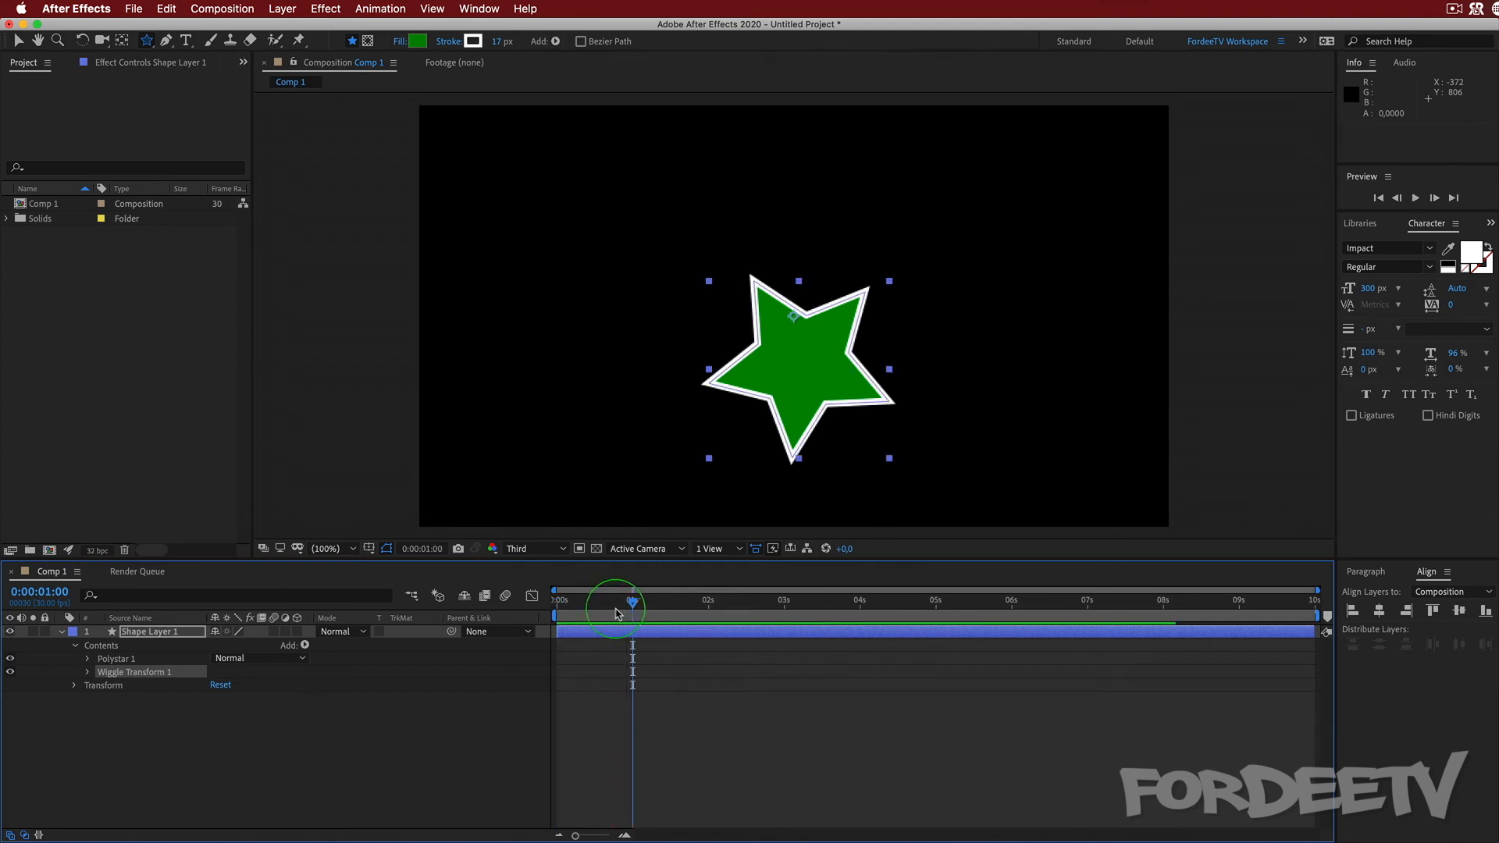
pyautogui.press('Home')
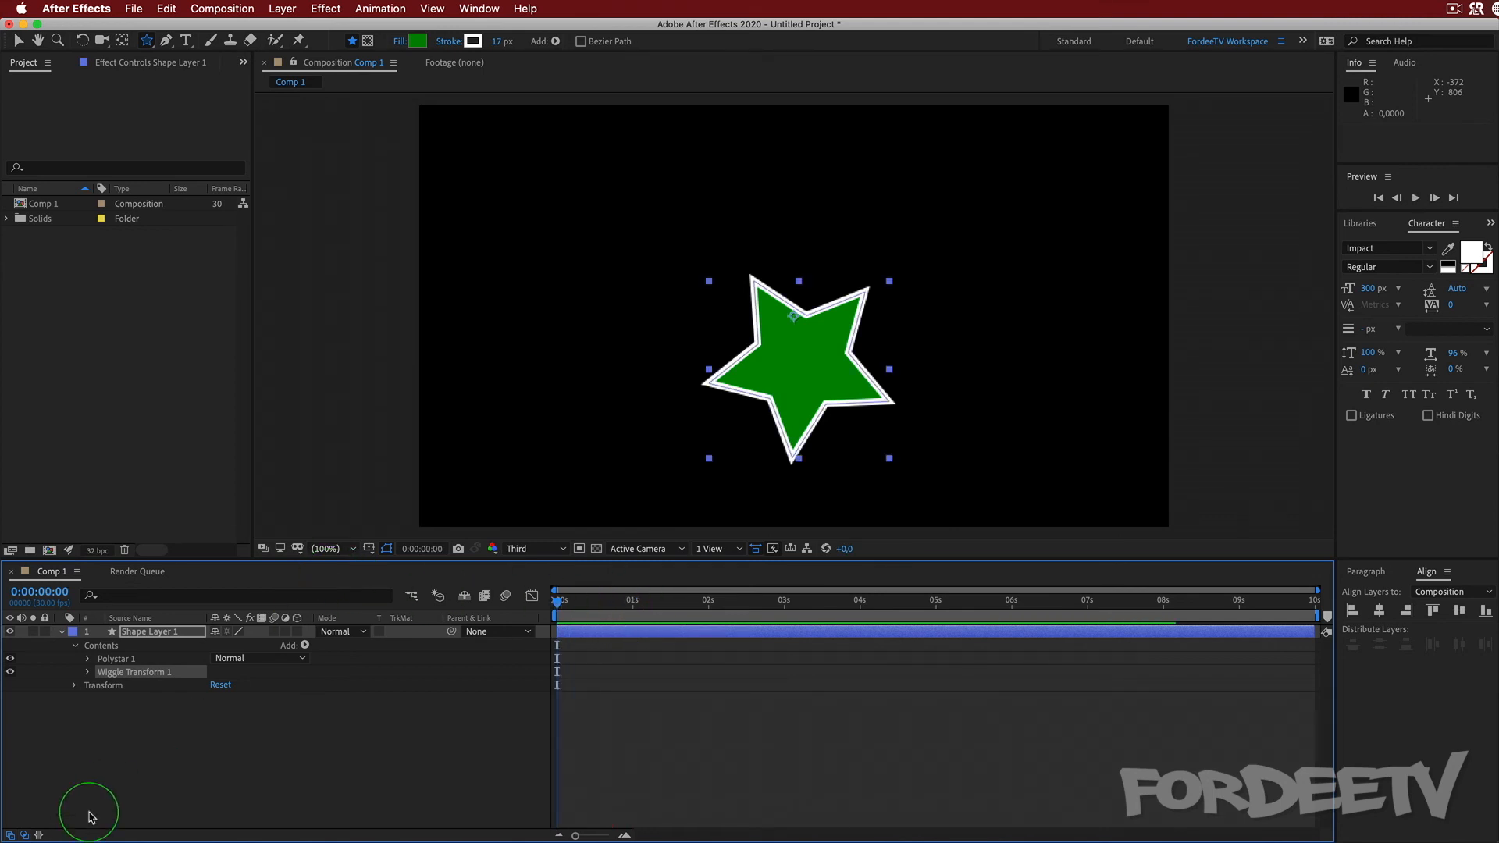
pyautogui.click(88, 673)
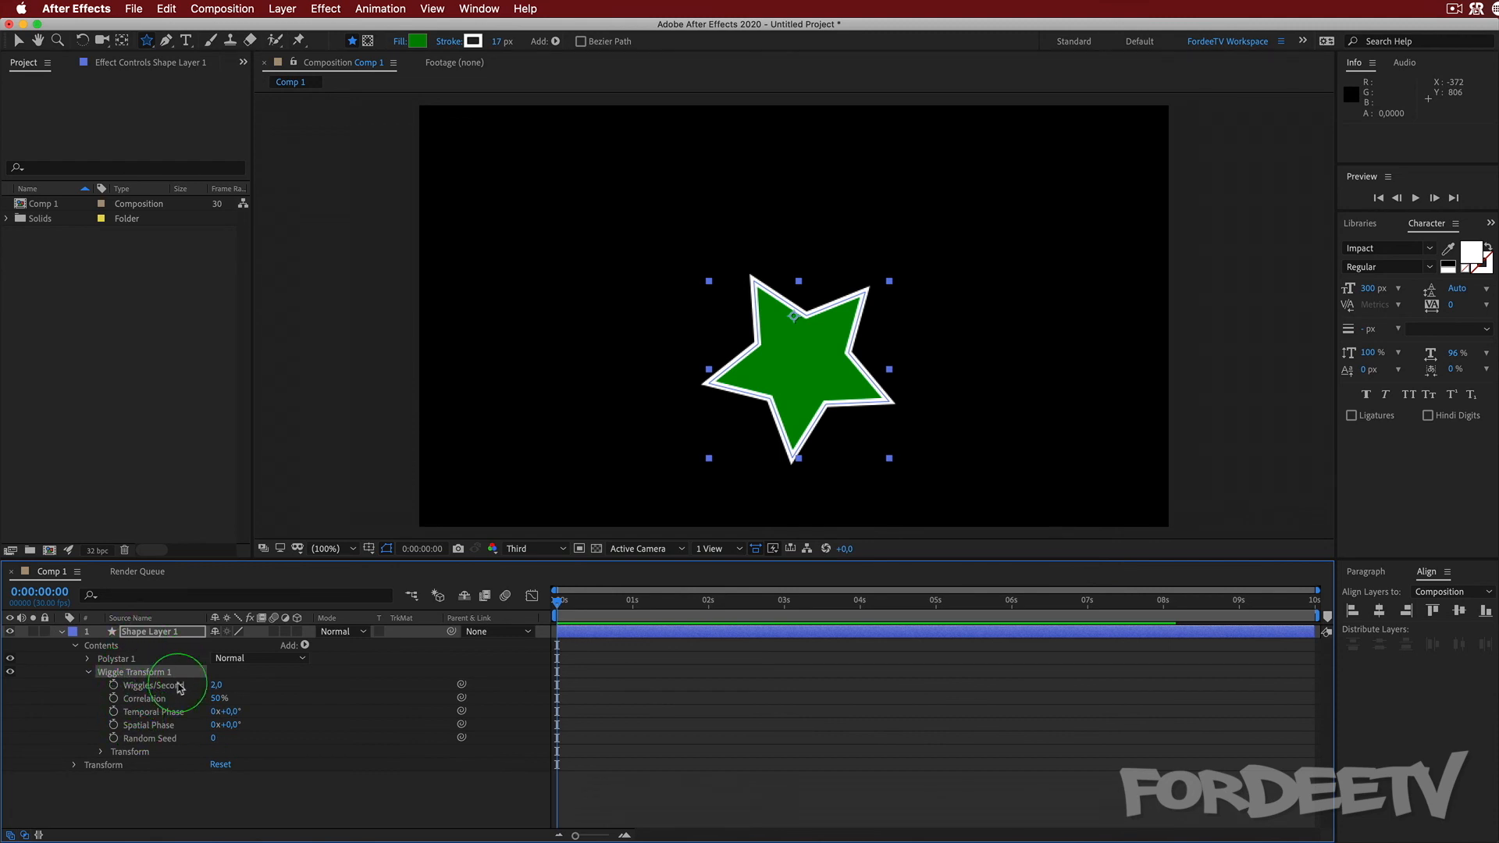
# - Expand the Wiggle Transform's Transform properties, set its horizontal Position to 20 and preview the animation
pyautogui.click(101, 752)
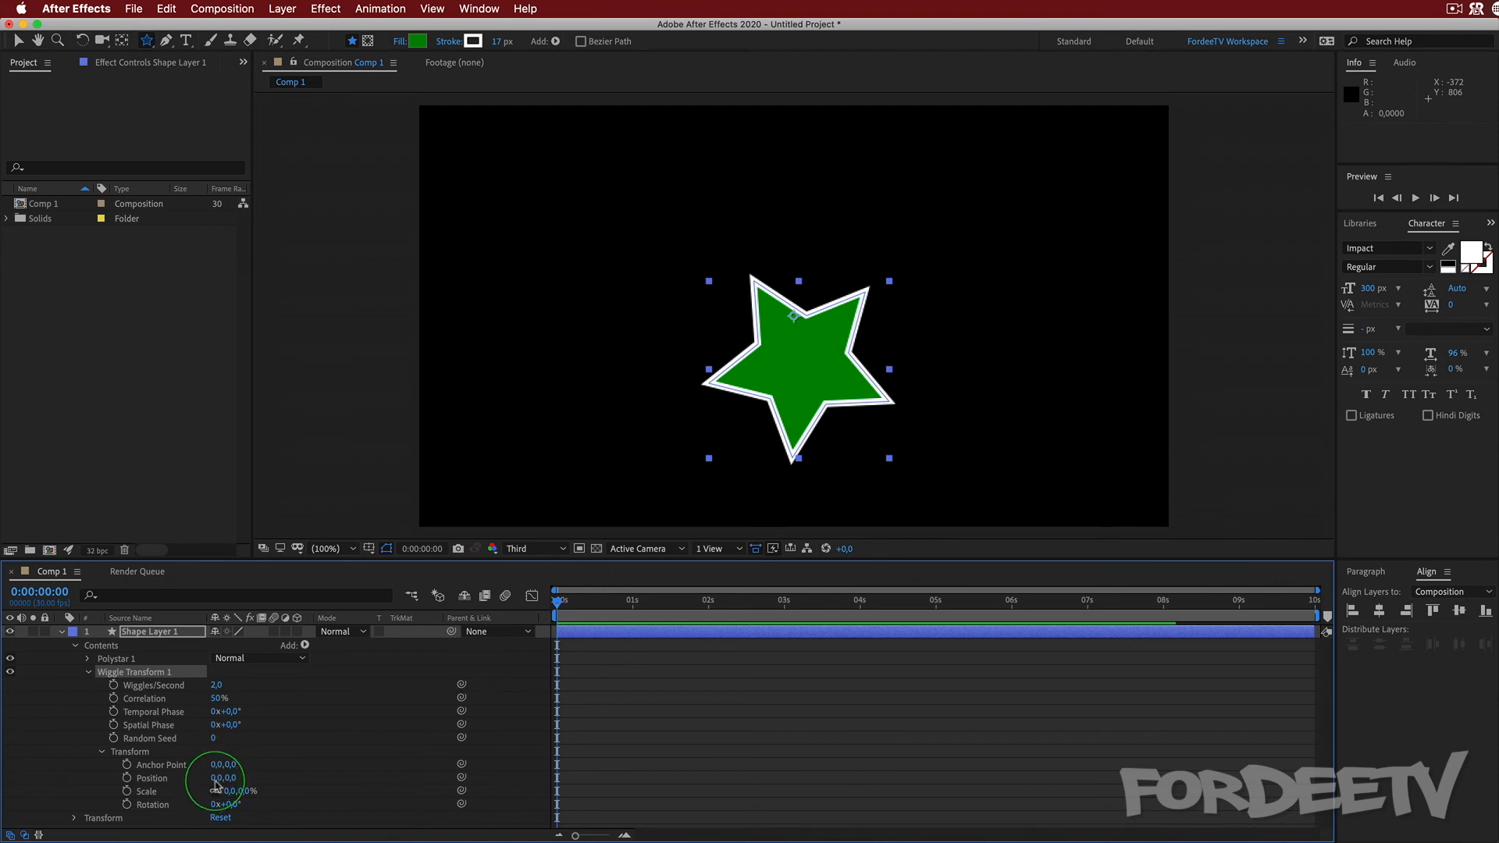
pyautogui.moveTo(219, 779); pyautogui.dragTo(226, 779)
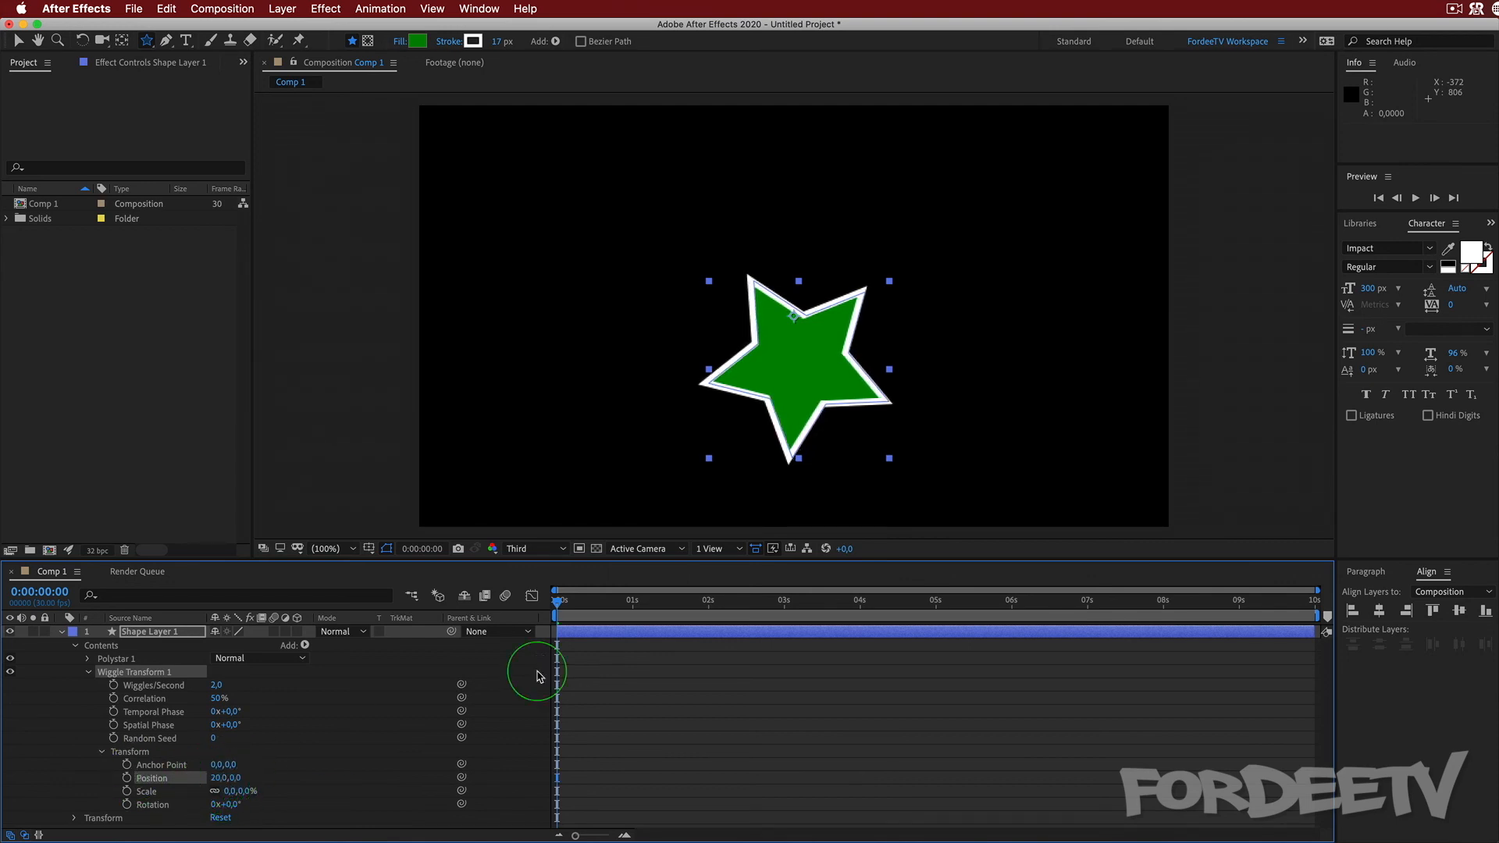
pyautogui.press('space')
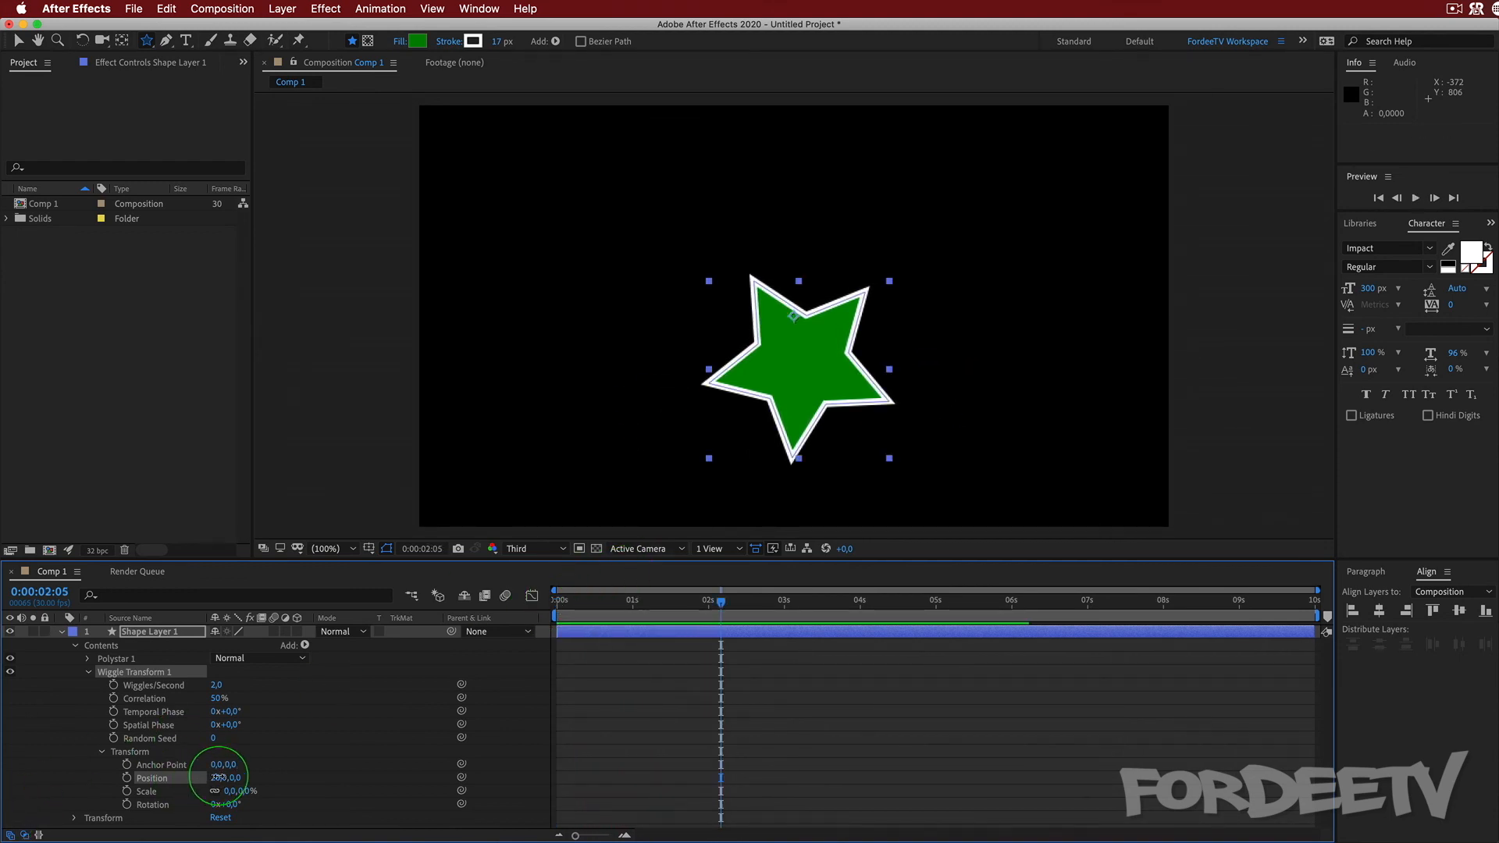
# - Reset the Wiggle Transform Position to 0, set its Scale to 50% and preview from the first frame
pyautogui.click(223, 781)
pyautogui.write('0')
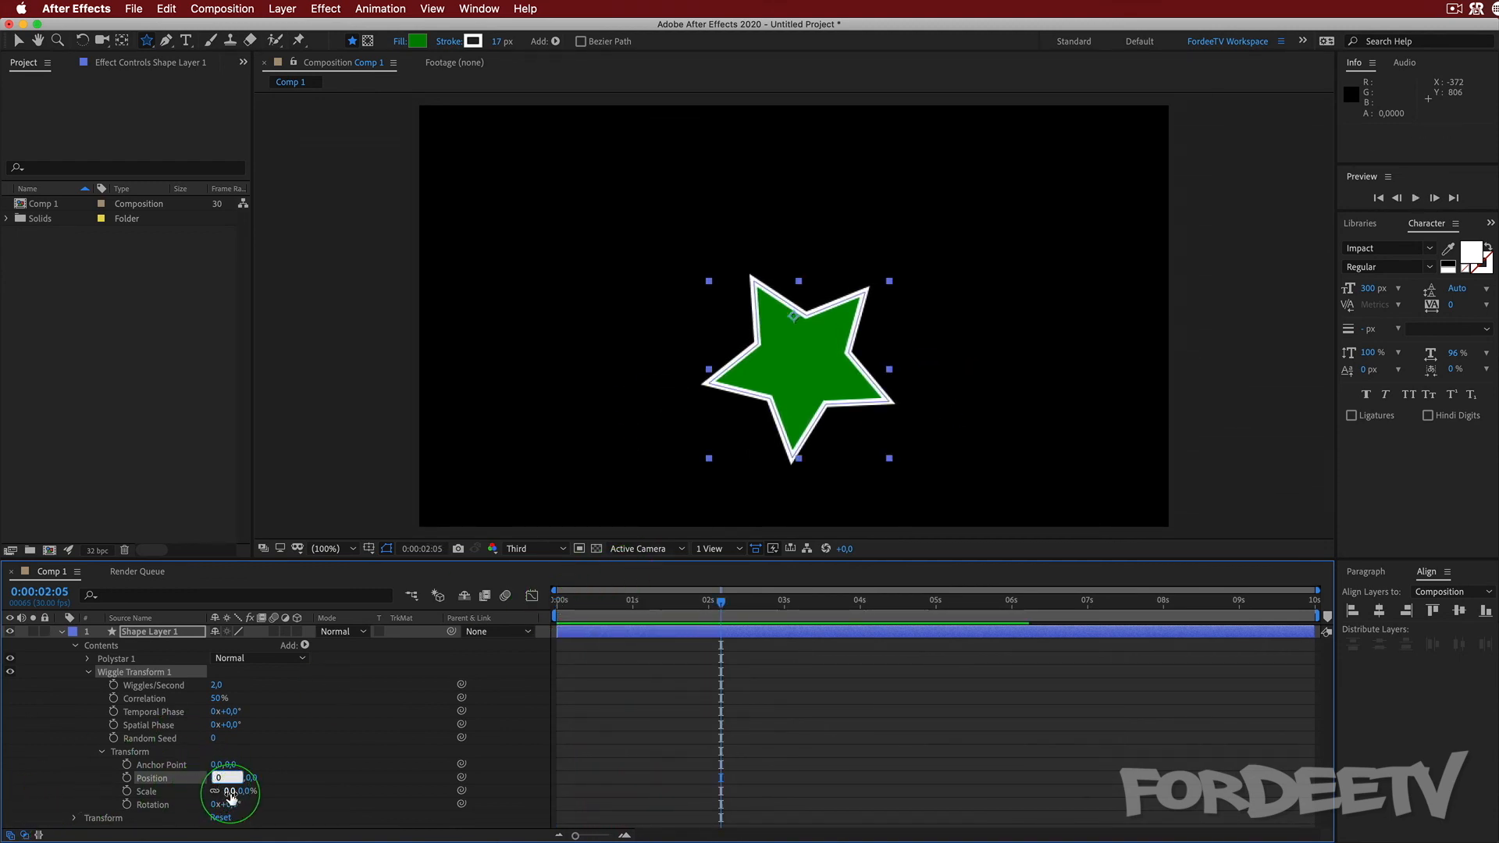
pyautogui.click(230, 791)
pyautogui.press('Return')
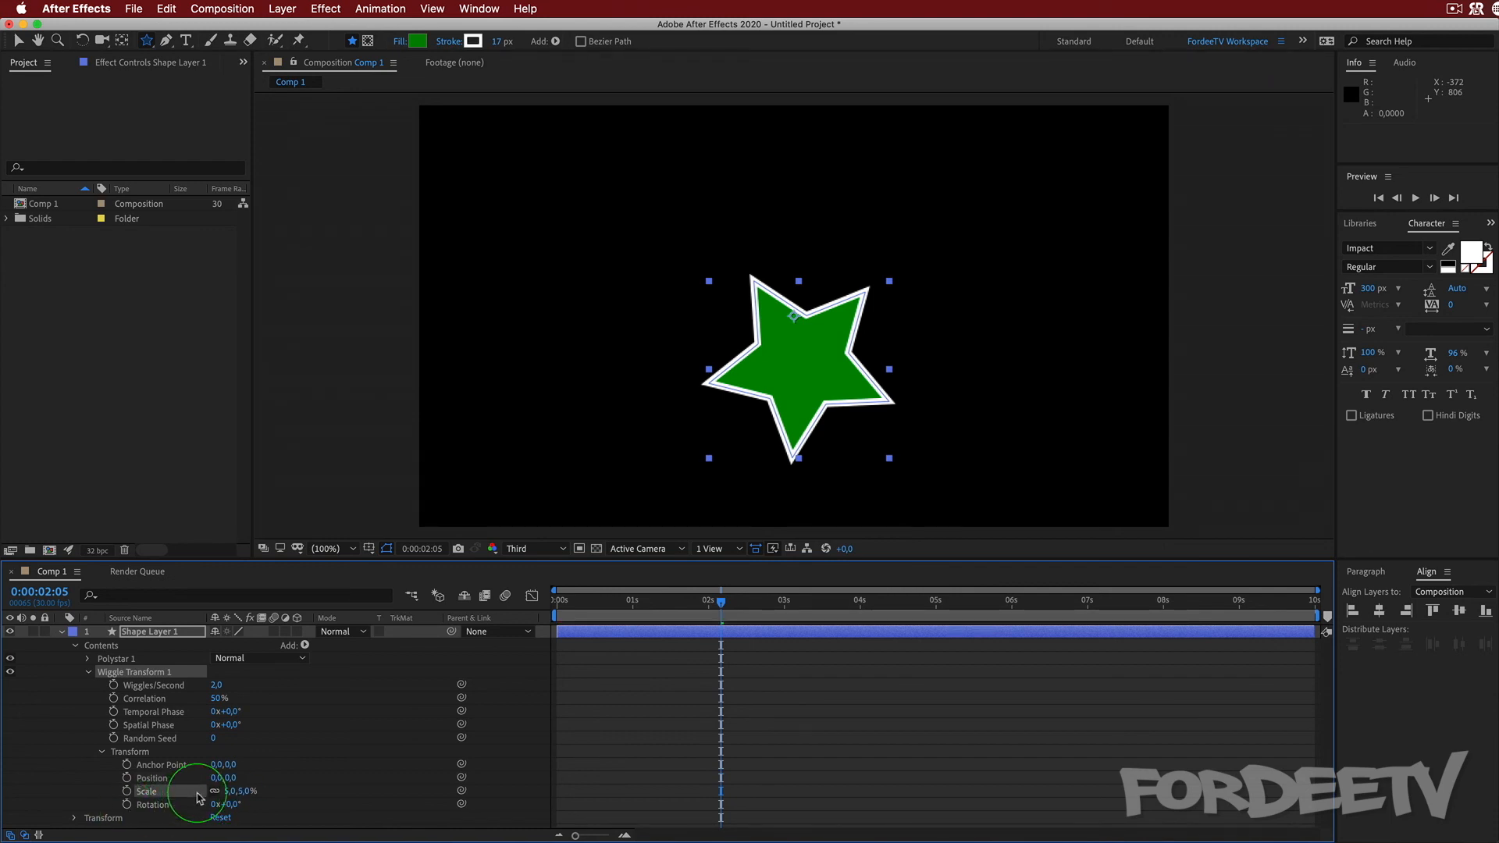
pyautogui.click(229, 791)
pyautogui.write('50')
pyautogui.press('Return')
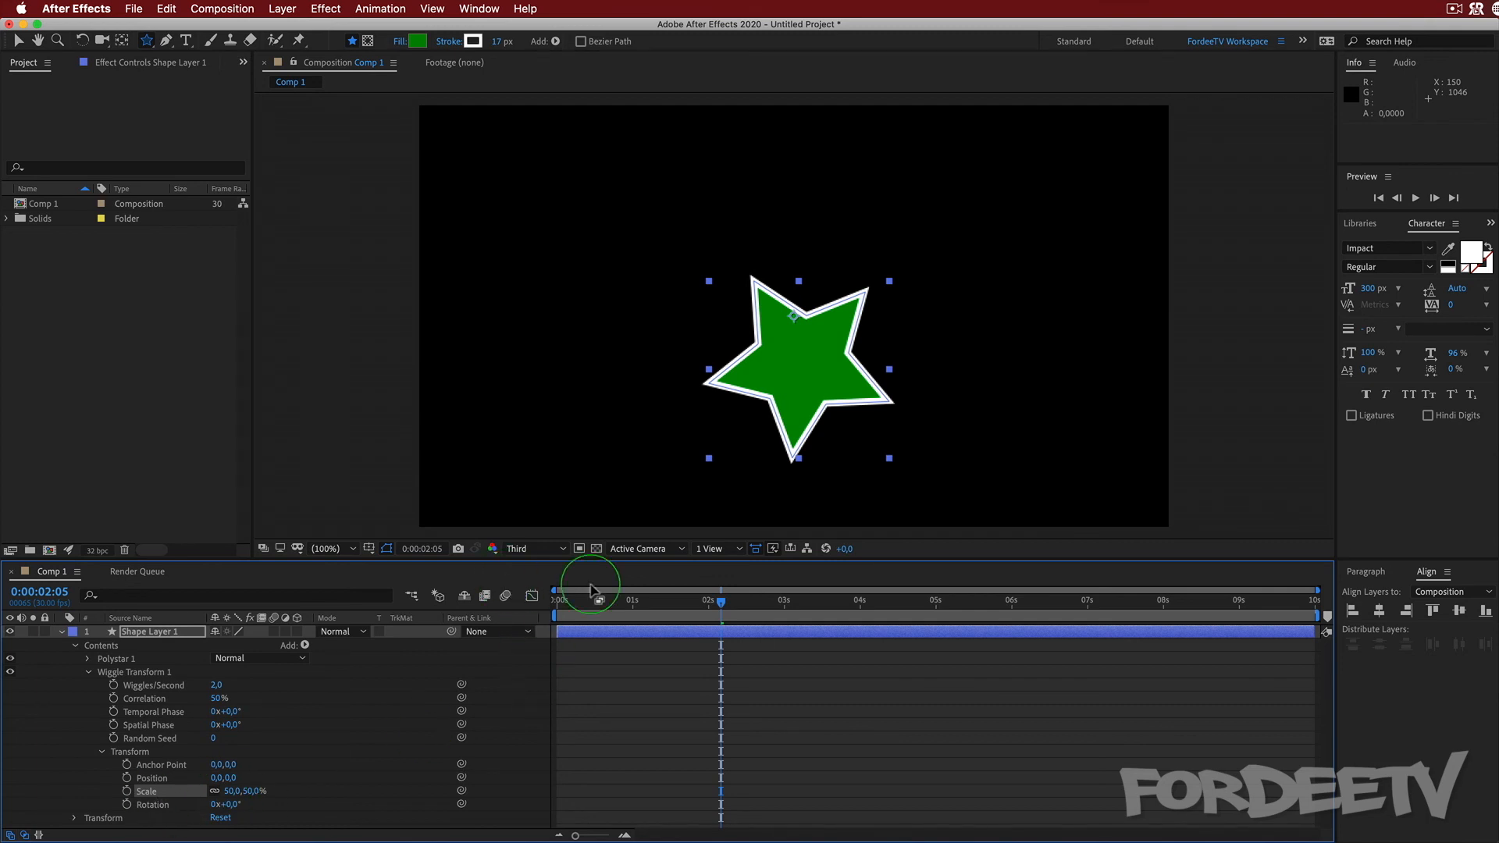
pyautogui.moveTo(718, 609); pyautogui.dragTo(557, 602)
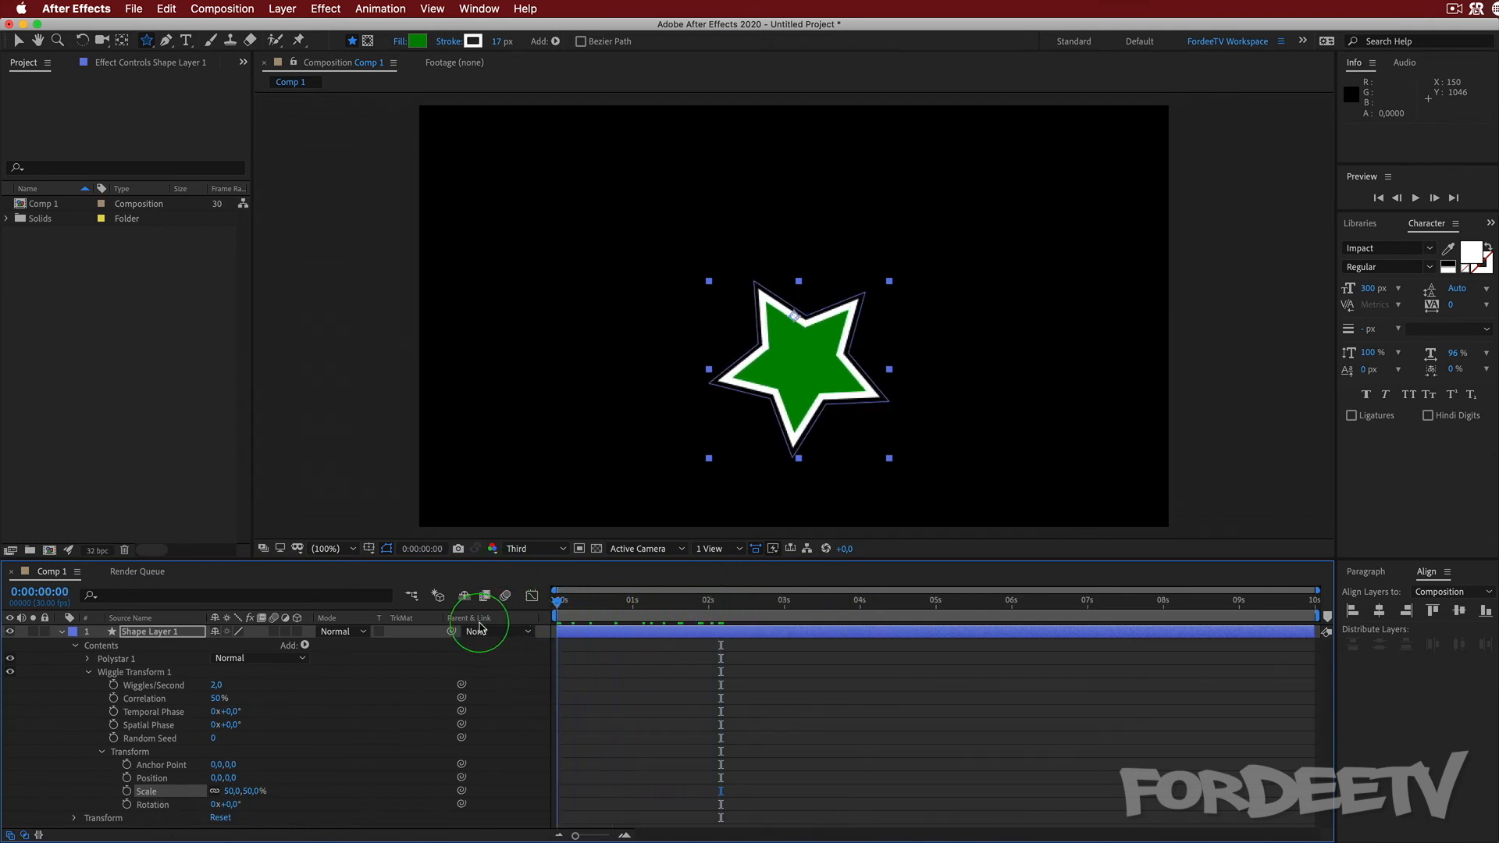
pyautogui.press('space')
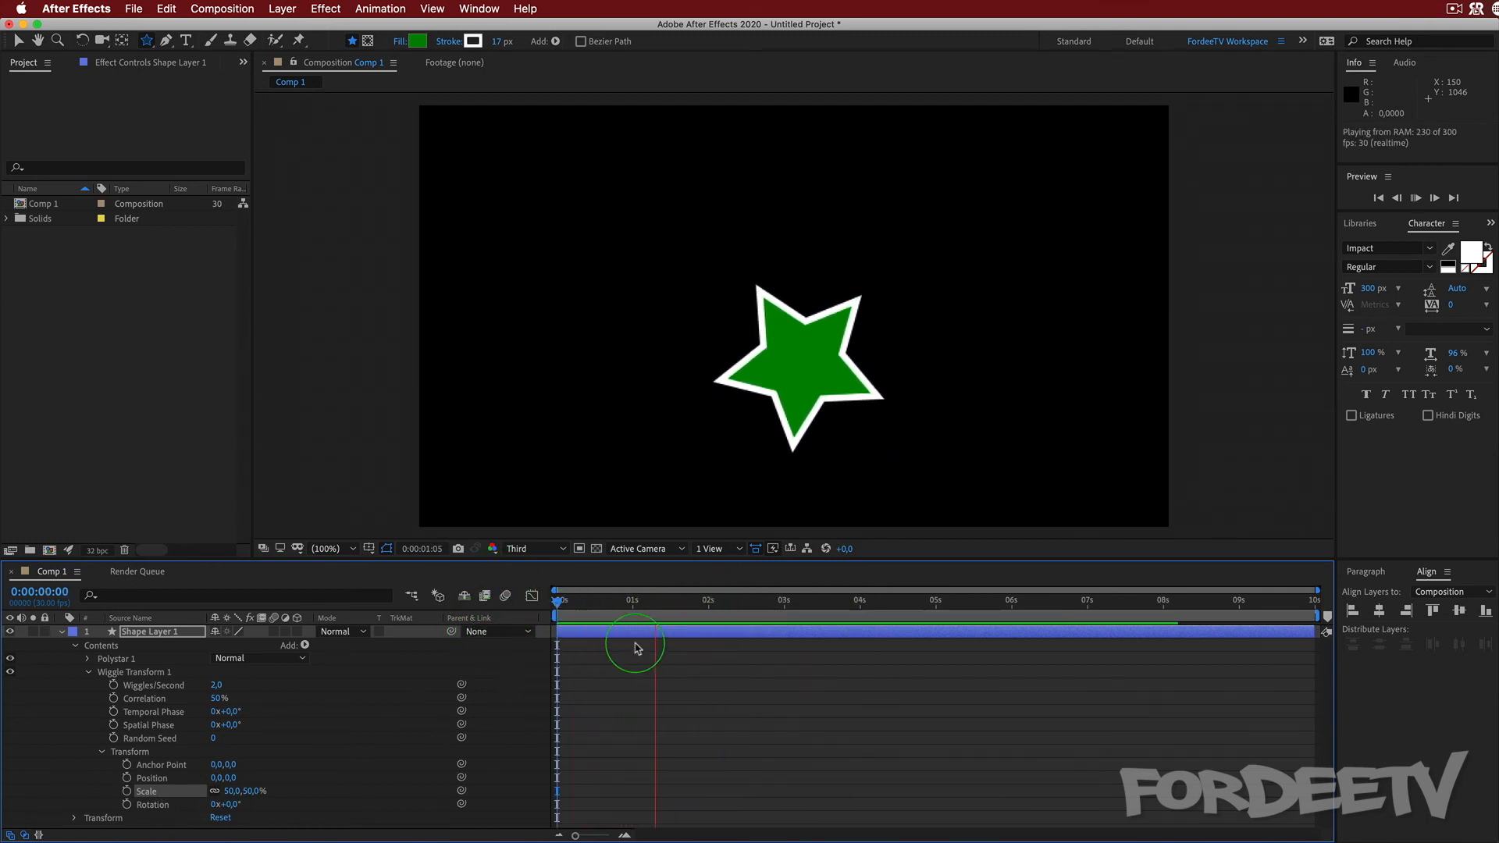
pyautogui.press('space')
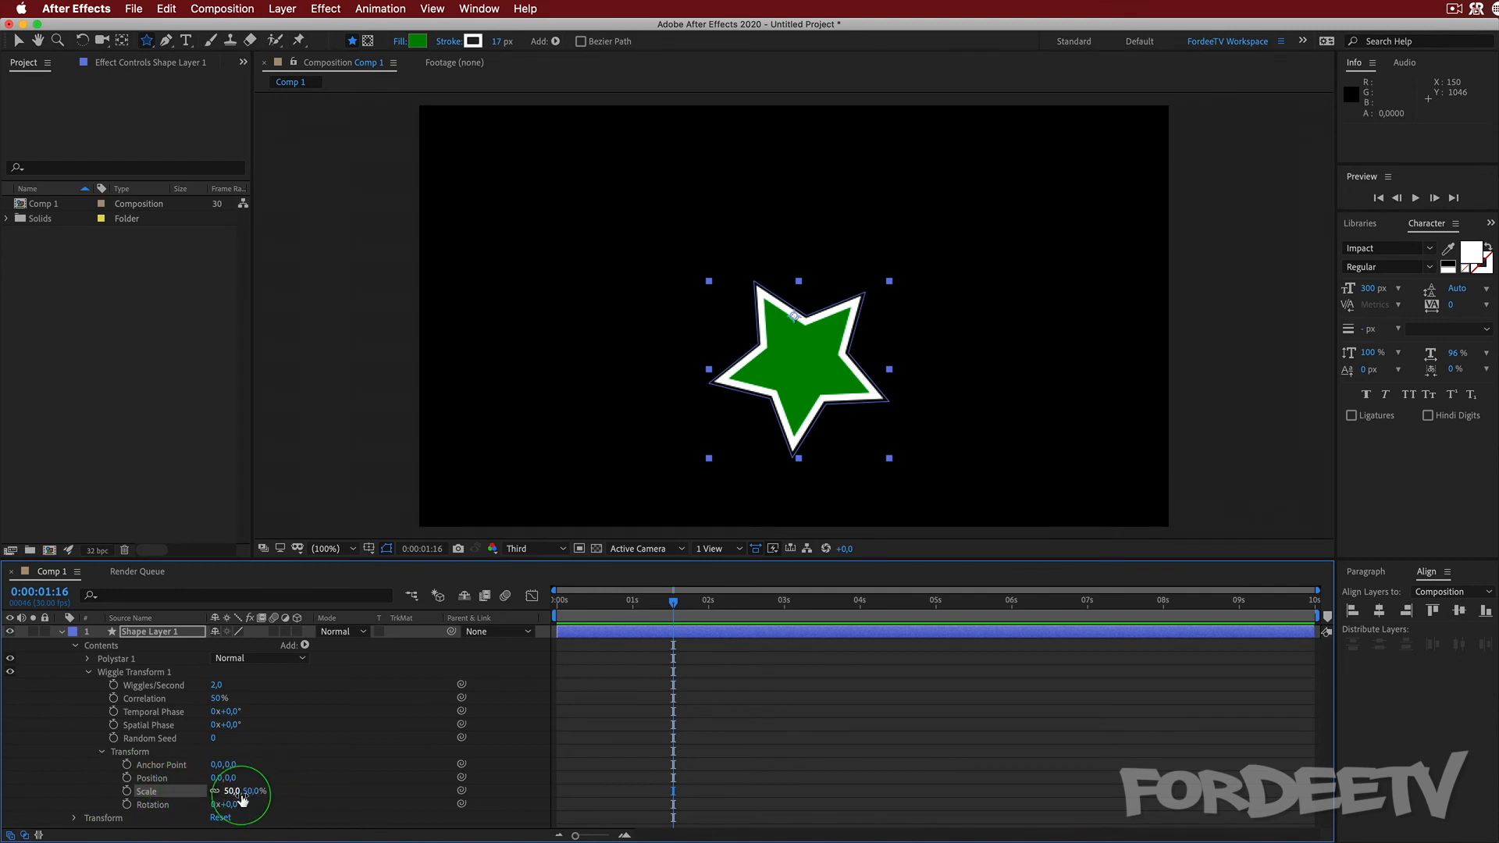
# - Set Wiggles/Second to 9 and the Wiggle Transform Scale to 100%, and preview the animation
pyautogui.click(218, 685)
pyautogui.write('9')
pyautogui.press('Return')
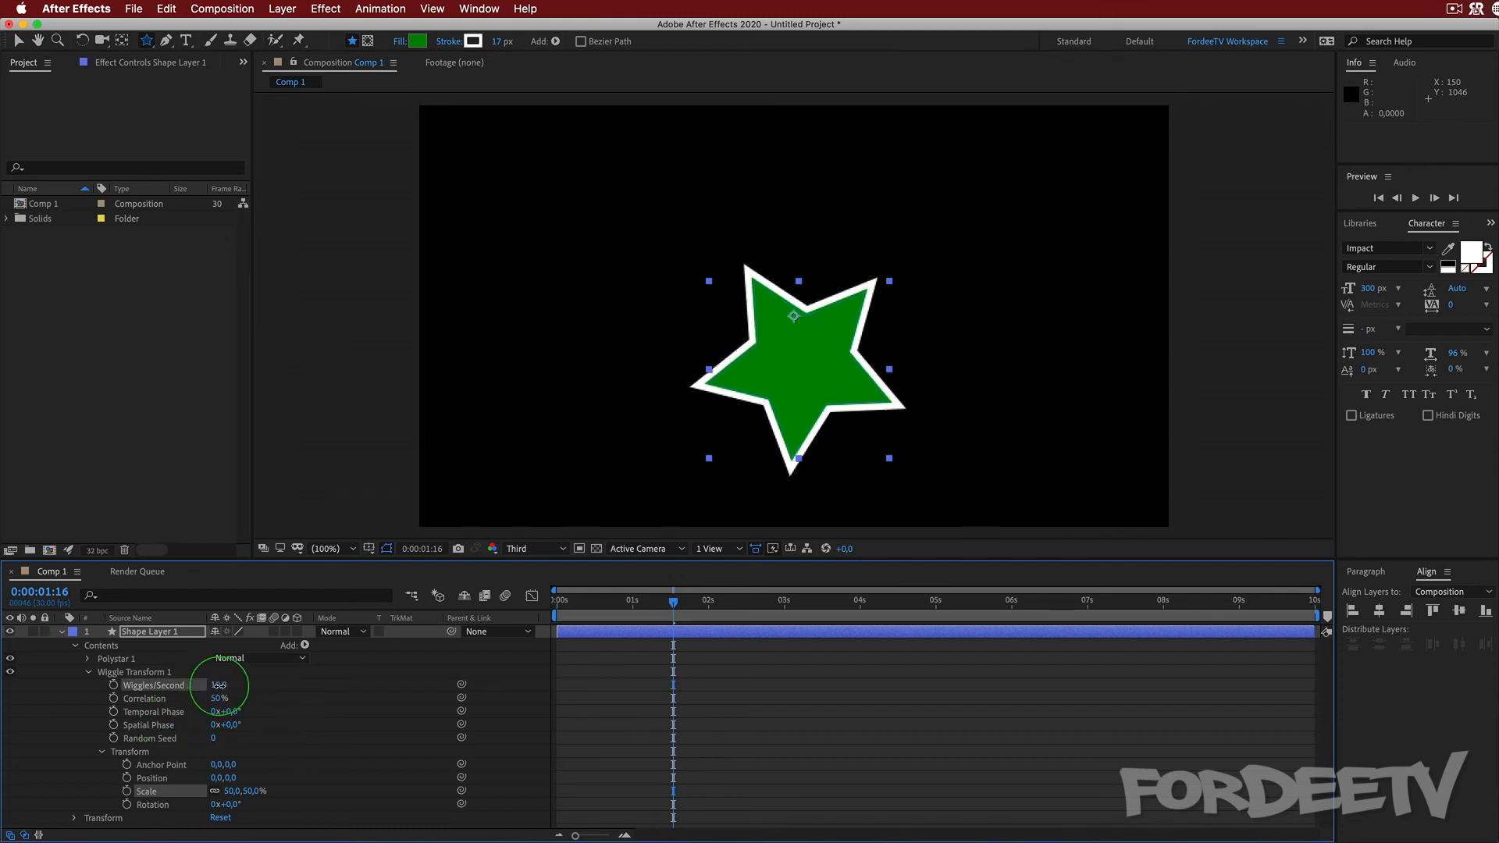
pyautogui.click(227, 793)
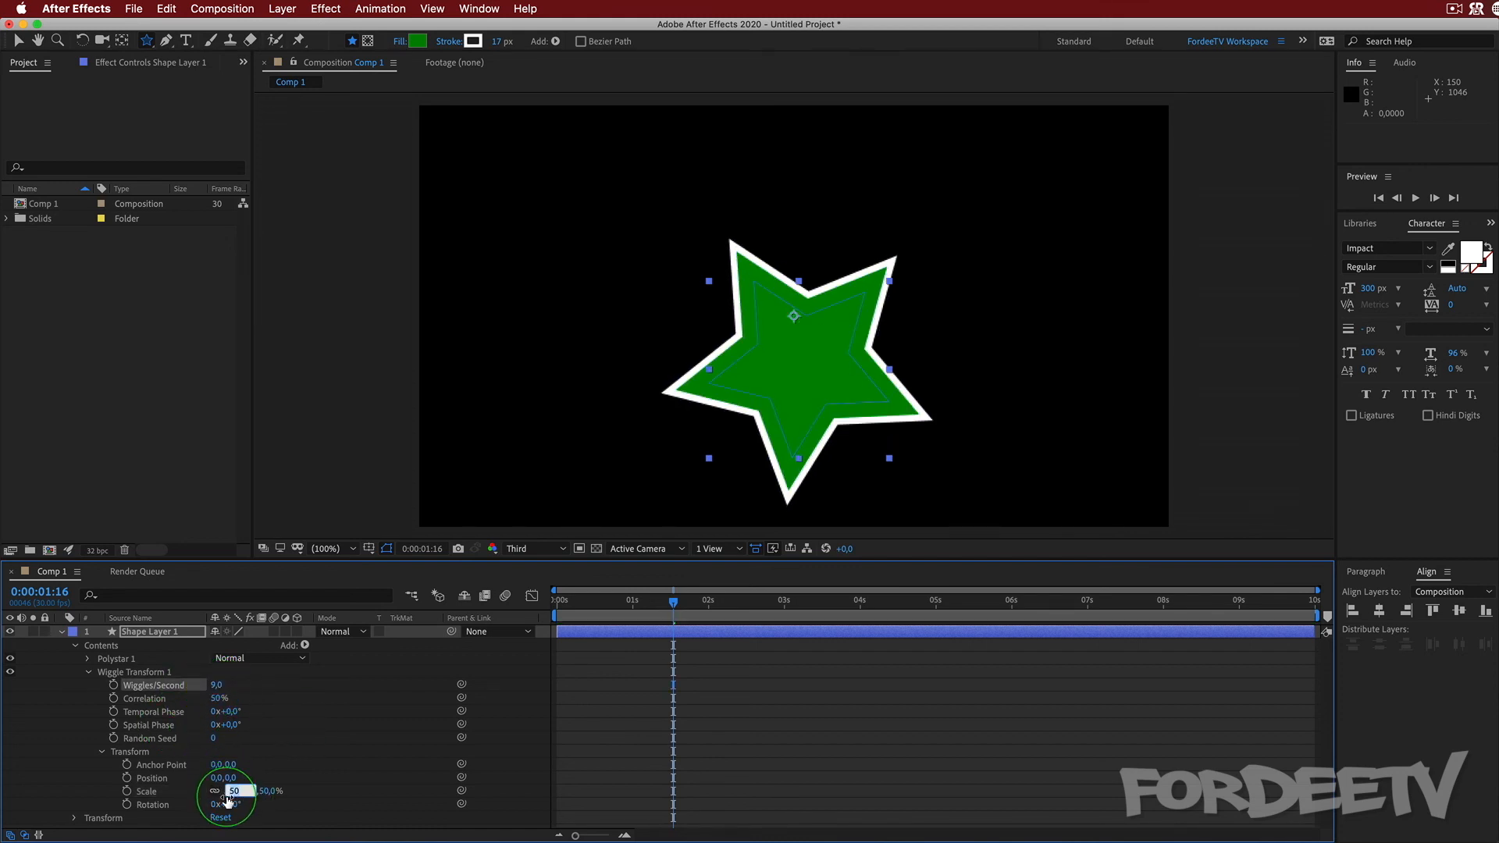
pyautogui.press('Return')
pyautogui.press('space')
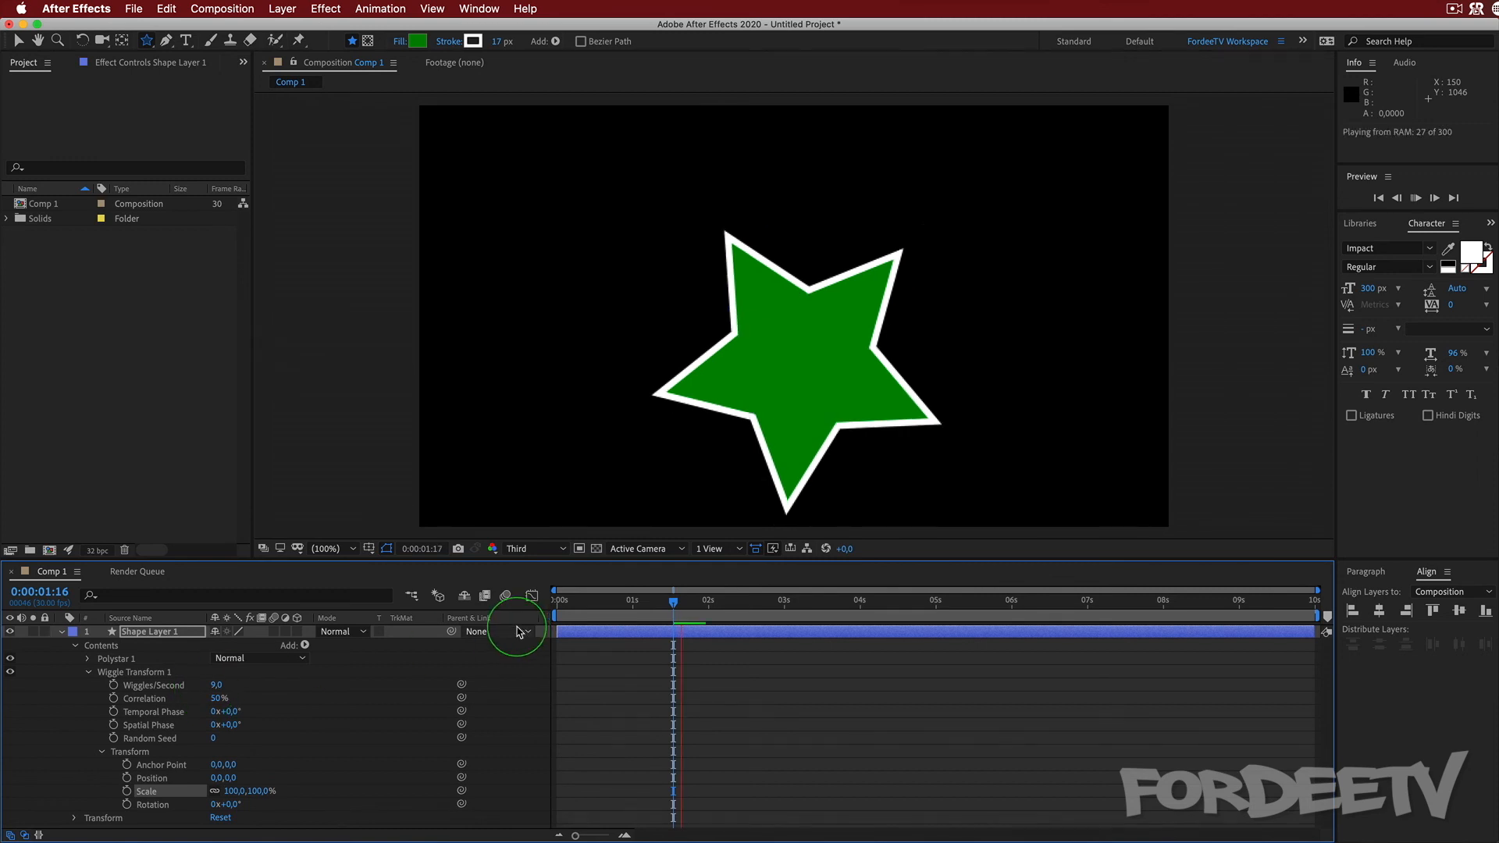
pyautogui.press('space')
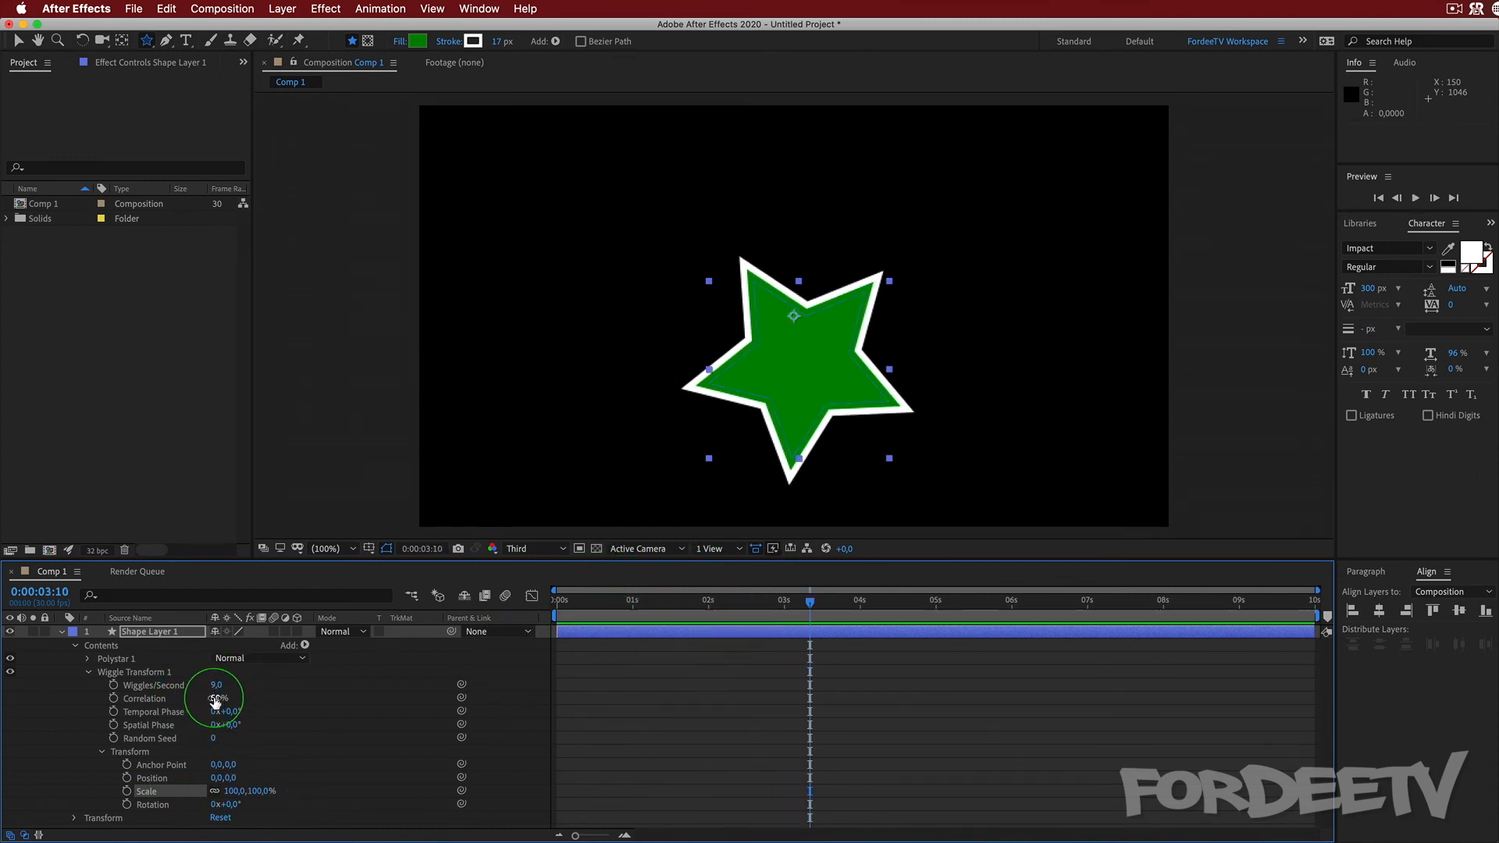
# - Raise the Wiggle Transform Correlation to 100% and preview the scaling star from the first frame
pyautogui.moveTo(215, 700); pyautogui.dragTo(702, 719)
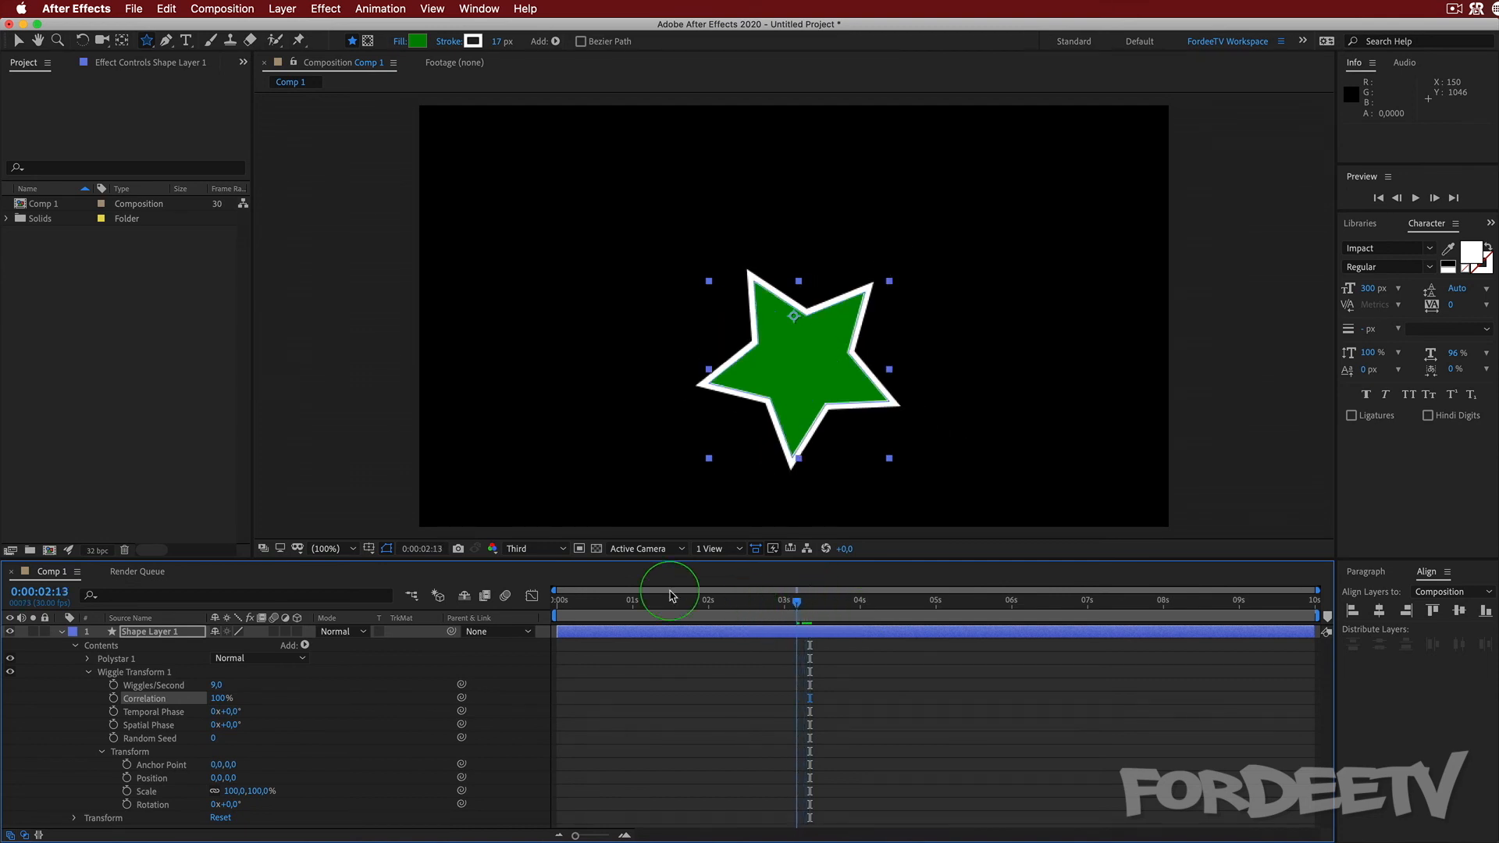
pyautogui.press('Home')
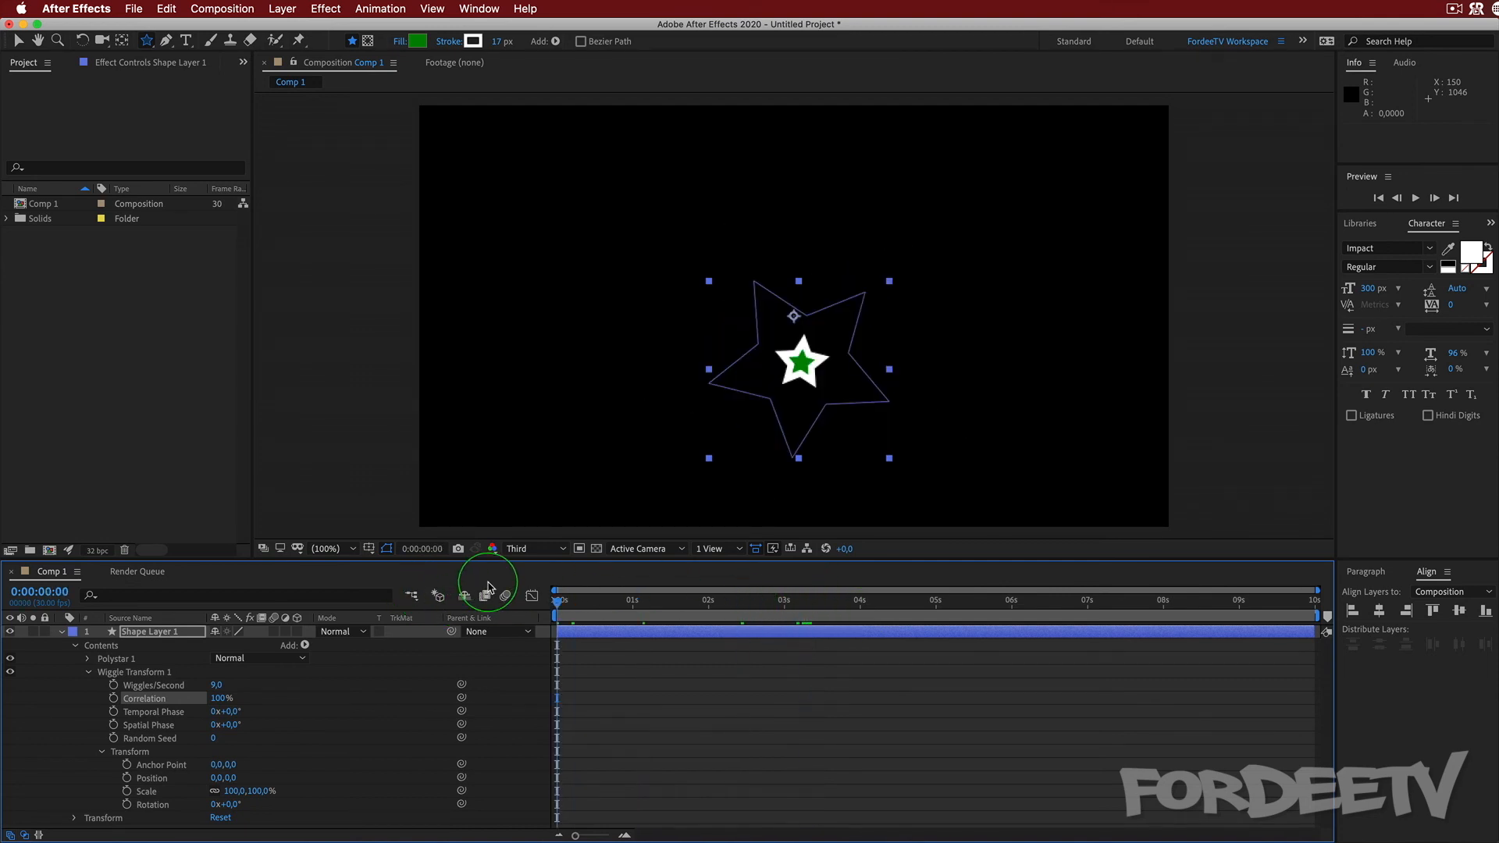
pyautogui.press('space')
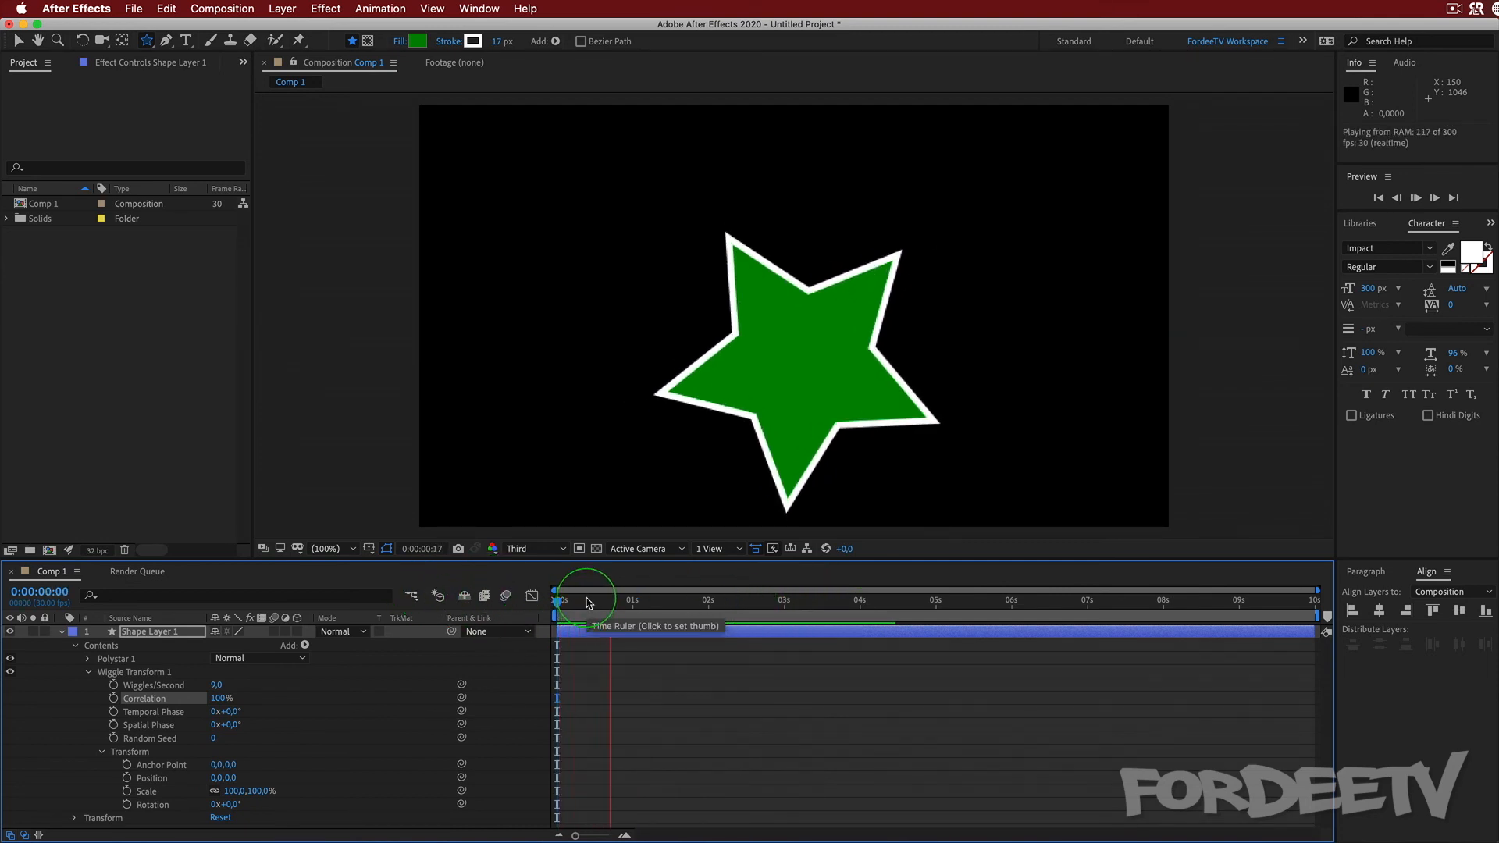
pyautogui.press('space')
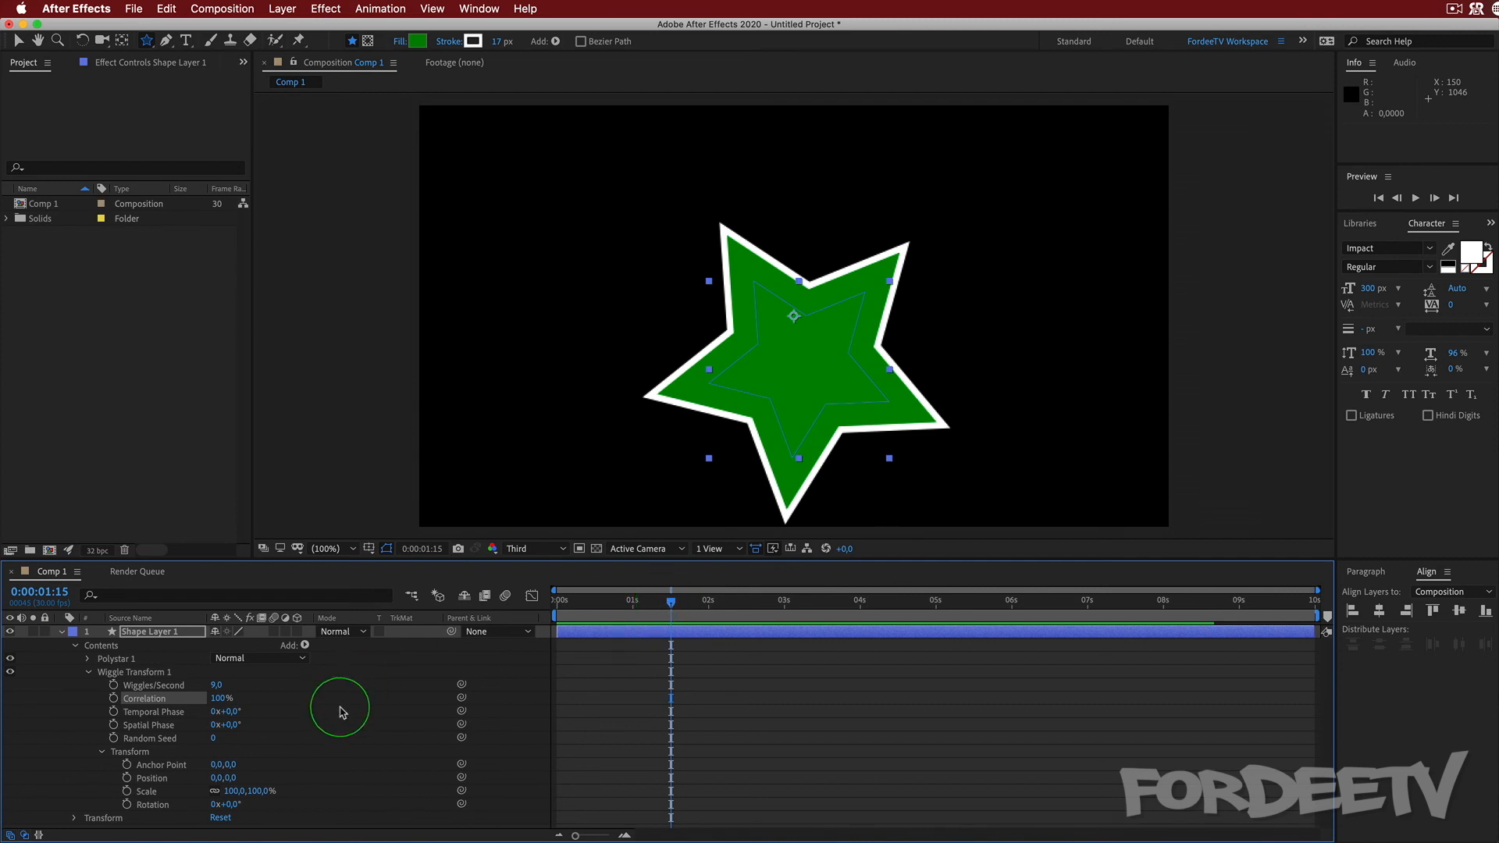
# - Lower the Wiggle Transform Correlation to 1% and preview the scaling star from the first frame
pyautogui.click(218, 698)
pyautogui.write('1')
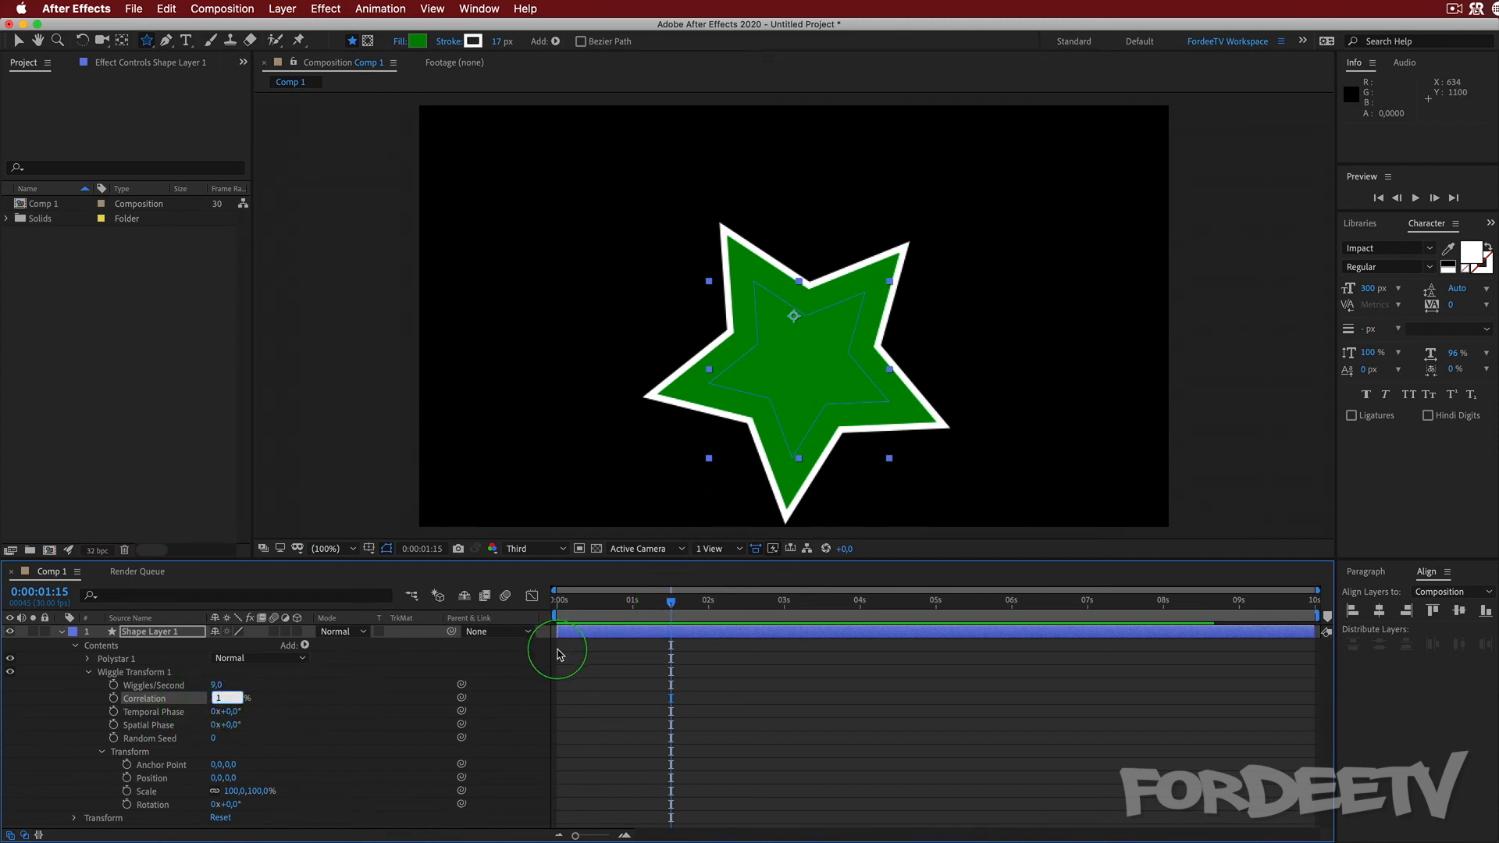
pyautogui.press('Return')
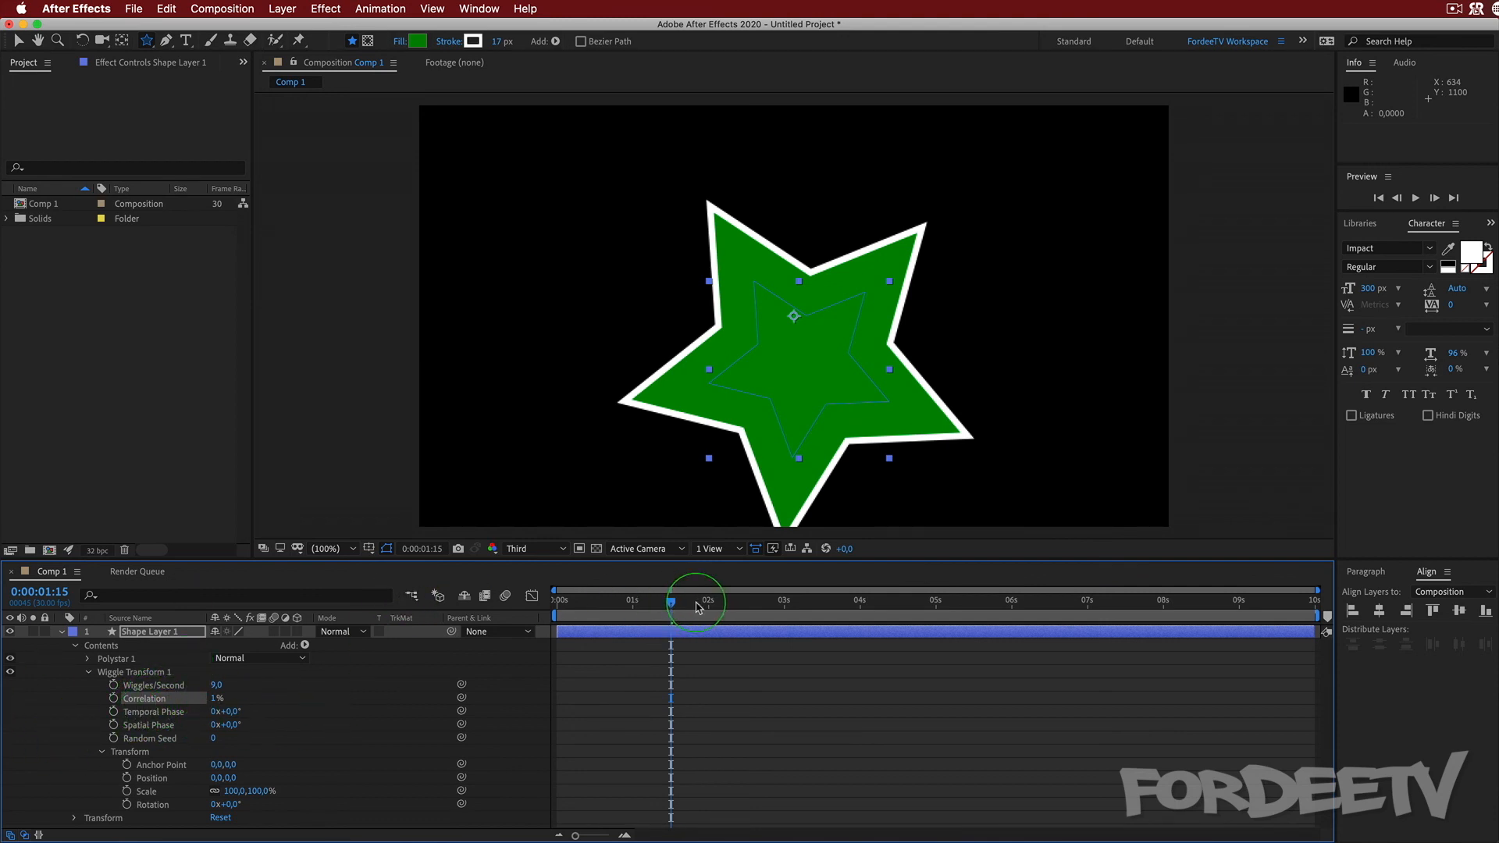
pyautogui.moveTo(675, 608); pyautogui.dragTo(443, 601)
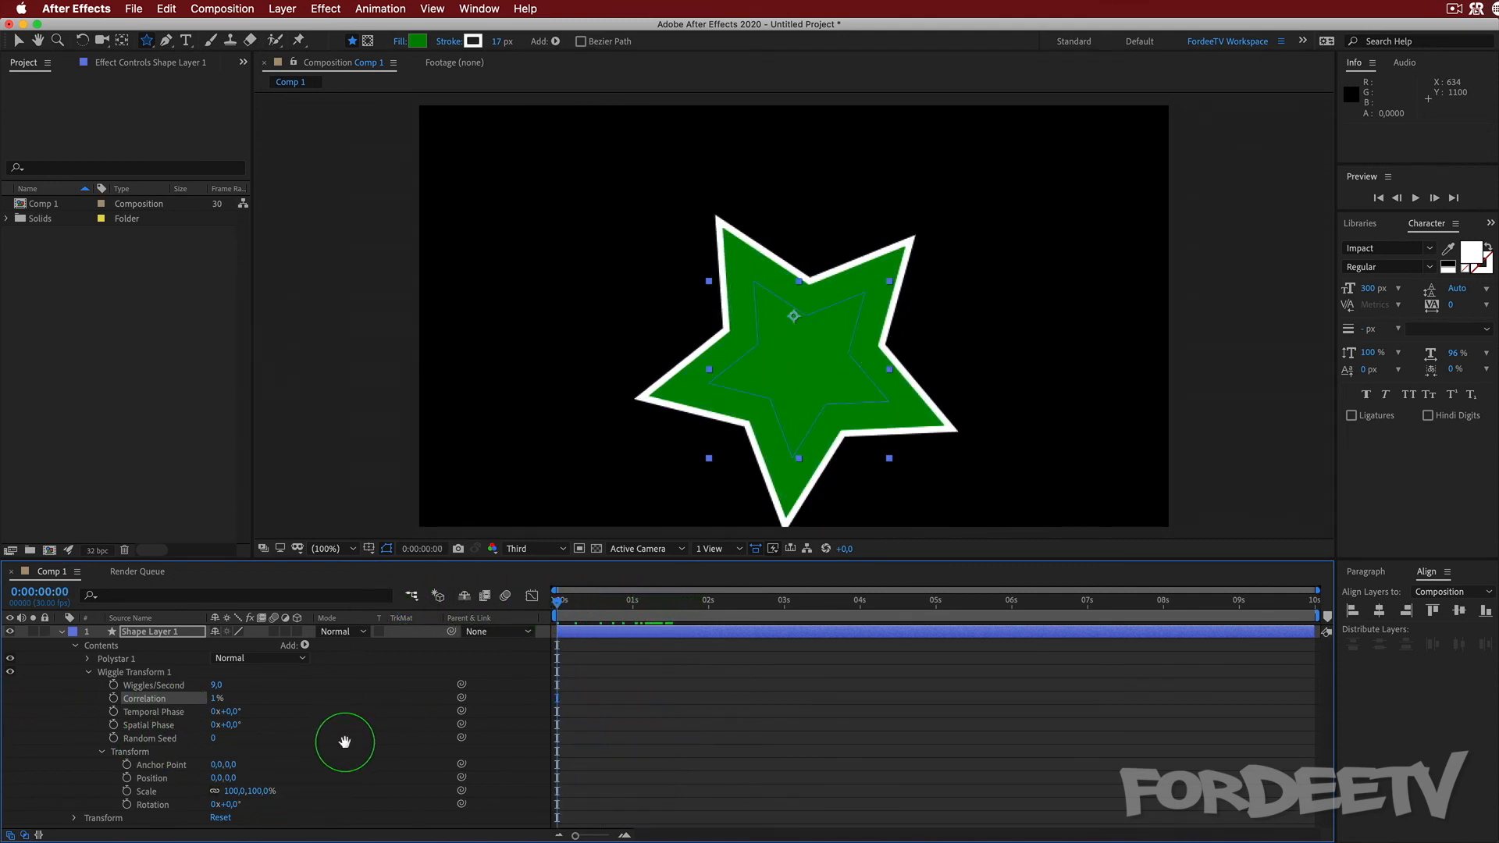
pyautogui.press('space')
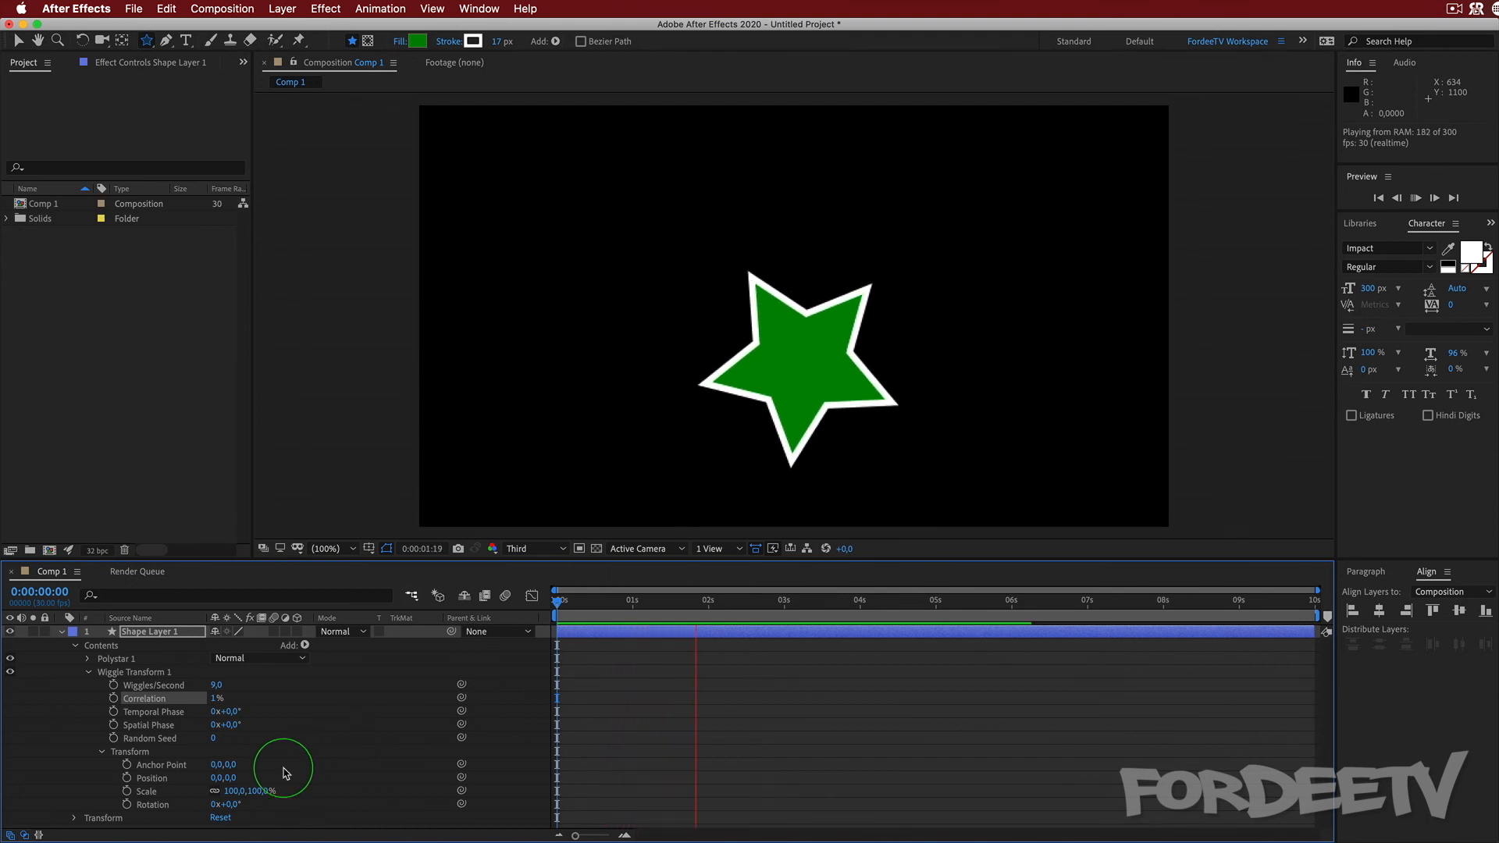
pyautogui.press('space')
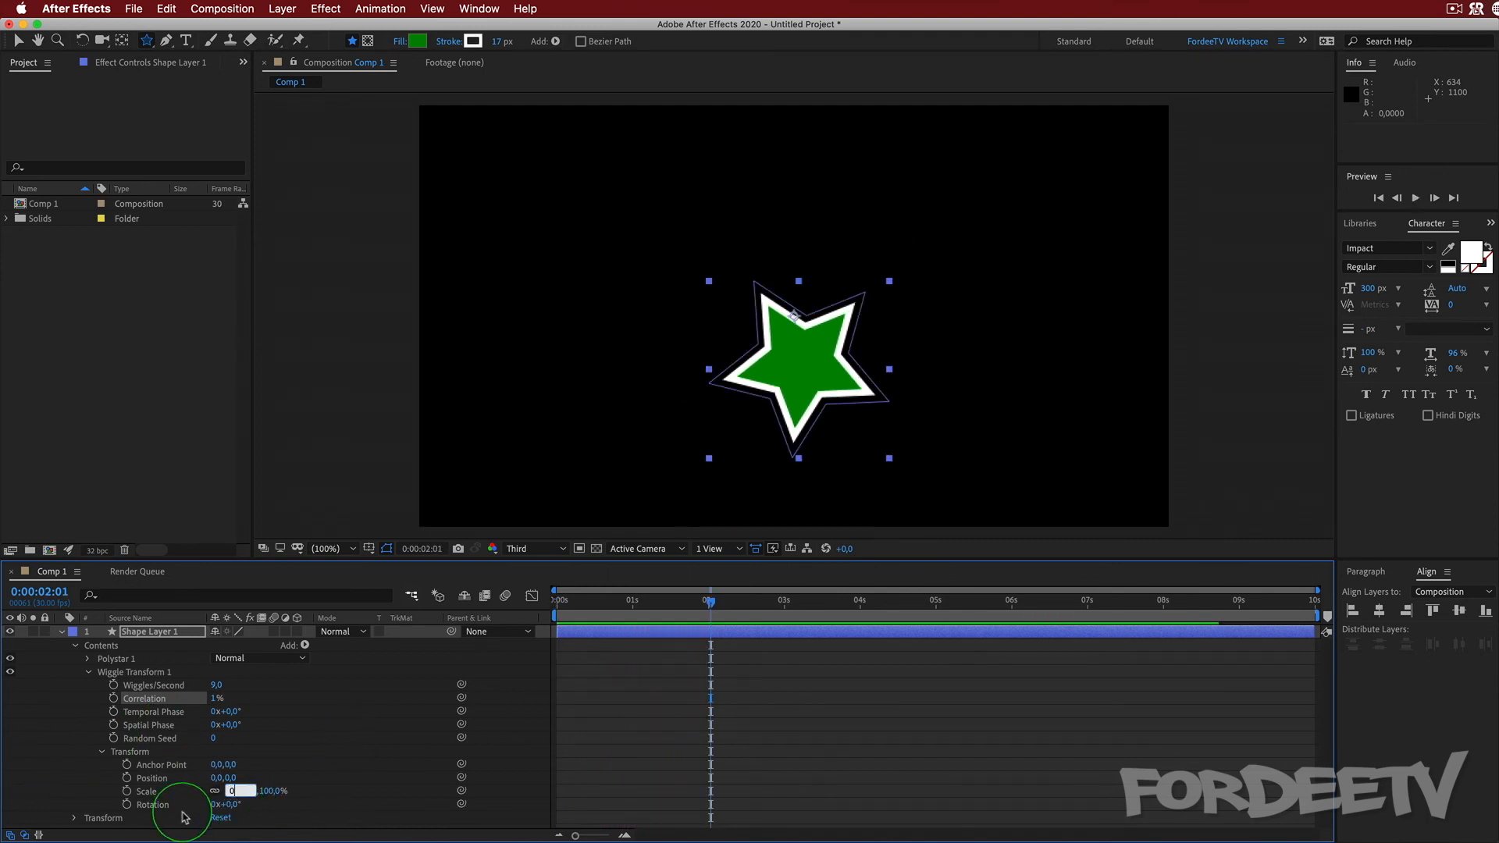
# - Set the Wiggle Transform Scale to 0% and its horizontal Position to 100, and preview the movement
pyautogui.press('Return')
pyautogui.click(212, 778)
pyautogui.write('5')
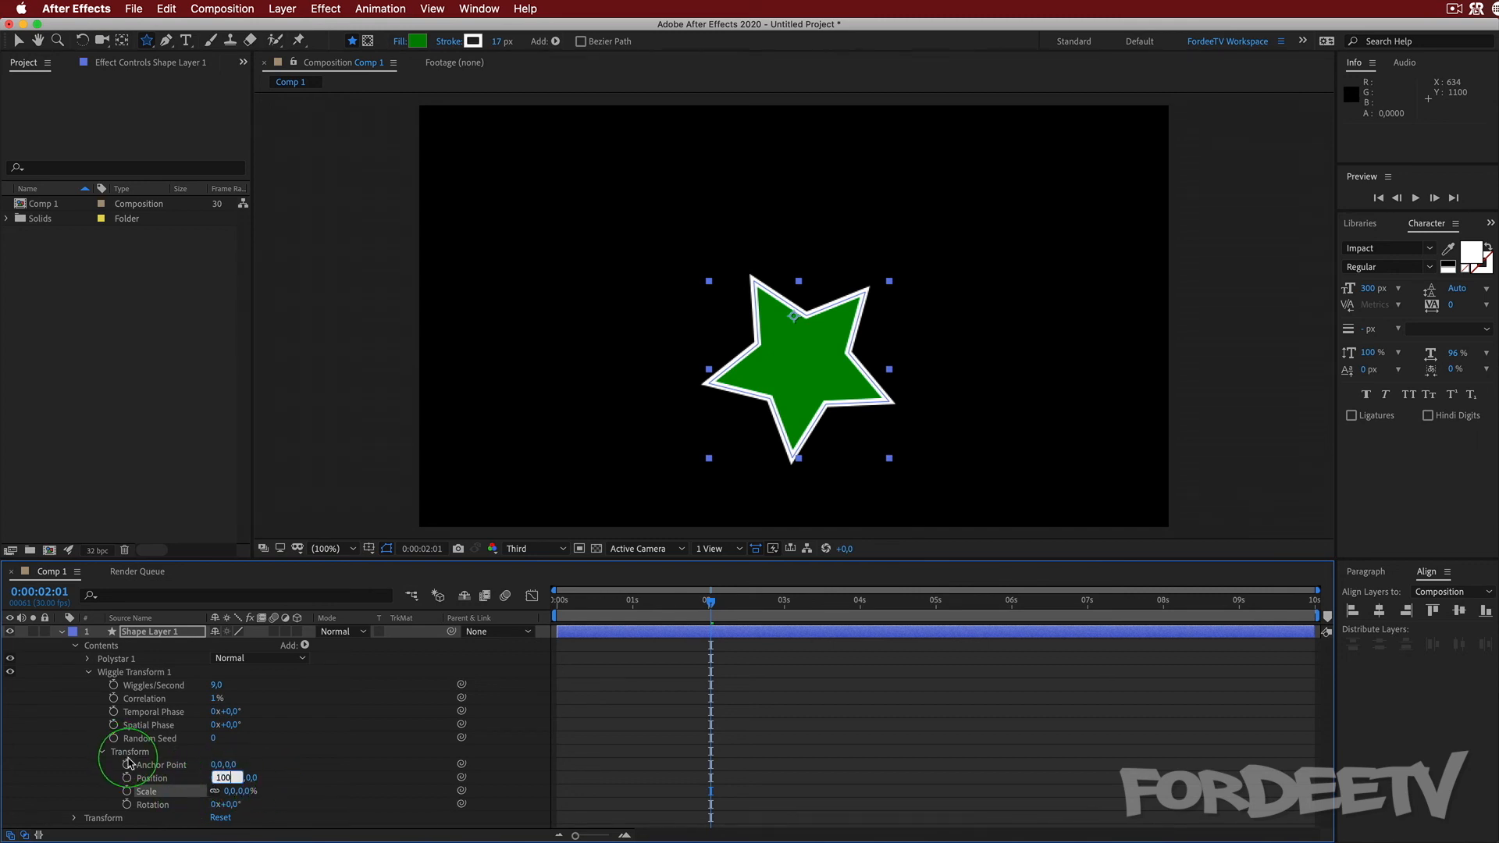
pyautogui.press('Return')
pyautogui.press('space')
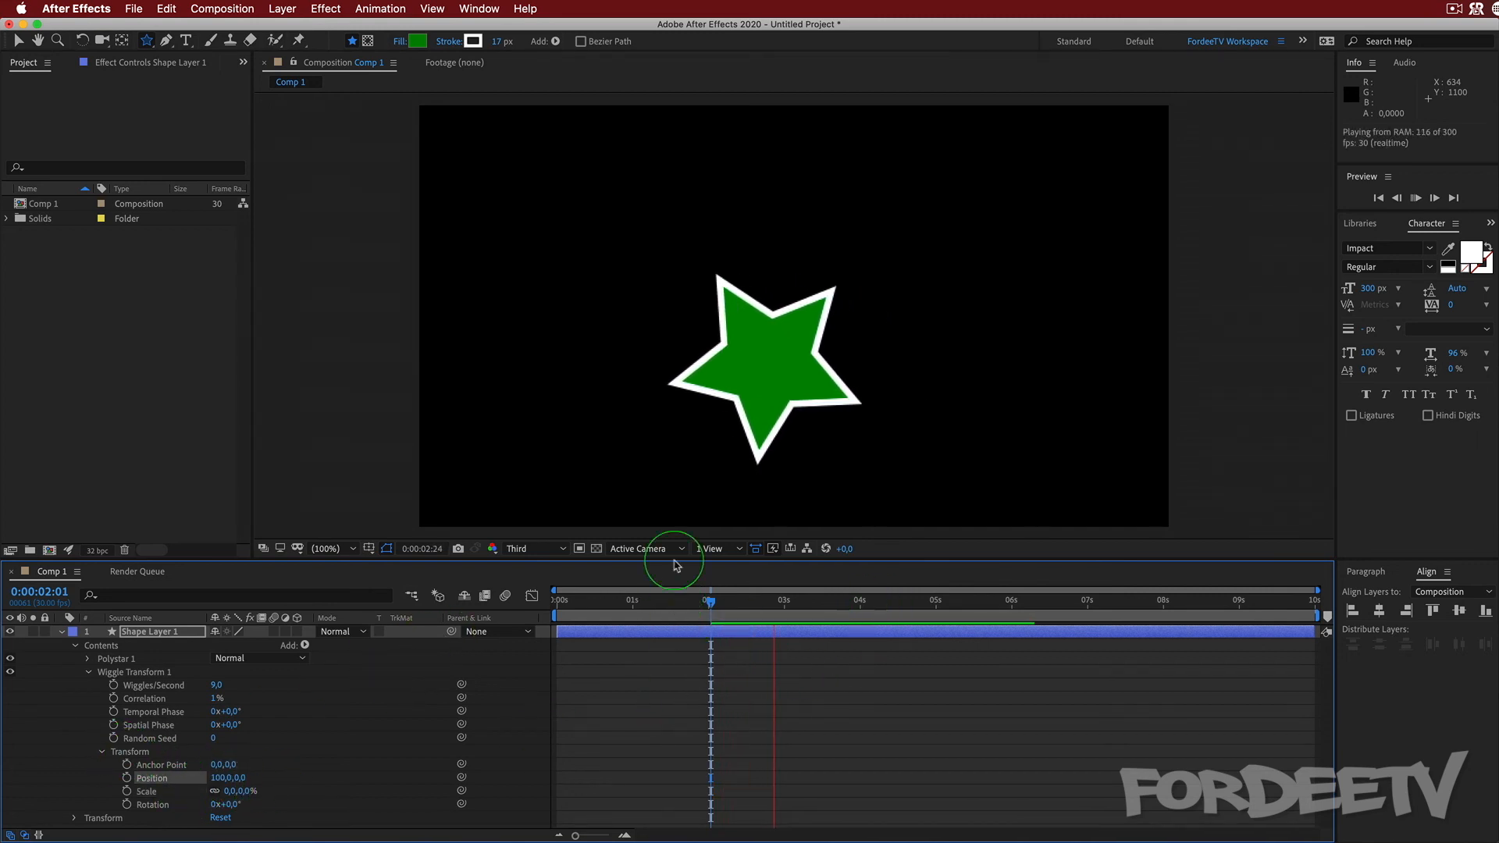
pyautogui.press('space')
# - Increase the Wiggle Transform's horizontal Position to 1000 and preview the movement from the first frame
pyautogui.click(219, 777)
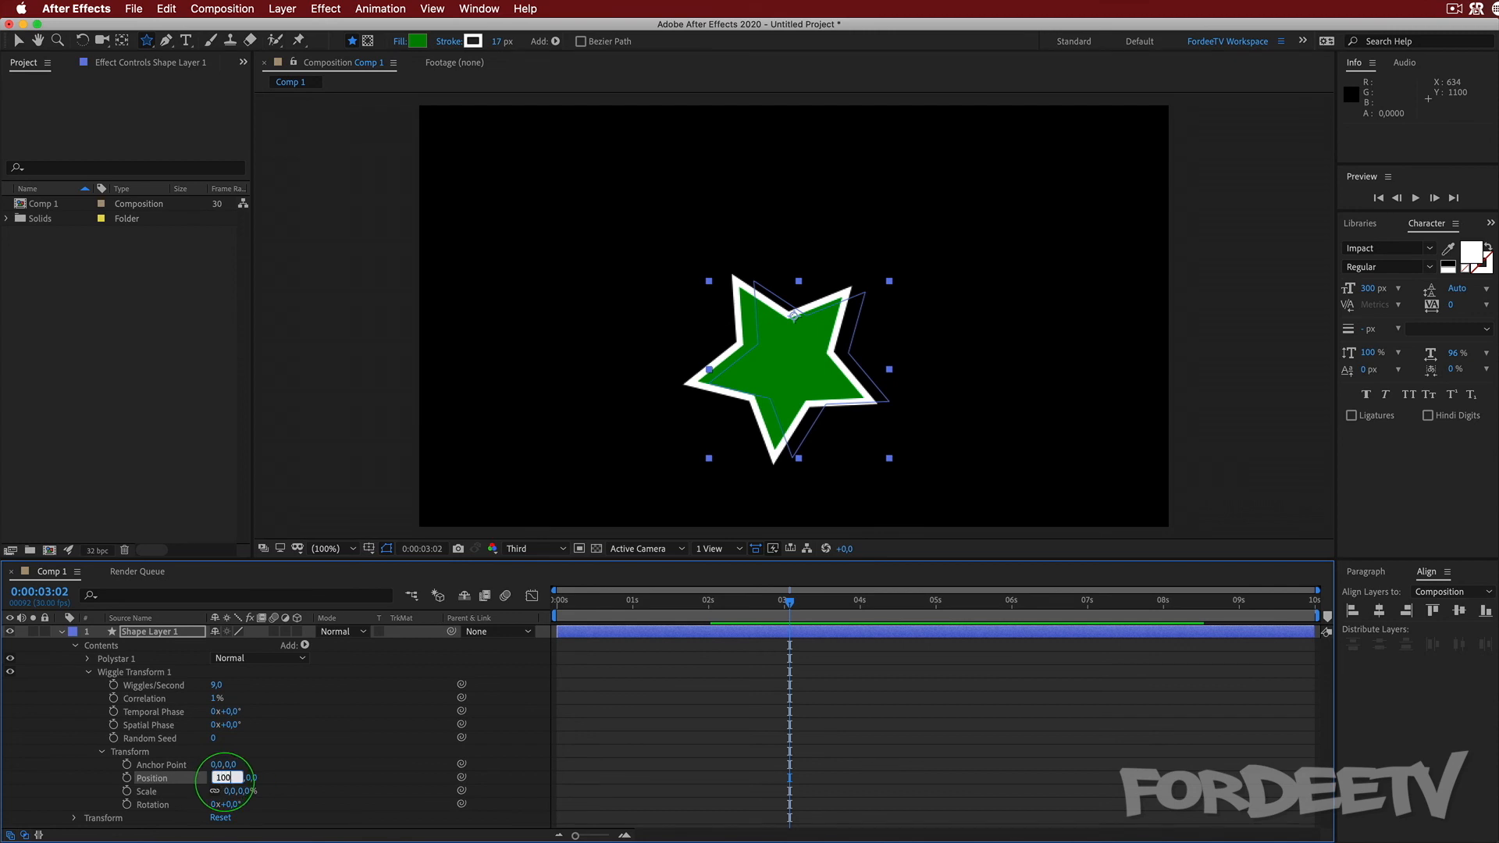
pyautogui.write('1000,0,0,0')
pyautogui.press('Return')
pyautogui.moveTo(791, 617); pyautogui.dragTo(557, 605)
pyautogui.press('space')
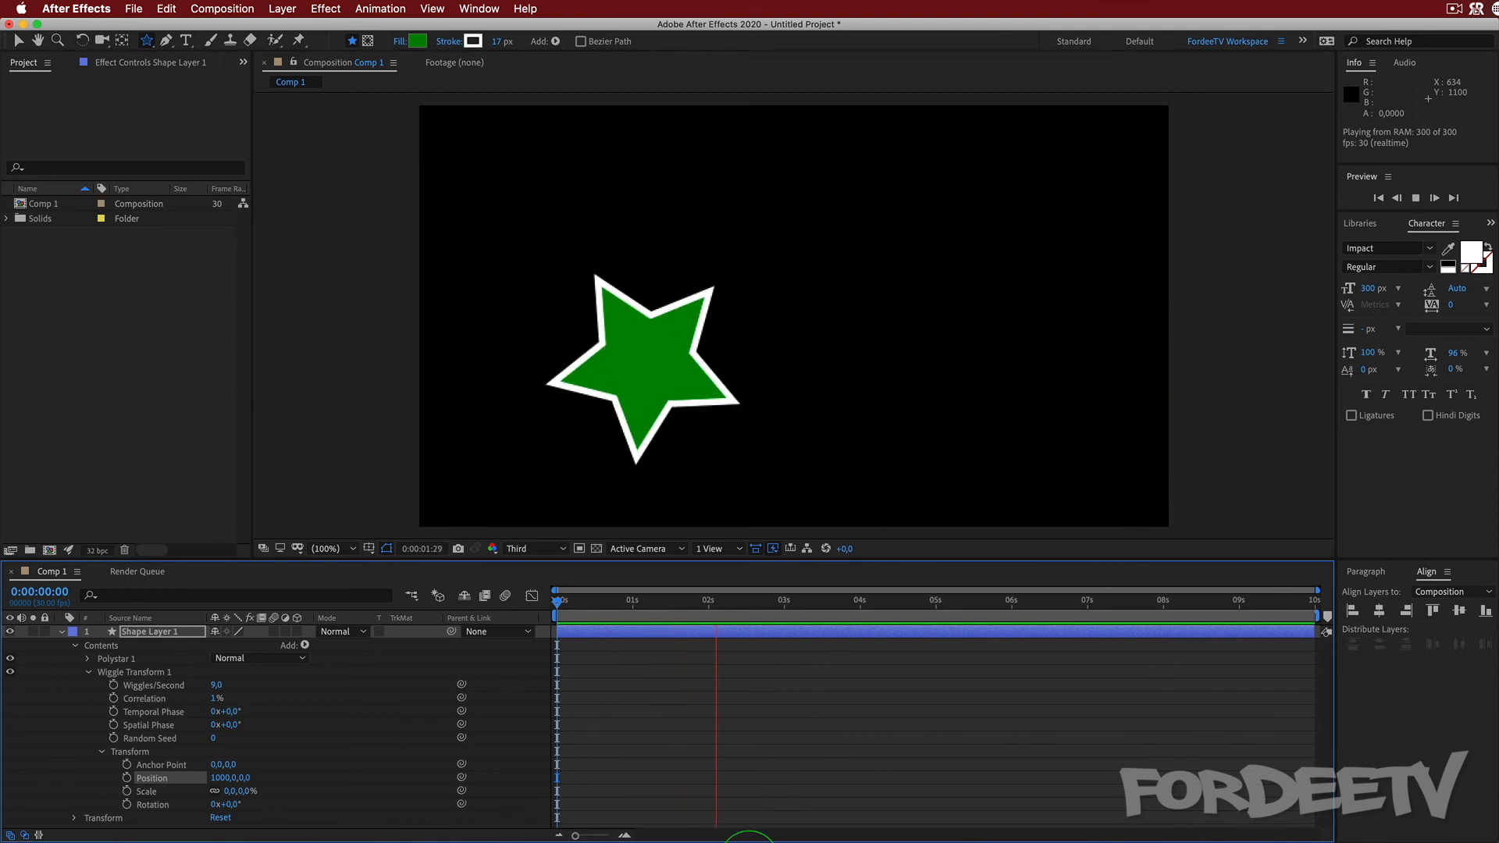
pyautogui.click(921, 330)
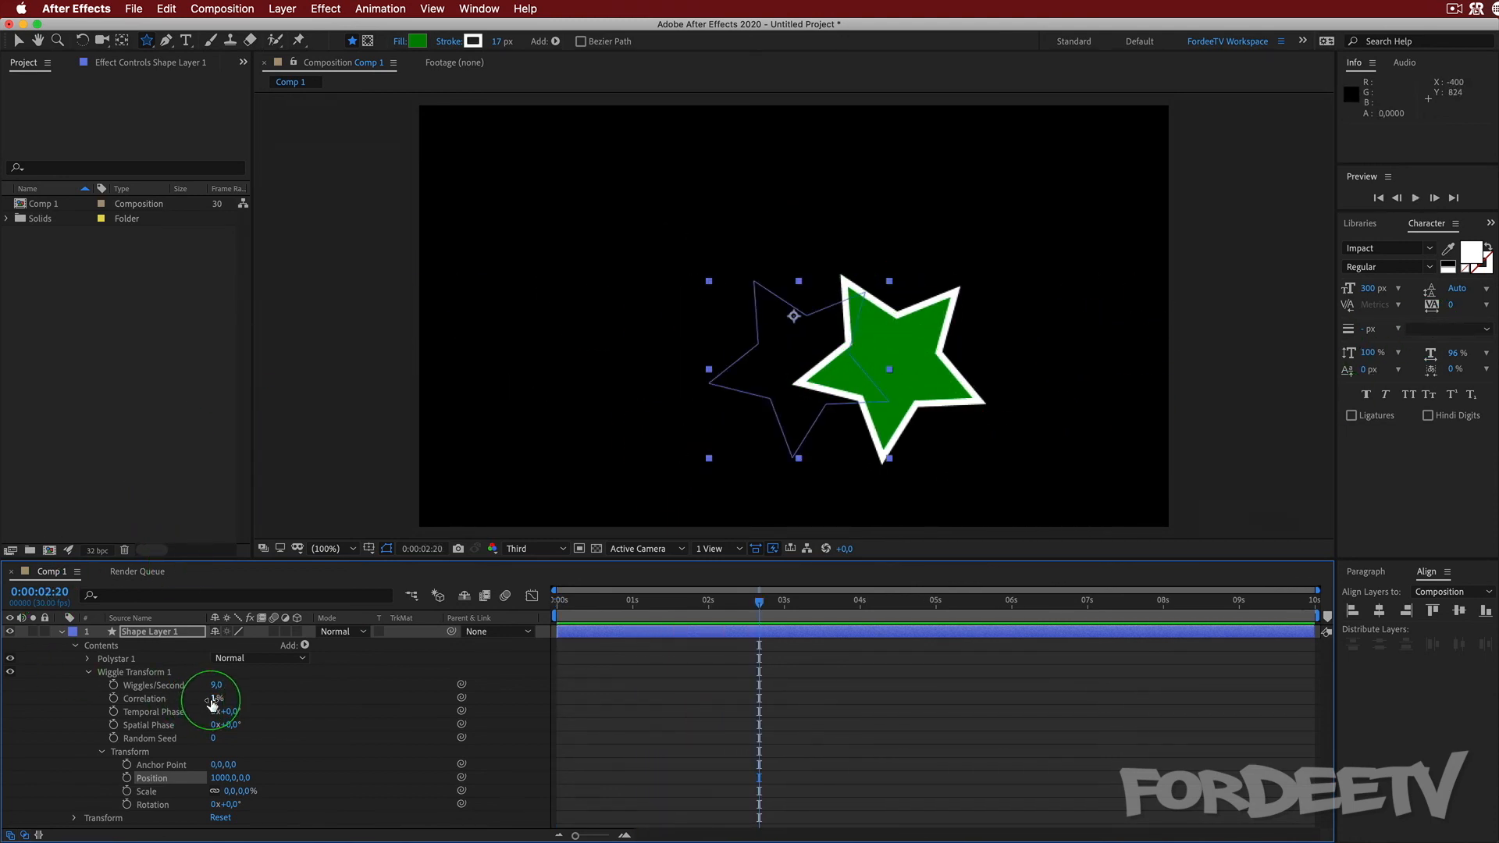
# - Set the Wiggle Transform Correlation to 100% and preview the sideways movement from the first frame
pyautogui.moveTo(217, 699); pyautogui.dragTo(998, 757)
pyautogui.press('space')
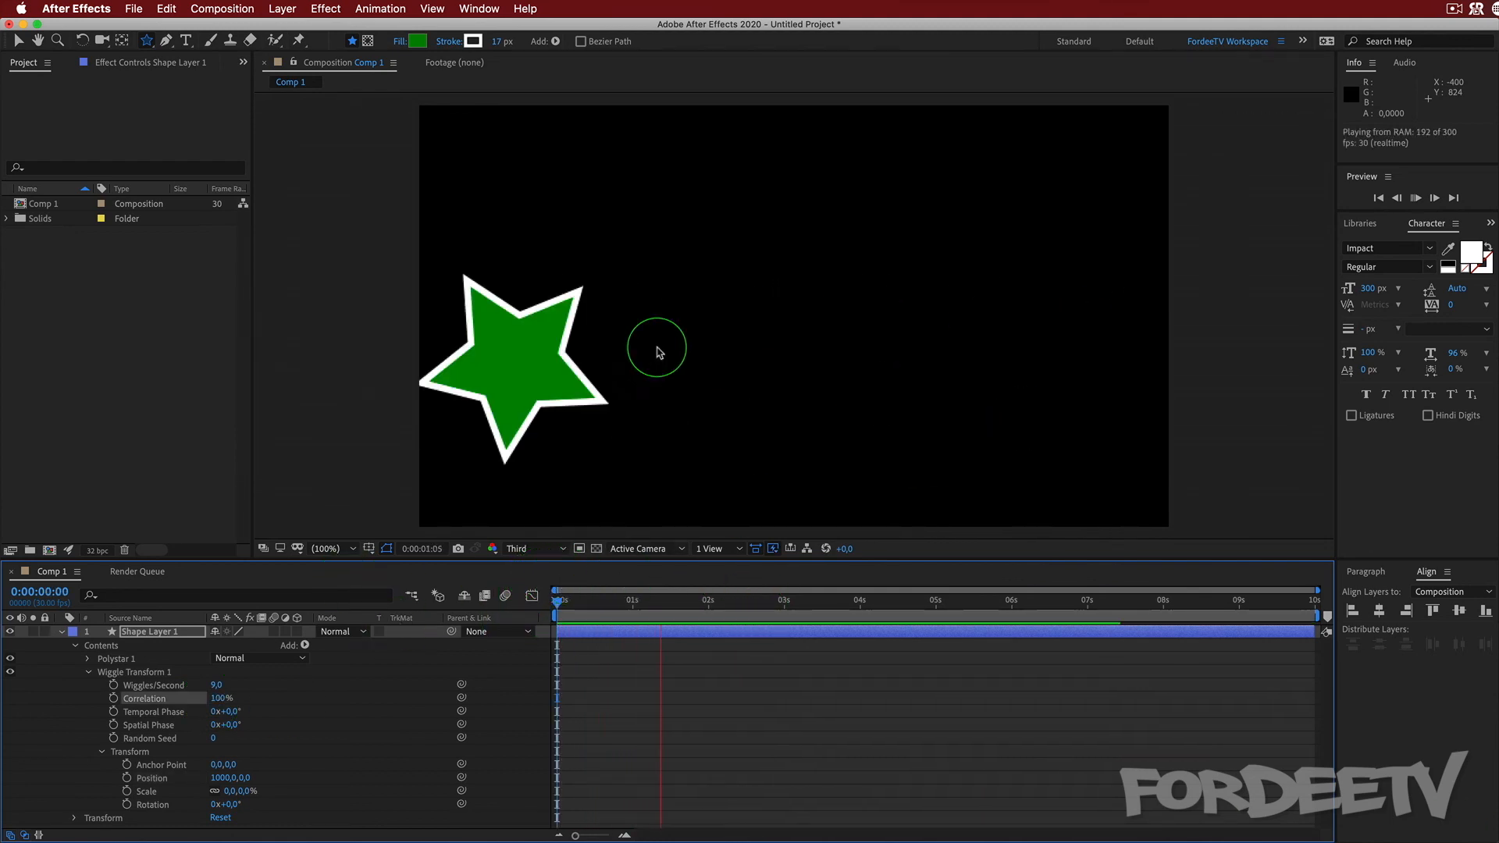
pyautogui.press('space')
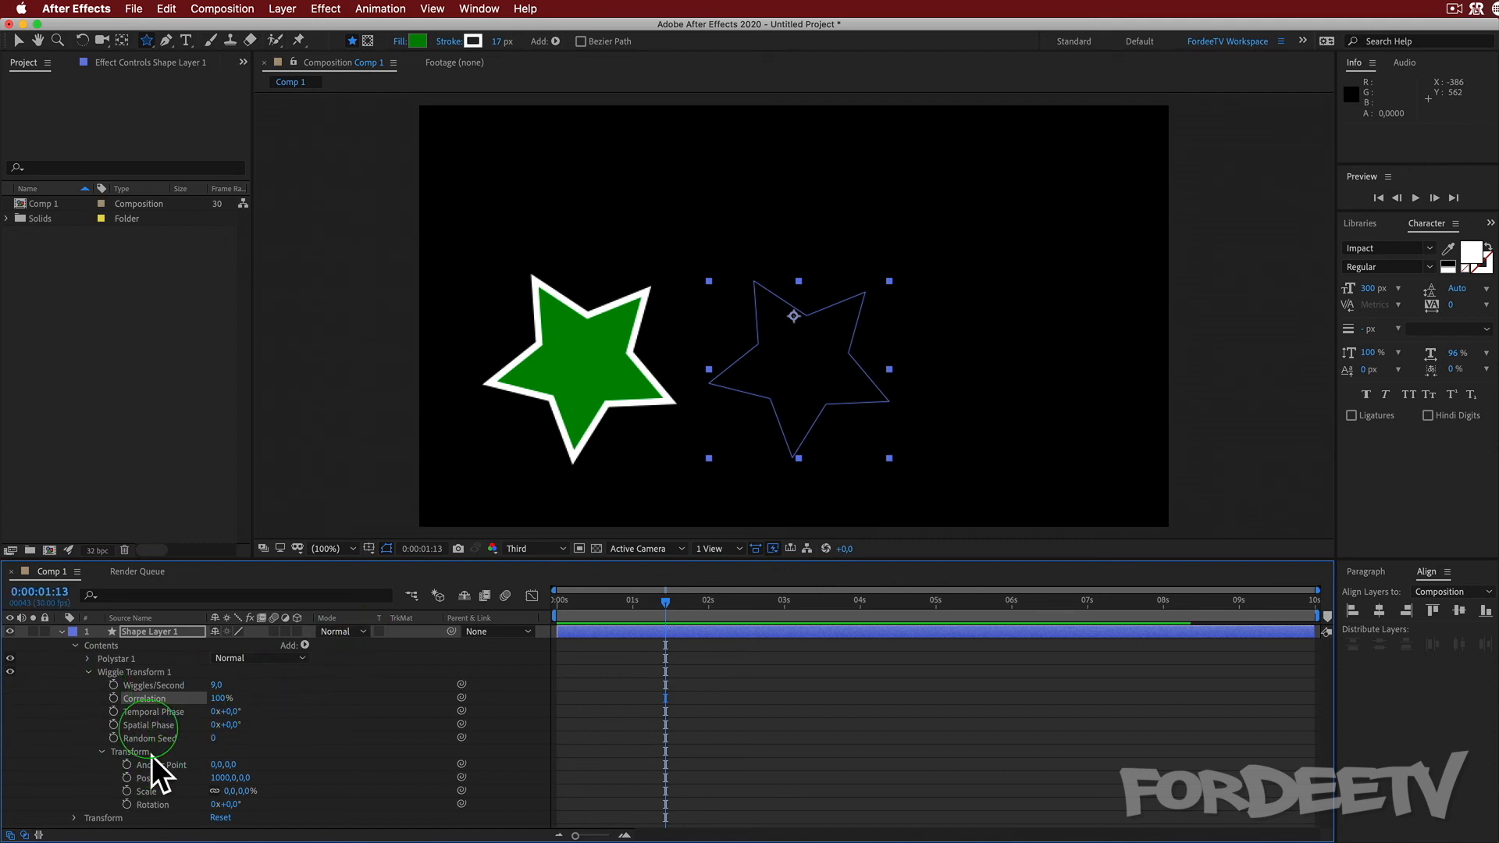
# - Delete Wiggle Transform from the star's shape layer
pyautogui.click(149, 673)
pyautogui.press('Delete')
pyautogui.click(270, 602)
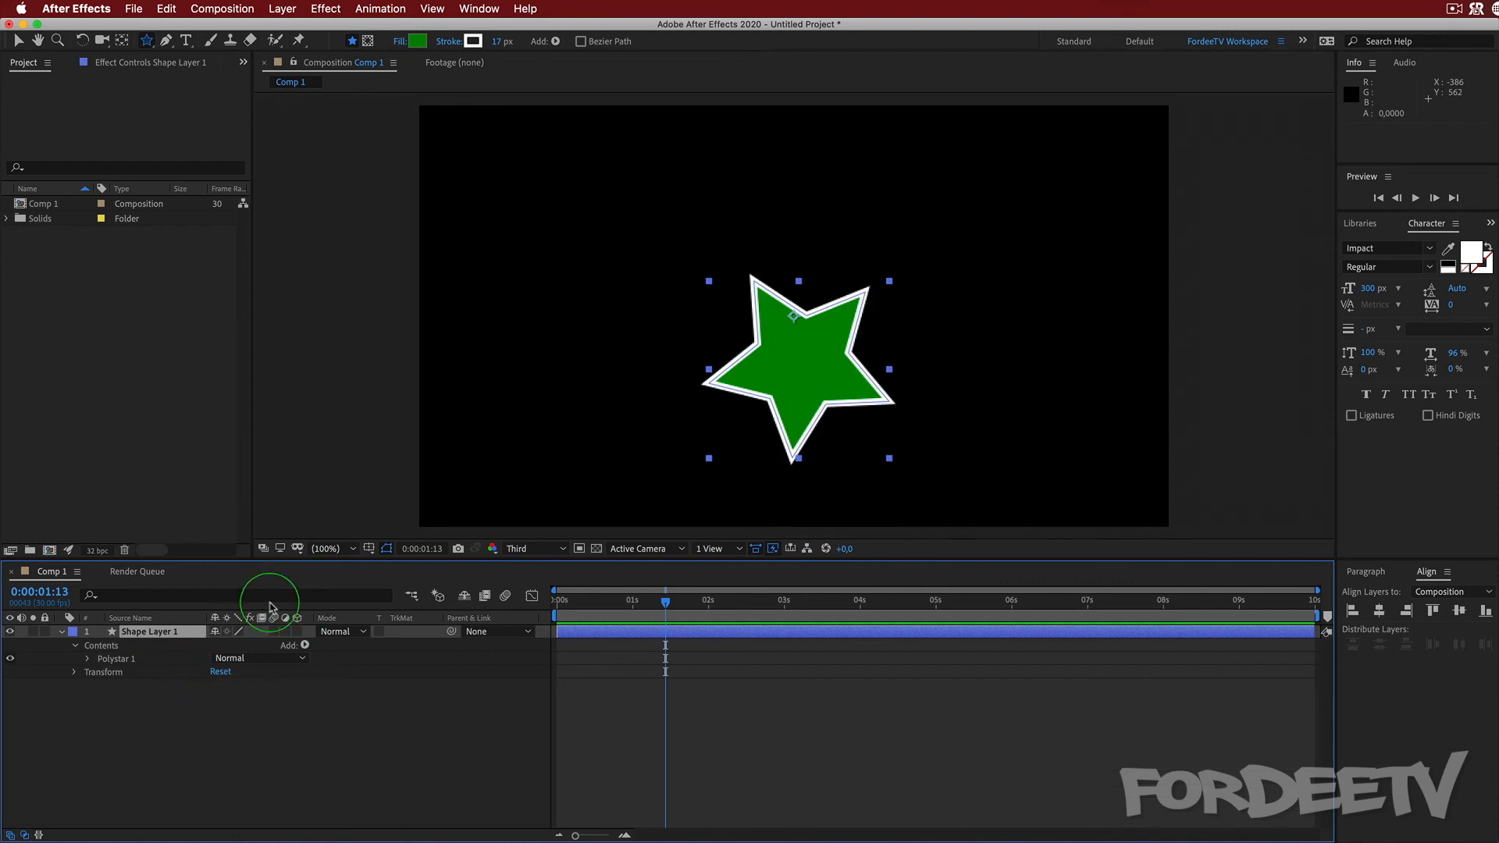
# - Add Zig Zag to the star's shape layer and raise its Size to 56, followed by 206
pyautogui.click(305, 646)
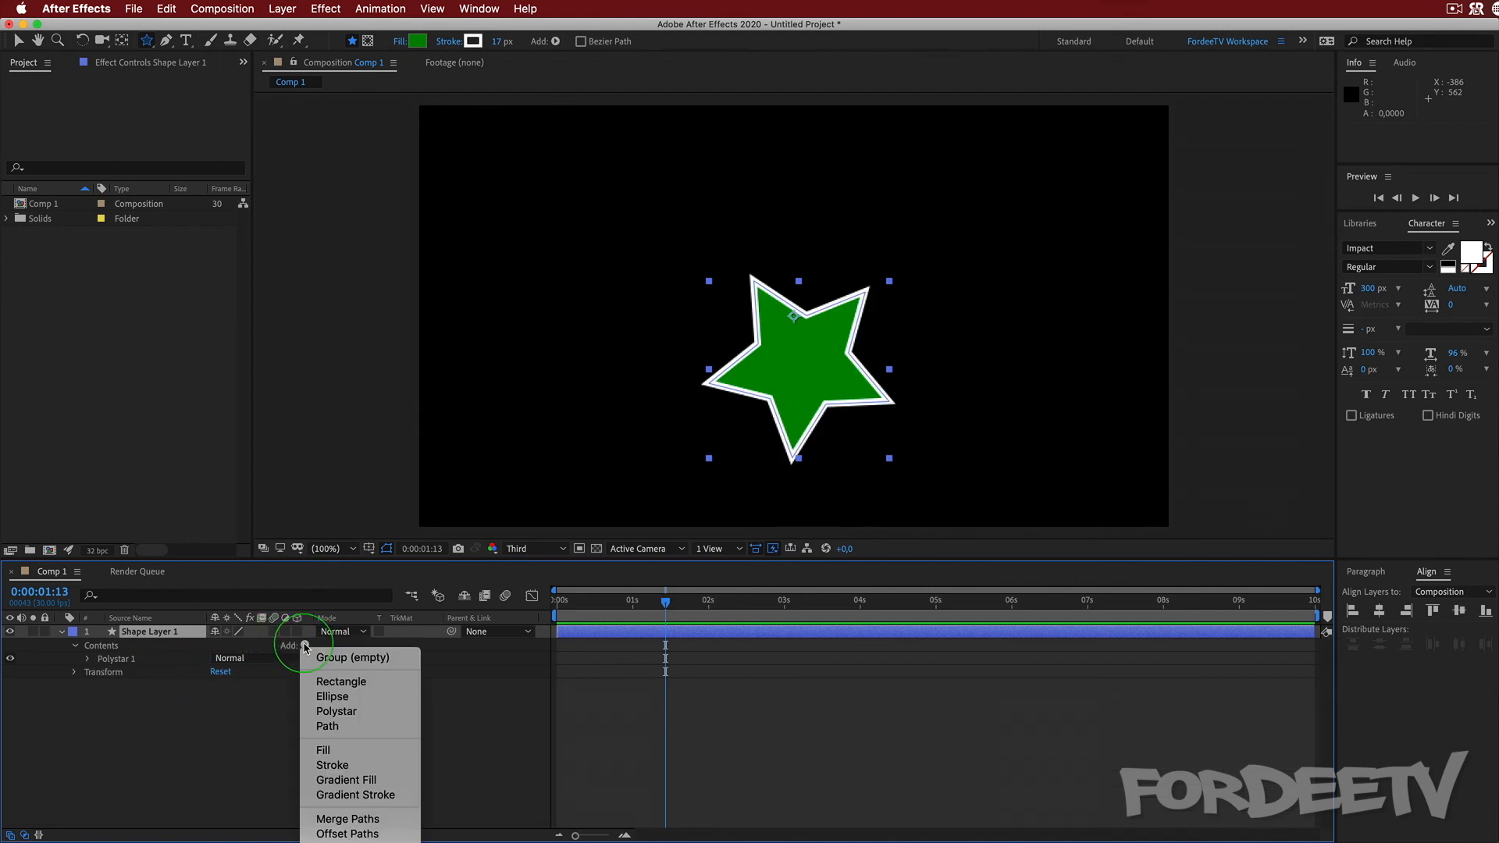
pyautogui.click(335, 842)
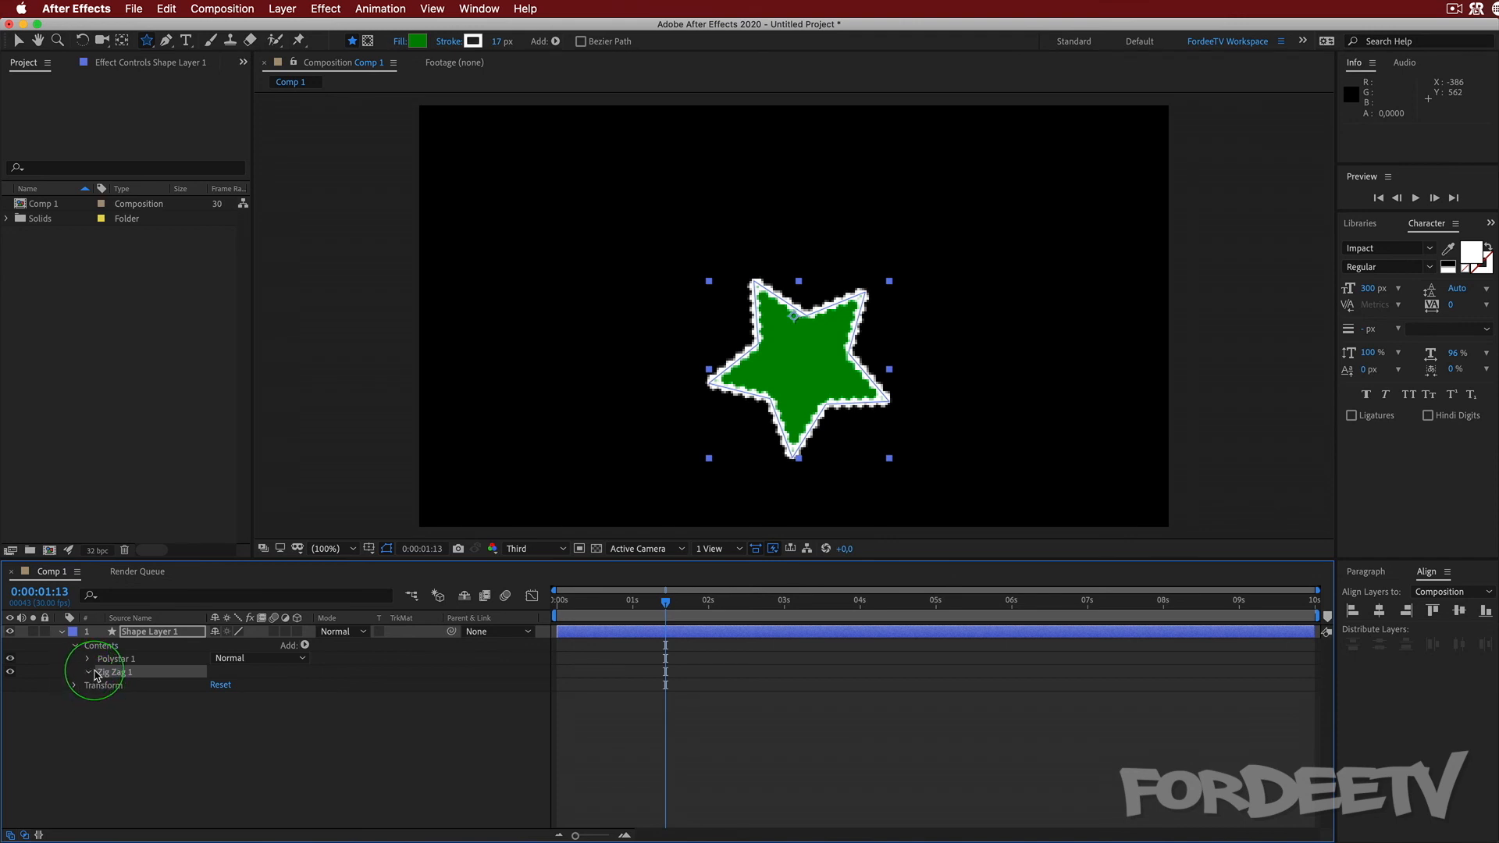
pyautogui.click(89, 672)
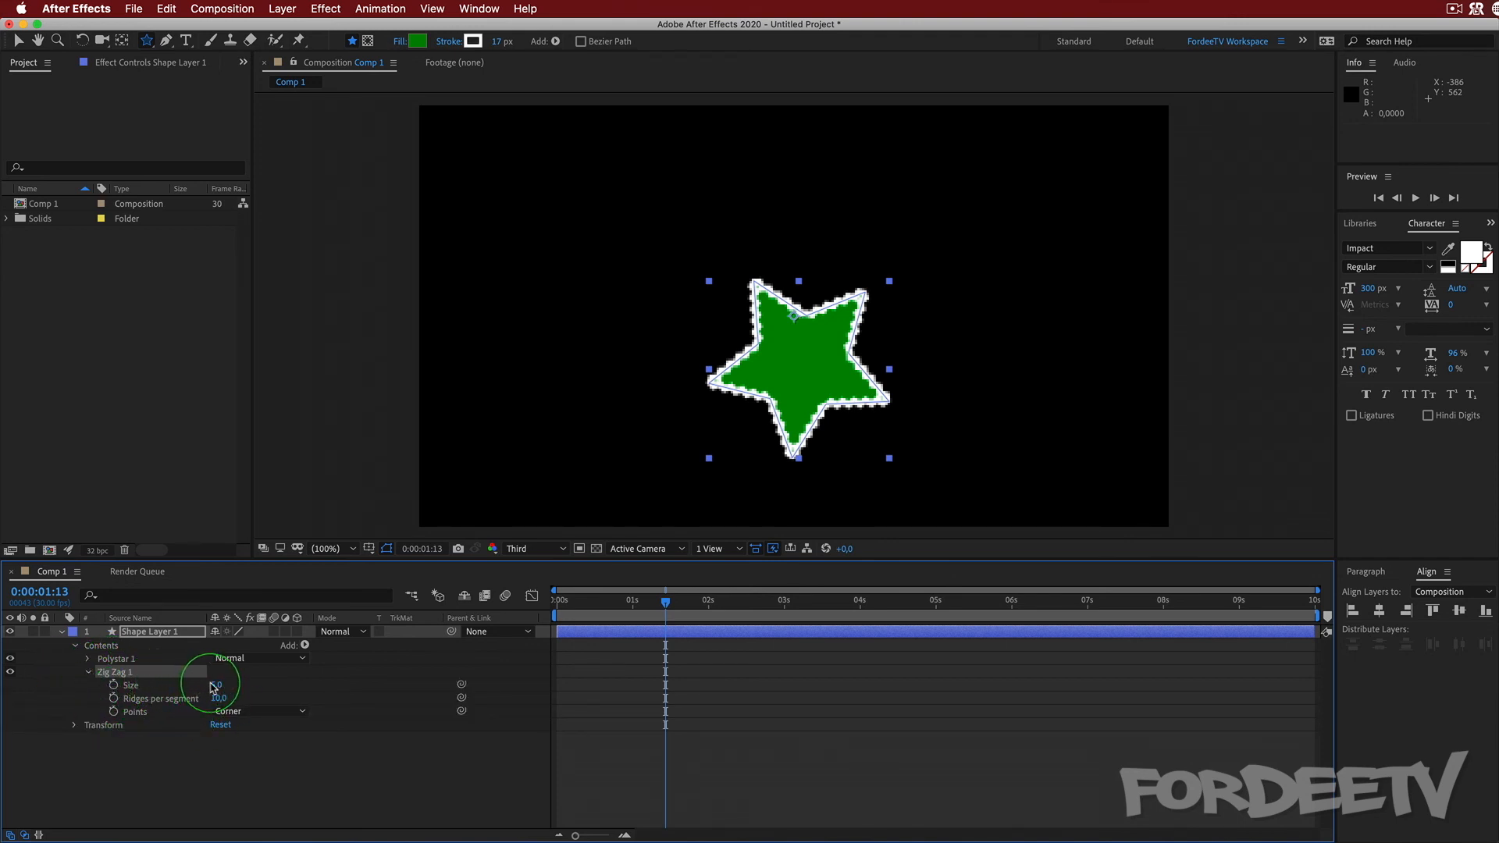
pyautogui.moveTo(218, 687); pyautogui.dragTo(256, 685)
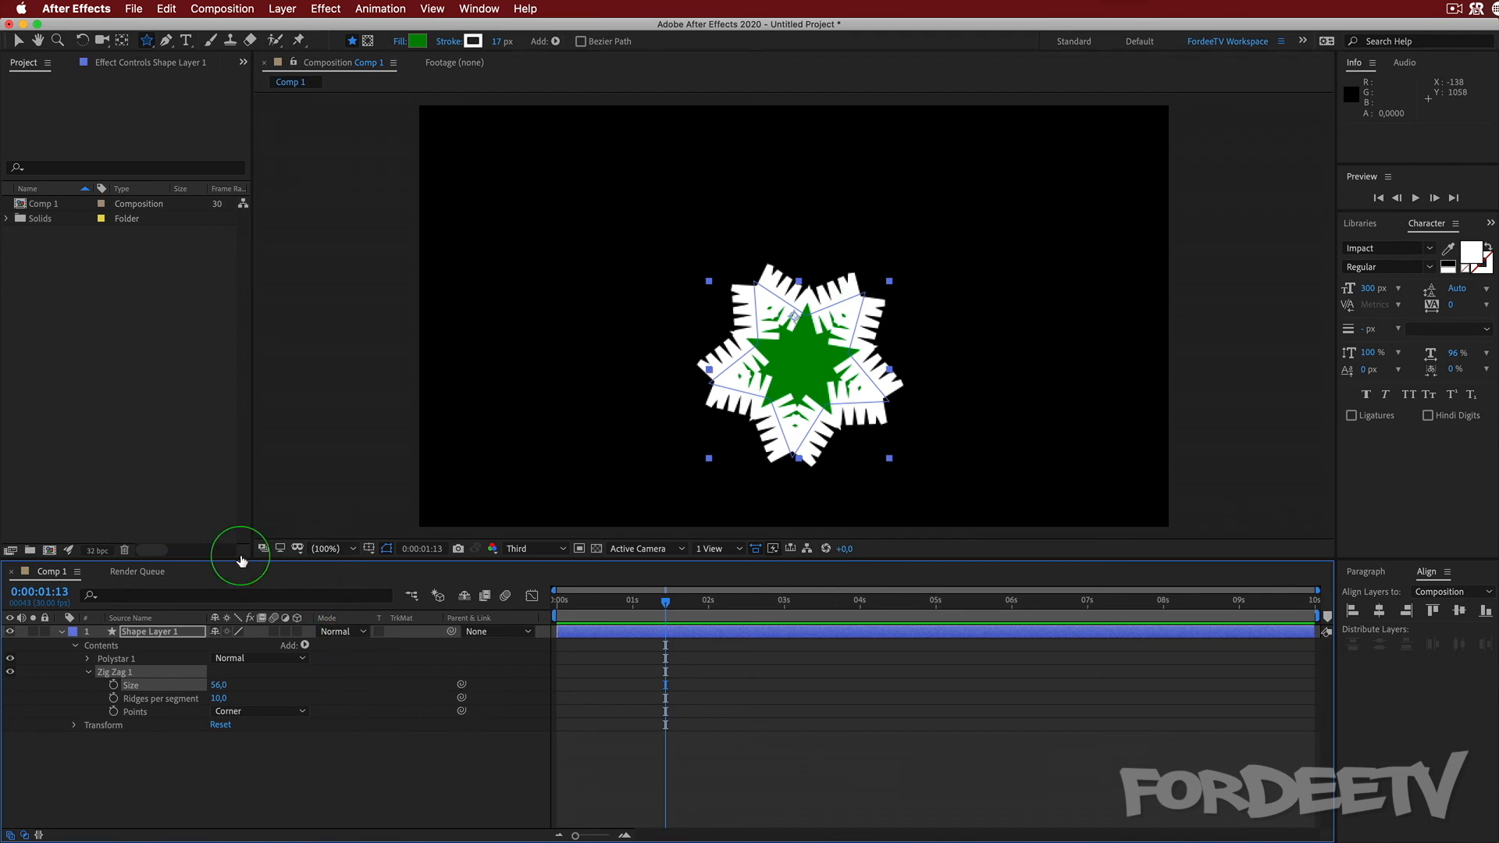
pyautogui.moveTo(217, 685)
pyautogui.mouseDown()
pyautogui.moveTo(9, 668)
pyautogui.moveTo(293, 689)
pyautogui.moveTo(692, 755)
pyautogui.moveTo(368, 645)
pyautogui.moveTo(226, 724)
pyautogui.moveTo(209, 692)
pyautogui.mouseUp()
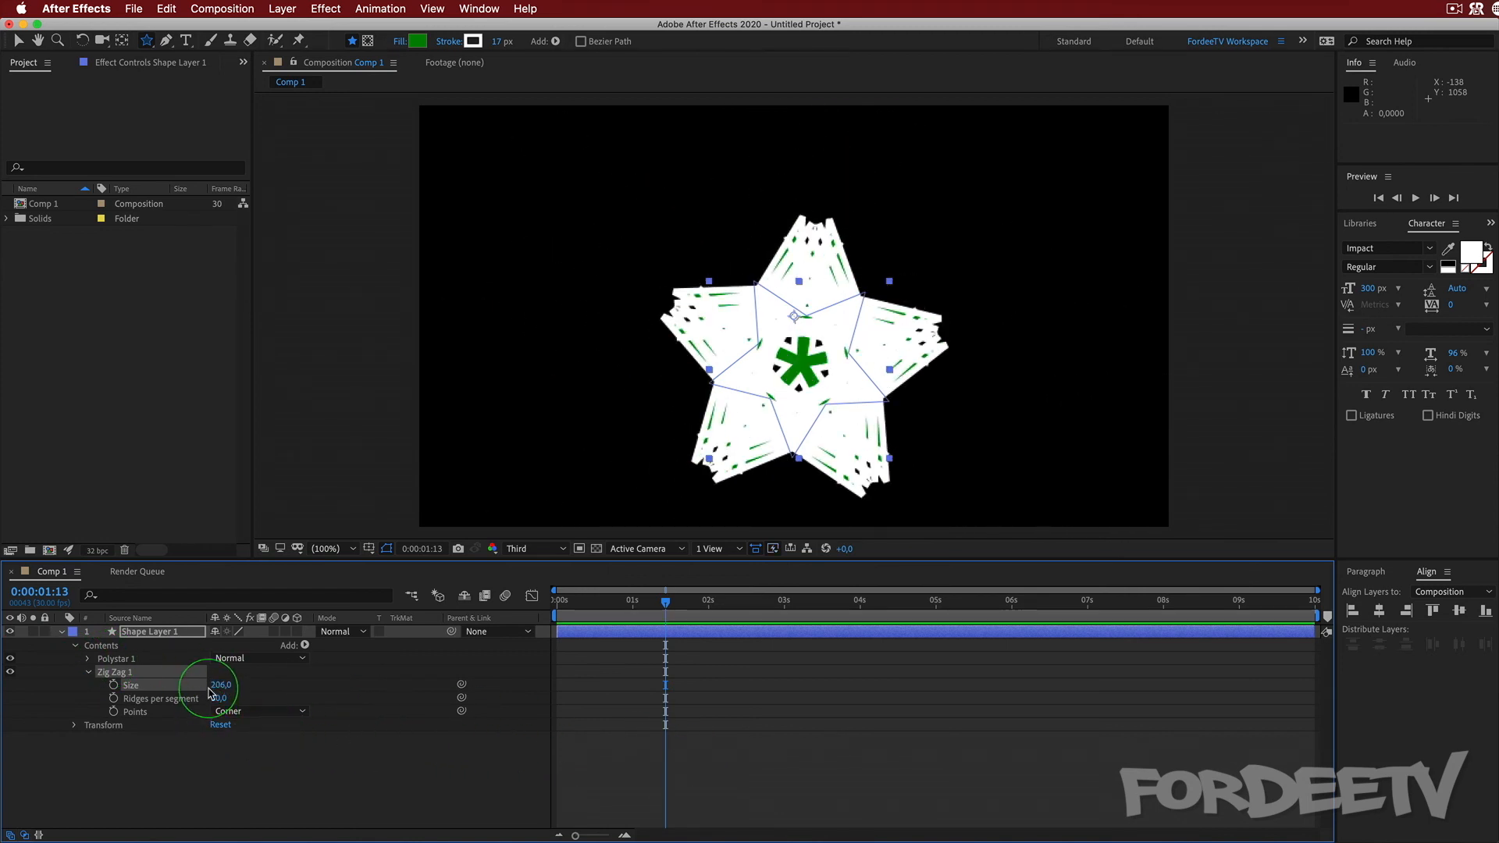
# - Set the Zig Zag Size to 0, return it to 10, and reduce Ridges per segment to 2
pyautogui.write('0')
pyautogui.press('Return')
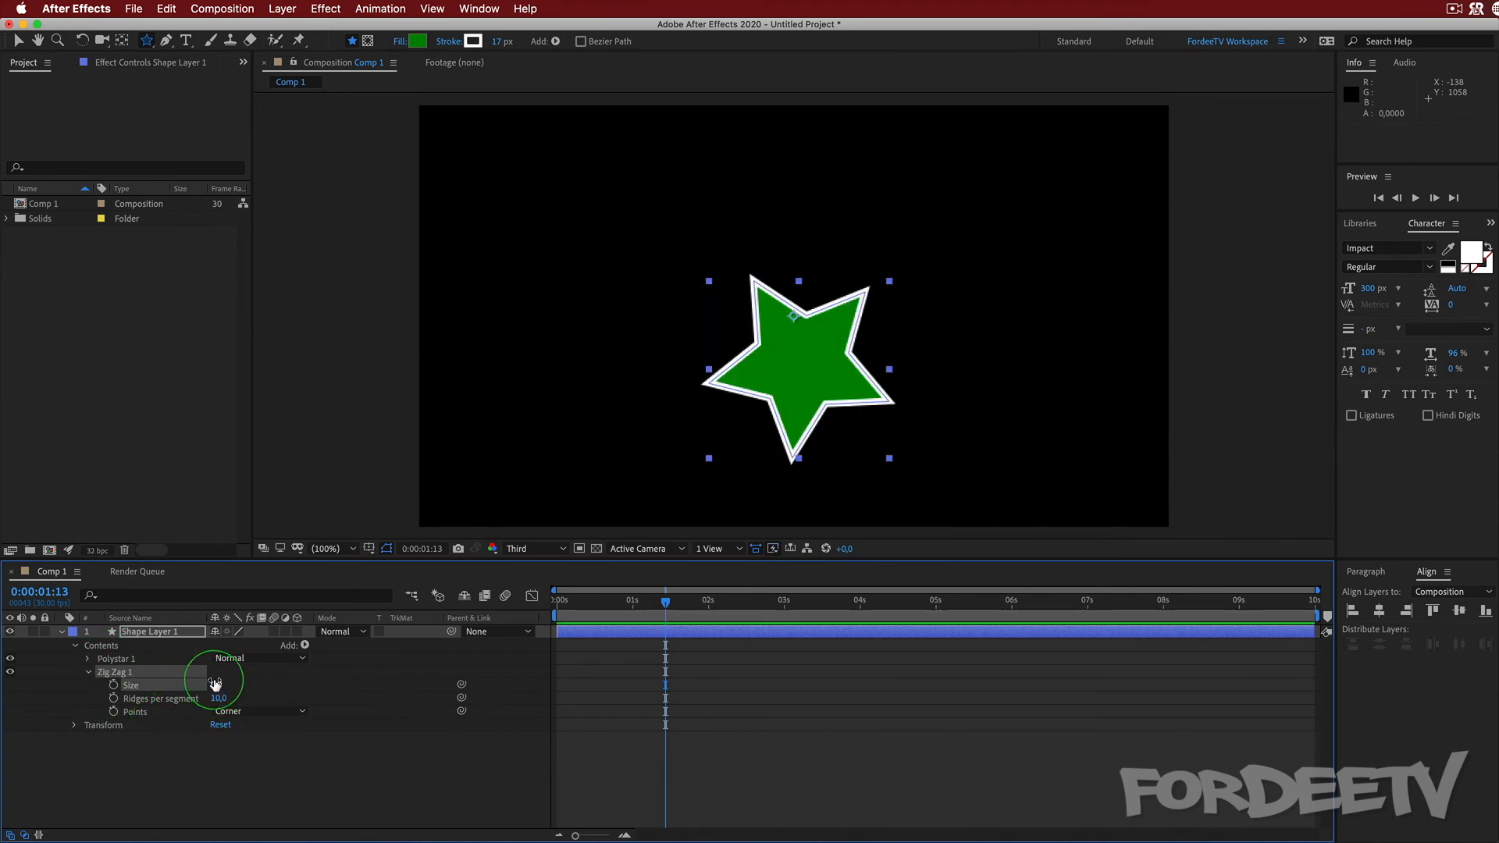
pyautogui.press('Return')
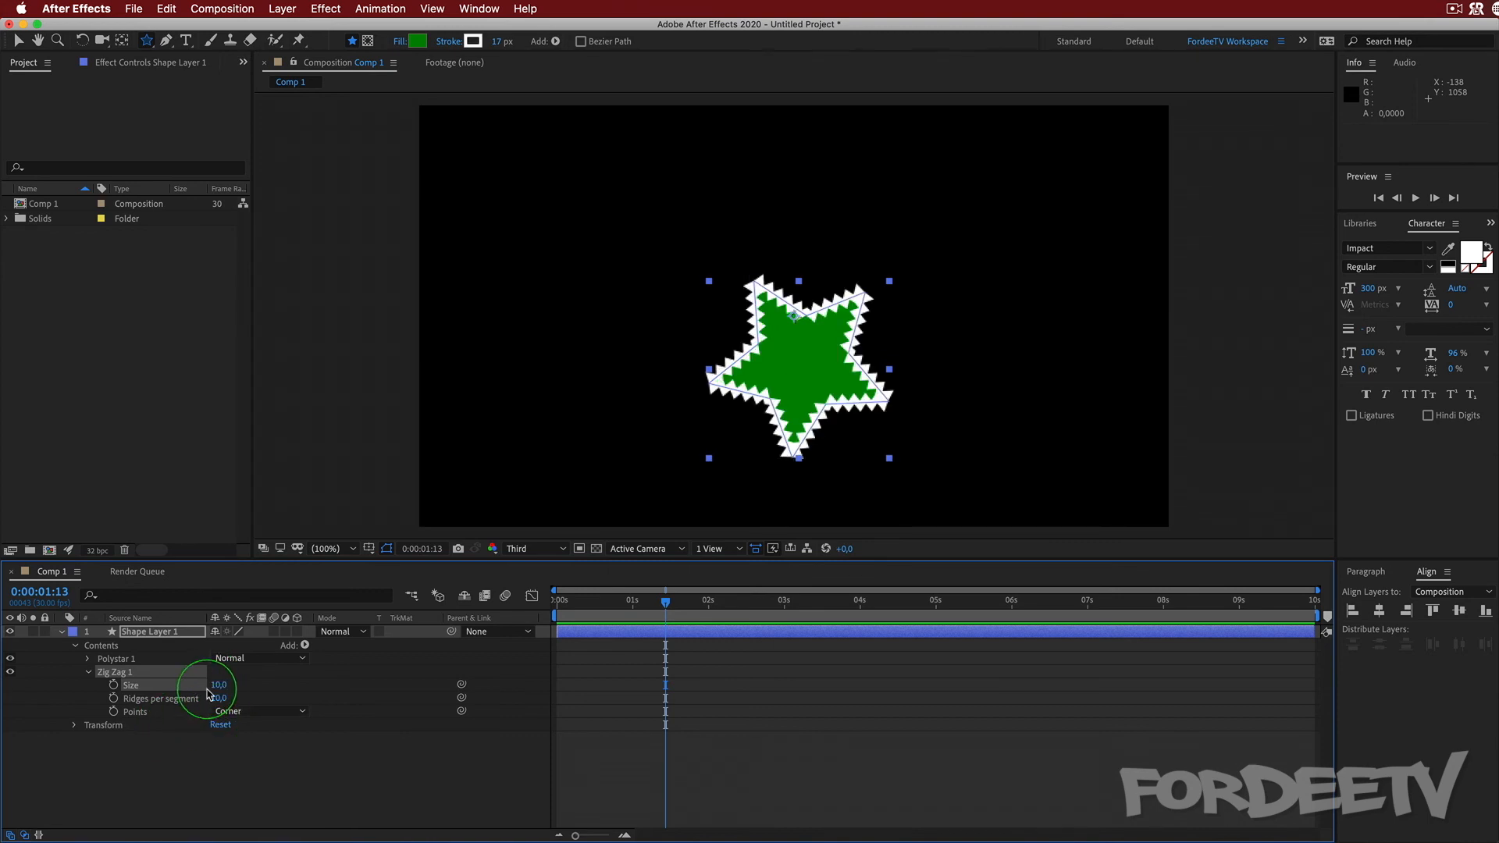
pyautogui.moveTo(220, 701)
pyautogui.mouseDown()
pyautogui.moveTo(242, 693)
pyautogui.moveTo(217, 711)
pyautogui.mouseUp()
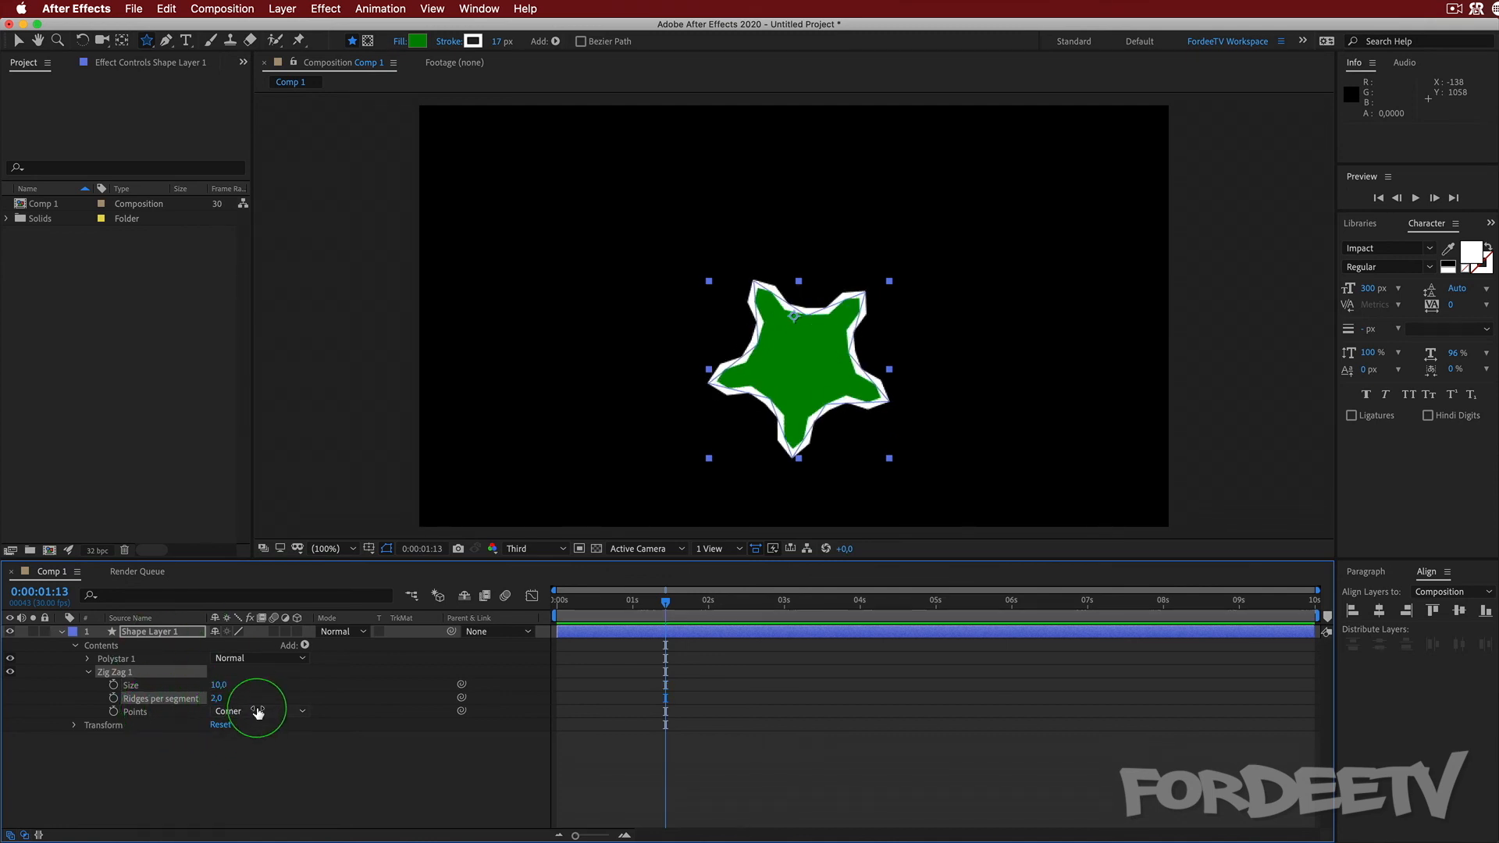
# - Switch the Zig Zag Points option to Smooth and back to Corner
pyautogui.click(258, 711)
pyautogui.click(236, 743)
pyautogui.click(250, 715)
pyautogui.click(238, 743)
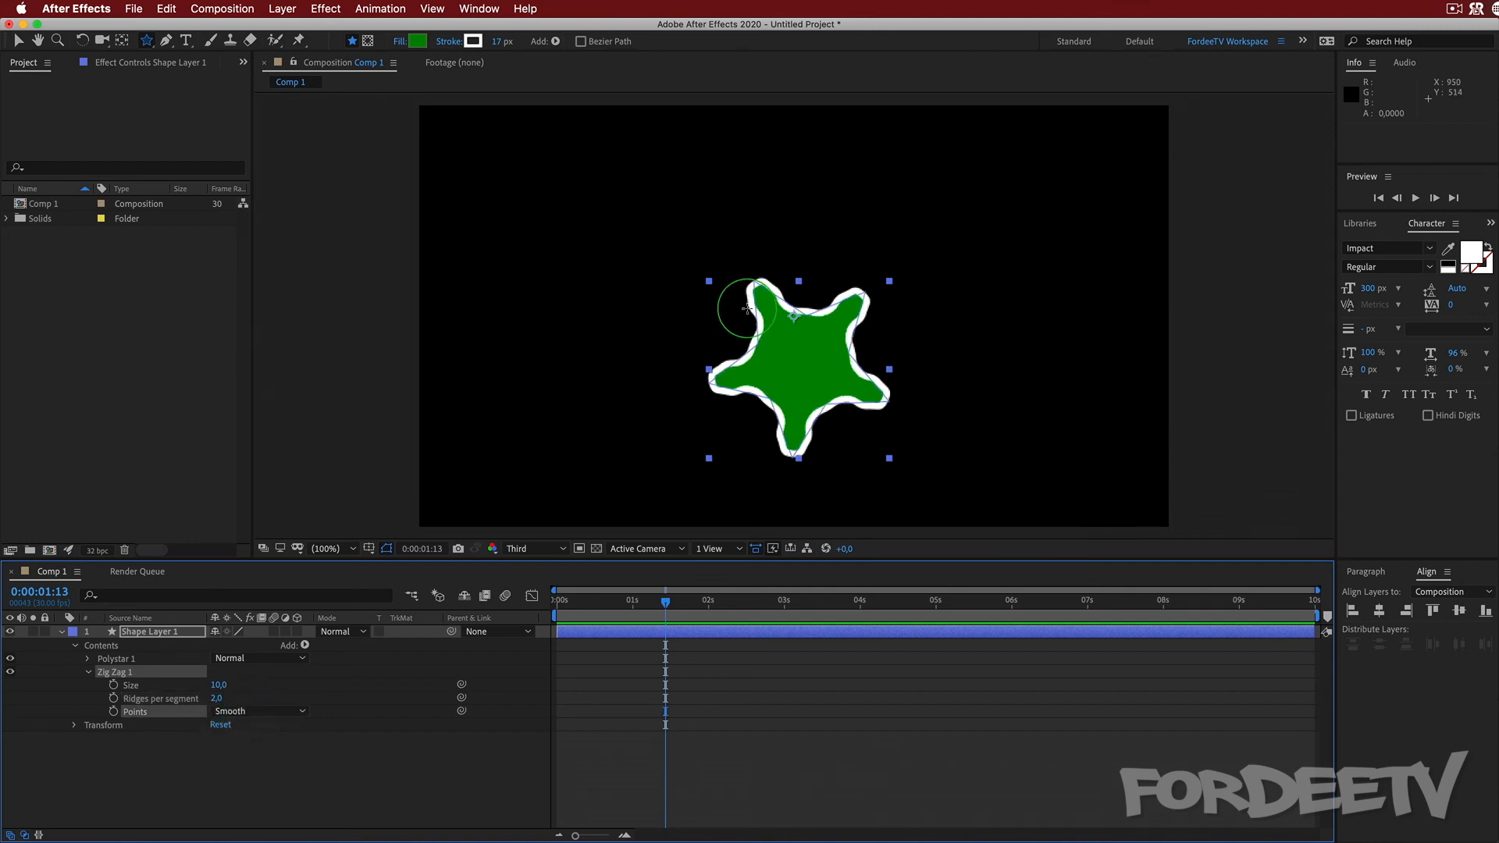
pyautogui.click(238, 712)
pyautogui.click(260, 730)
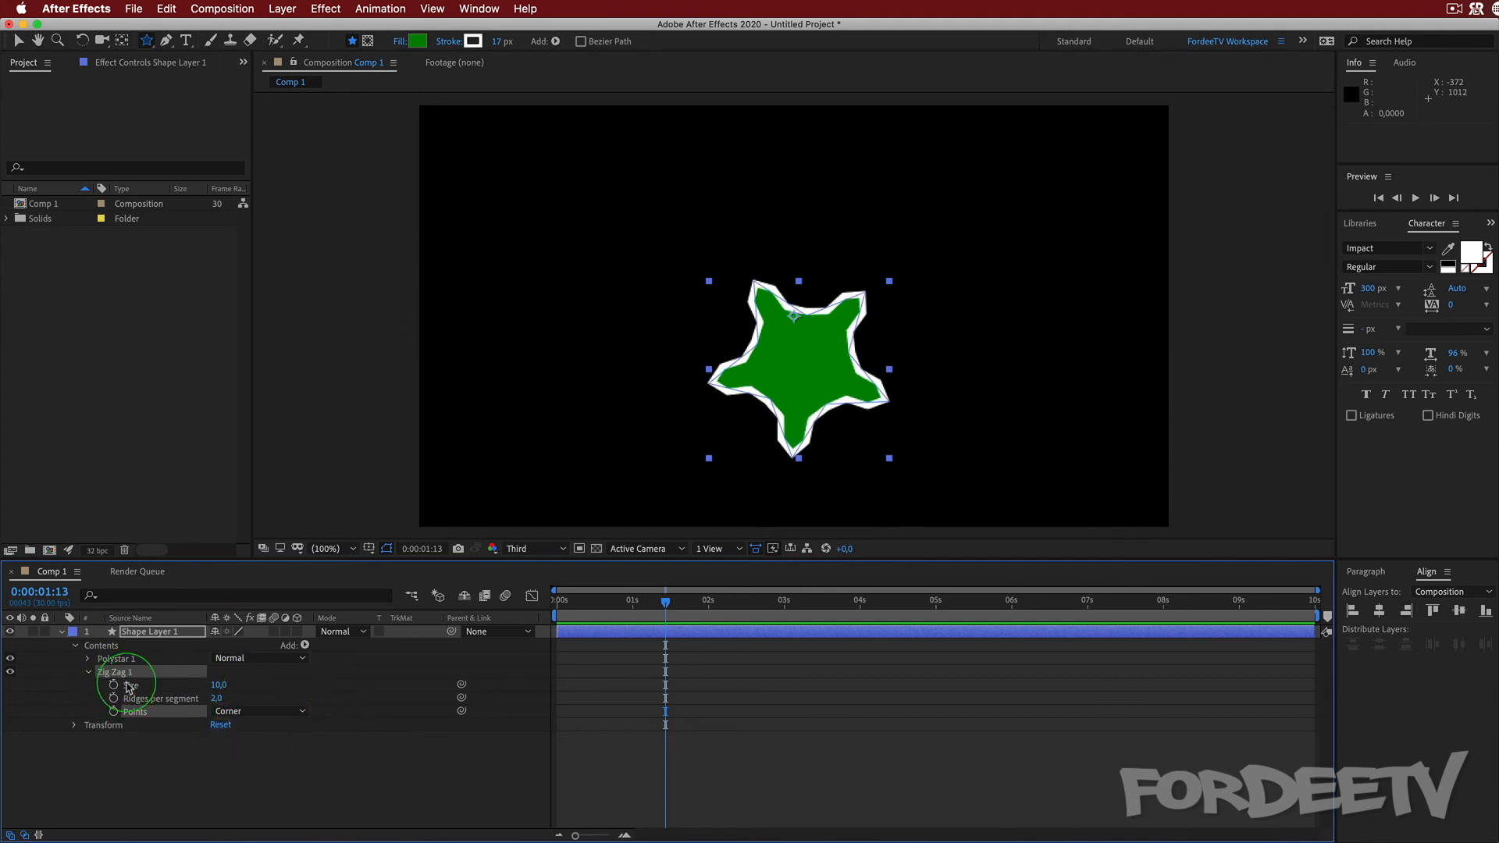
# - Replace Zig Zag with a Repeater on the star's shape layer and expand the Repeater's settings
pyautogui.press('Delete')
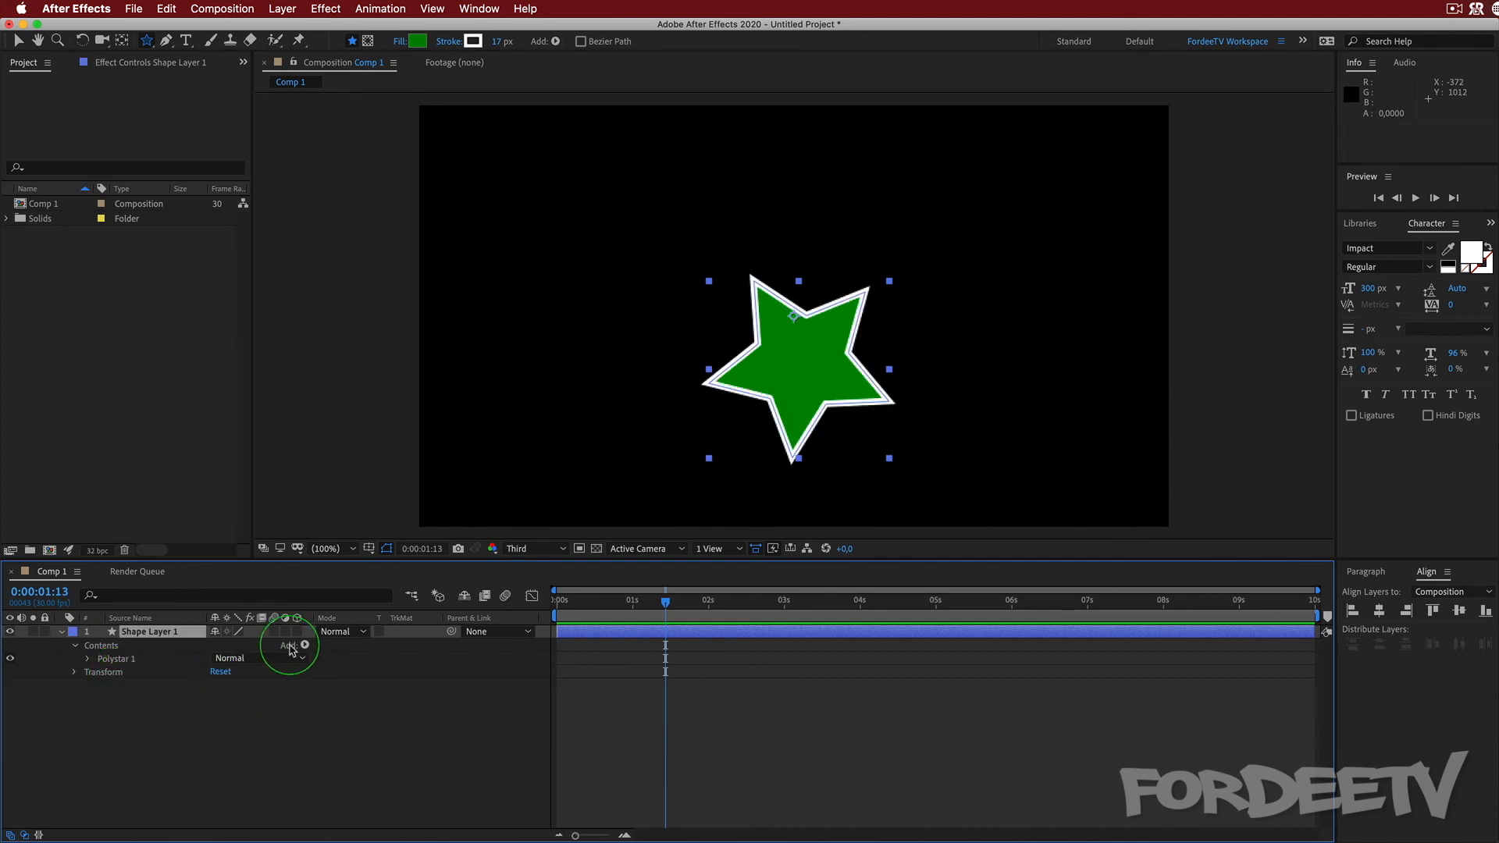
pyautogui.click(304, 646)
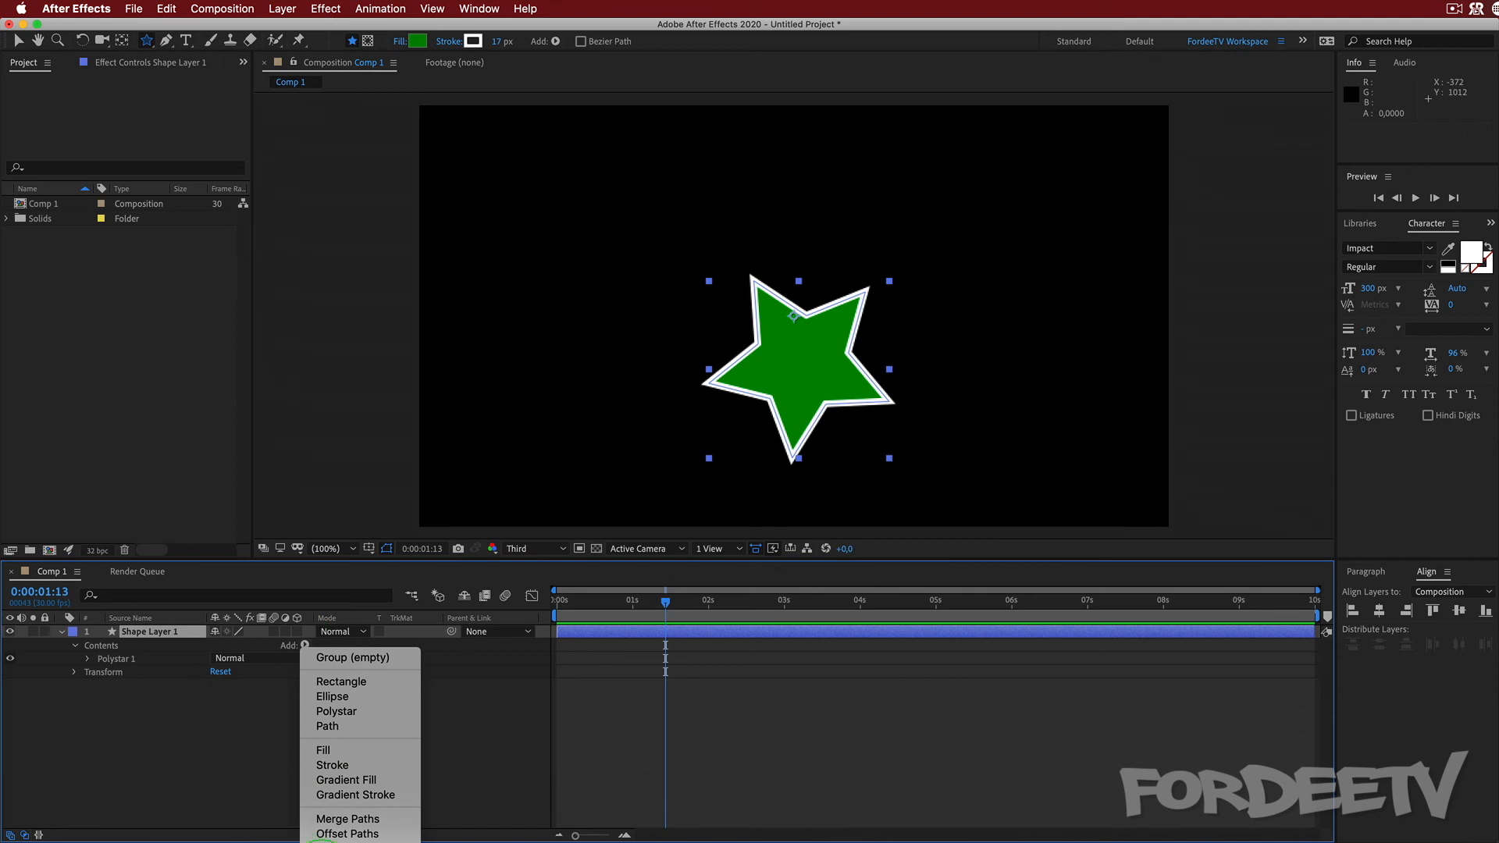
pyautogui.click(324, 840)
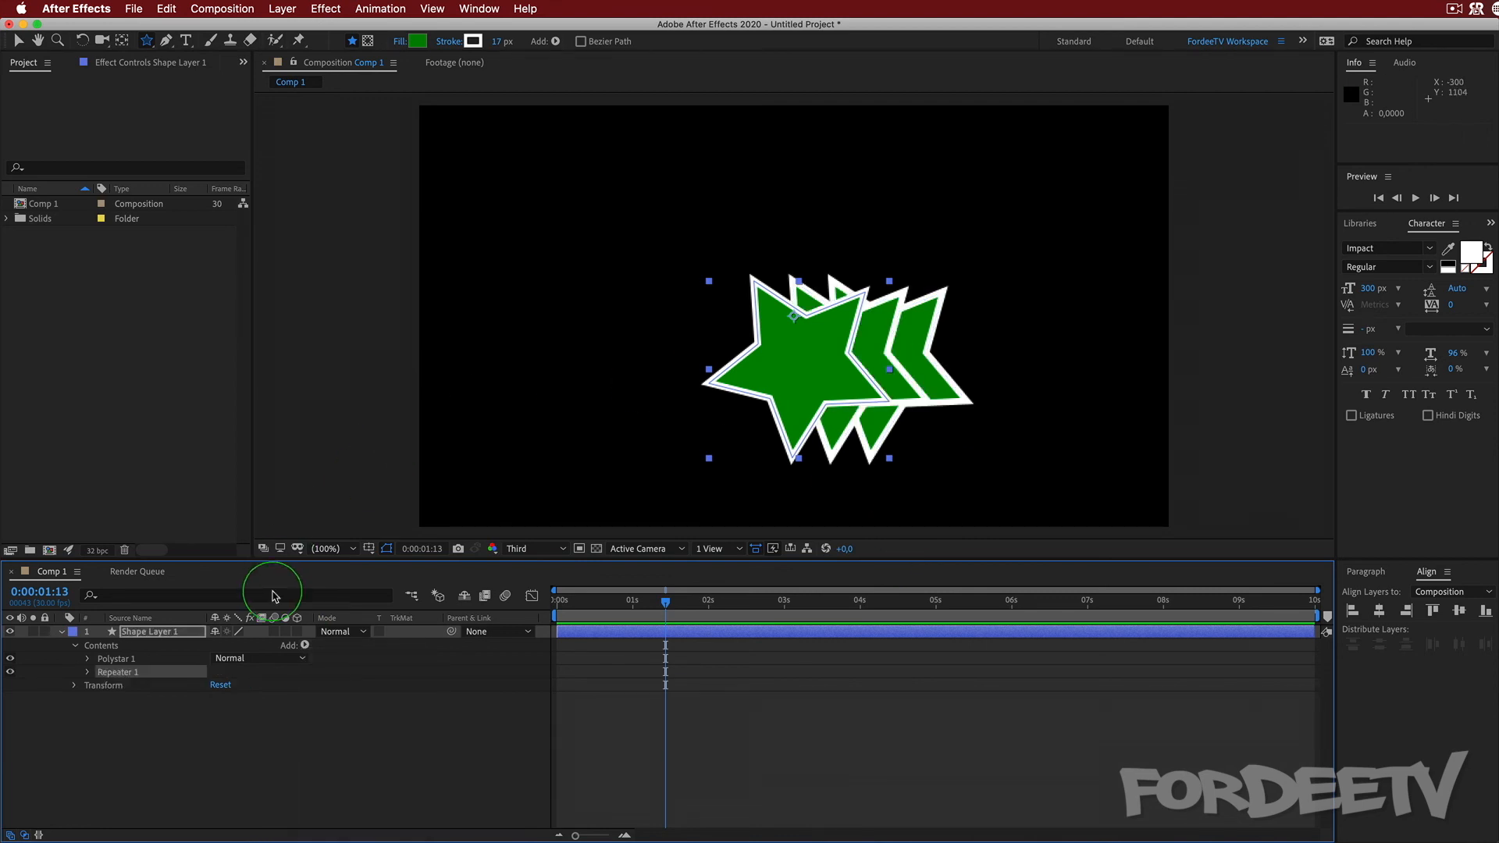
pyautogui.click(88, 673)
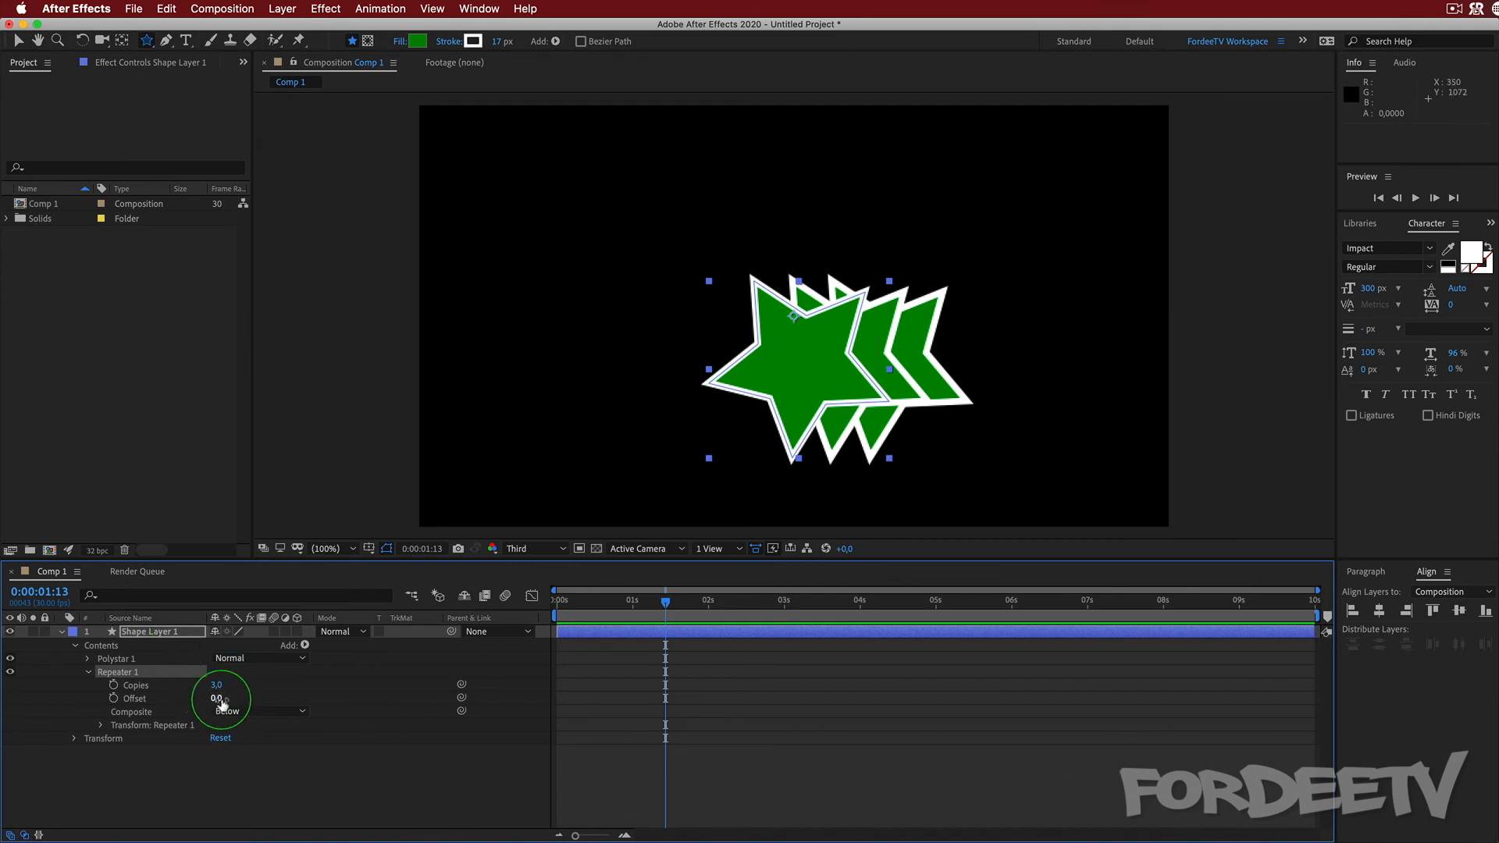
# - Set the Repeater's Copies to 4 and move the star layer to about 262, 440, near the composition's left side
pyautogui.moveTo(216, 687)
pyautogui.mouseDown()
pyautogui.moveTo(334, 702)
pyautogui.moveTo(234, 688)
pyautogui.moveTo(249, 687)
pyautogui.mouseUp()
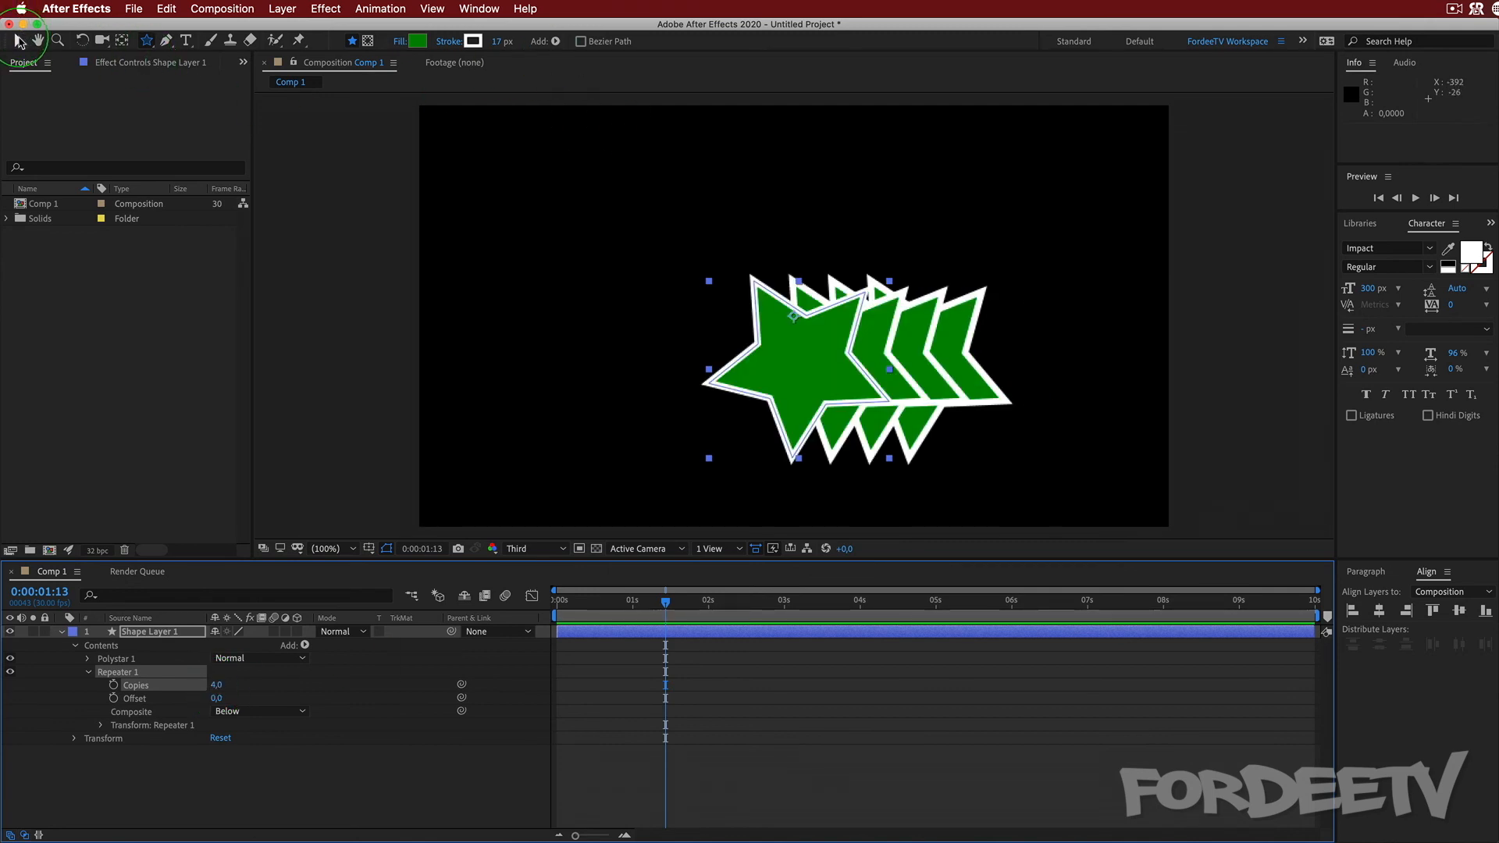
pyautogui.click(19, 40)
pyautogui.moveTo(816, 376); pyautogui.dragTo(548, 341)
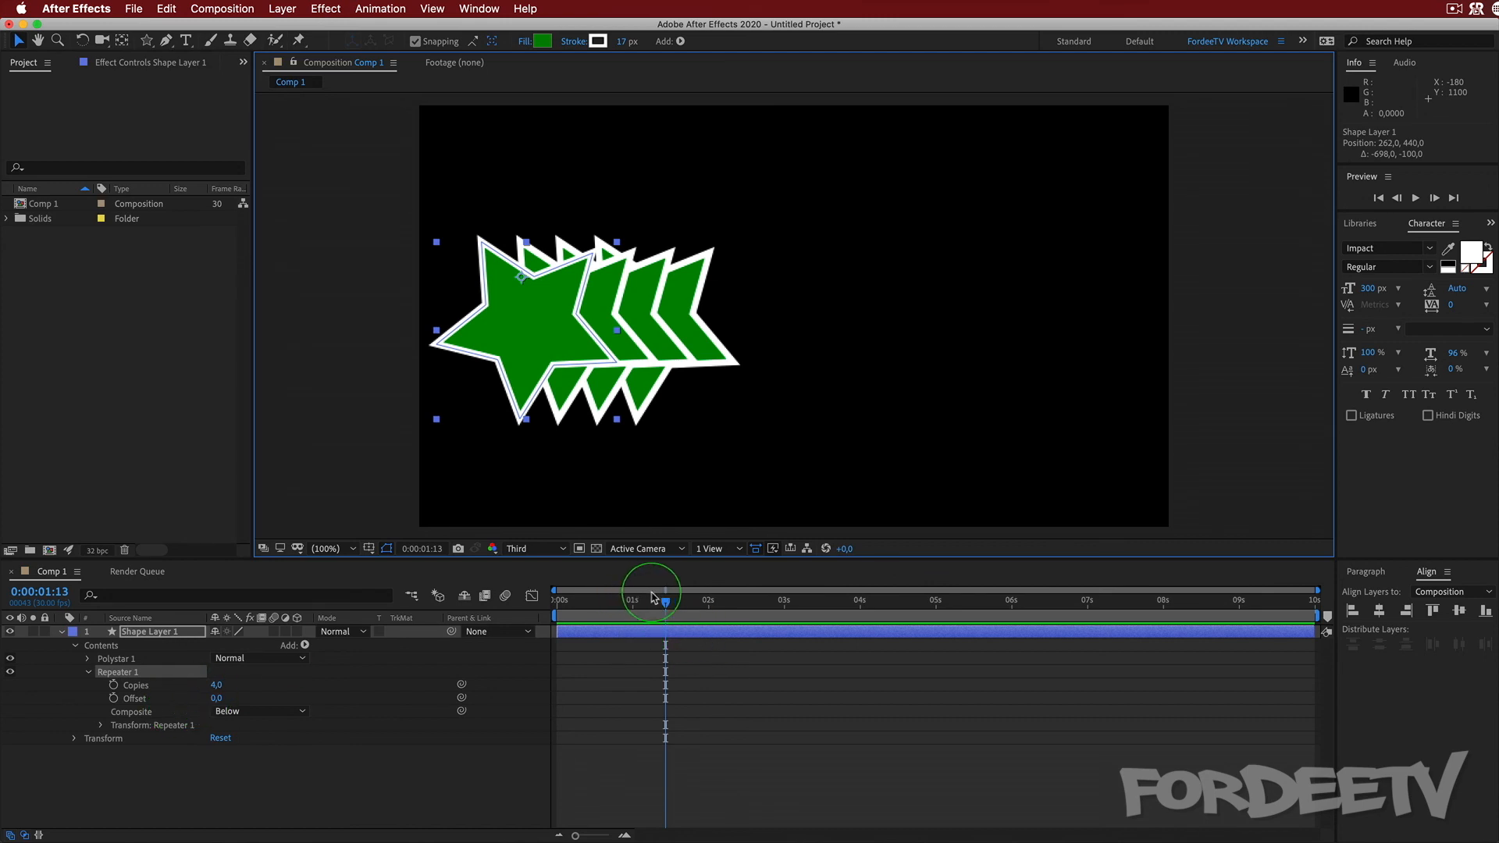
# - Keyframe the Repeater's Copies from 0 at the first frame to 21 at 2 seconds
pyautogui.press('Home')
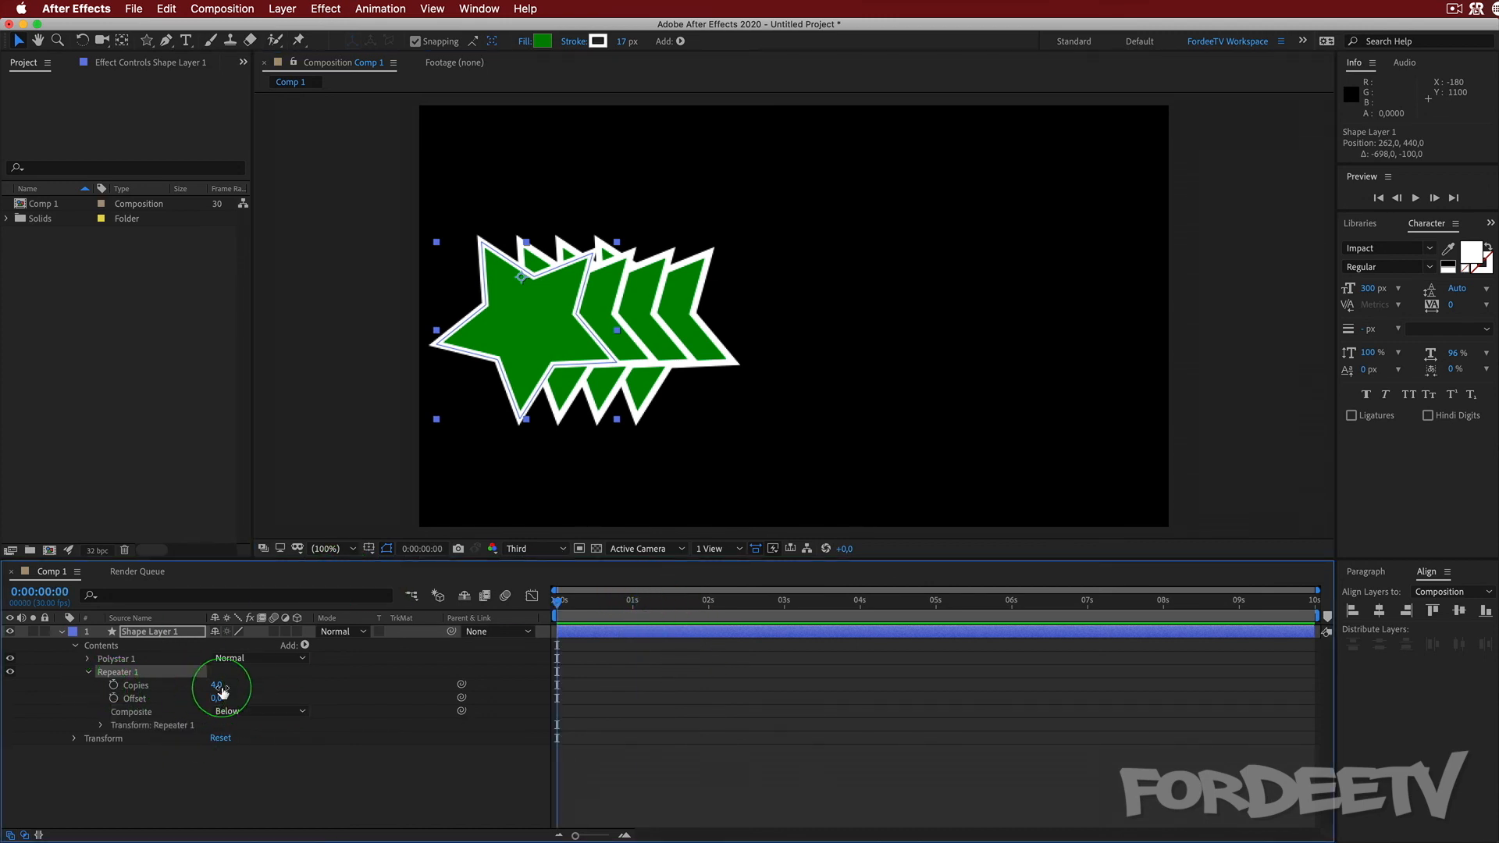
pyautogui.moveTo(219, 687); pyautogui.dragTo(91, 685)
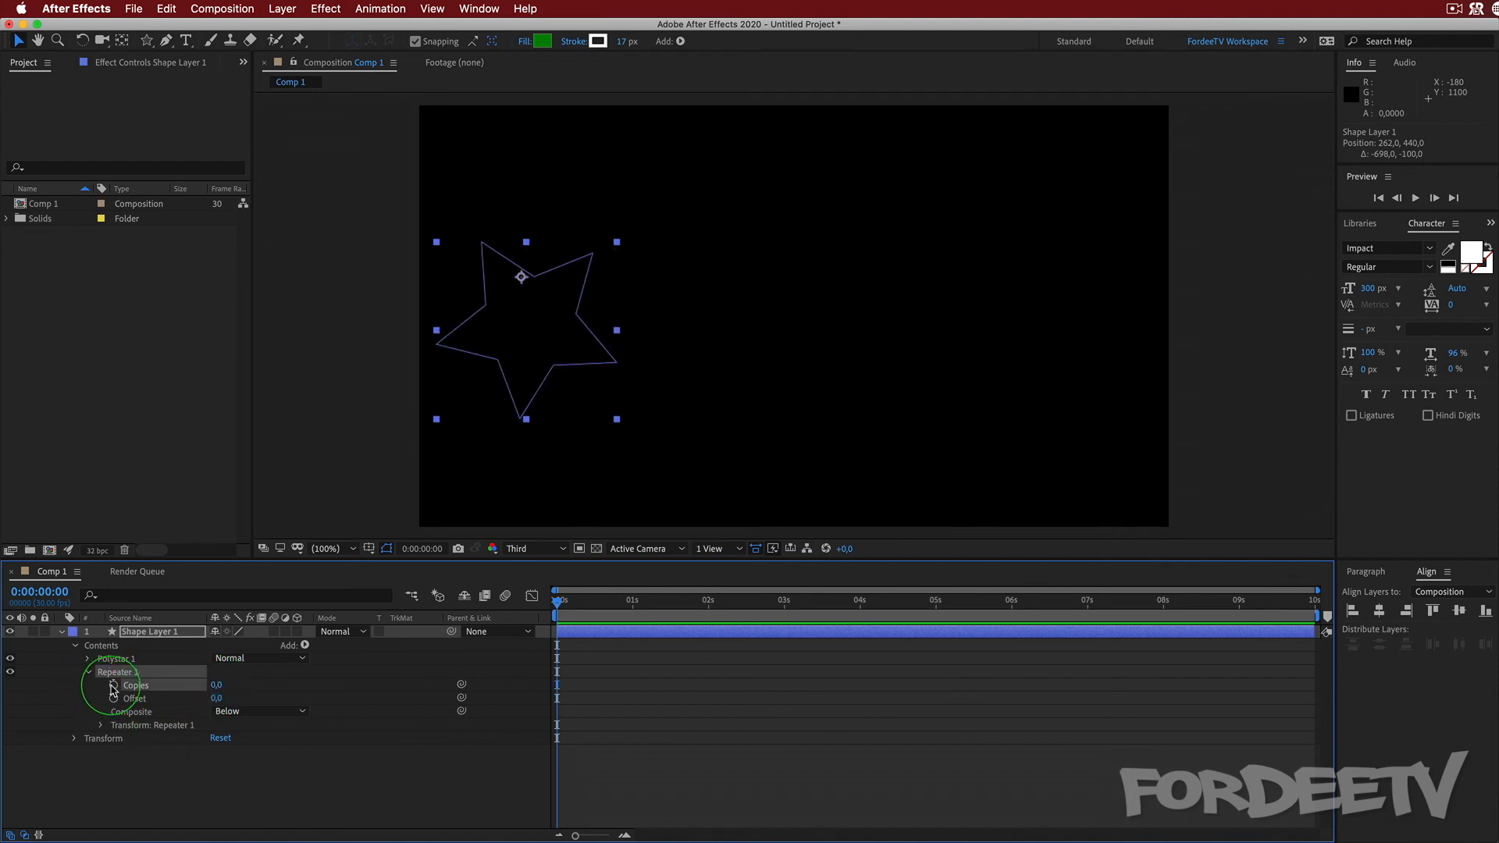
pyautogui.click(113, 684)
pyautogui.moveTo(557, 603); pyautogui.dragTo(711, 625)
pyautogui.click(215, 687)
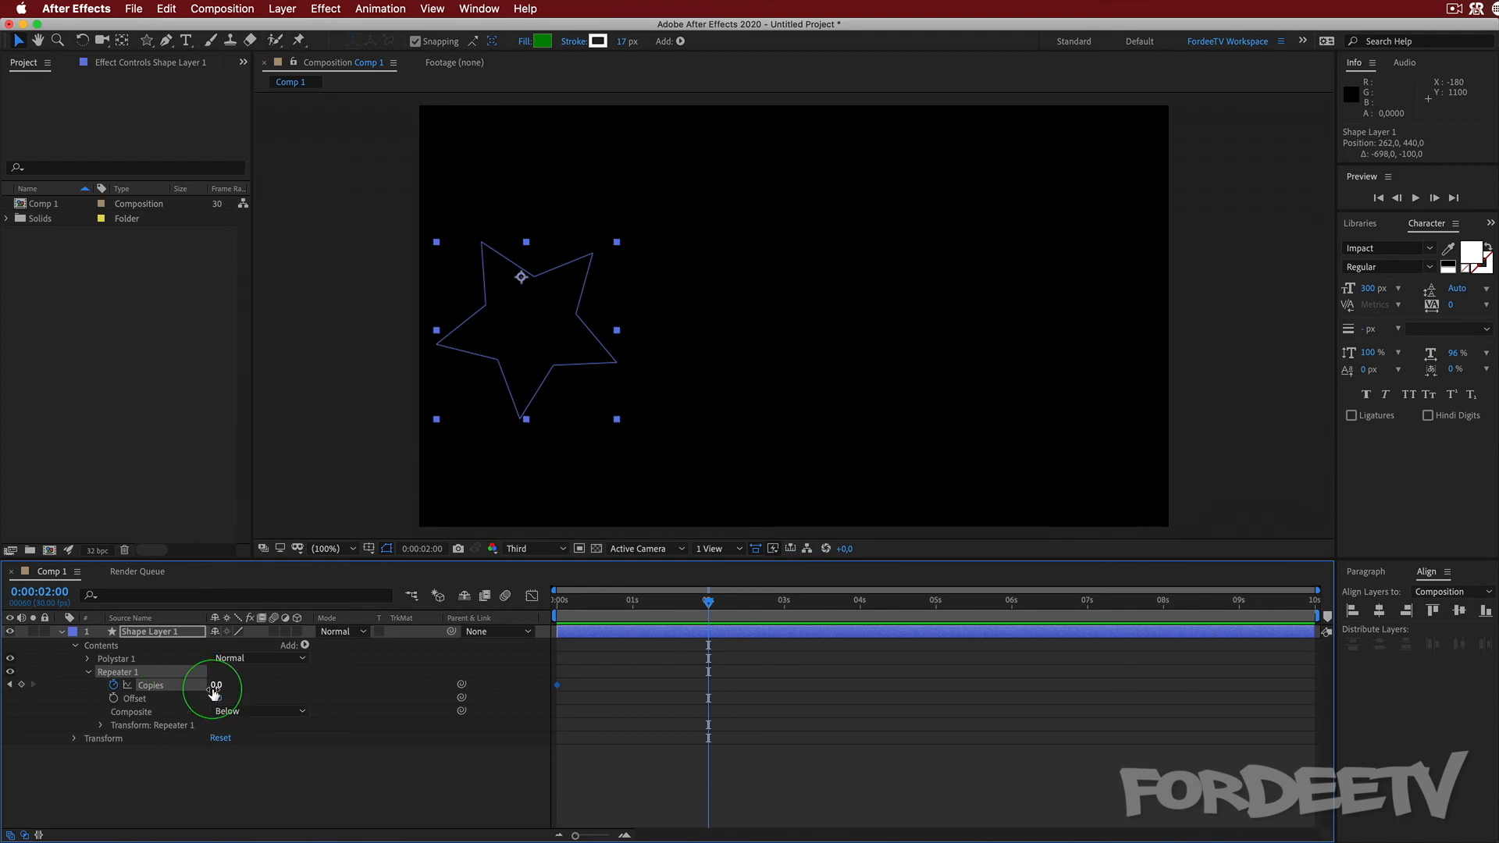
pyautogui.moveTo(216, 686); pyautogui.dragTo(232, 693)
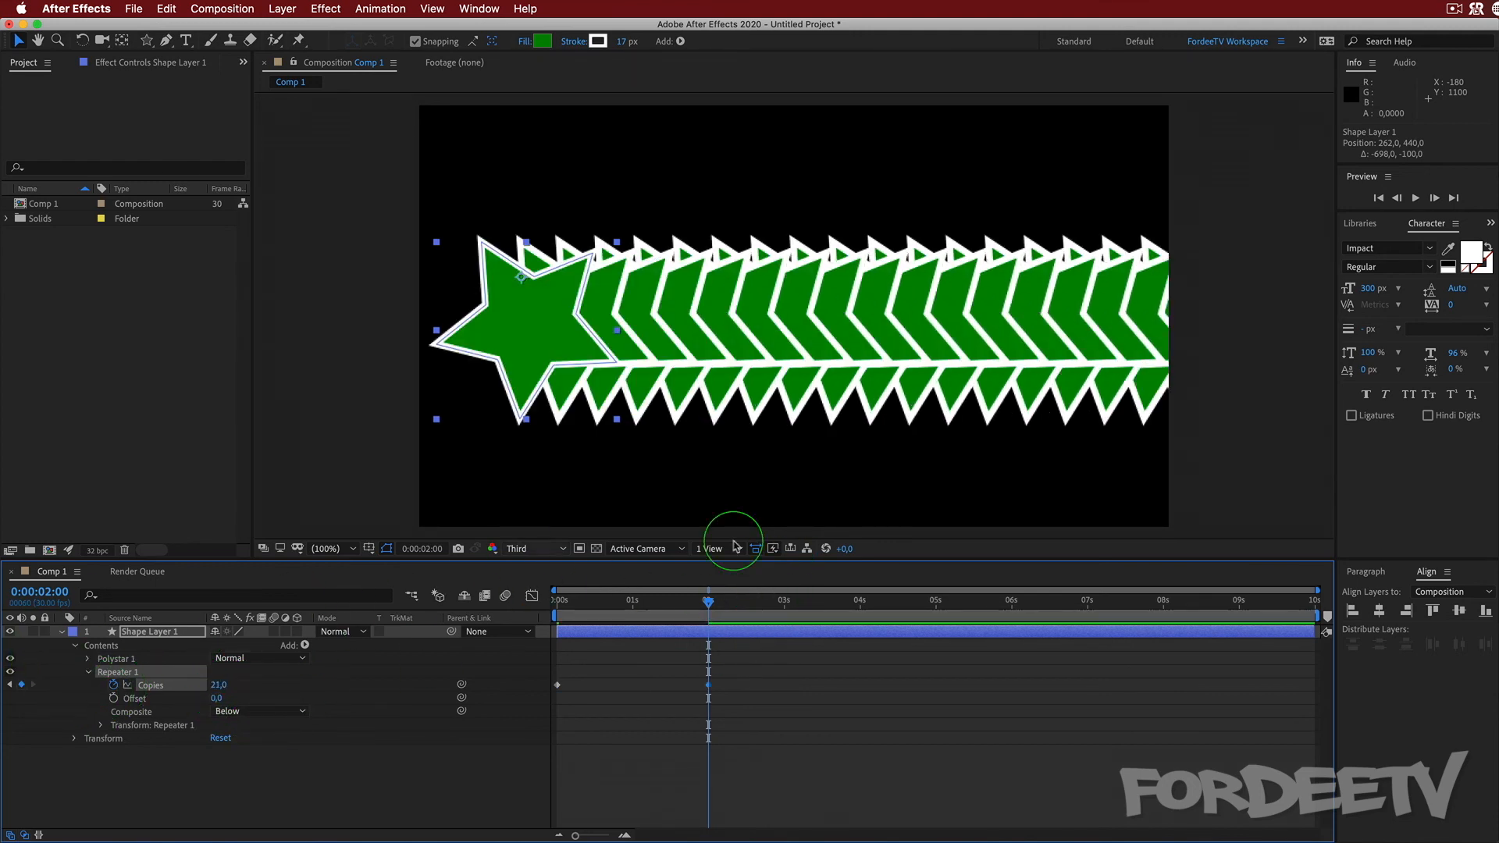
# - Preview the Repeater's Copies animation from the first frame
pyautogui.moveTo(709, 605); pyautogui.dragTo(513, 597)
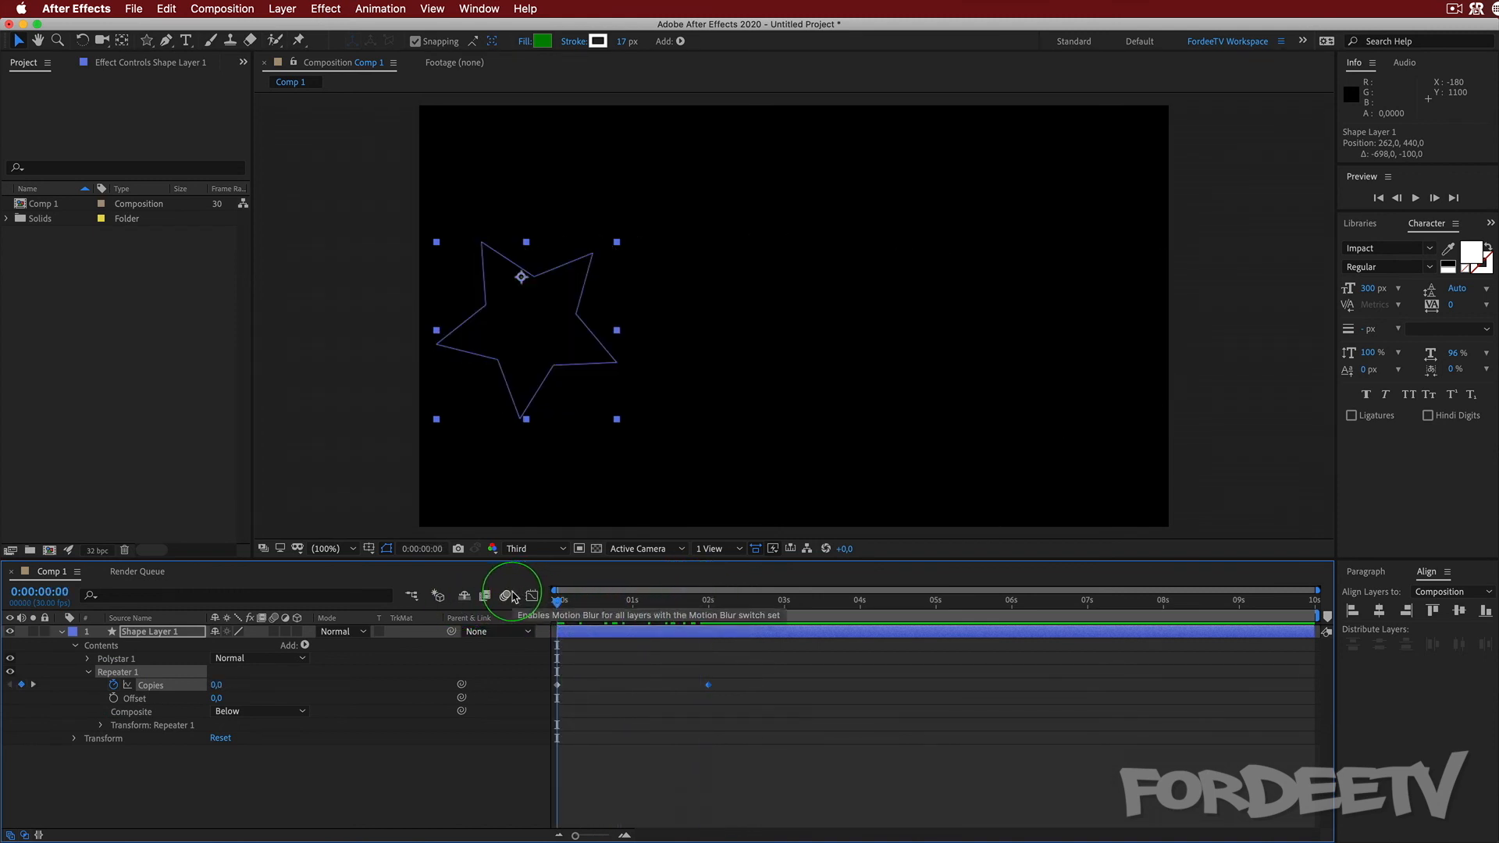
pyautogui.click(513, 598)
pyautogui.press('space')
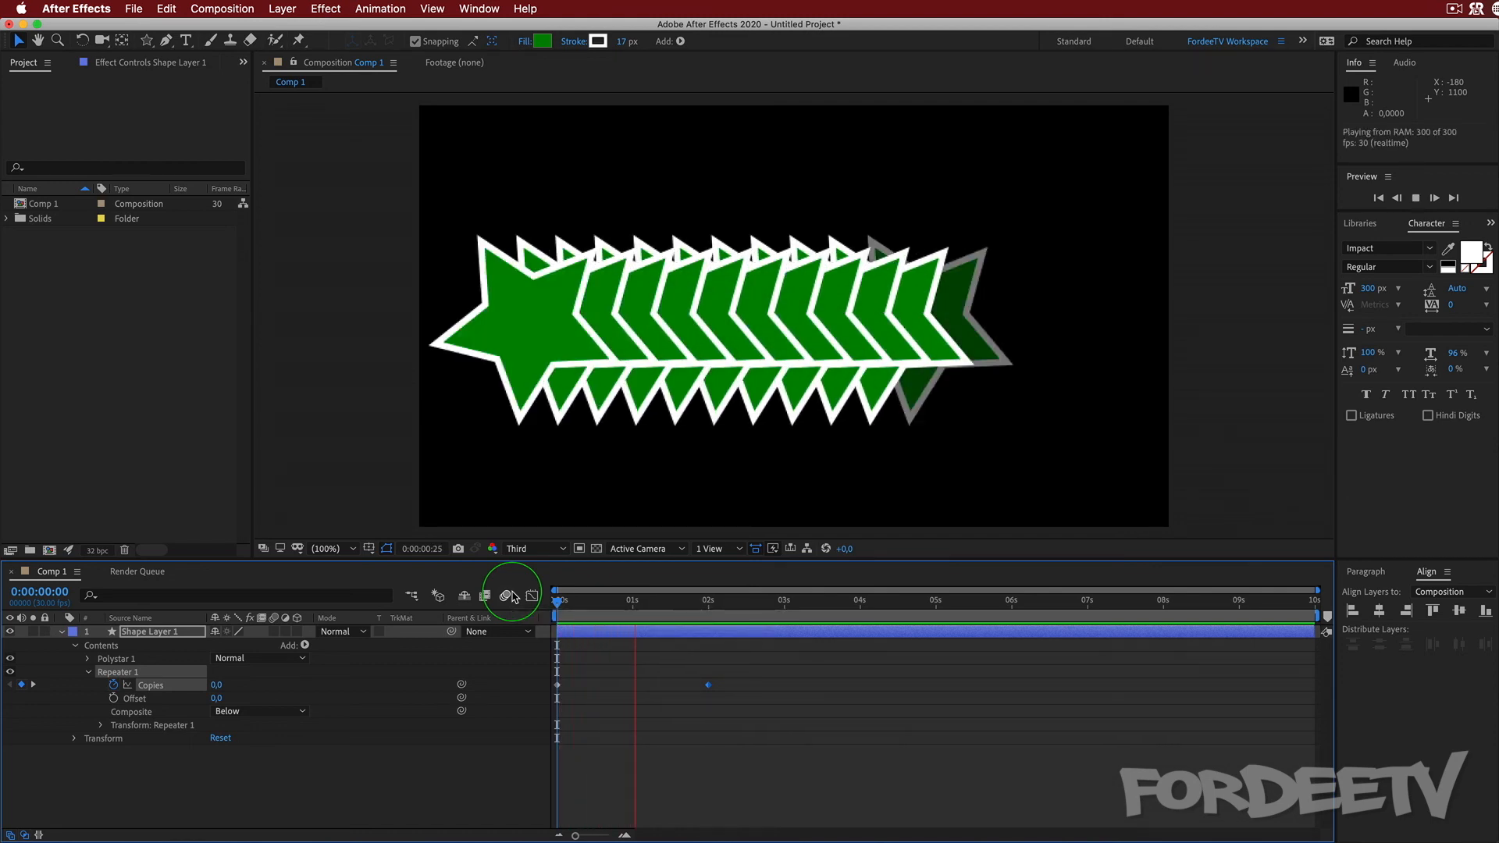
pyautogui.press('space')
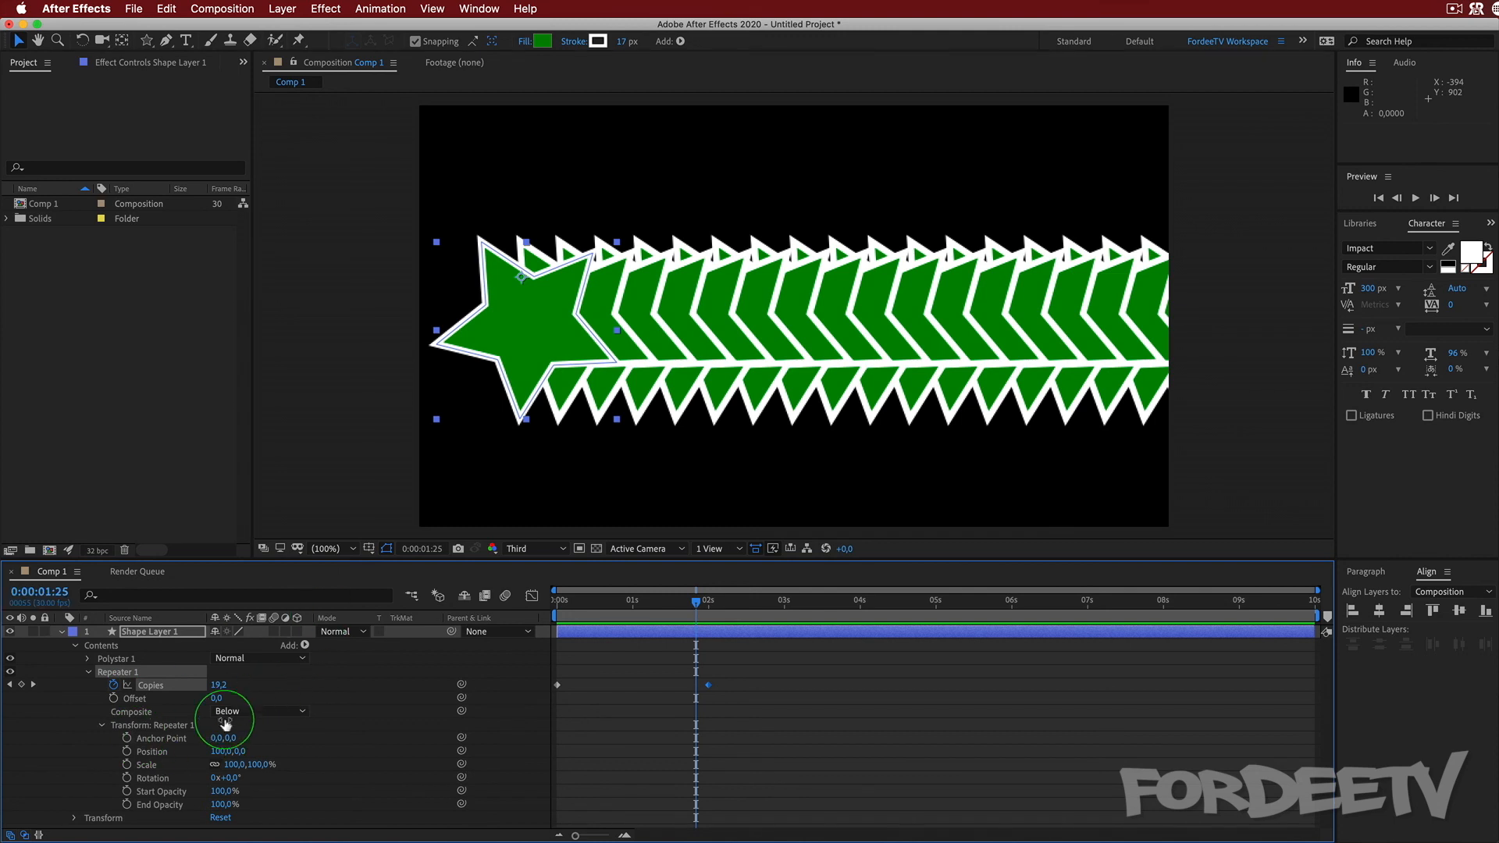
# - Set the Repeater's transform to Position 100, 21, Scale 92% and Rotation 13°, and preview the animation from the first frame
pyautogui.moveTo(243, 757)
pyautogui.mouseDown()
pyautogui.moveTo(284, 761)
pyautogui.moveTo(236, 761)
pyautogui.moveTo(255, 759)
pyautogui.mouseUp()
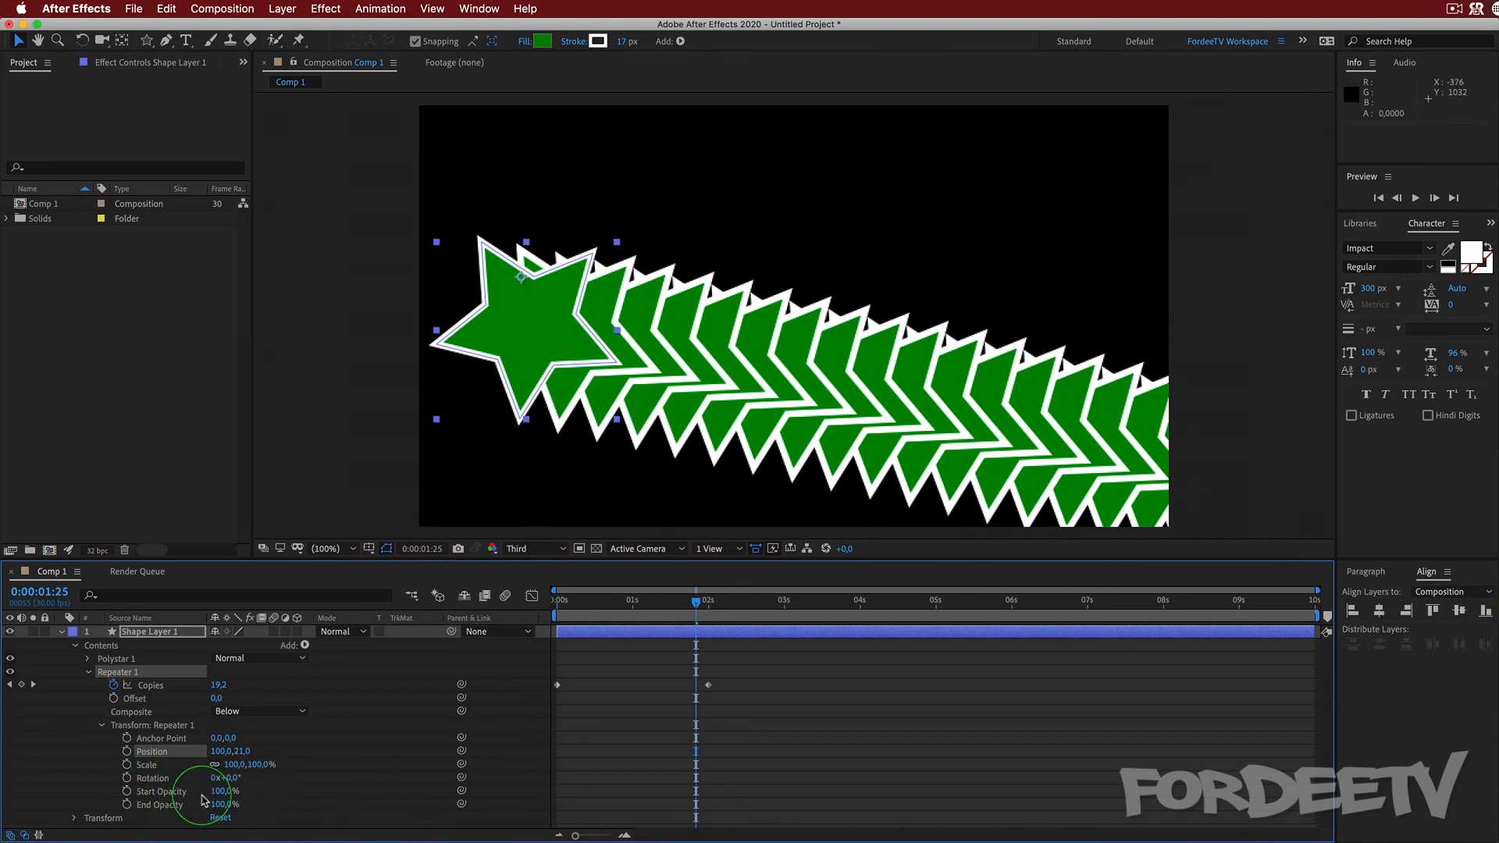
pyautogui.moveTo(230, 778)
pyautogui.mouseDown()
pyautogui.moveTo(245, 789)
pyautogui.moveTo(249, 766)
pyautogui.moveTo(232, 767)
pyautogui.moveTo(246, 766)
pyautogui.mouseUp()
pyautogui.moveTo(701, 601); pyautogui.dragTo(282, 581)
pyautogui.press('space')
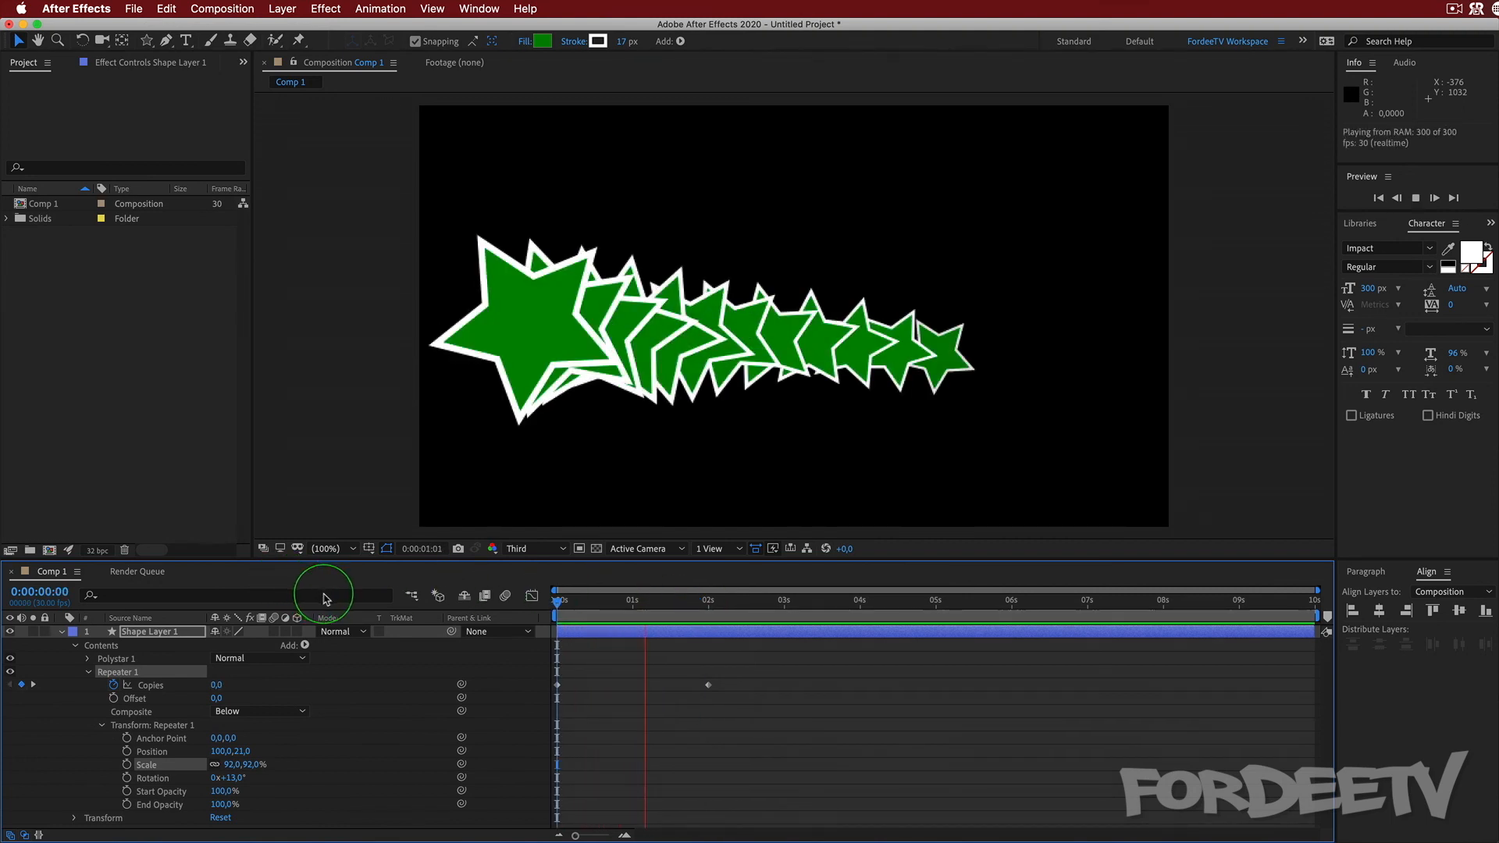
pyautogui.press('space')
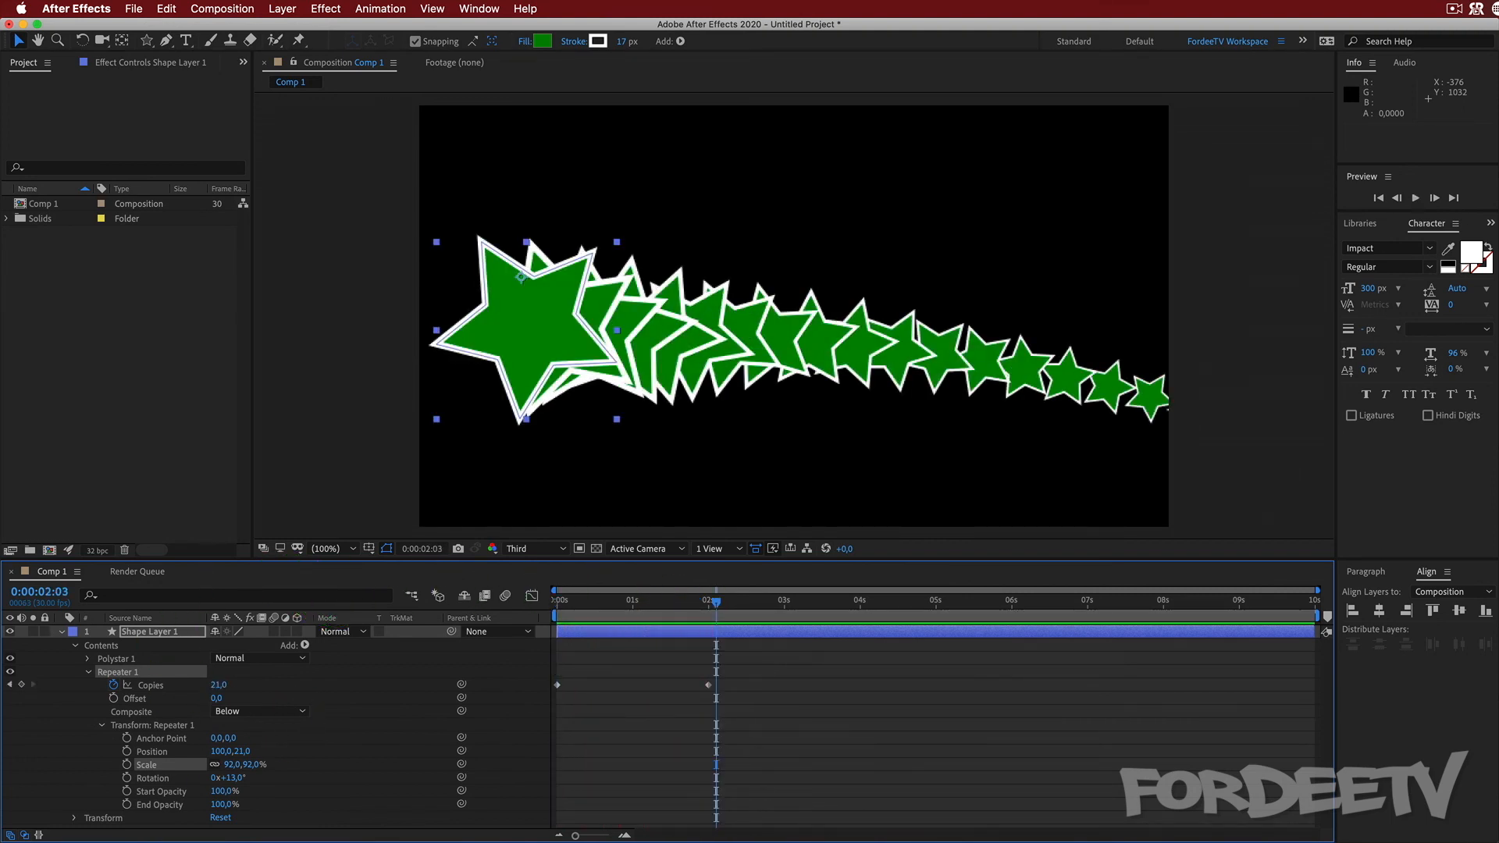